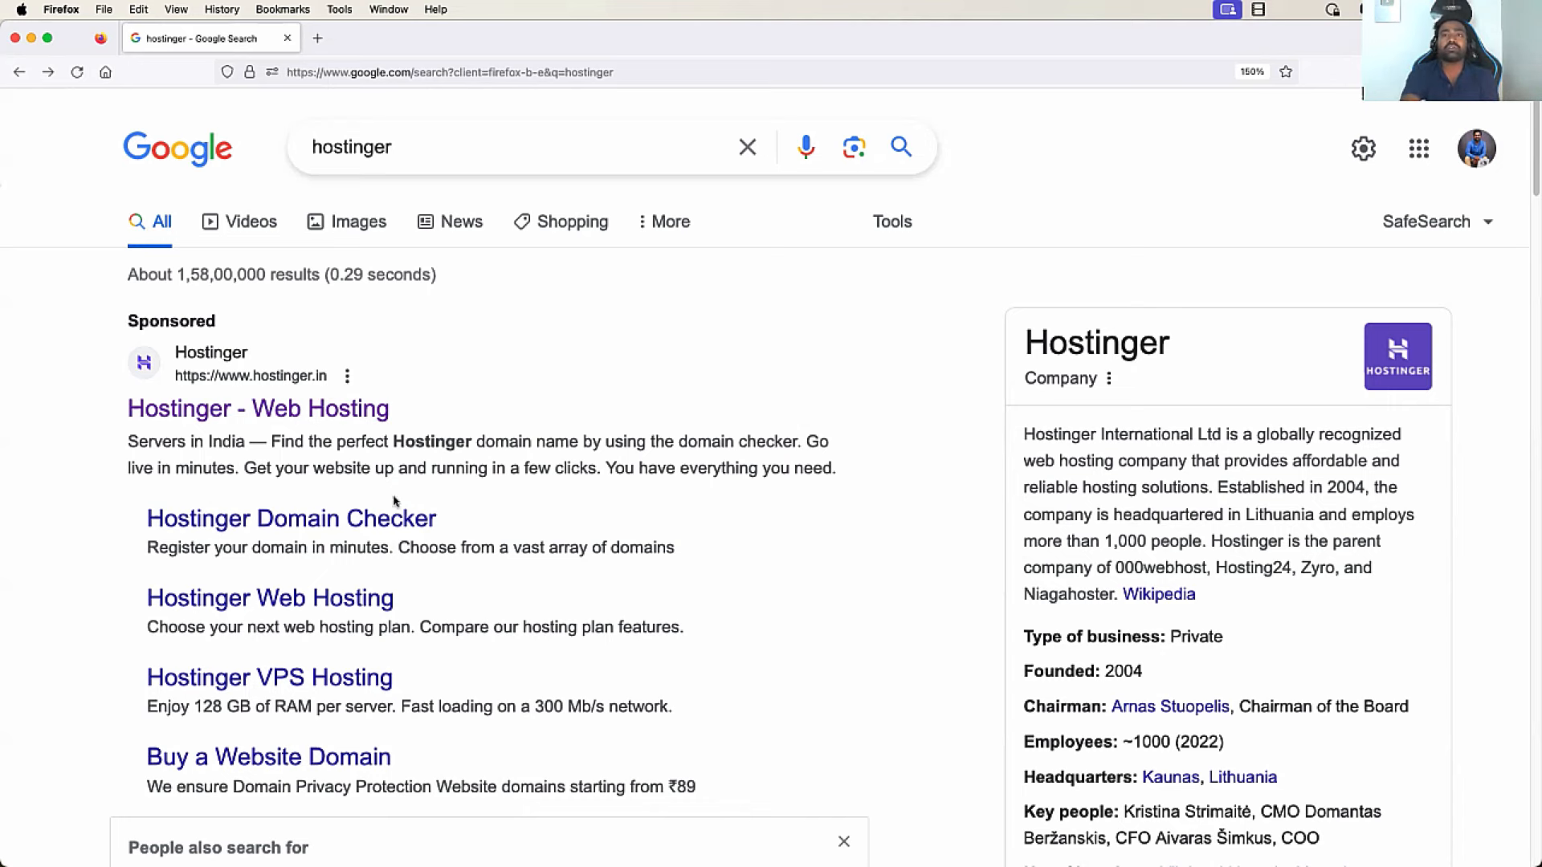
Open the Hostinger website from the search results and log in with the Google account
click(370, 414)
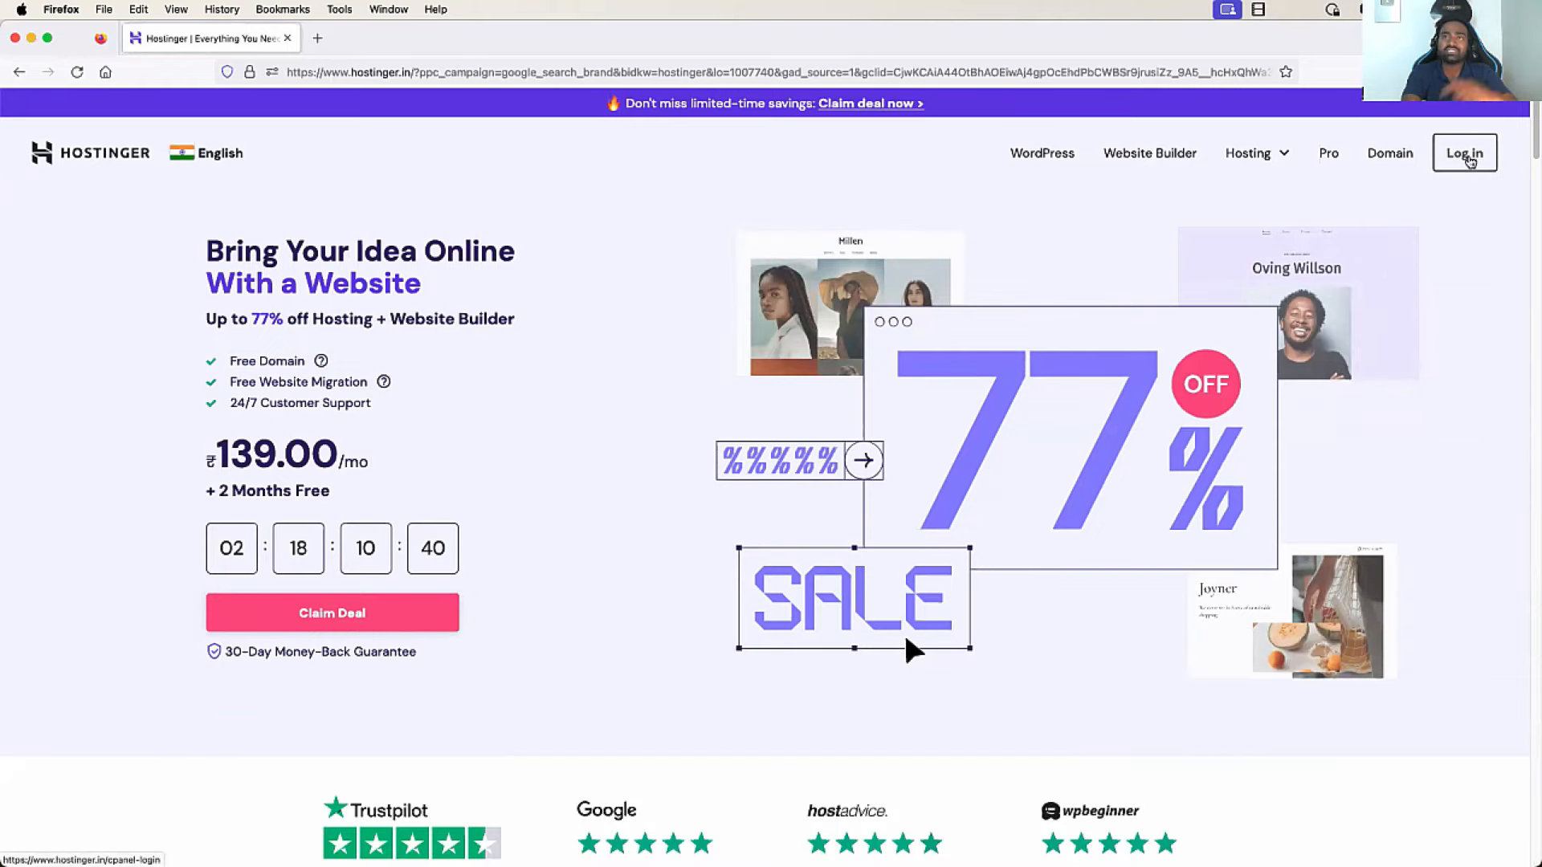
click(1469, 160)
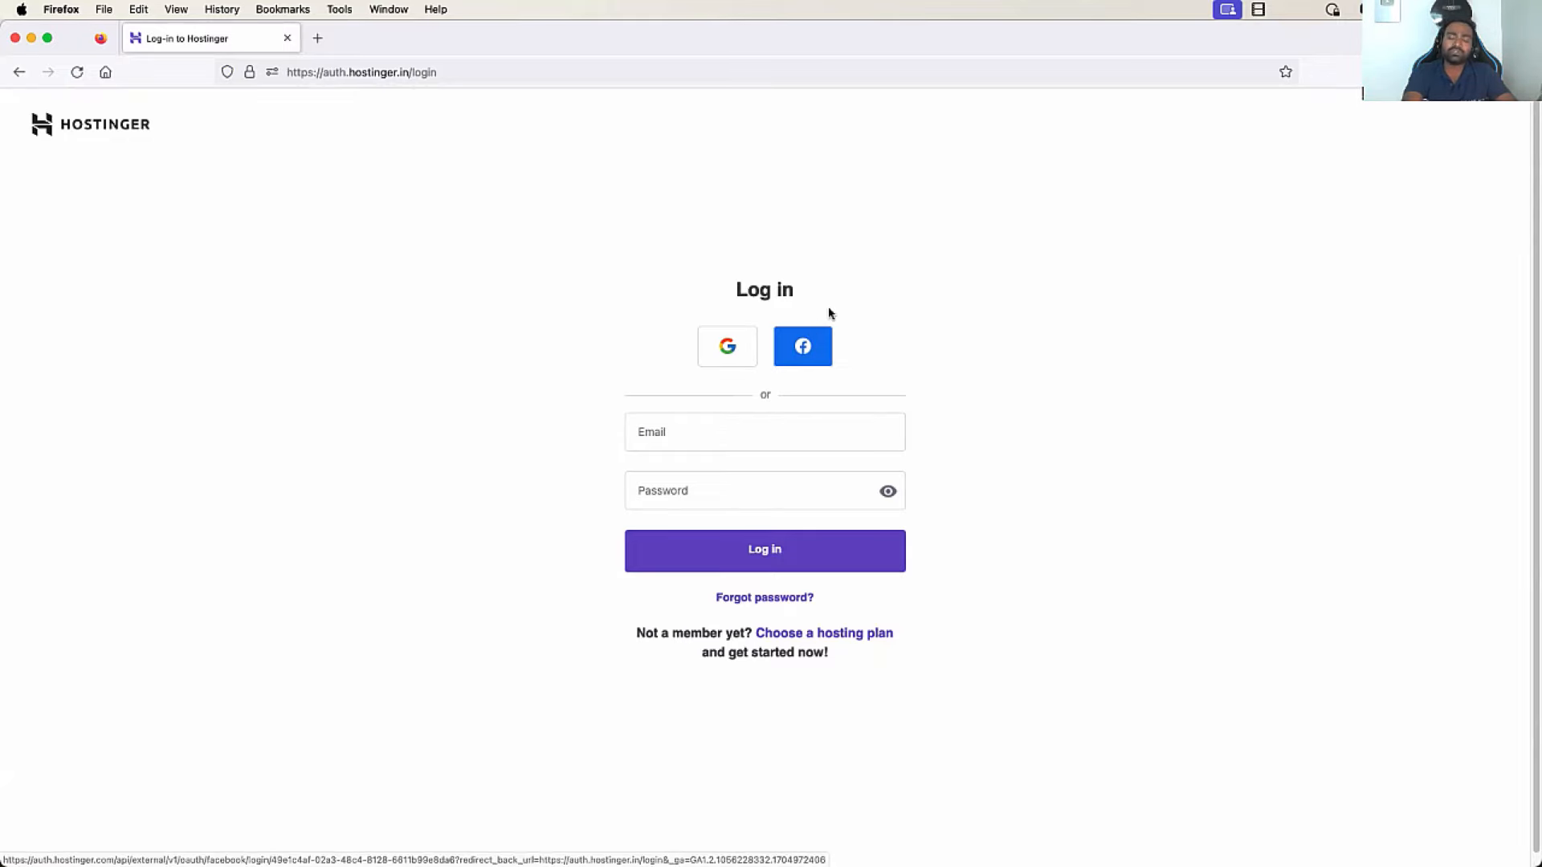
click(721, 350)
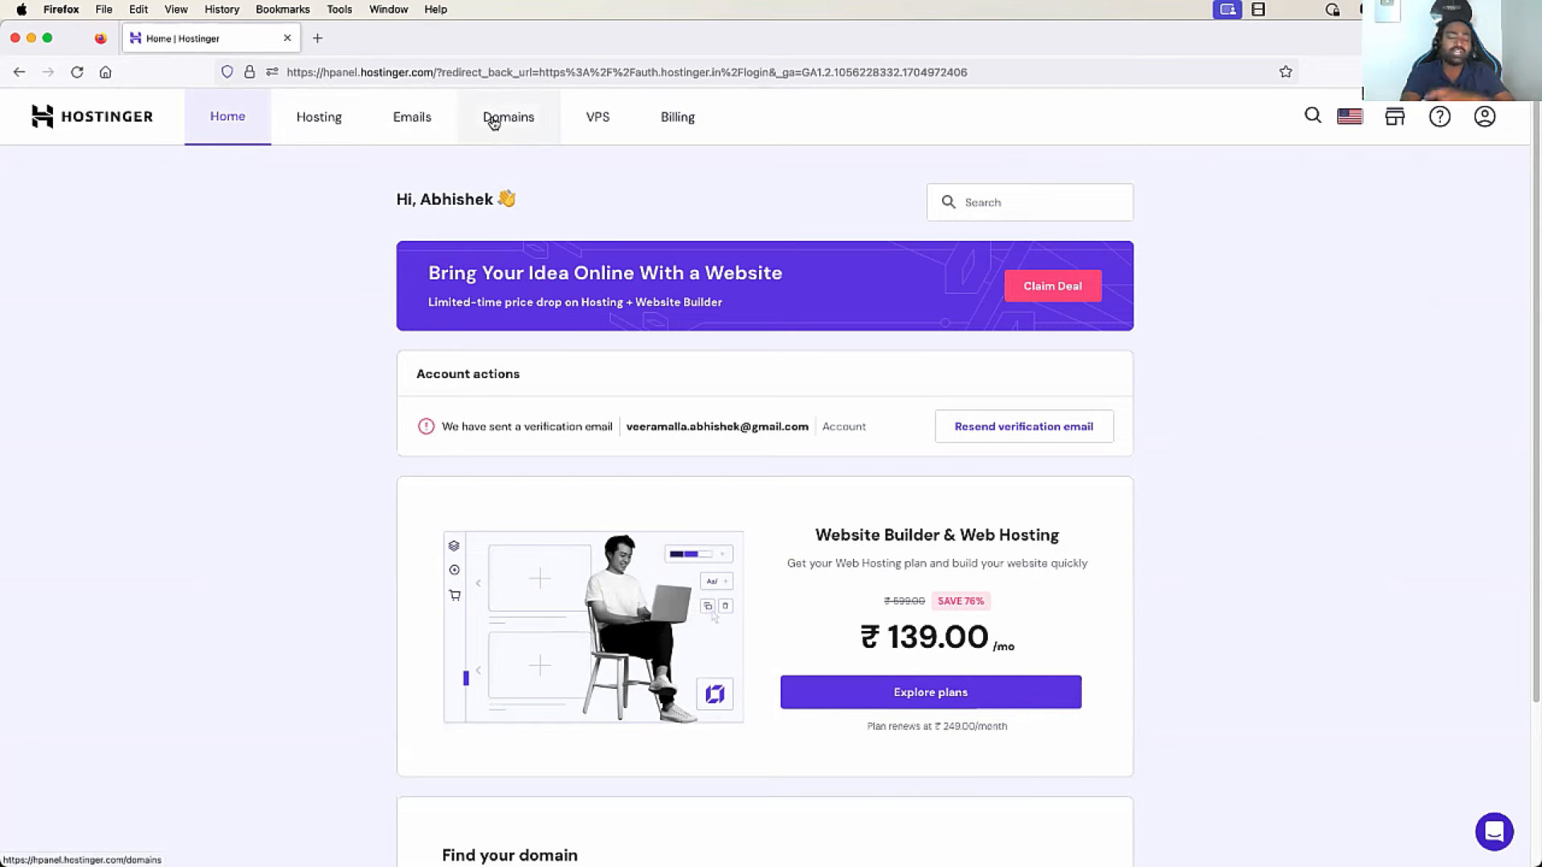
Open the web hosting plans and compare the number of websites included in Single Web Hosting and Premium Web Hosting
click(327, 132)
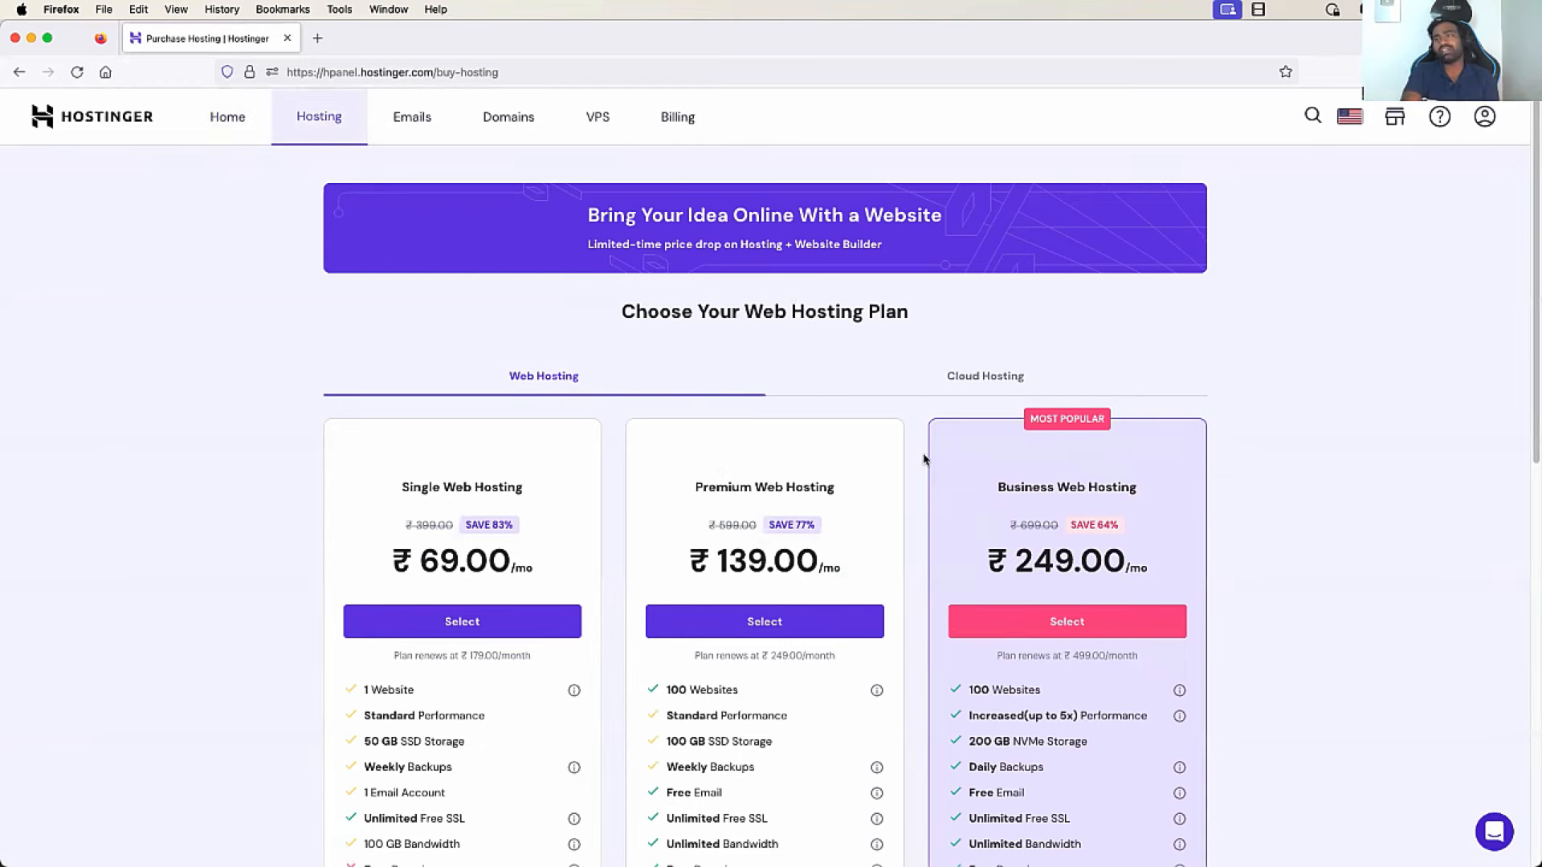
scroll(924, 453, down, 5)
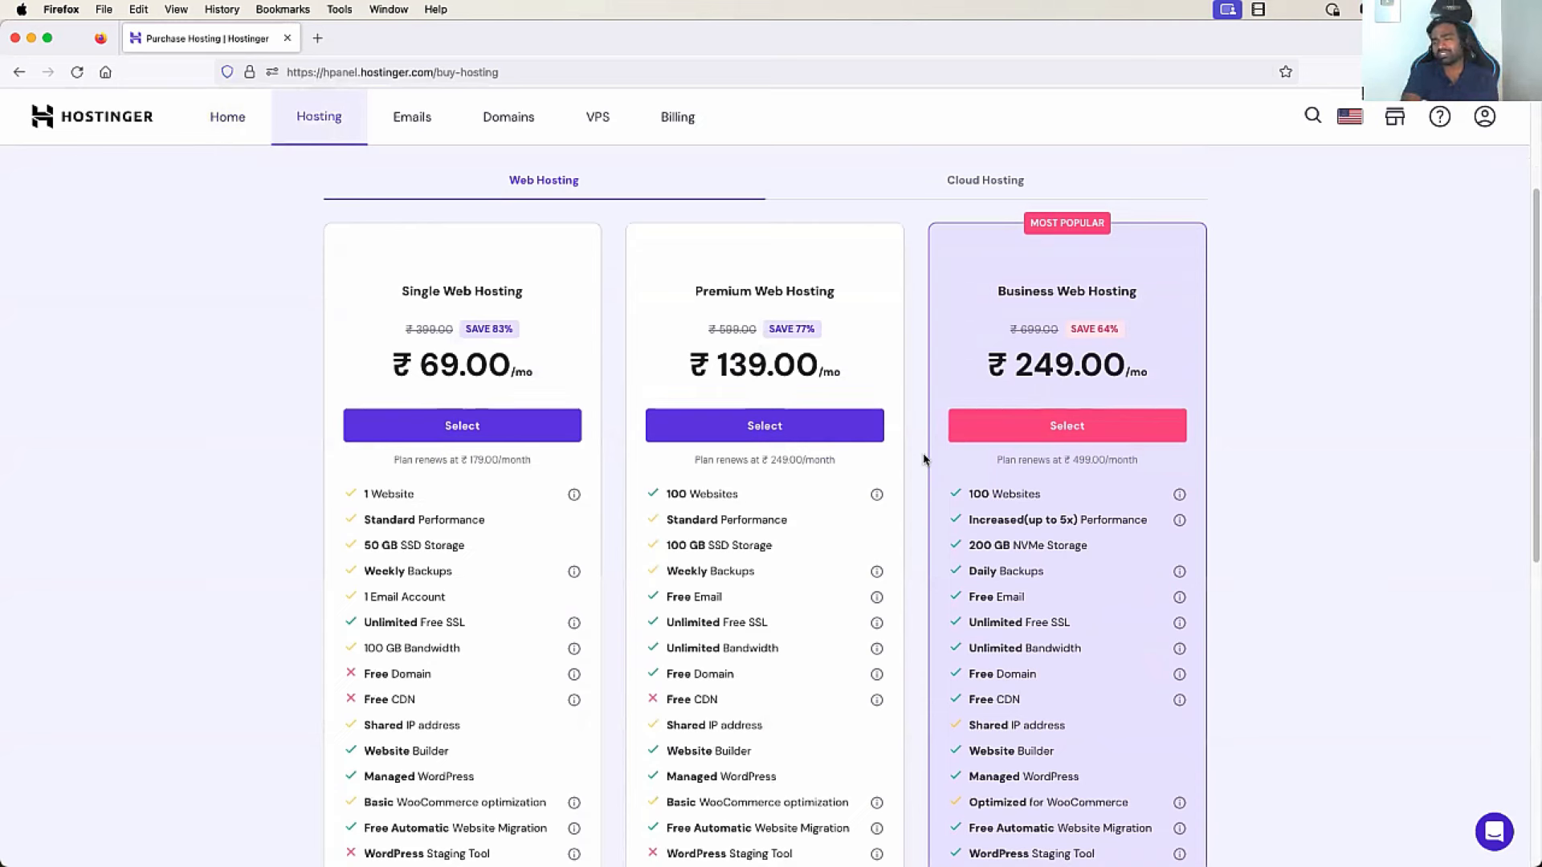
drag(716, 291, 807, 285)
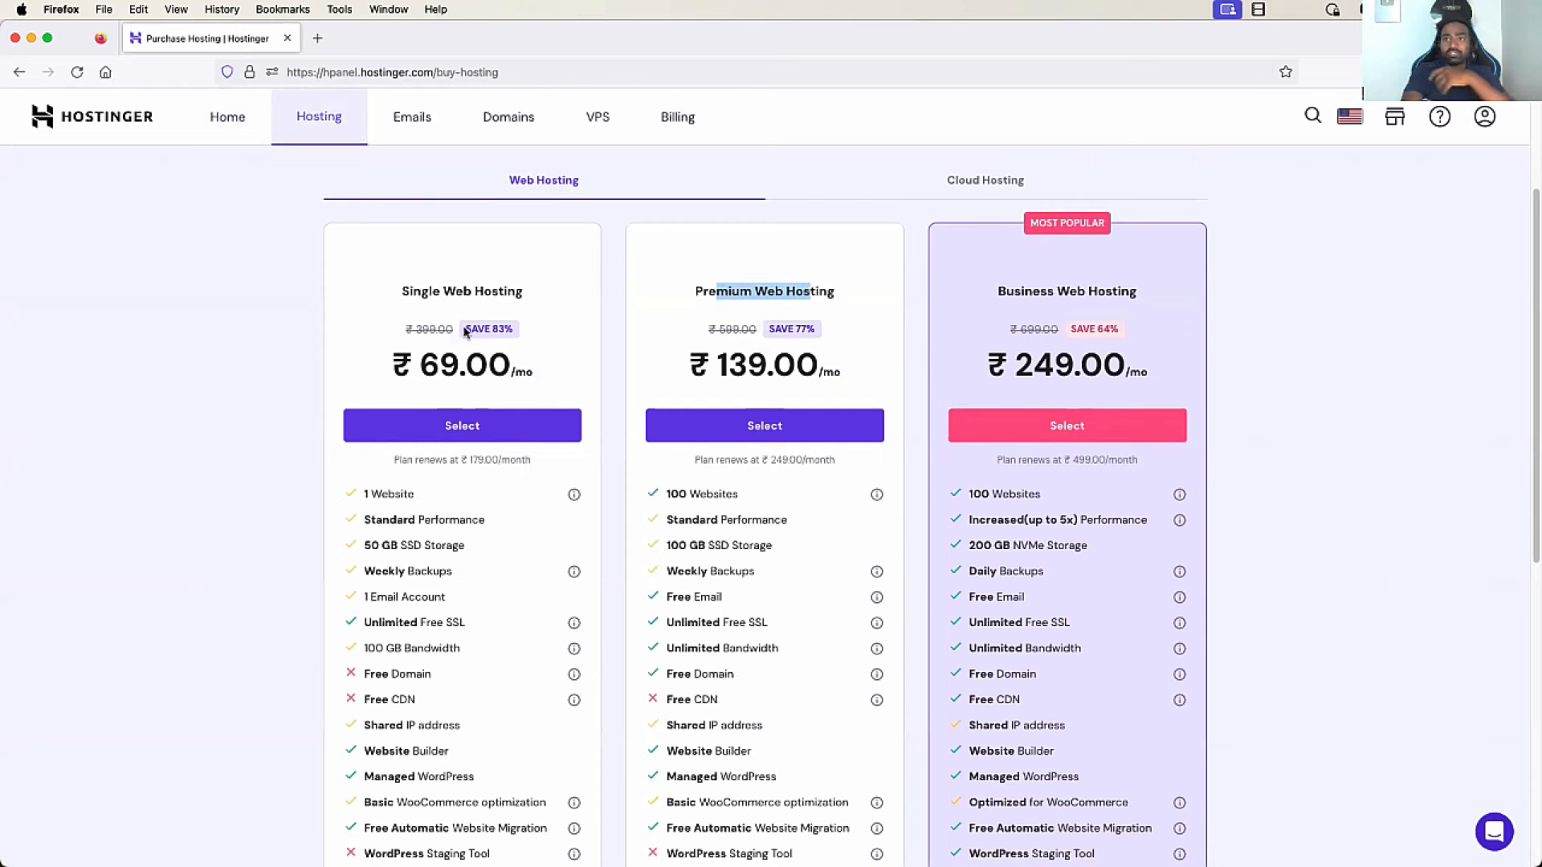
drag(429, 293, 490, 295)
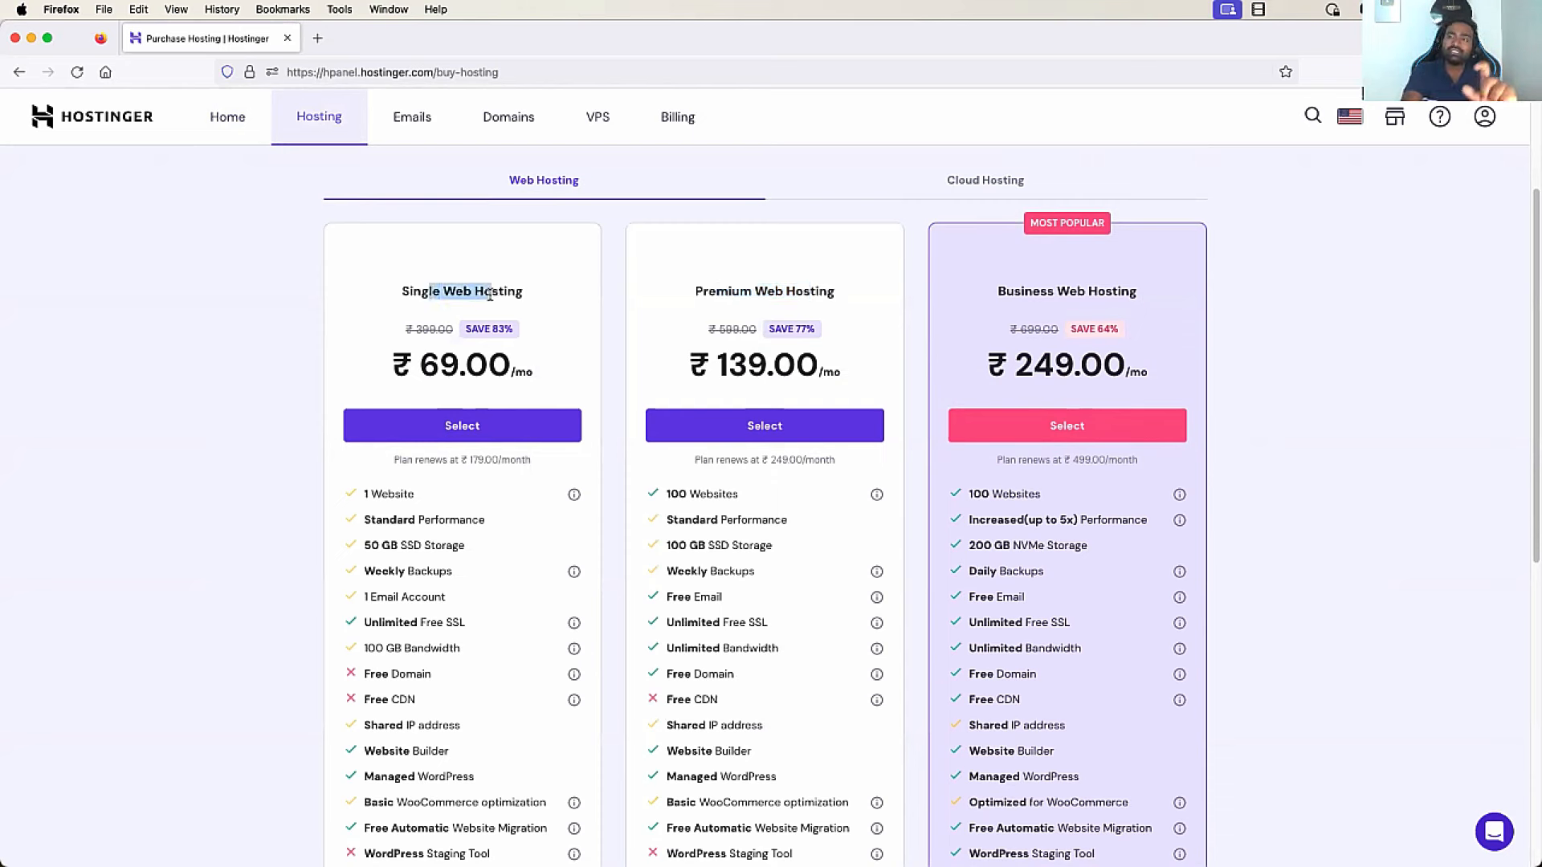
drag(729, 292, 810, 290)
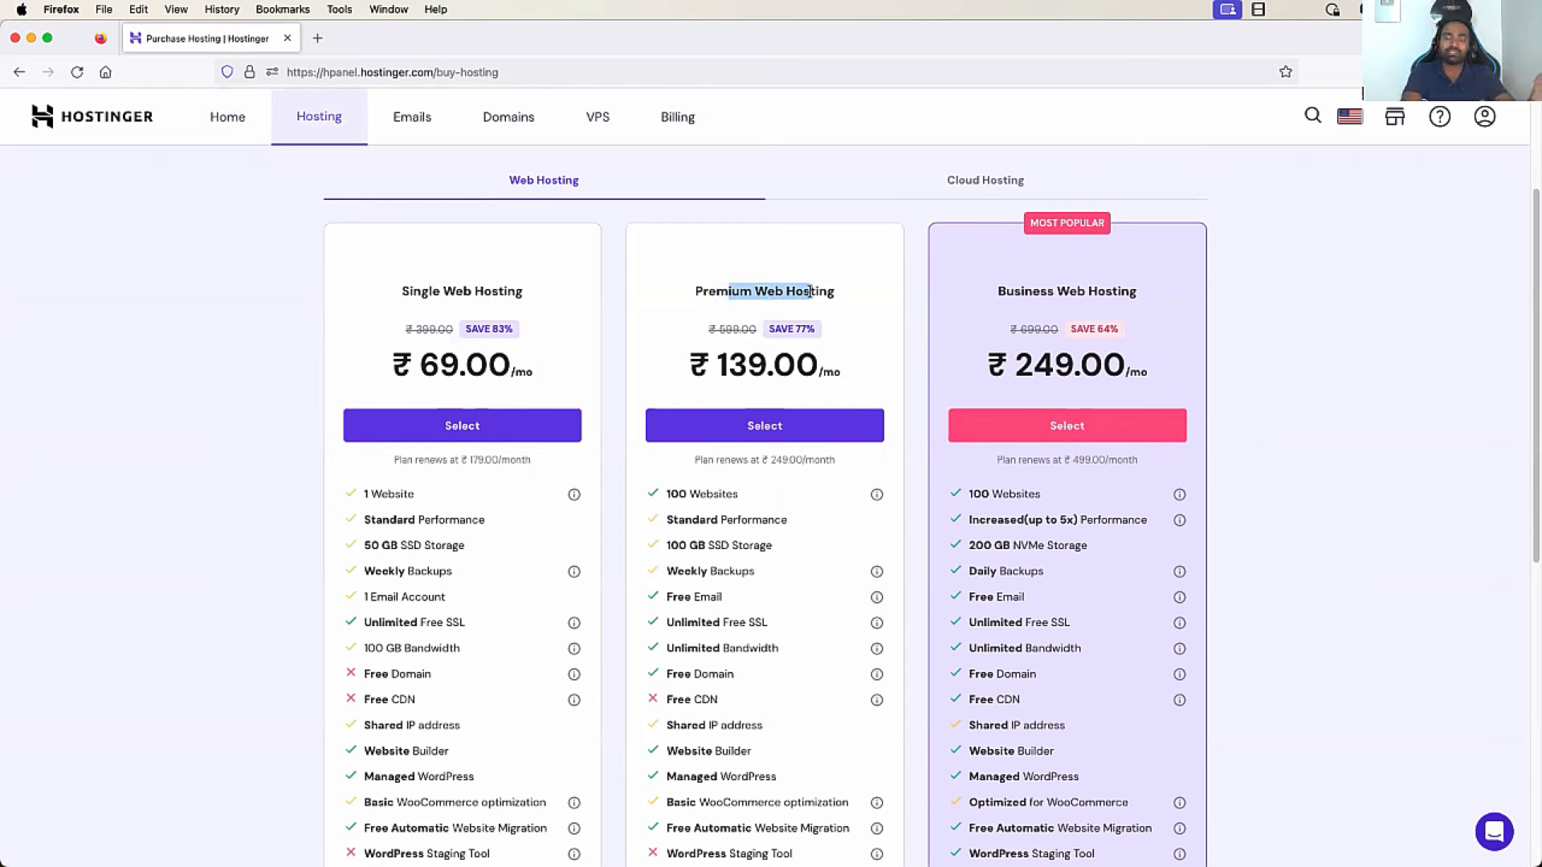
scroll(576, 436, down, 1)
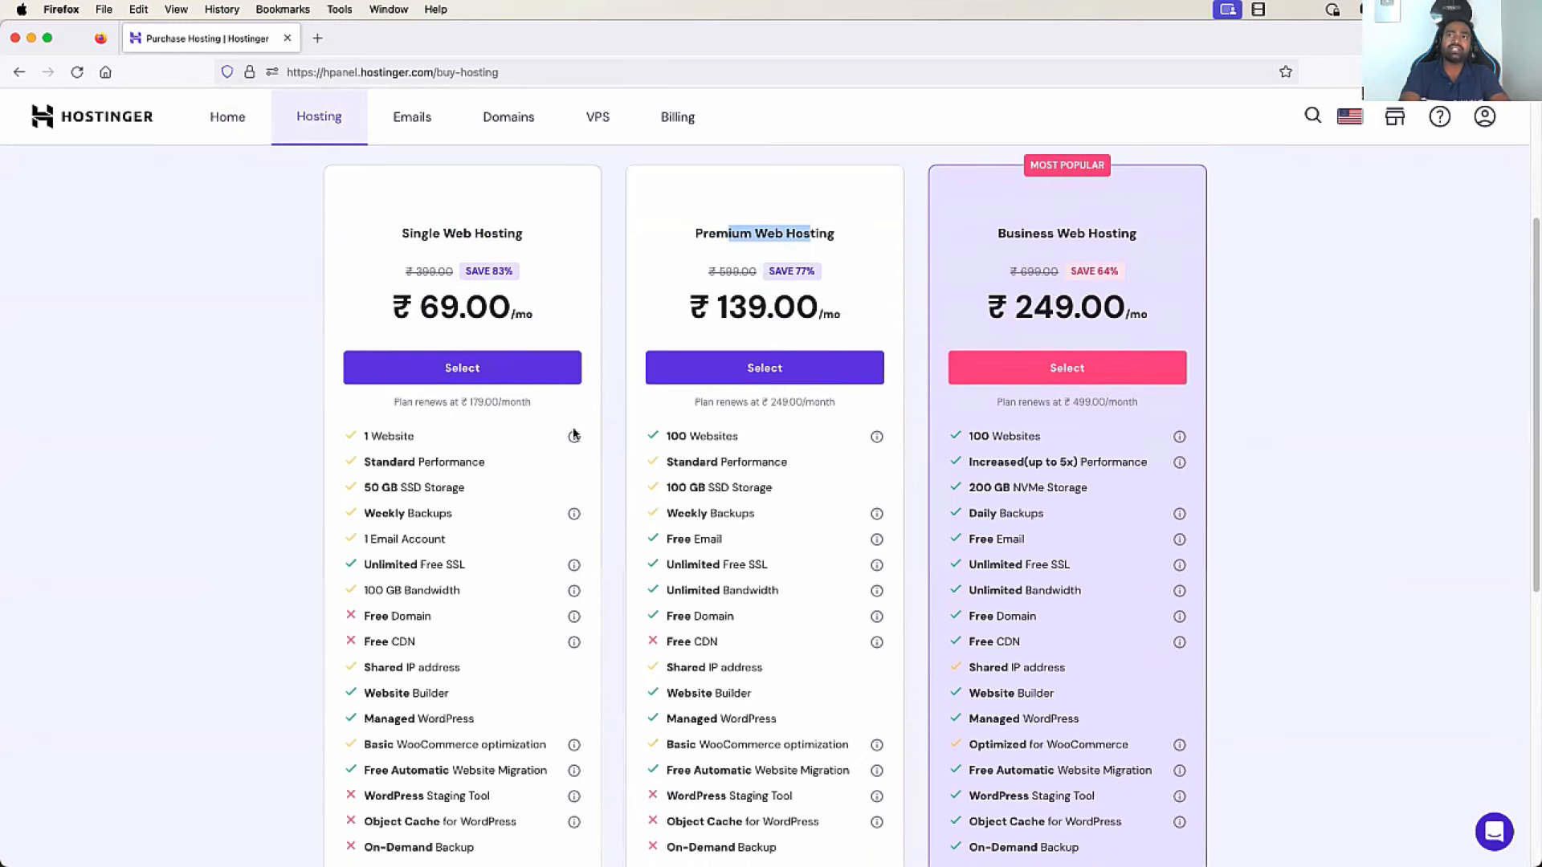
drag(360, 437, 429, 441)
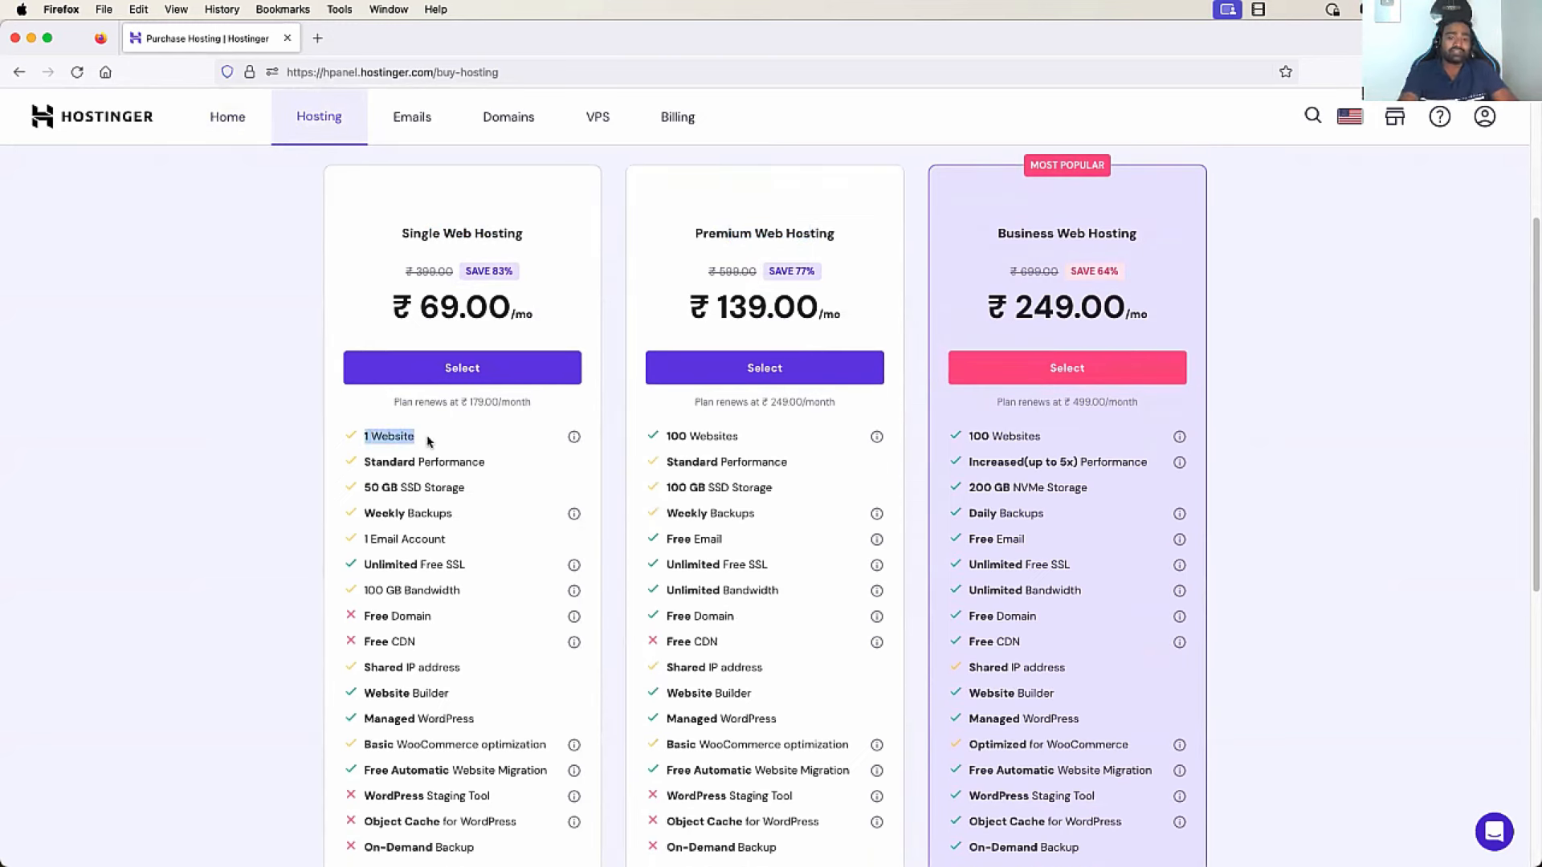
drag(727, 232, 819, 232)
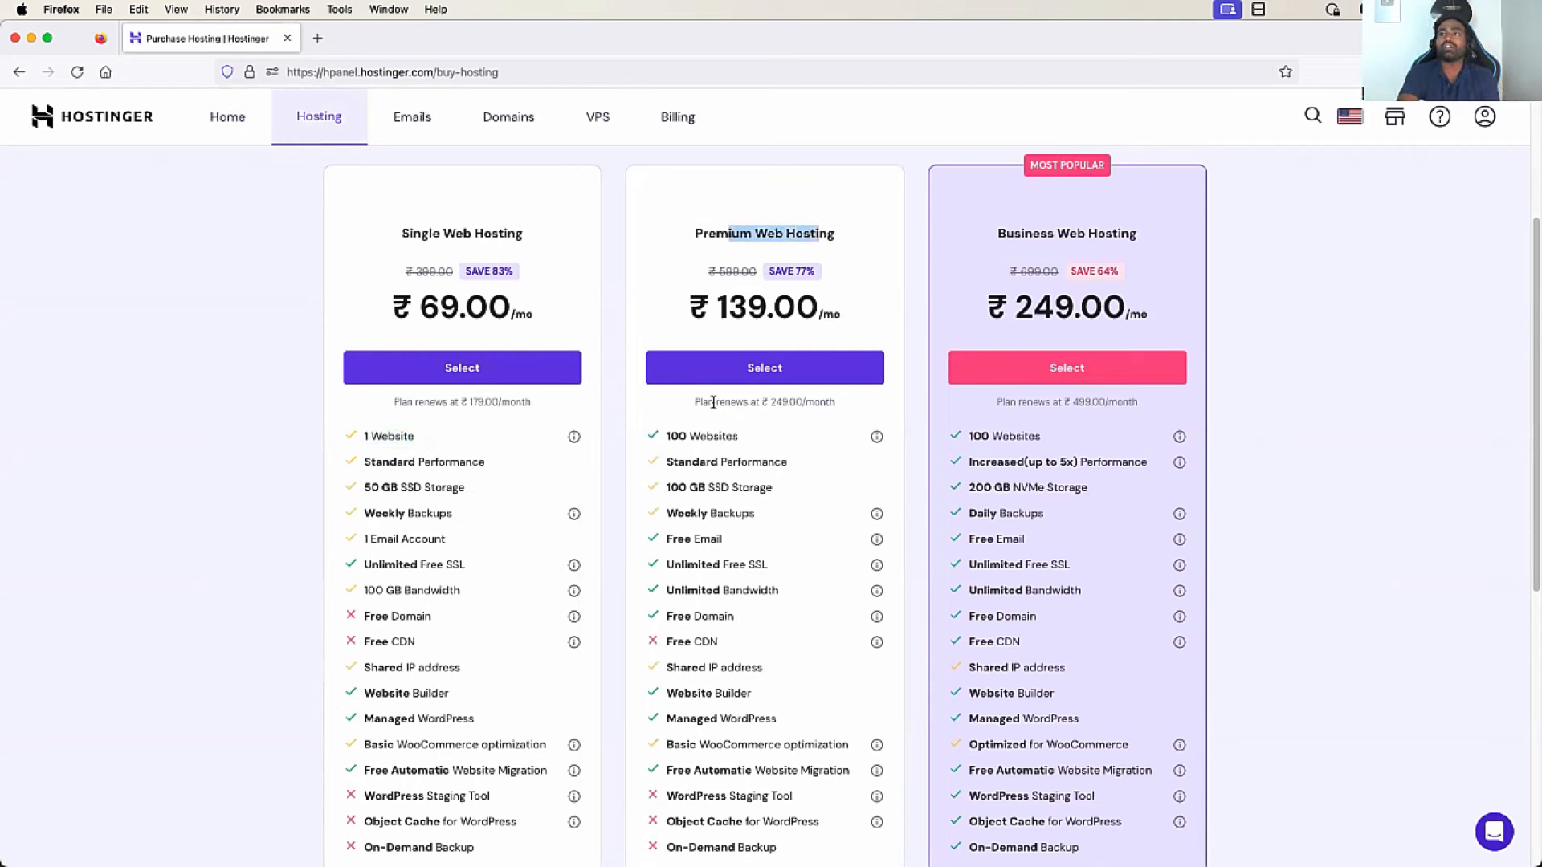
drag(681, 434, 722, 434)
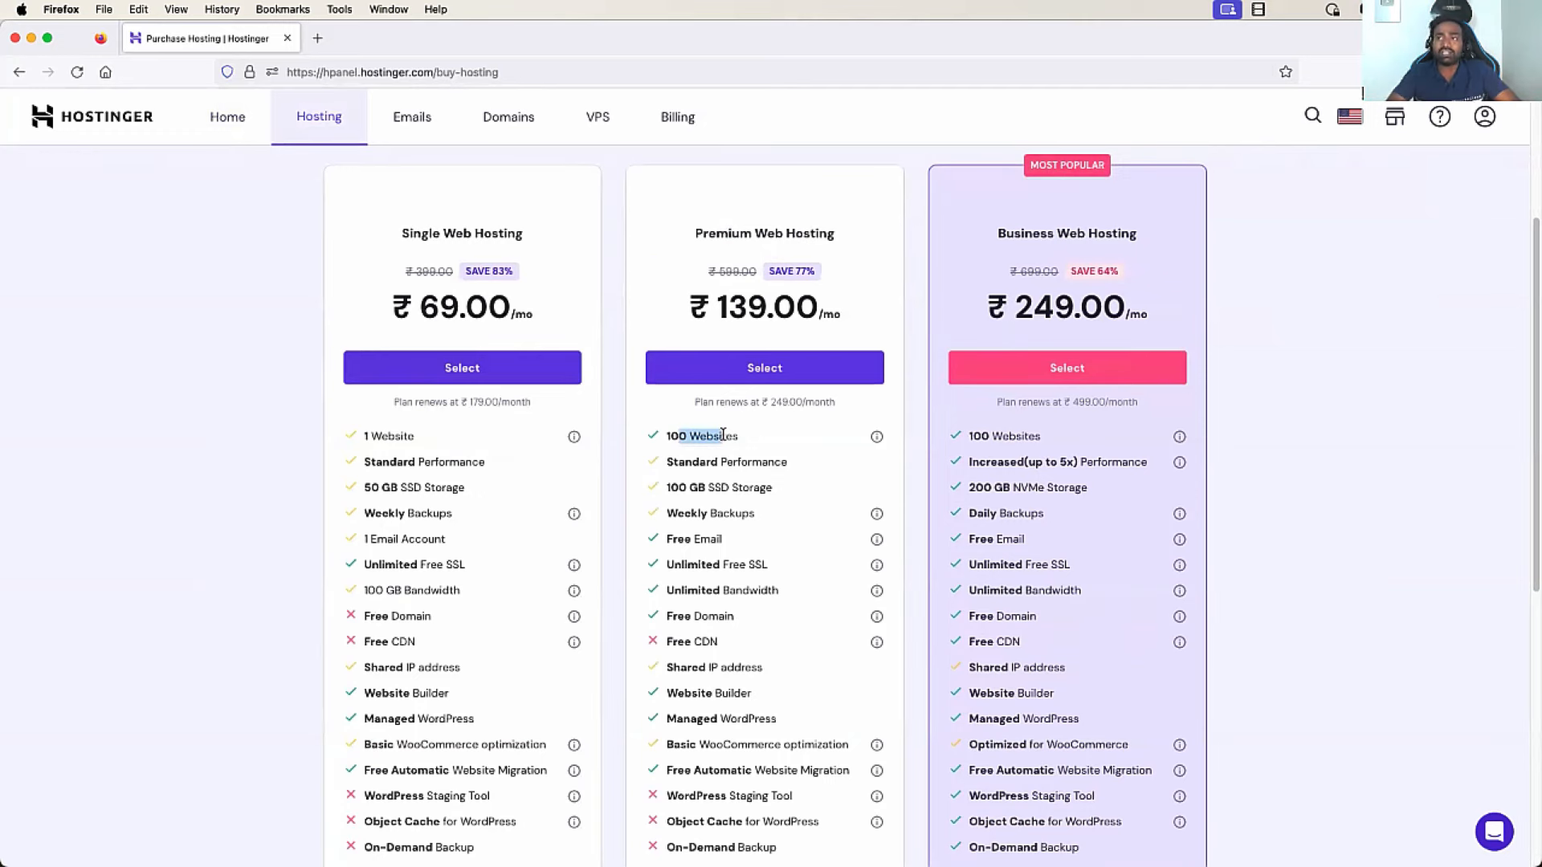
drag(679, 436, 740, 438)
Examine the Premium Web Hosting plan's bandwidth, free domain and website allowance
scroll(745, 566, down, 3)
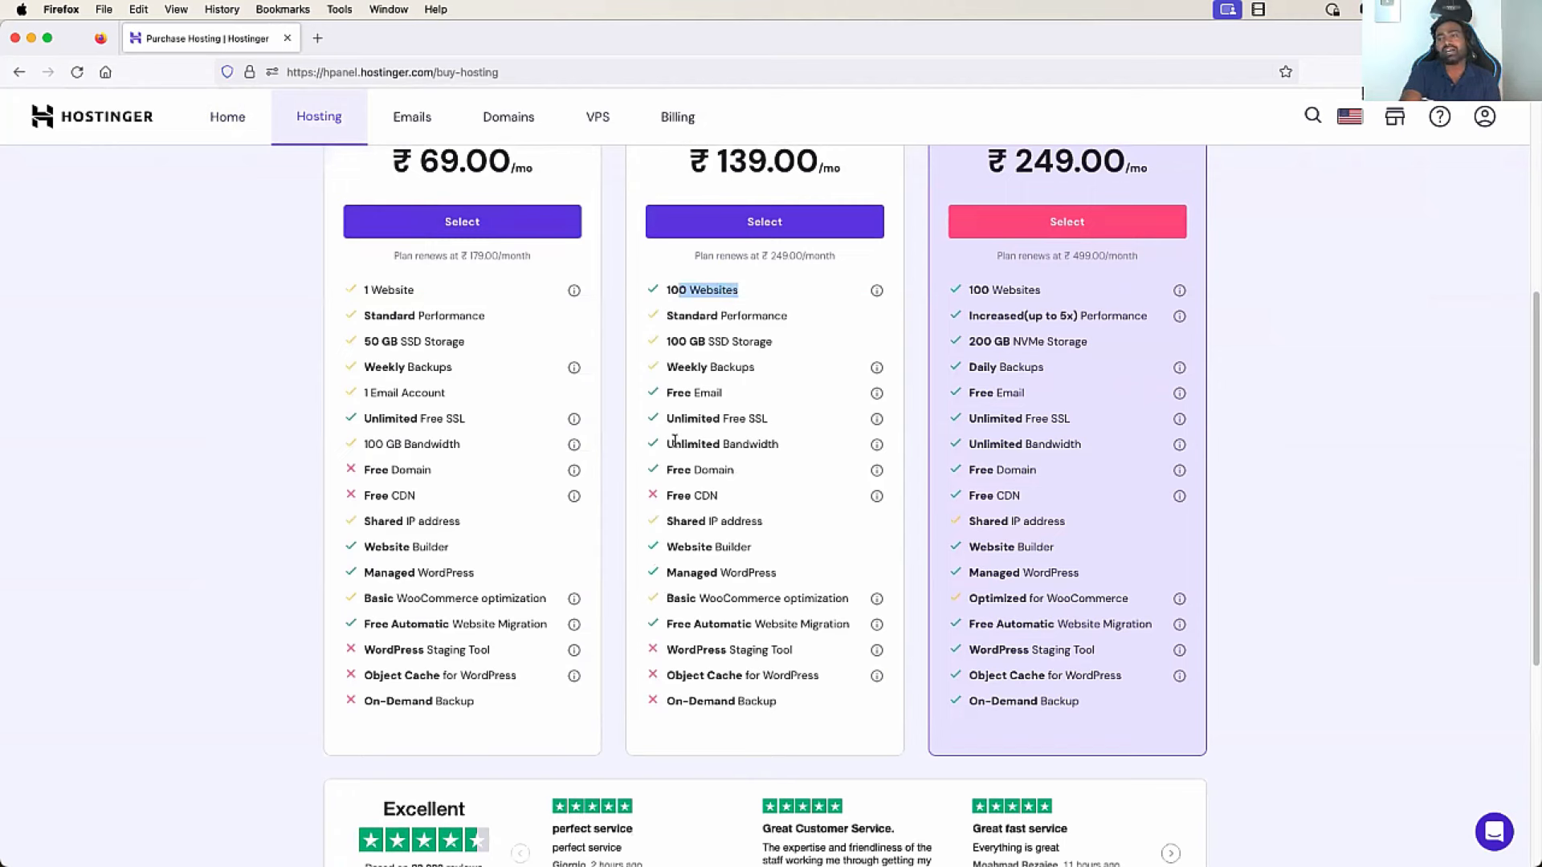
drag(673, 444, 763, 442)
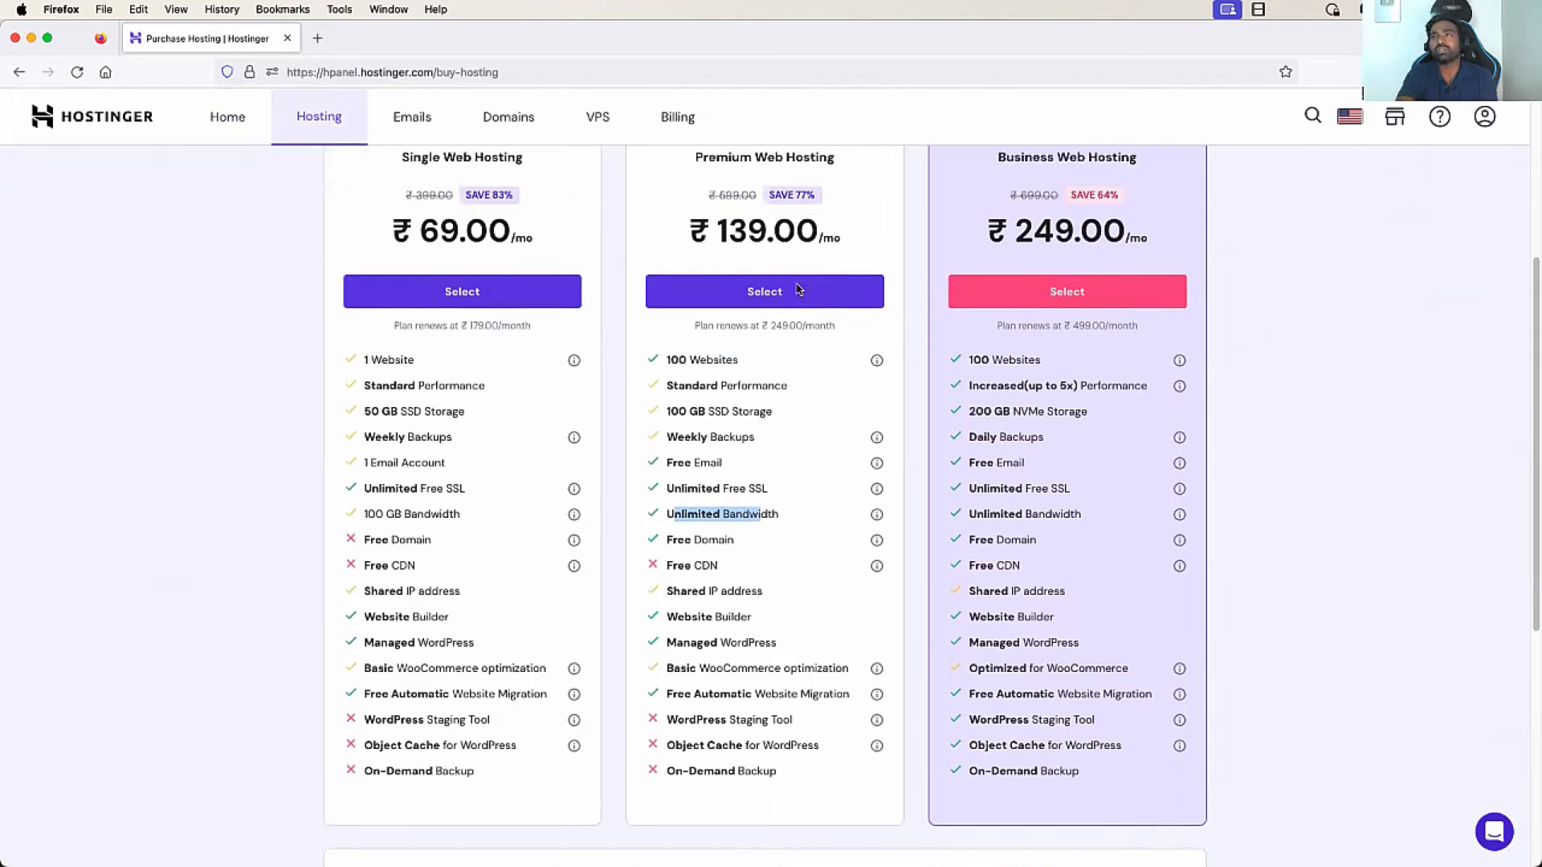
scroll(798, 287, up, 2)
scroll(797, 288, down, 2)
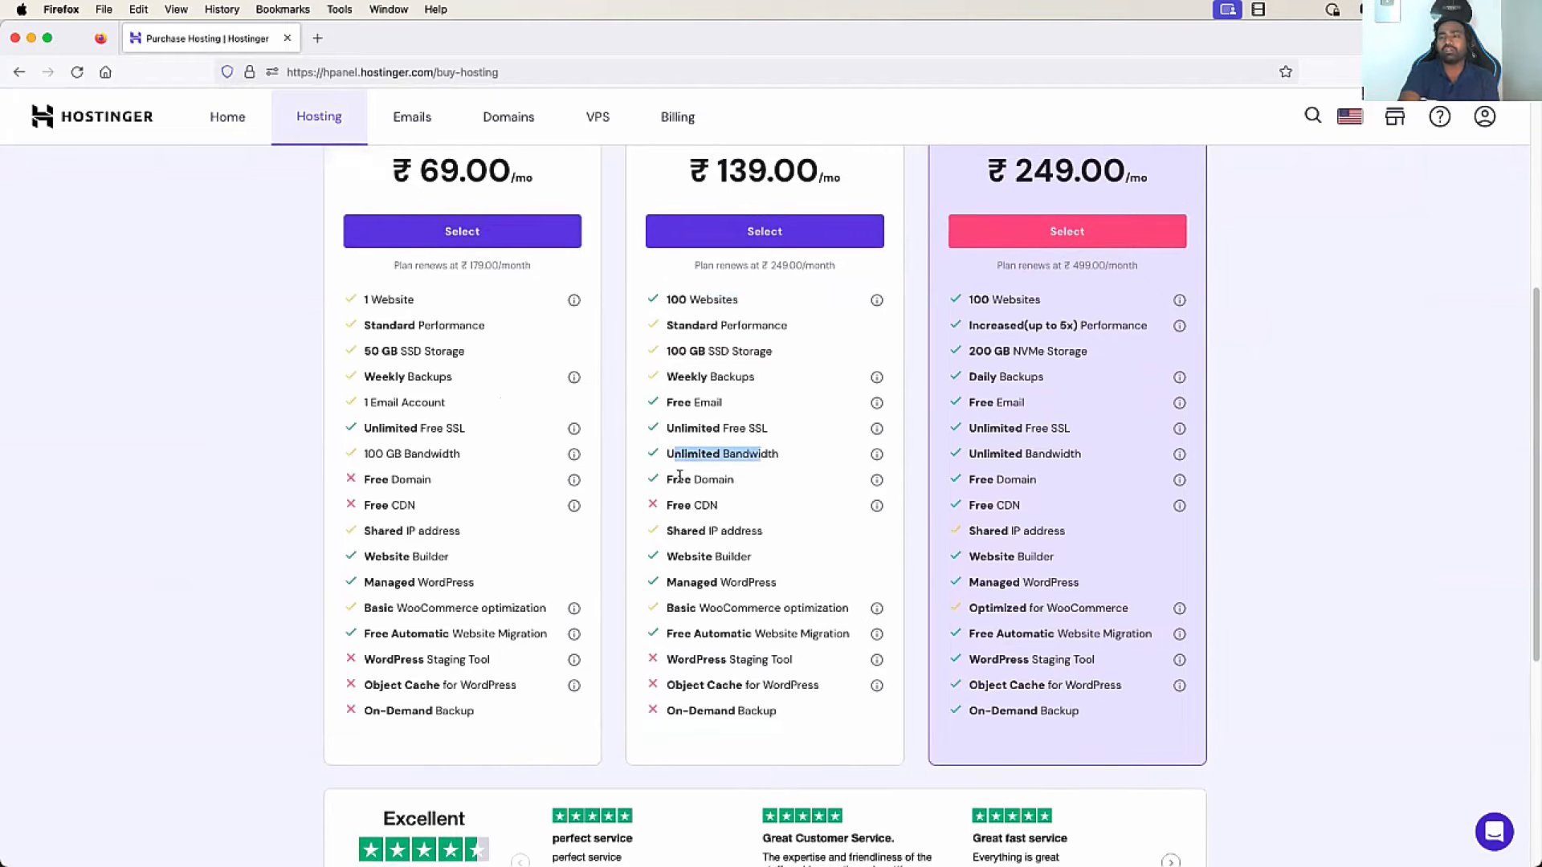
drag(684, 478, 731, 477)
scroll(731, 477, up, 2)
drag(667, 406, 729, 404)
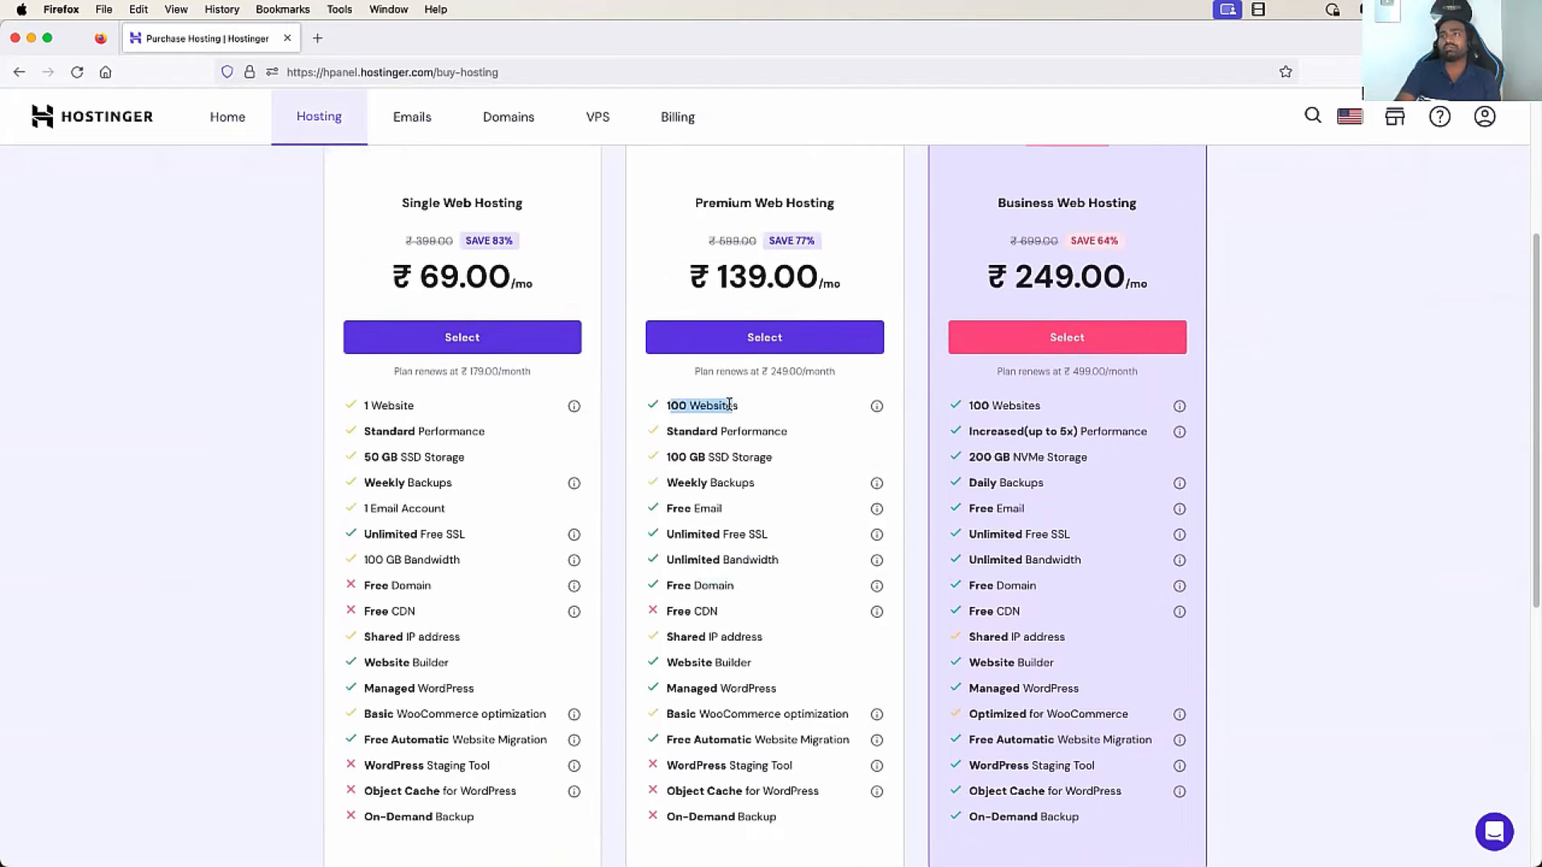
scroll(867, 192, up, 1)
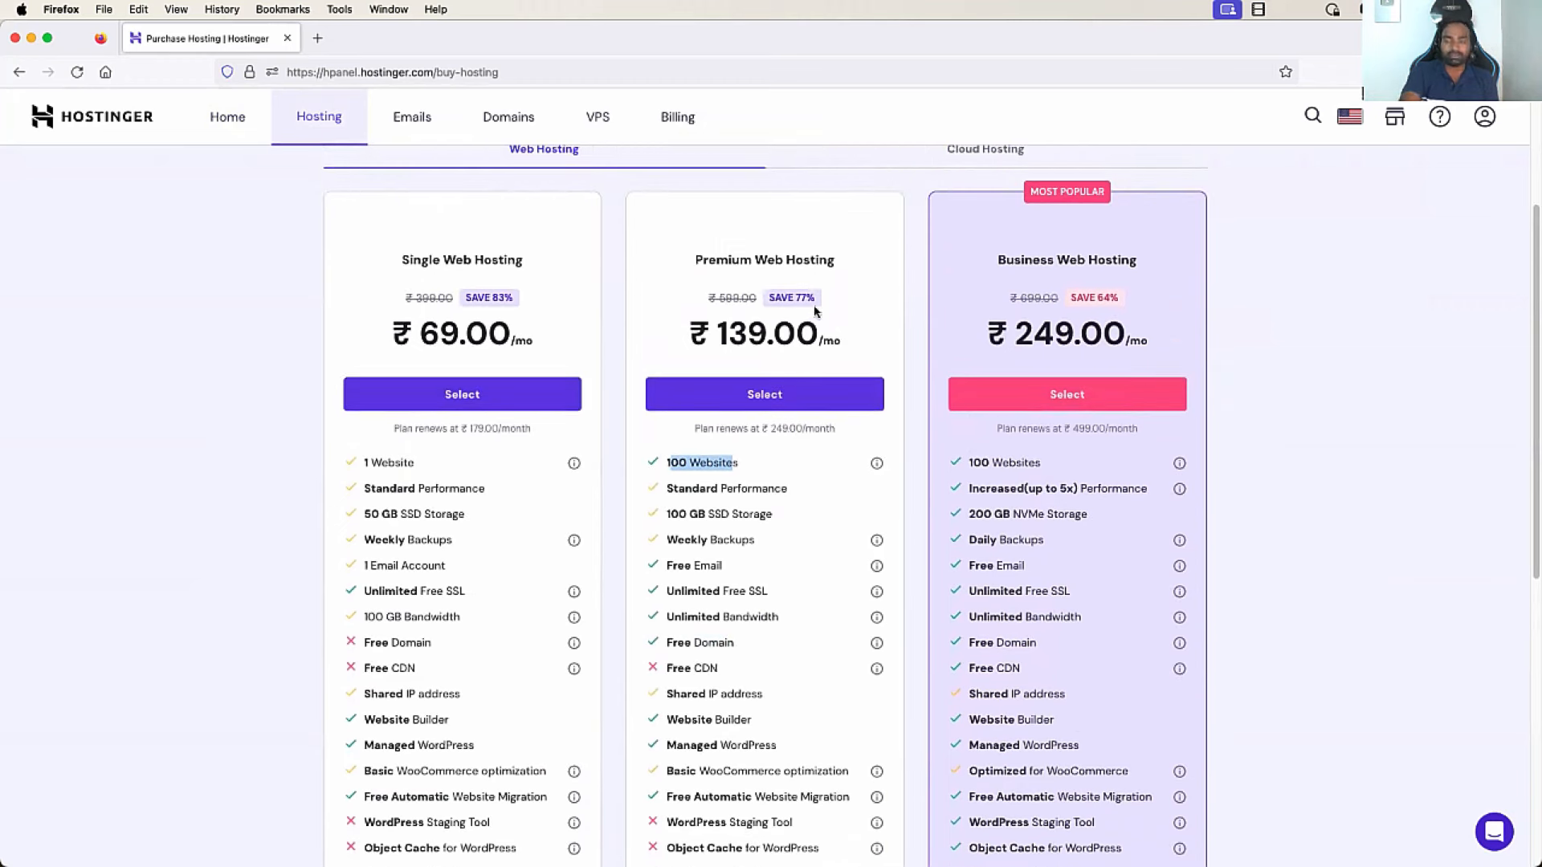
click(784, 395)
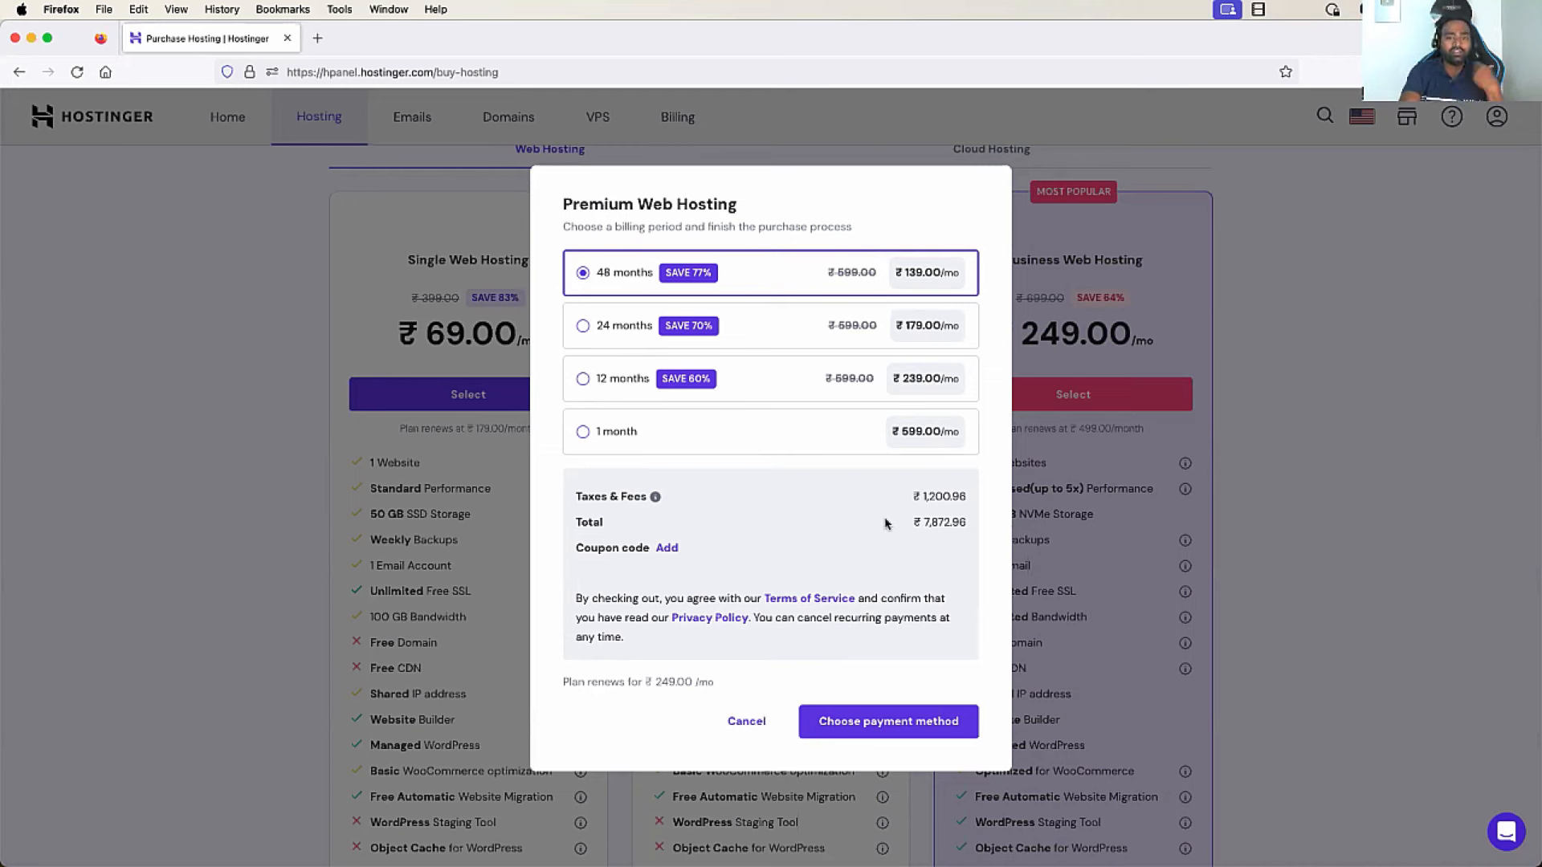
click(667, 548)
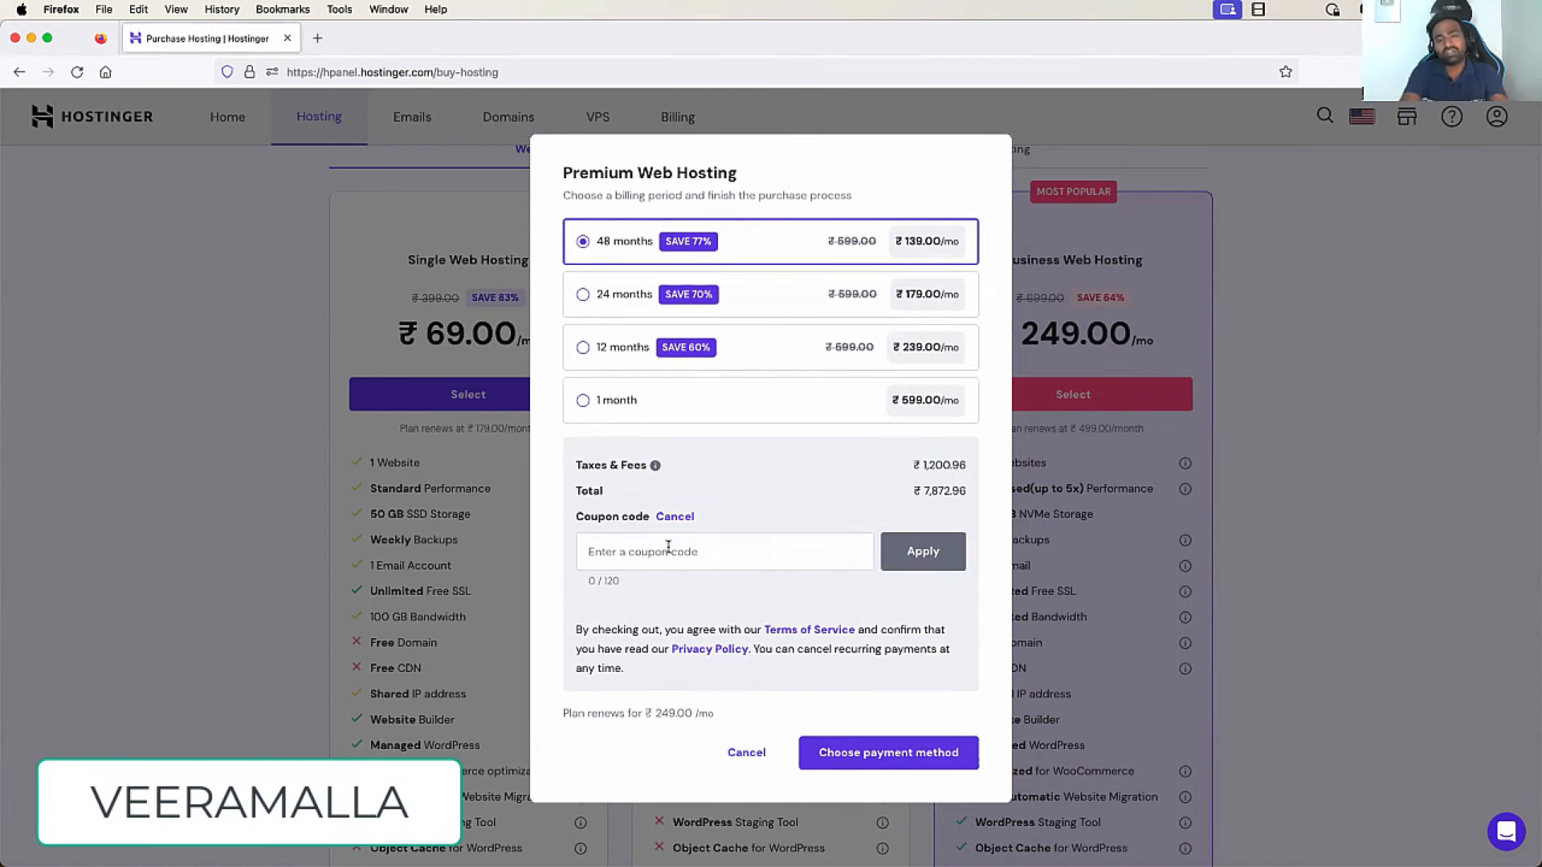
click(696, 547)
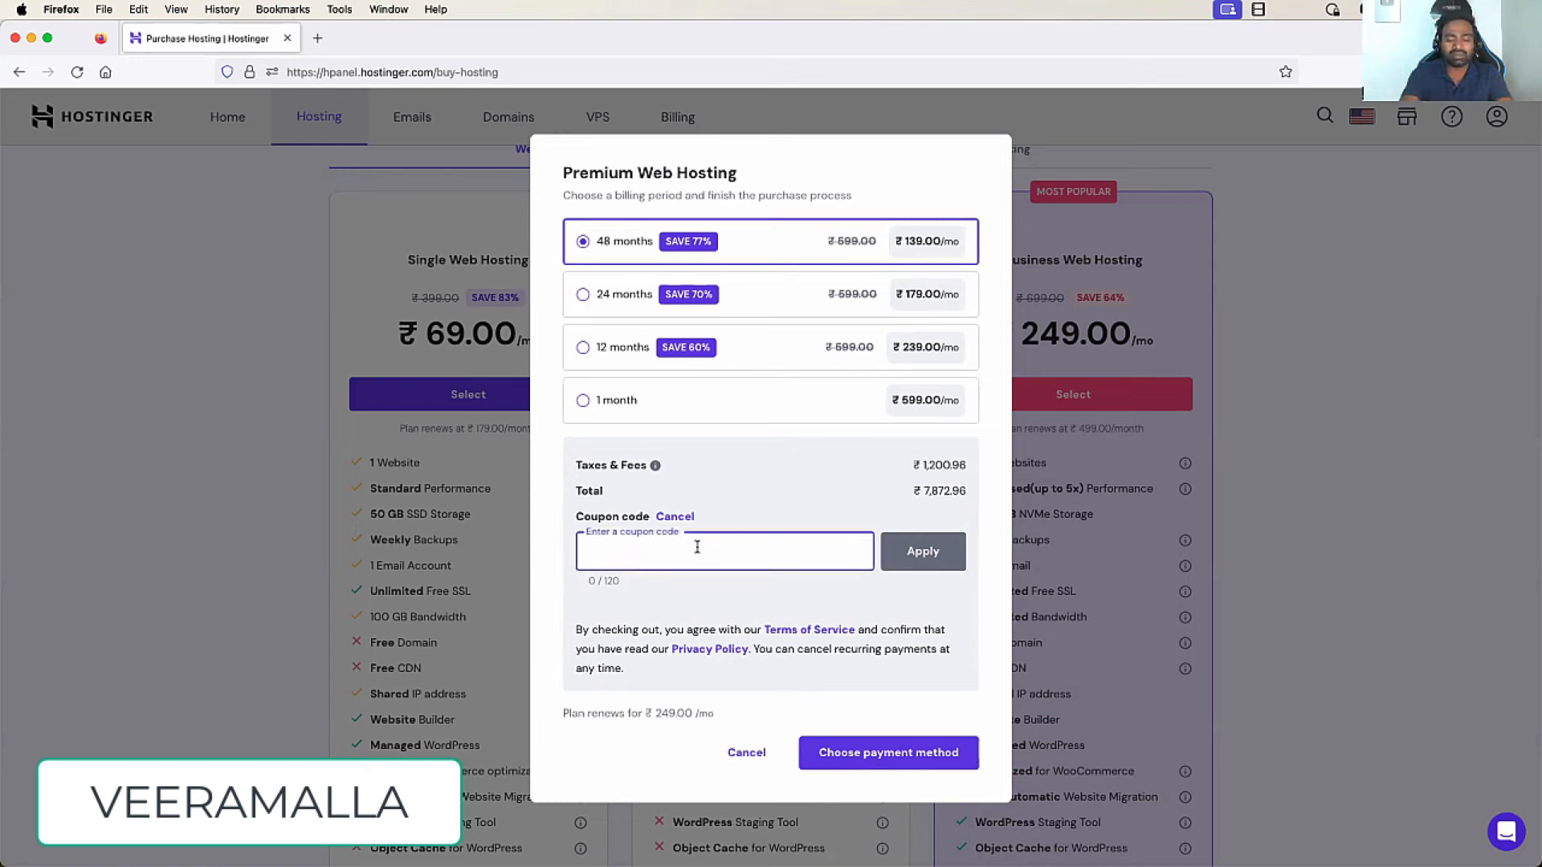
text(VEERAMALLA)
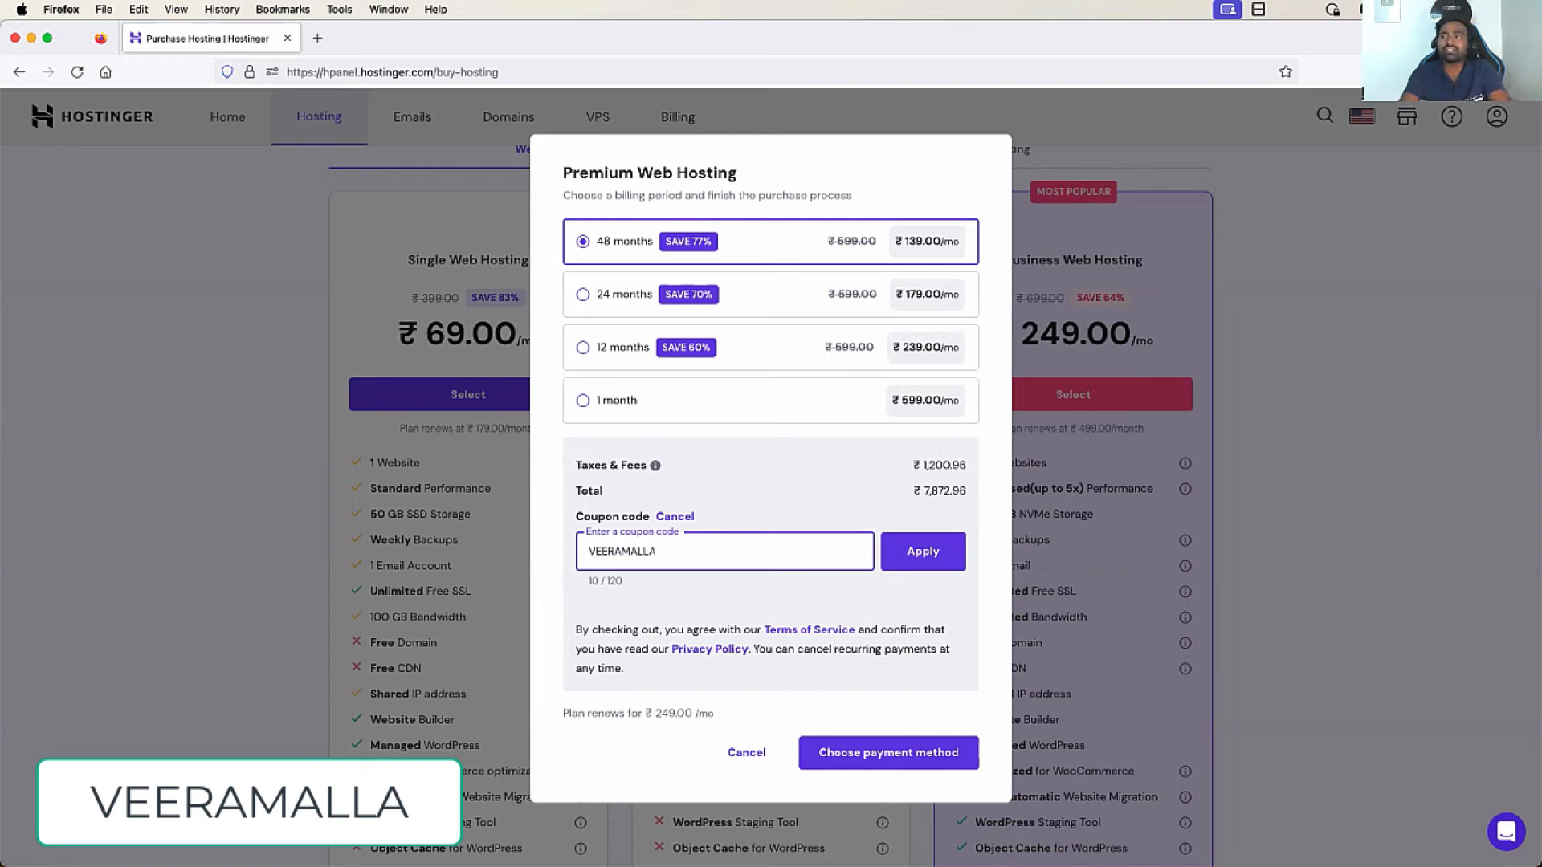
click(931, 561)
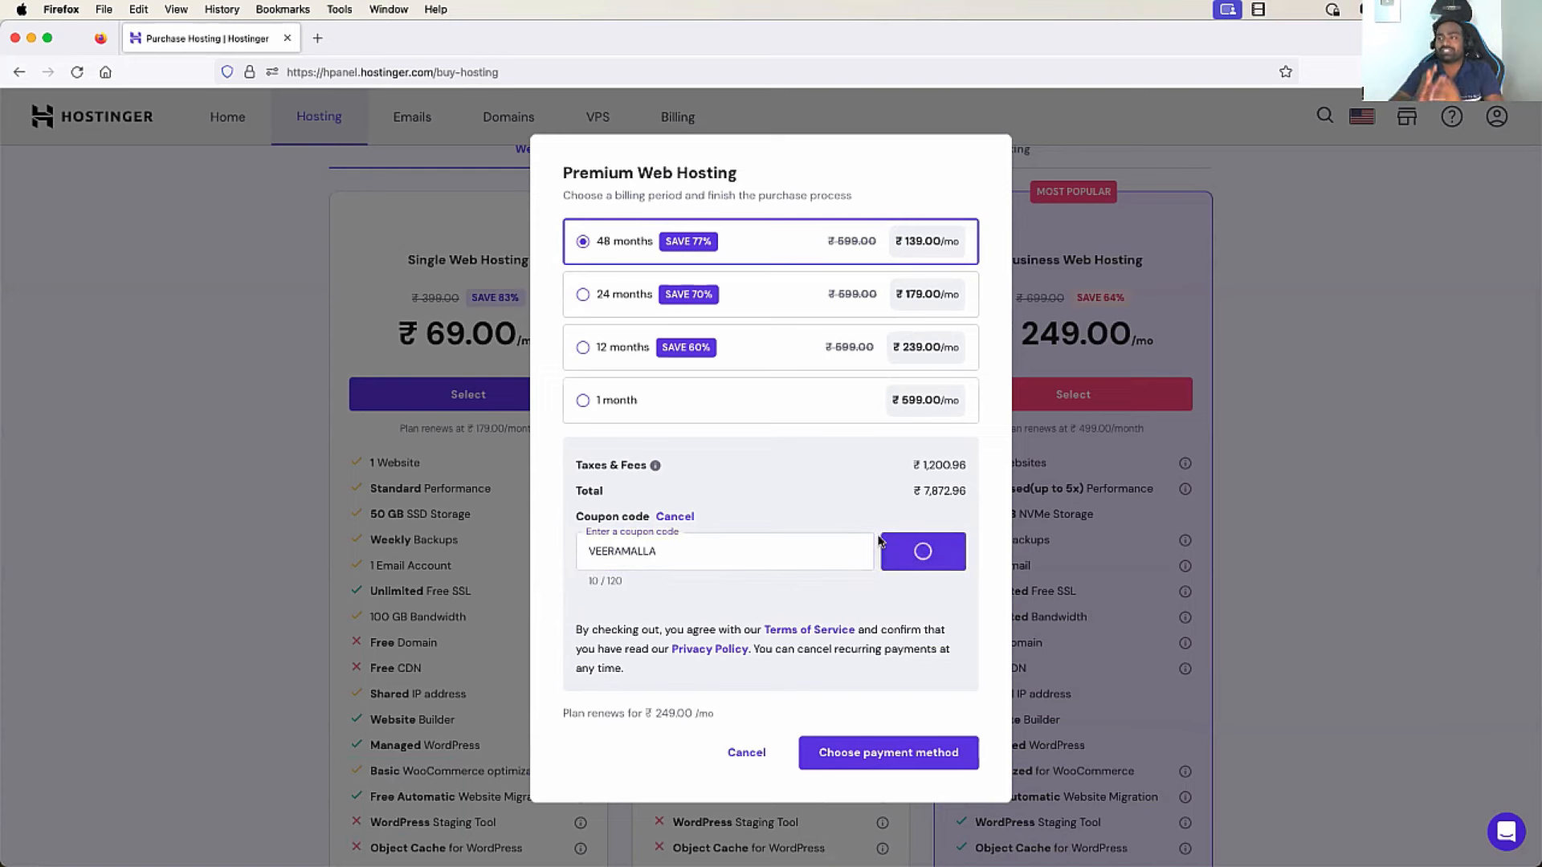
drag(921, 522, 970, 526)
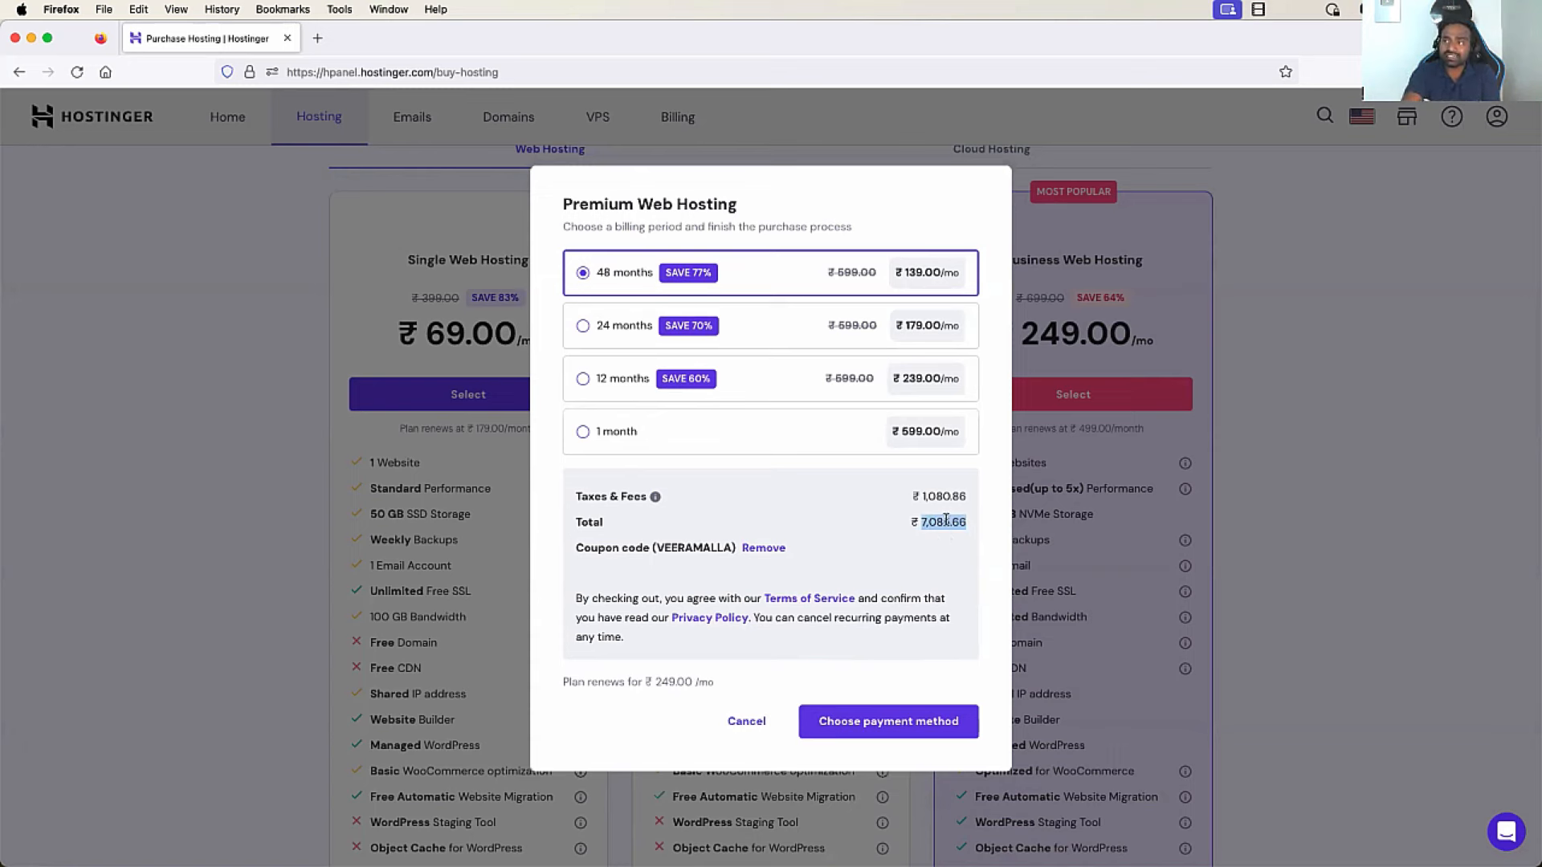
click(946, 519)
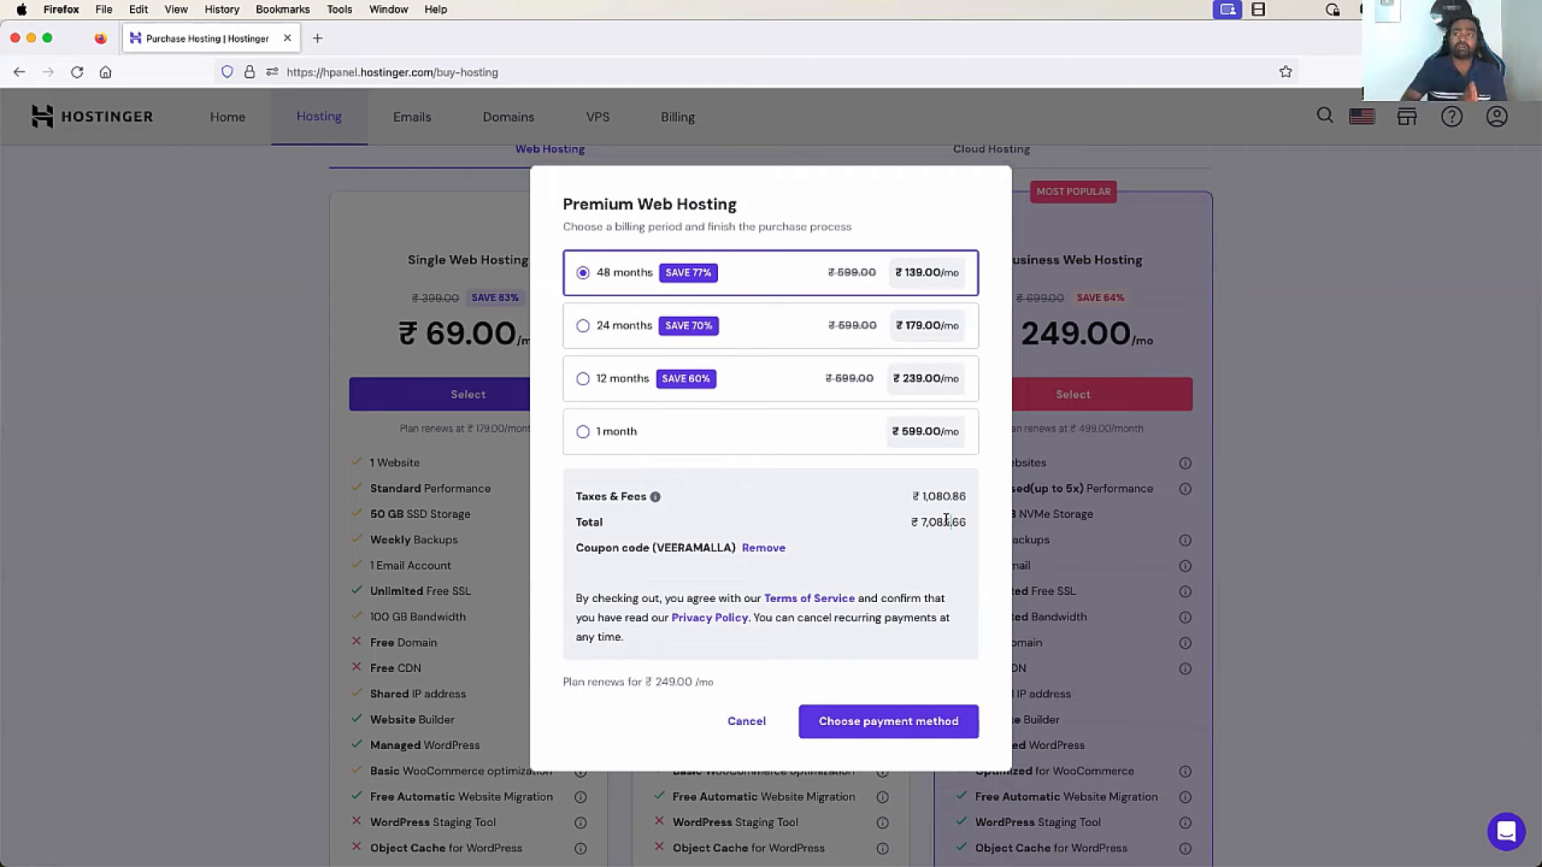
click(746, 721)
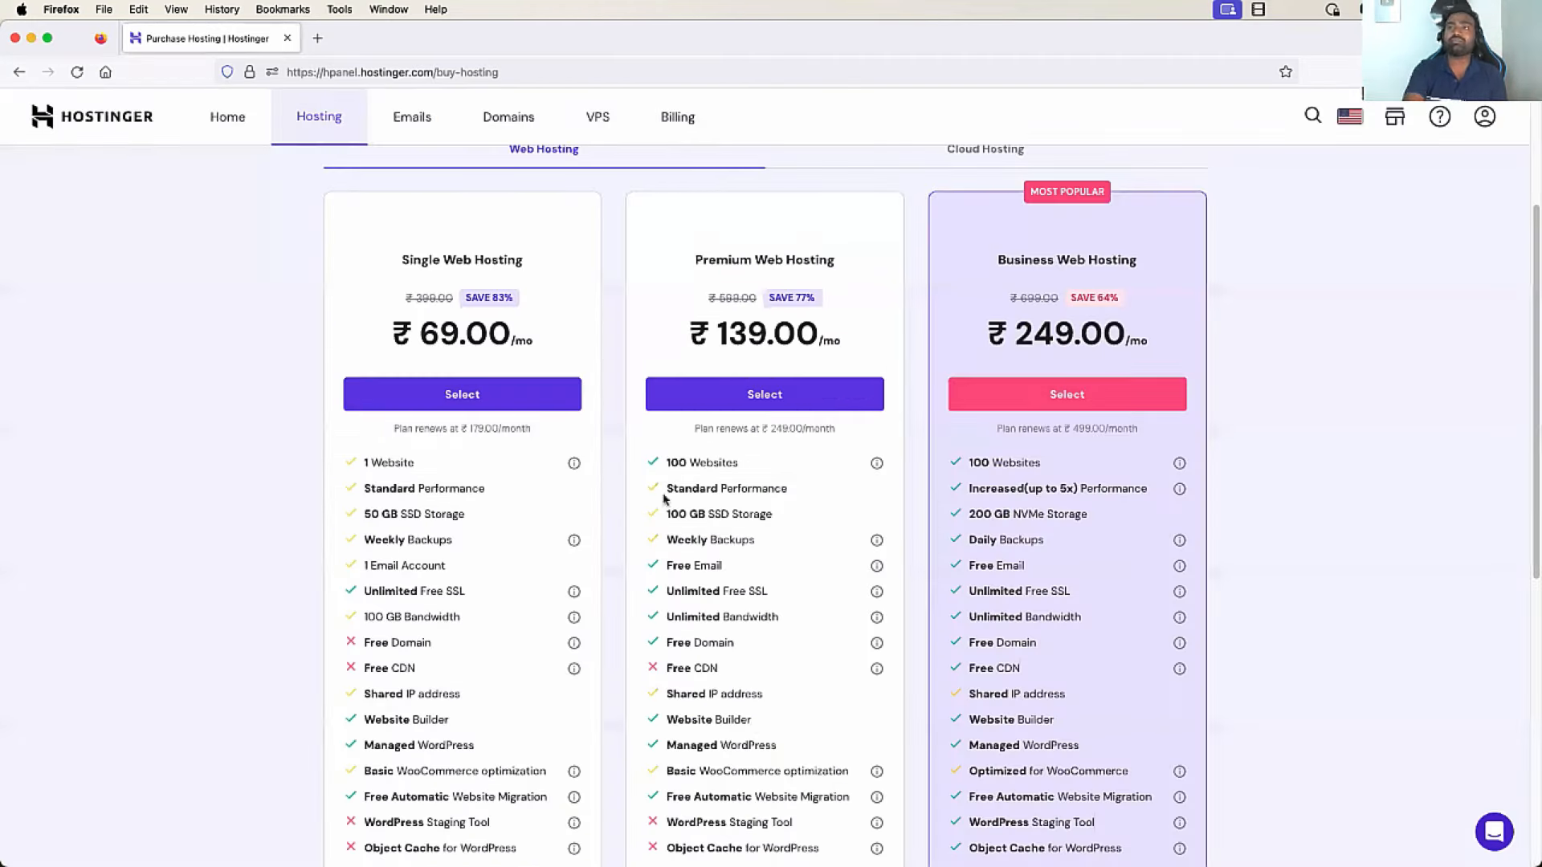
Select Premium Web Hosting for 48 months, apply the promotional coupon code and proceed to choosing a payment method
scroll(765, 567, down, 1)
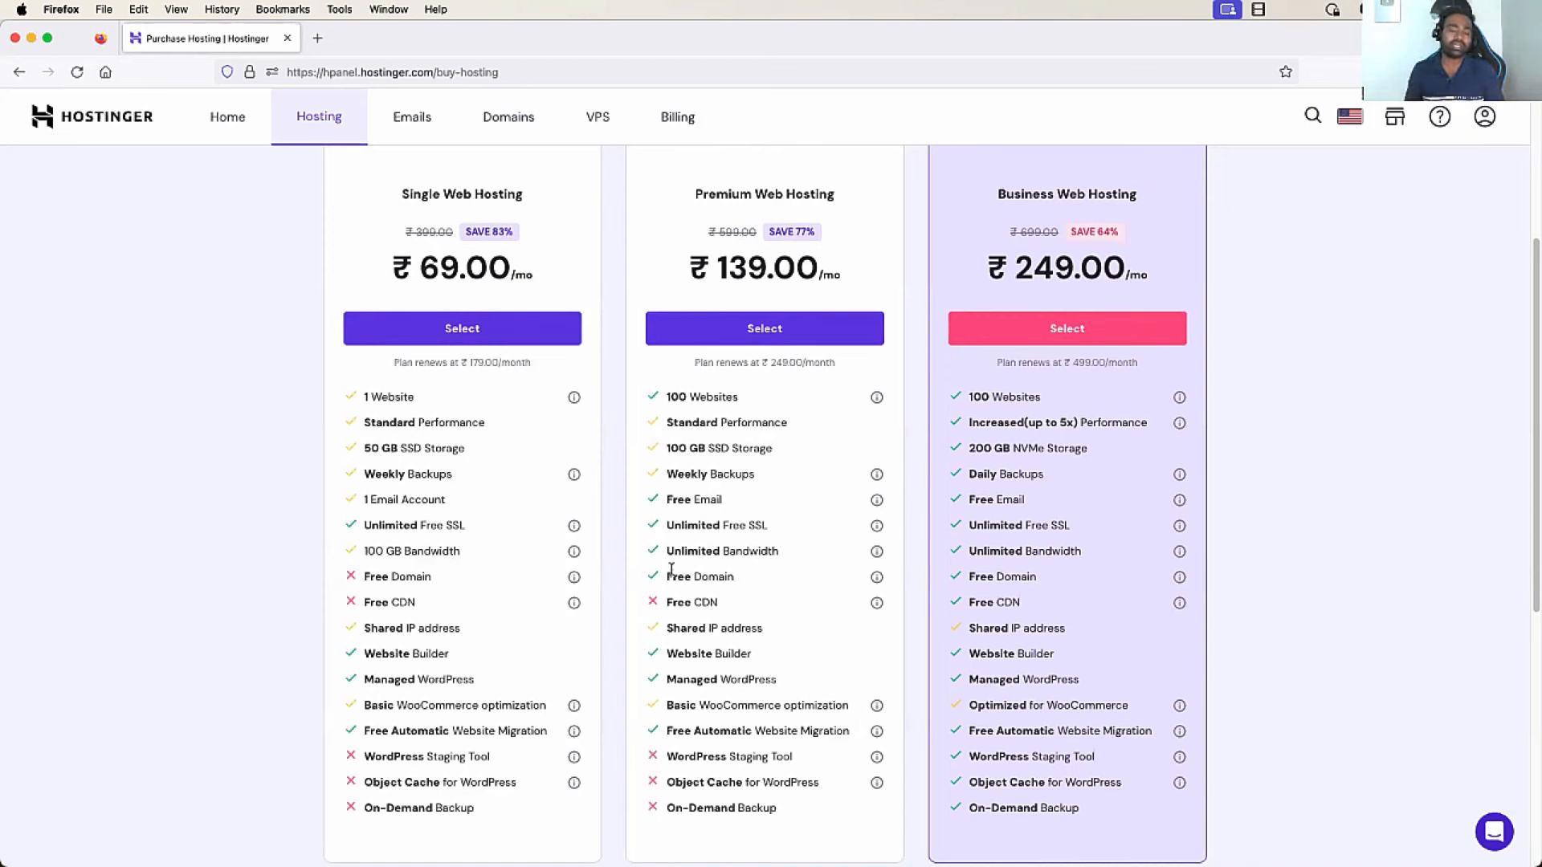
scroll(671, 569, down, 3)
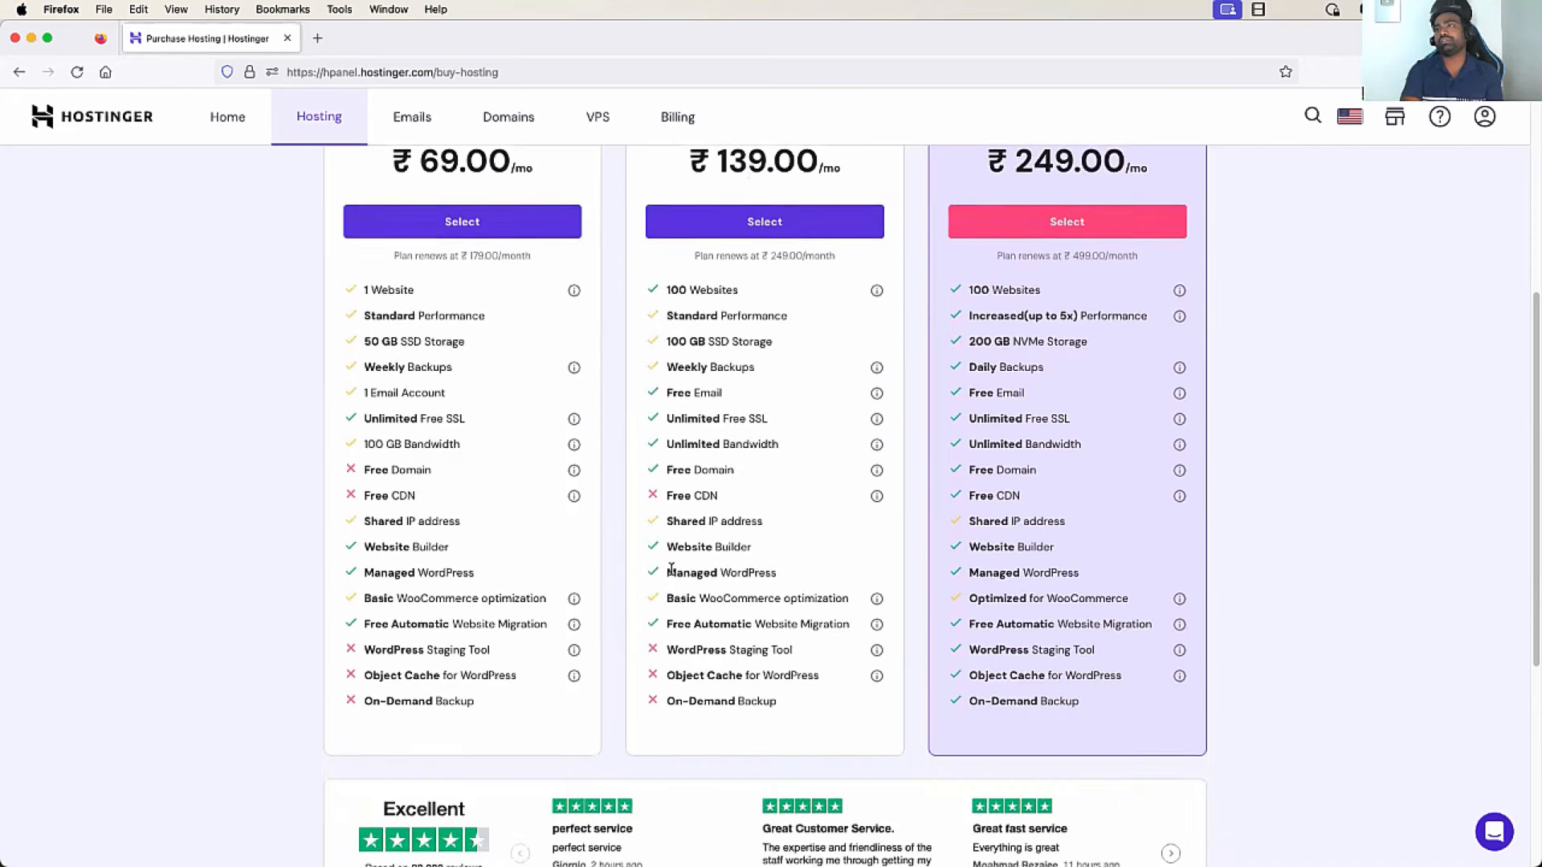
click(754, 218)
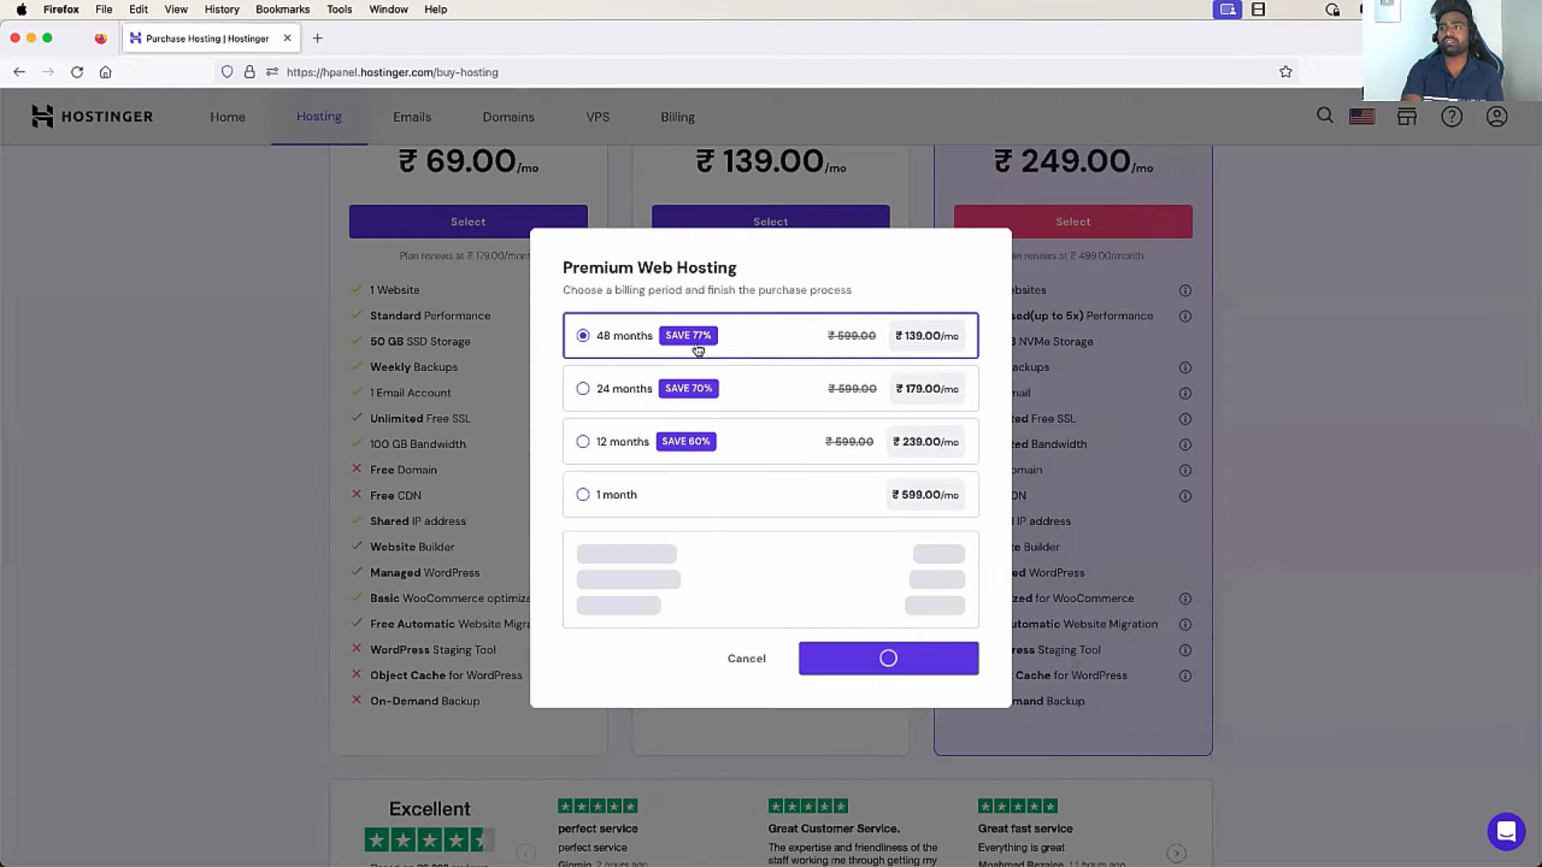
click(667, 549)
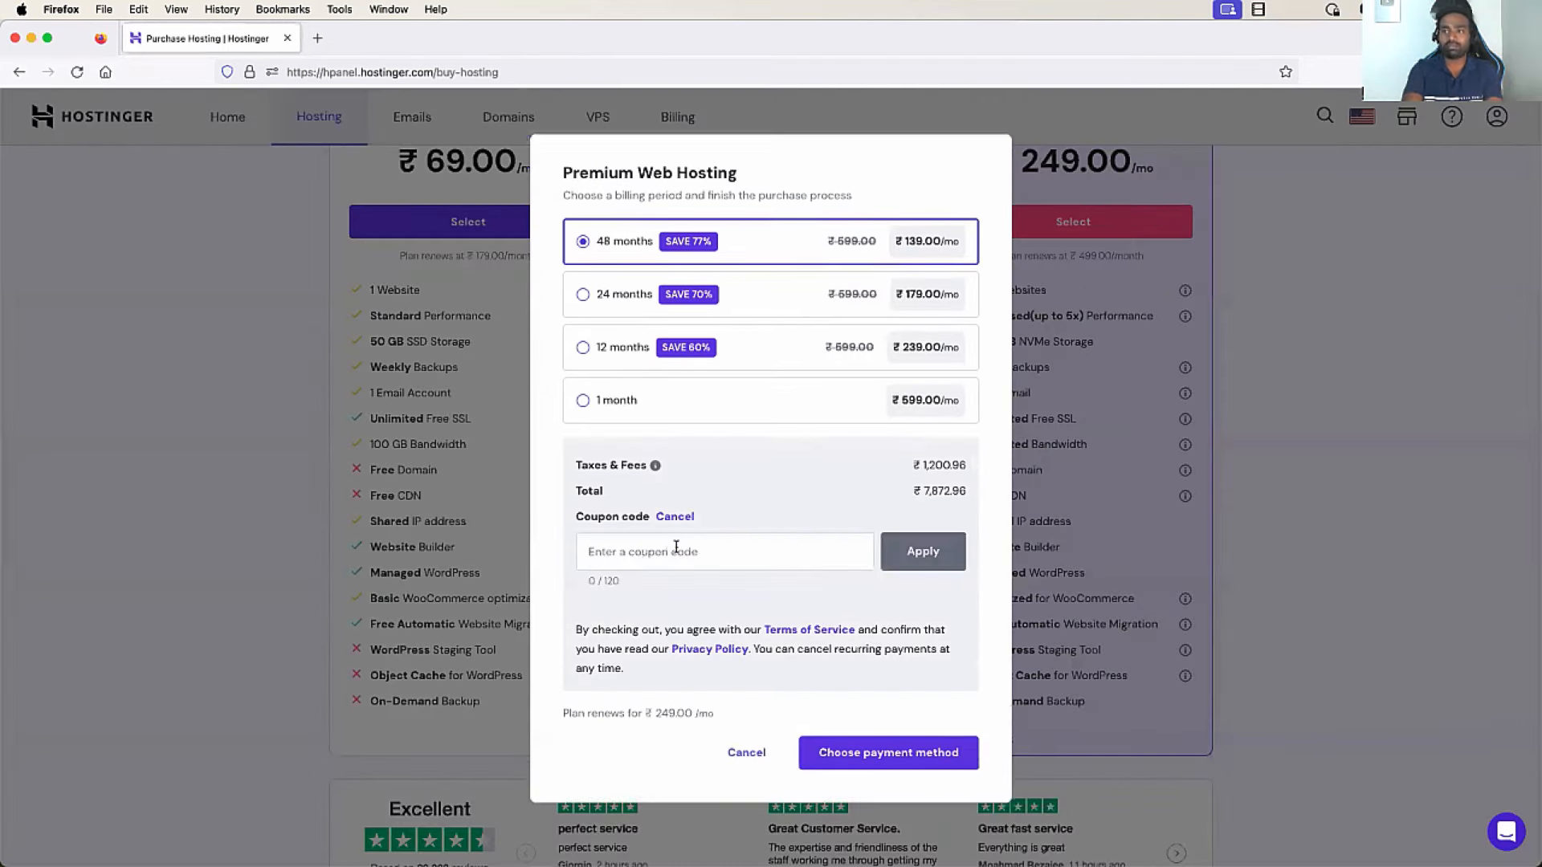
click(655, 562)
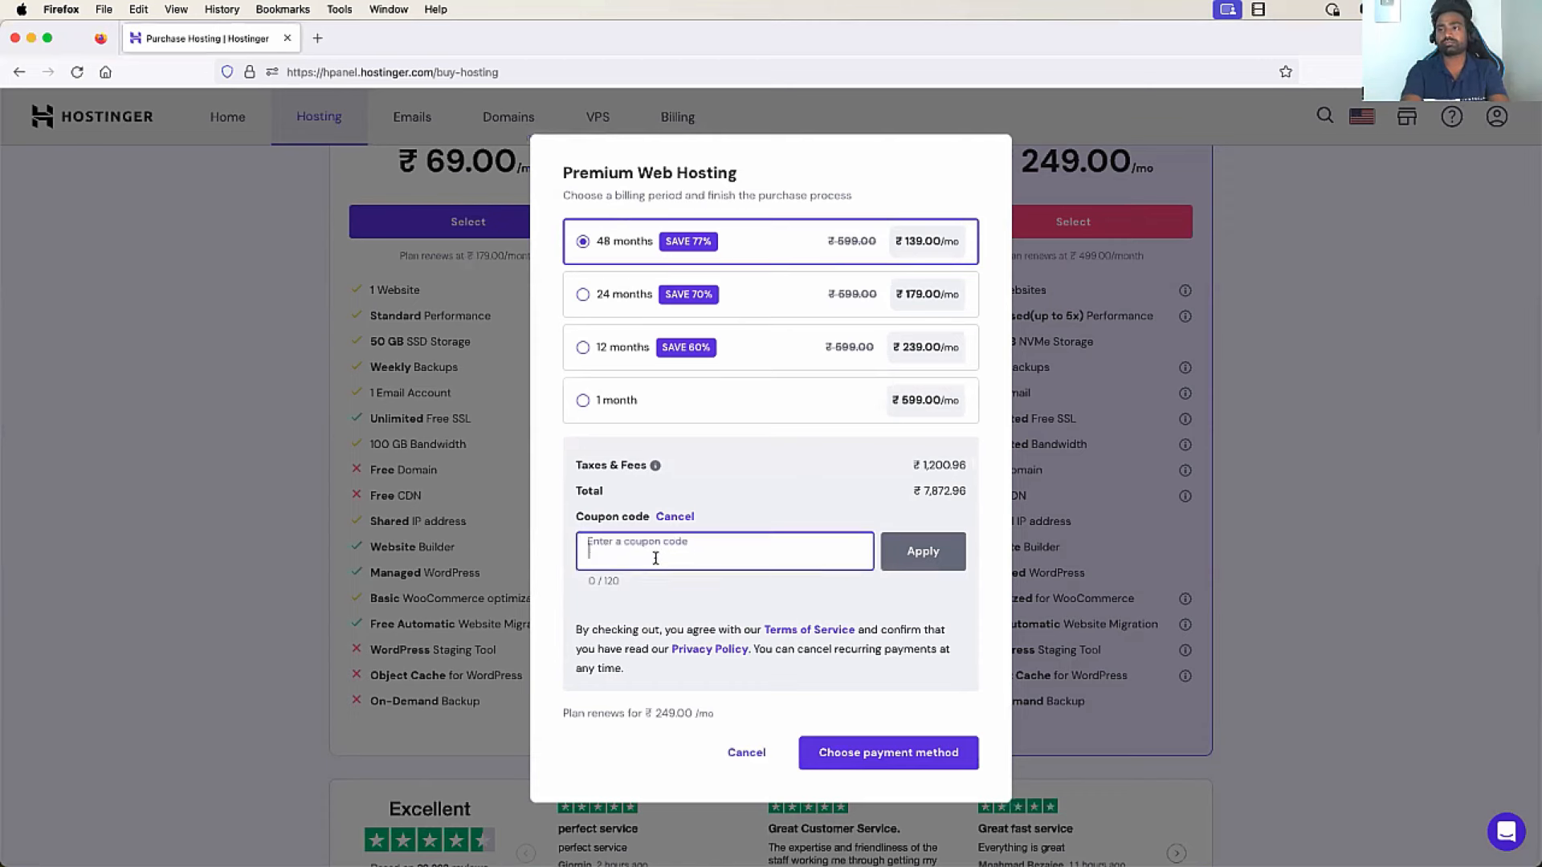
text(VEERAMALLA)
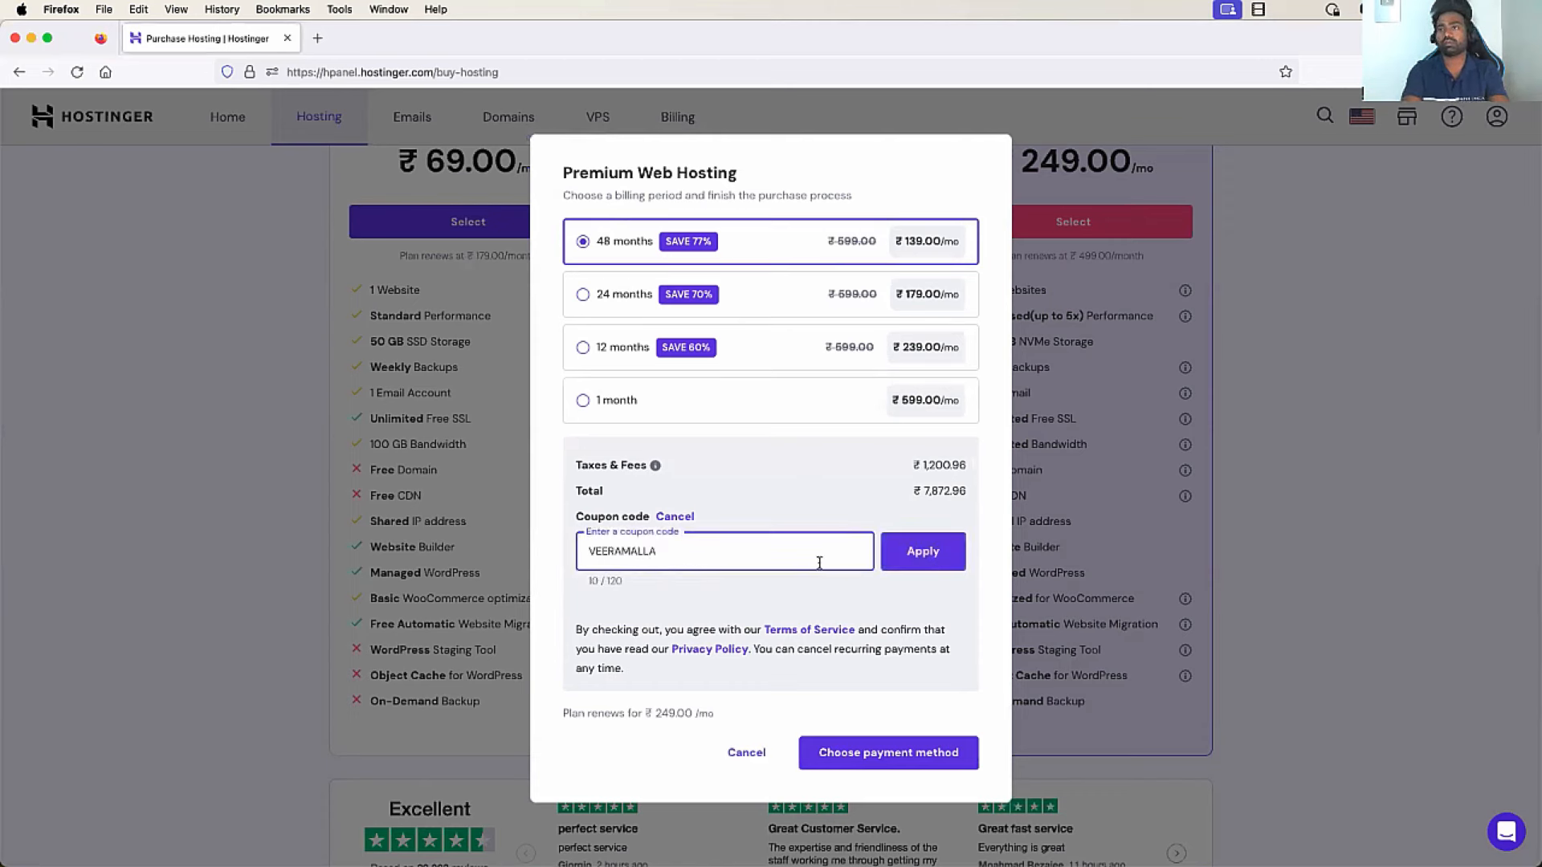
click(917, 549)
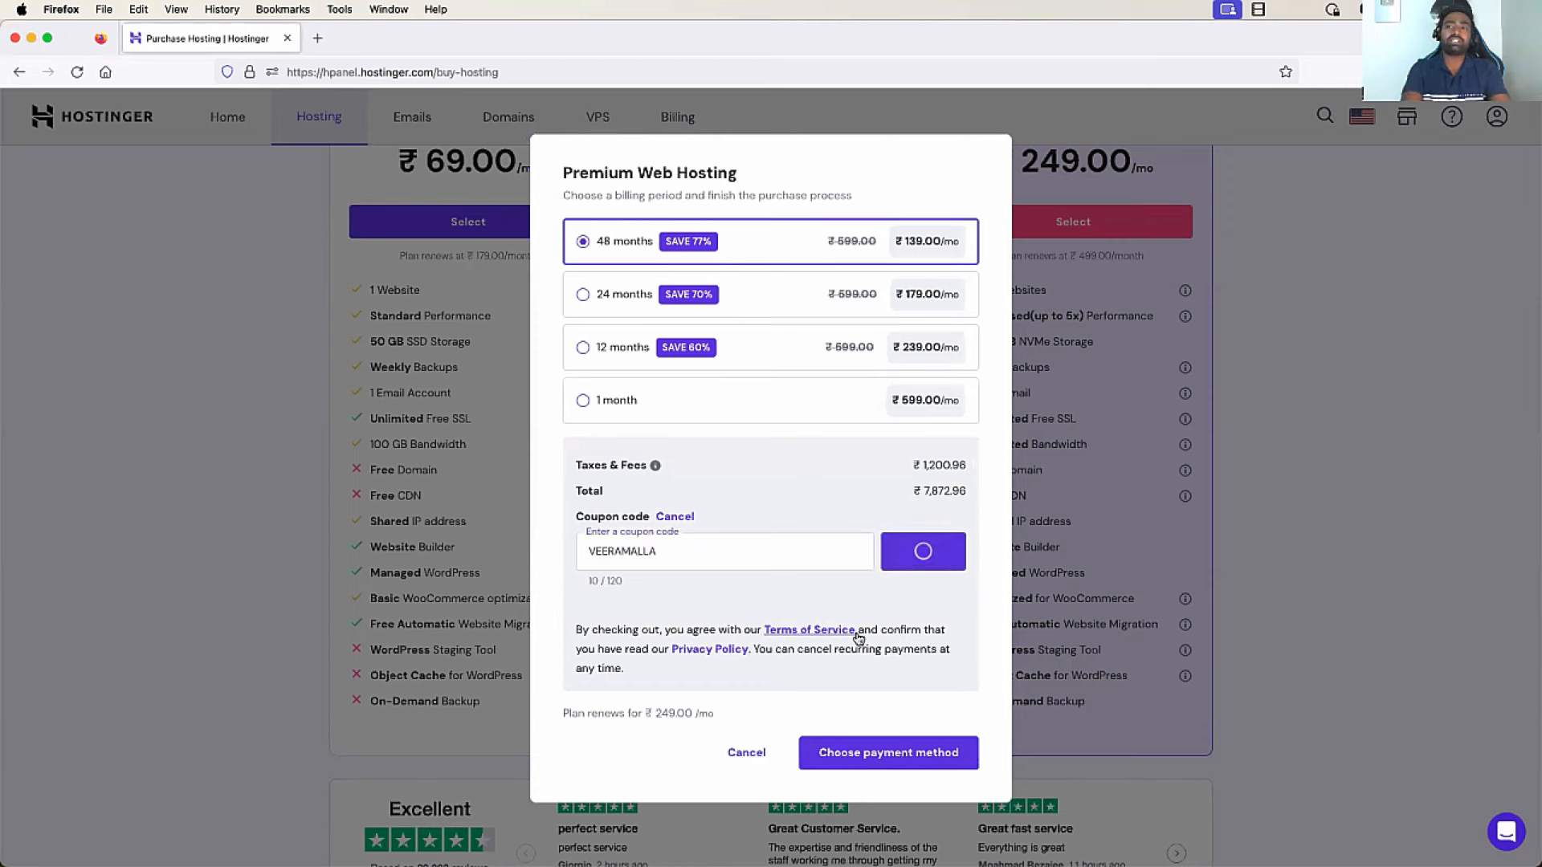
click(900, 728)
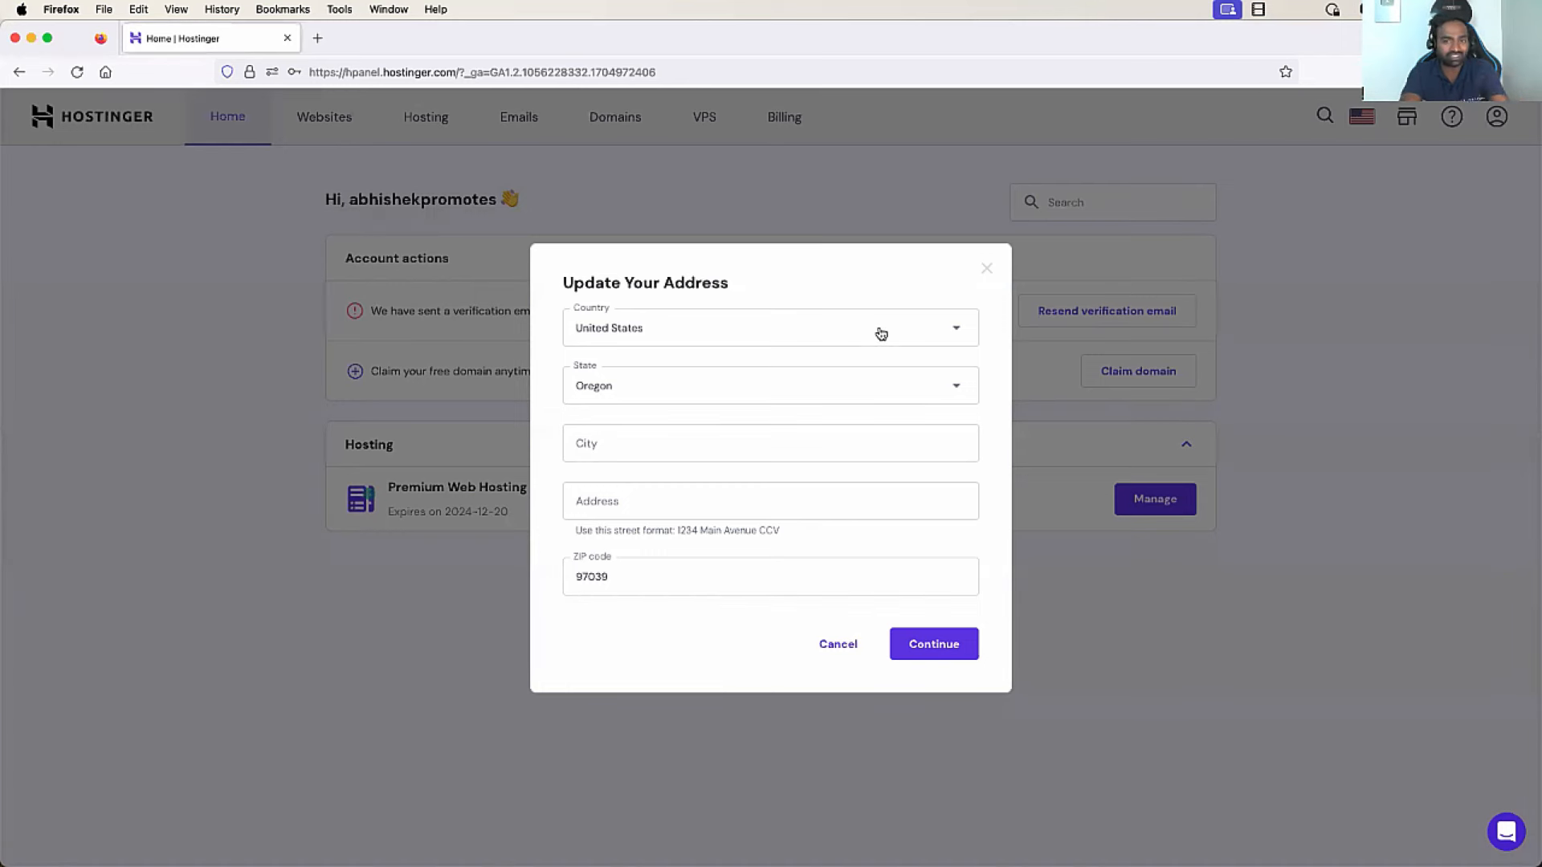
Update the account's address details and confirm the change with the account password
click(880, 334)
click(700, 332)
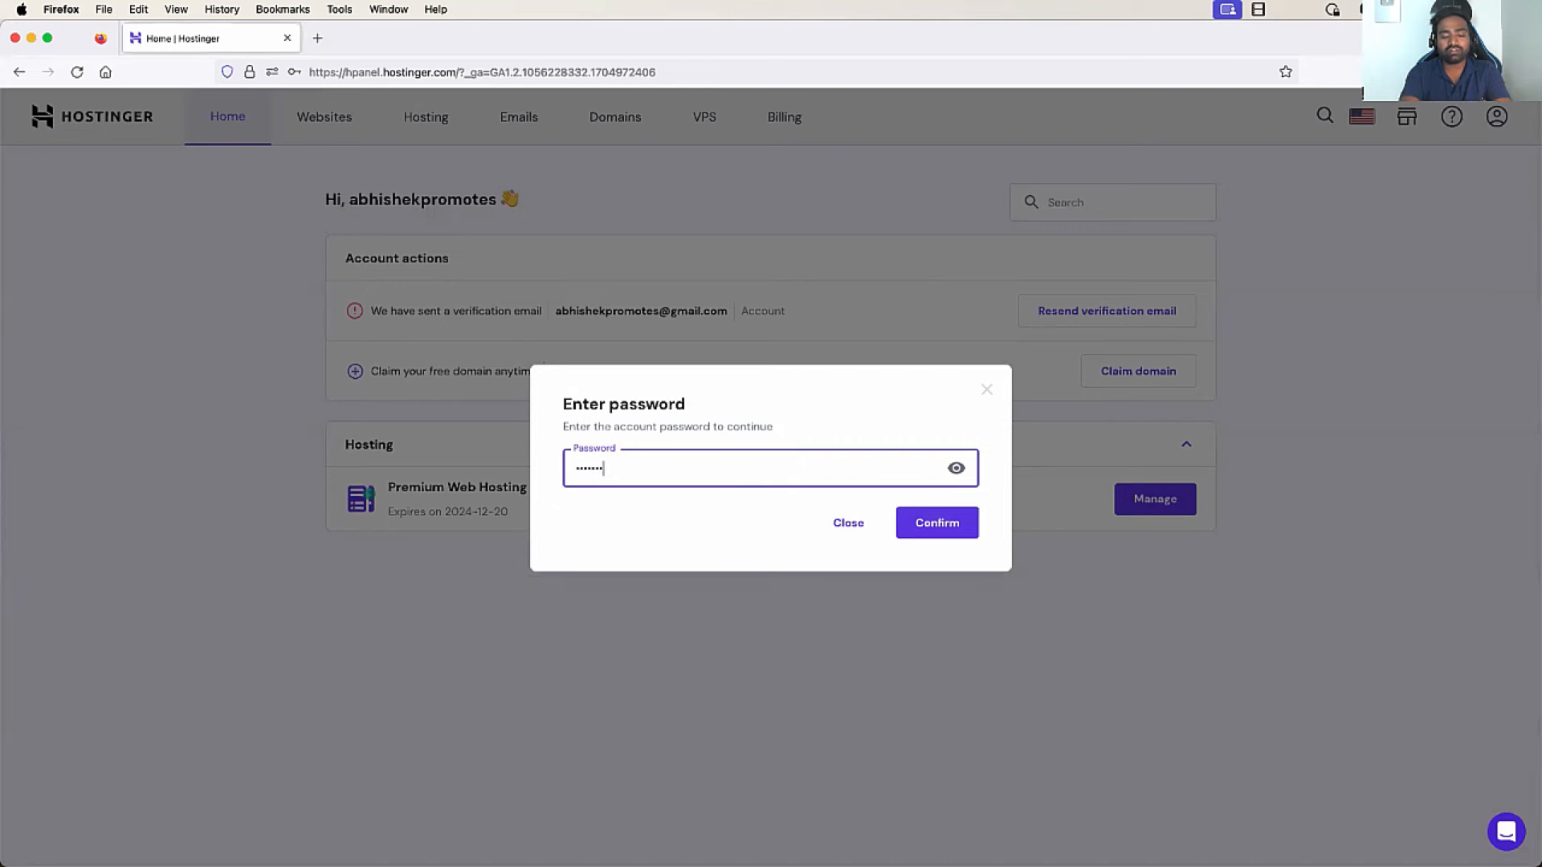
click(938, 522)
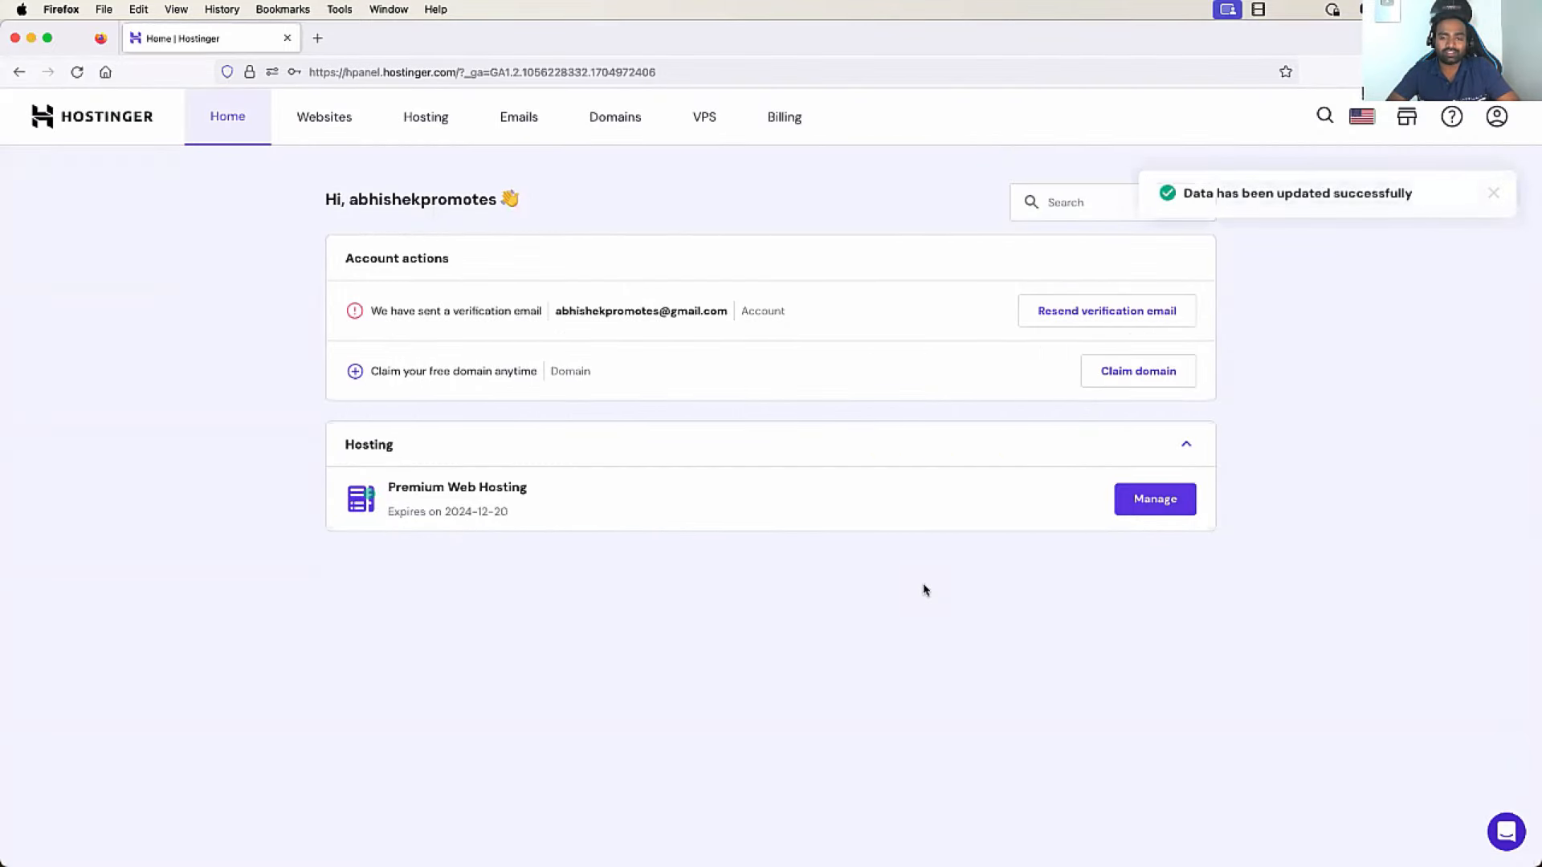
Start claiming the free domain and check availability of the account owner's full name with the .com extension
click(1123, 383)
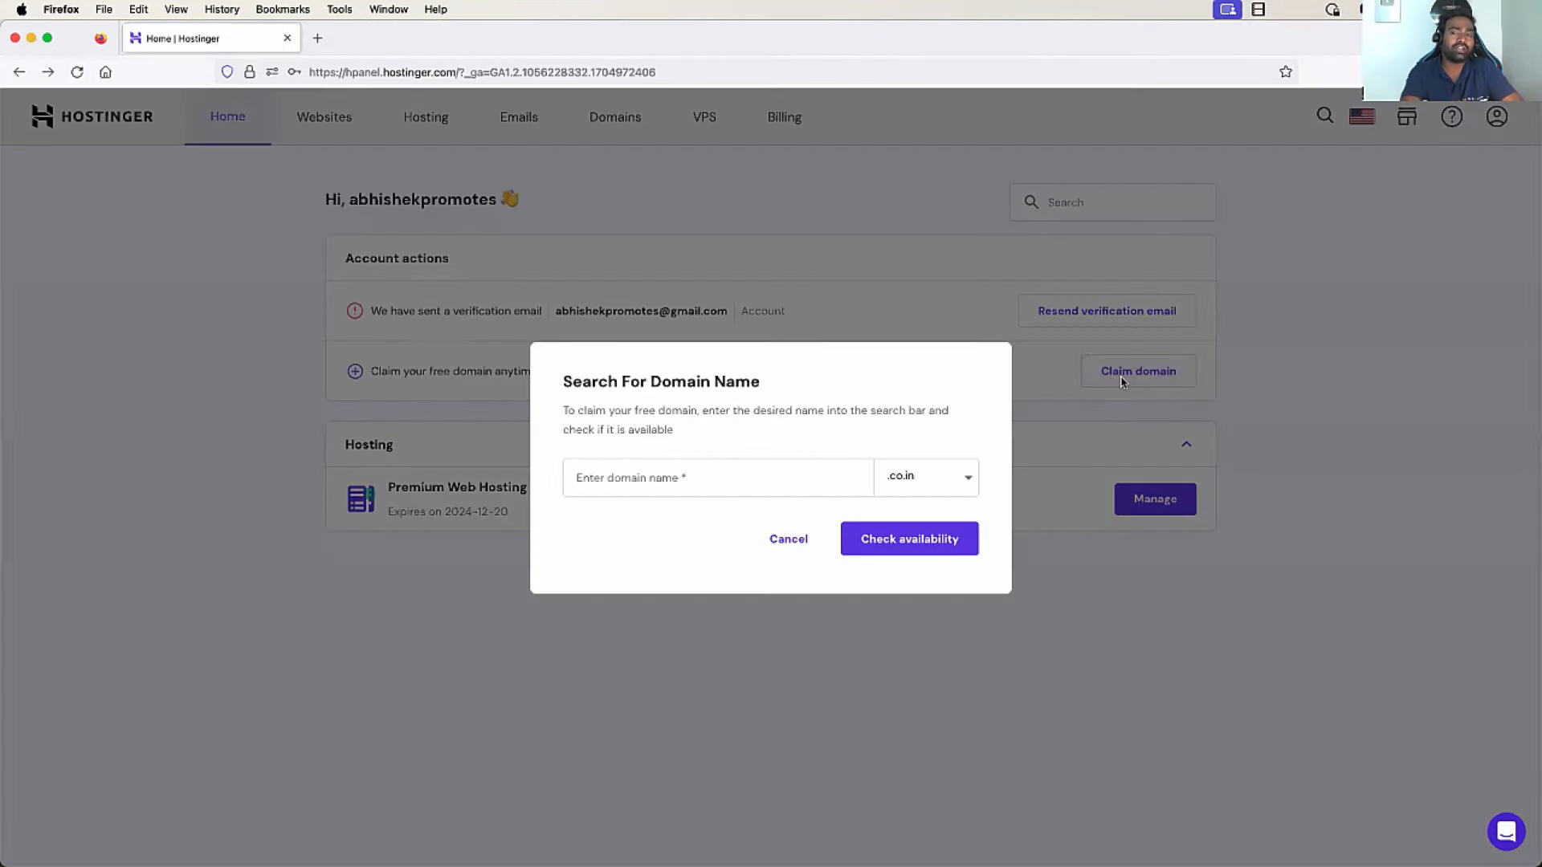
click(737, 478)
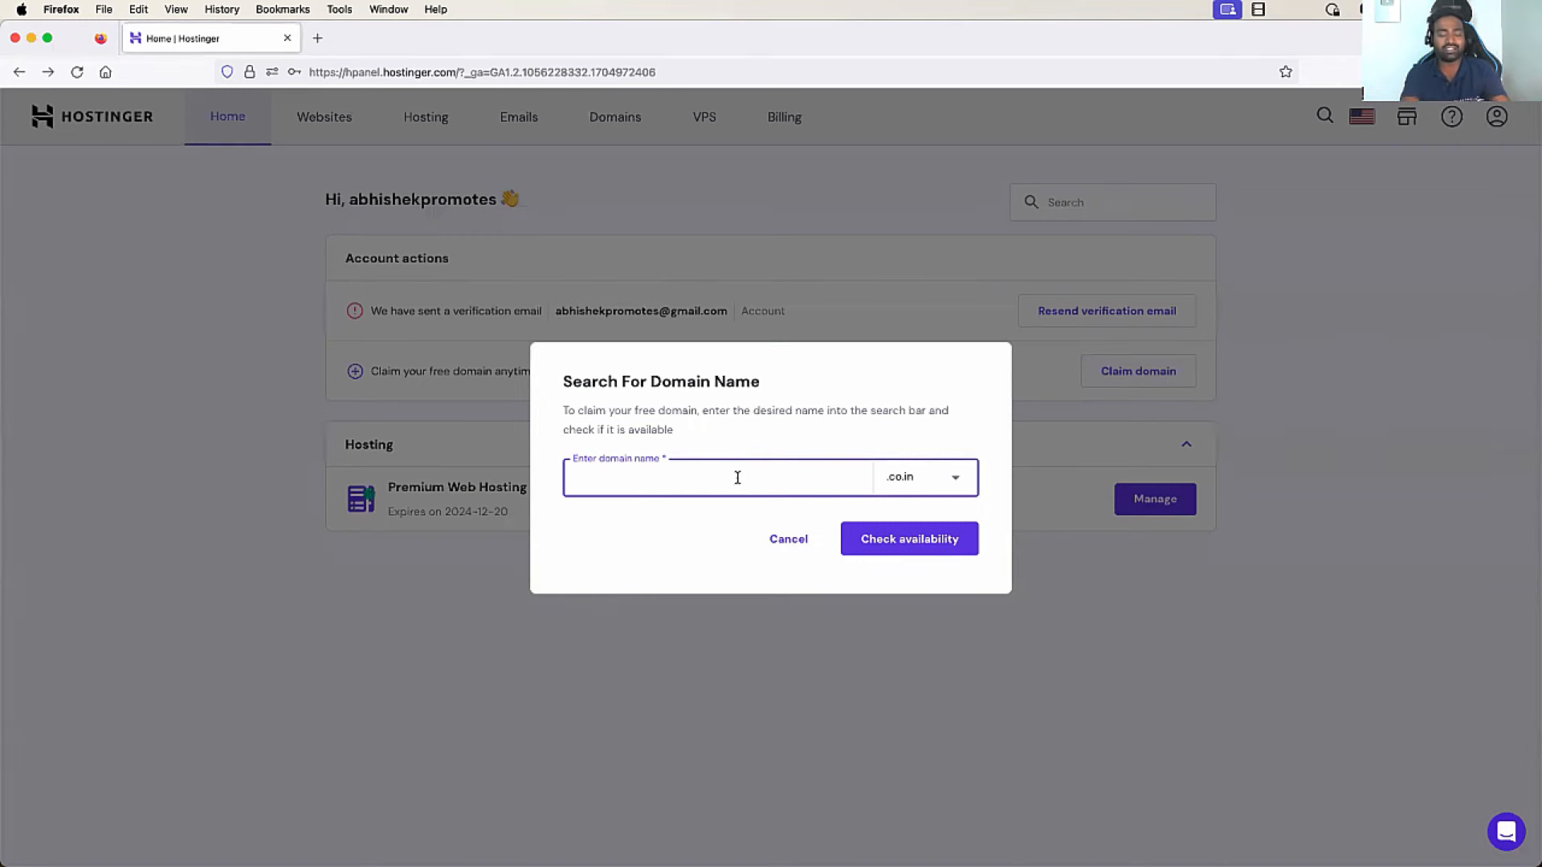
text(abhishek)
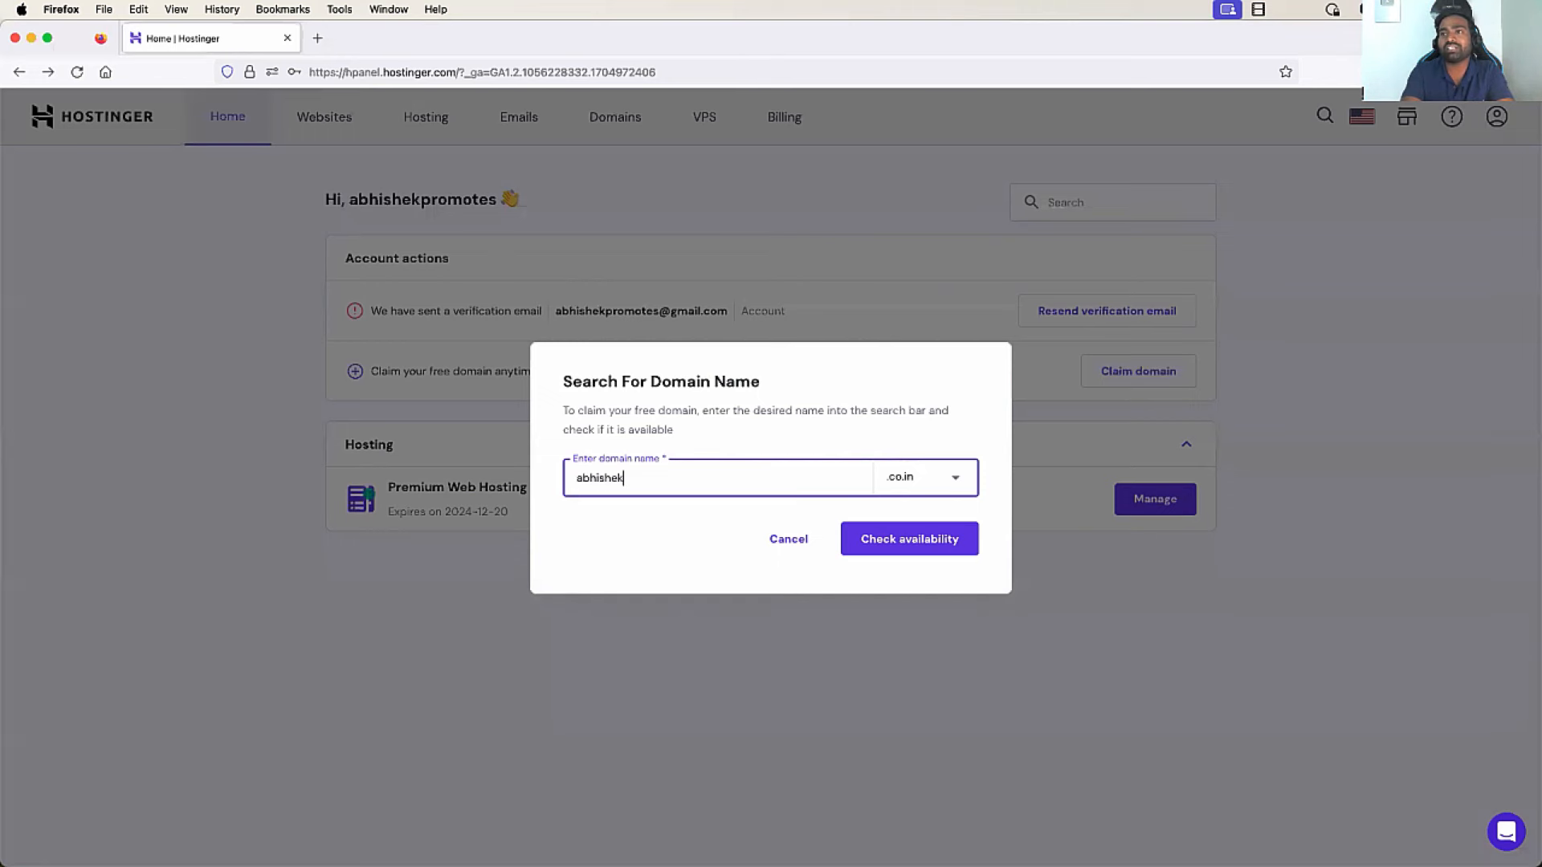
text(veeramalla)
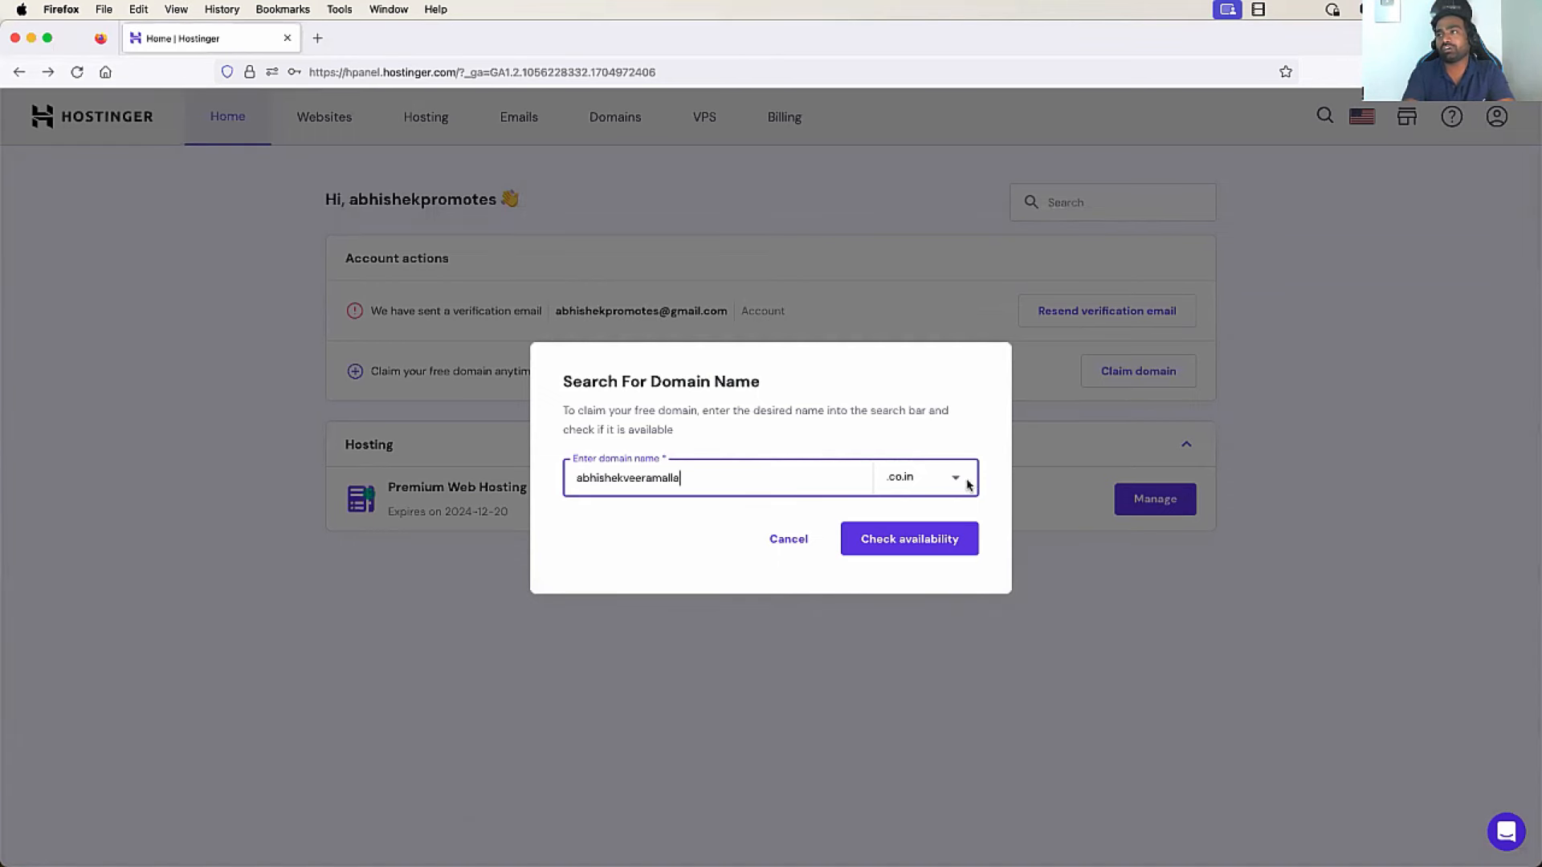
click(967, 482)
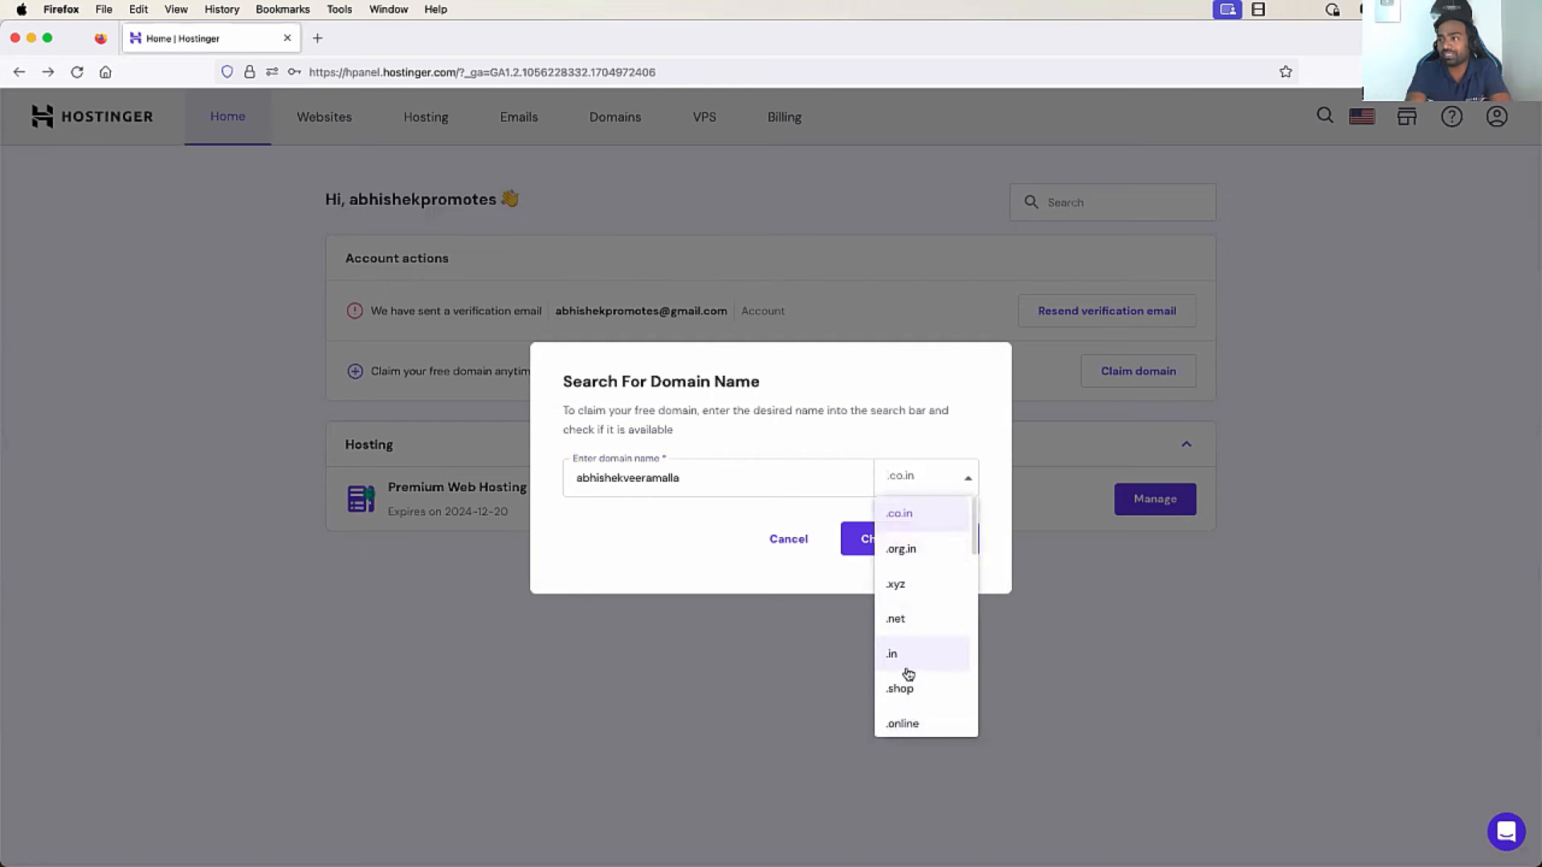
scroll(905, 671, down, 1)
click(905, 710)
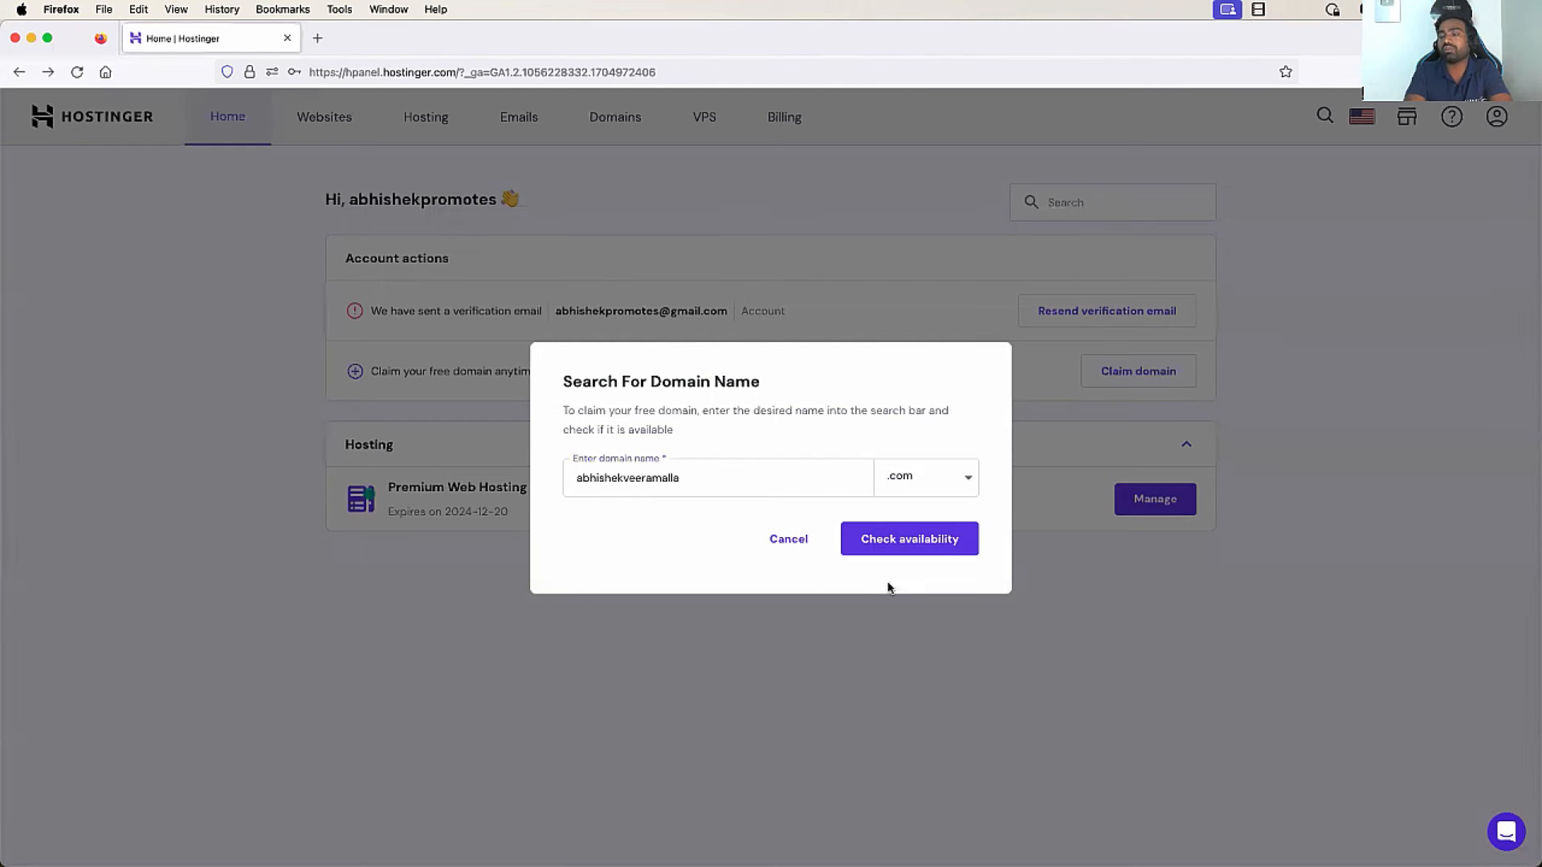
click(914, 543)
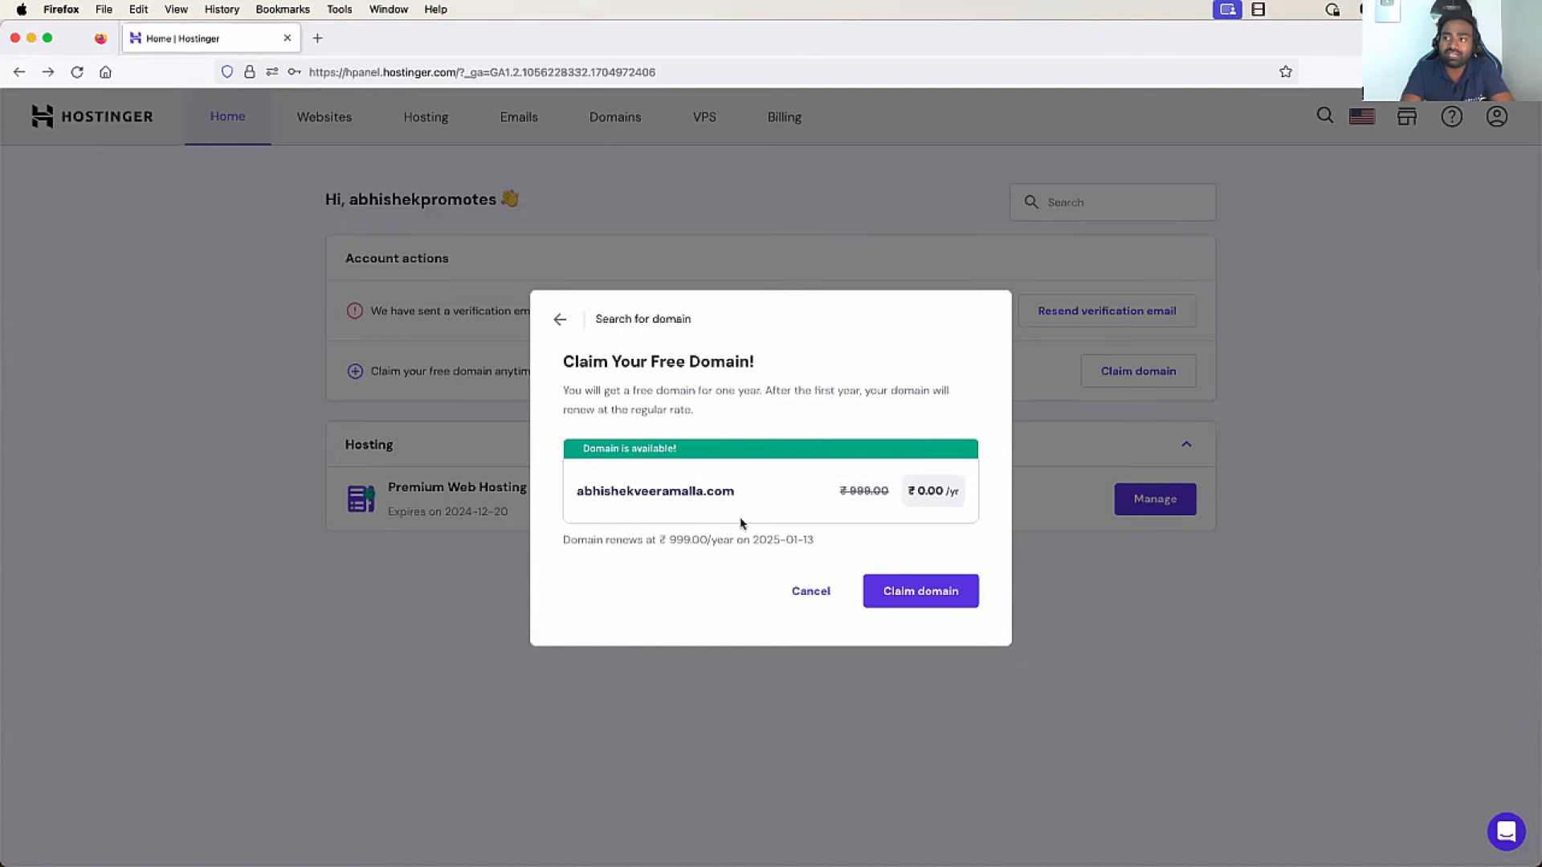
Review the domain's first-year price and renewal terms, and claim the domain
drag(916, 490, 924, 487)
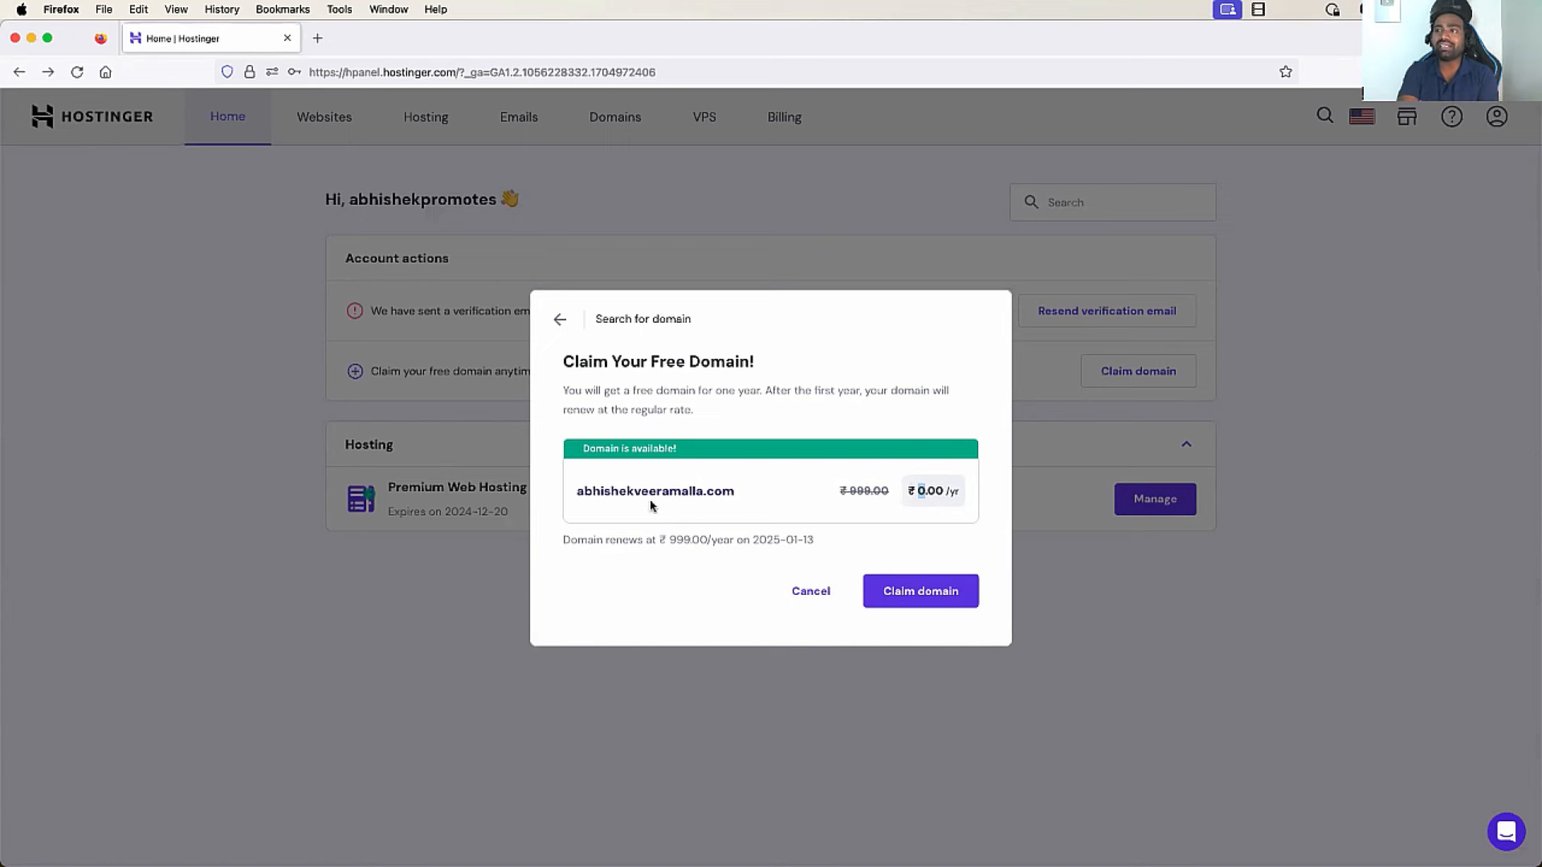
drag(588, 539, 730, 540)
drag(767, 540, 780, 540)
click(918, 601)
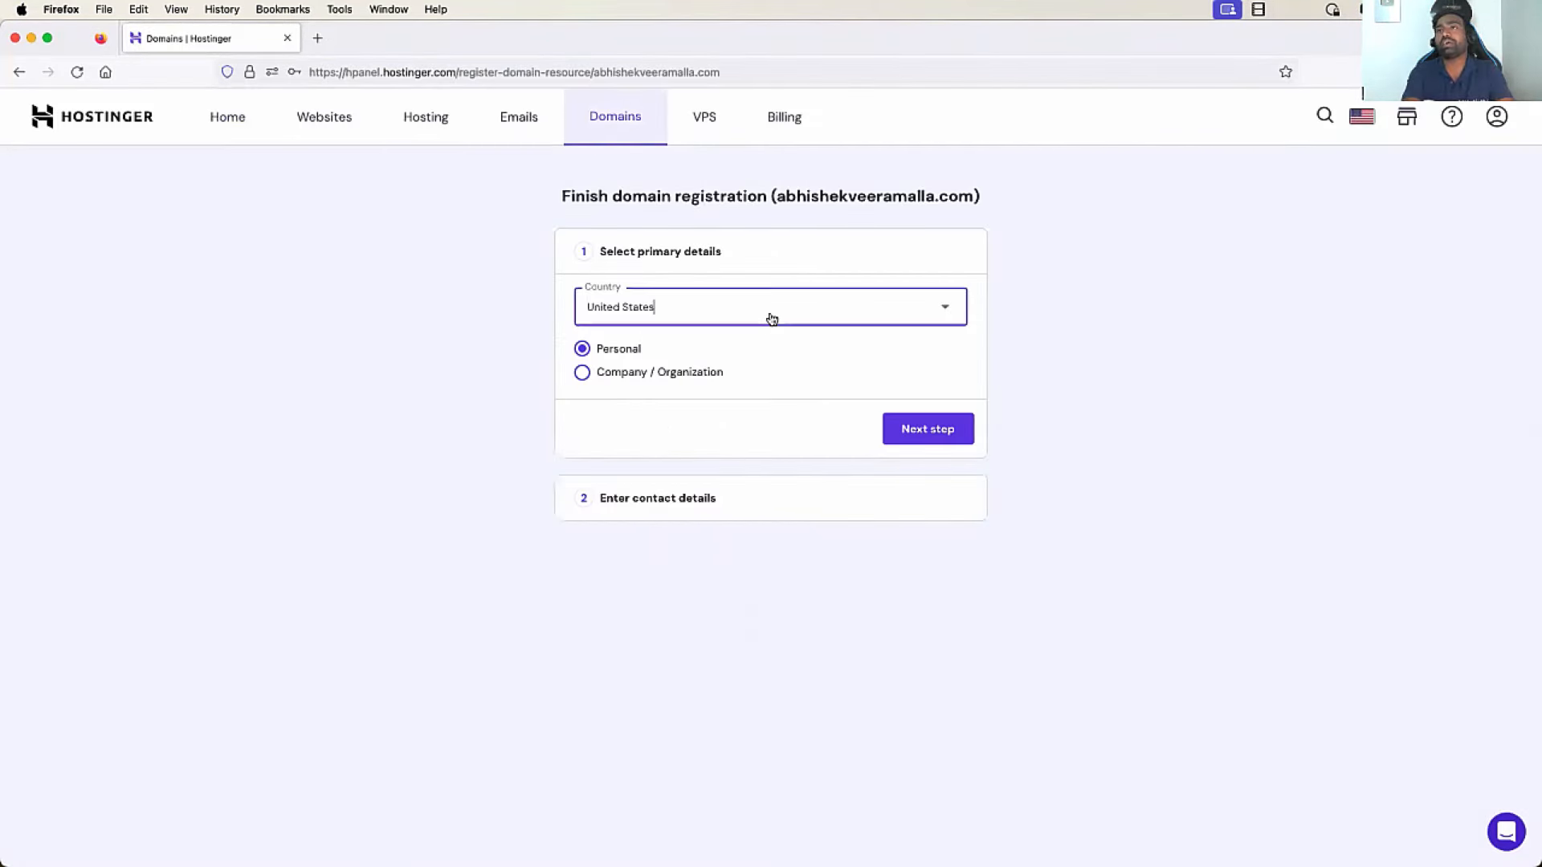
Set the domain registration country to India, keep the Personal registrant type and proceed to the contact details
click(769, 318)
text(India)
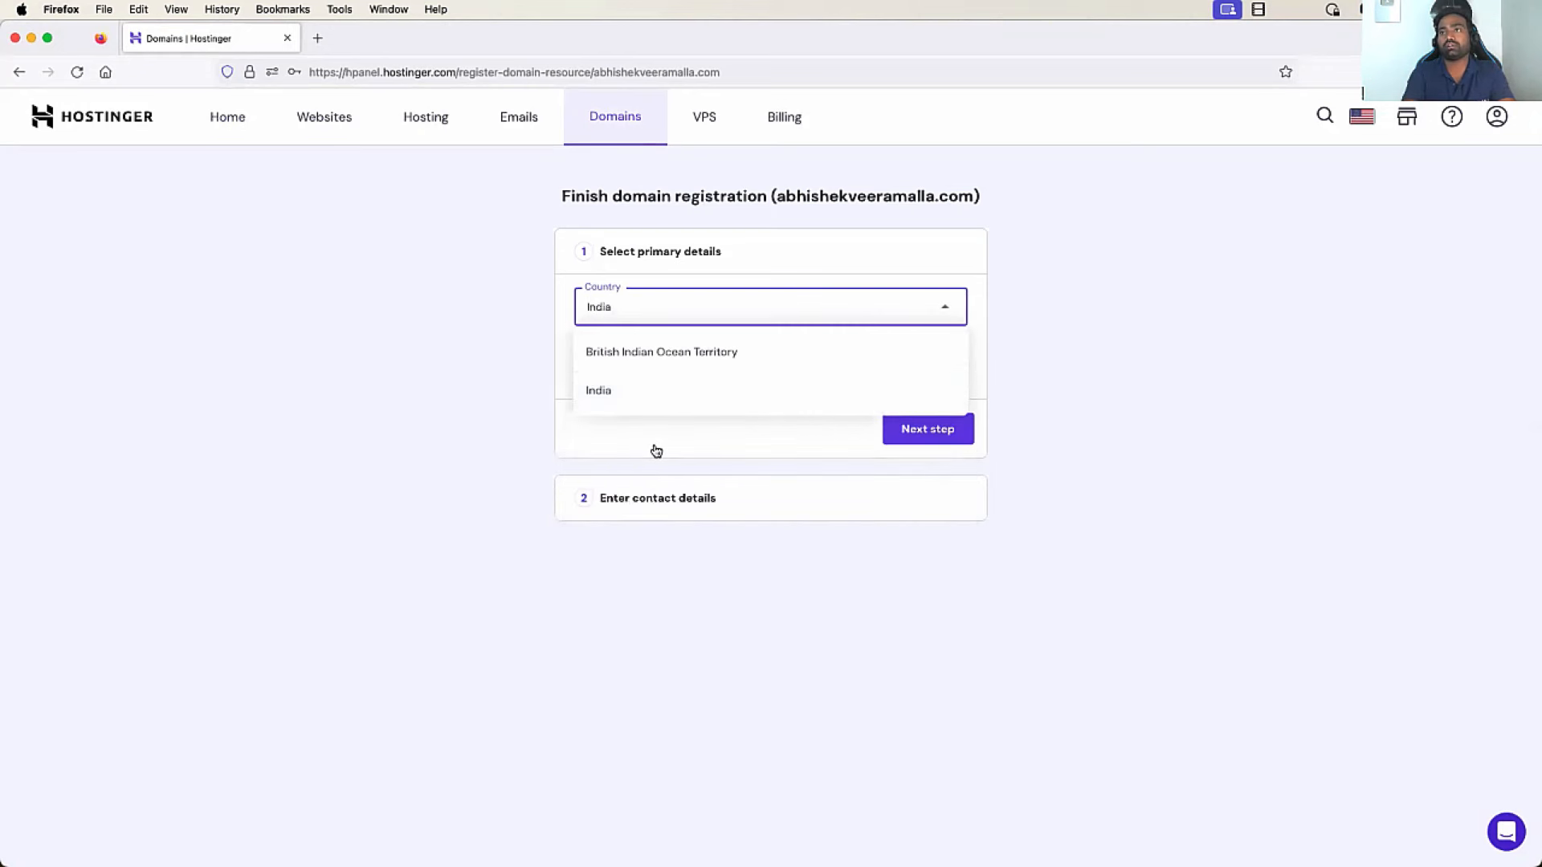
click(656, 390)
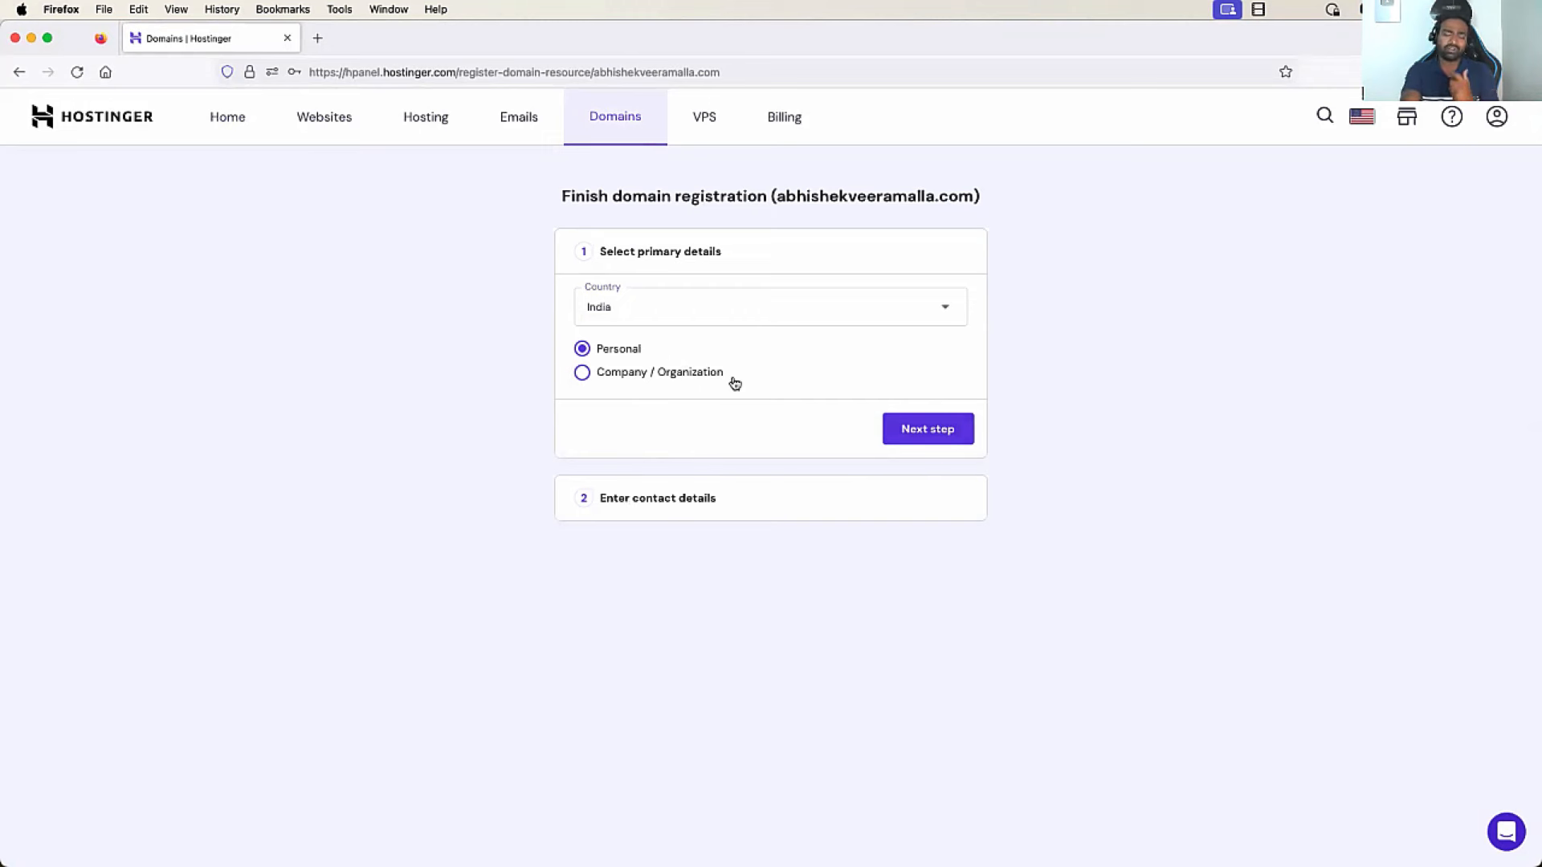
click(925, 431)
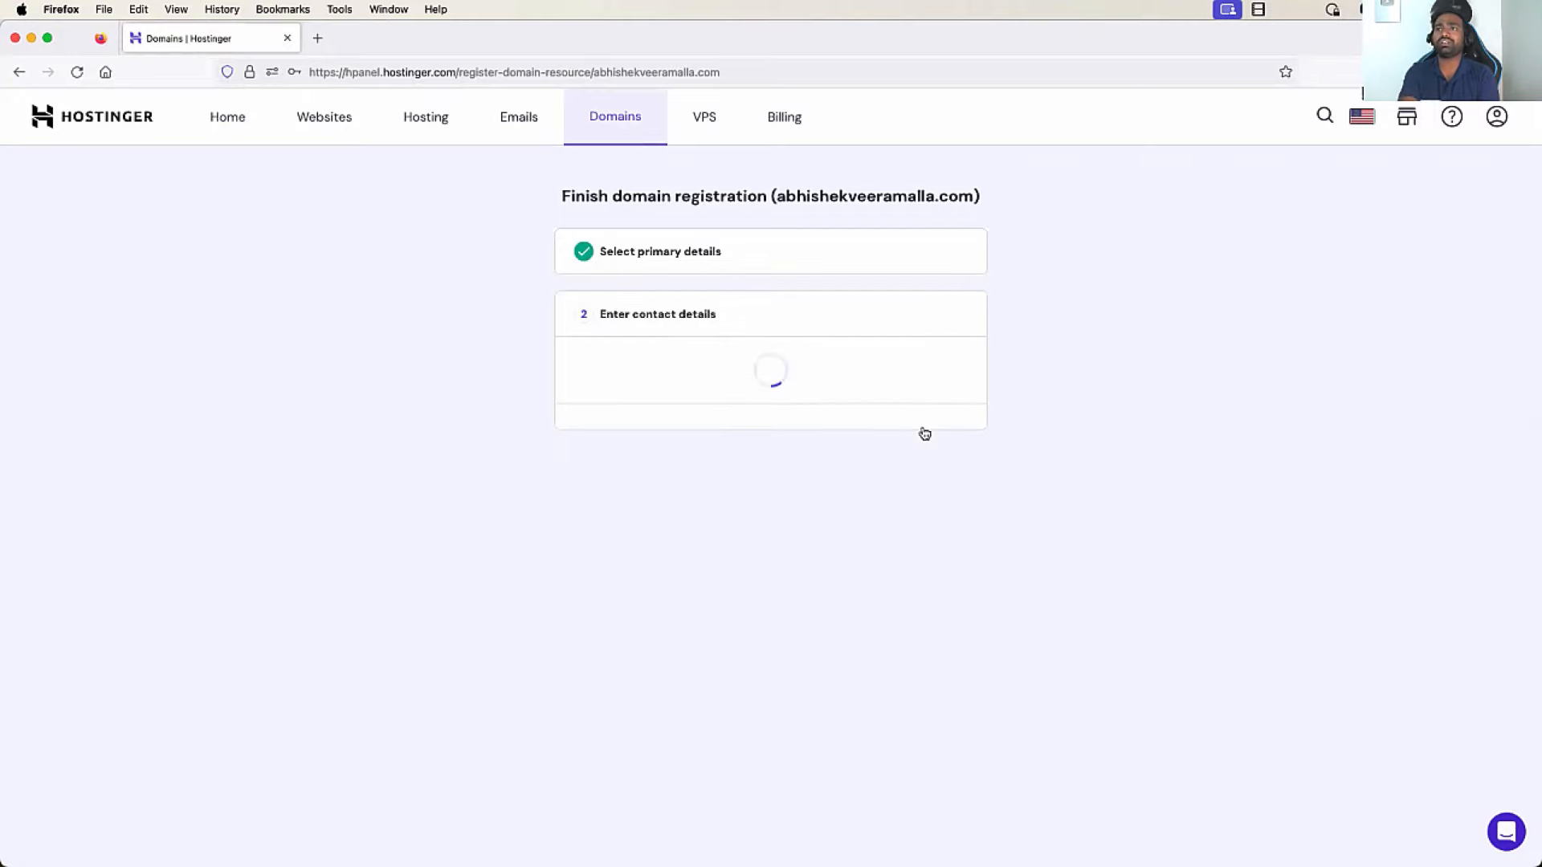
Fill in the registrant's first and last name, address details and Indian phone number, and finish the domain registration
scroll(679, 496, down, 3)
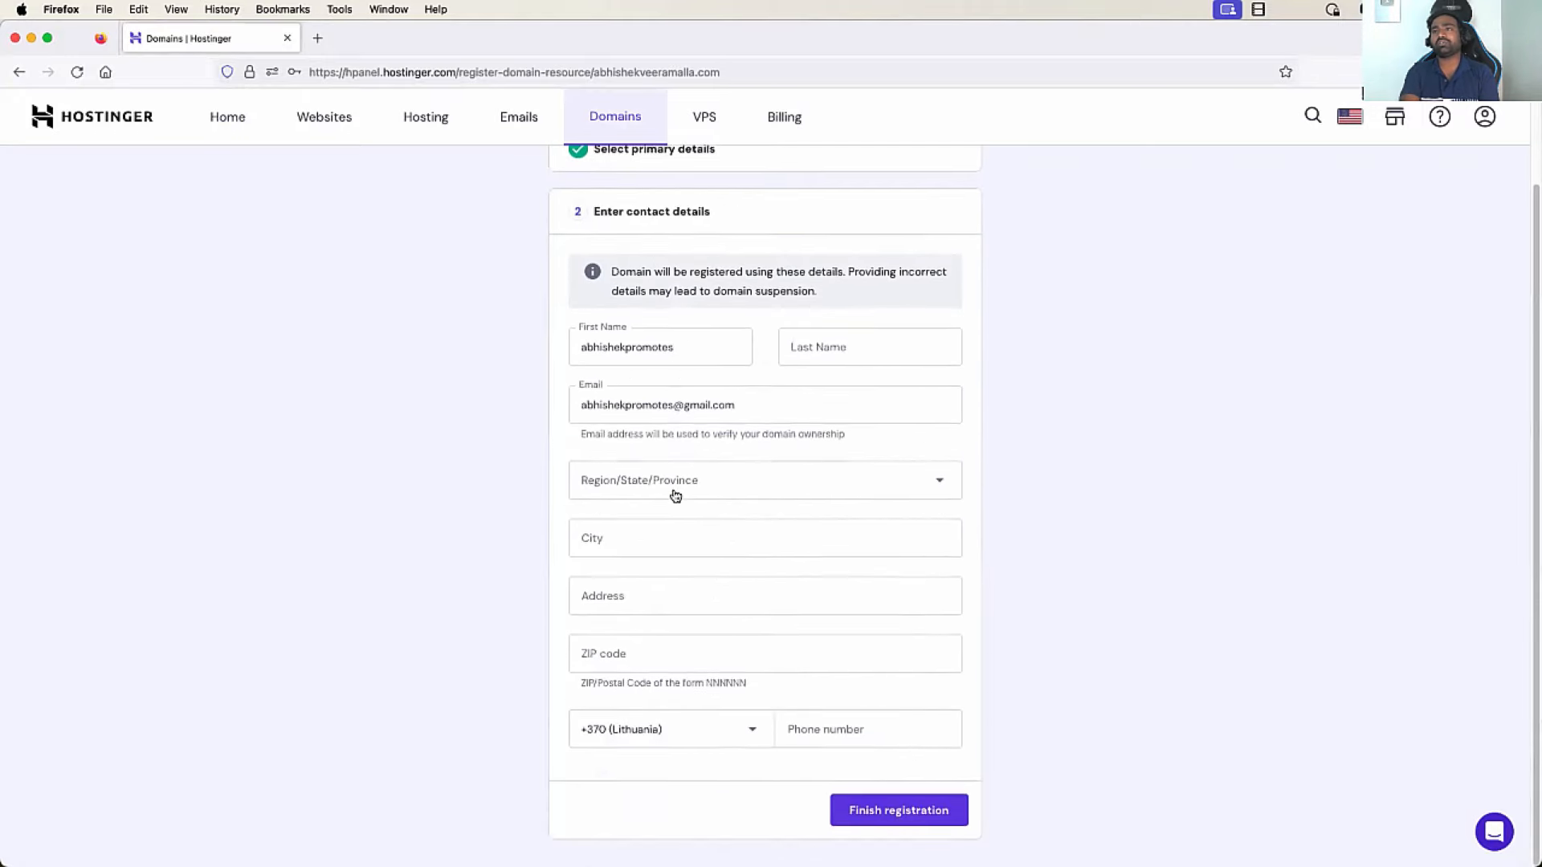
click(915, 803)
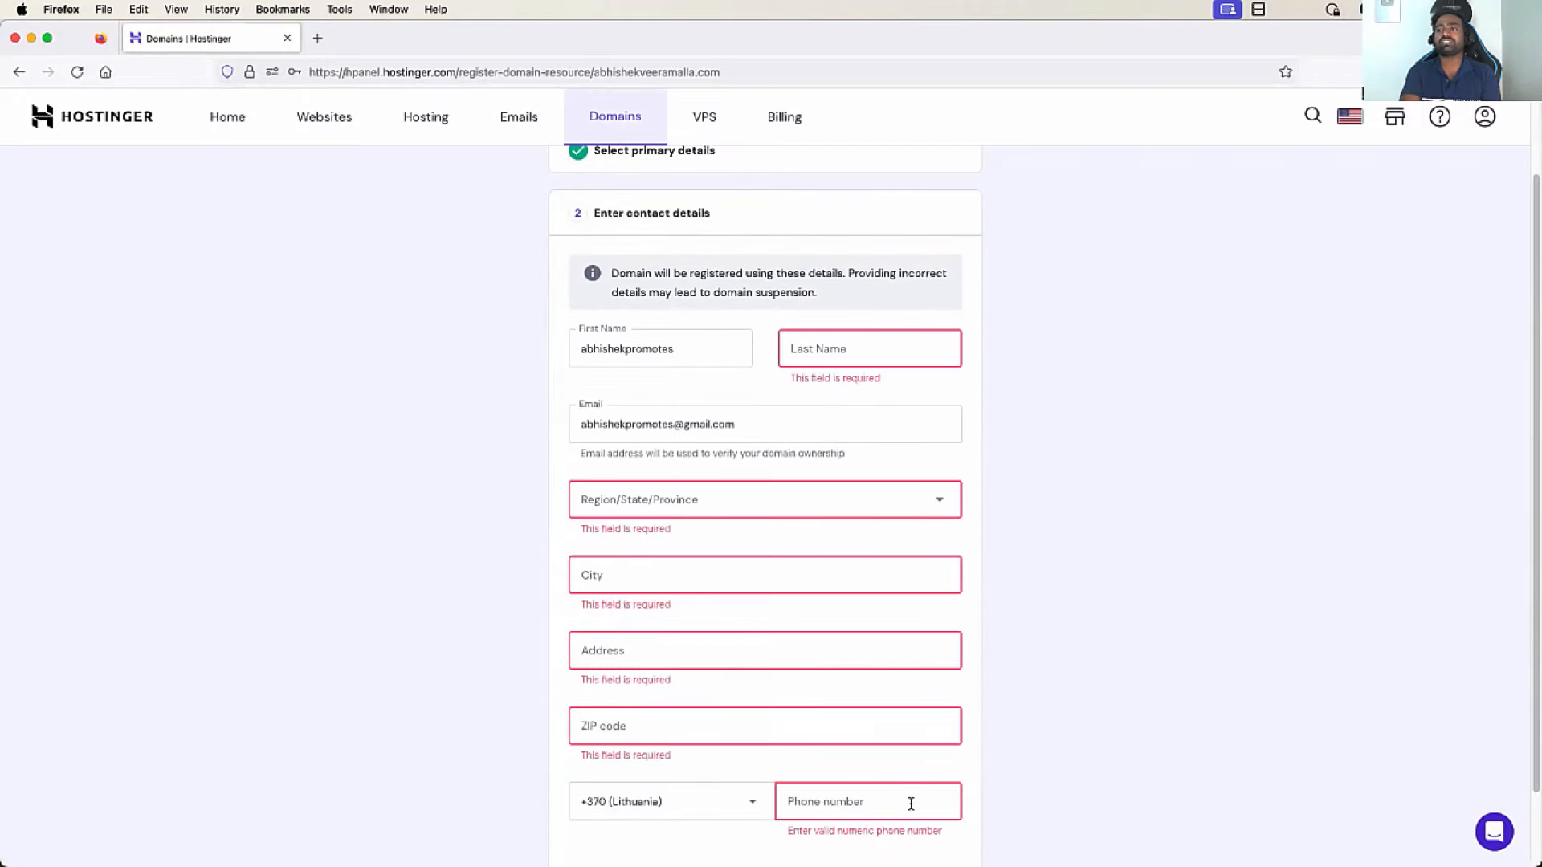
click(857, 348)
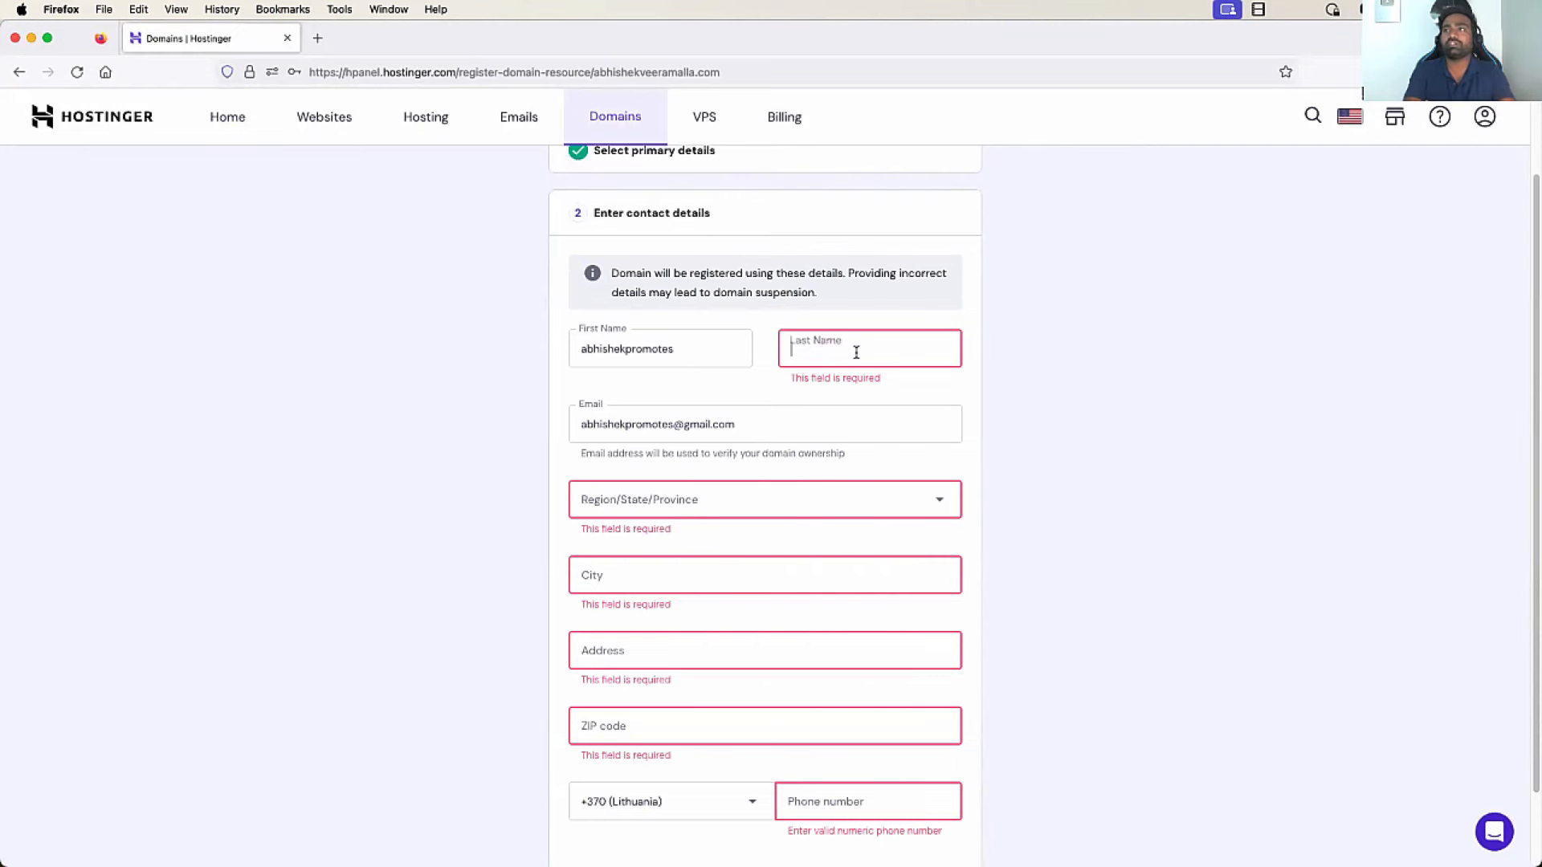
text(Veeramalla)
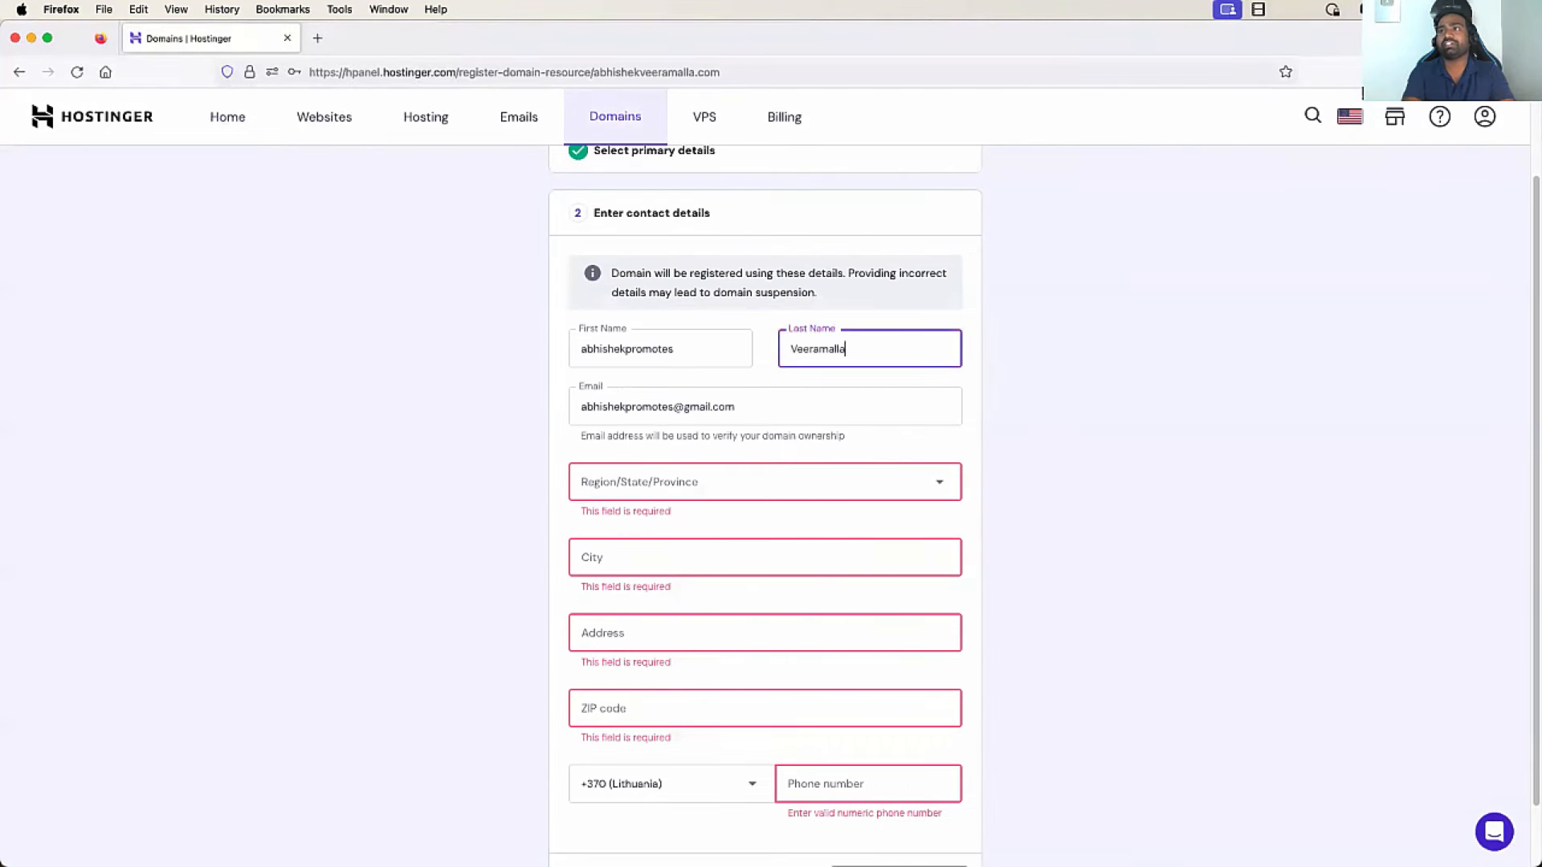
drag(711, 349, 409, 344)
text(Abhi)
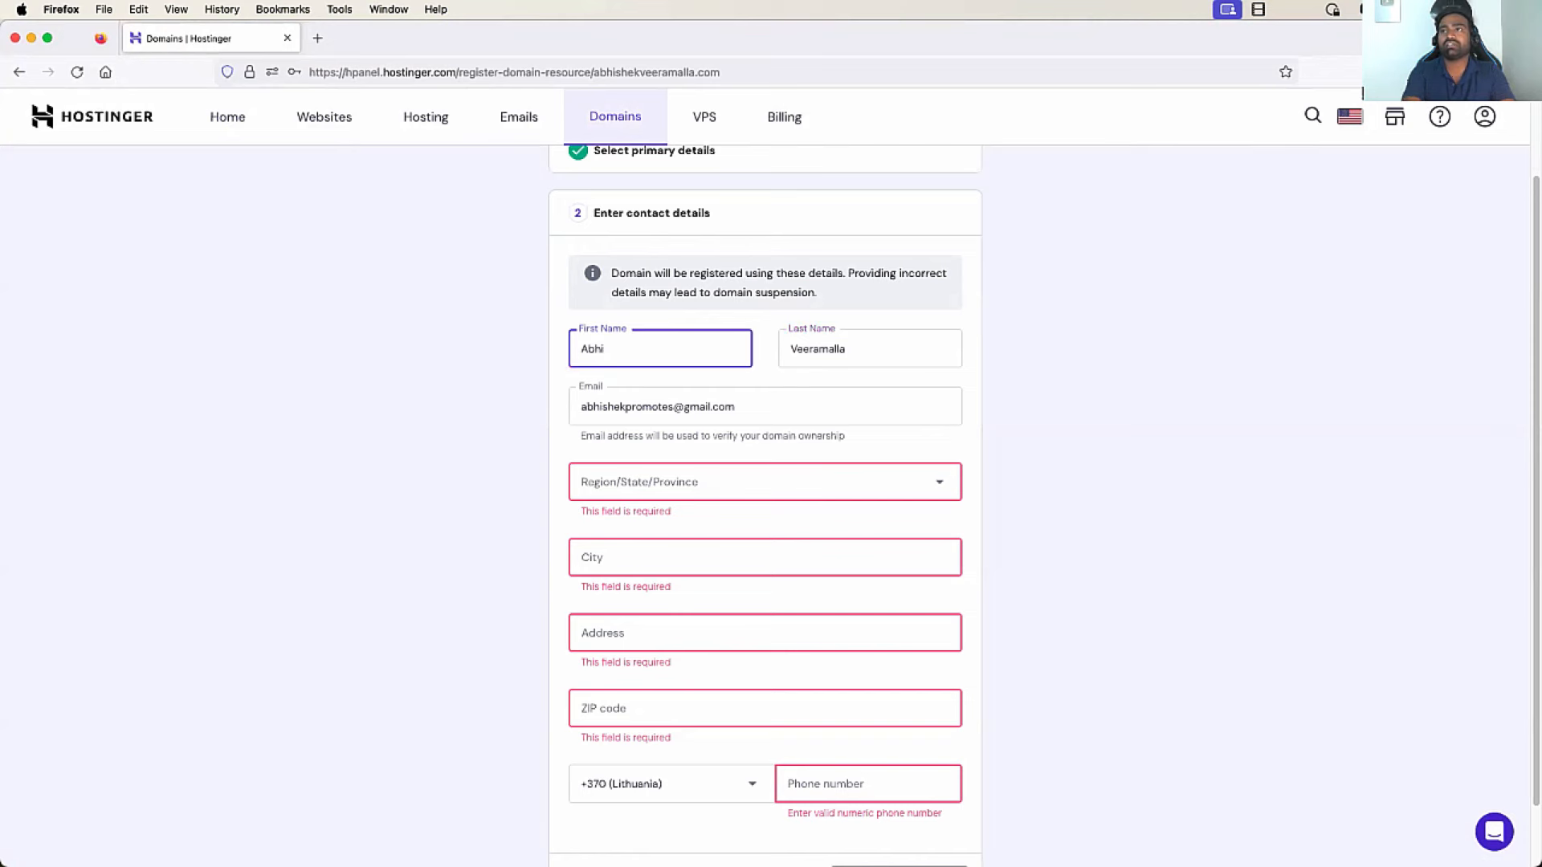
text(shek)
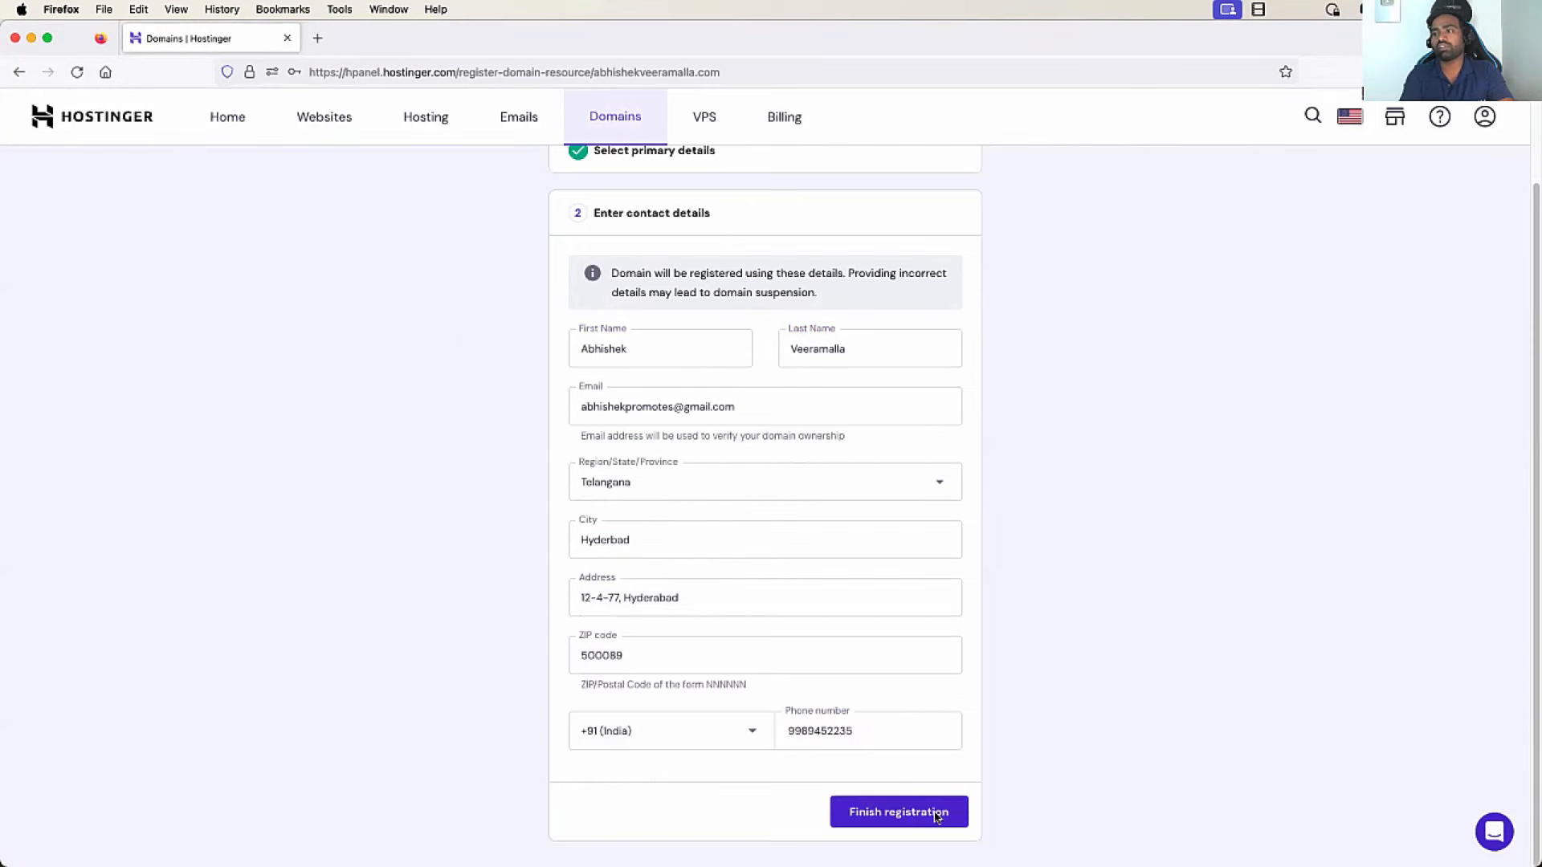
click(934, 813)
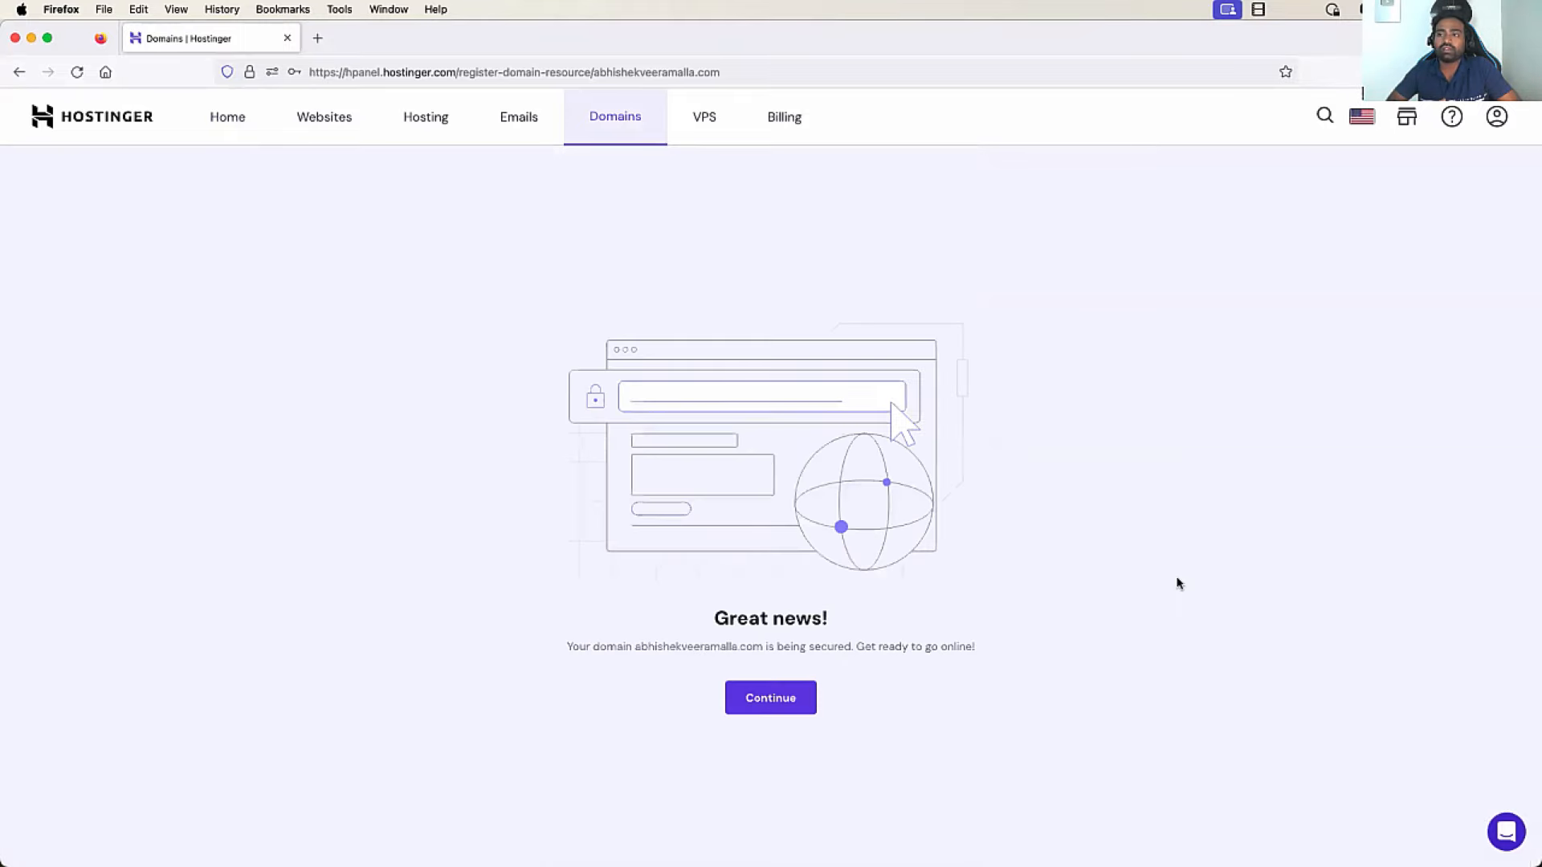
Continue to the domain overview and review the domain's information and management options
click(812, 699)
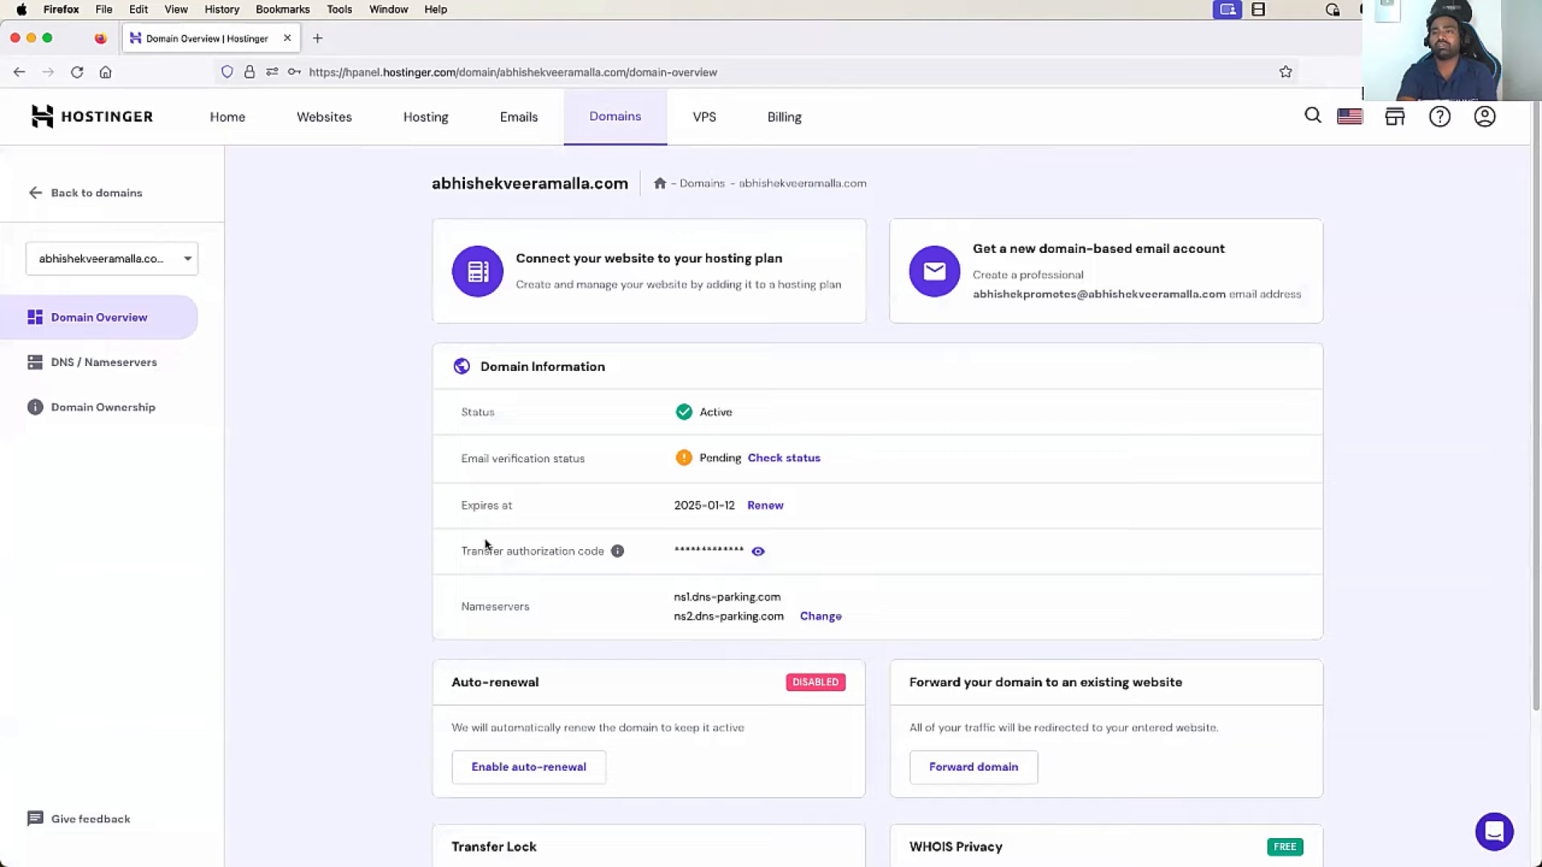
scroll(484, 542, down, 2)
scroll(484, 541, down, 3)
scroll(484, 540, up, 5)
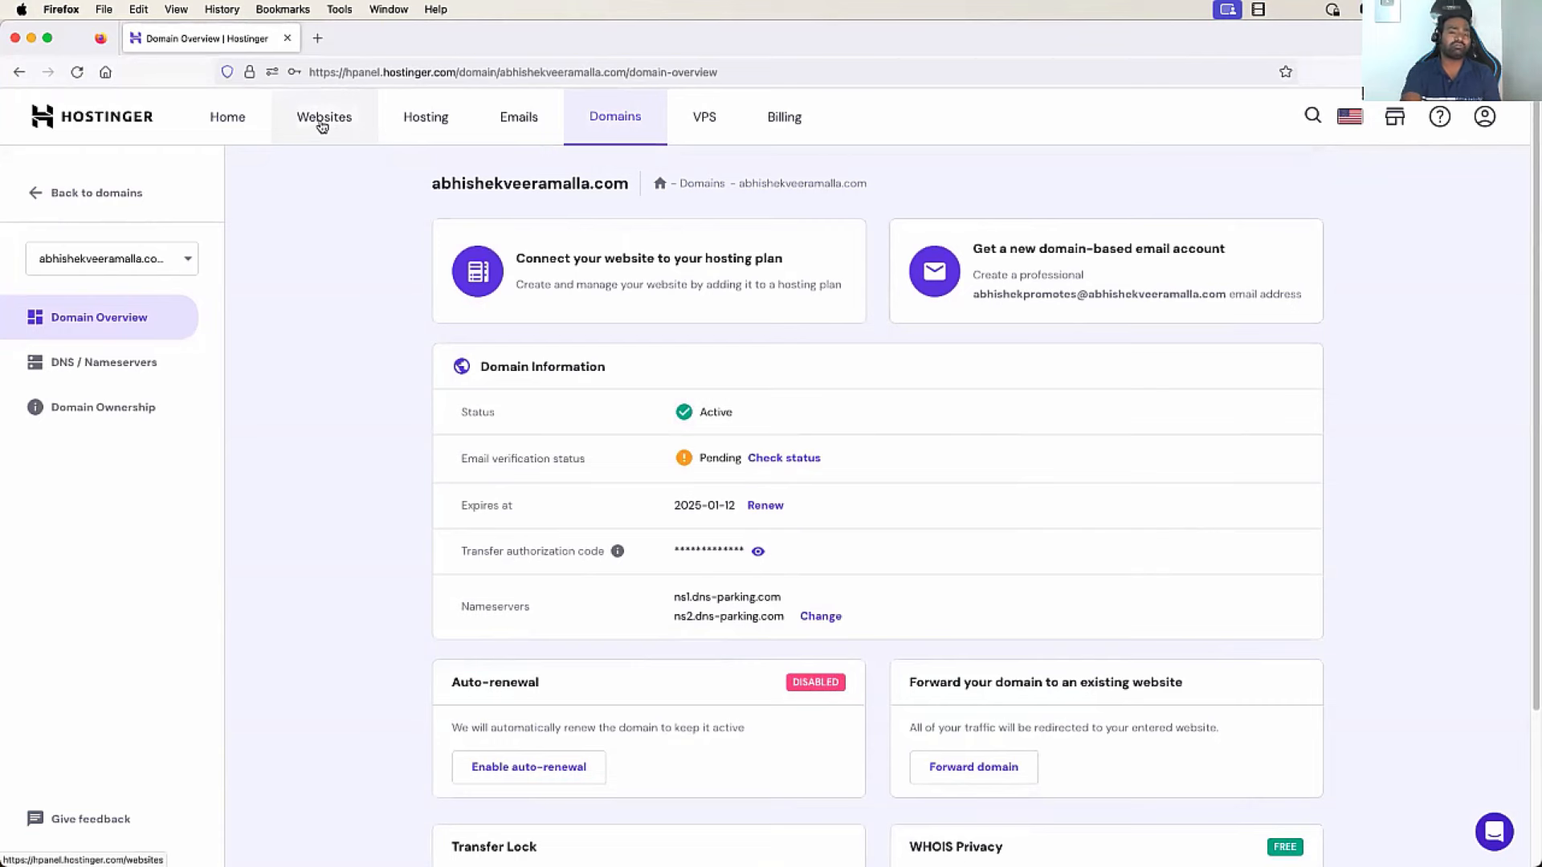
Set up a new website using AI Builder and assign the claimed .com domain to it
click(322, 129)
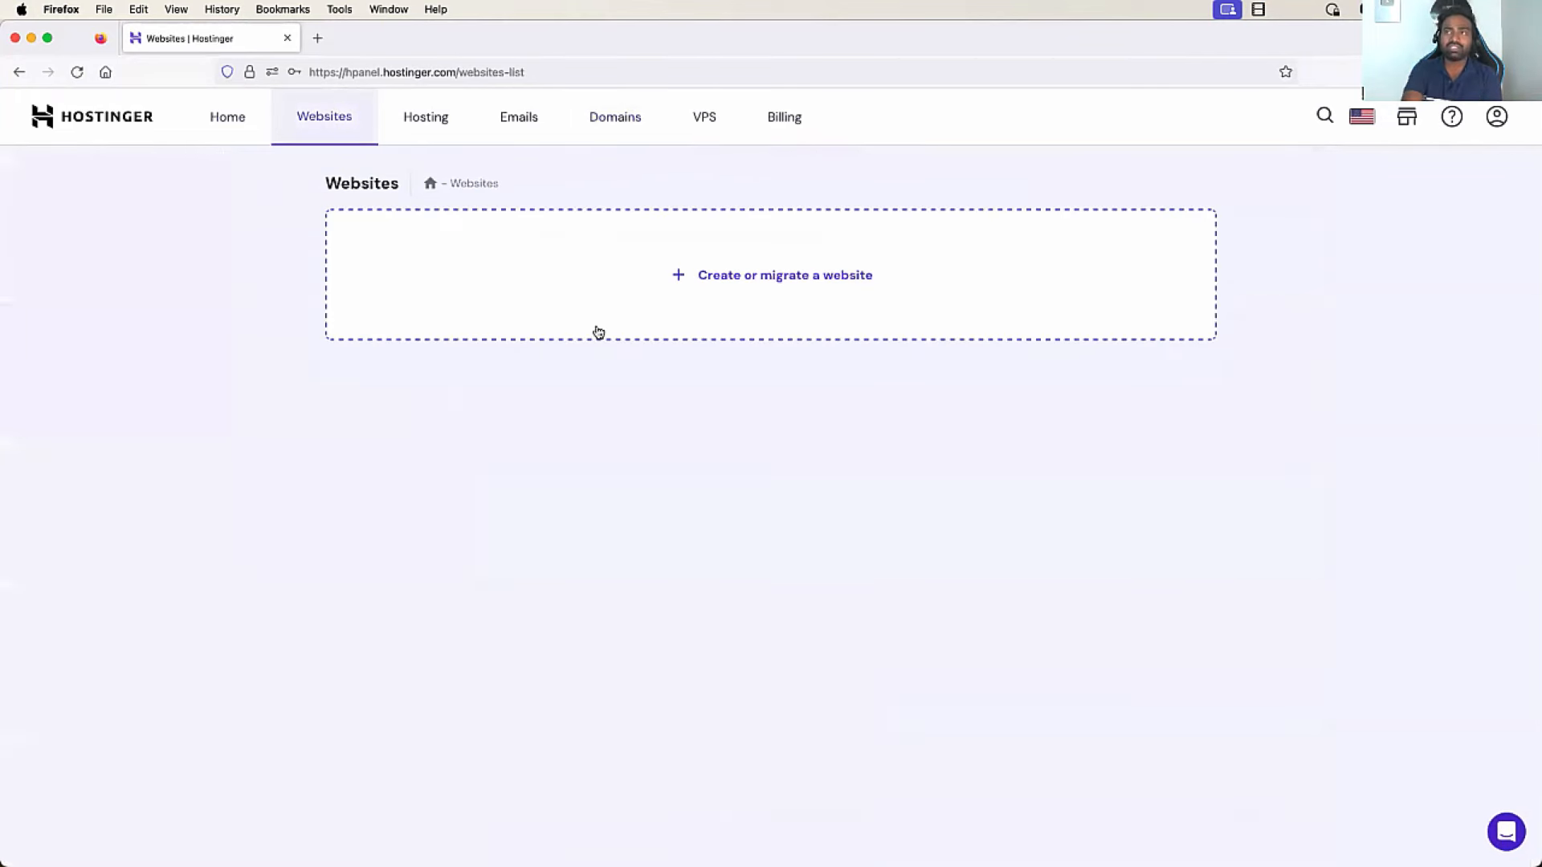
click(690, 278)
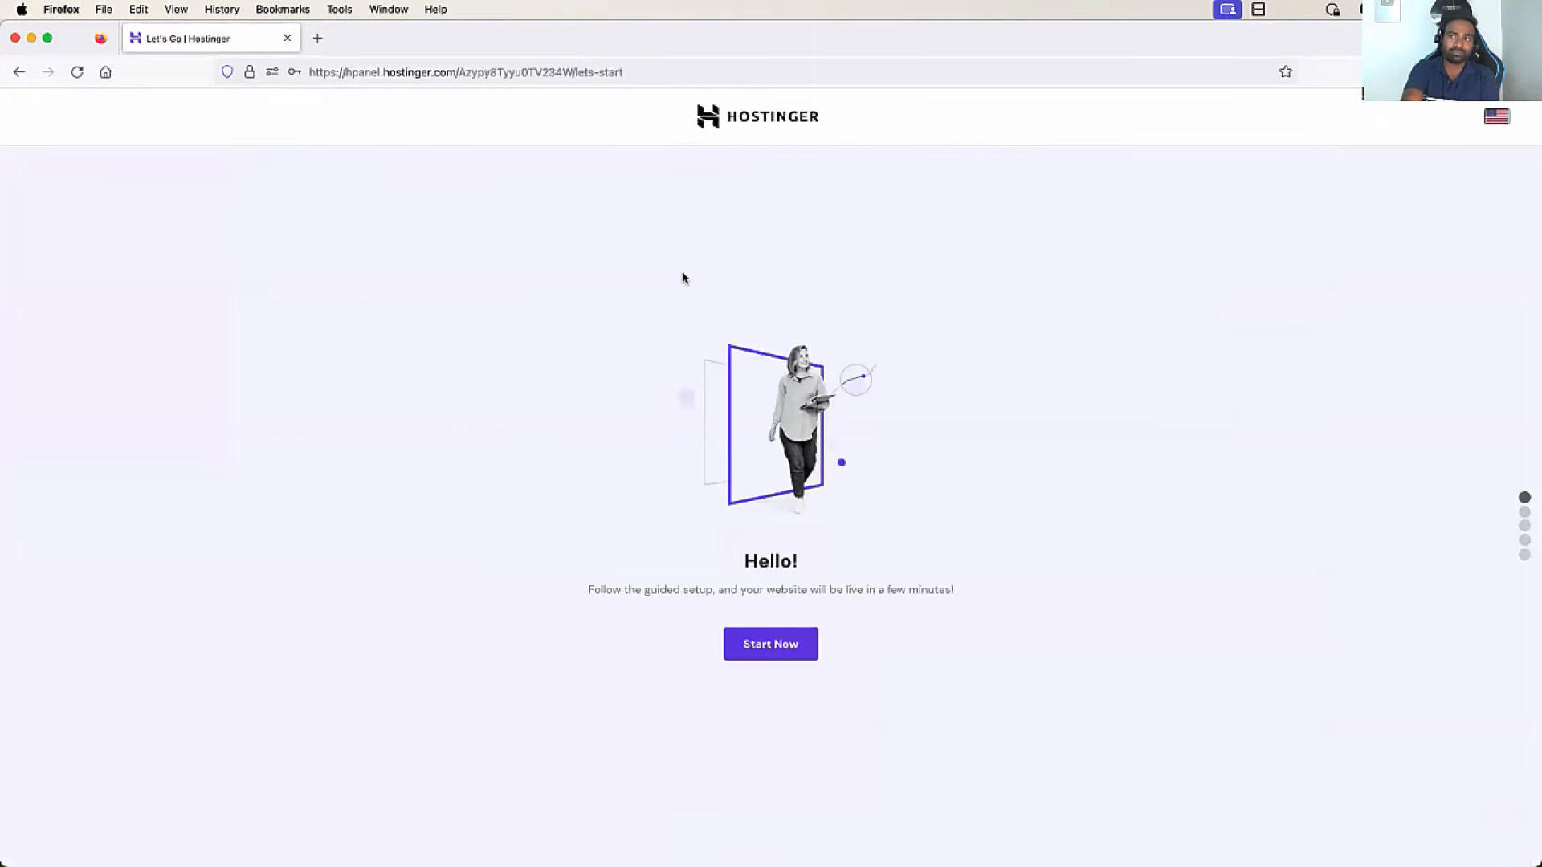
click(776, 653)
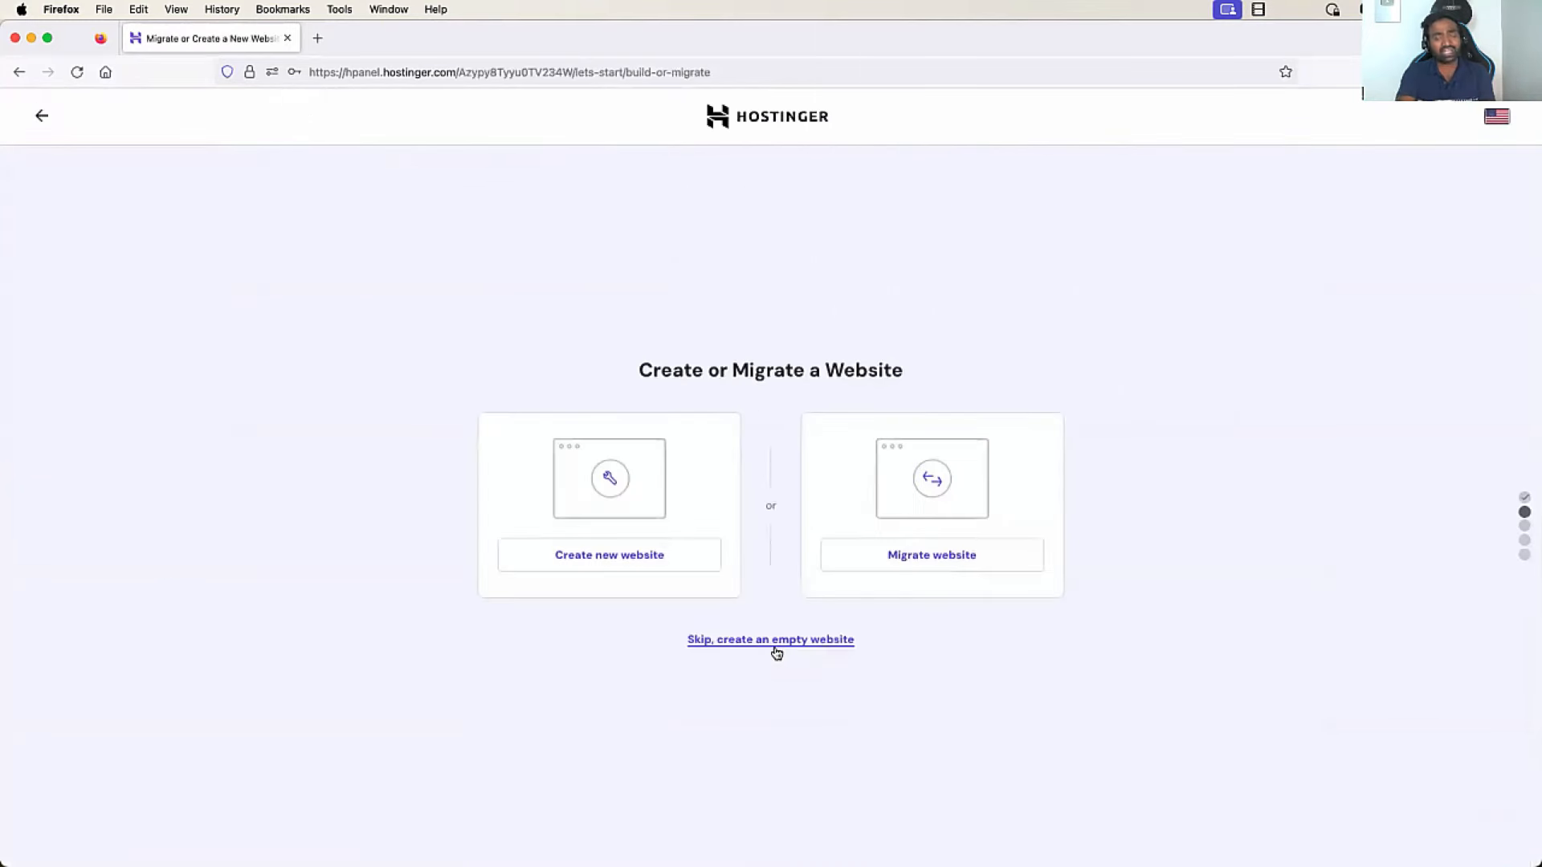
click(624, 557)
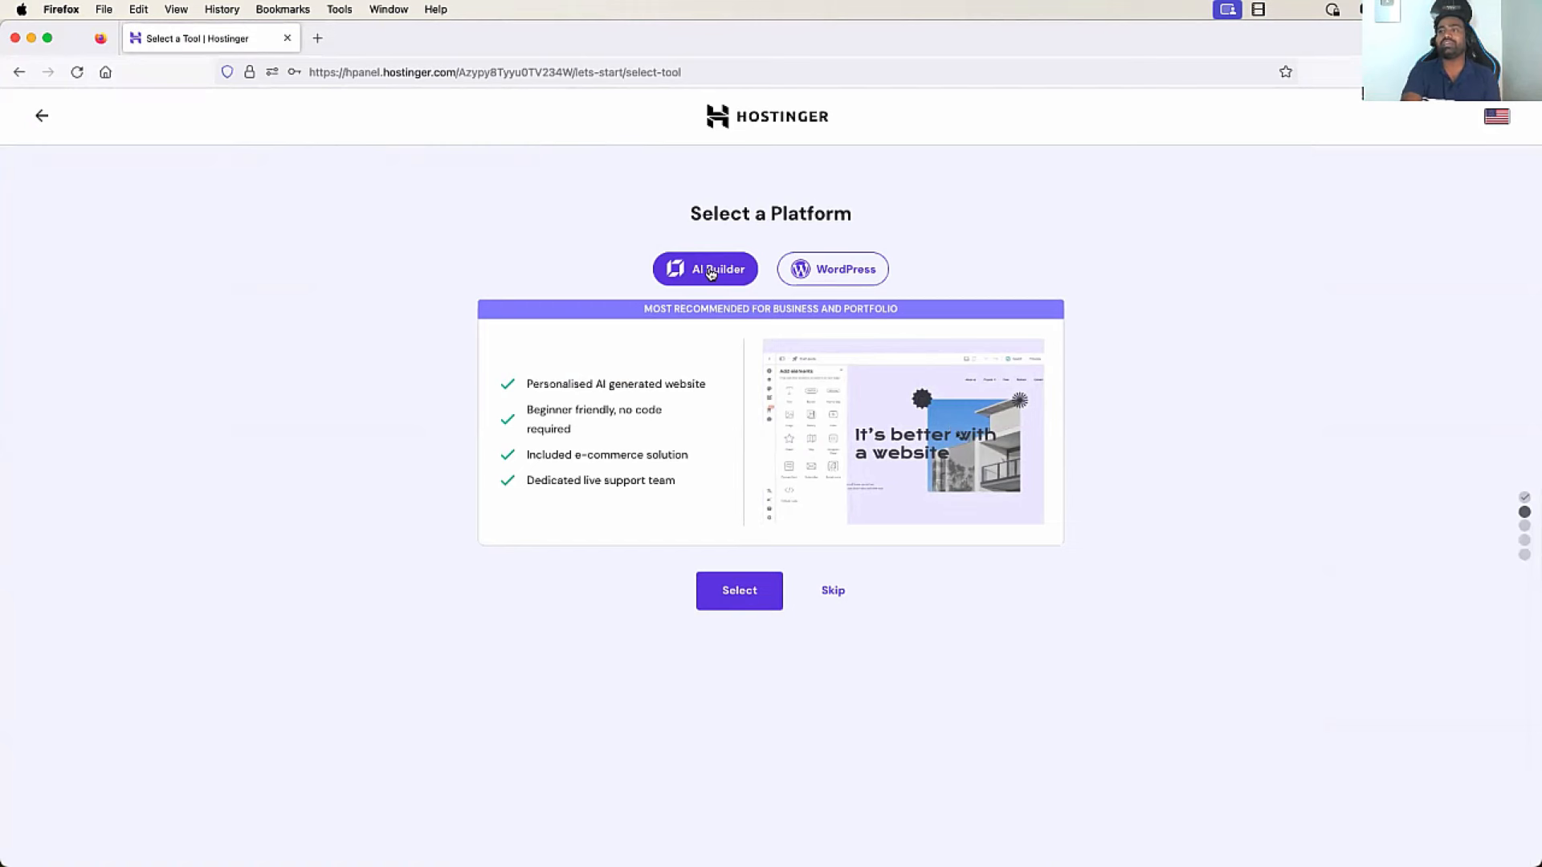
click(769, 607)
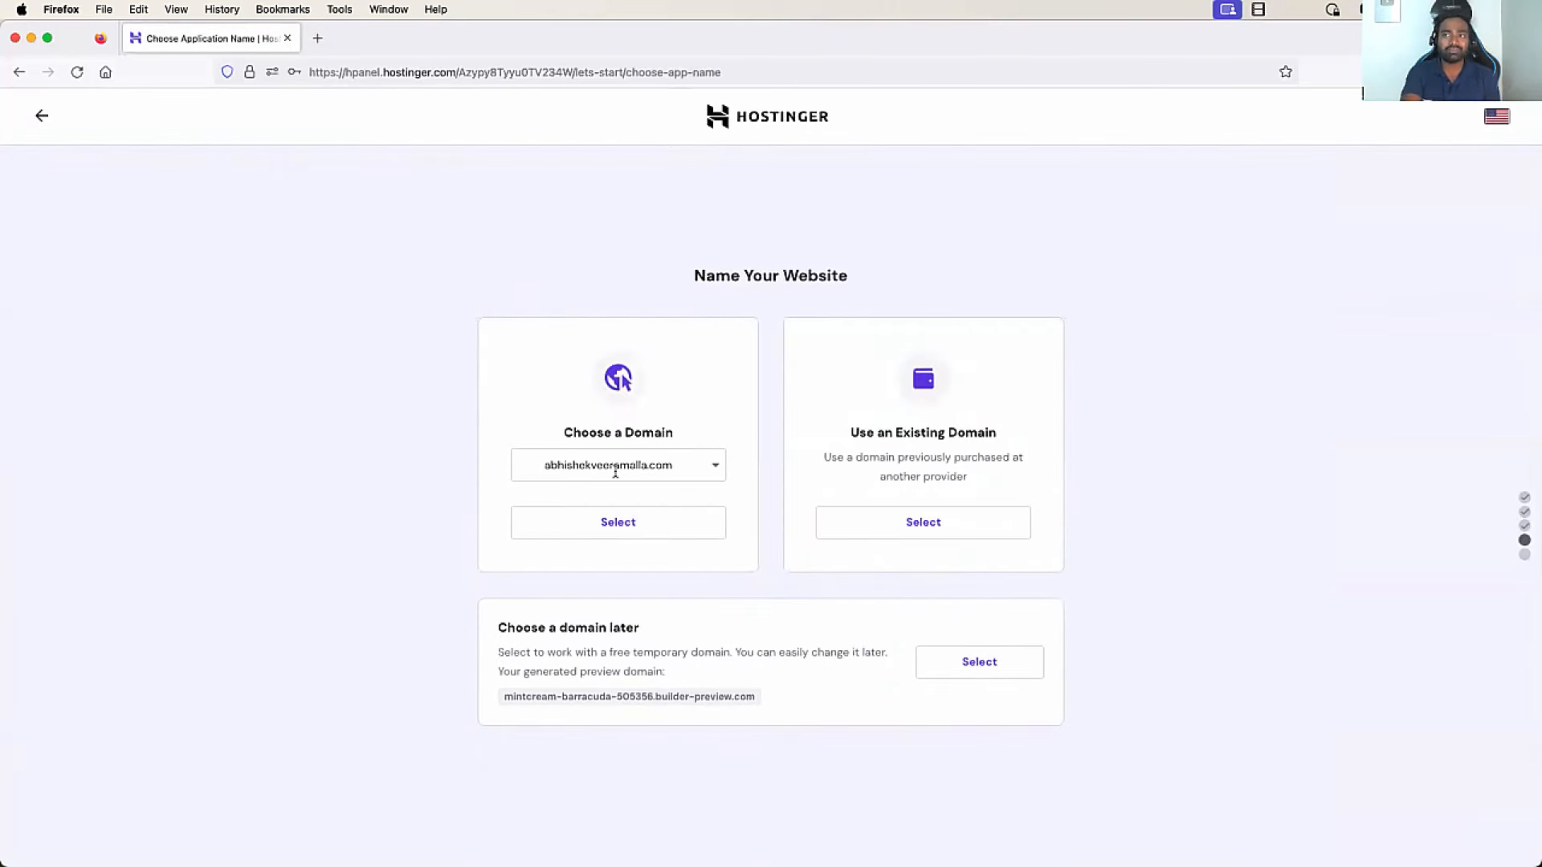
click(664, 526)
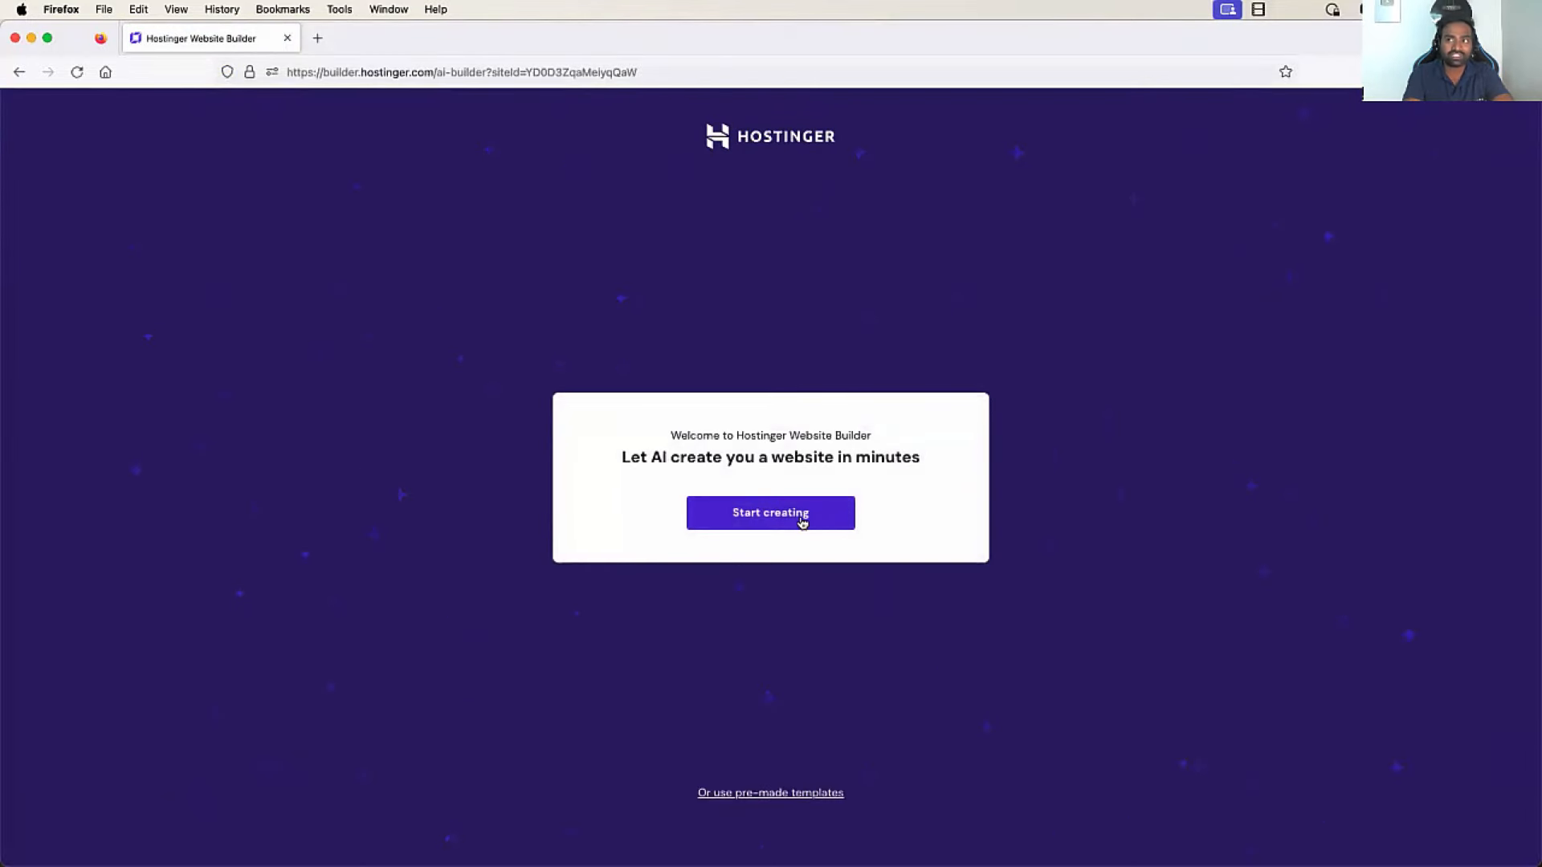
Start the AI site creation, enter the owner's full name as the brand name and set the website type to Portfolio
click(805, 525)
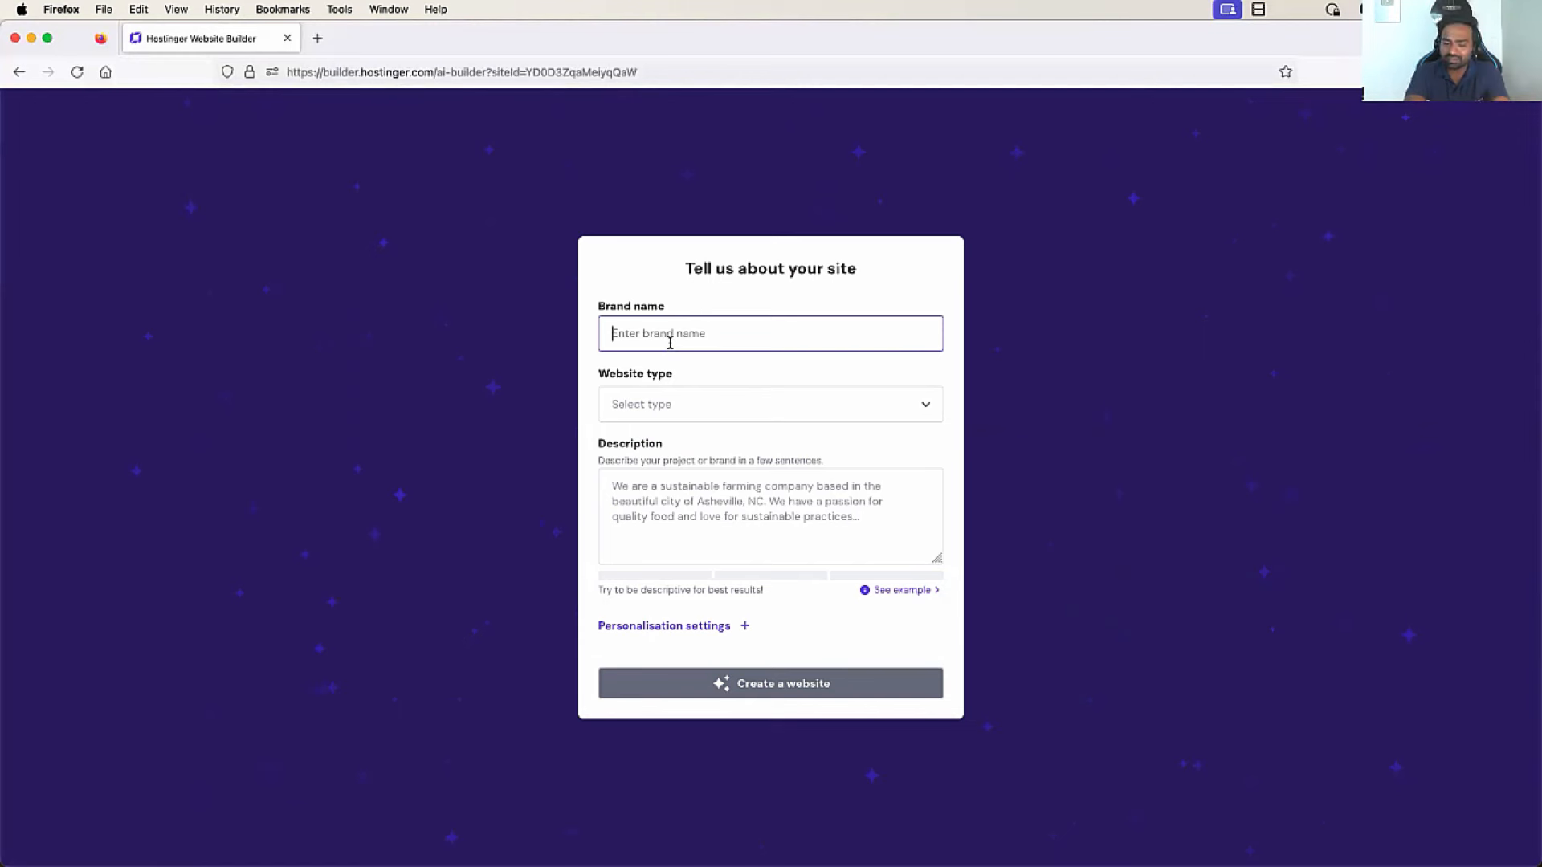
text(Abh)
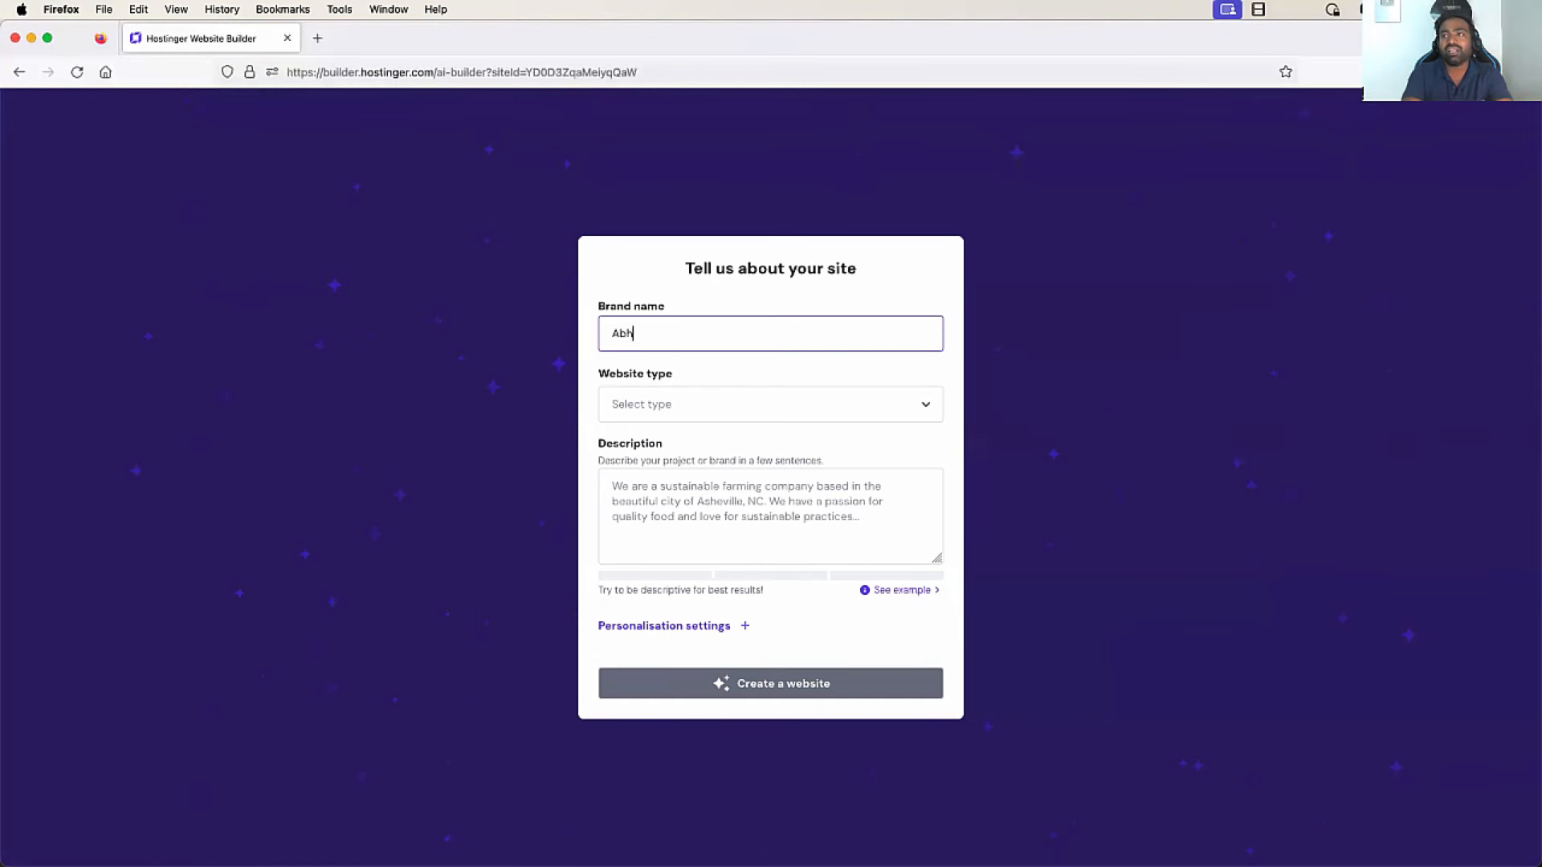
text(ishek Veeramalla)
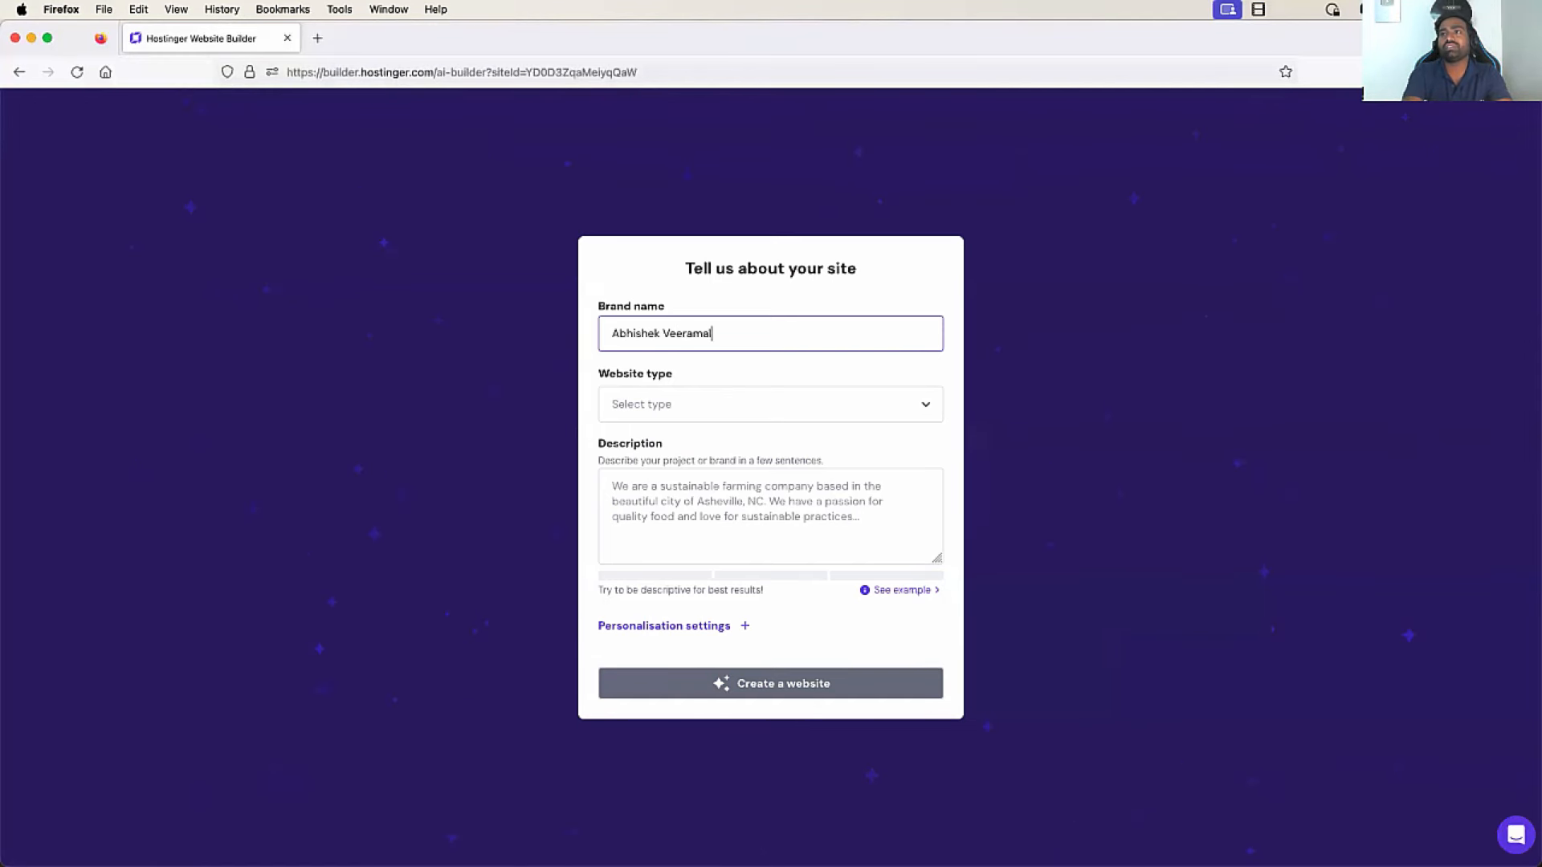
click(736, 405)
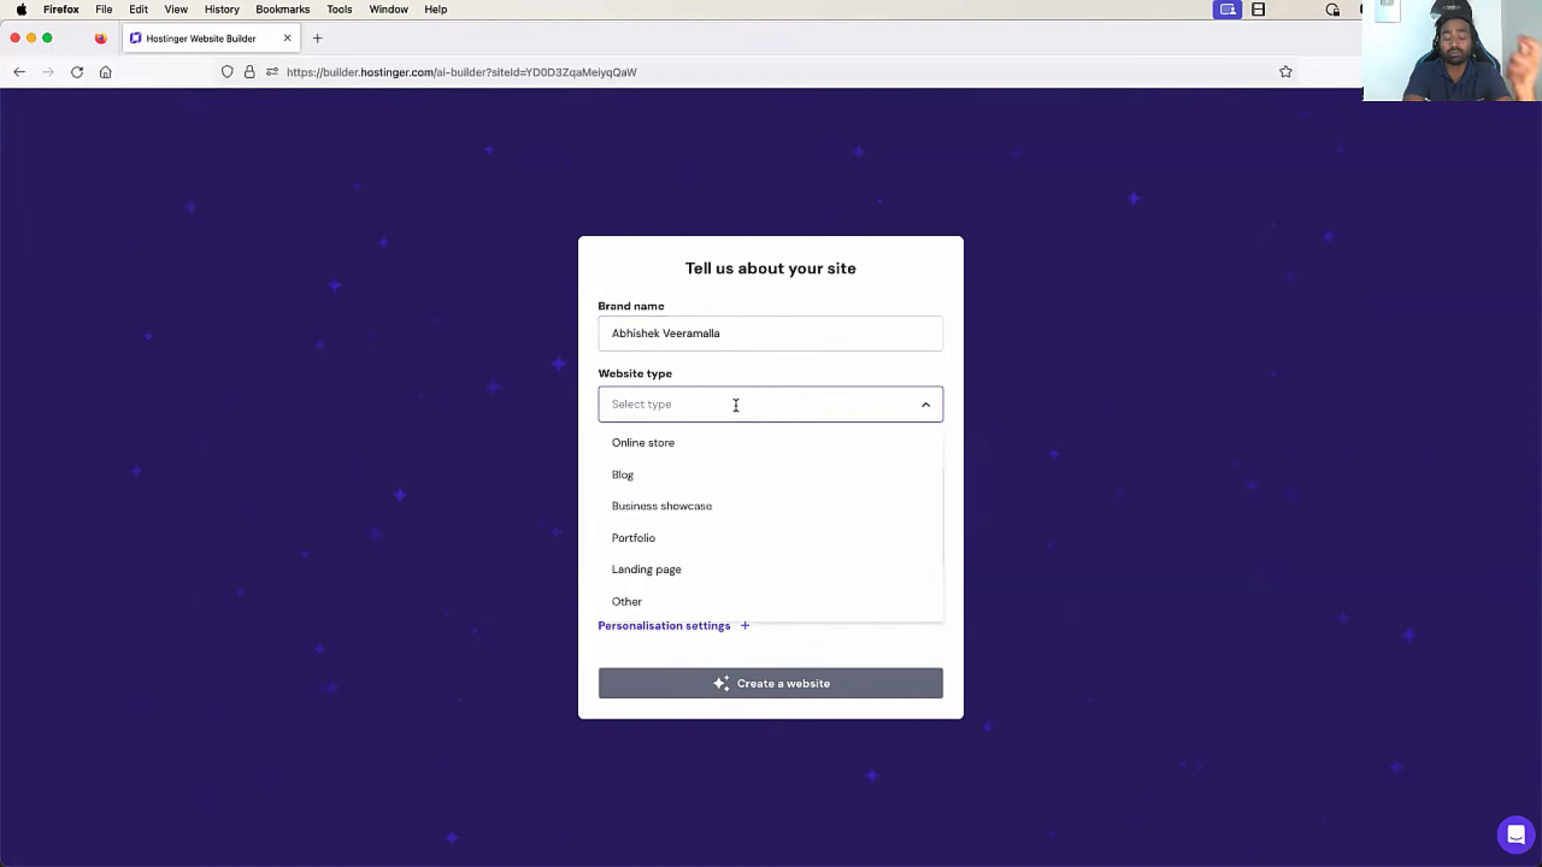
click(733, 538)
Describe the site as Zero to Hero playlists on DevOps and Cloud concepts that helped more than 200 subscribers get placed into dream DevOps and Cloud job roles
click(642, 503)
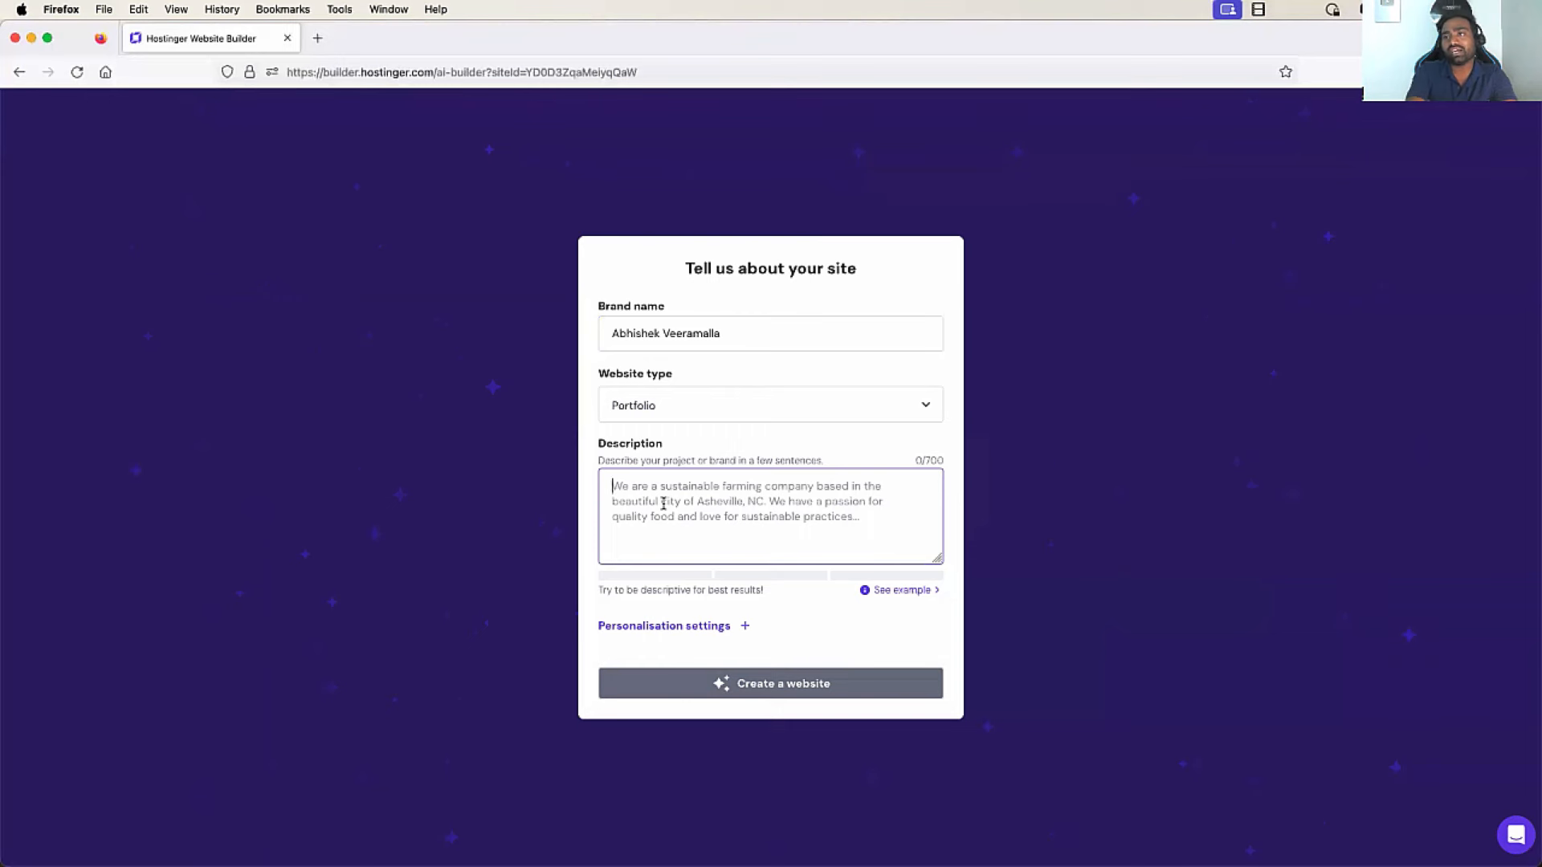
text(Zero to Hero )
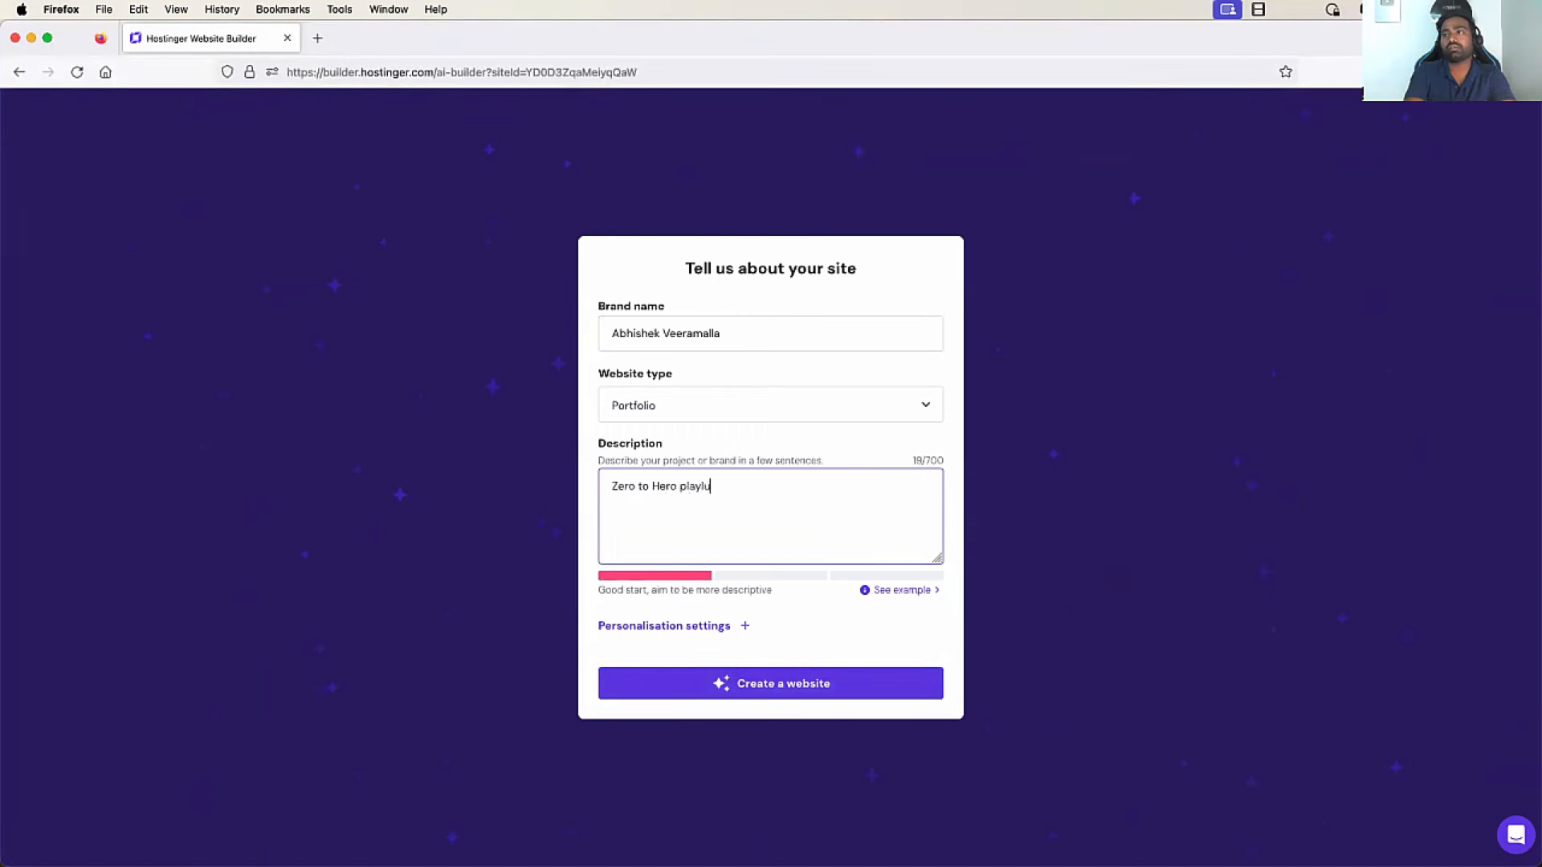
text(playlists on DevOps and Cloud concepts. We have helped more than 200 subscribers to get place)
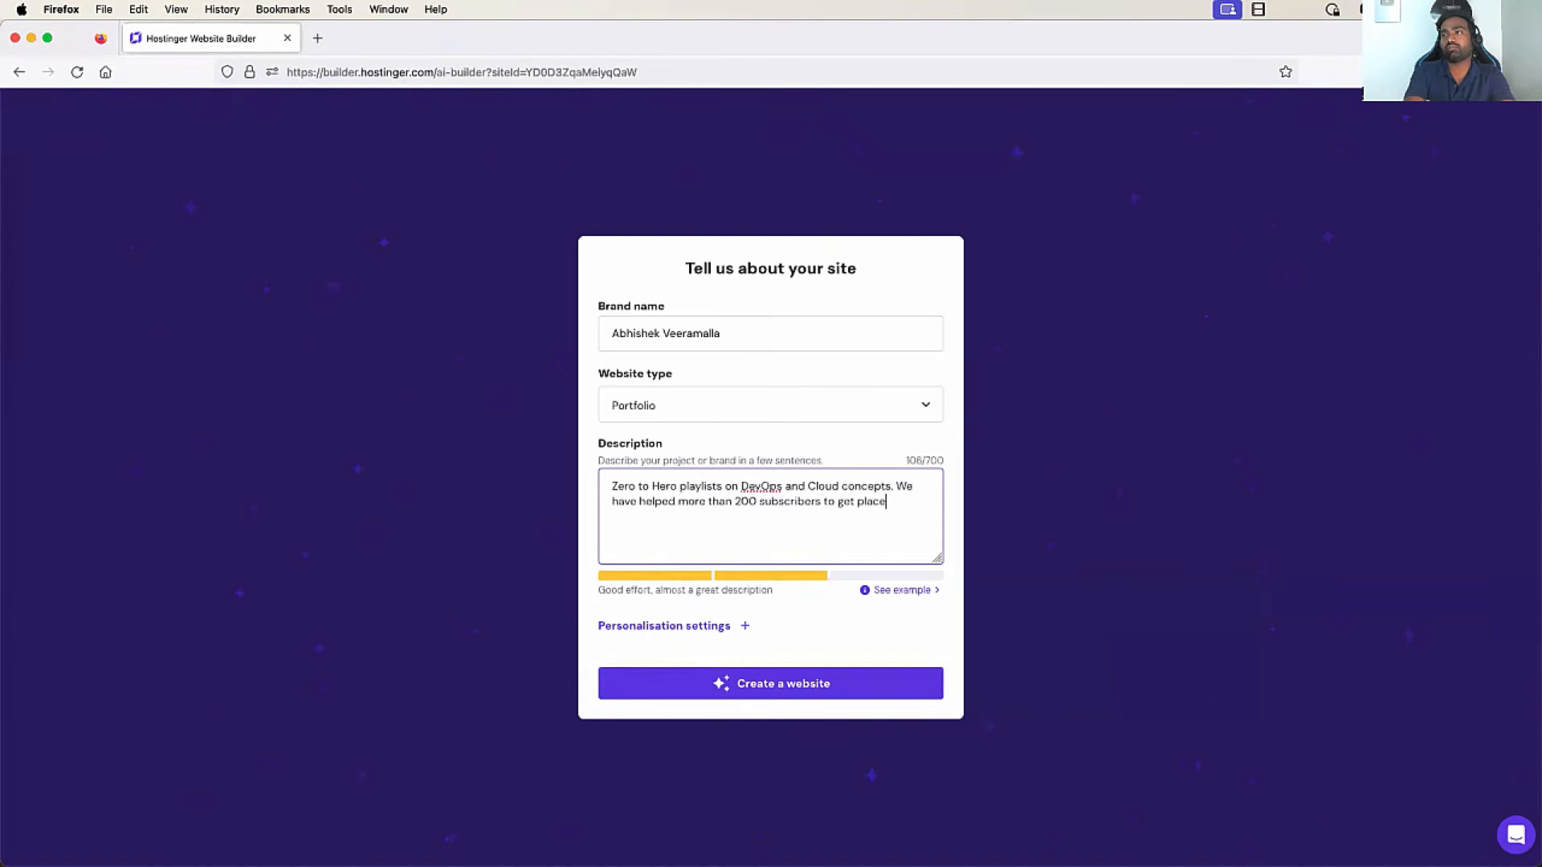
text(d in)
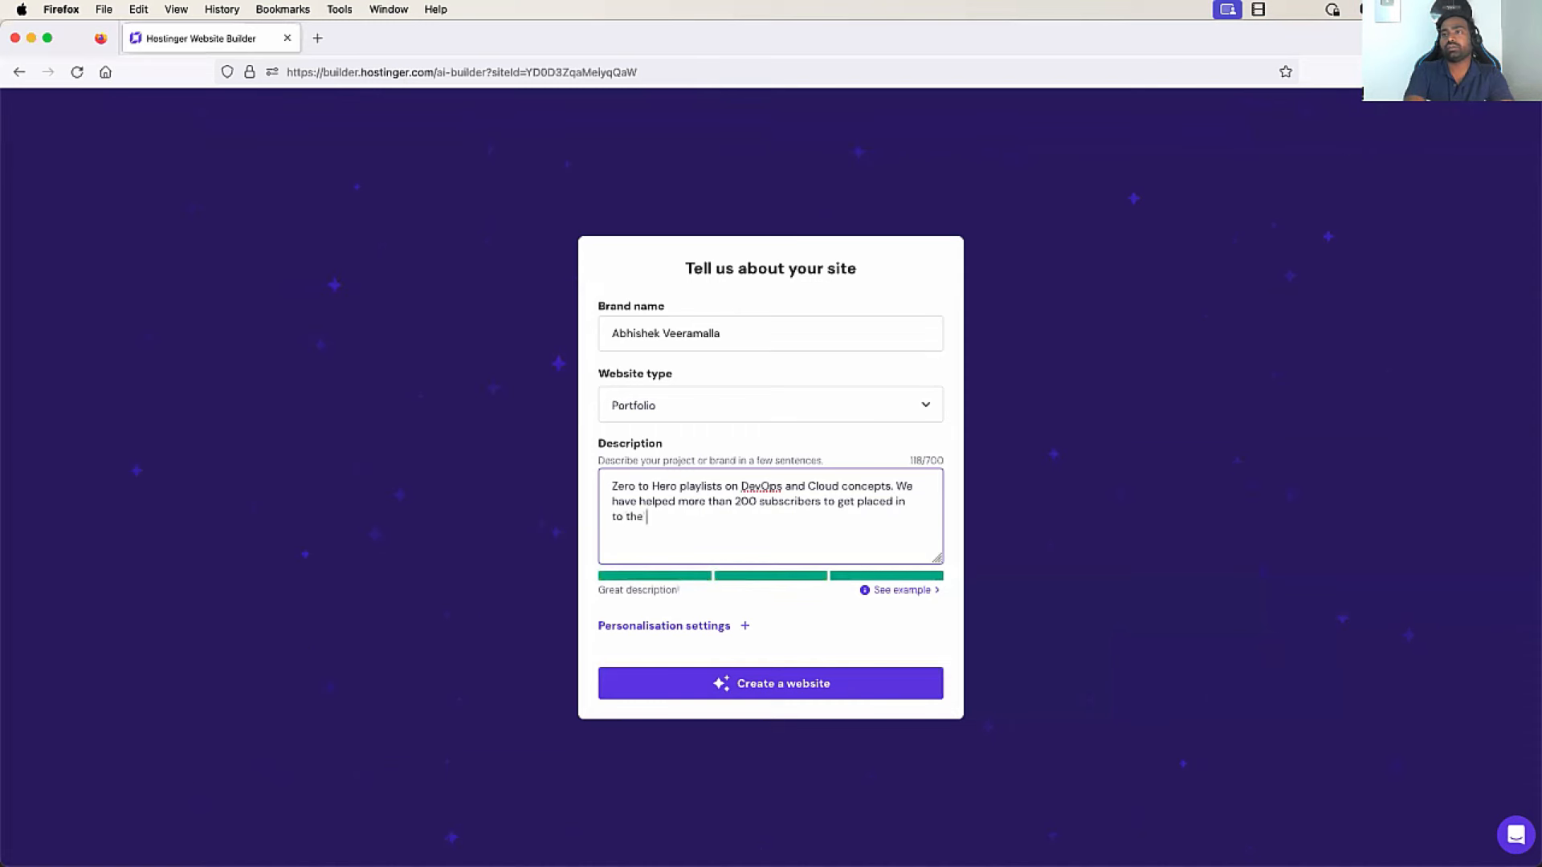
text( to their dream DEv)
key(BackSpace)
key(BackSpace)
text(evOps a)
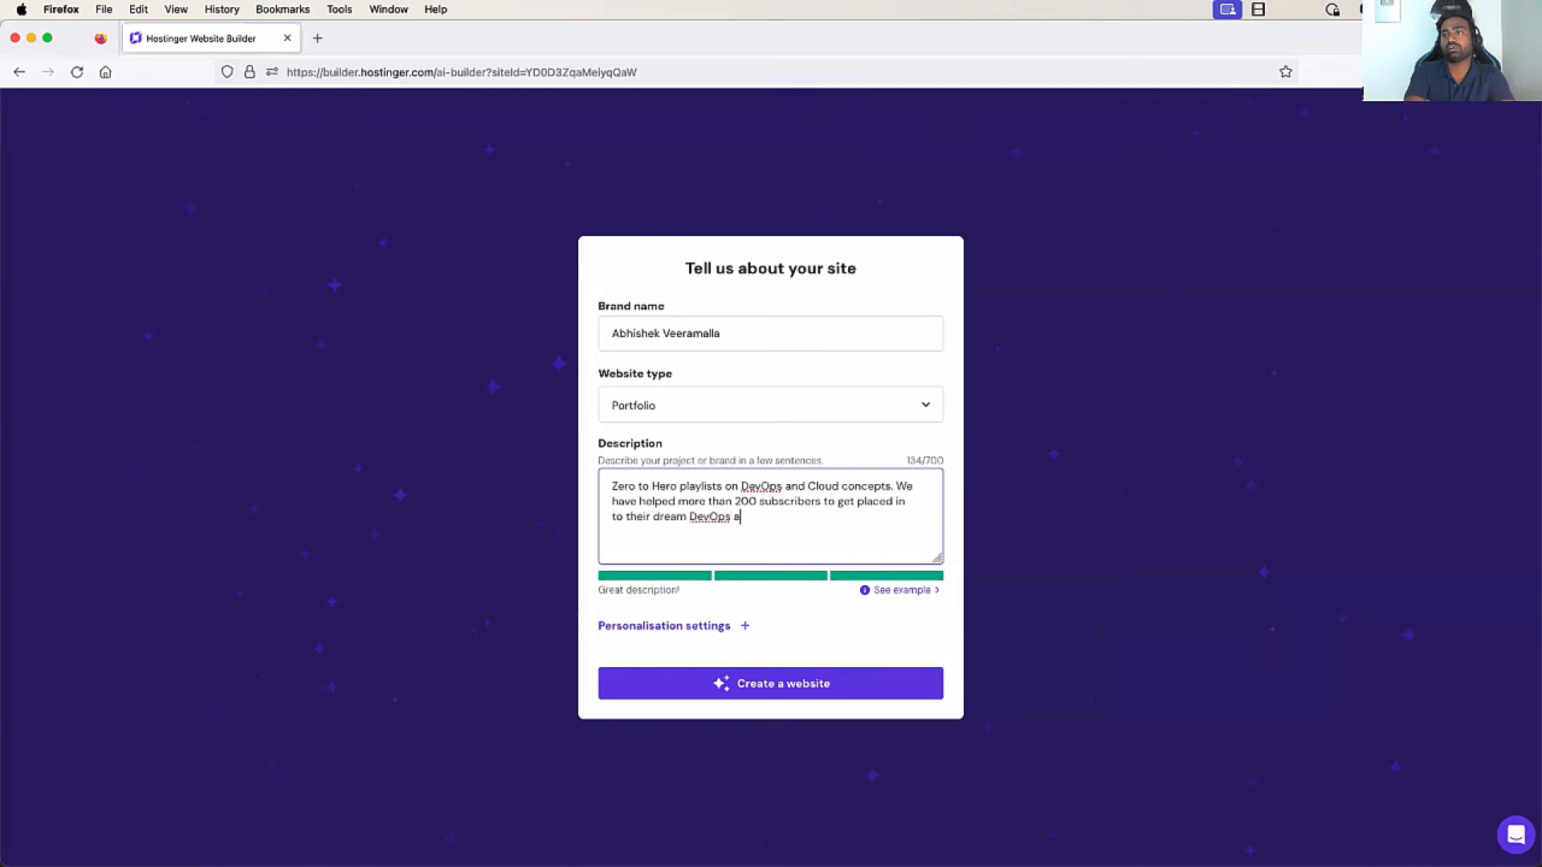
text(nd Cloud Job roles.)
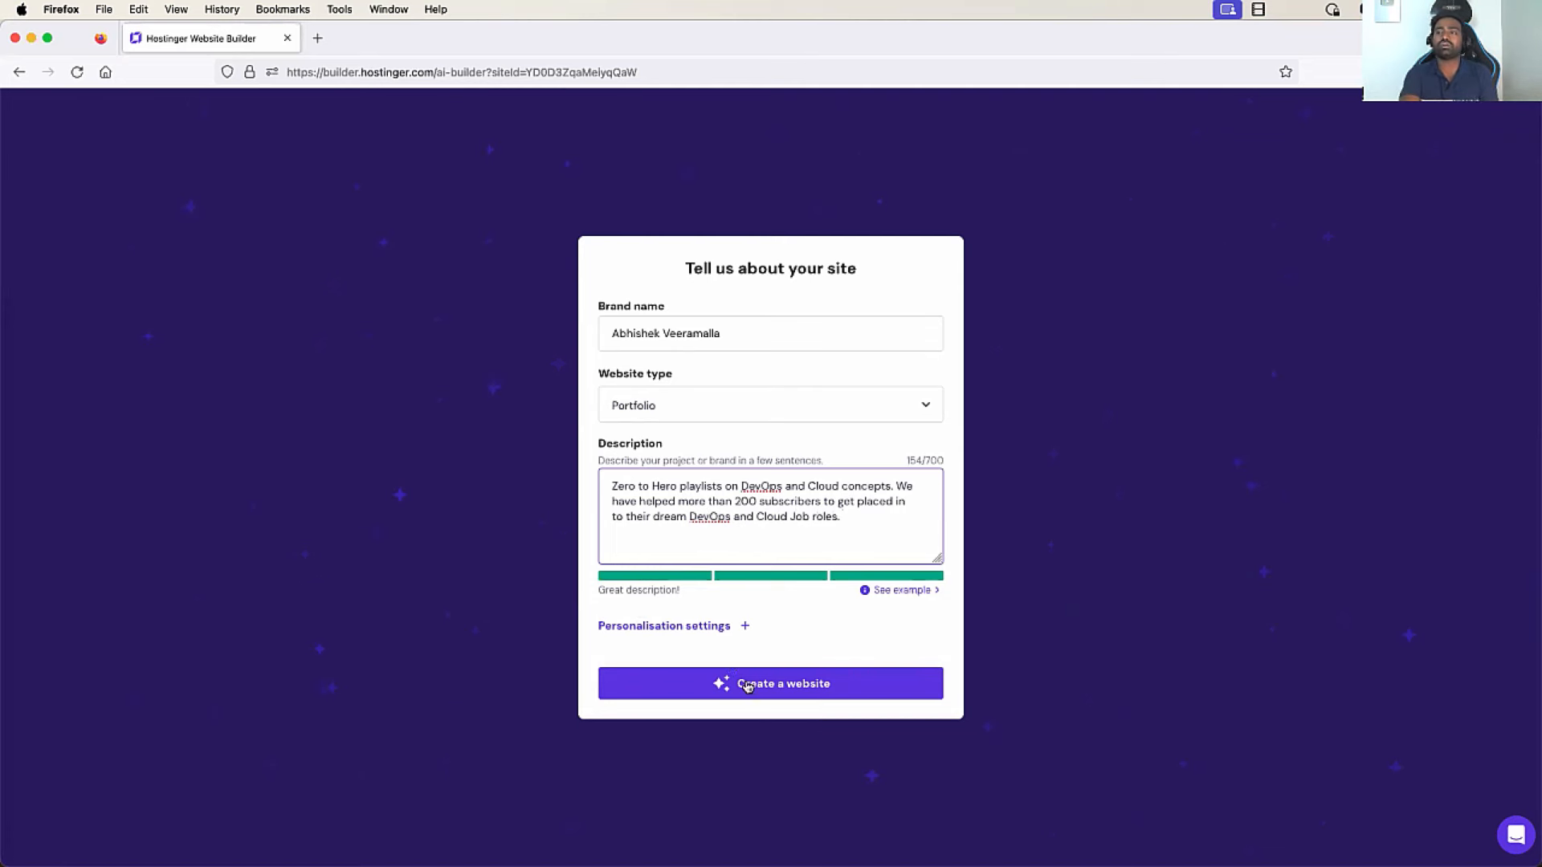
Expand the personalisation settings, keep Style and Colors on Surprise me, and create the website
click(747, 627)
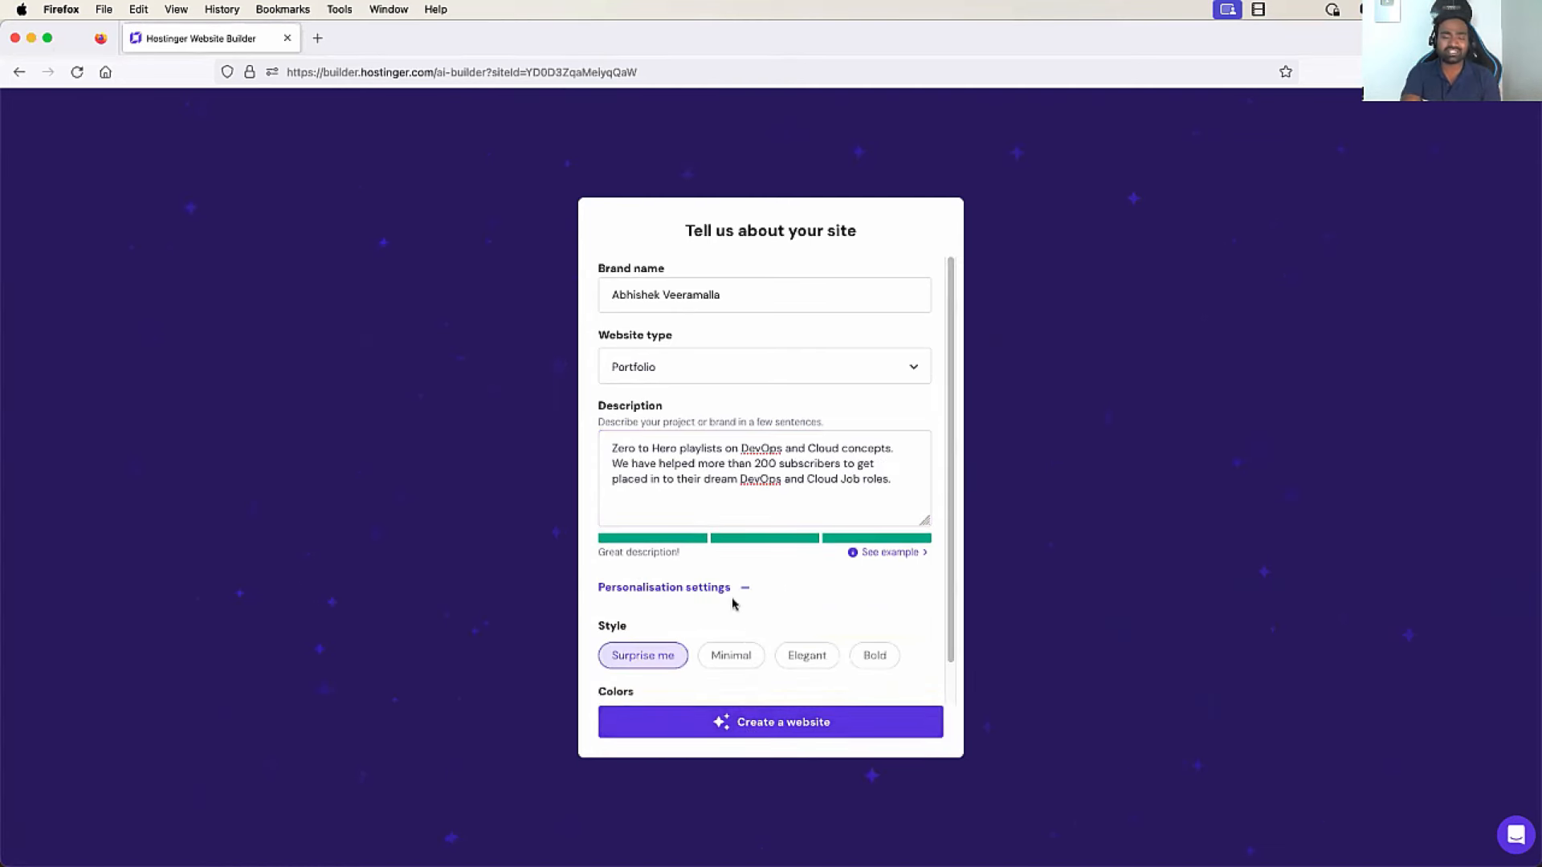
scroll(732, 603, down, 2)
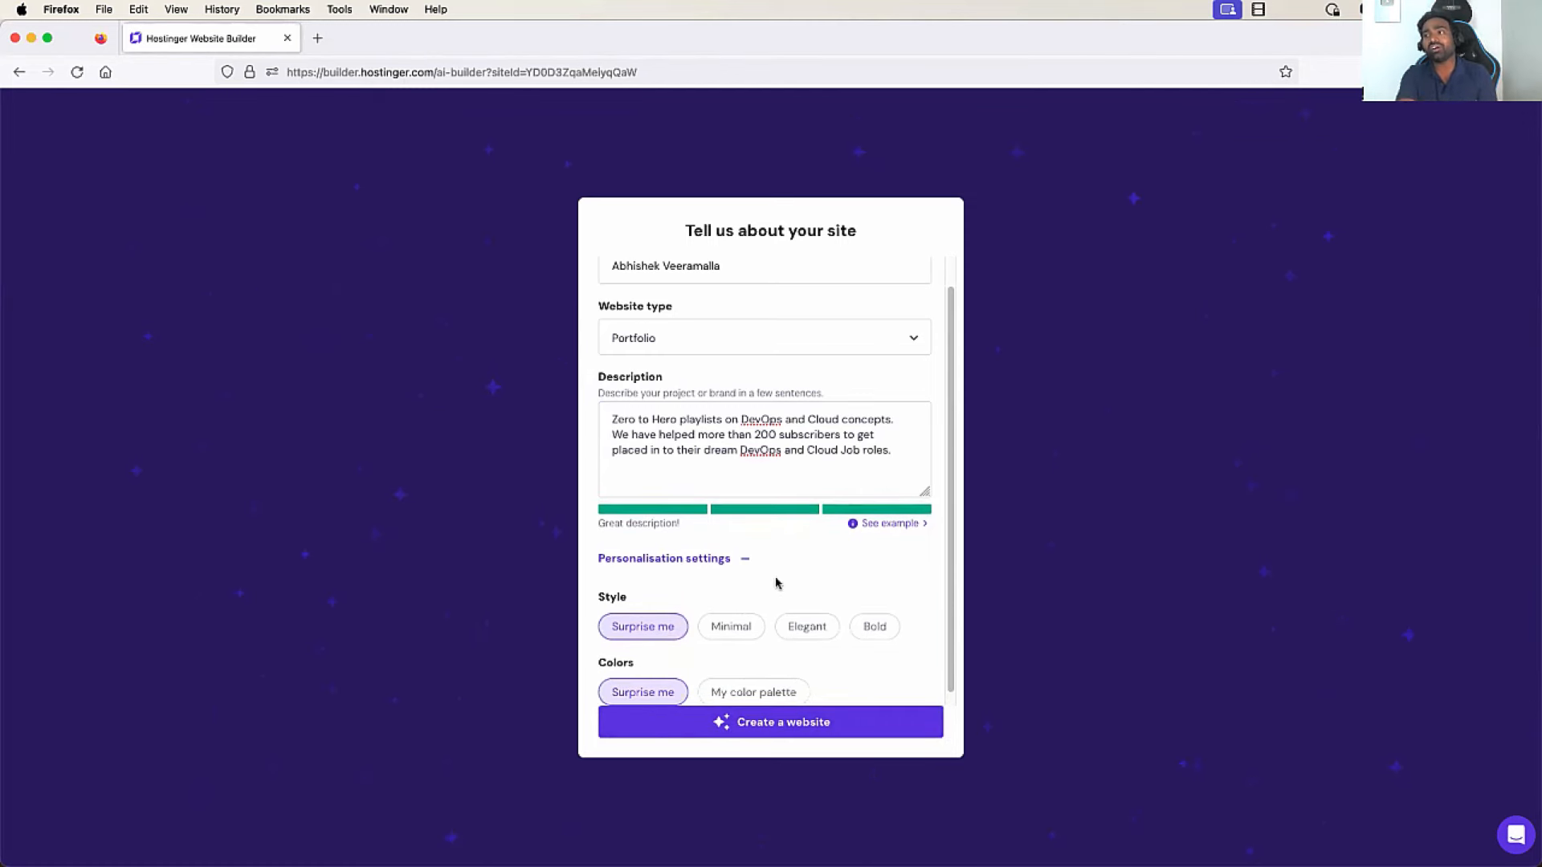
scroll(776, 582, down, 1)
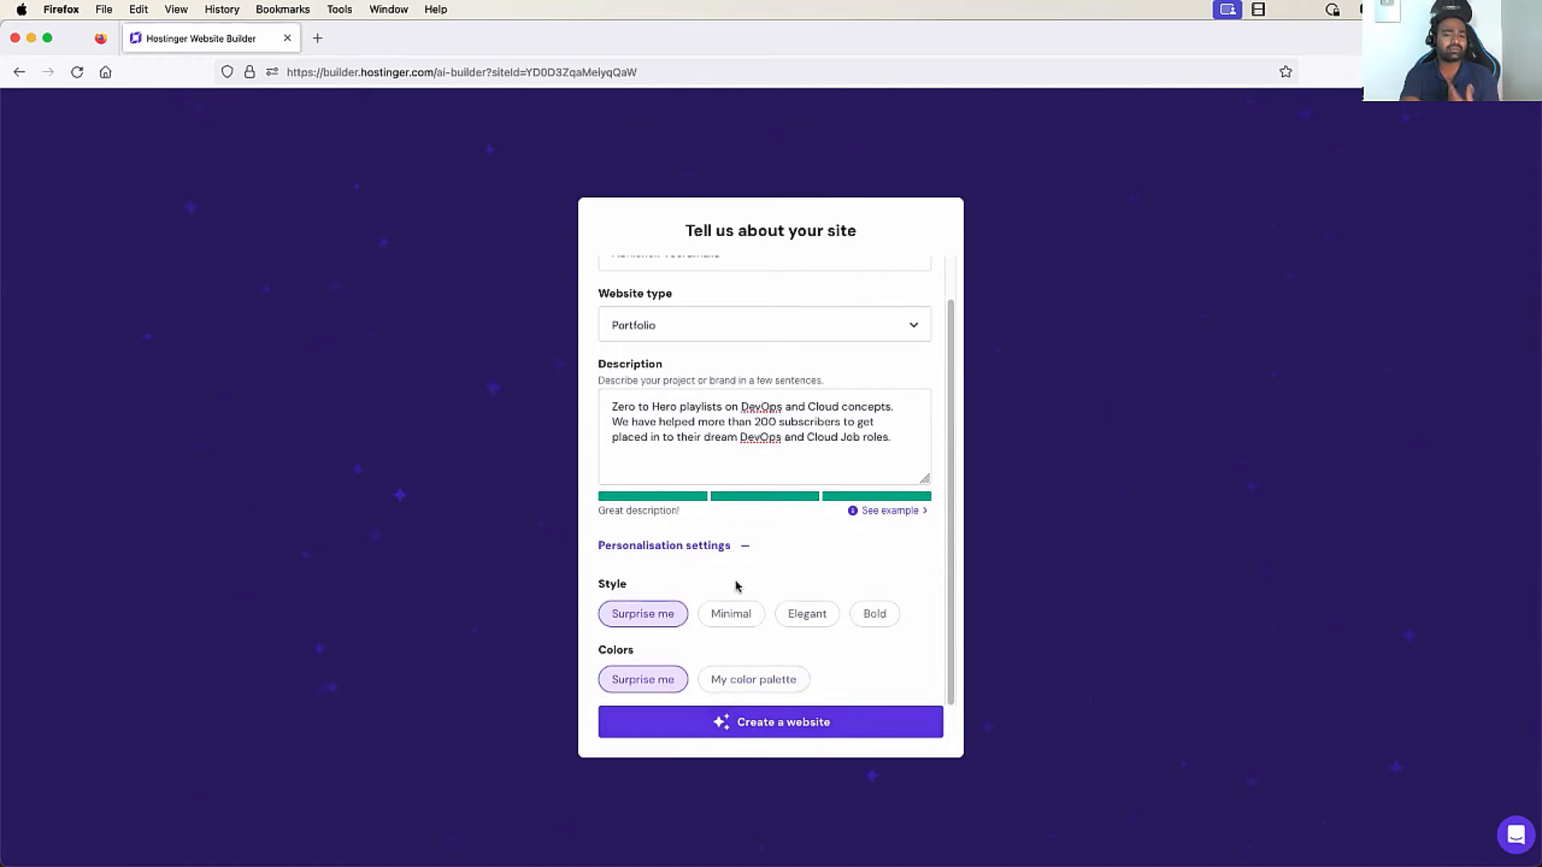
click(747, 721)
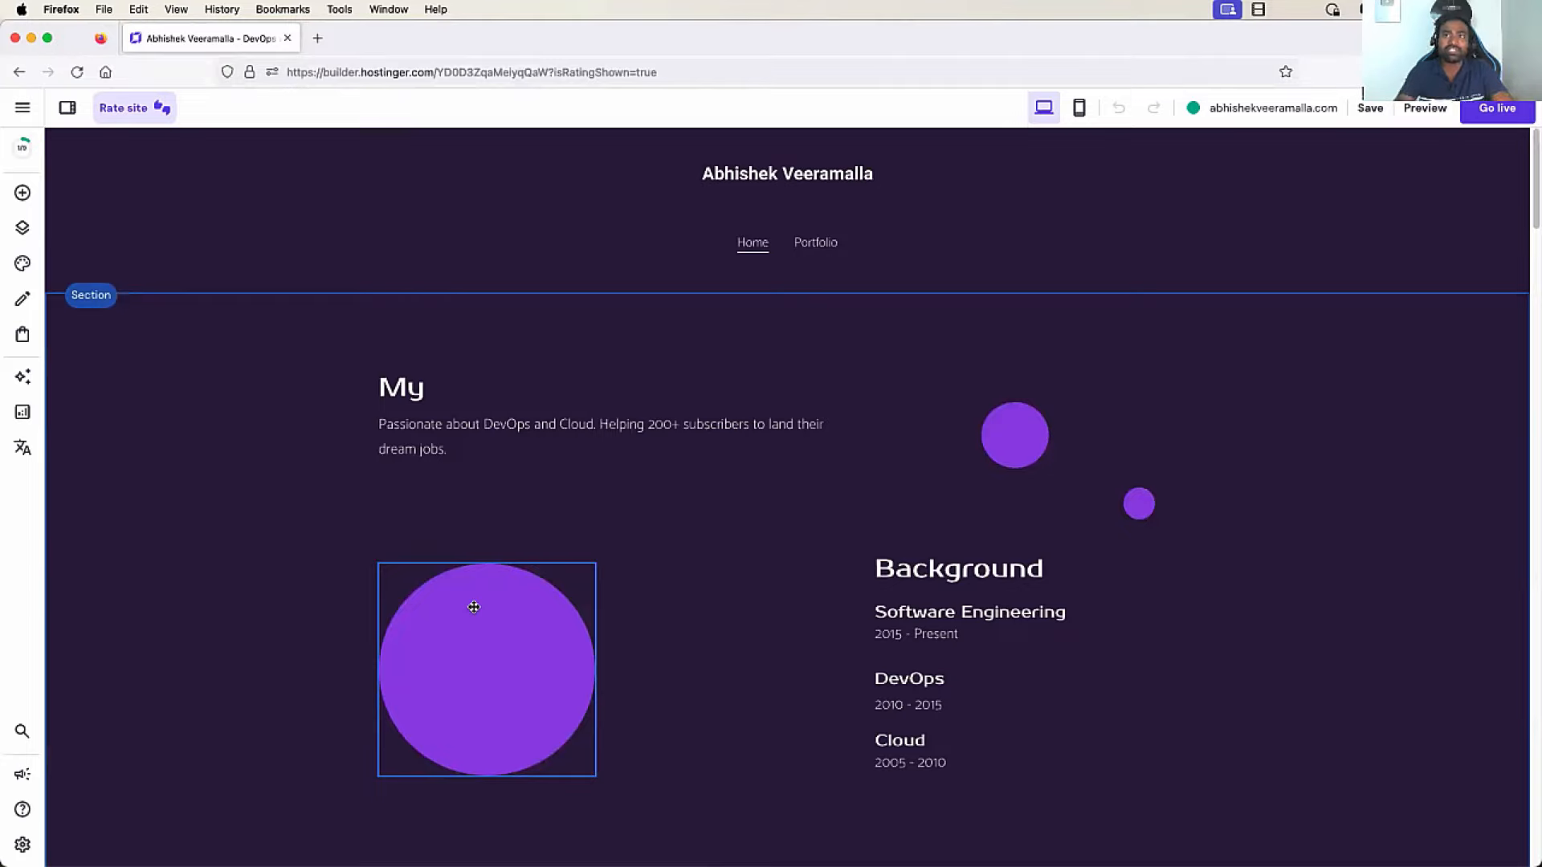
Look through the generated Home page down to its end, check the Portfolio page and return to Home
scroll(771, 567, down, 10)
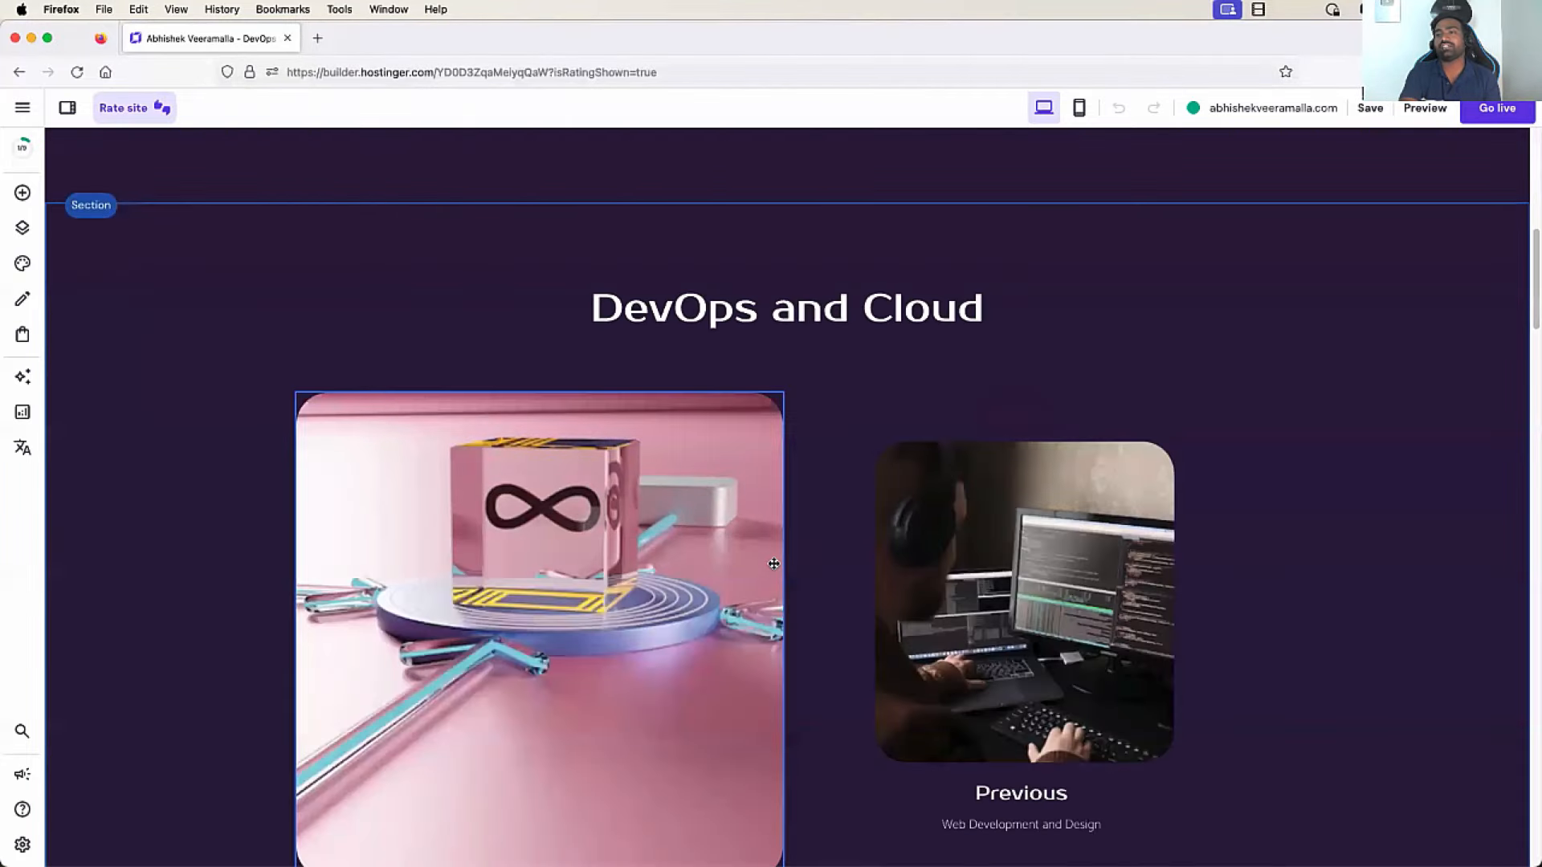
scroll(773, 564, down, 15)
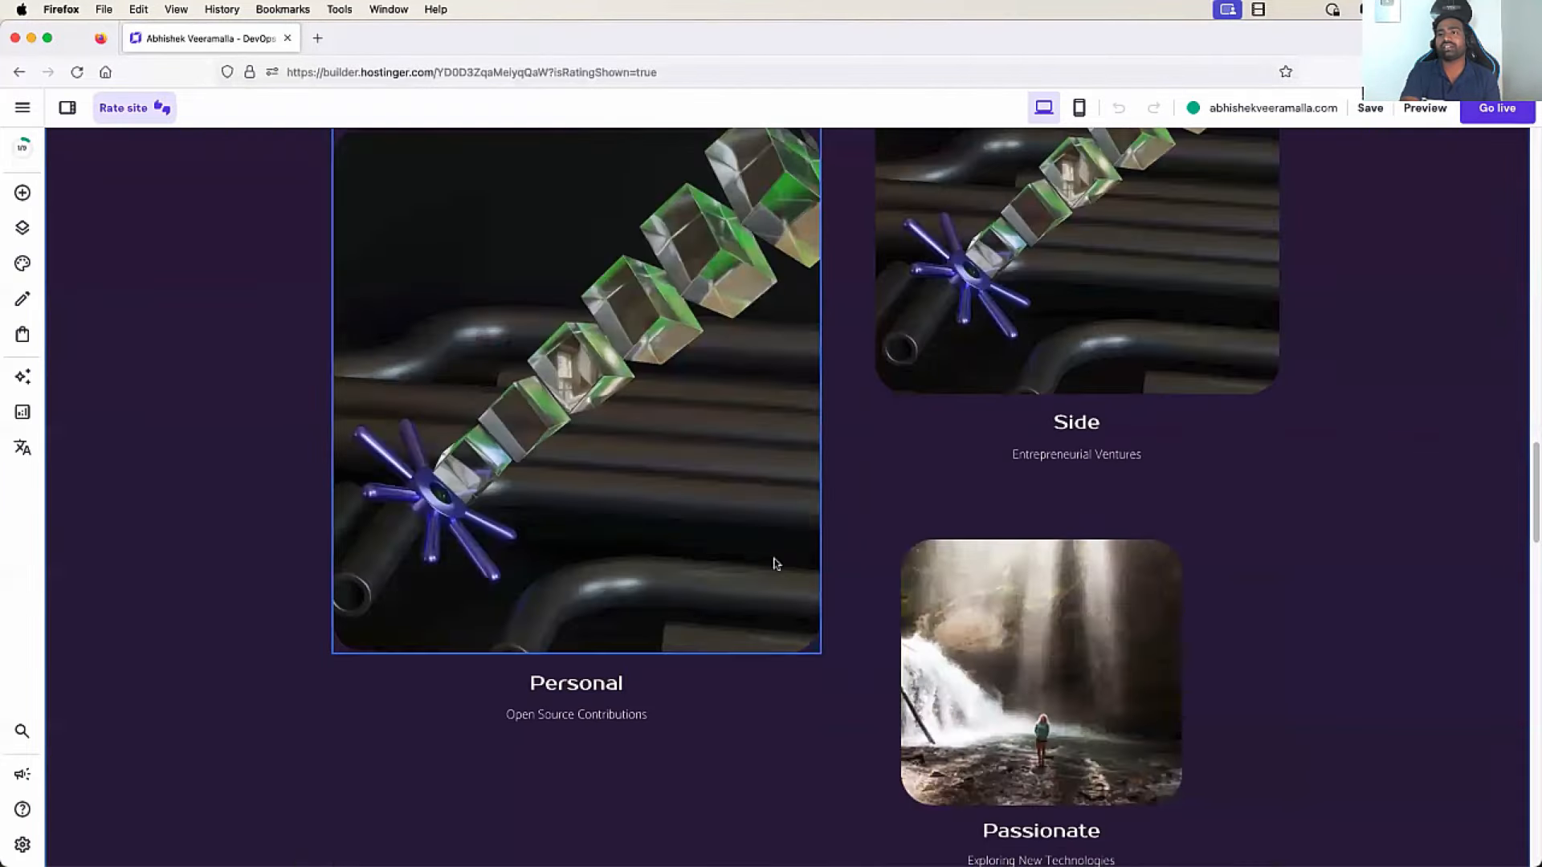
scroll(775, 565, down, 15)
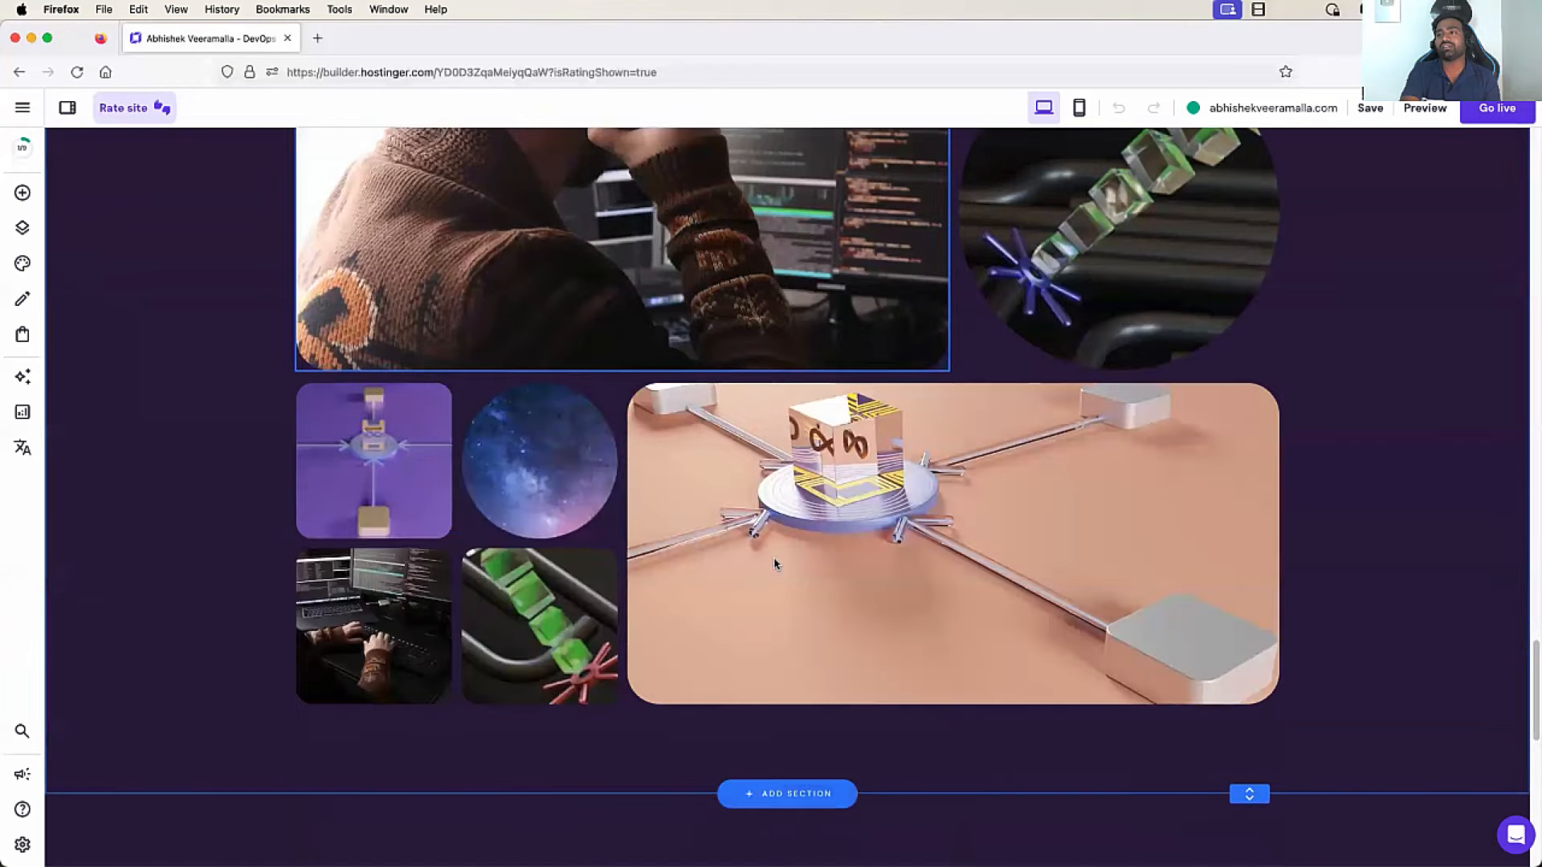
scroll(775, 564, down, 10)
scroll(776, 564, up, 20)
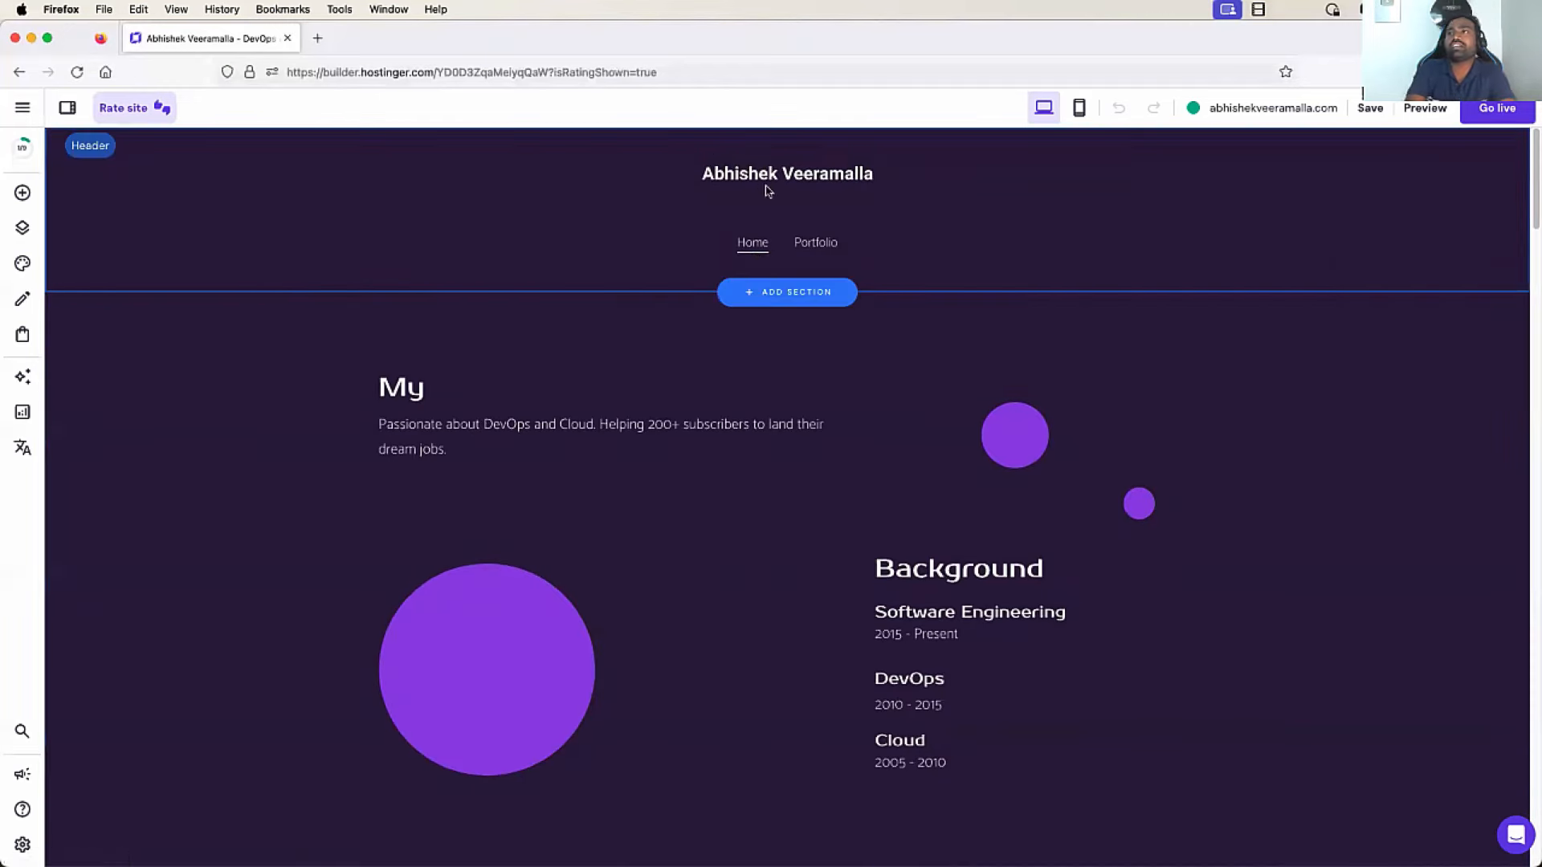
click(817, 248)
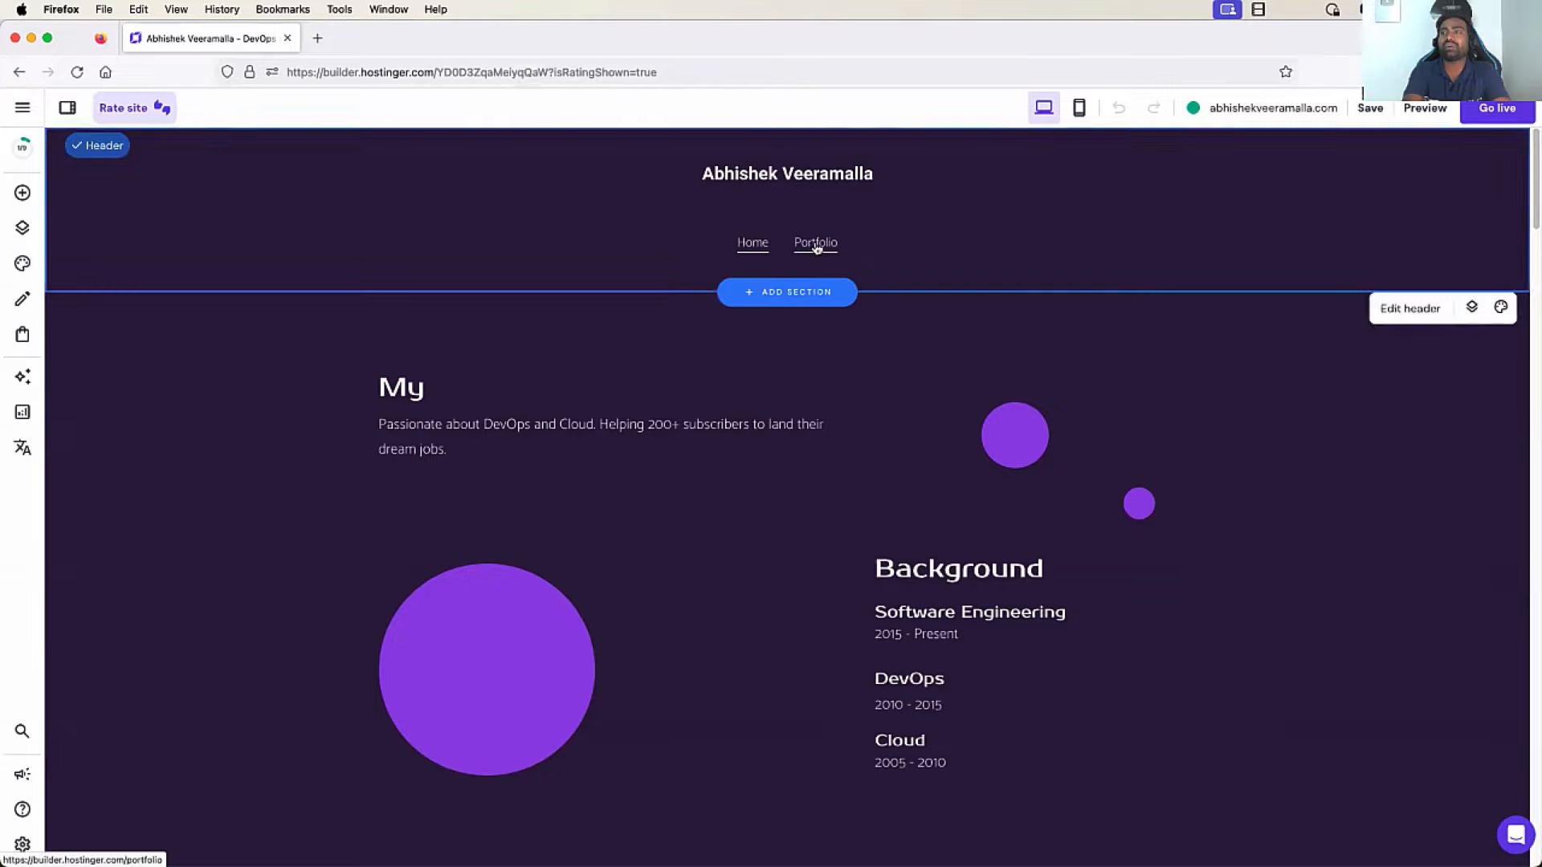
click(817, 248)
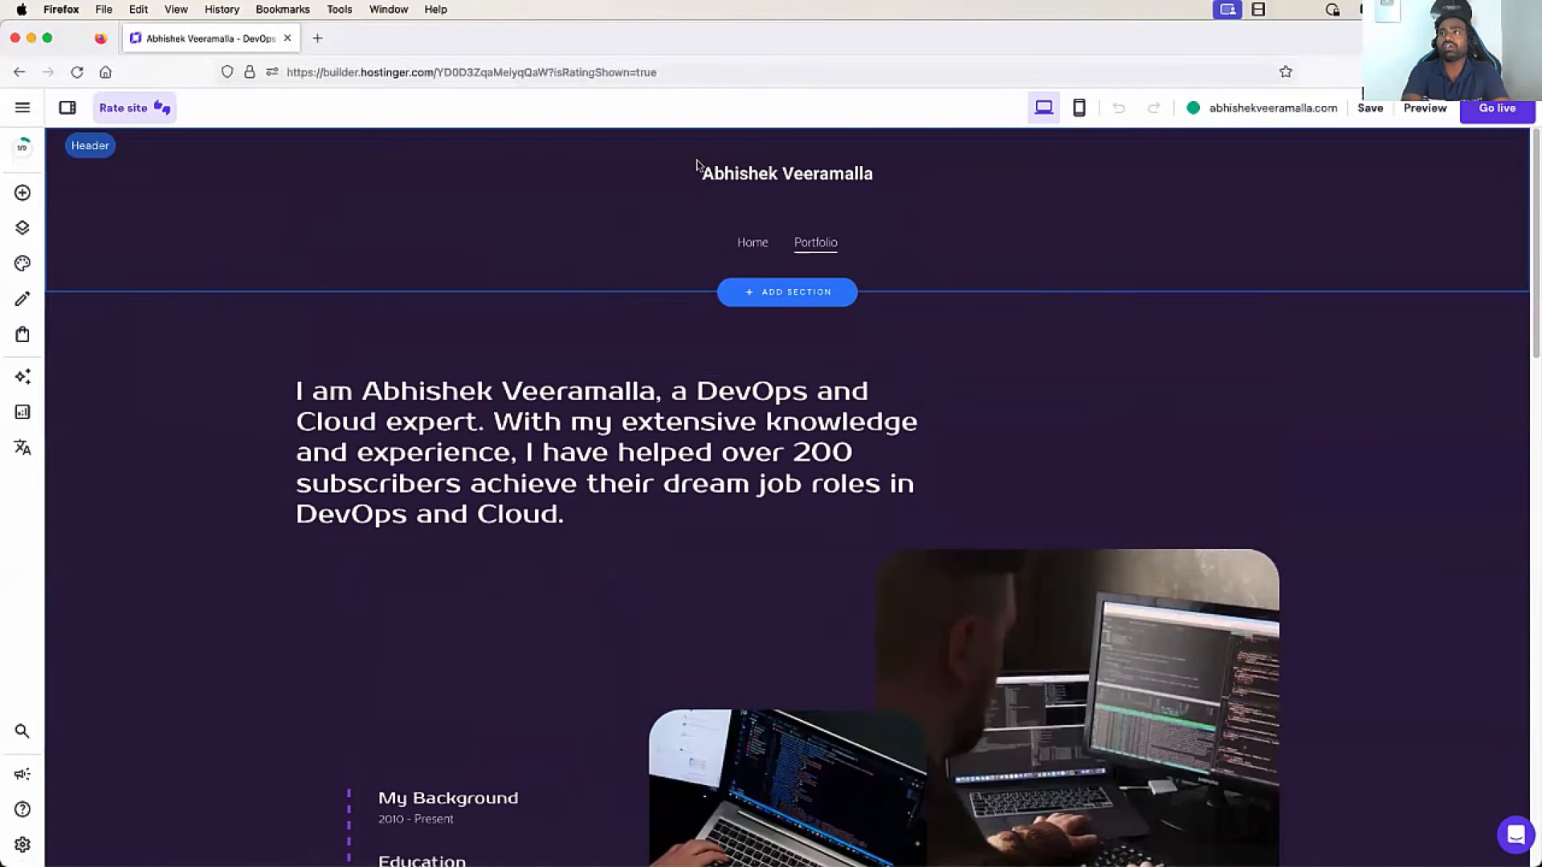
click(760, 251)
click(761, 251)
Examine the Home page's intro and DevOps and Cloud sections, and view the image settings of the Recent project's picture
scroll(760, 250, down, 2)
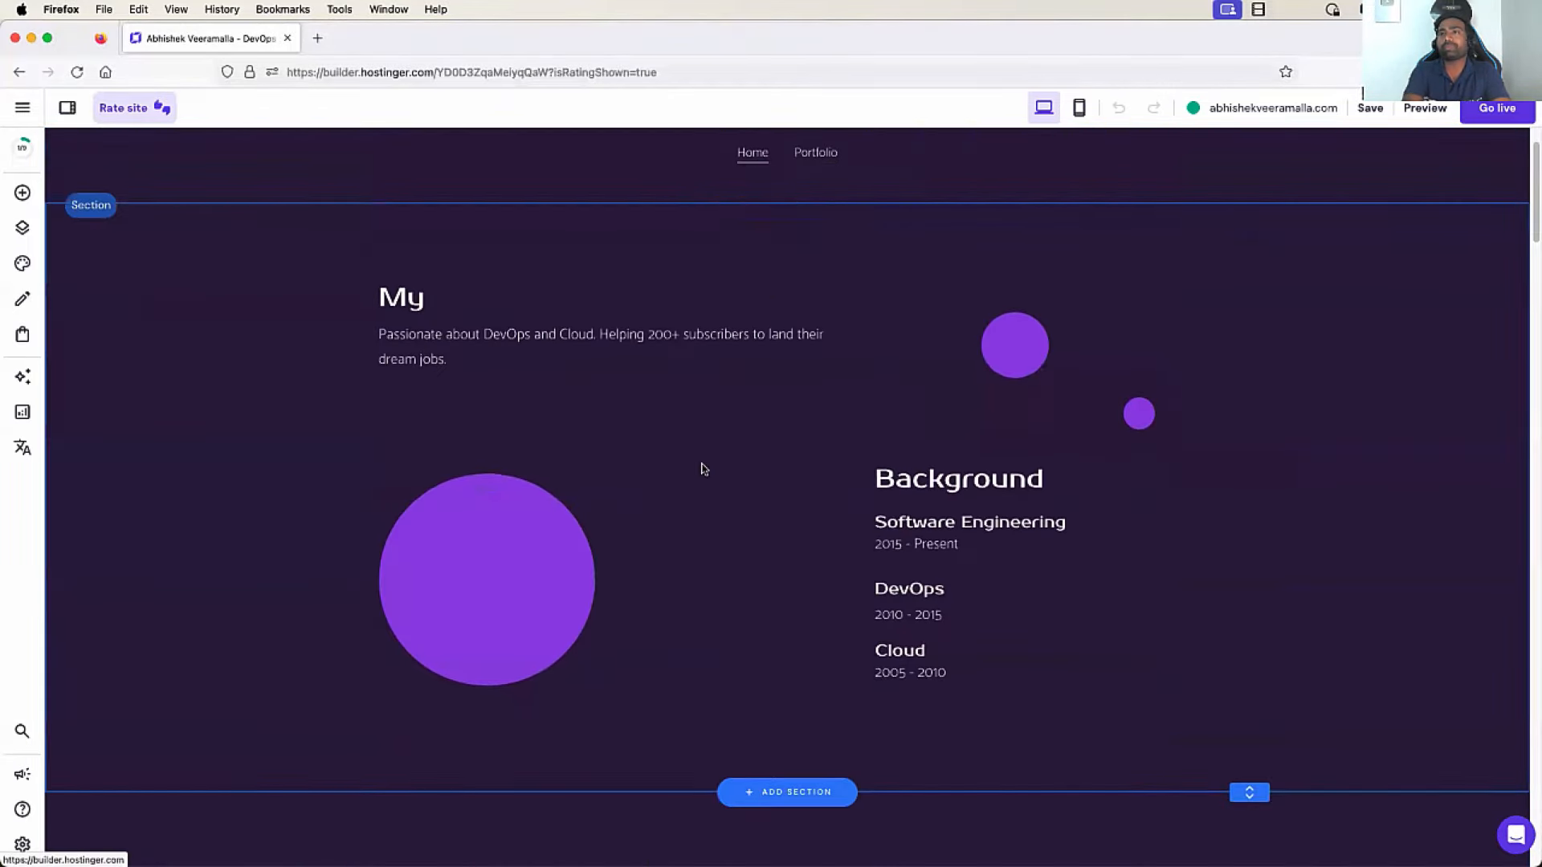
scroll(700, 468, down, 1)
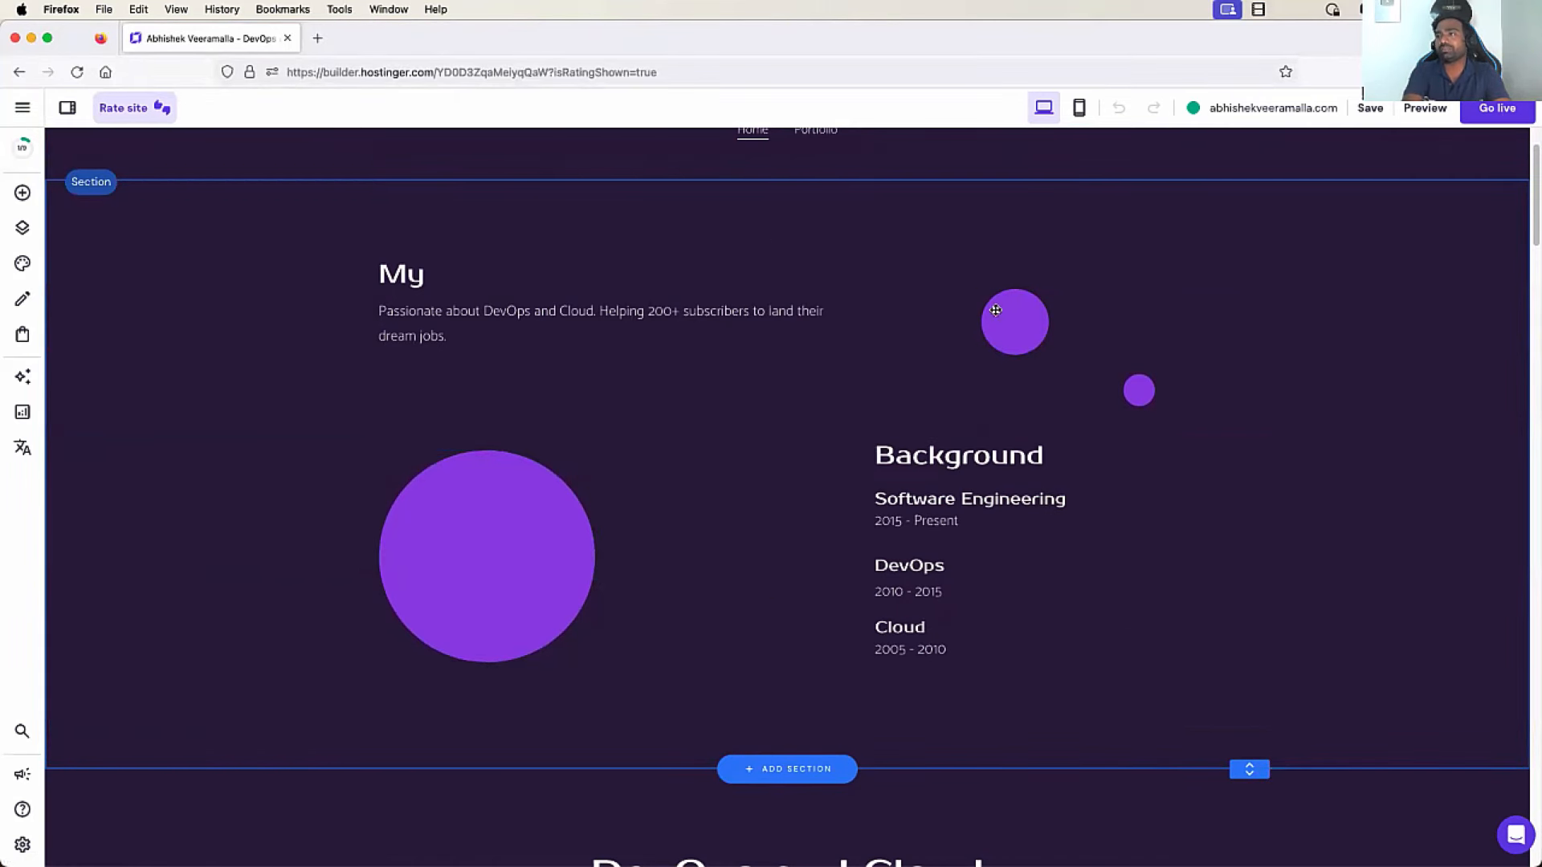
scroll(822, 426, down, 2)
scroll(822, 426, down, 7)
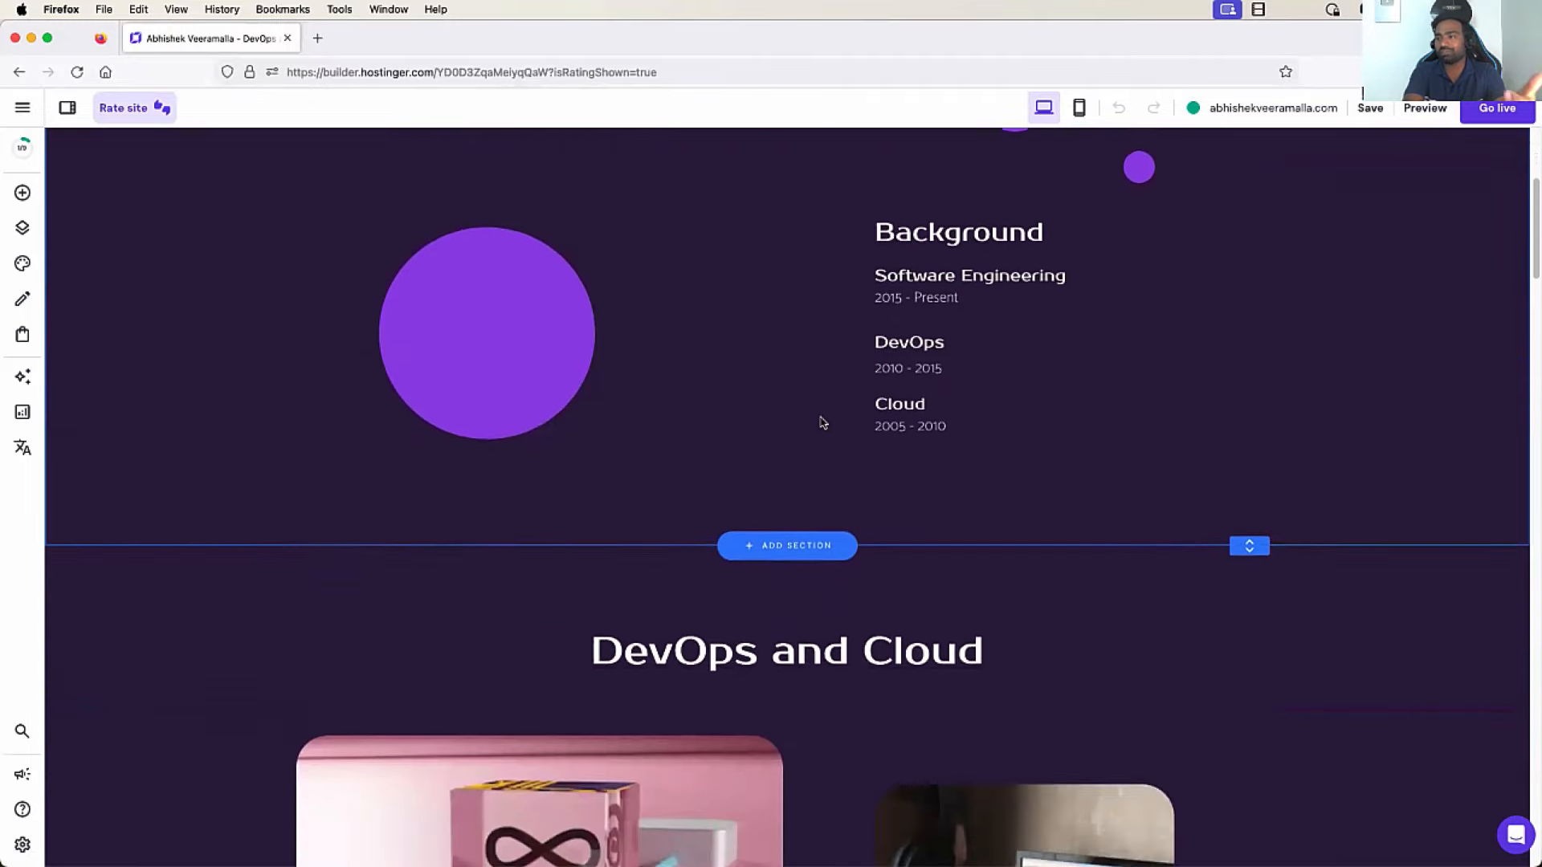
scroll(822, 569, down, 5)
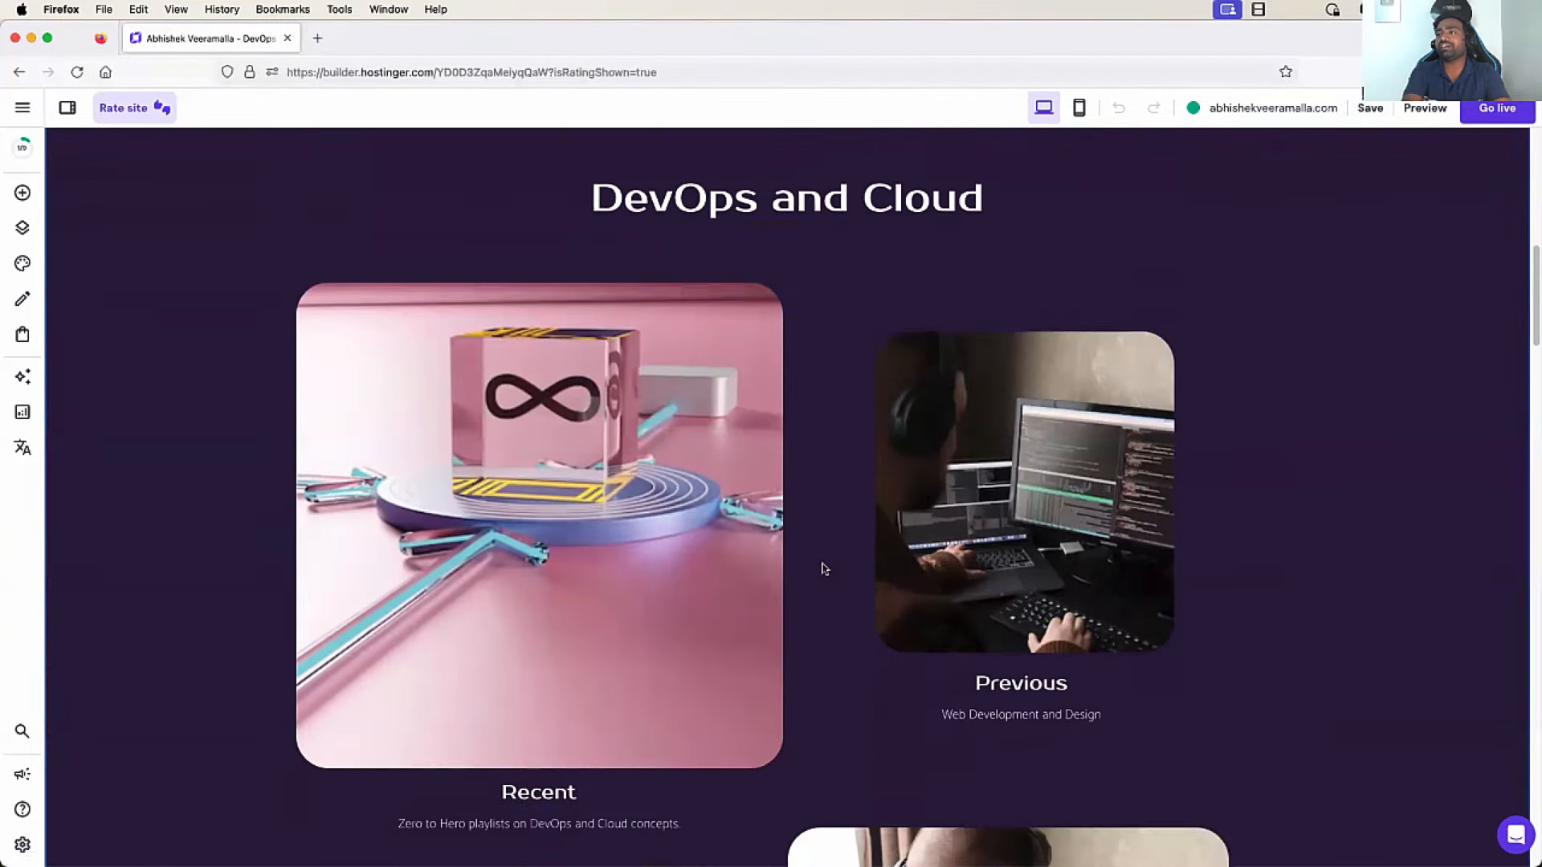
scroll(672, 376, up, 5)
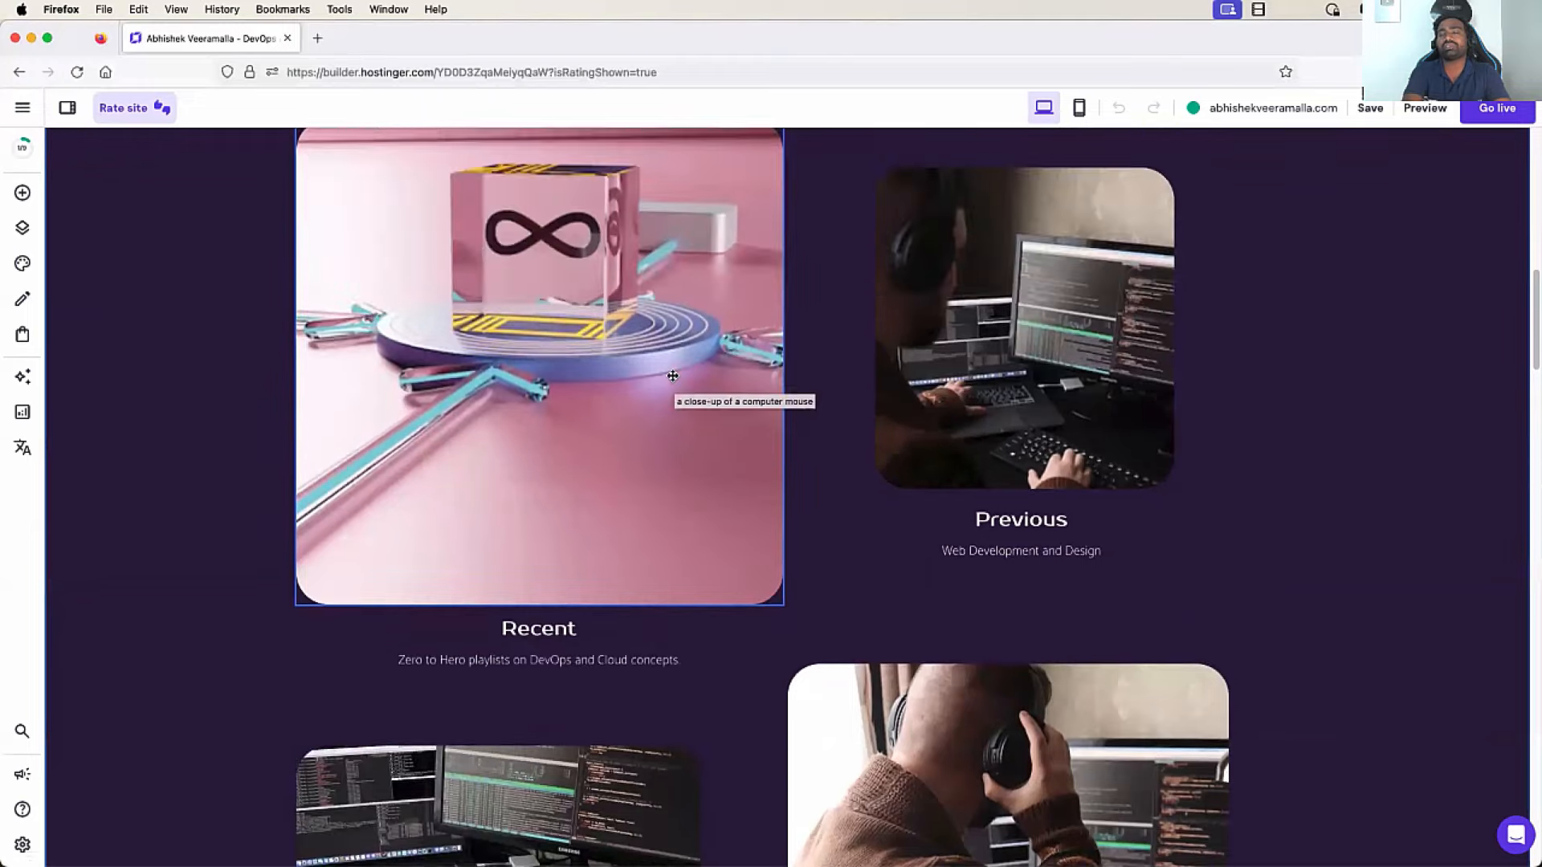
scroll(641, 372, down, 2)
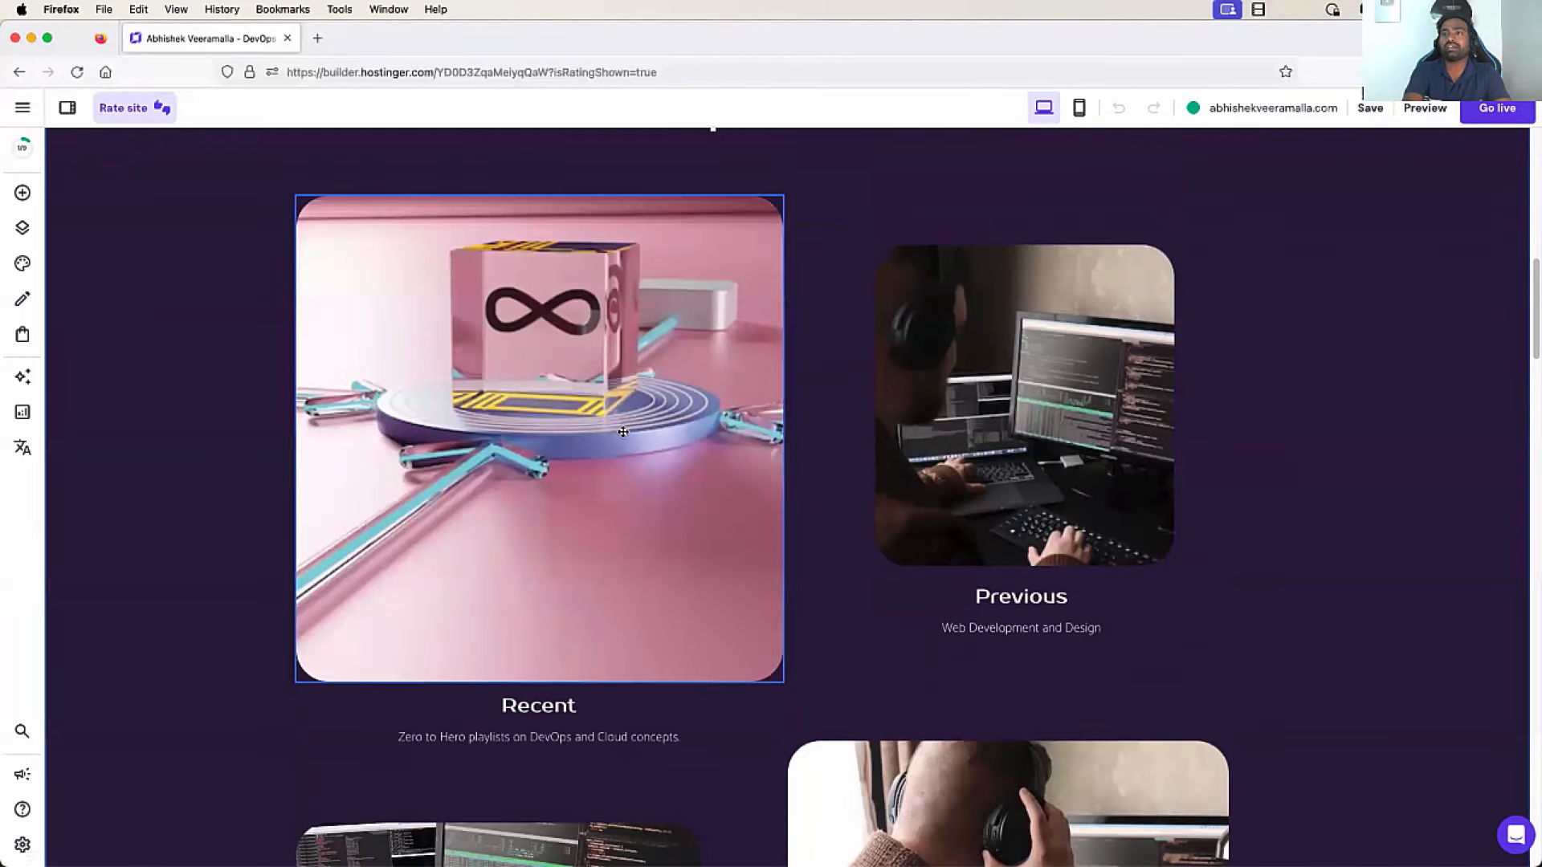
click(623, 432)
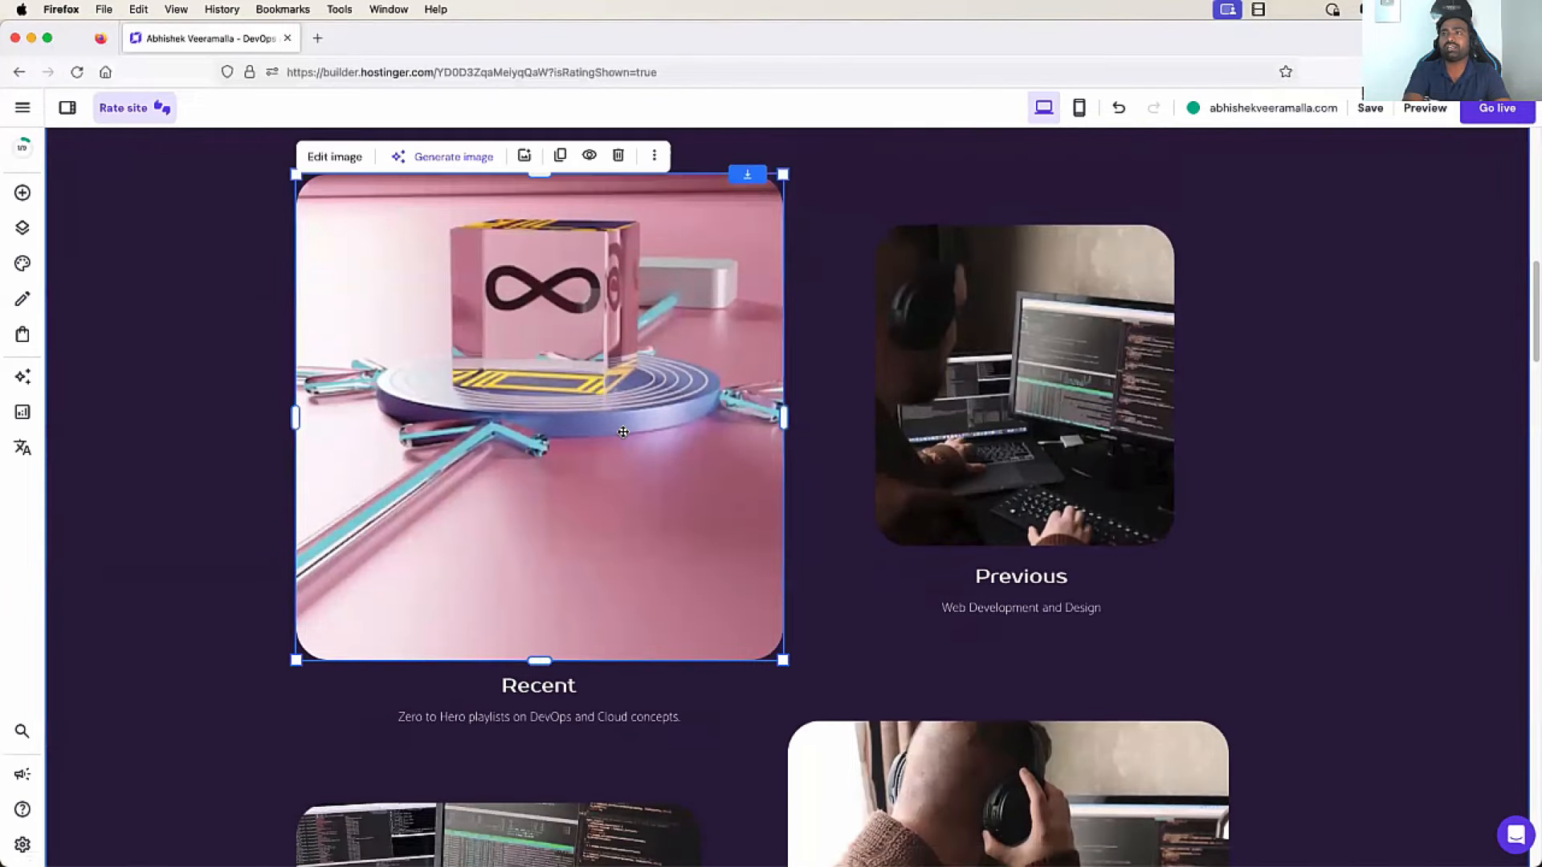
click(343, 156)
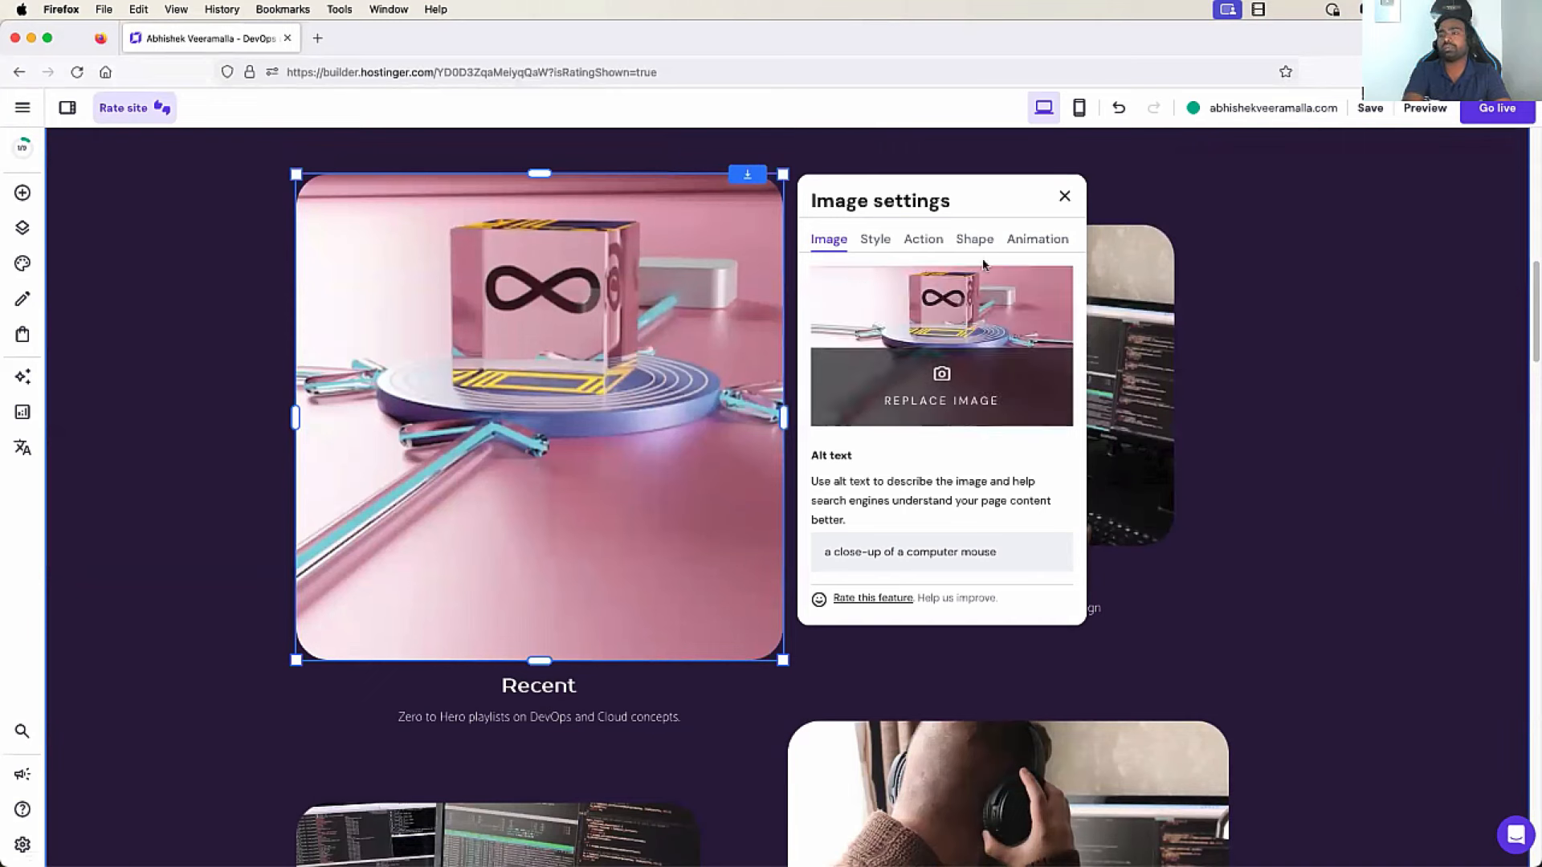
click(1064, 197)
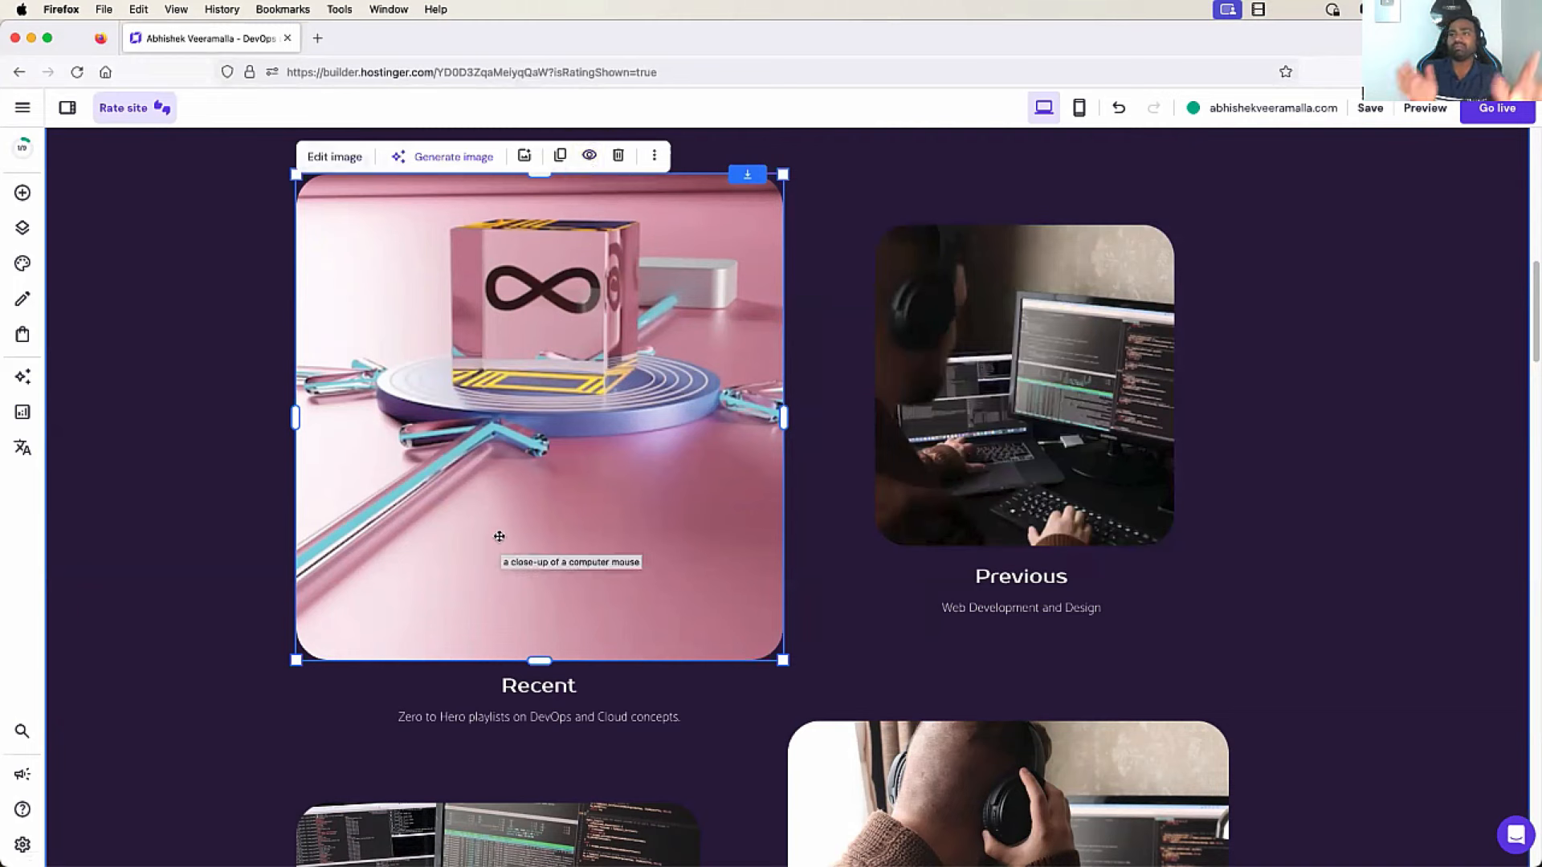
click(206, 551)
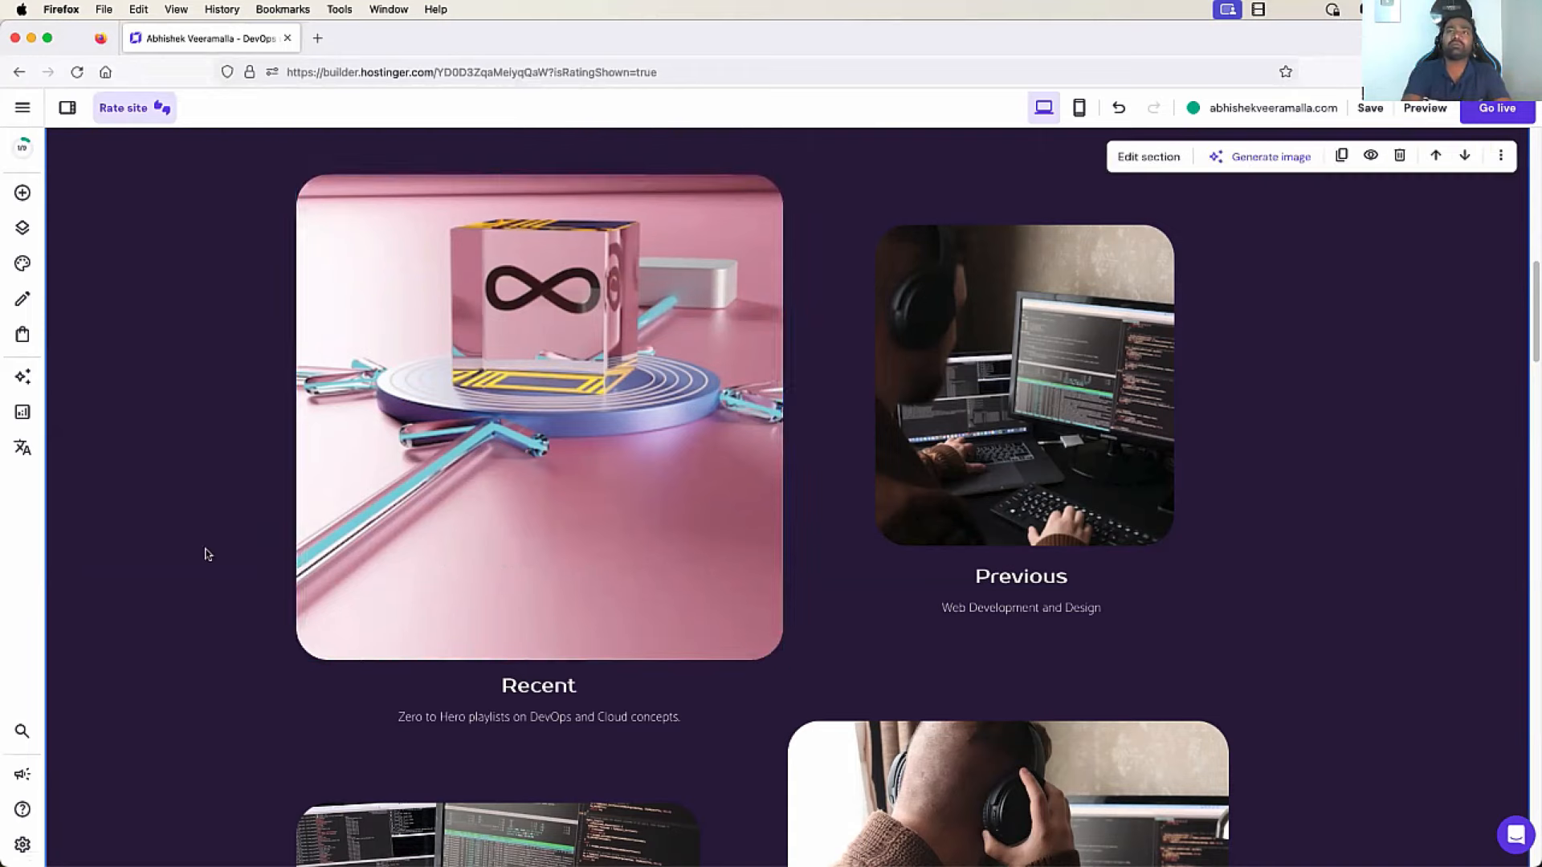
Look over the pictures and captions of the Recent, Previous, Other and Older projects in the DevOps and Cloud section
scroll(206, 554, up, 3)
scroll(206, 554, down, 5)
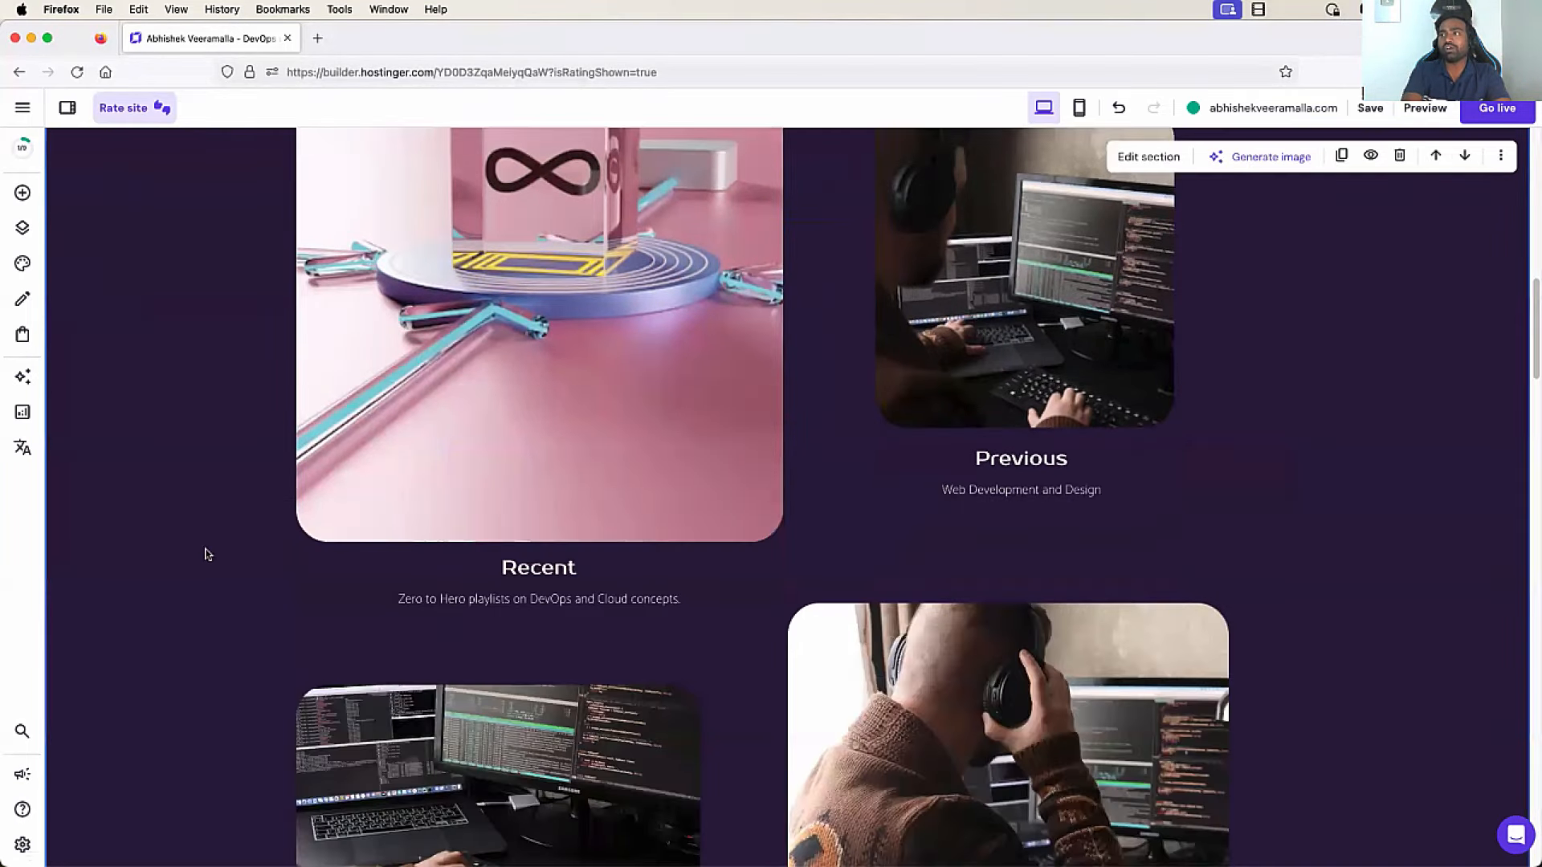
scroll(207, 554, down, 1)
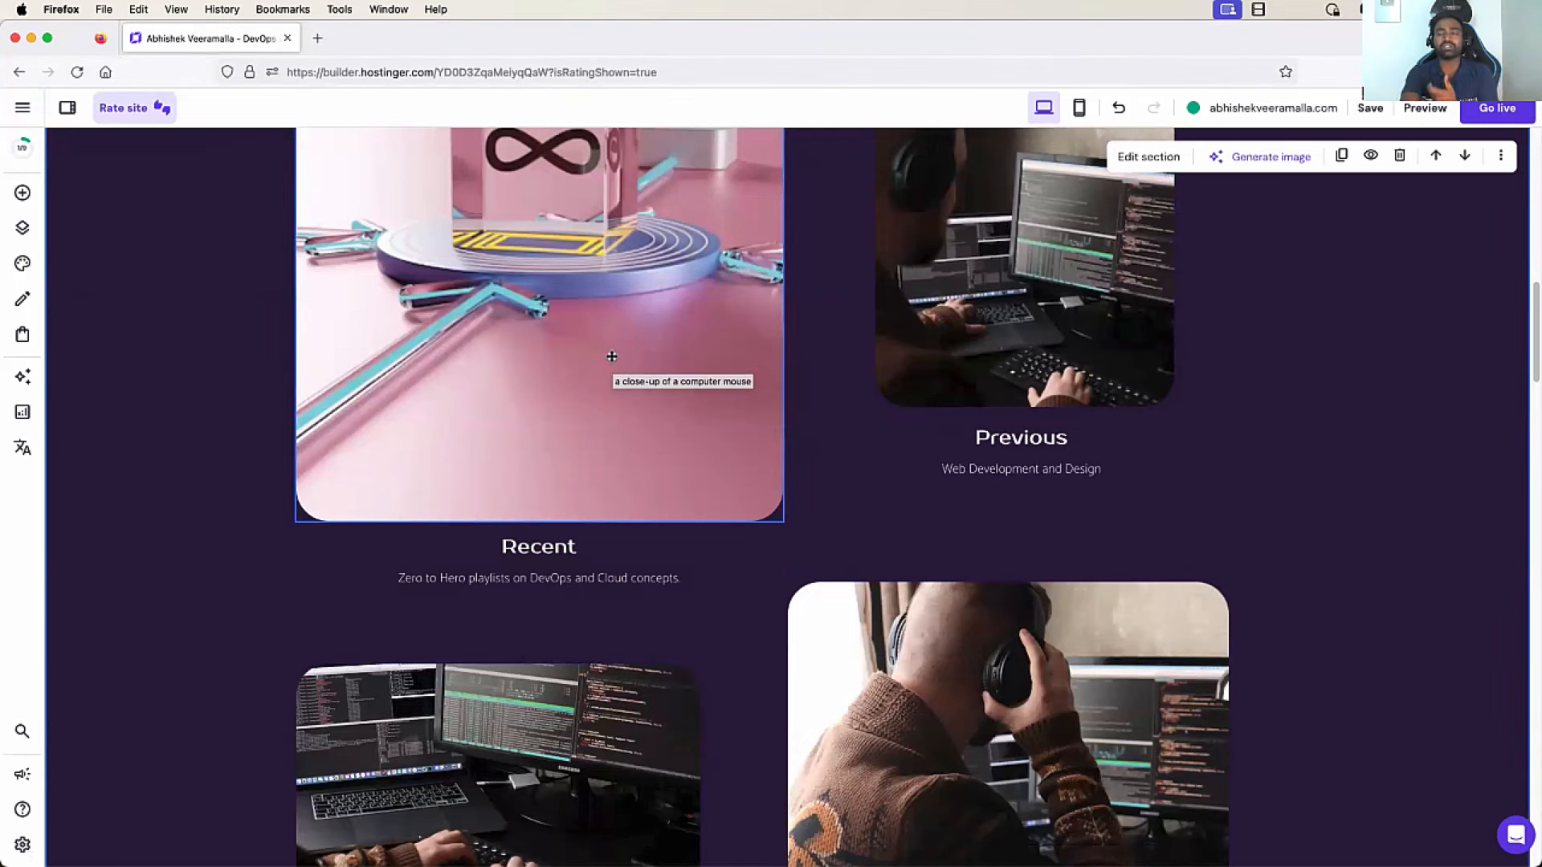
scroll(612, 356, down, 4)
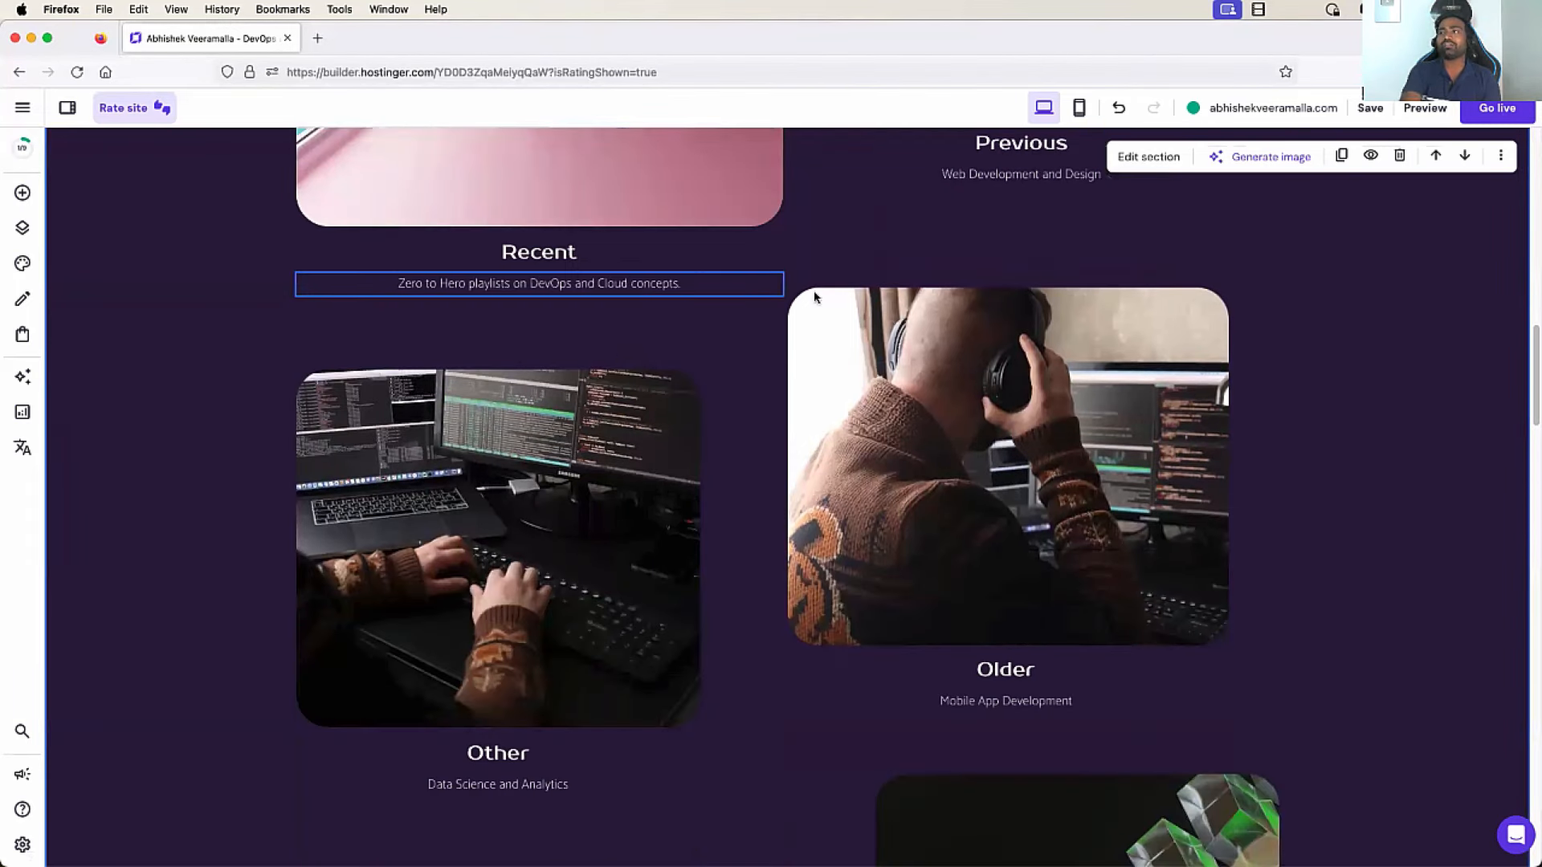
scroll(612, 357, down, 1)
scroll(984, 359, down, 1)
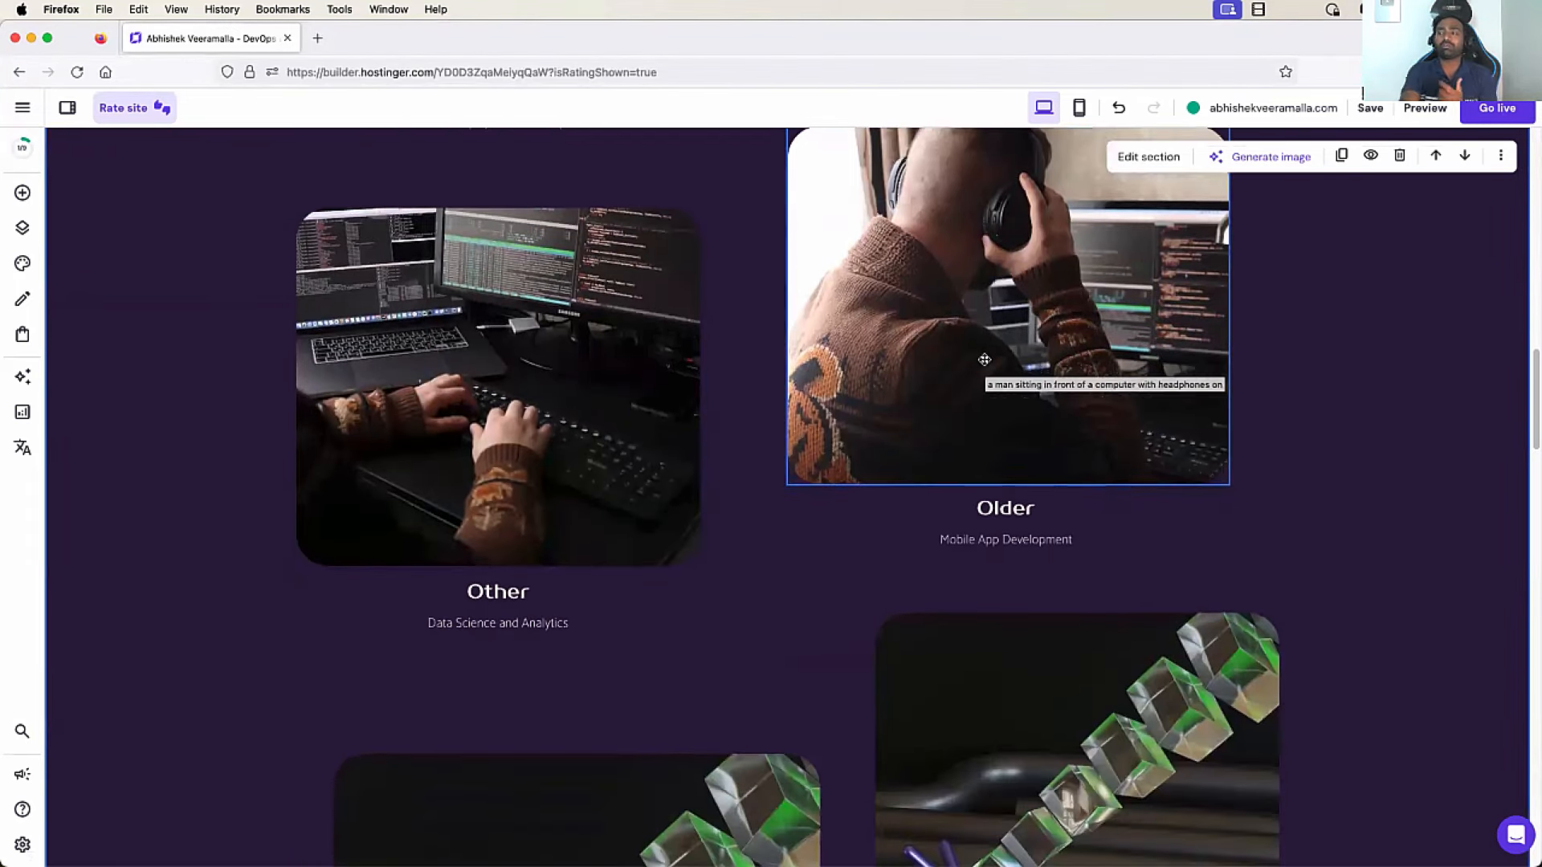
scroll(984, 359, up, 10)
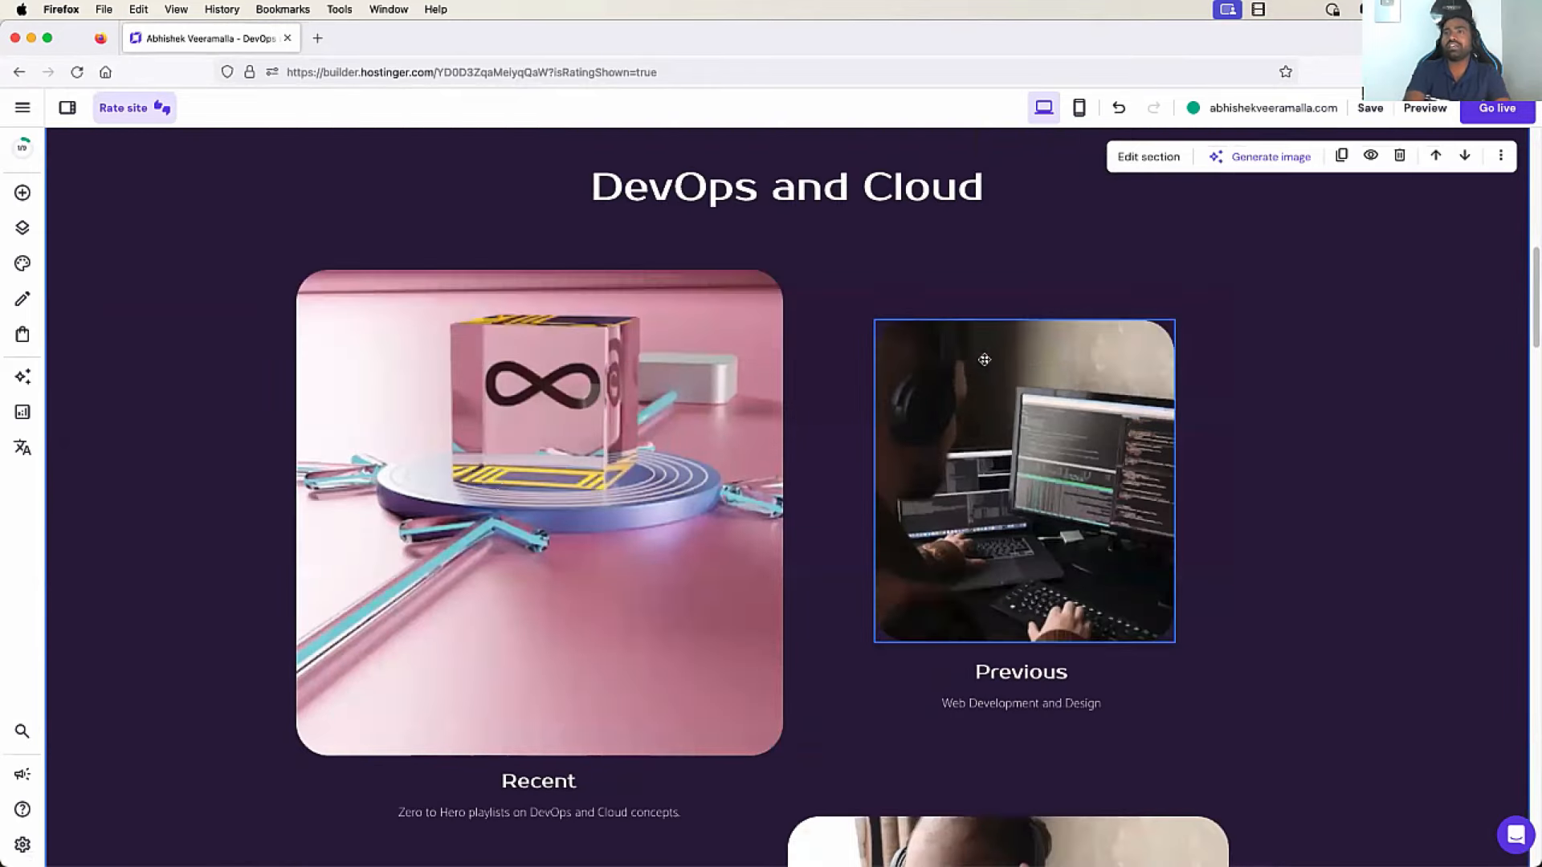
Replace the Recent project's picture in the DevOps and Cloud section with Latest-video.png, uploaded from the portfolio folder in Downloads
scroll(1036, 483, down, 3)
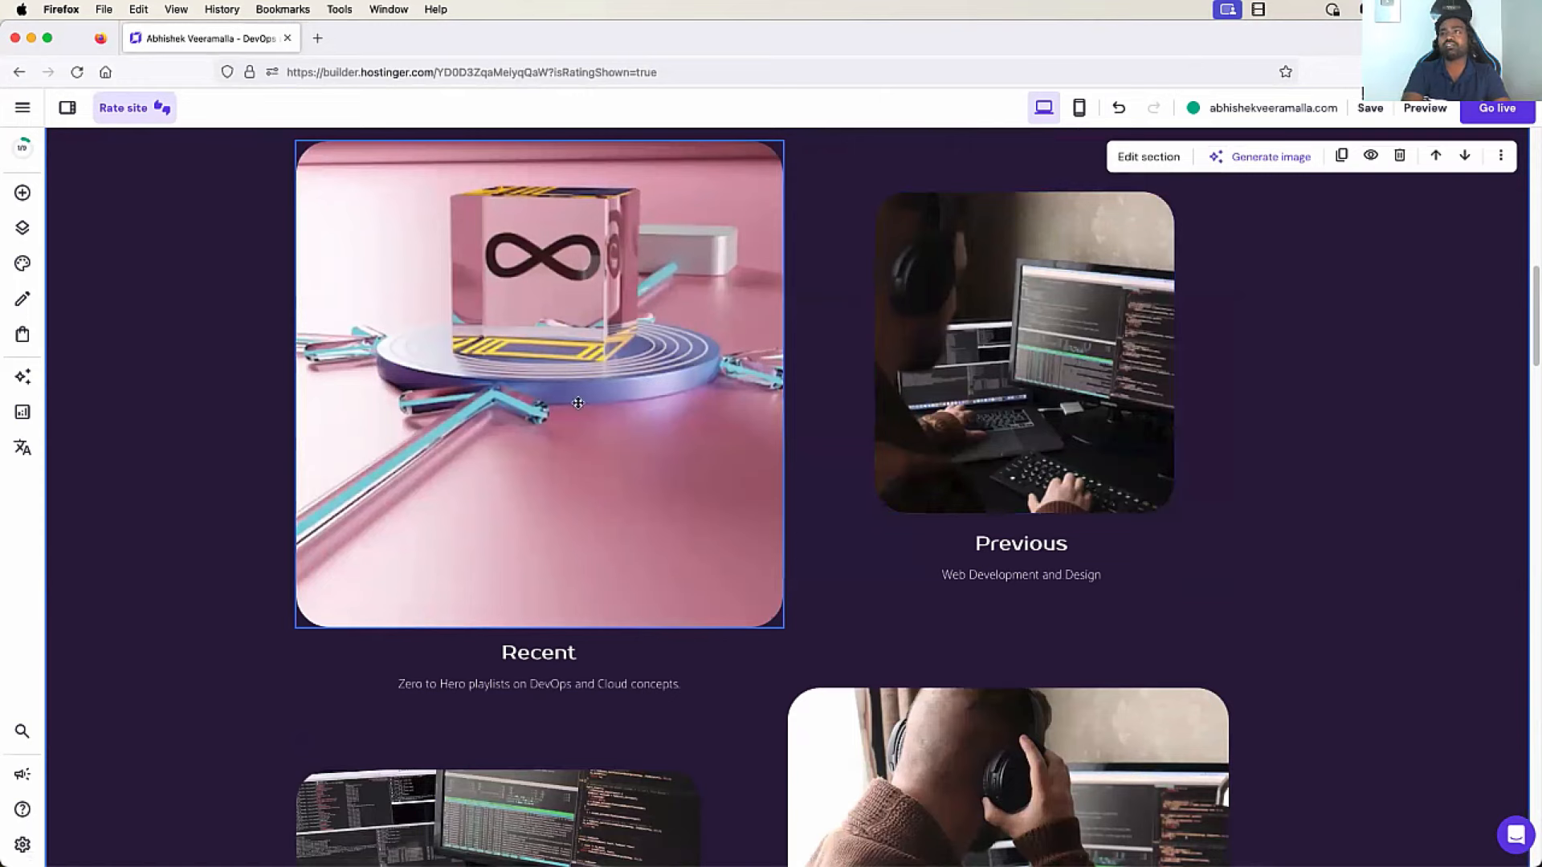
scroll(575, 509, up, 1)
click(575, 373)
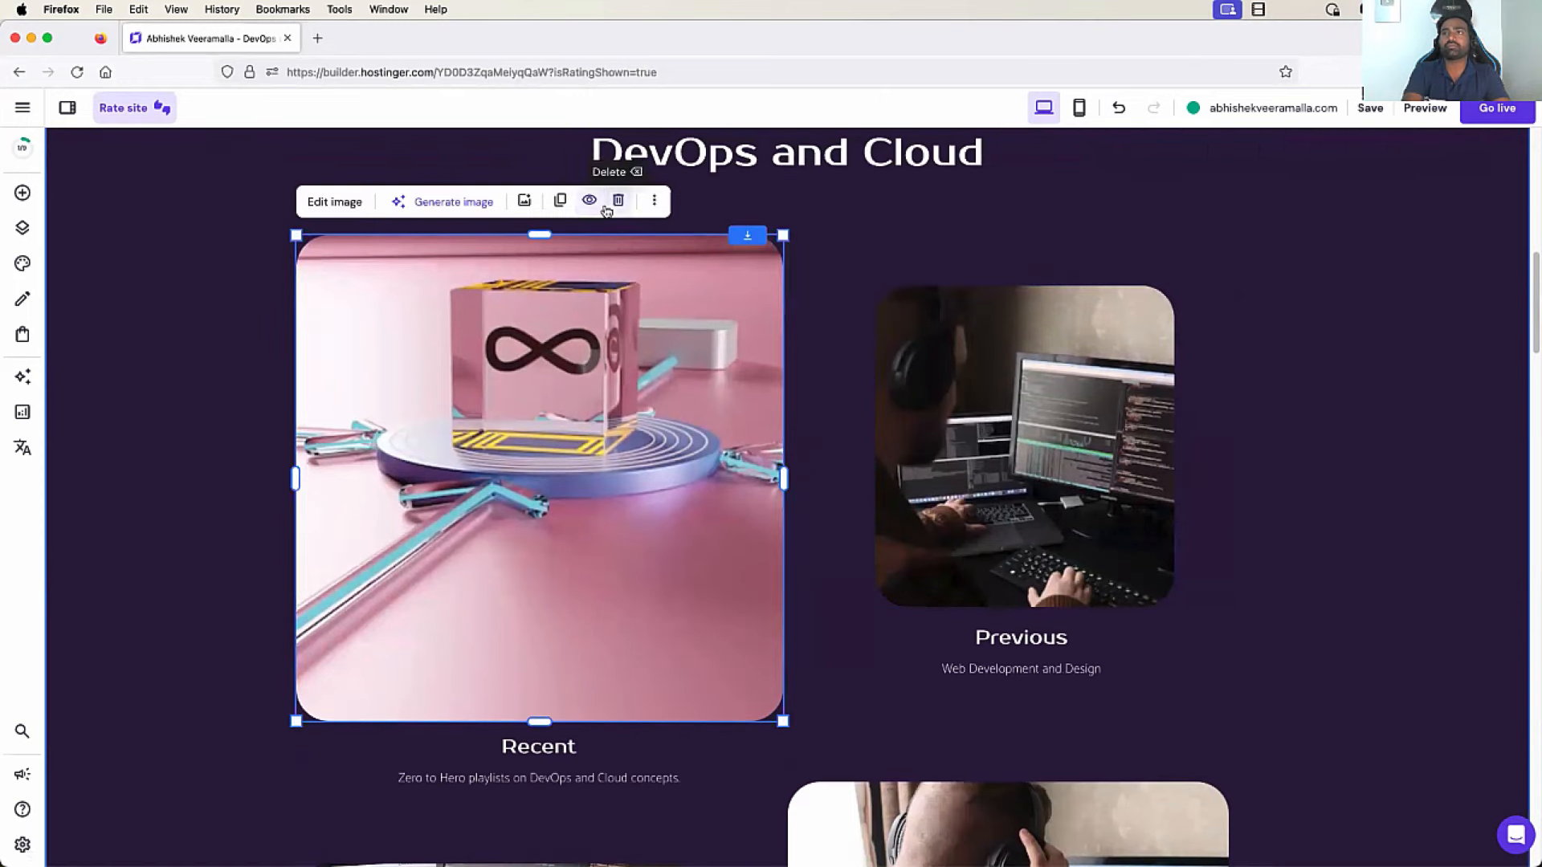
click(523, 202)
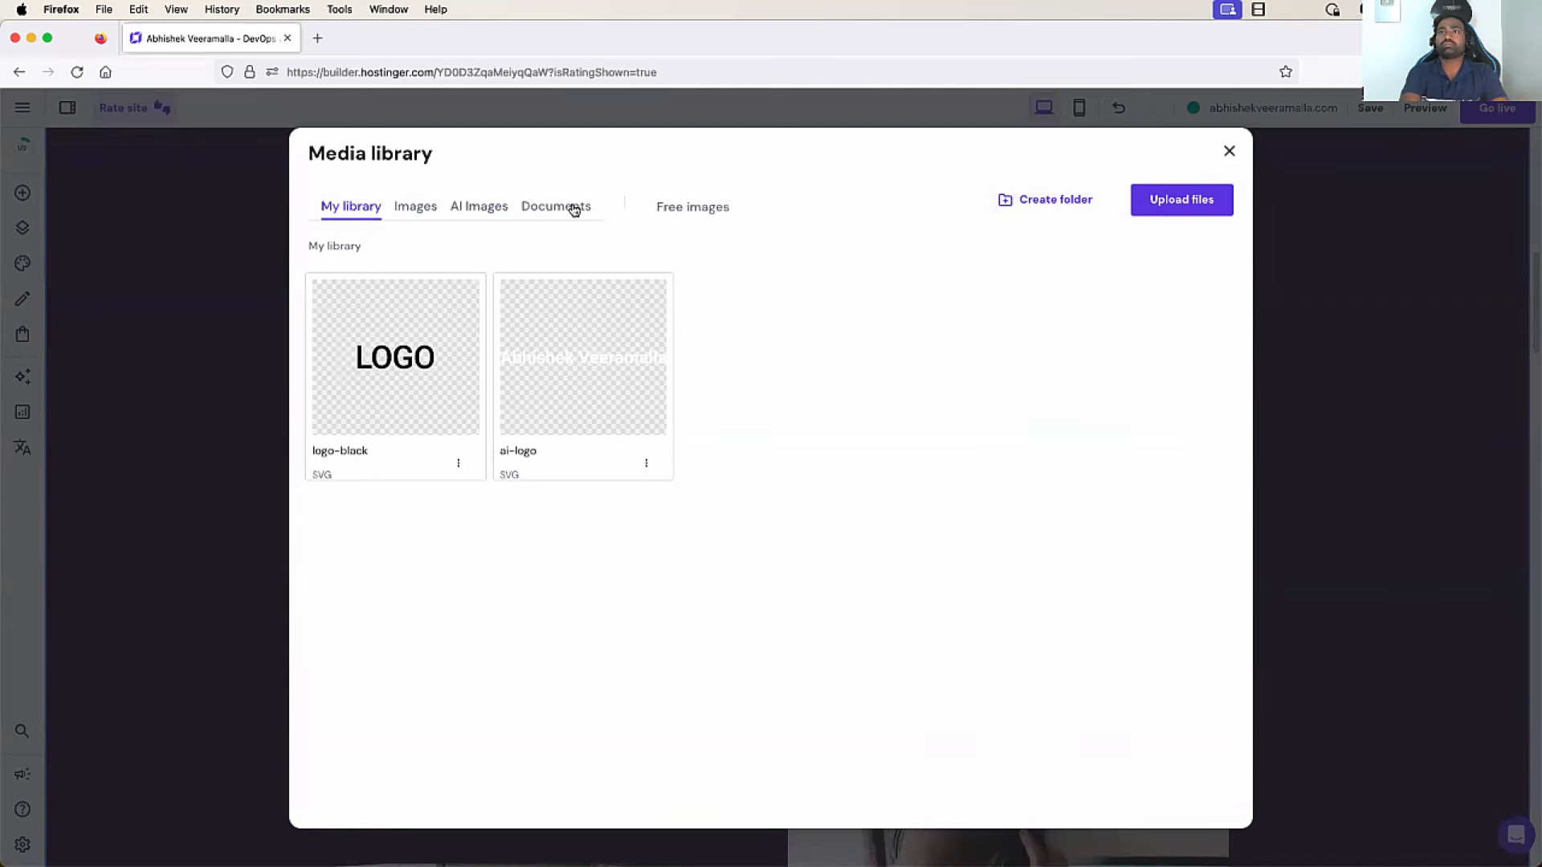
click(1199, 207)
click(522, 239)
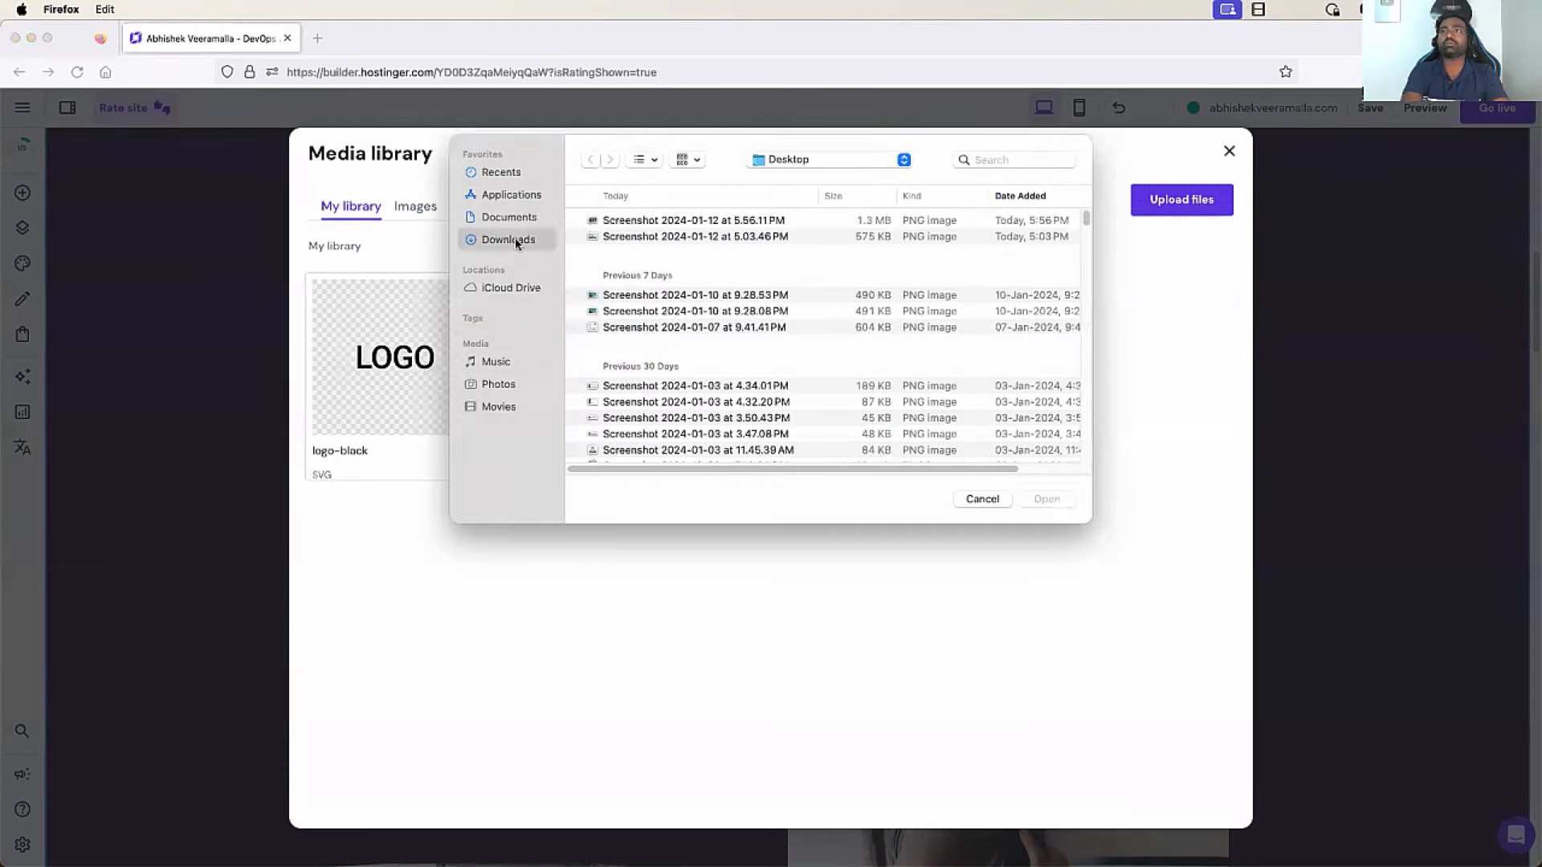
double_click(627, 265)
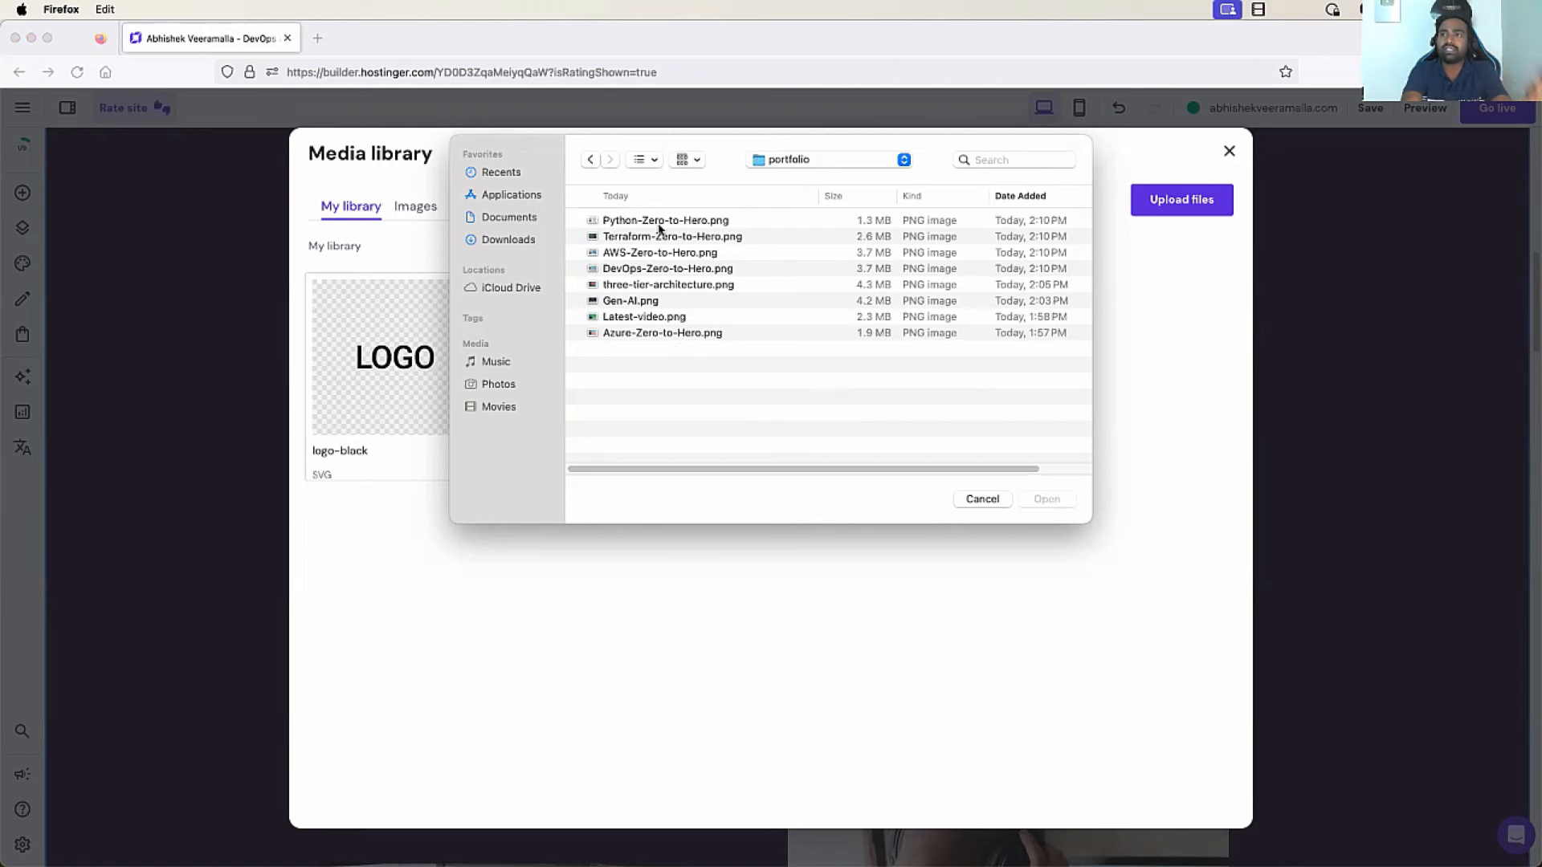
click(650, 321)
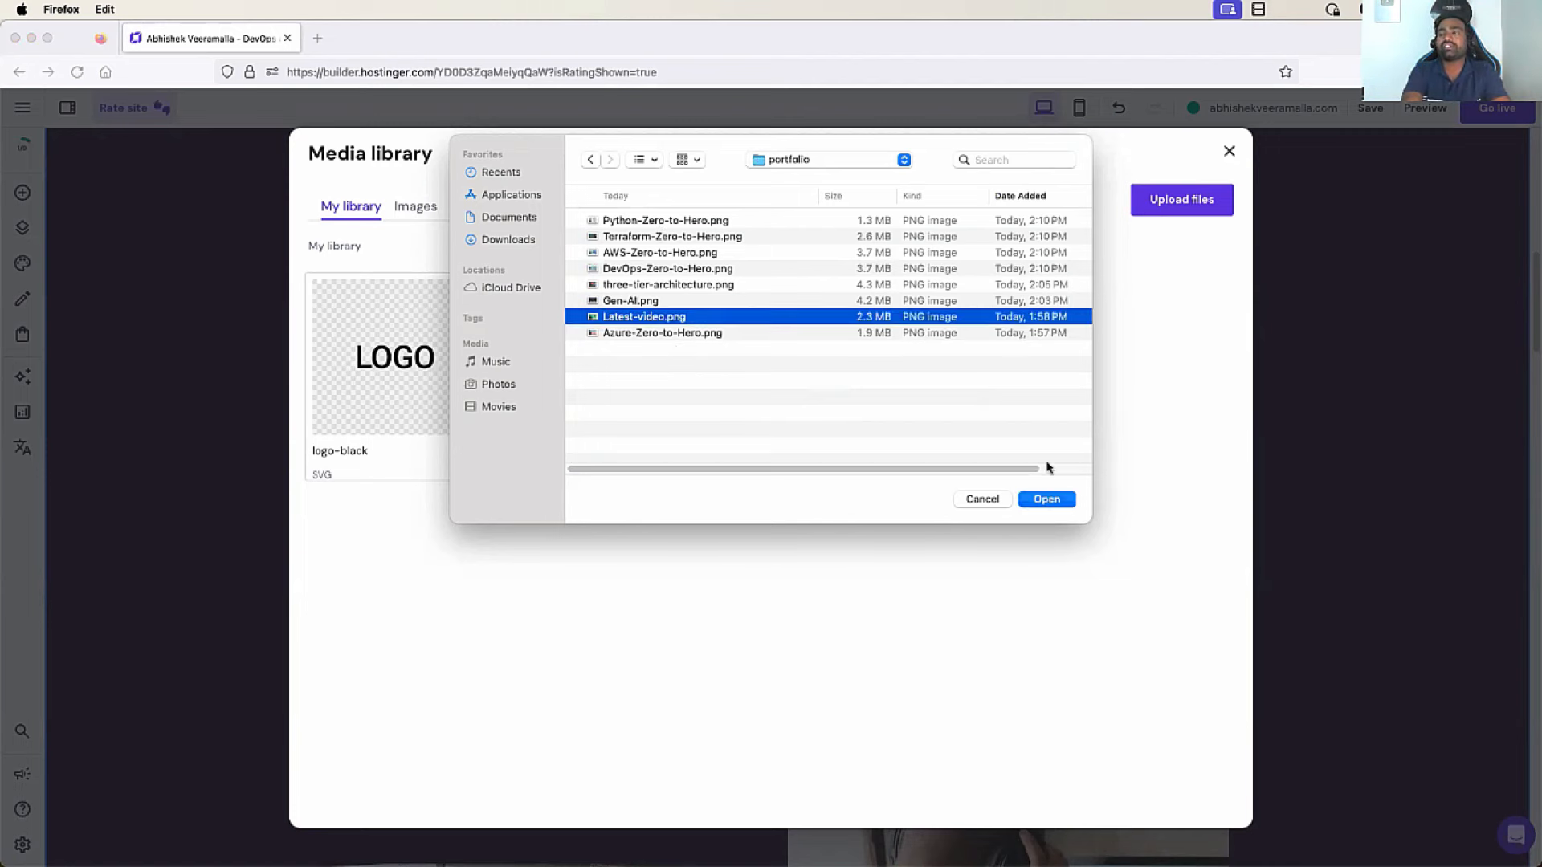
click(1047, 498)
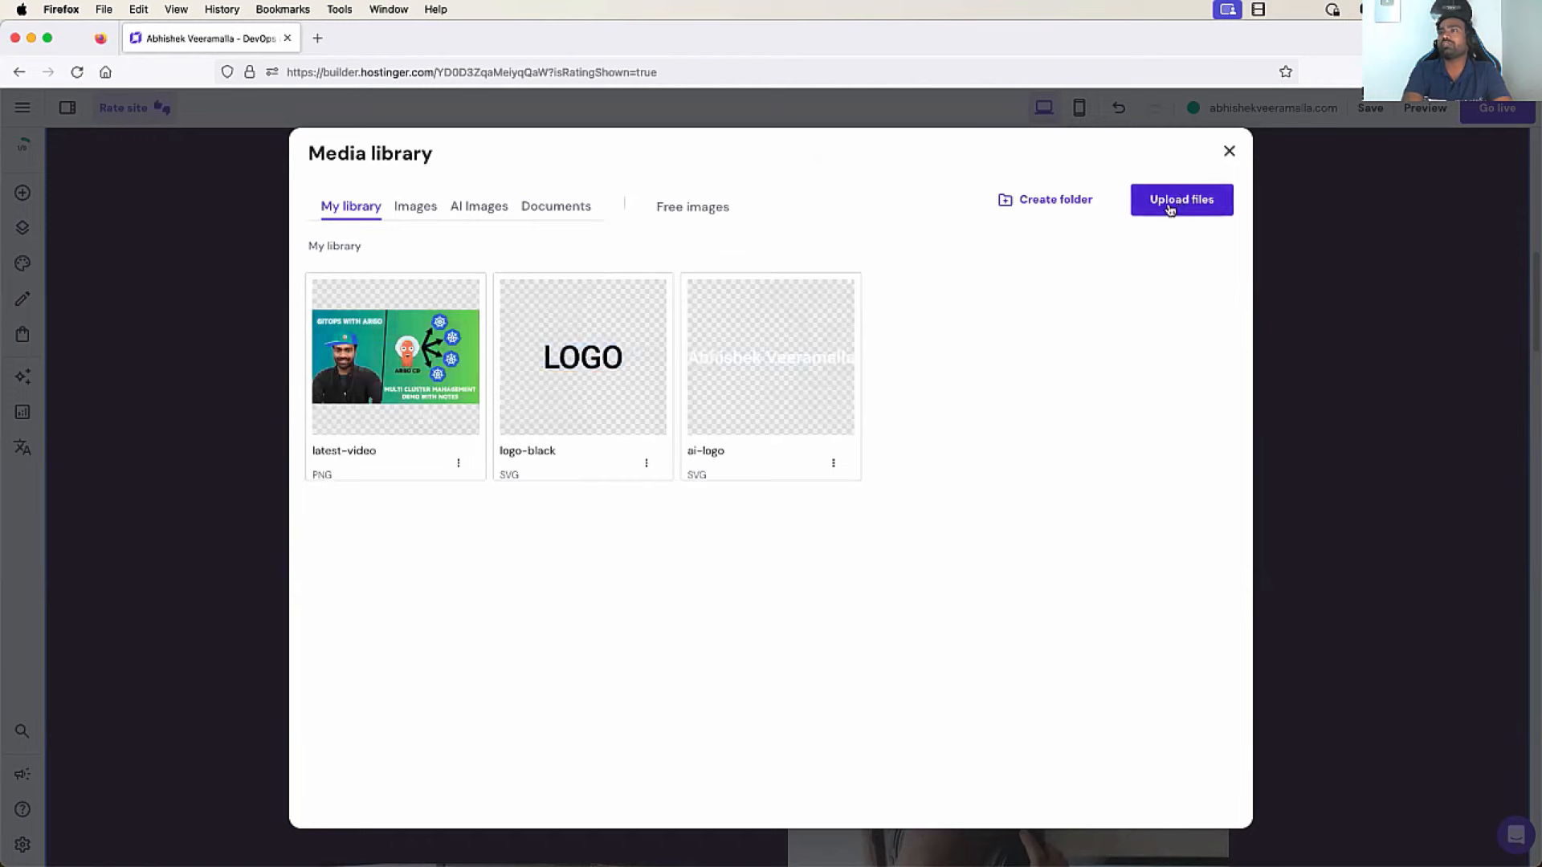
click(436, 366)
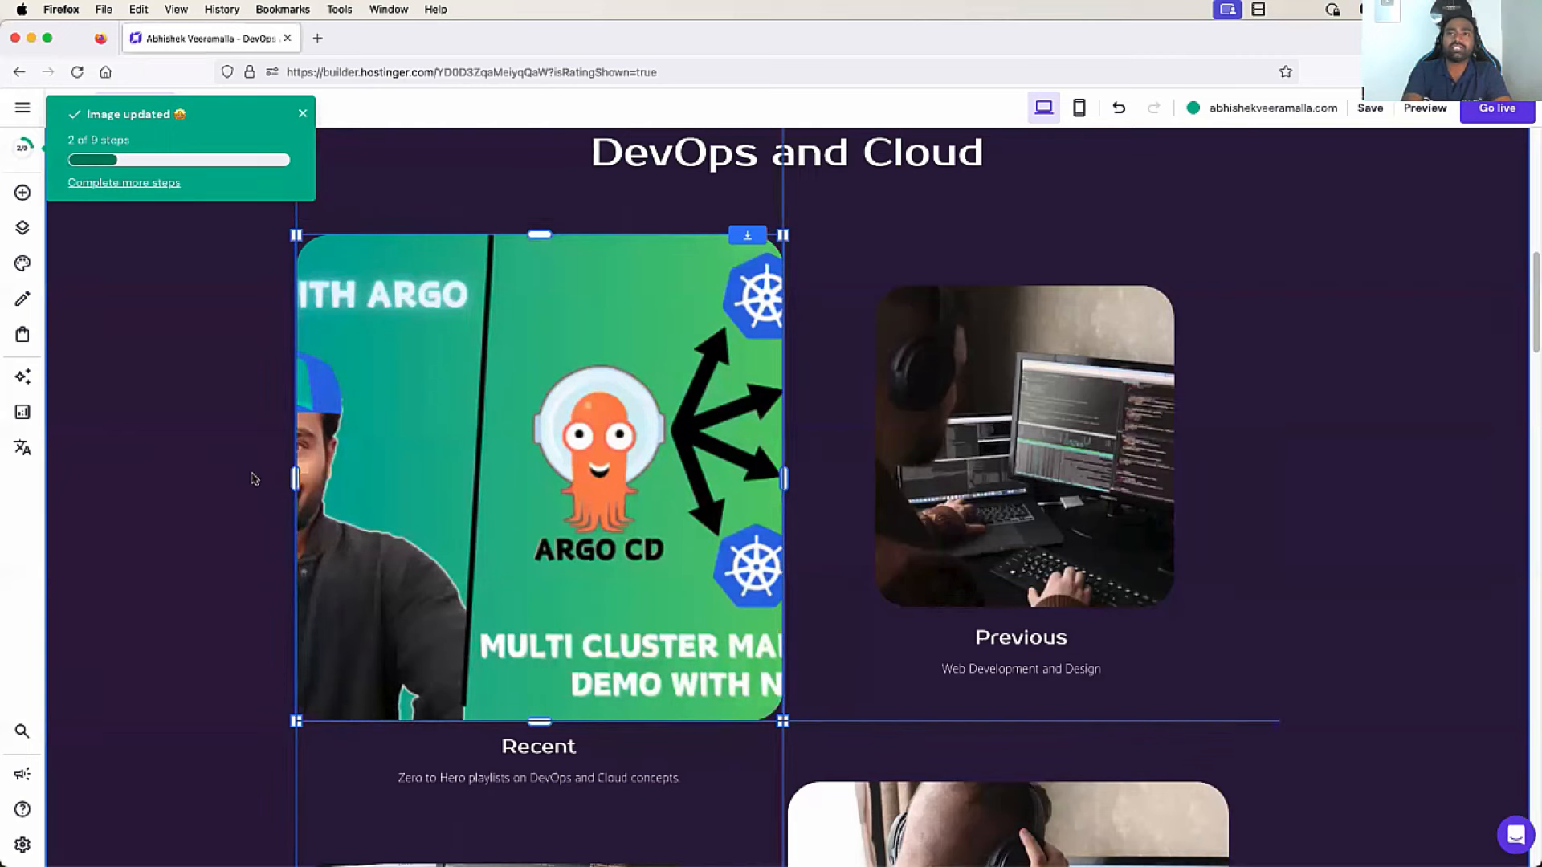
Shrink the Recent project's new picture, then widen it until it ends just short of the Previous project's picture
drag(782, 722, 680, 619)
drag(681, 423, 833, 429)
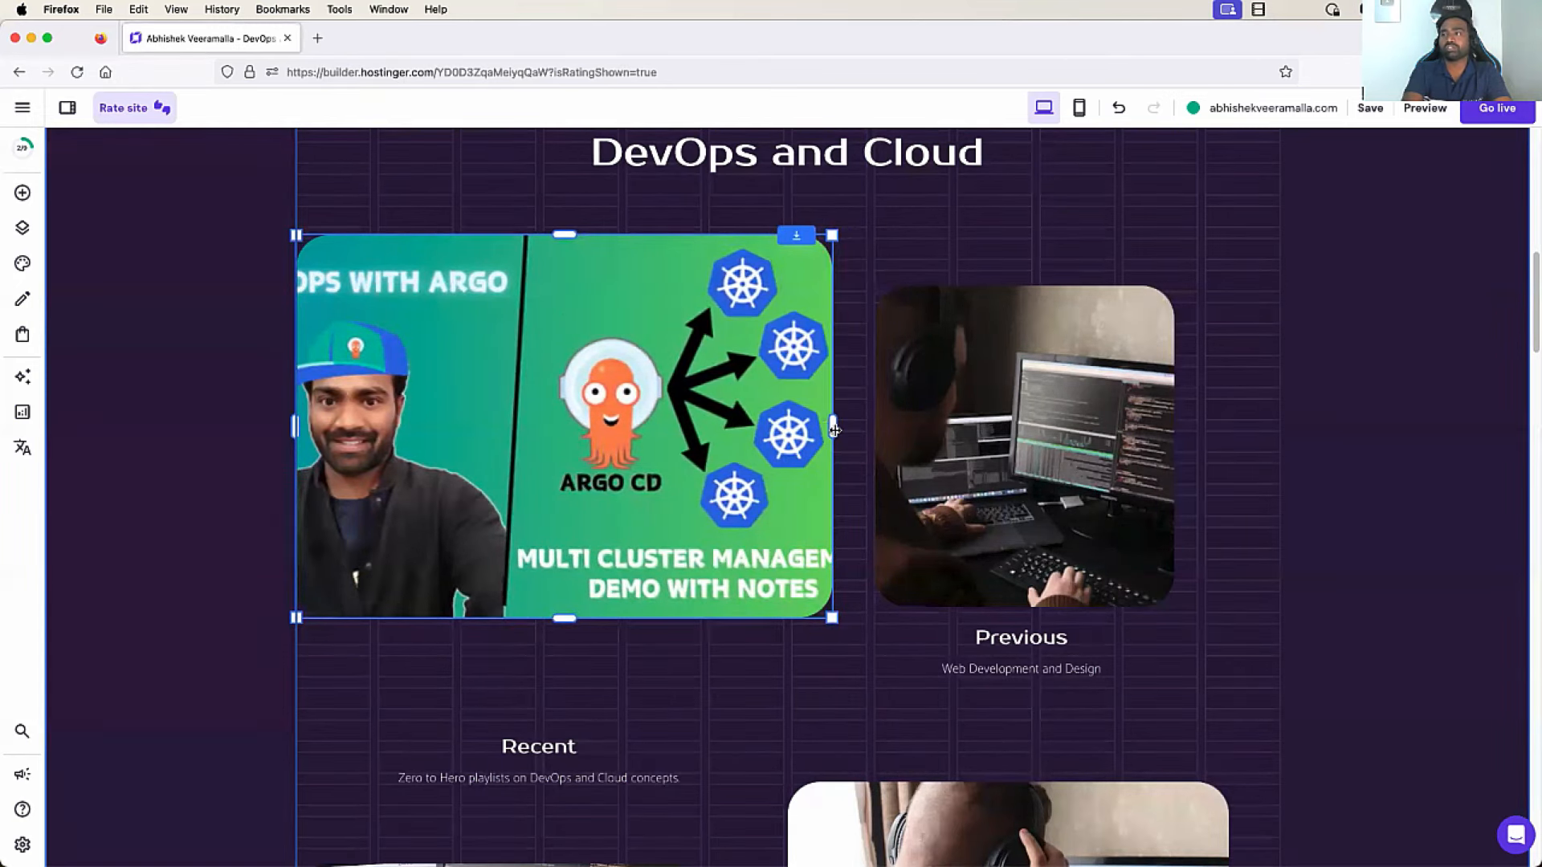
click(1293, 431)
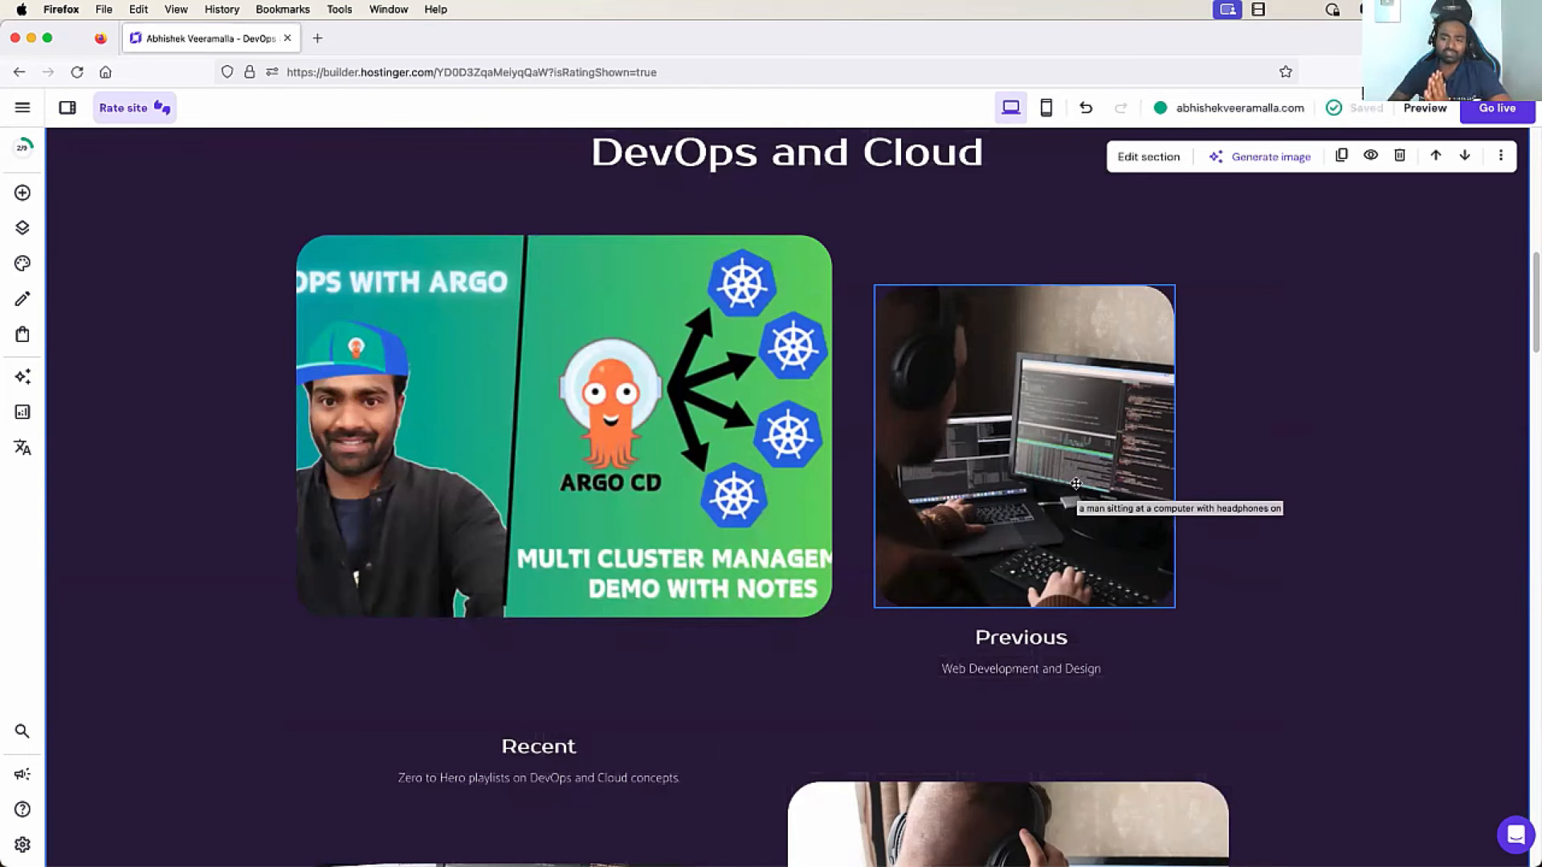
Replace the Previous project's picture with three-tier-architecture.png, uploaded from the portfolio folder, and widen it to show the full THREE TIER ARCHITECTURE title
scroll(1076, 484, up, 4)
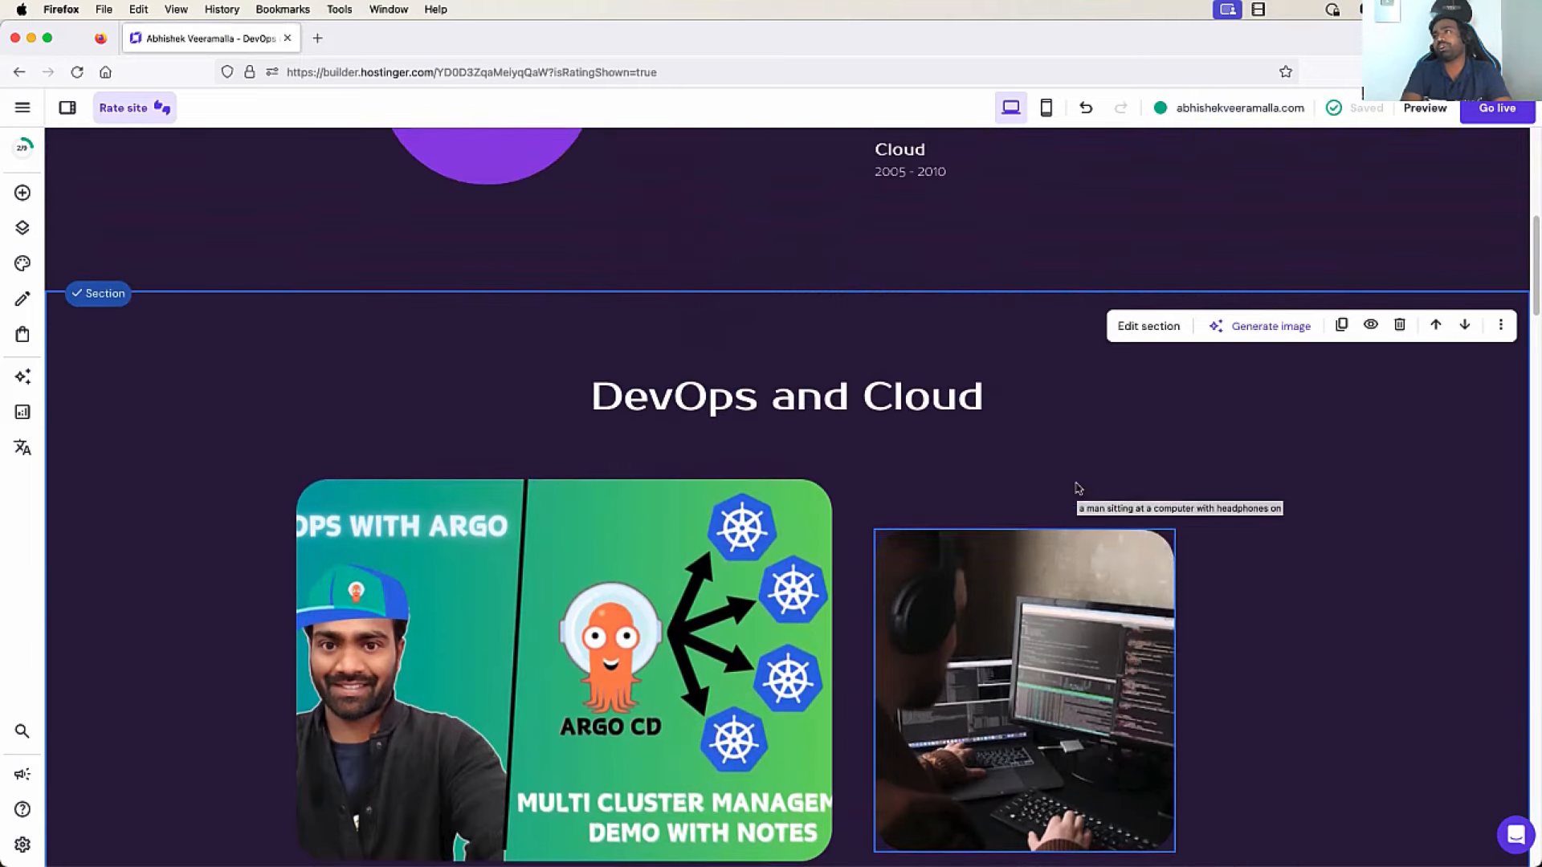
scroll(1078, 489, down, 3)
scroll(1083, 638, down, 1)
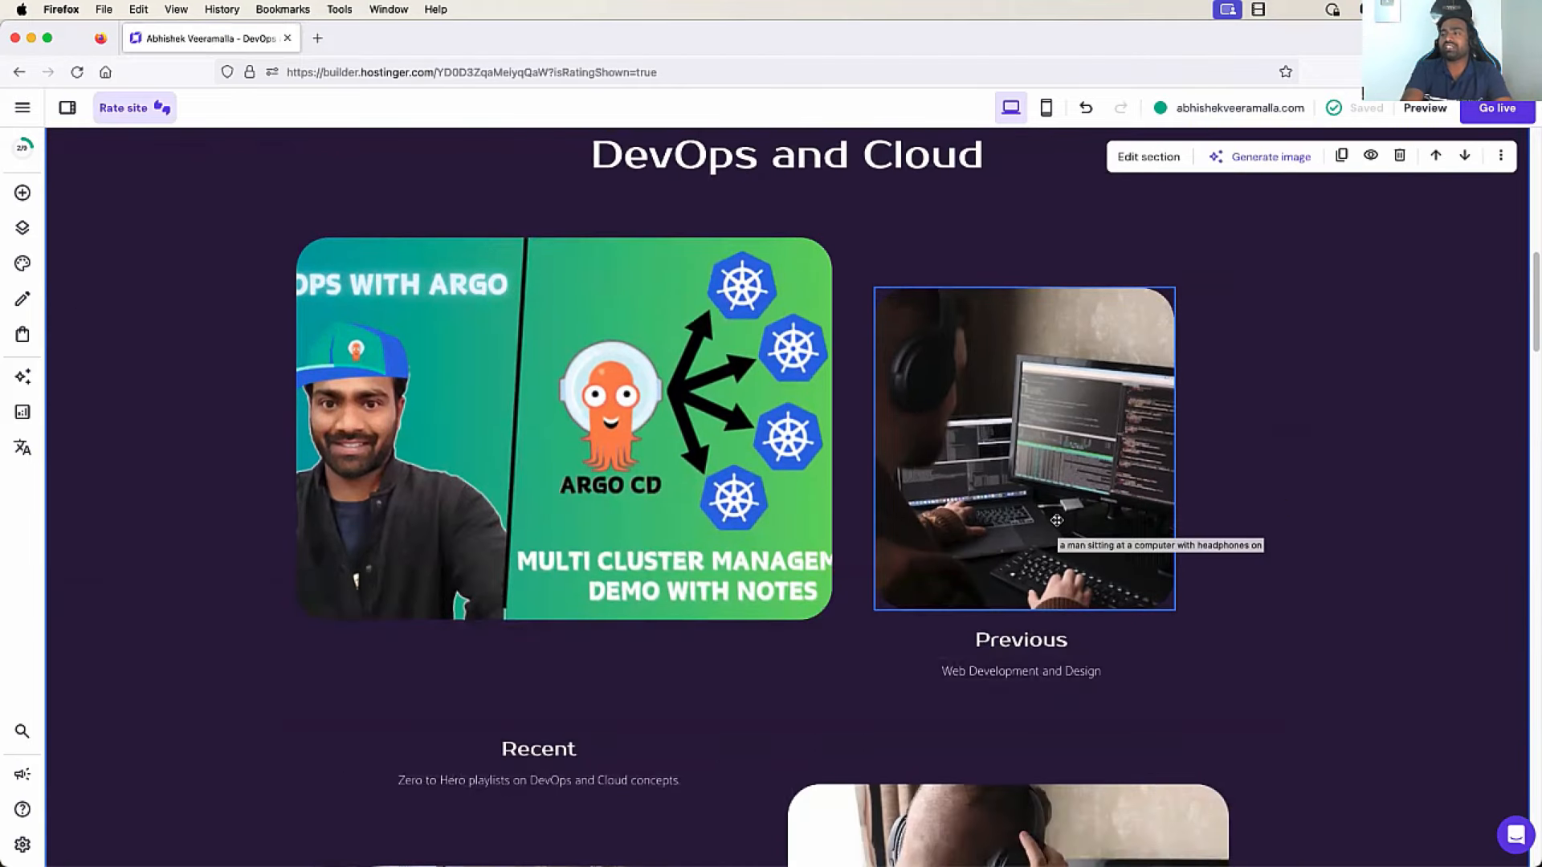
click(1054, 521)
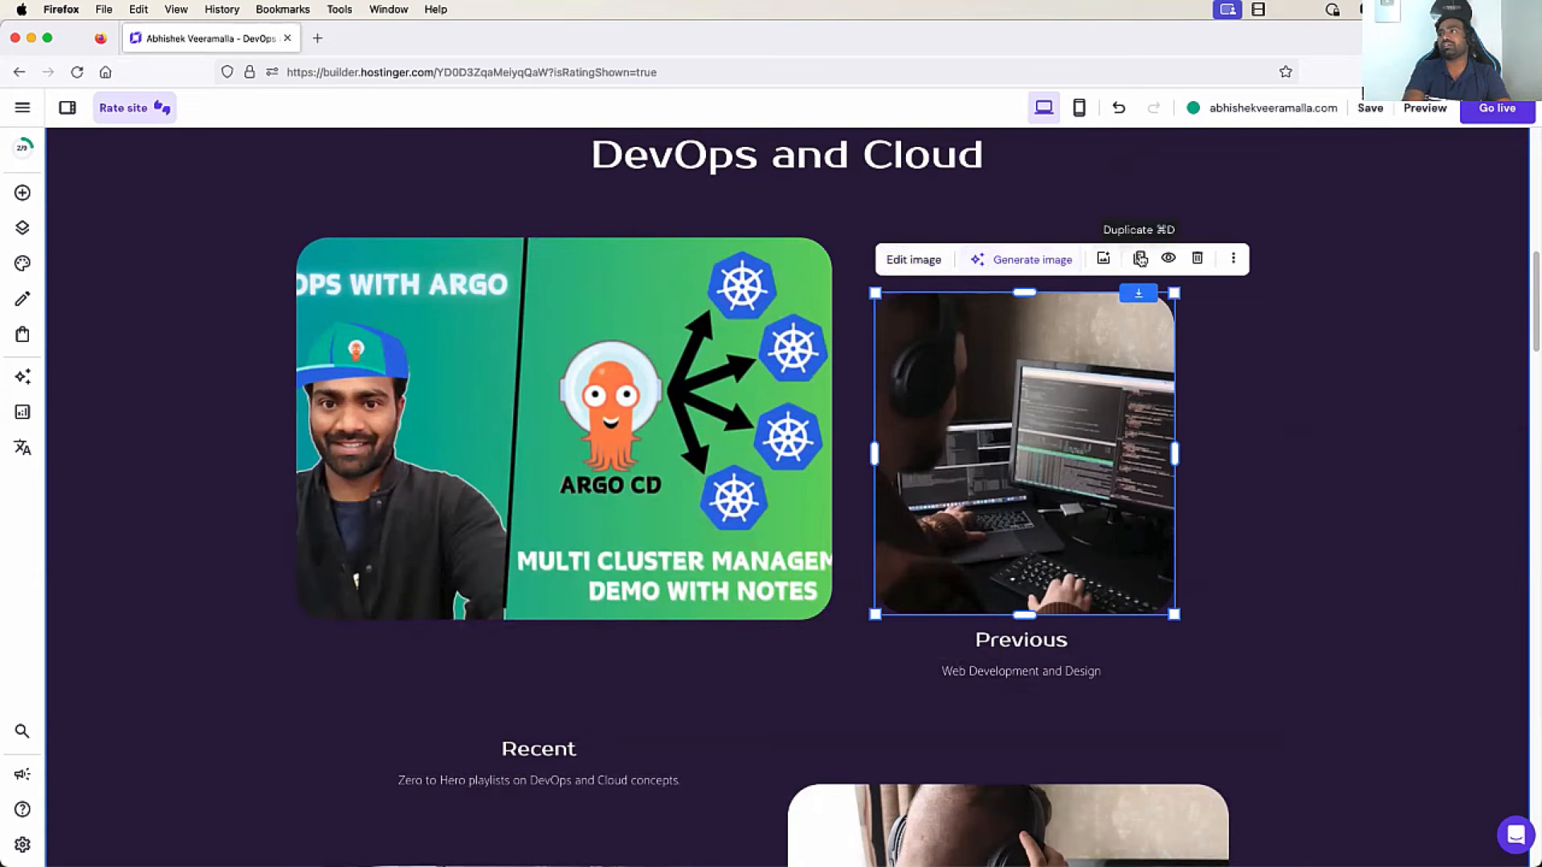
click(1103, 257)
mouse_move(749, 333)
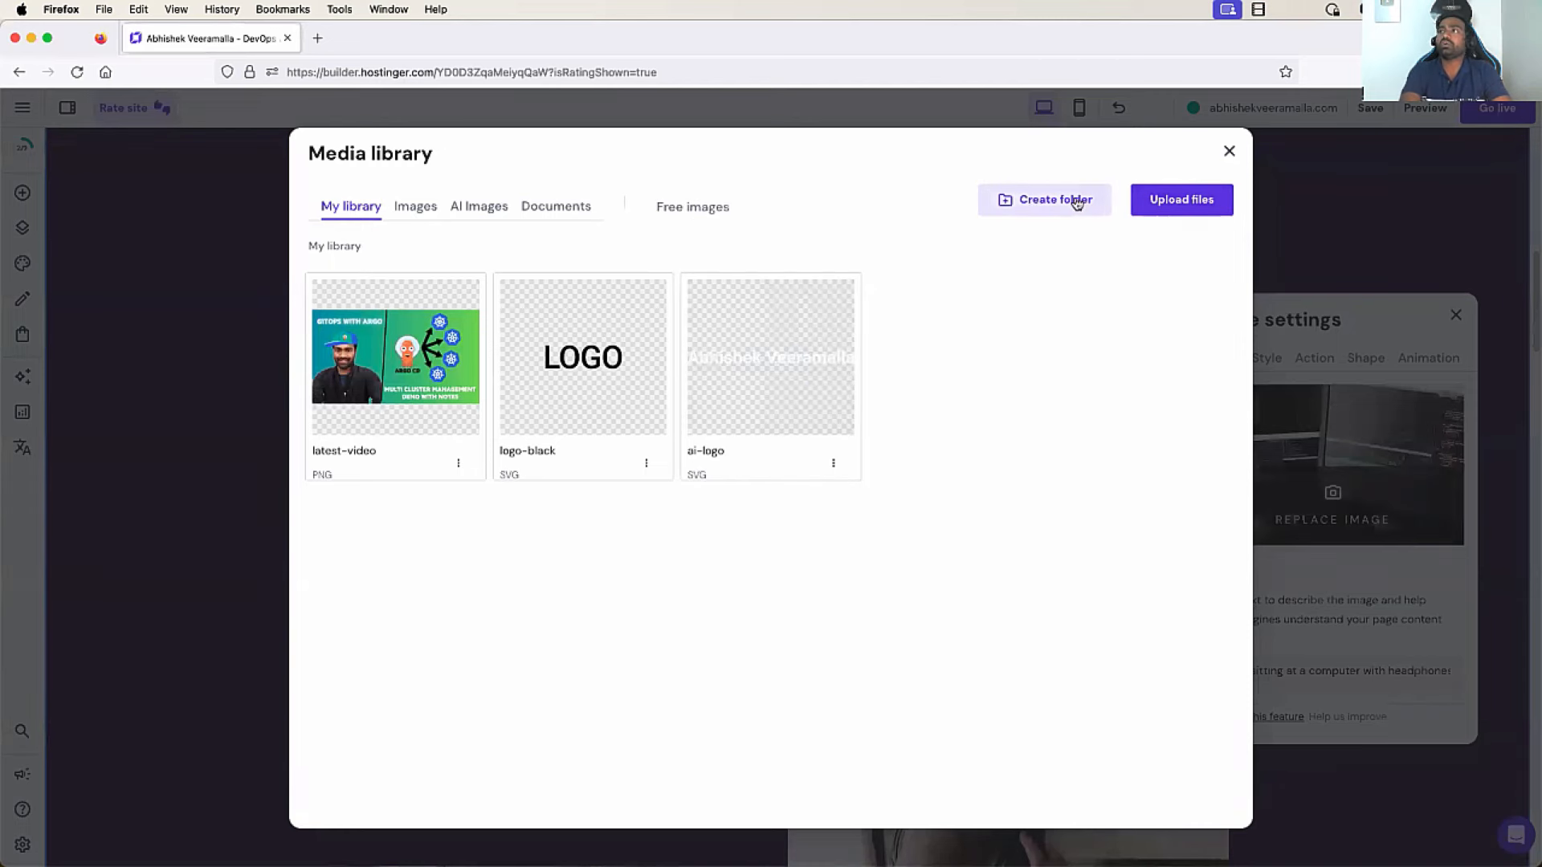
click(1214, 194)
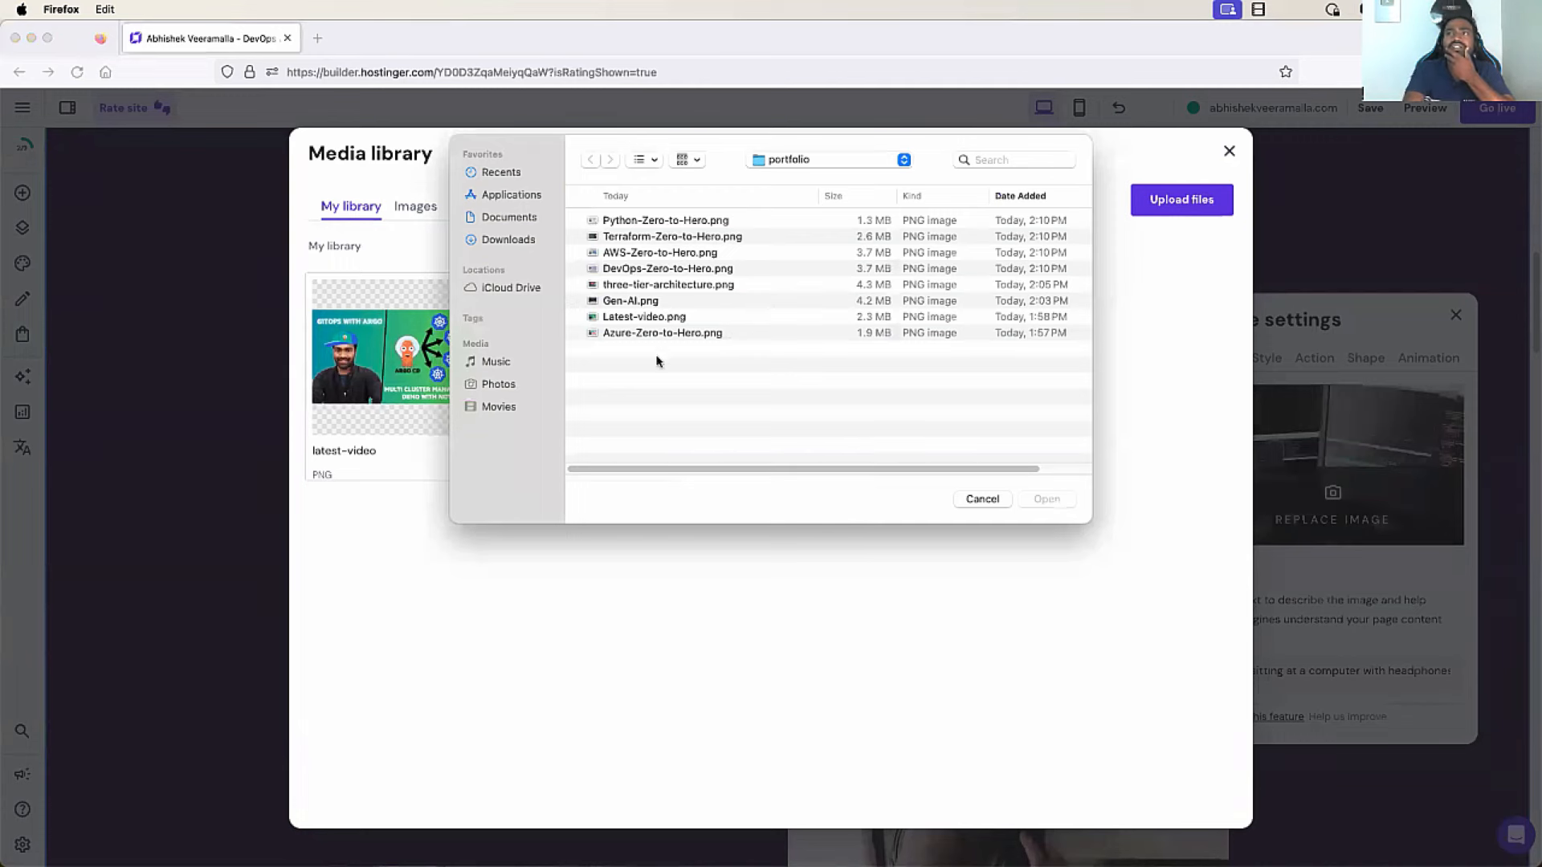
click(637, 287)
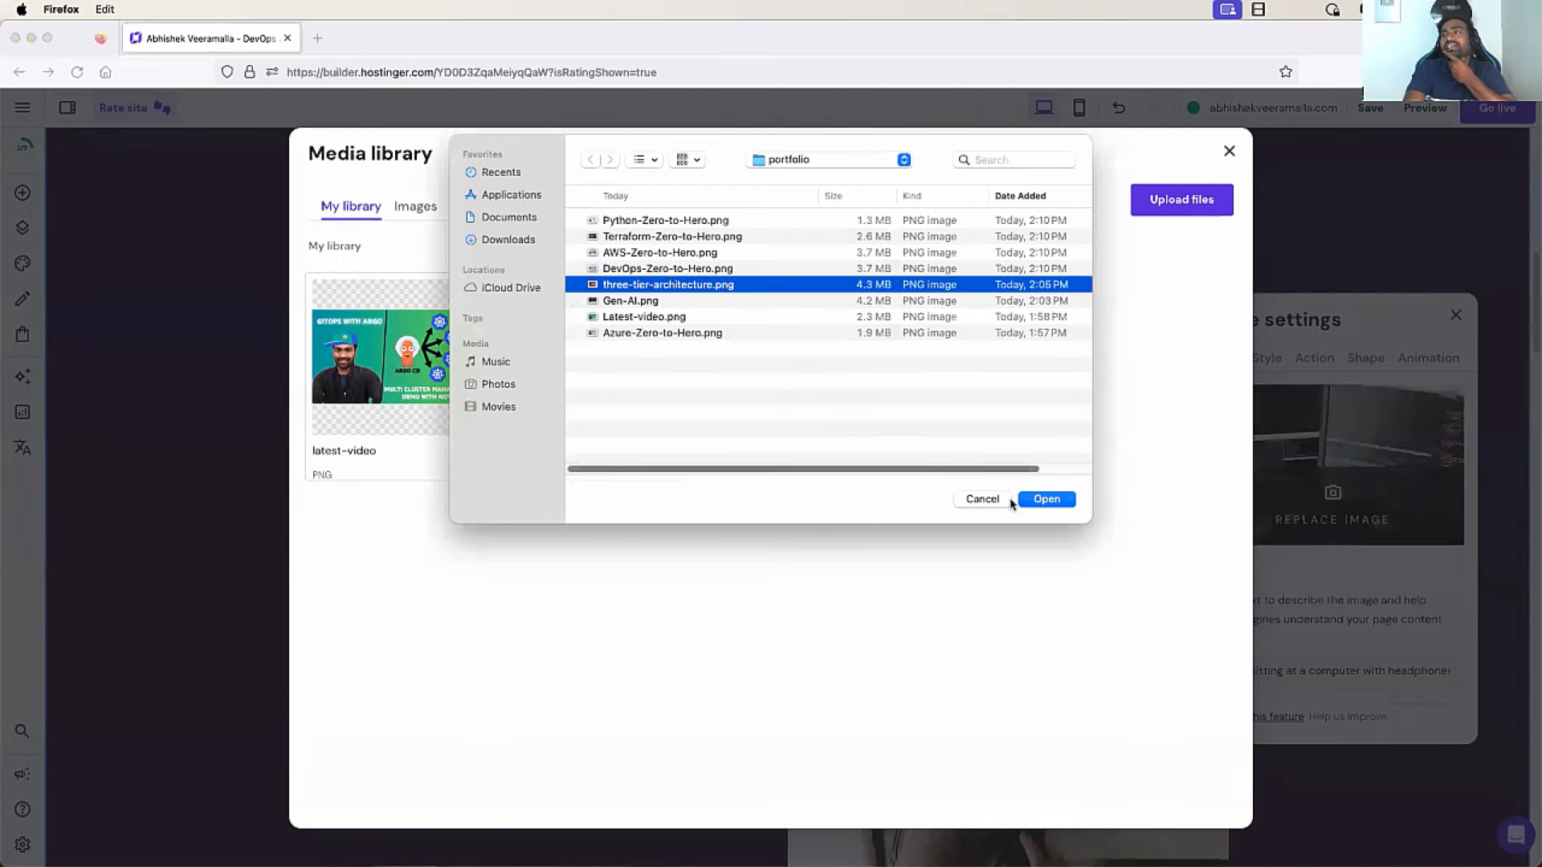
click(1046, 498)
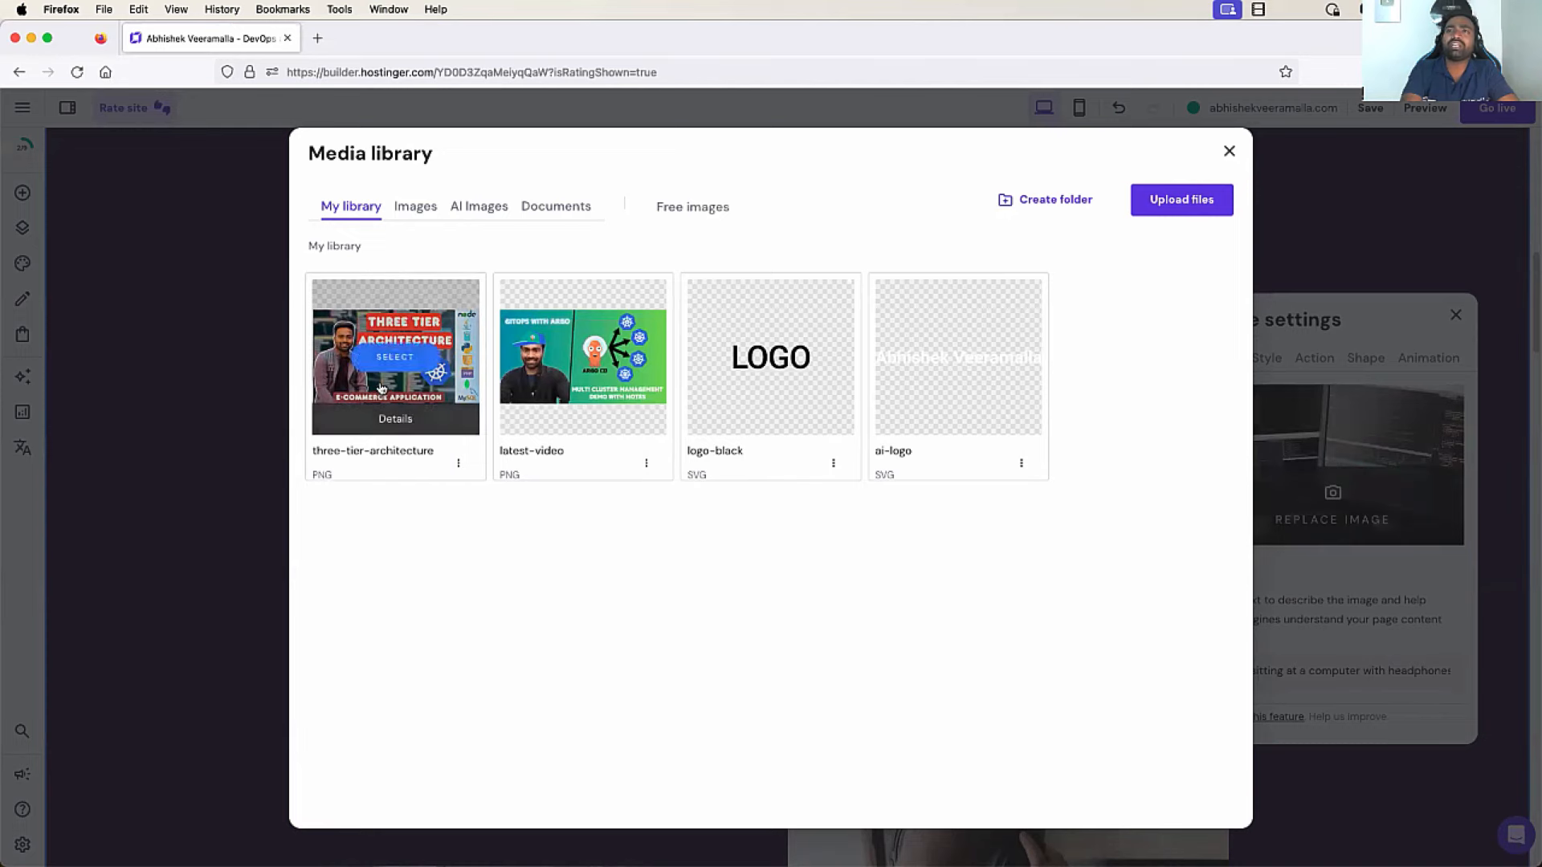
click(225, 532)
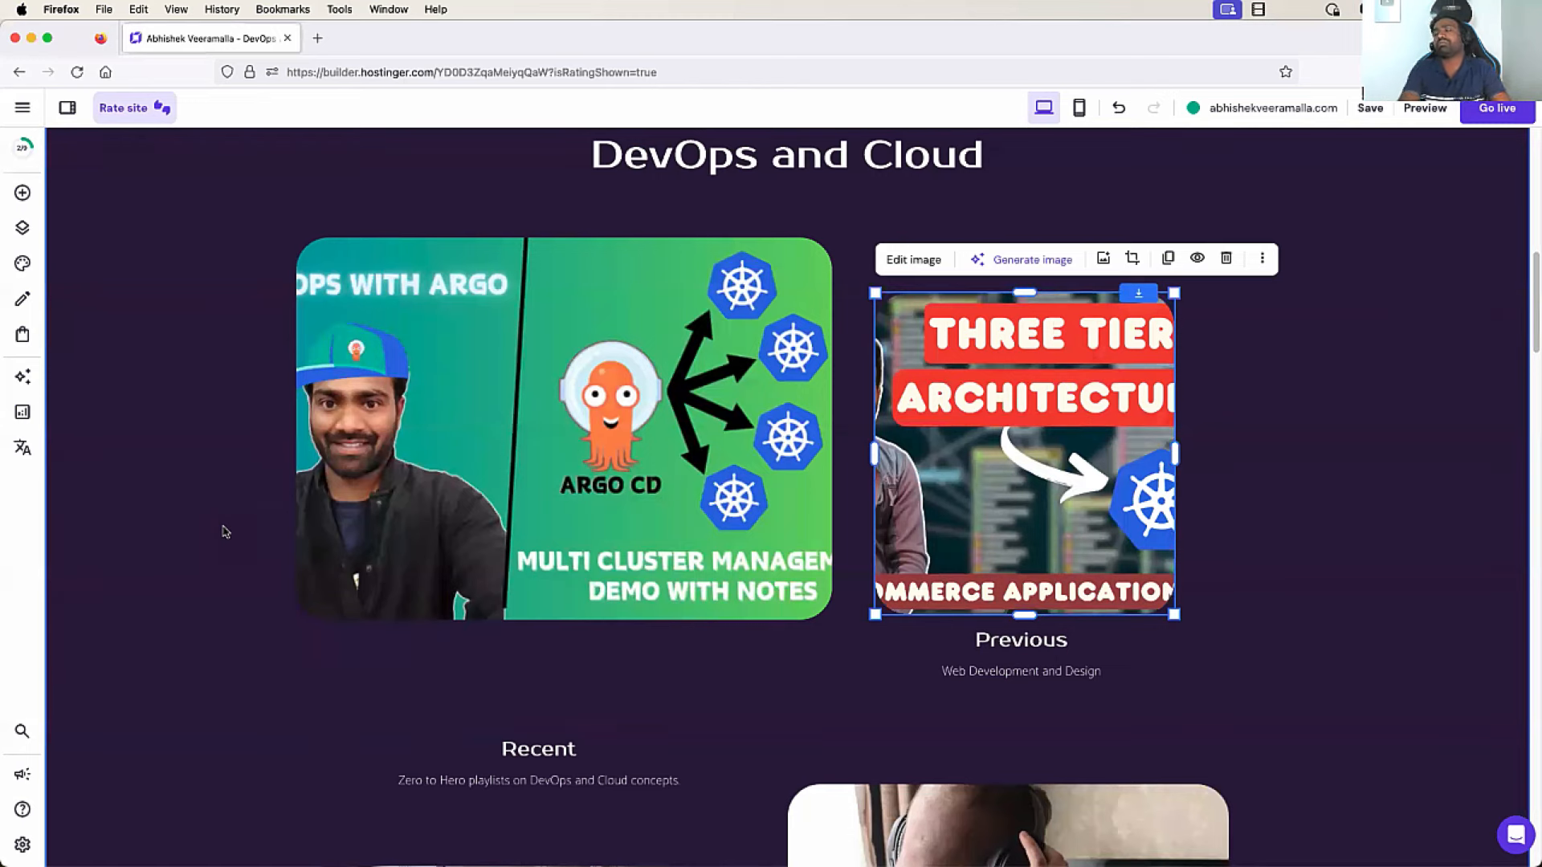
drag(1178, 450, 1359, 574)
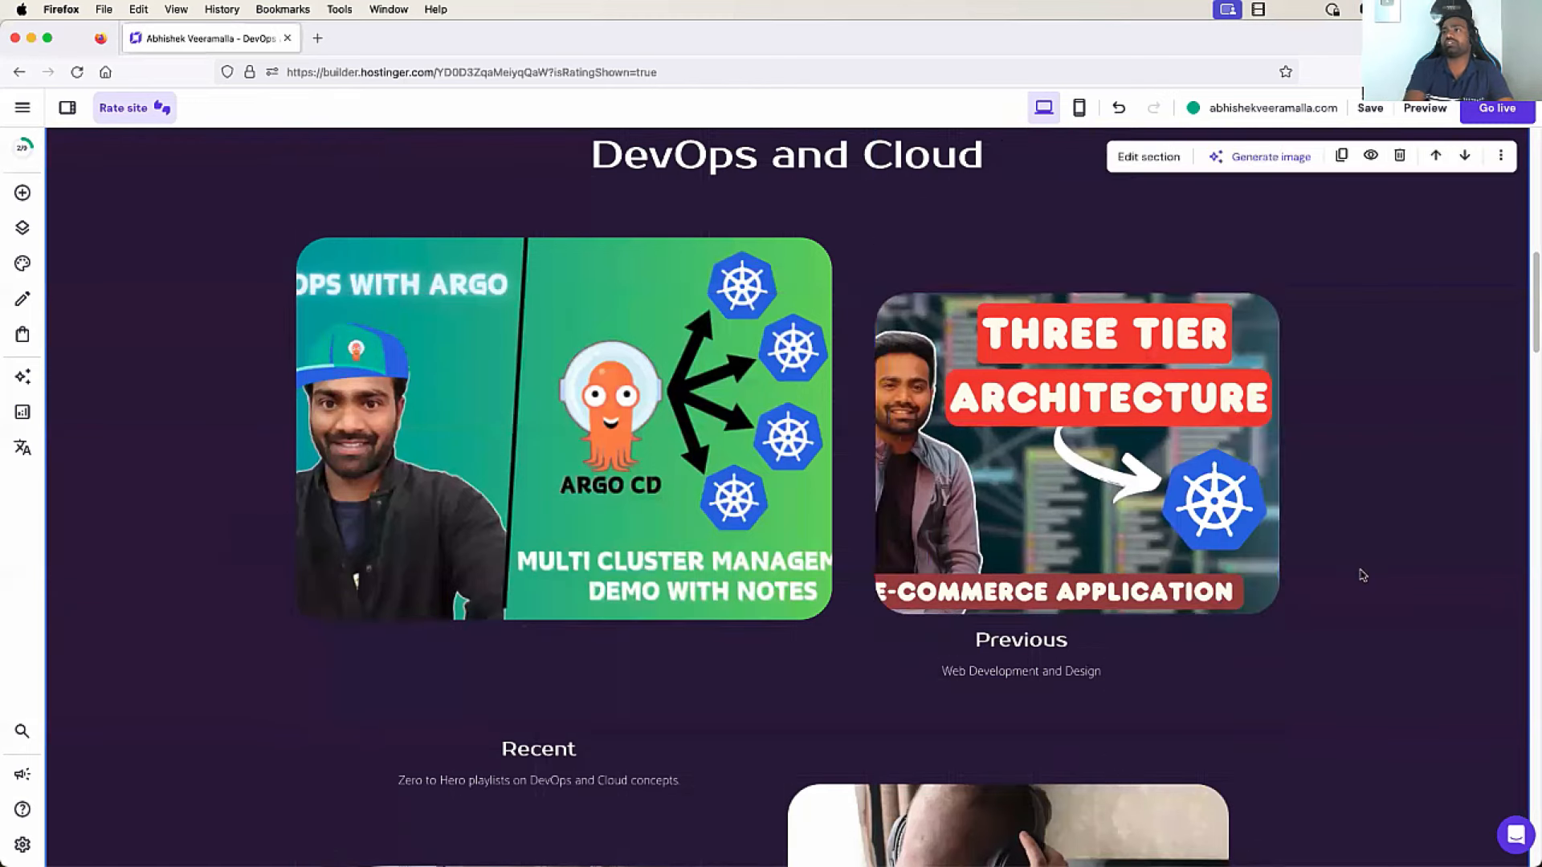
Replace the Previous heading under the three-tier architecture picture with "Best Kubernetes Deployment Model"
scroll(495, 387, up, 3)
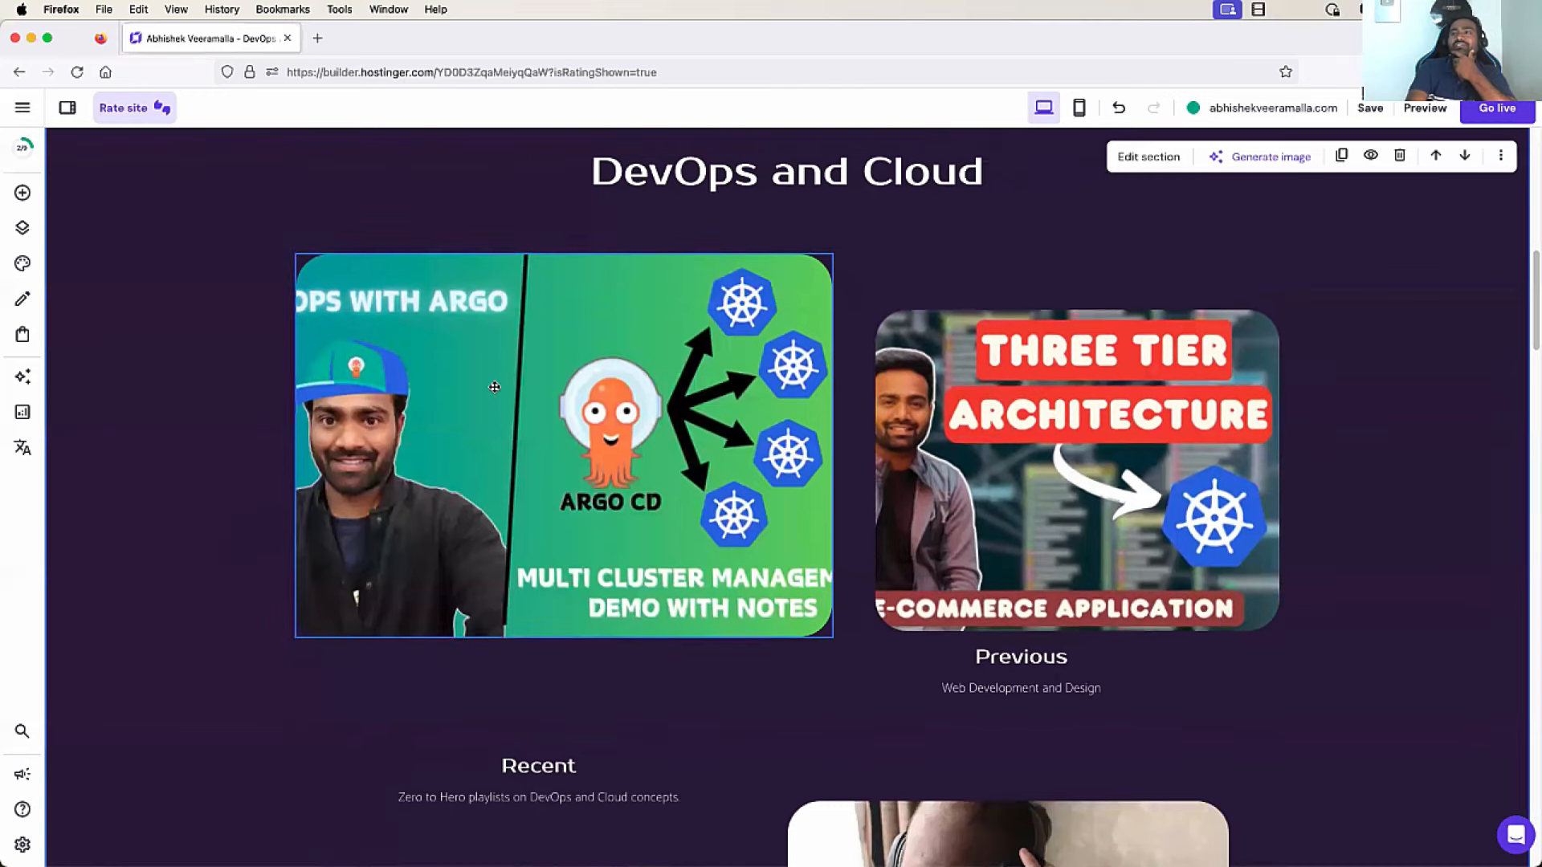
scroll(814, 564, down, 5)
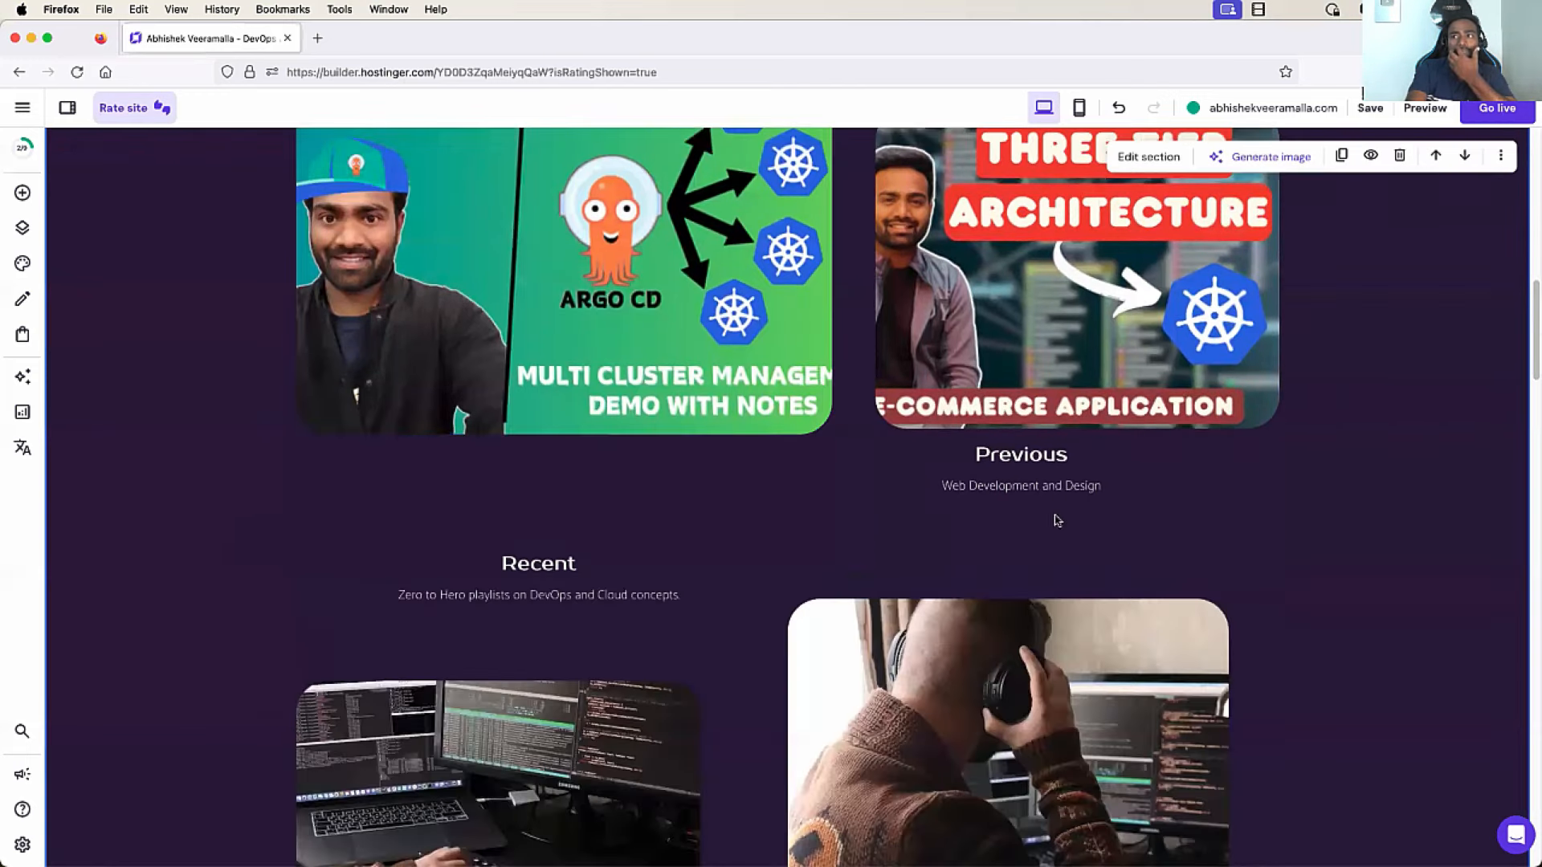
click(1028, 458)
click(1025, 452)
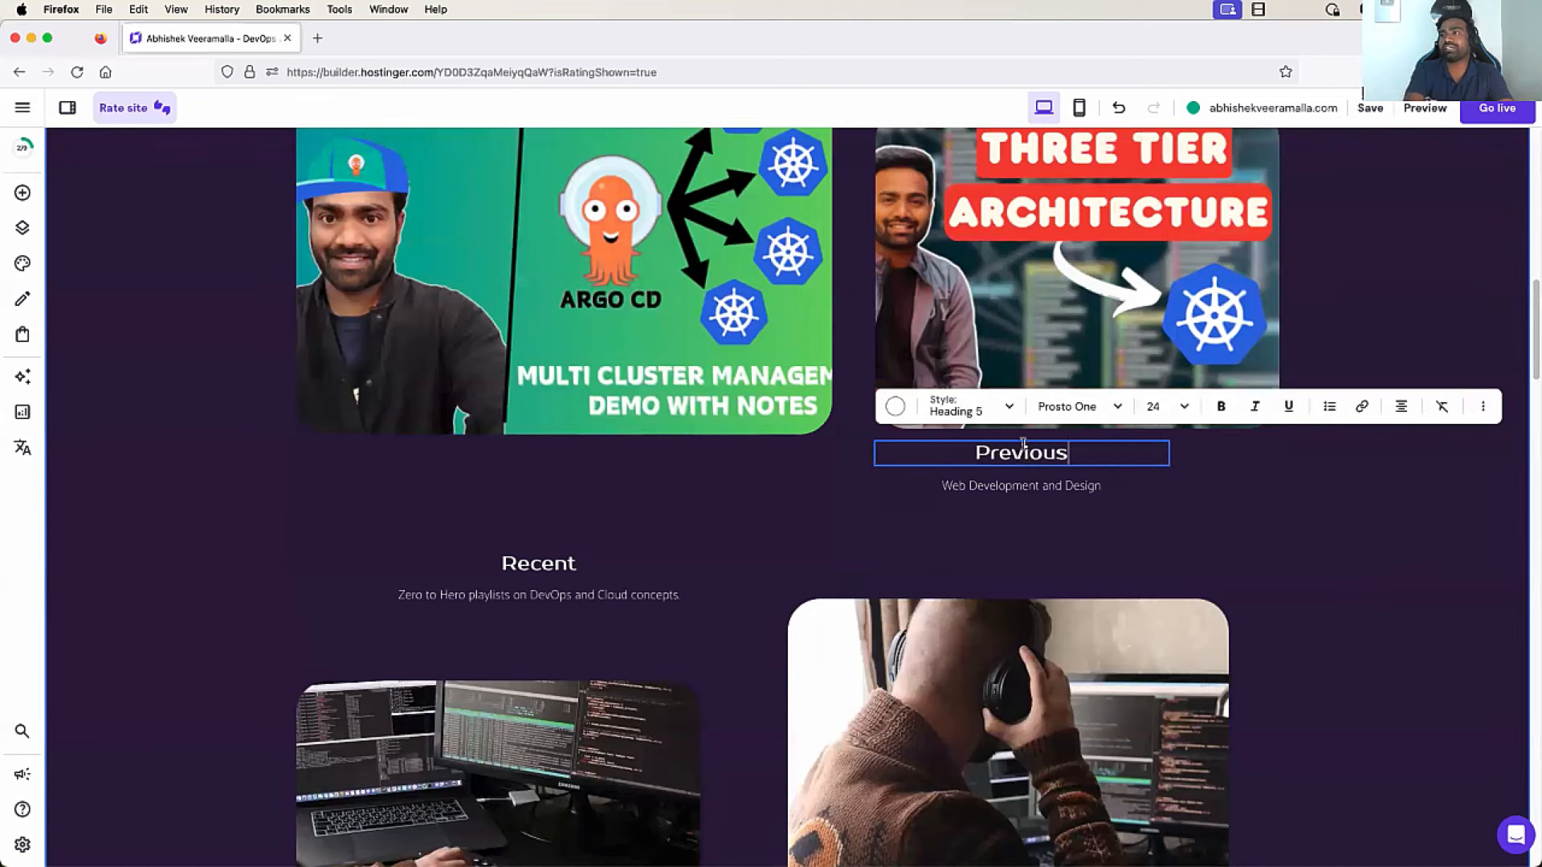
double_click(1031, 453)
key(BackSpace)
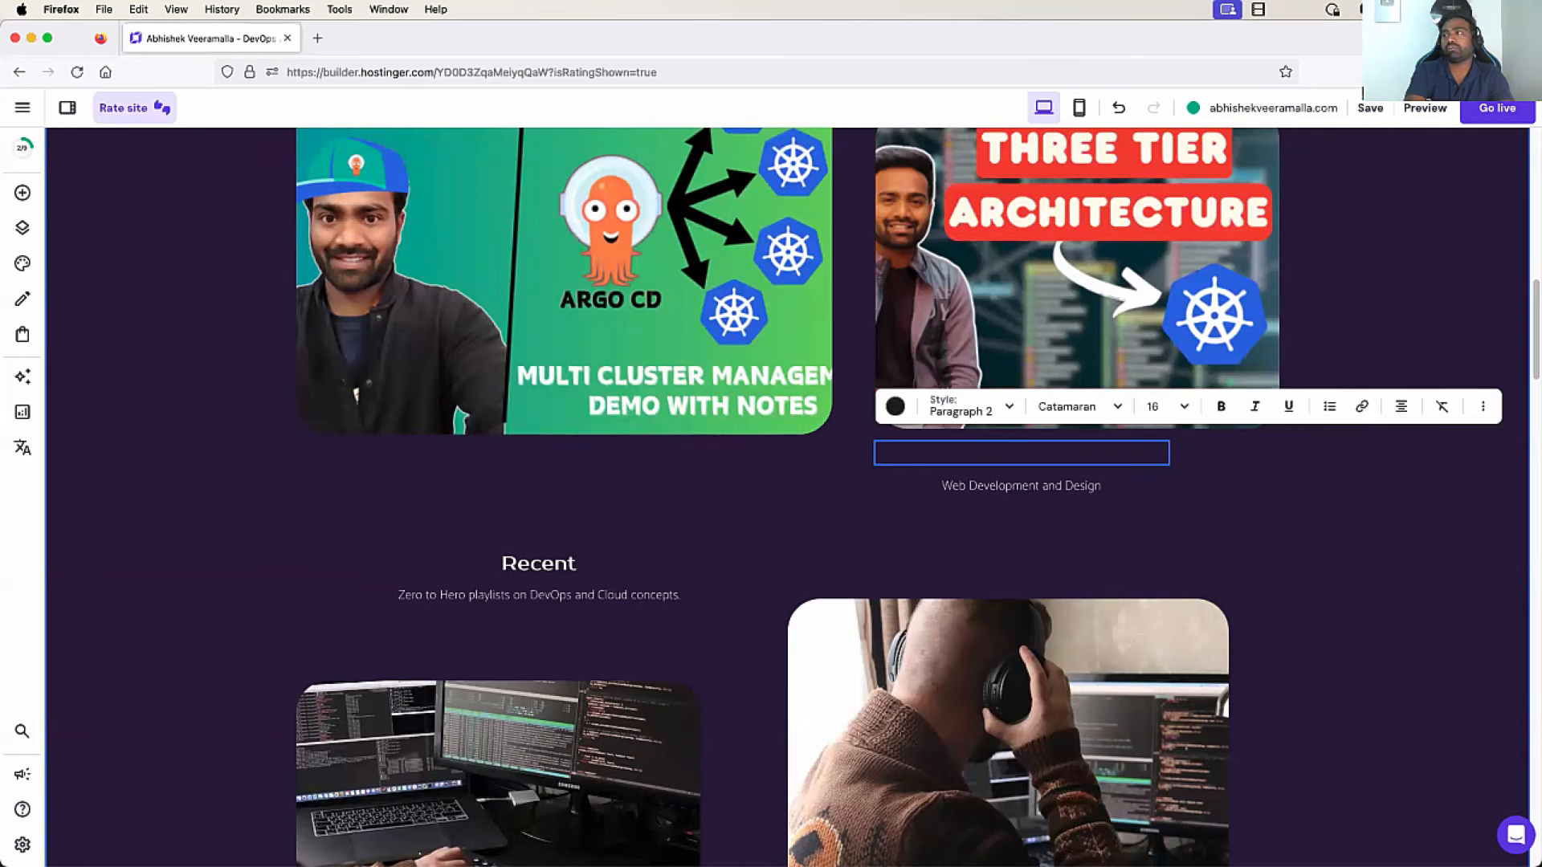
Set the new caption's text style to Paragraph 1 and its font to Roboto
click(995, 416)
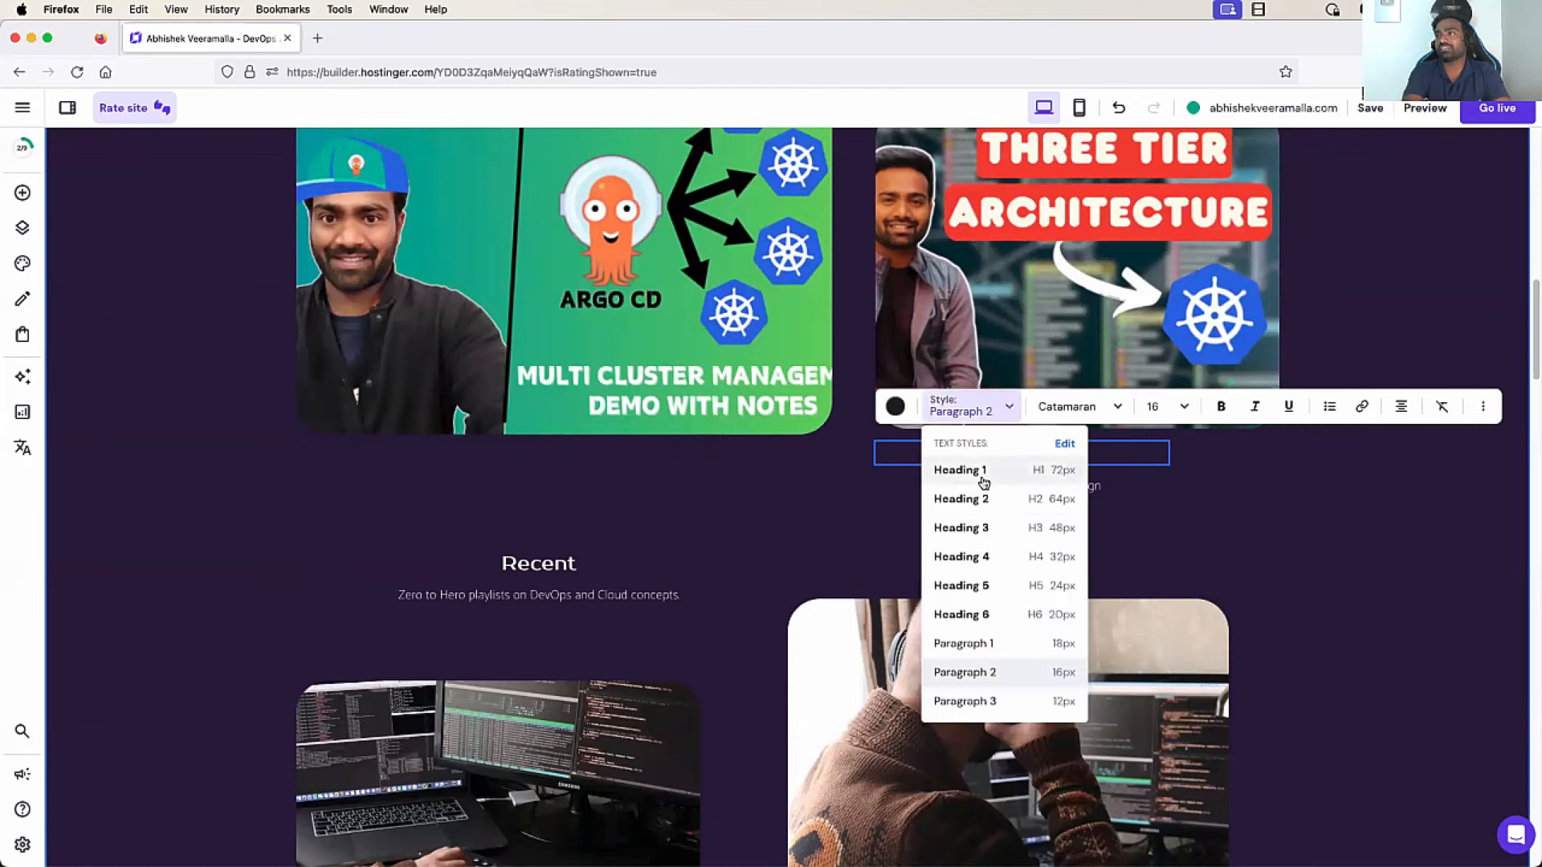
click(977, 529)
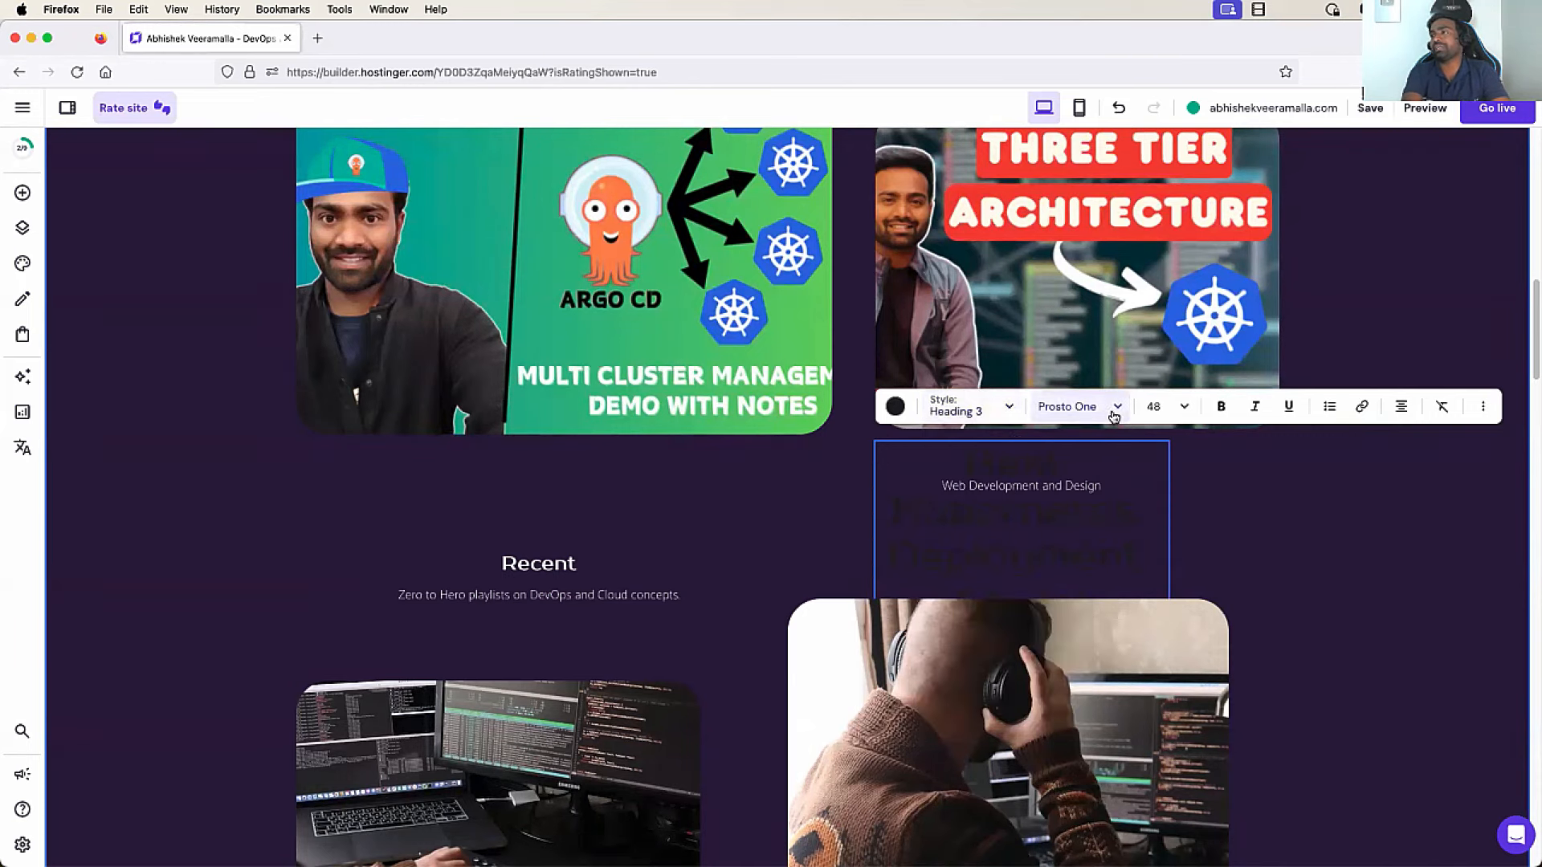
click(974, 408)
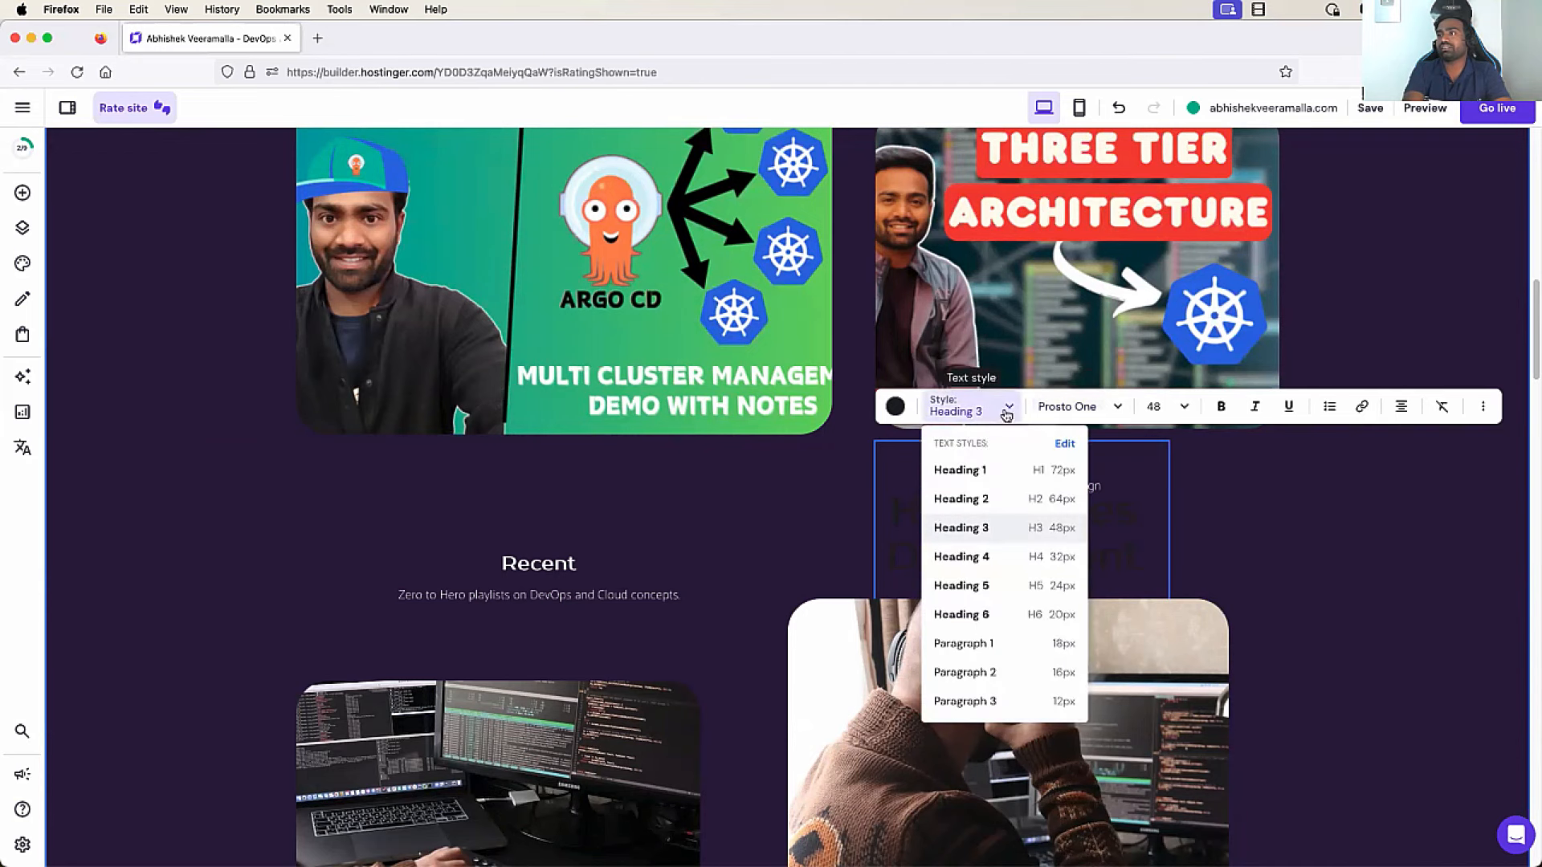
click(978, 643)
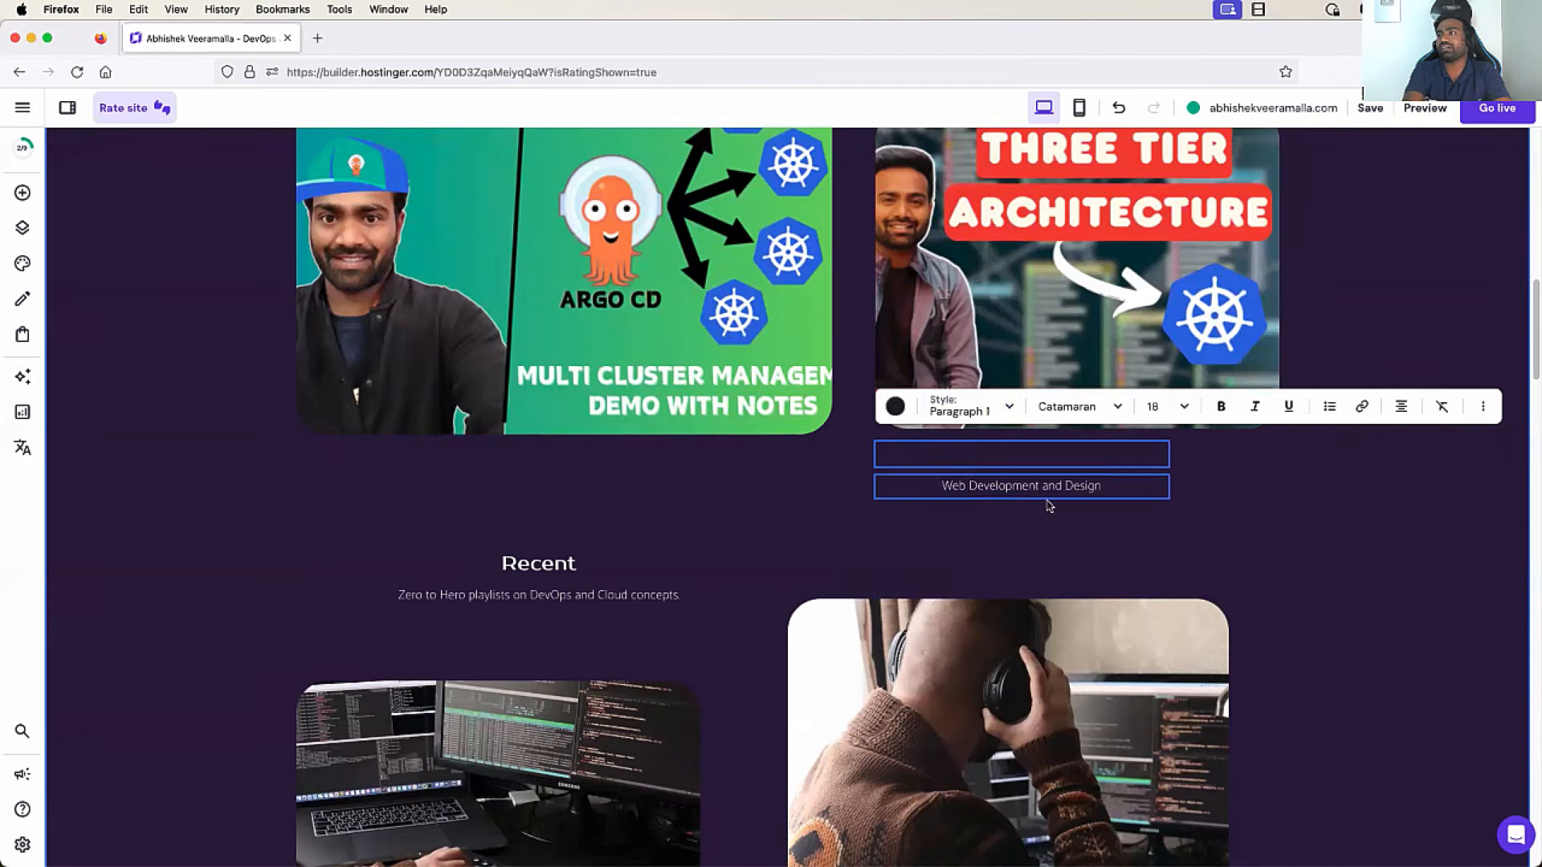
click(1113, 407)
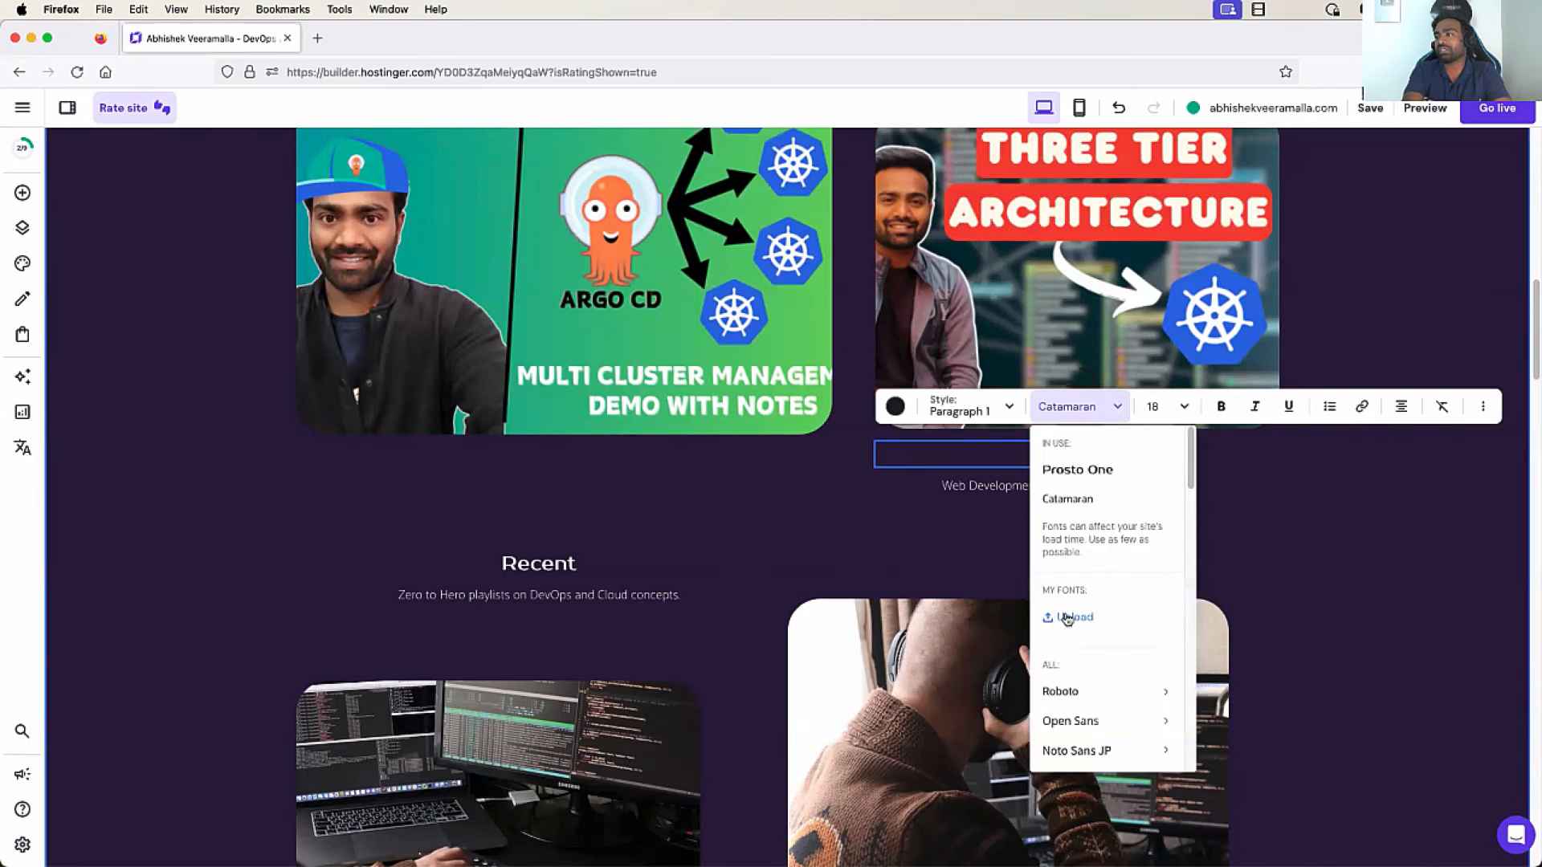
click(1071, 692)
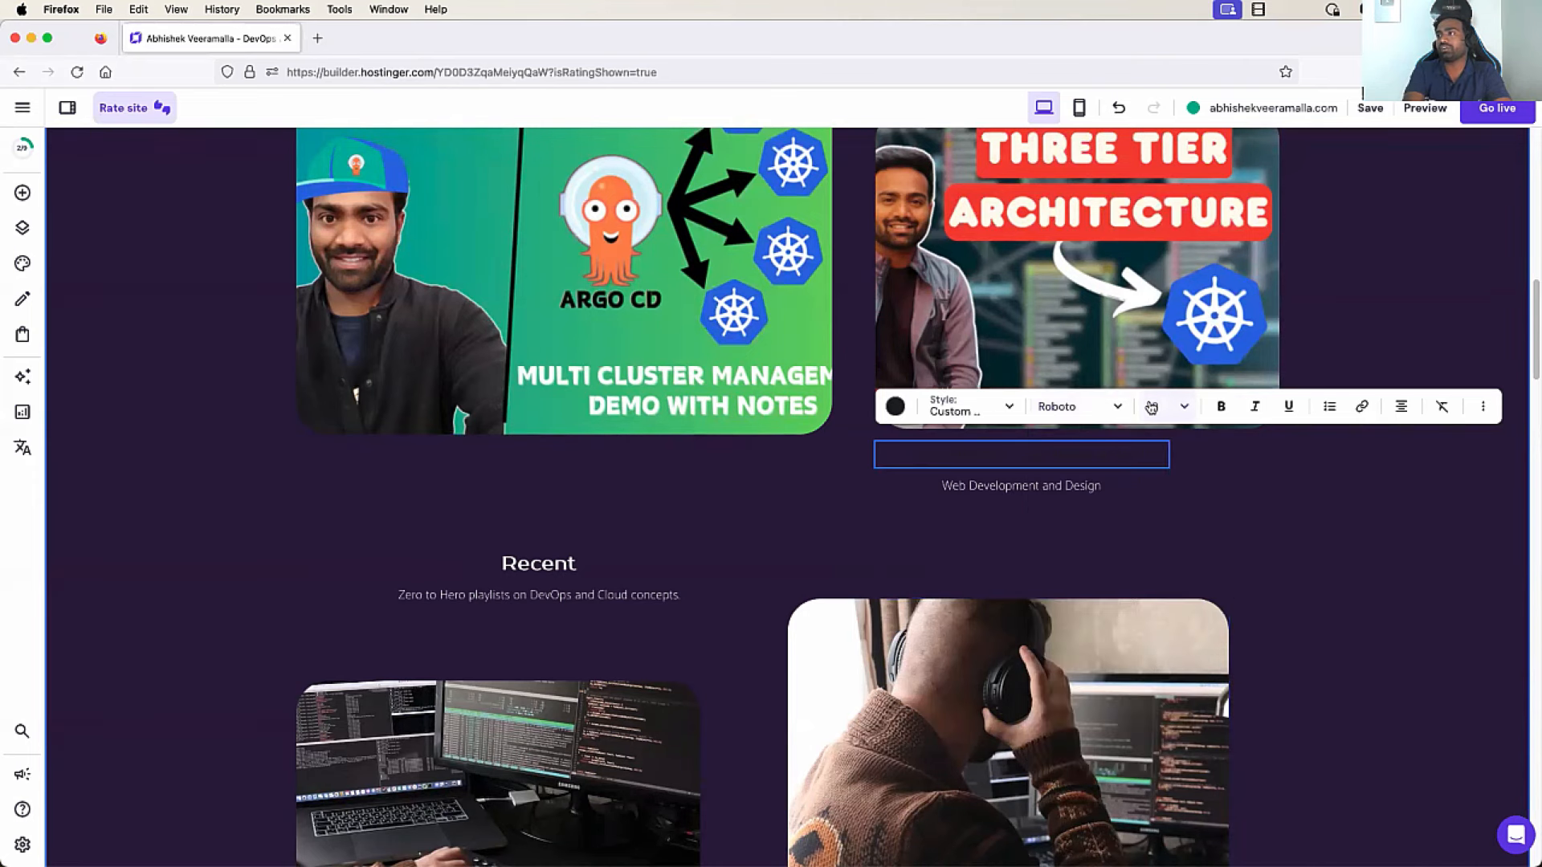
Color the "Best Kubernetes Deployment Model" caption white (#ffffff) and center it under the three-tier architecture picture
triple_click(1054, 444)
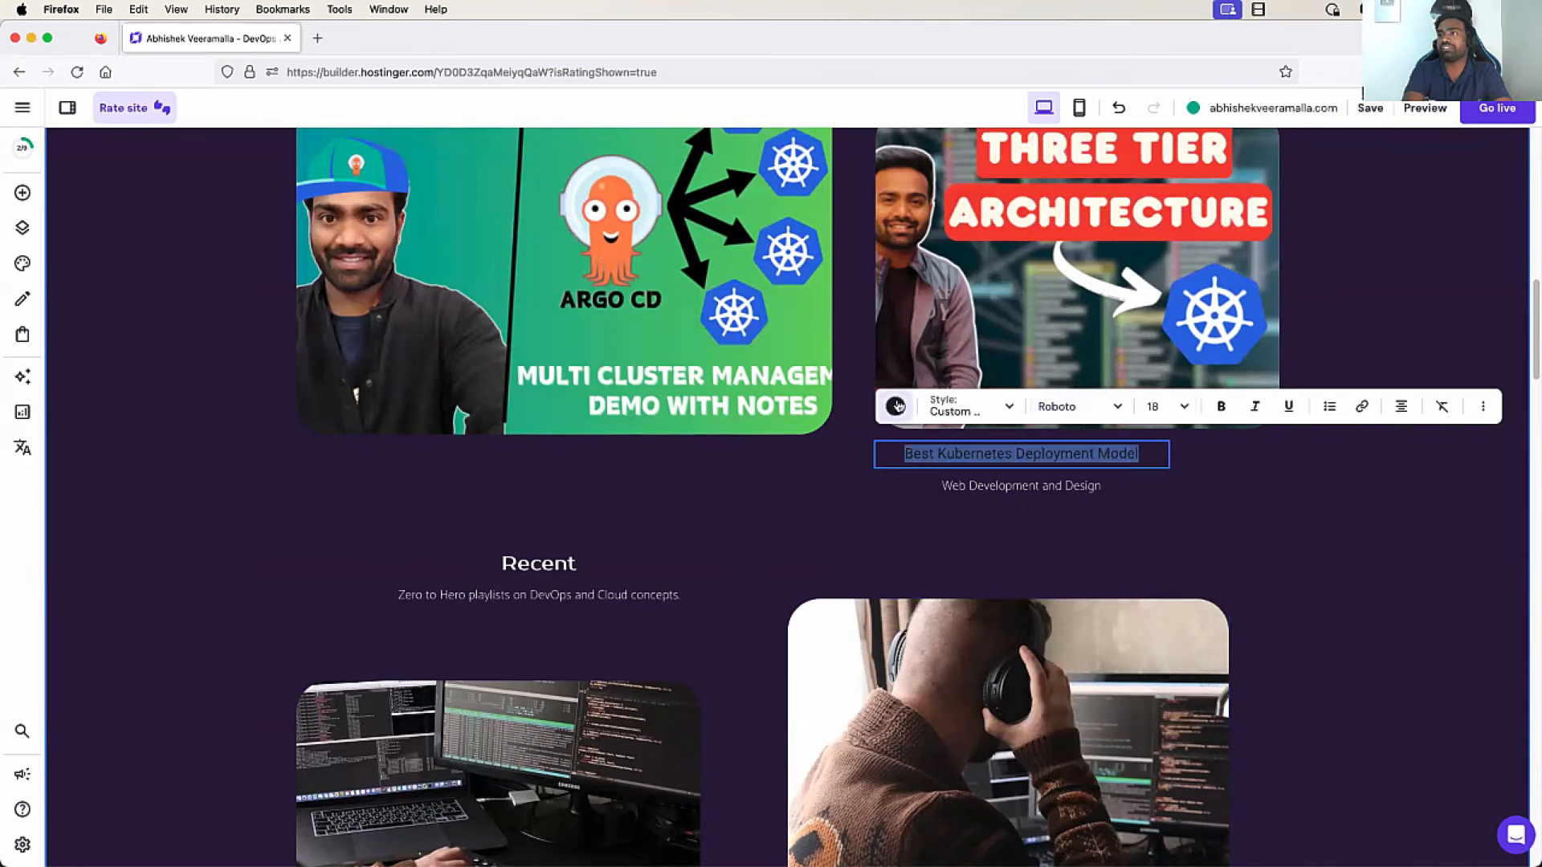
click(896, 406)
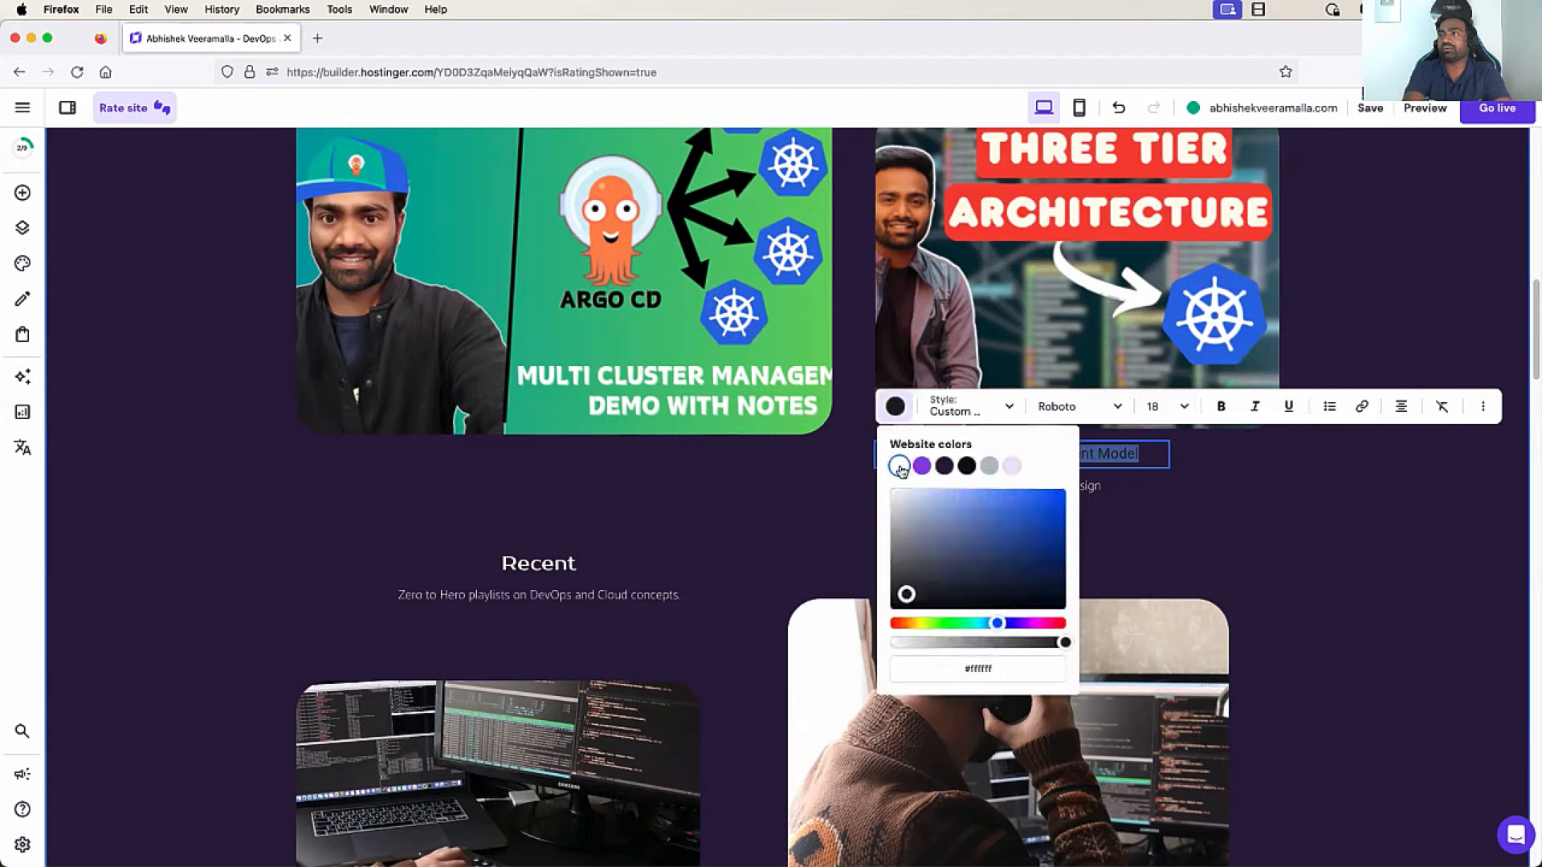
click(1259, 511)
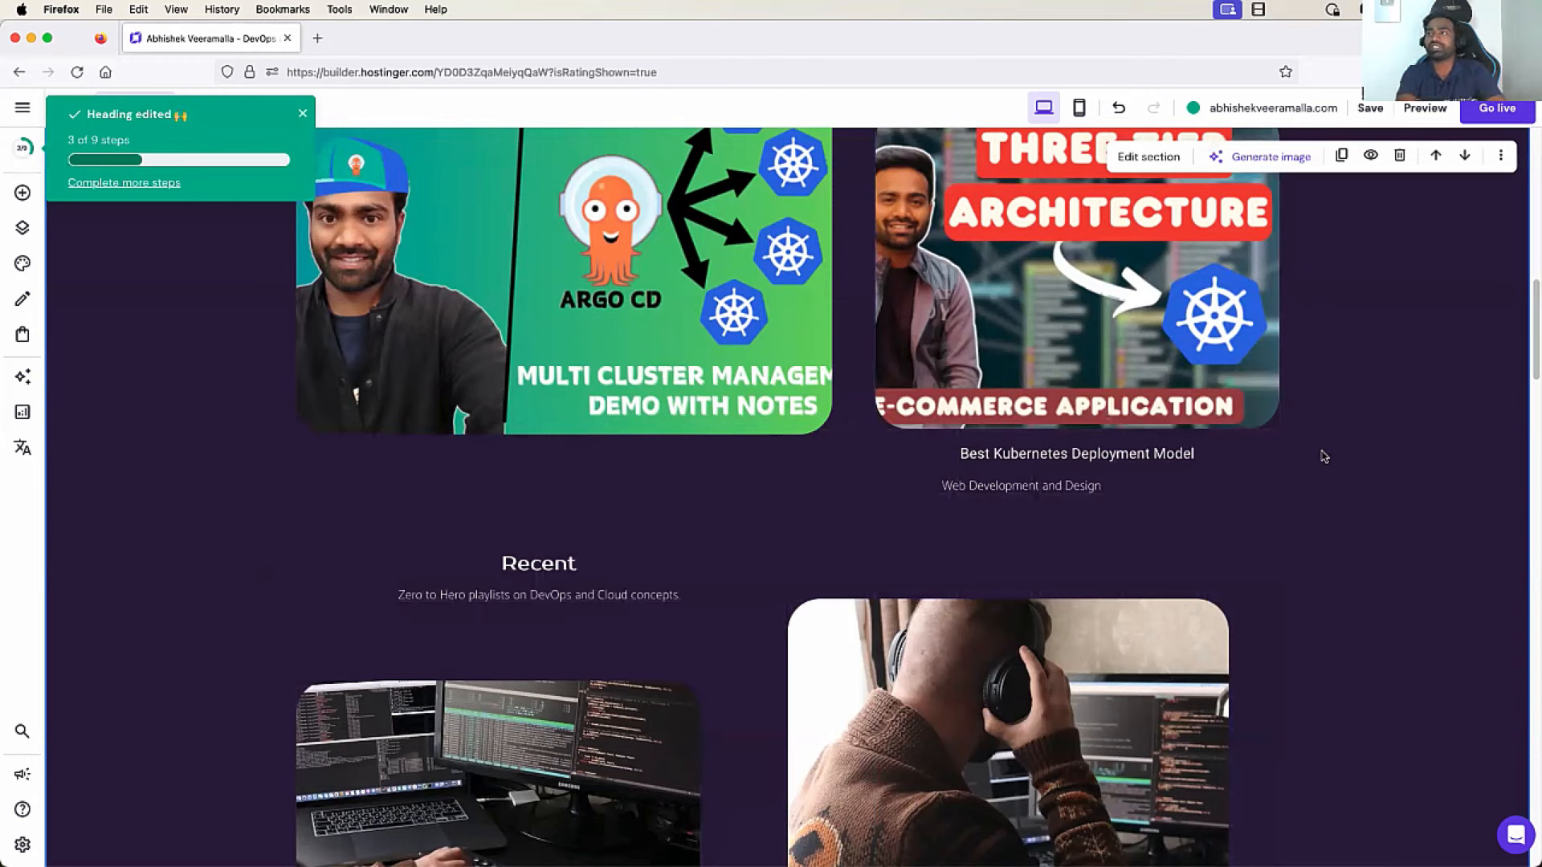
Move the "Web Development and Design" text down, clear of the Kubernetes caption, to just above the picture of the man wearing headphones
scroll(1122, 513, up, 3)
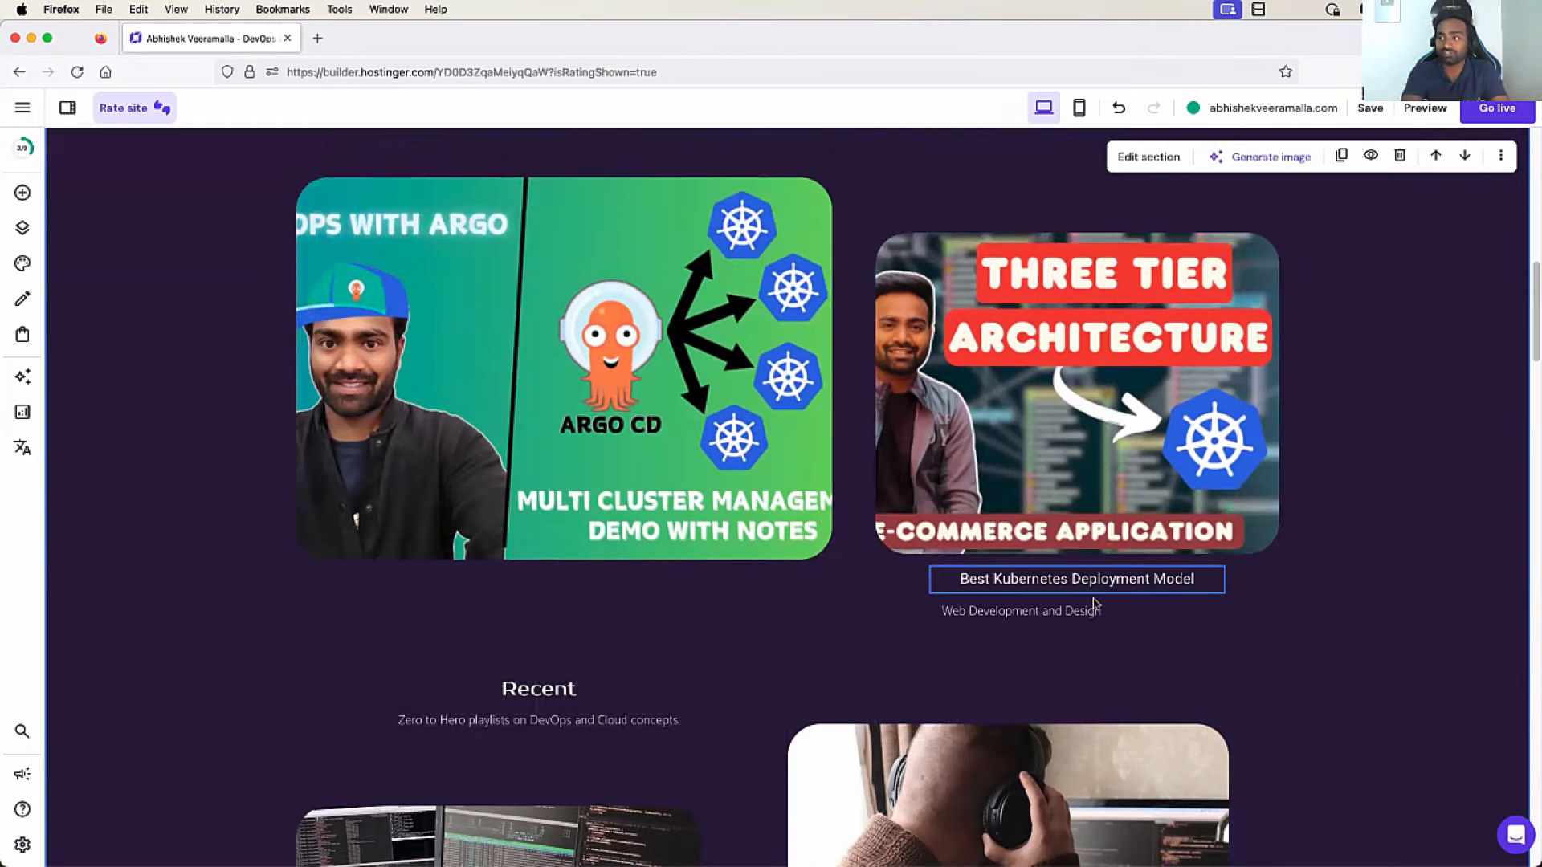
drag(1094, 610, 1081, 703)
scroll(726, 591, up, 5)
scroll(692, 575, up, 1)
scroll(692, 575, down, 10)
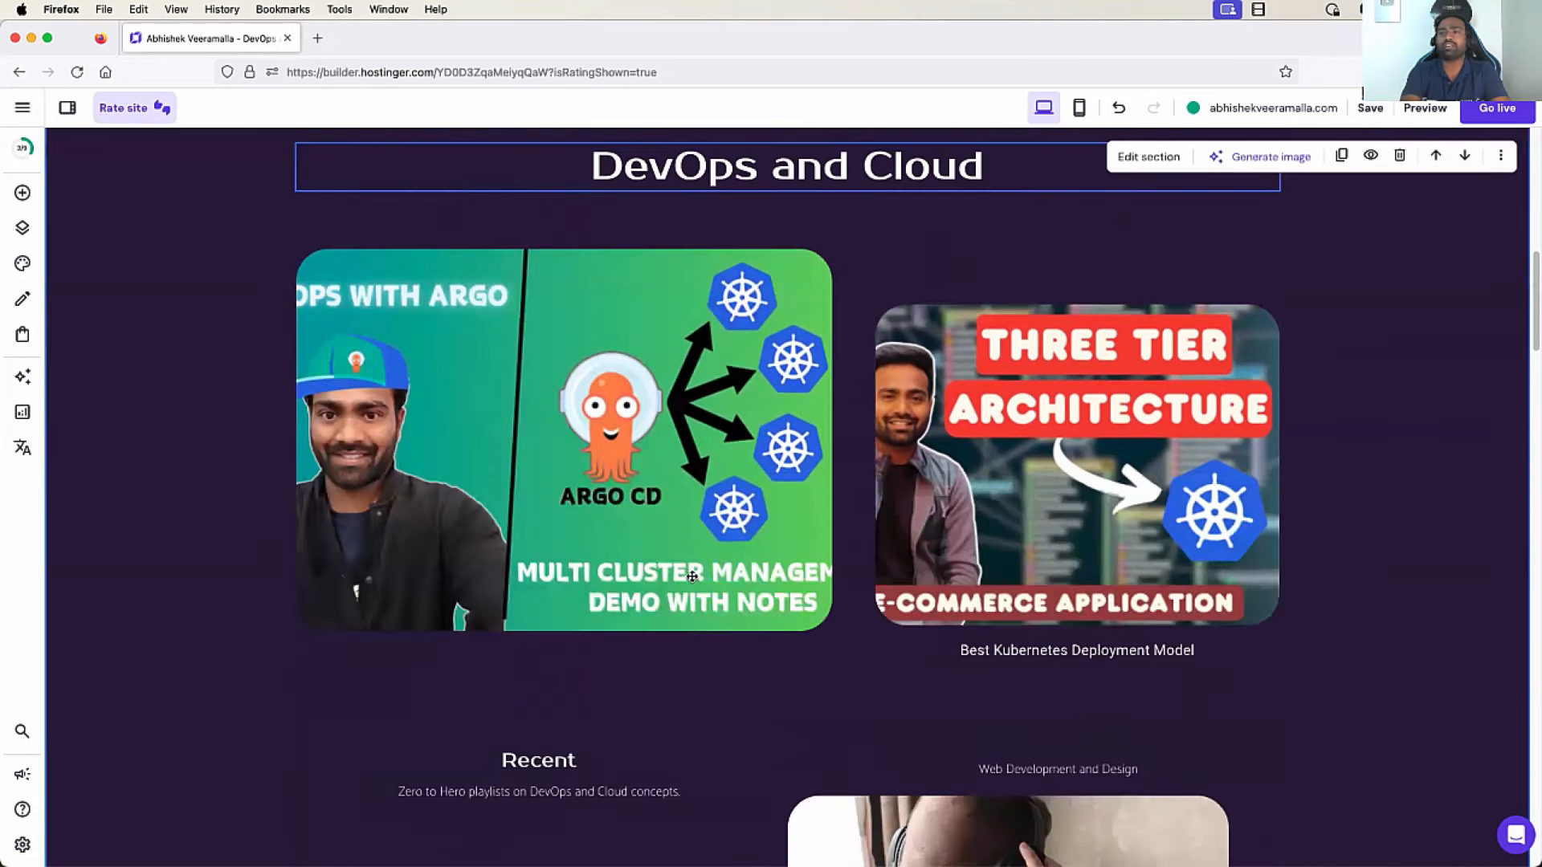
scroll(558, 476, down, 2)
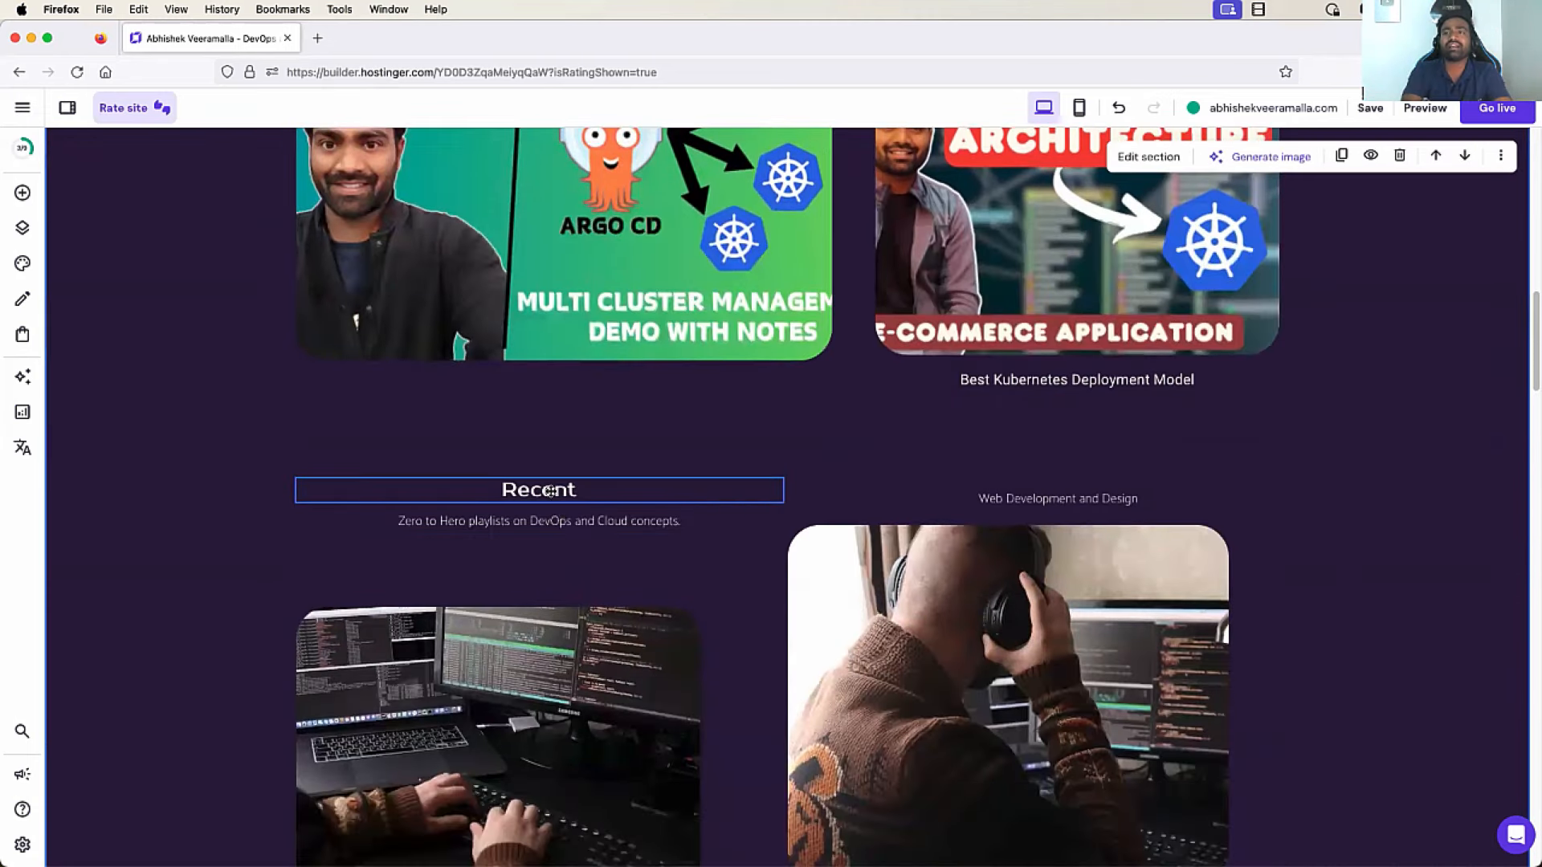
Replace the Recent heading above the Zero to Hero playlists text with "Popular Videos"
click(550, 491)
double_click(551, 491)
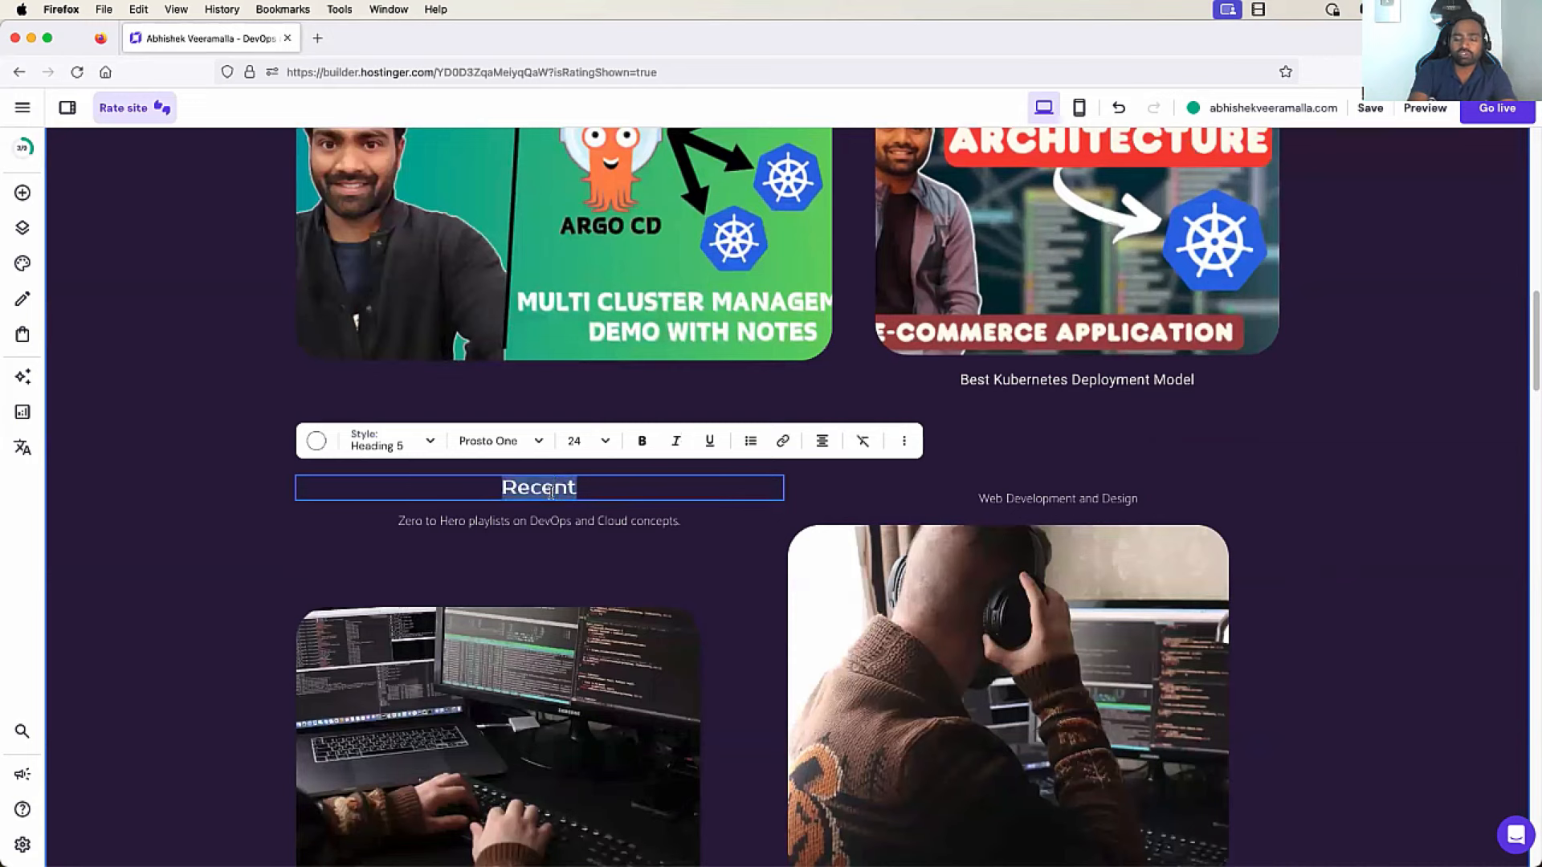
key(BackSpace)
text(Popular)
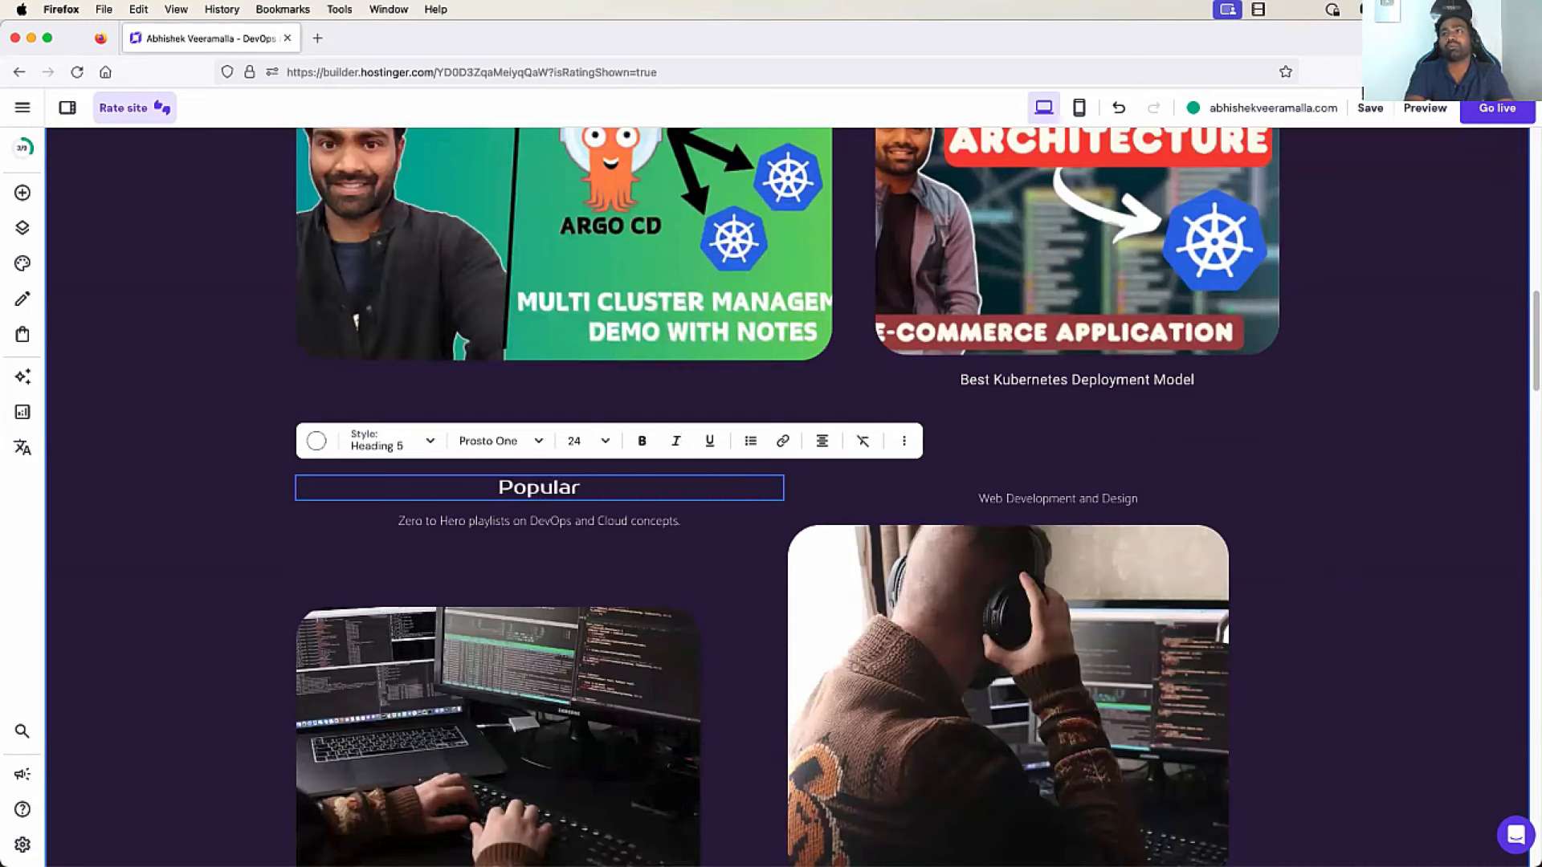
text( Videos)
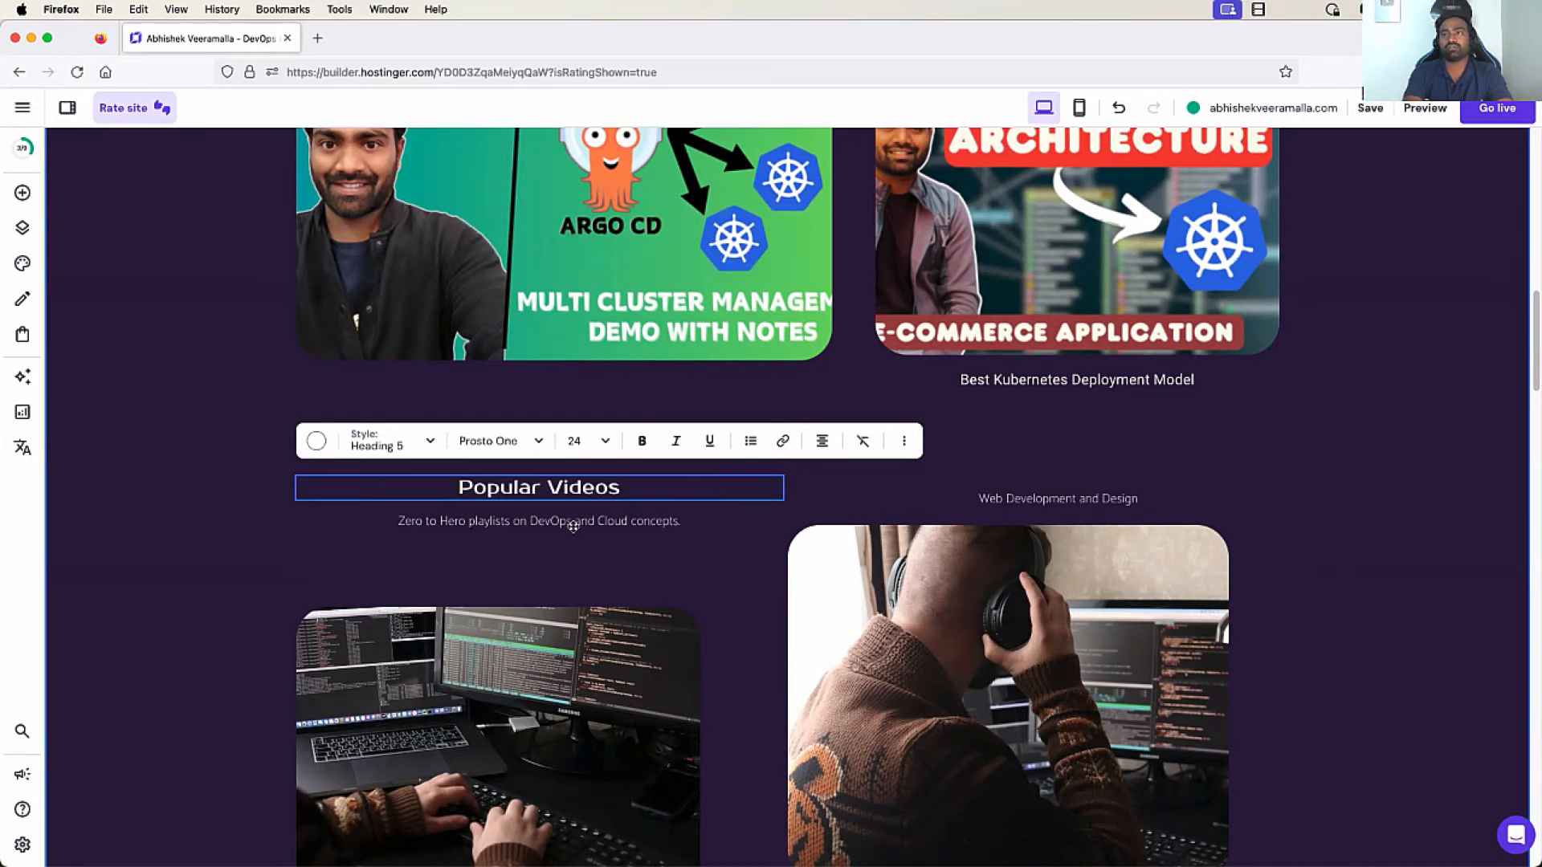
click(205, 554)
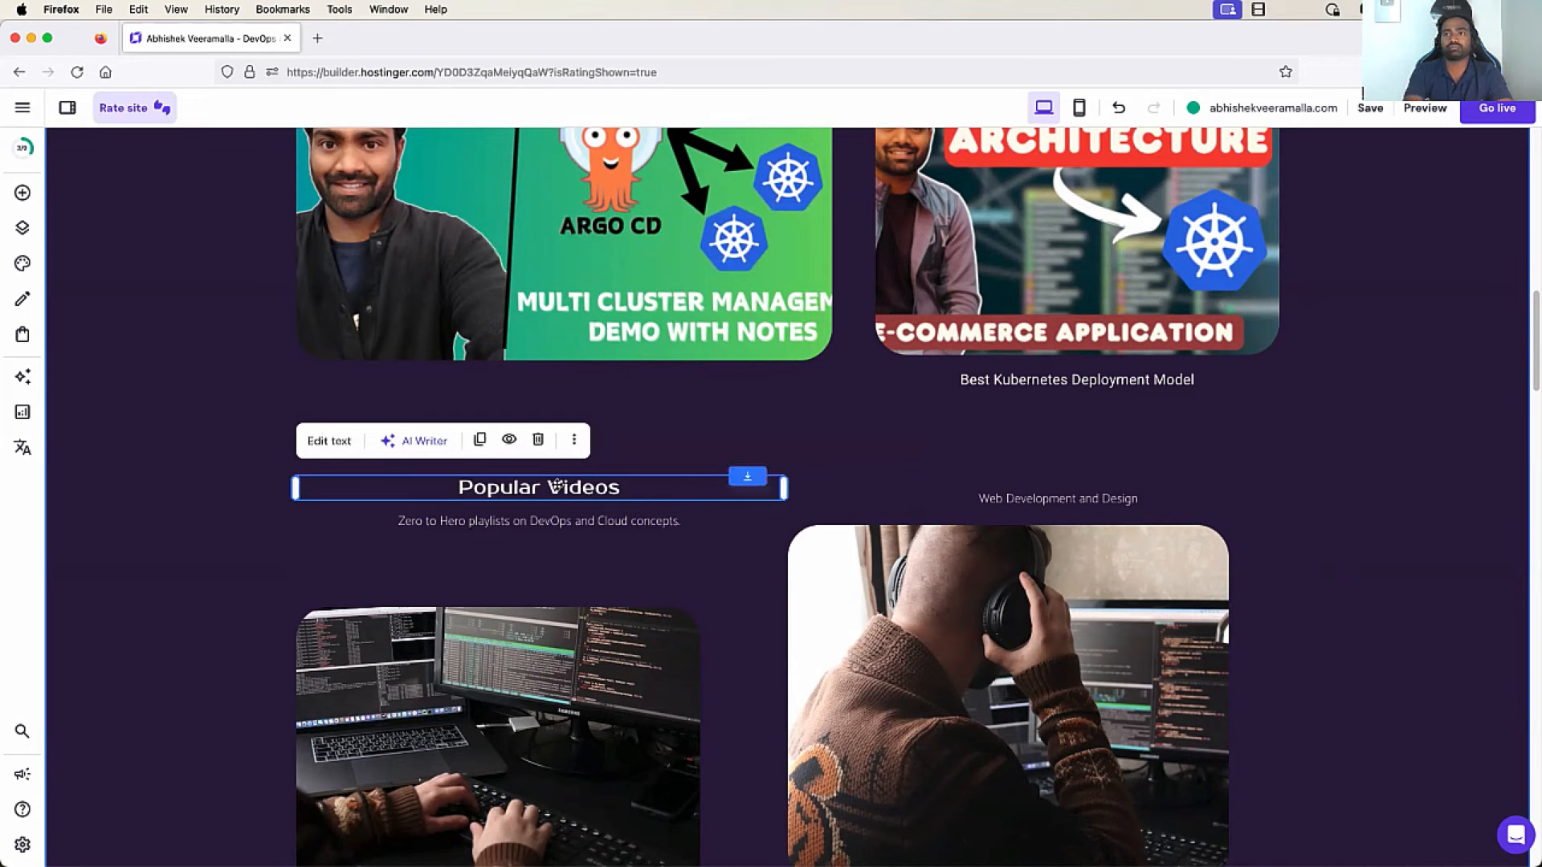
Change the word "Videos" in the heading so that it reads "Popular Playlists"
mouse_move(539, 489)
mouse_down()
mouse_move(521, 488)
mouse_move(536, 492)
mouse_up()
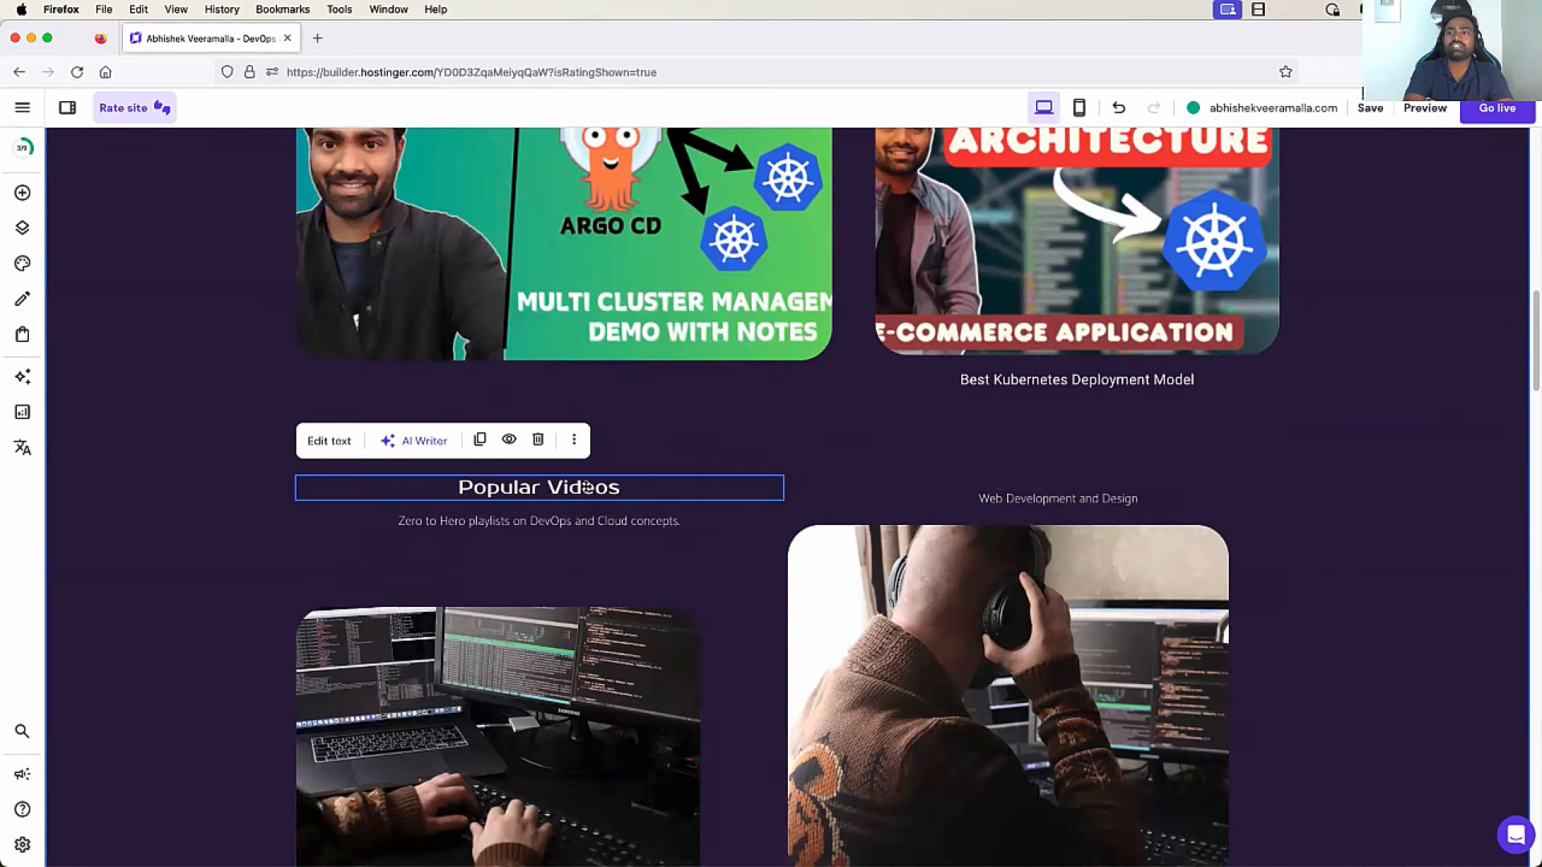
click(581, 489)
double_click(581, 489)
text(Playlist)
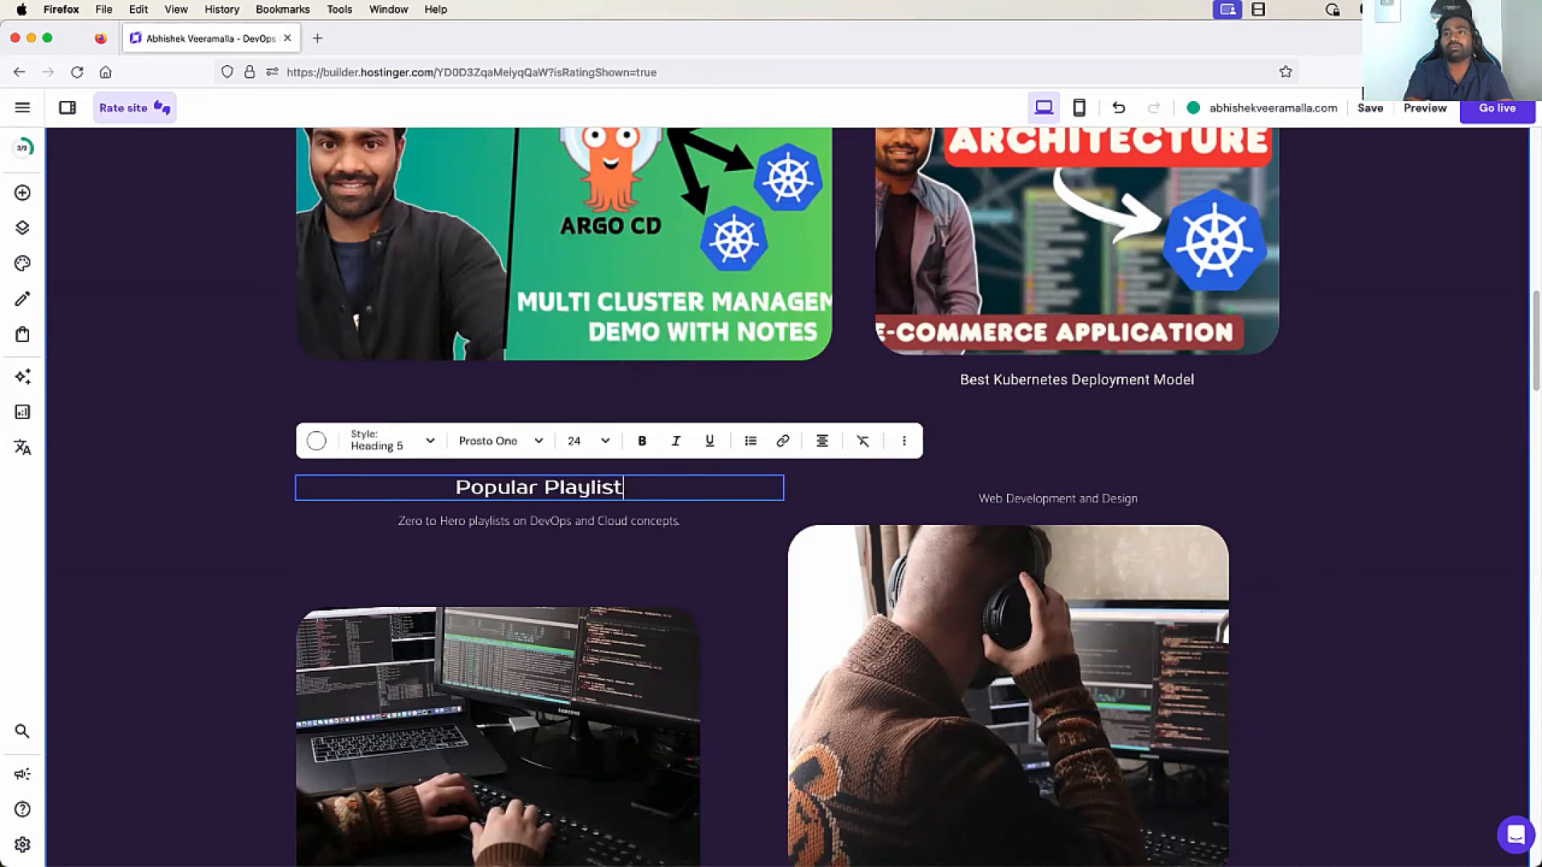
text(s)
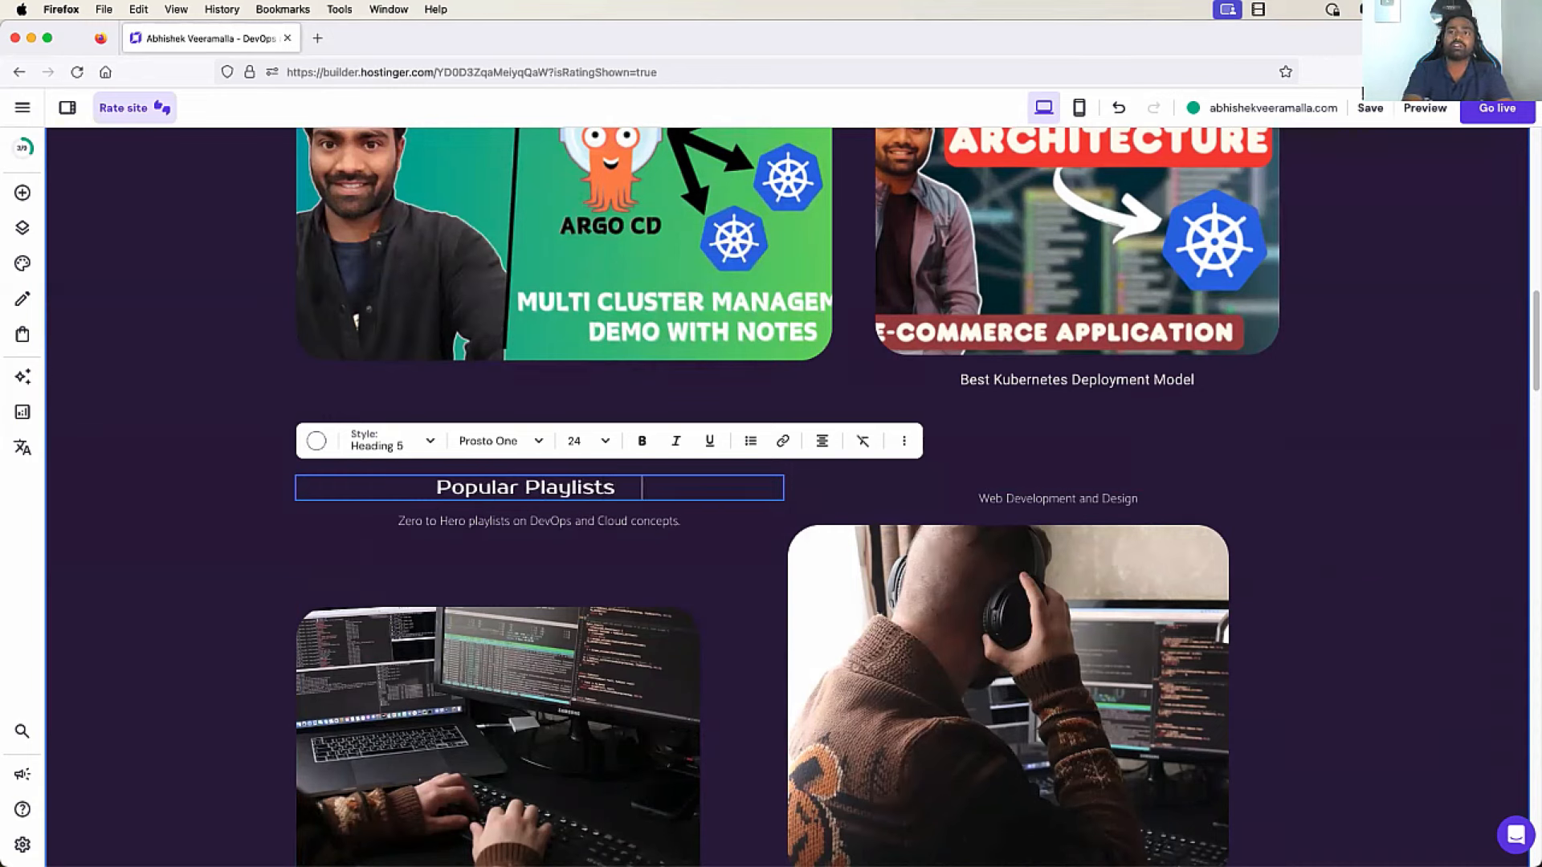
key(Escape)
Open the media library to change the picture of hands on a keyboard, and create a new folder there
scroll(633, 634, down, 5)
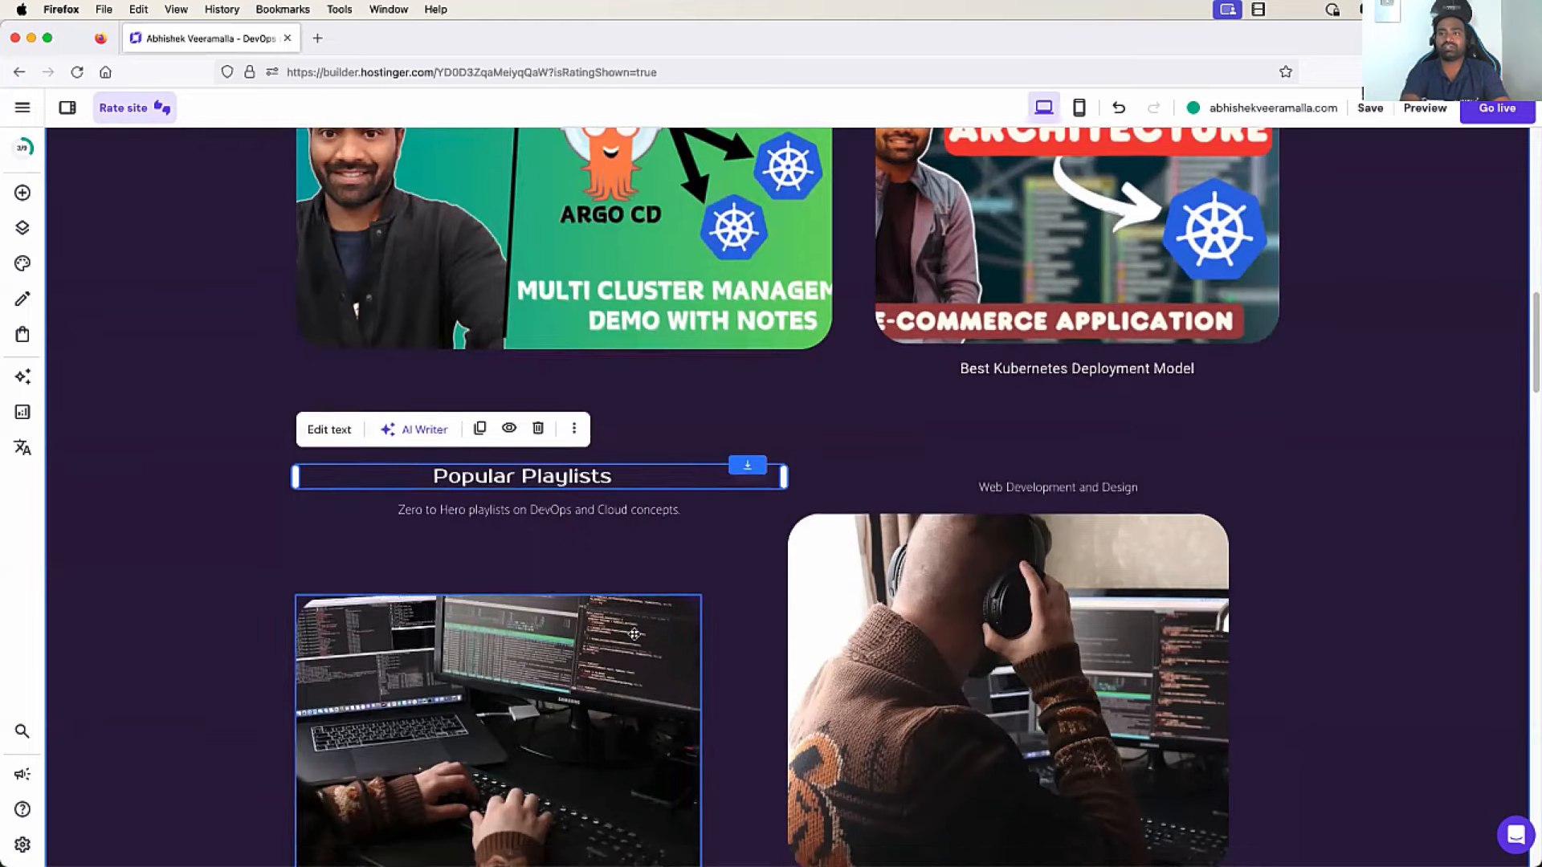
click(490, 497)
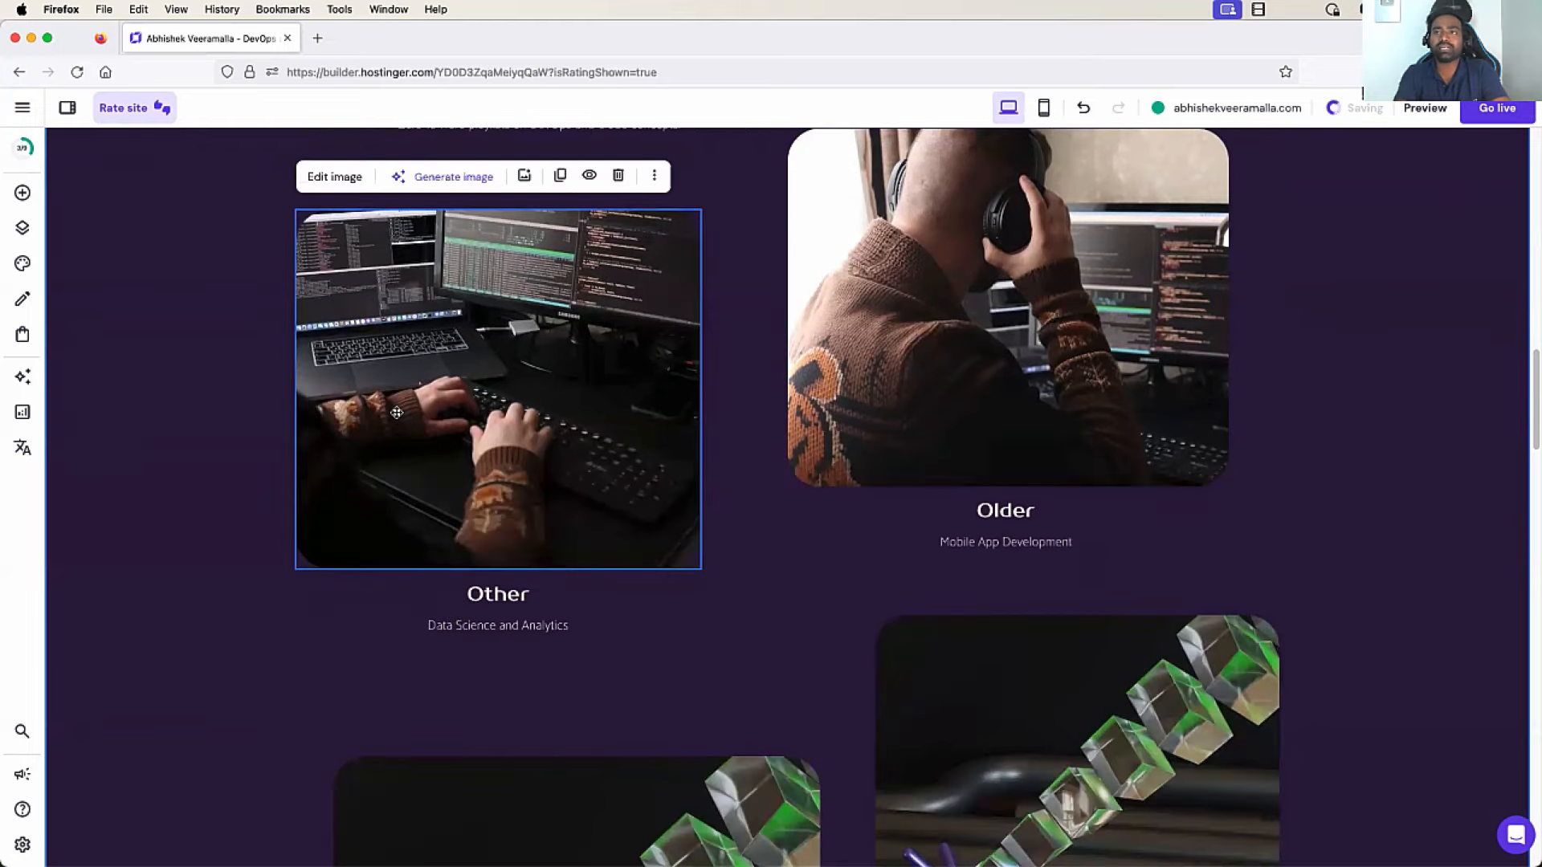
click(525, 178)
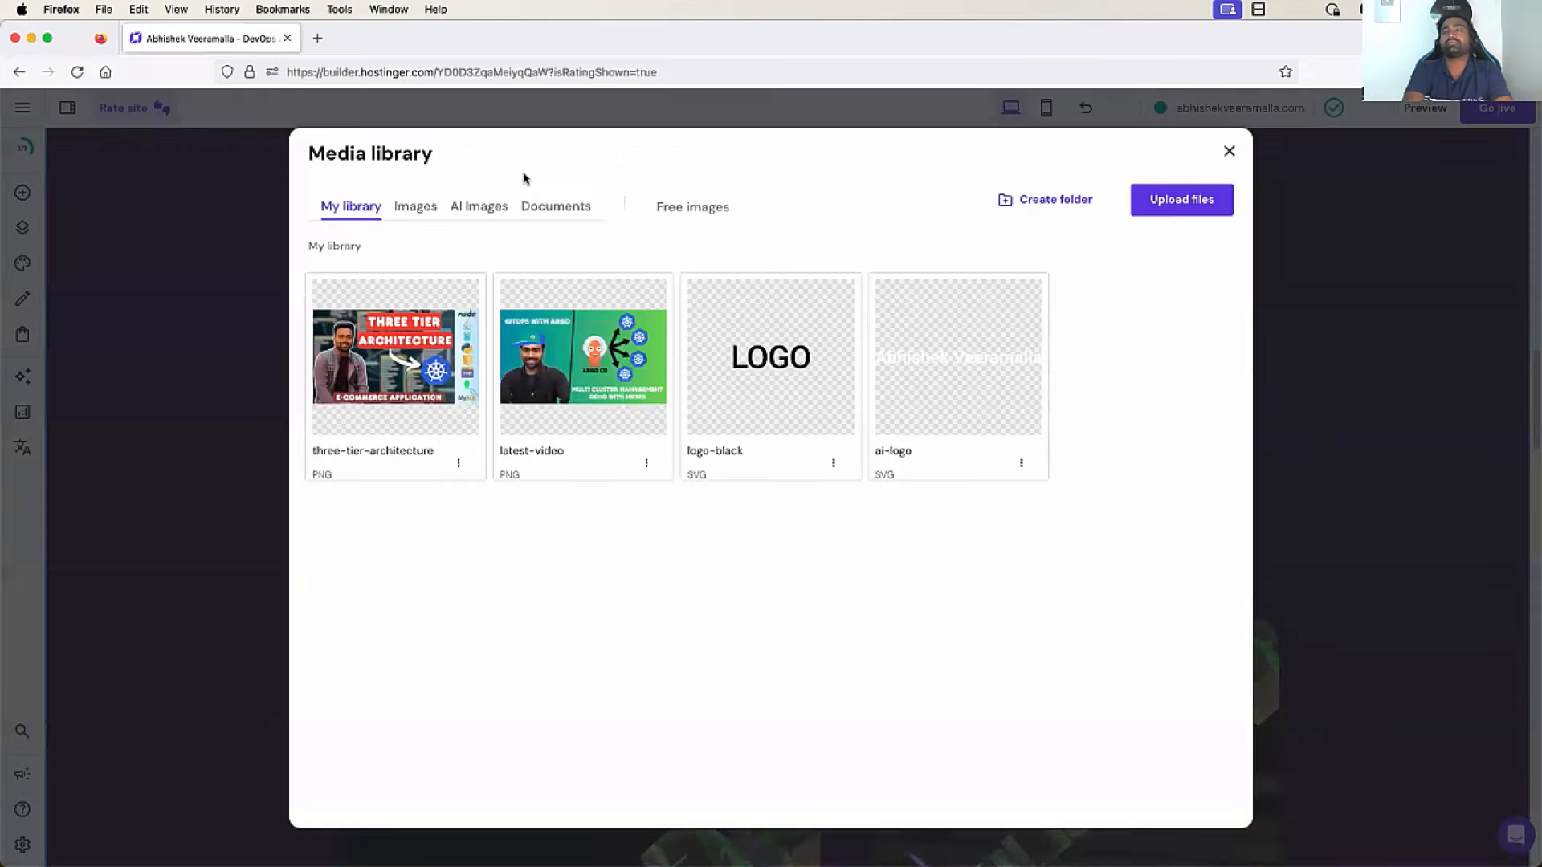
click(1035, 212)
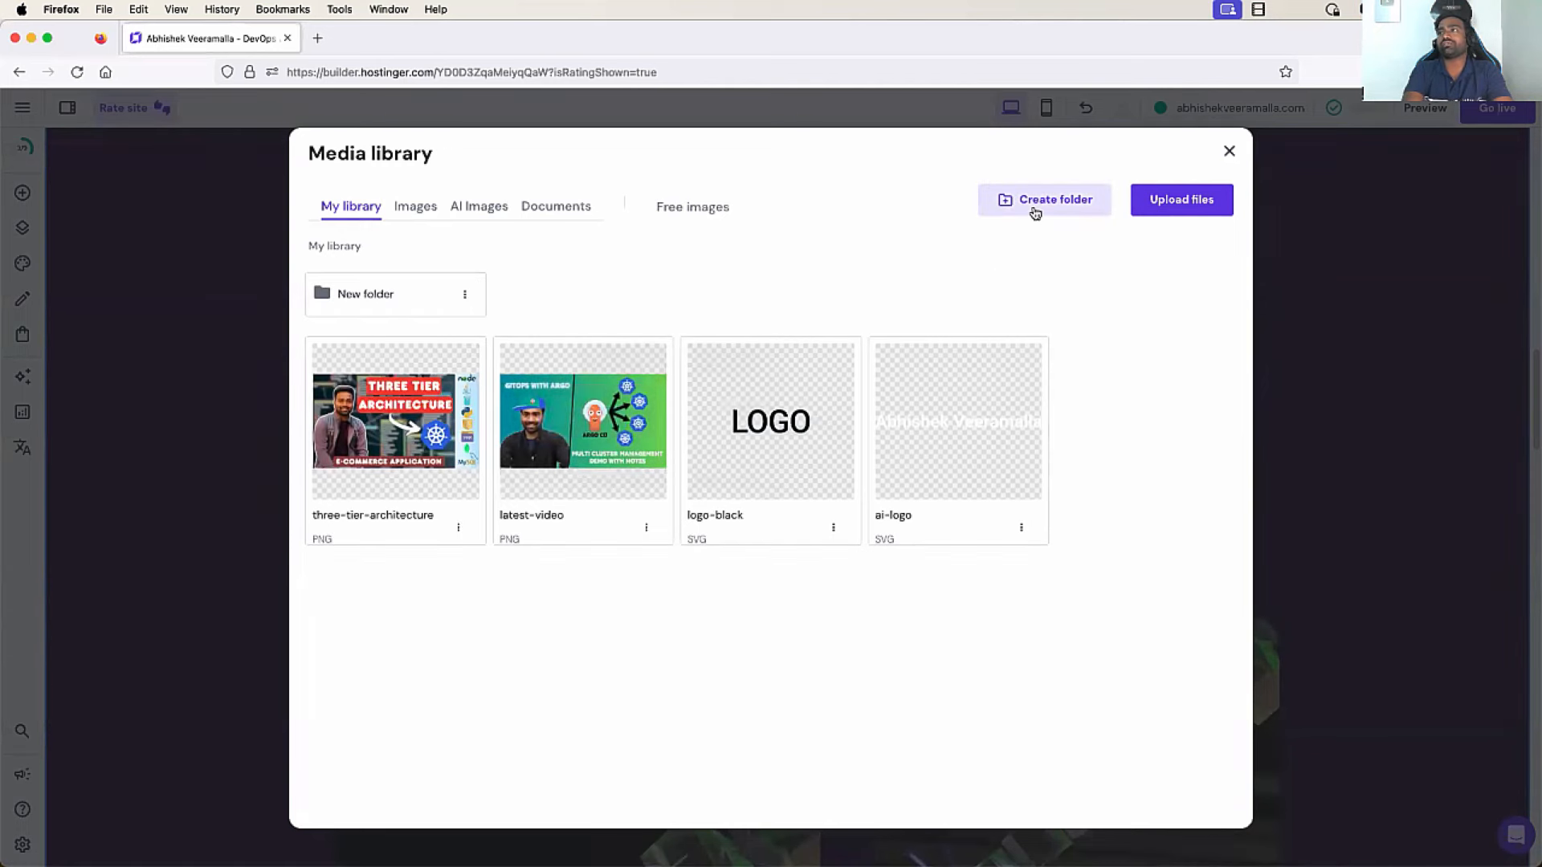
mouse_move(943, 493)
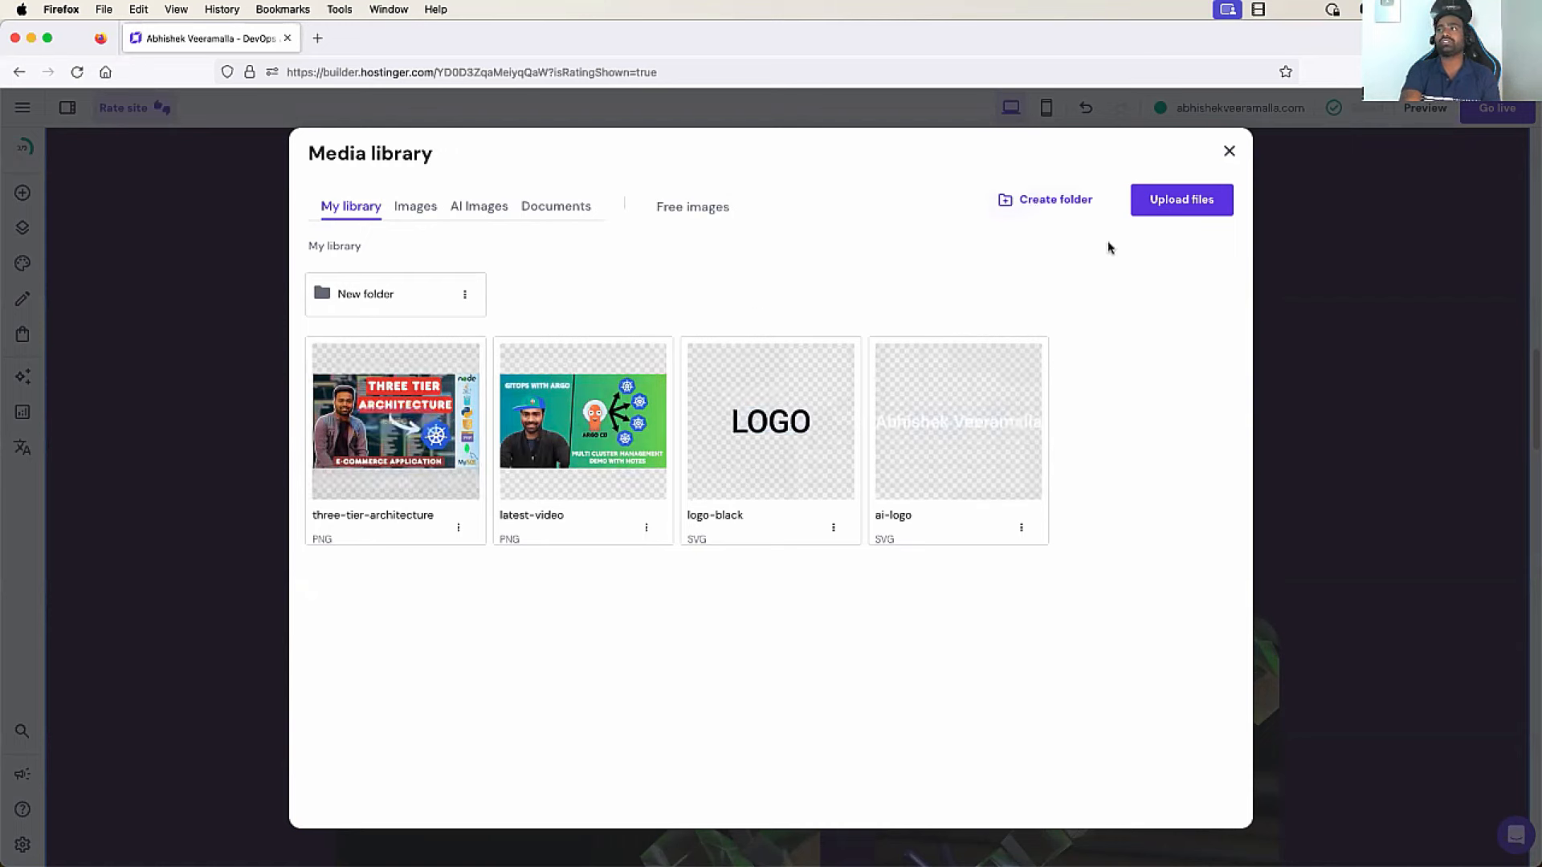
Upload all the images in the portfolio folder, from Python-Zero-to-Hero.png to Azure-Zero-to-Hero.png, to the media library, skipping unsupported files
click(1166, 211)
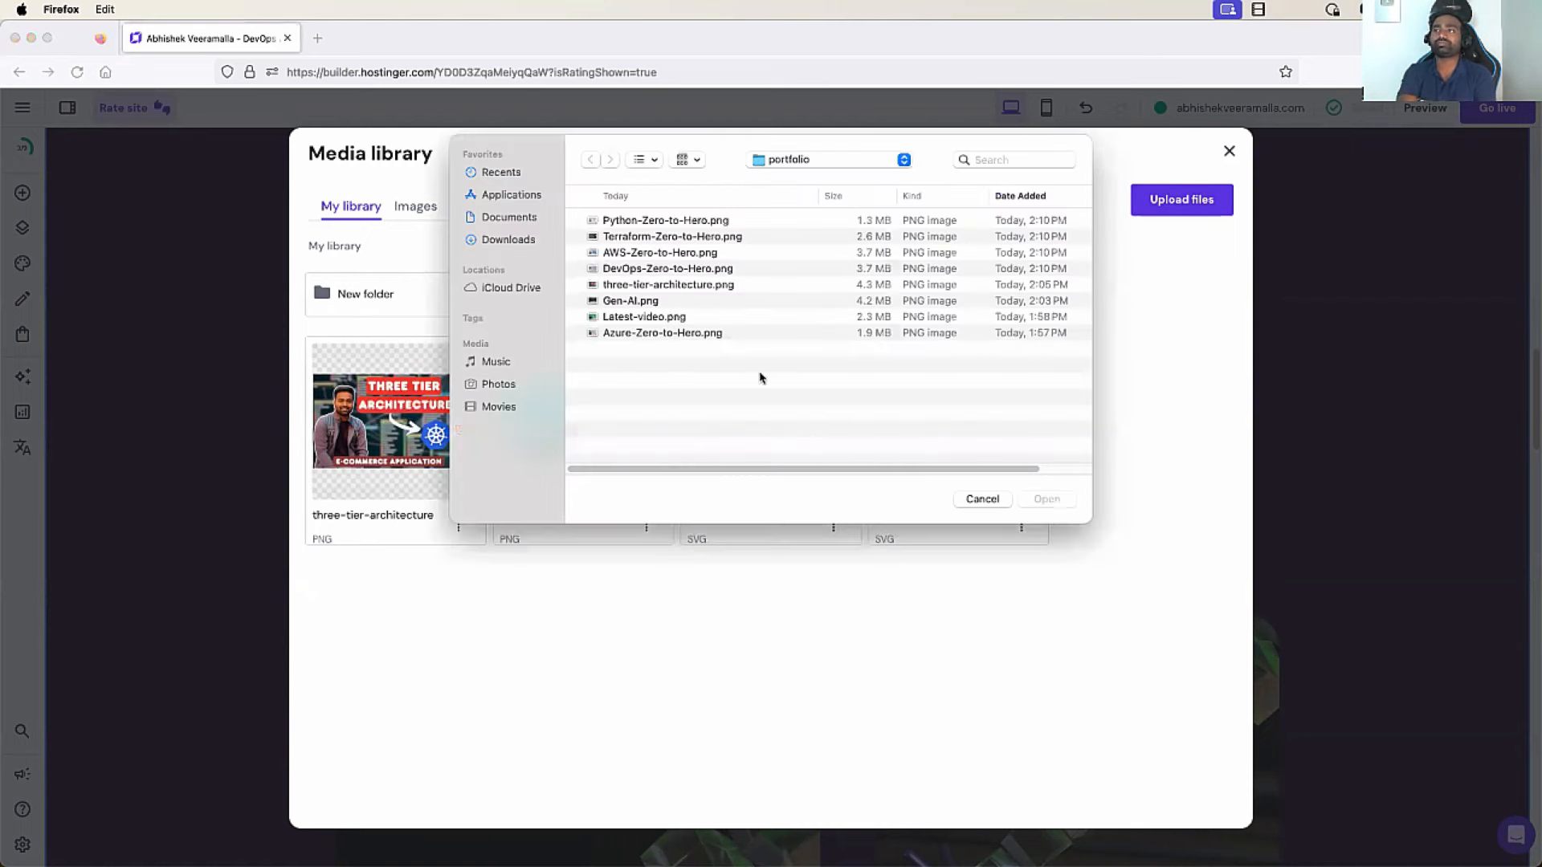
click(664, 271)
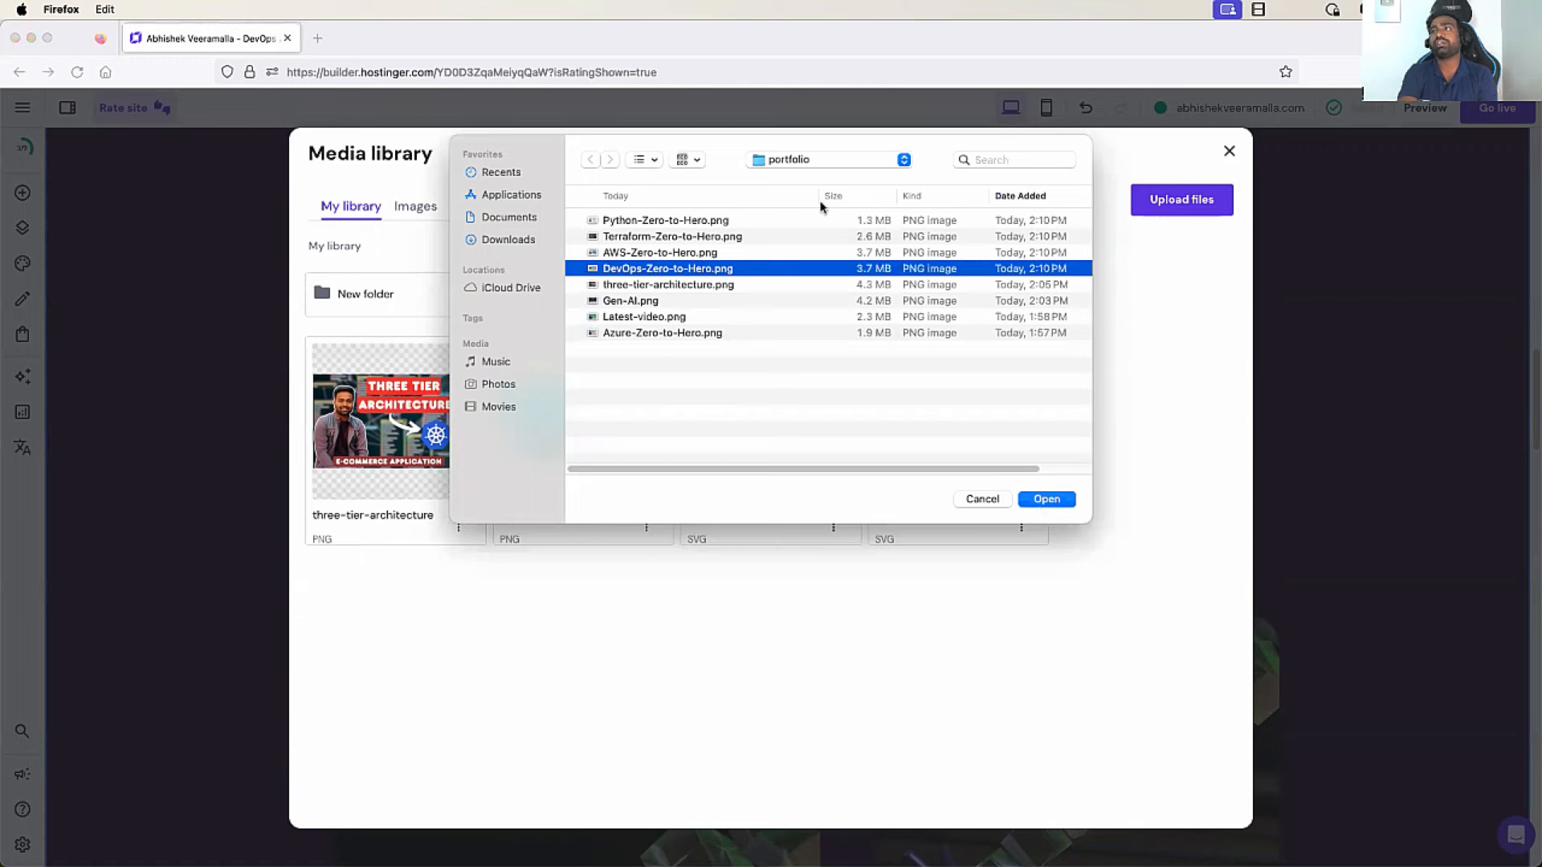
drag(700, 286, 679, 323)
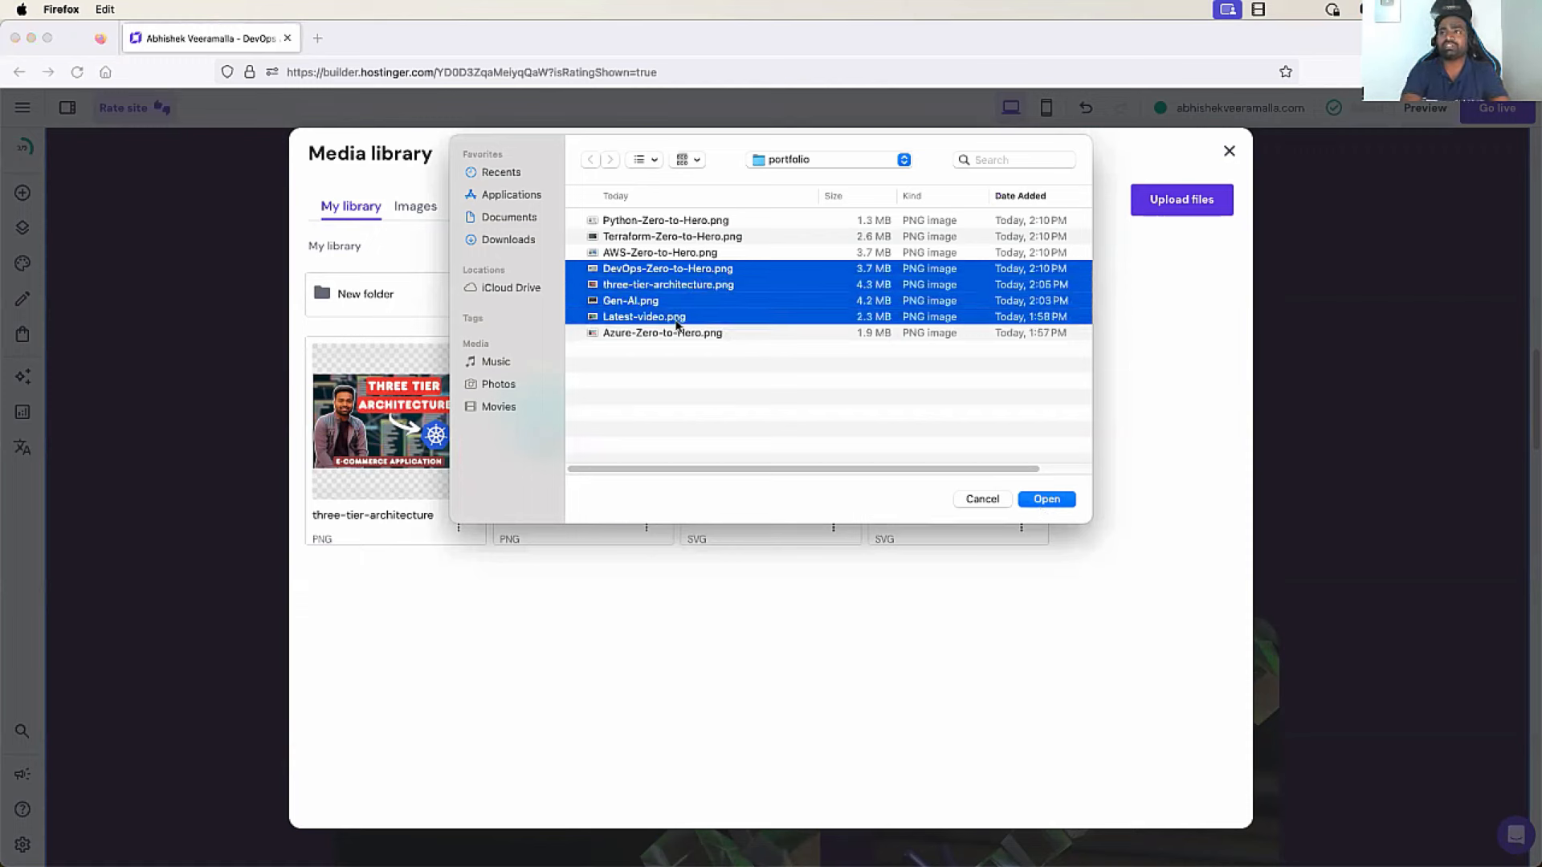
click(683, 347)
click(664, 222)
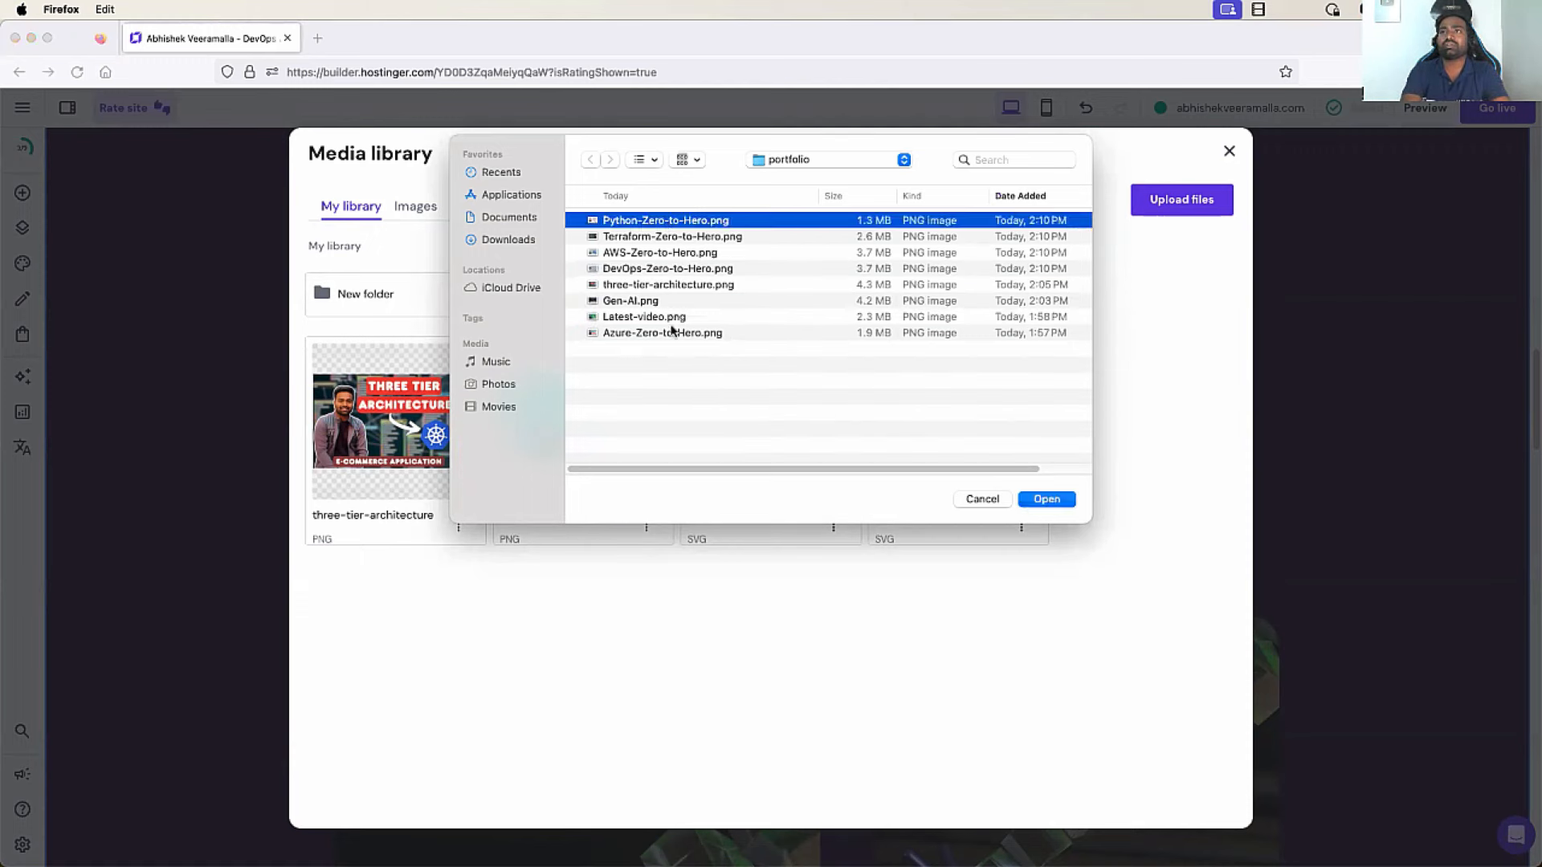
shift+click(673, 331)
click(1046, 500)
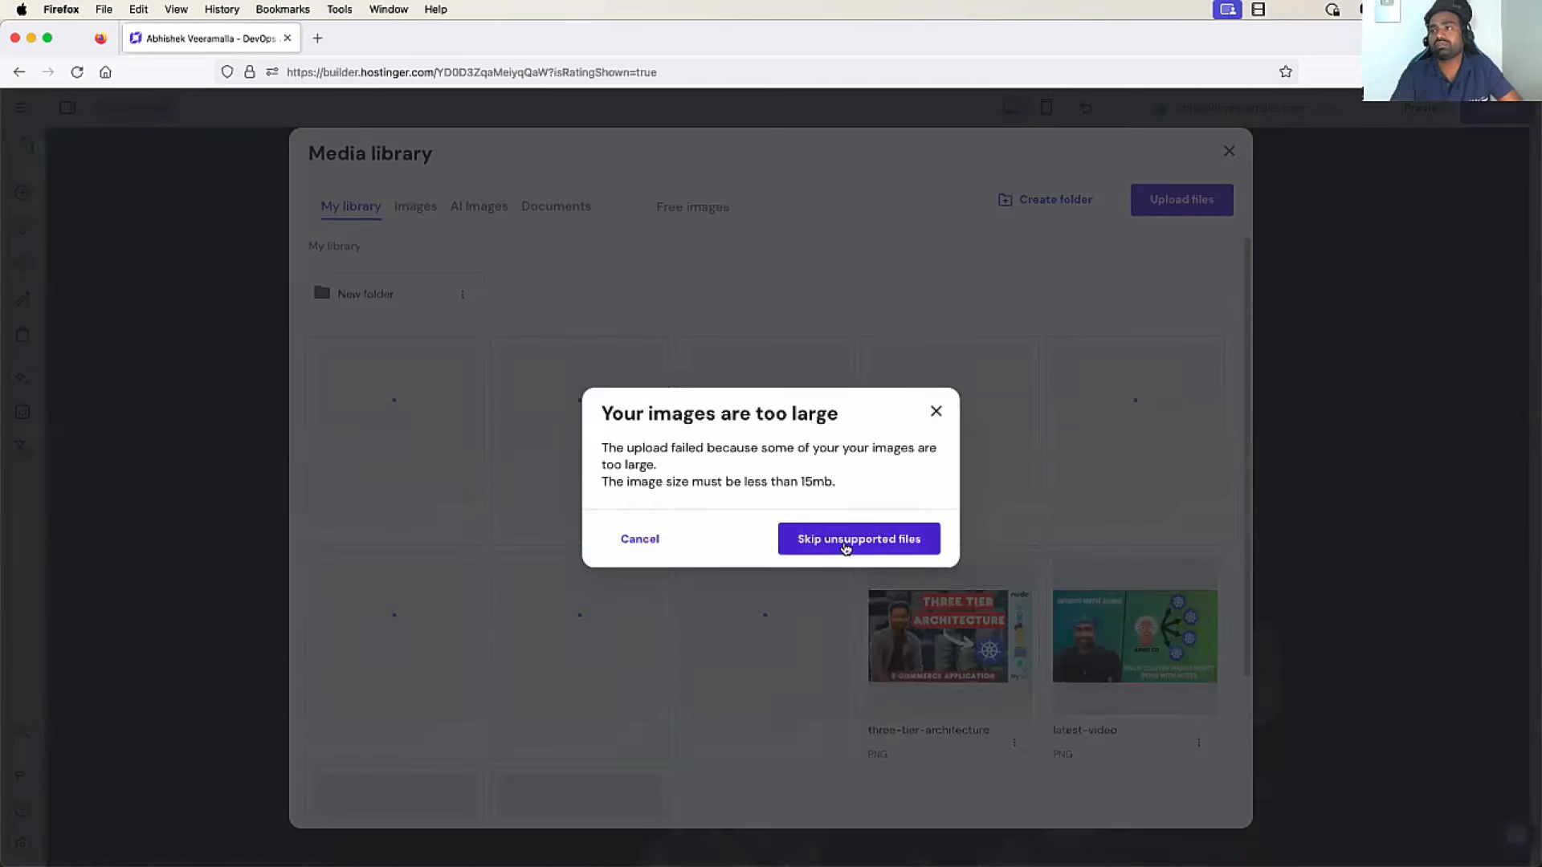
click(853, 540)
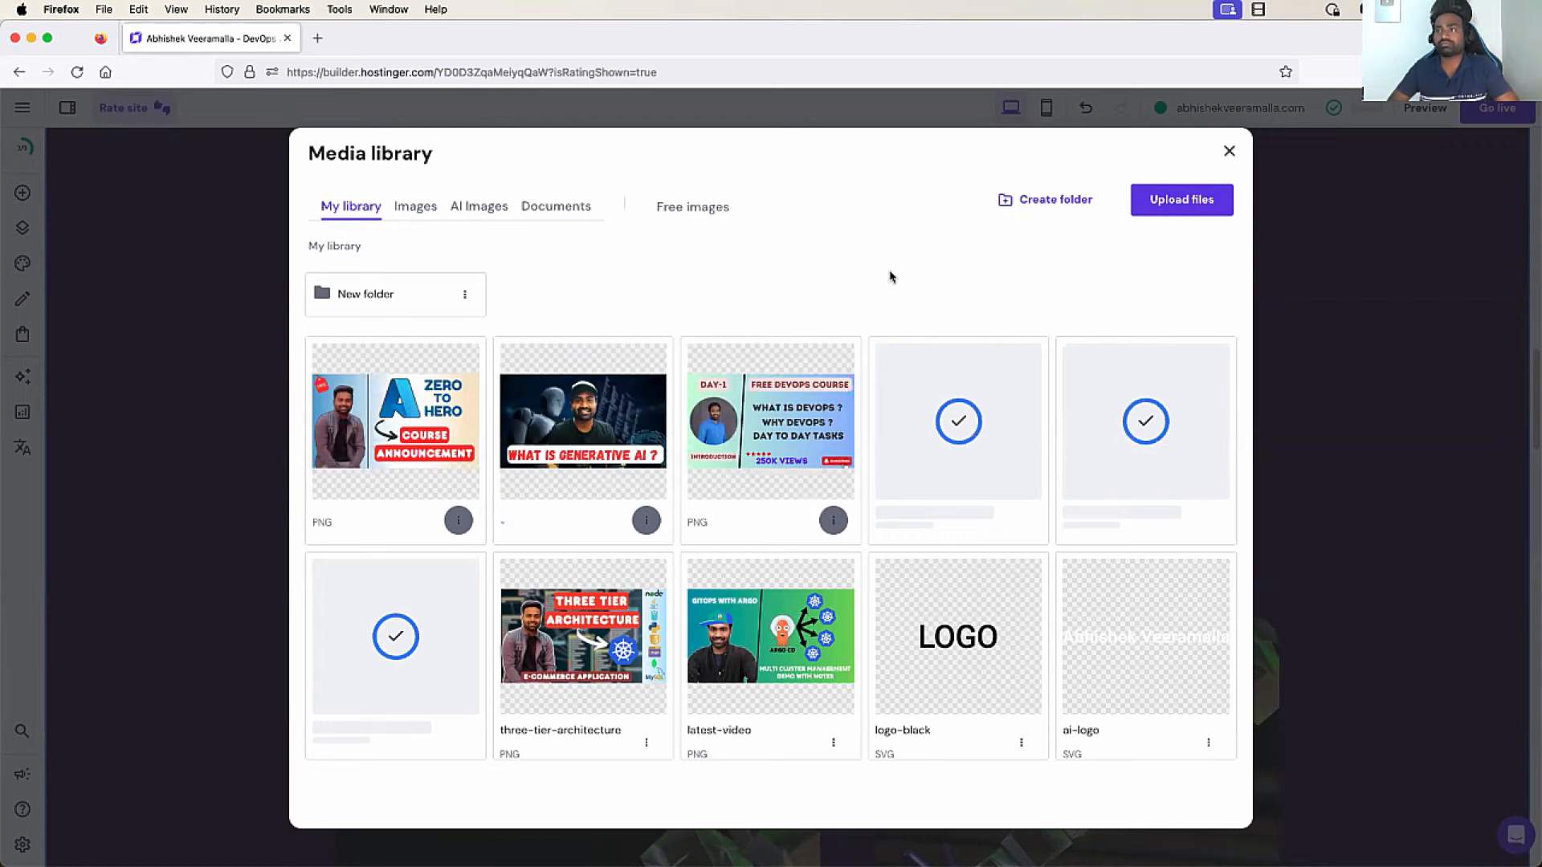
Replace the keyboard picture with devops-zero-to-hero and widen it until the full thumbnail fits in the frame
mouse_move(777, 420)
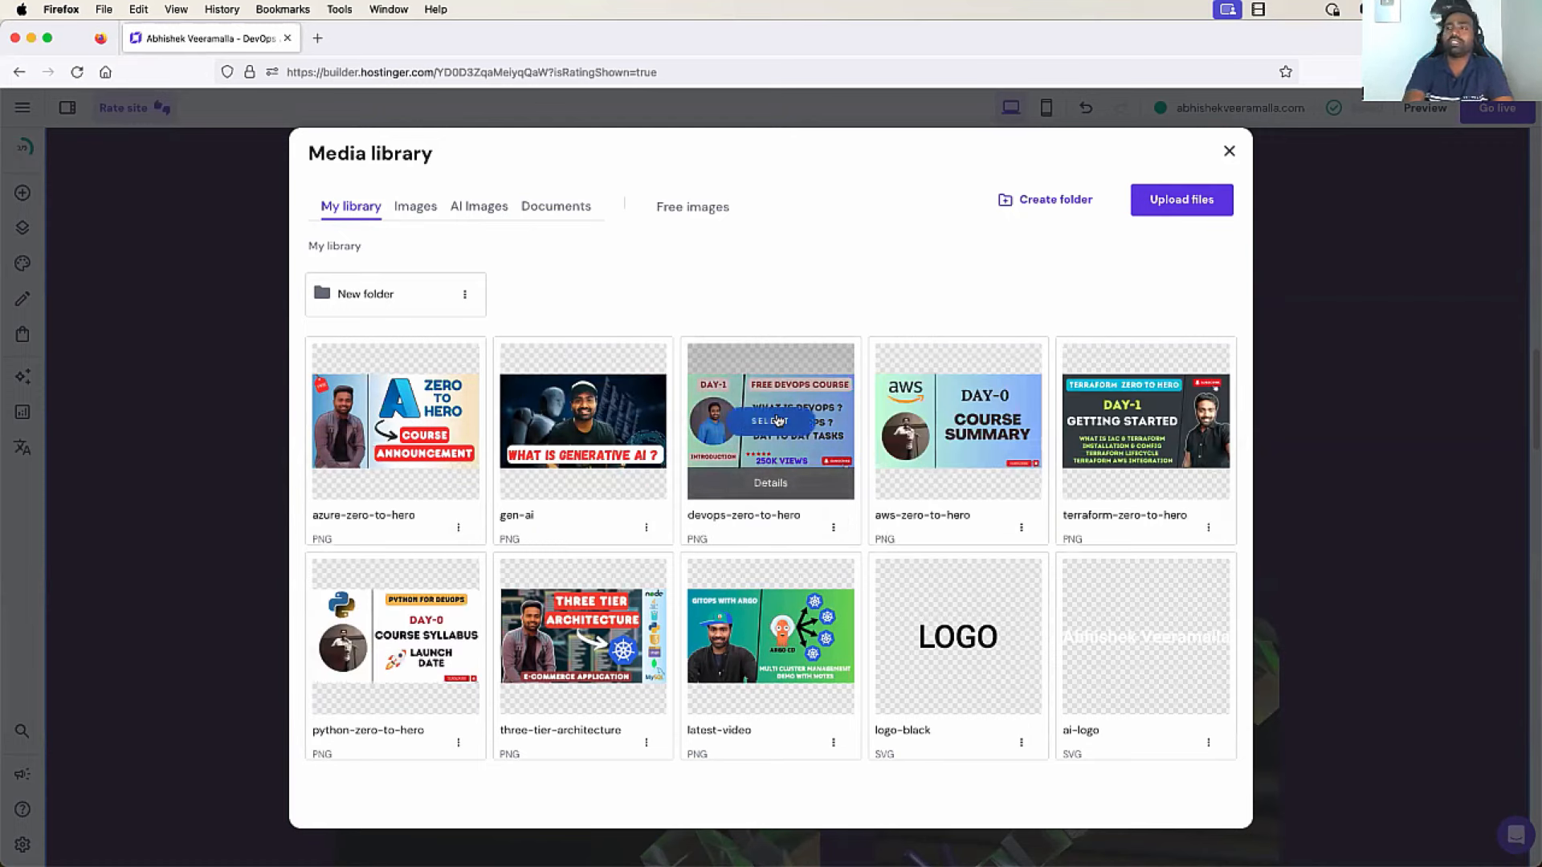
click(771, 421)
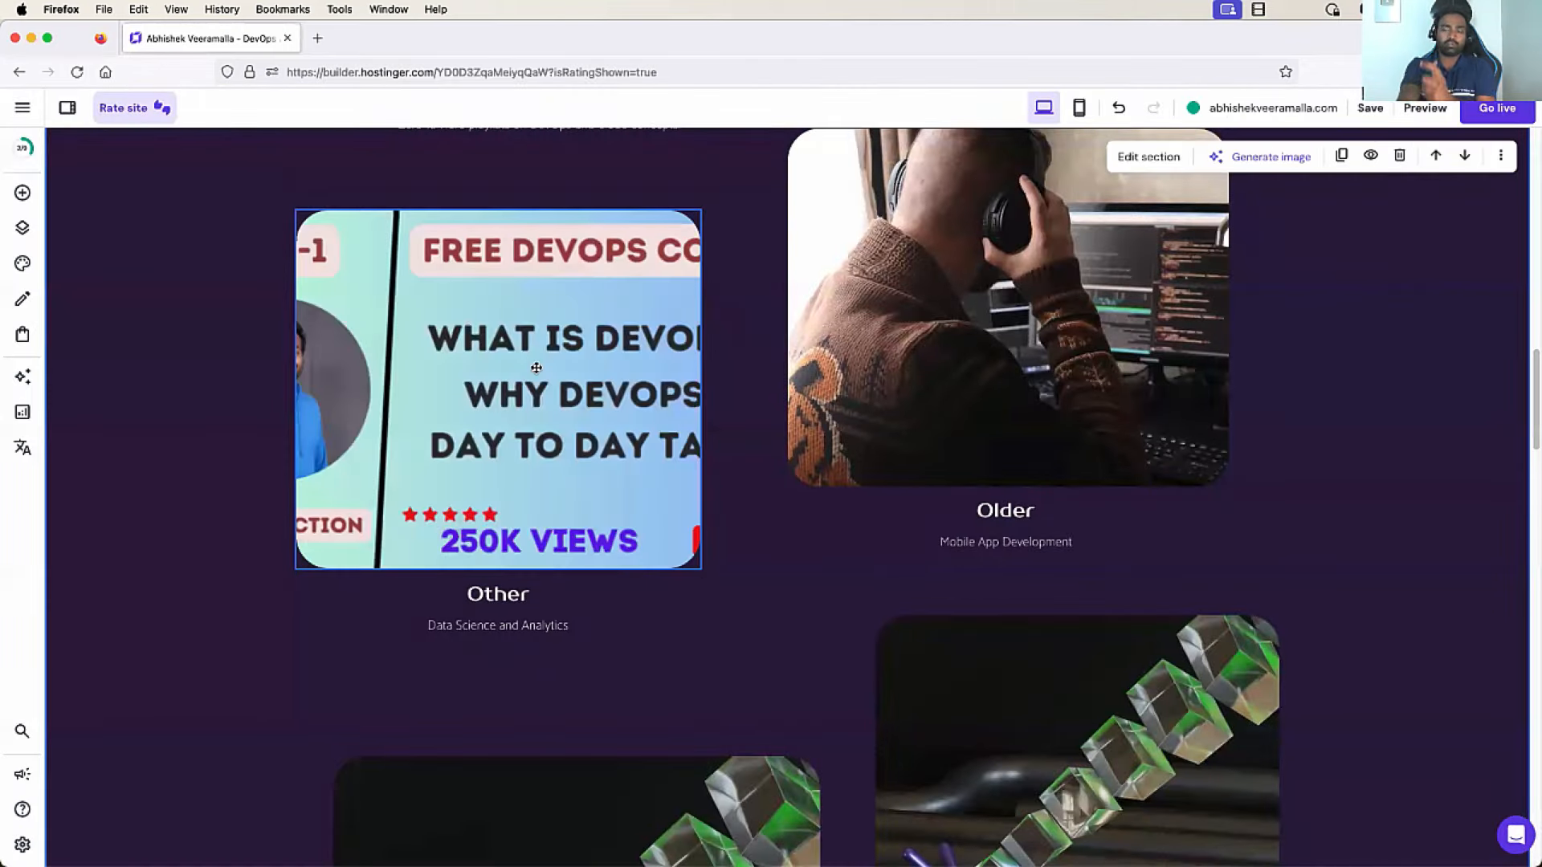
click(398, 400)
drag(702, 389, 863, 393)
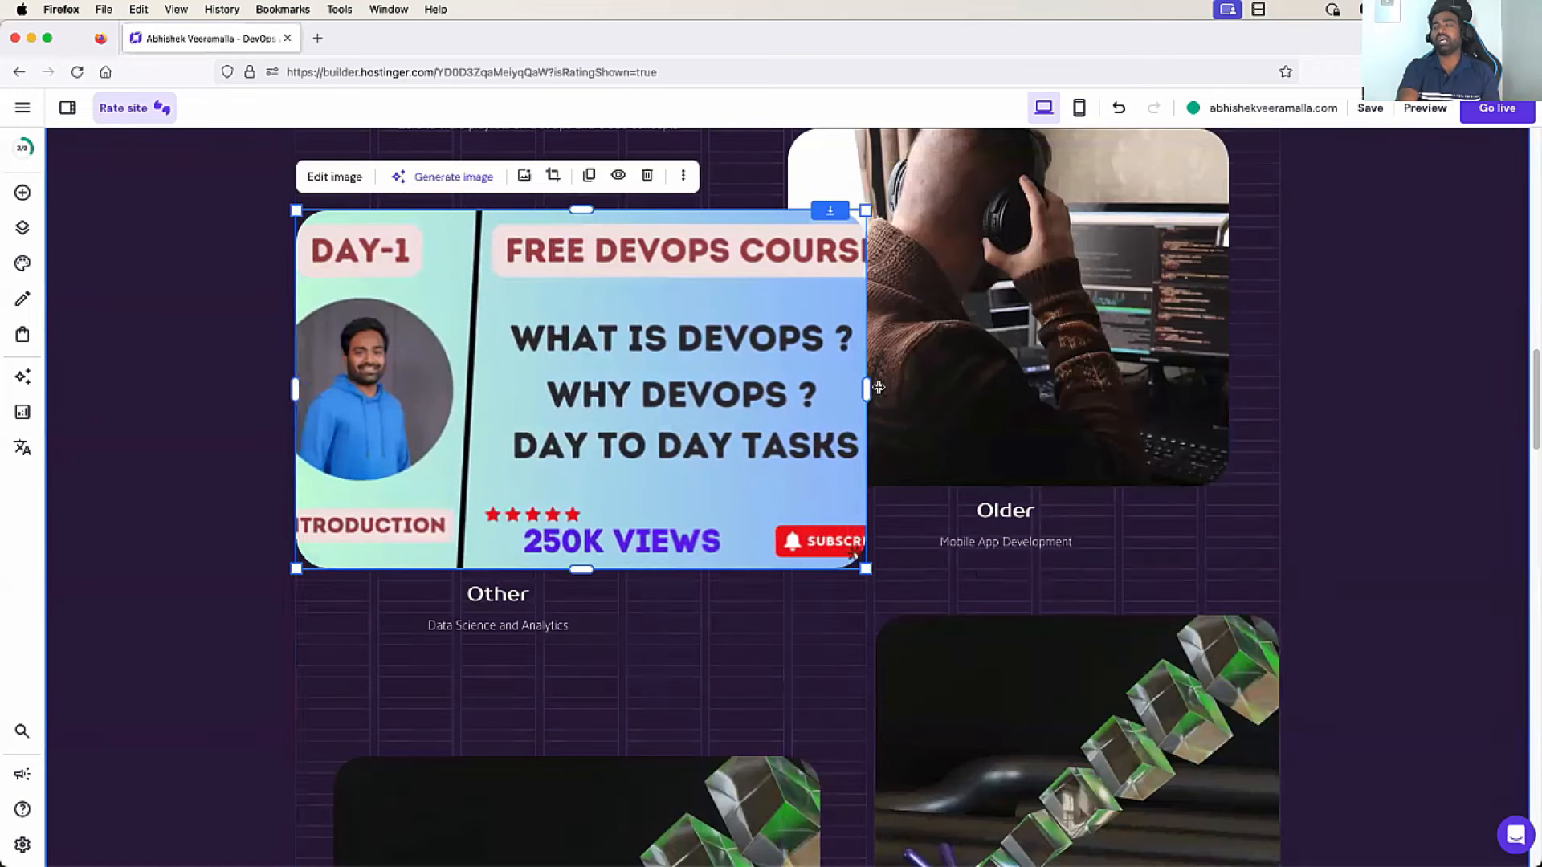
scroll(1029, 393, up, 3)
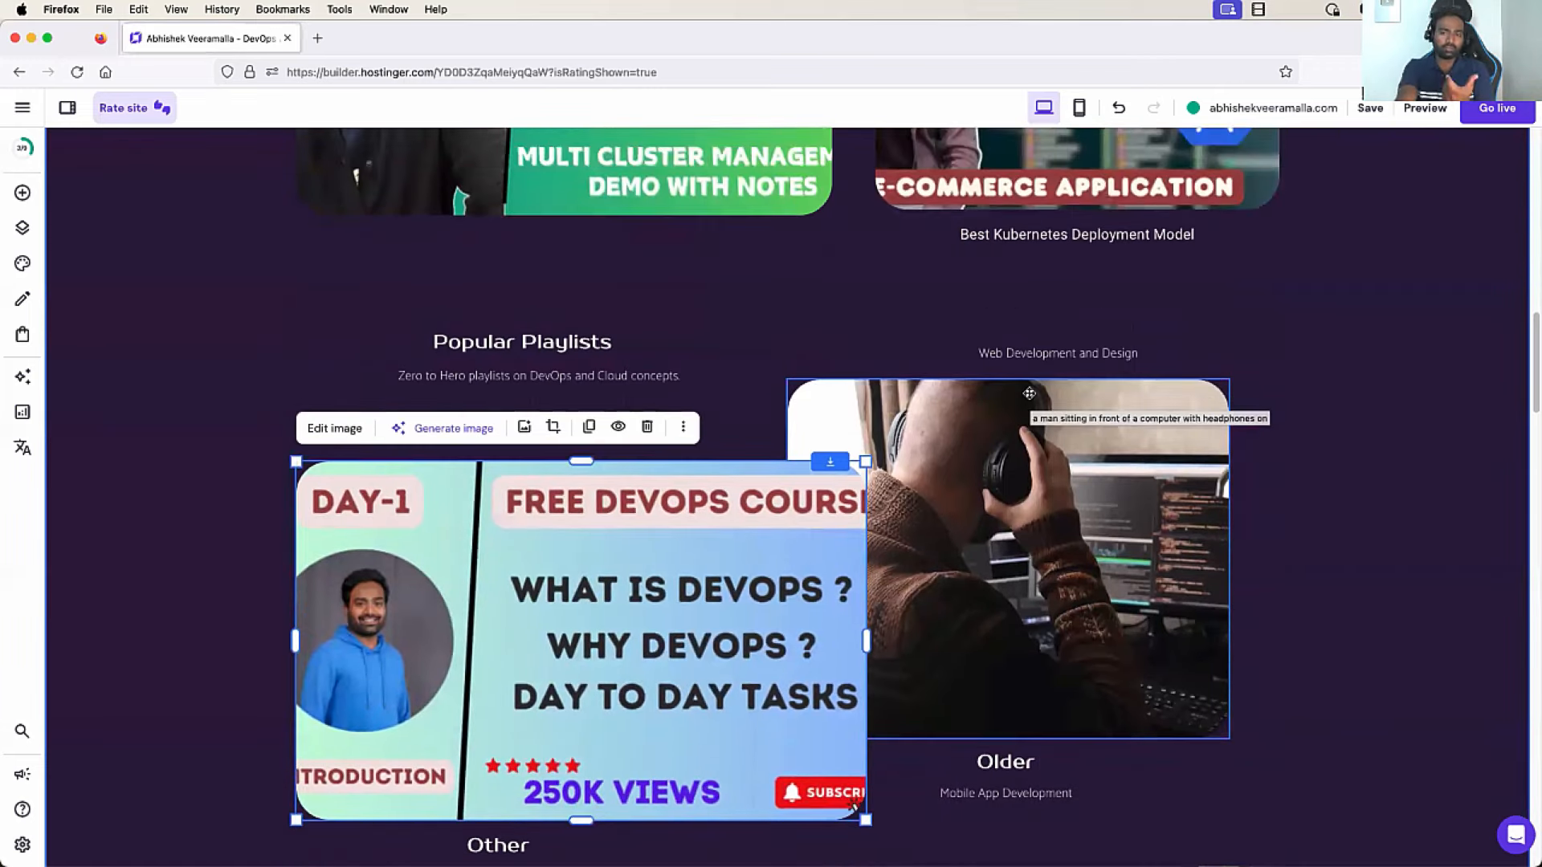
drag(868, 640, 963, 640)
Delete the picture of the man wearing headphones together with its Older heading and Mobile App Development caption
click(1127, 586)
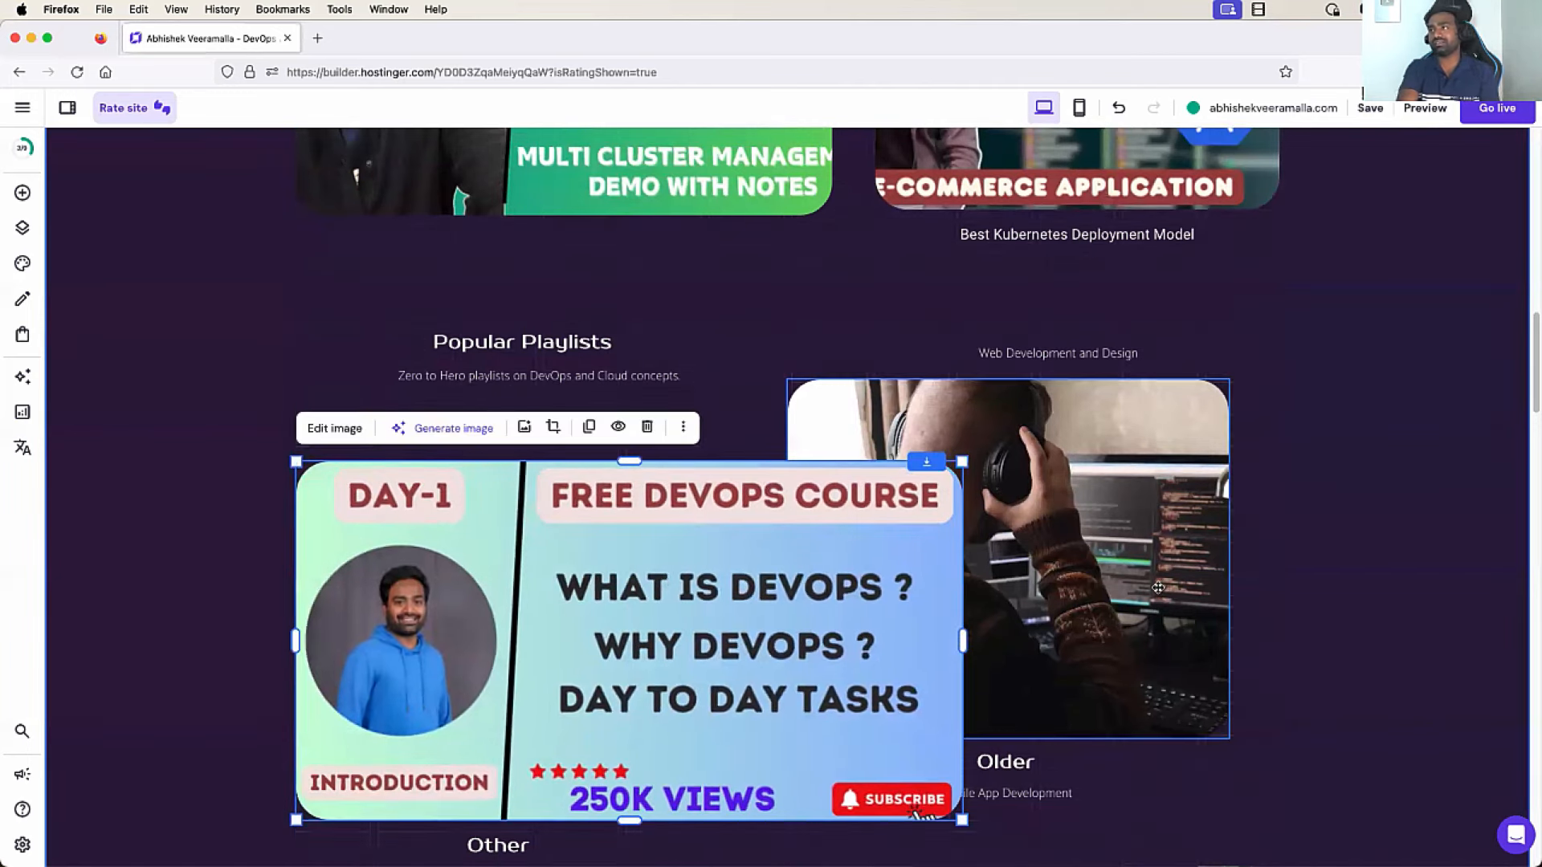
key(Delete)
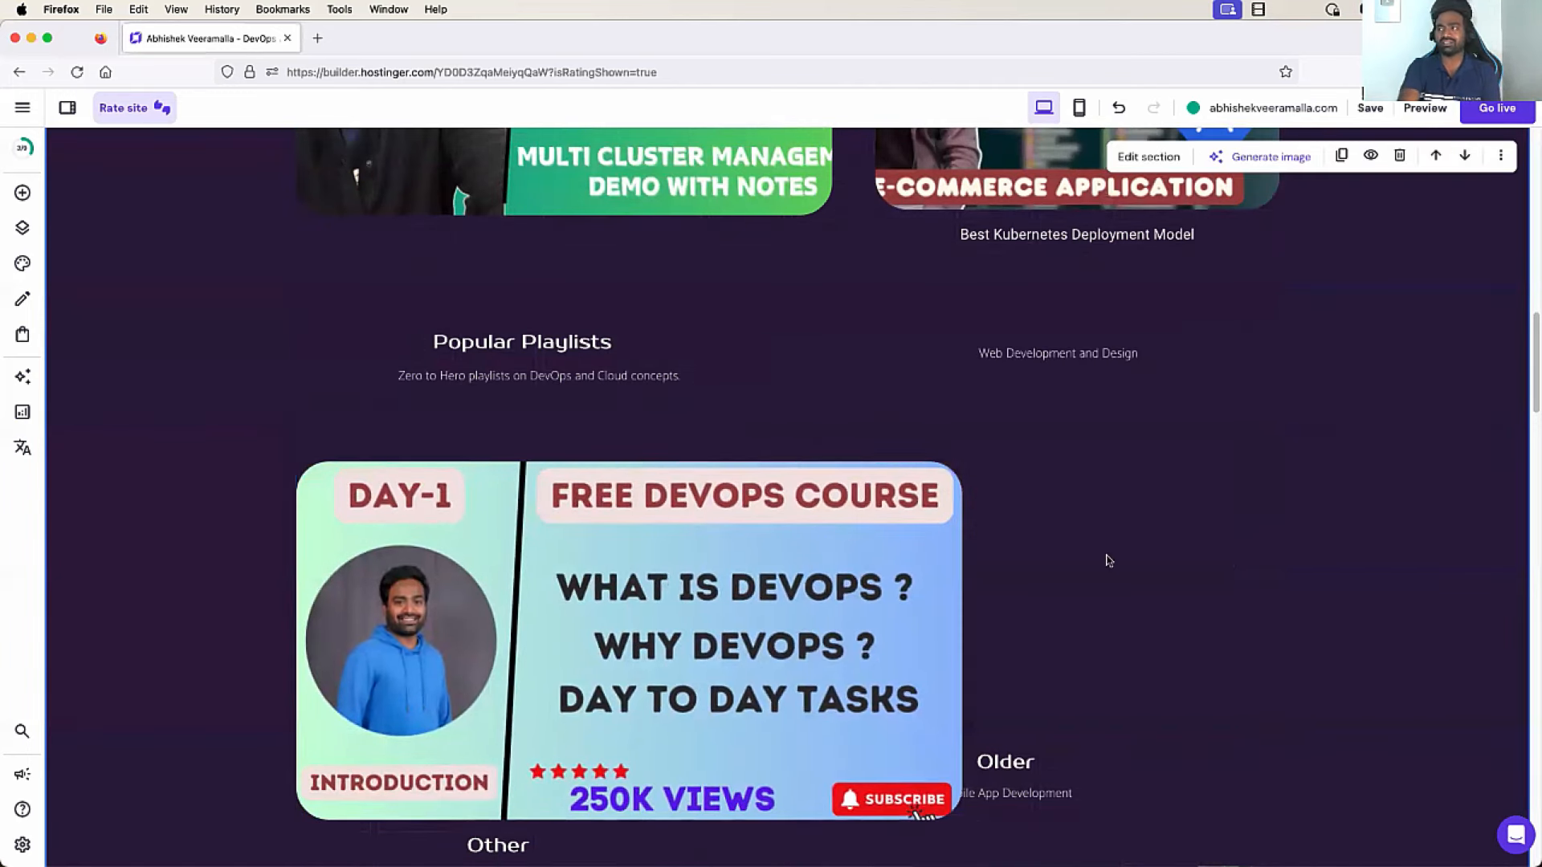
scroll(1108, 561, down, 5)
click(1004, 565)
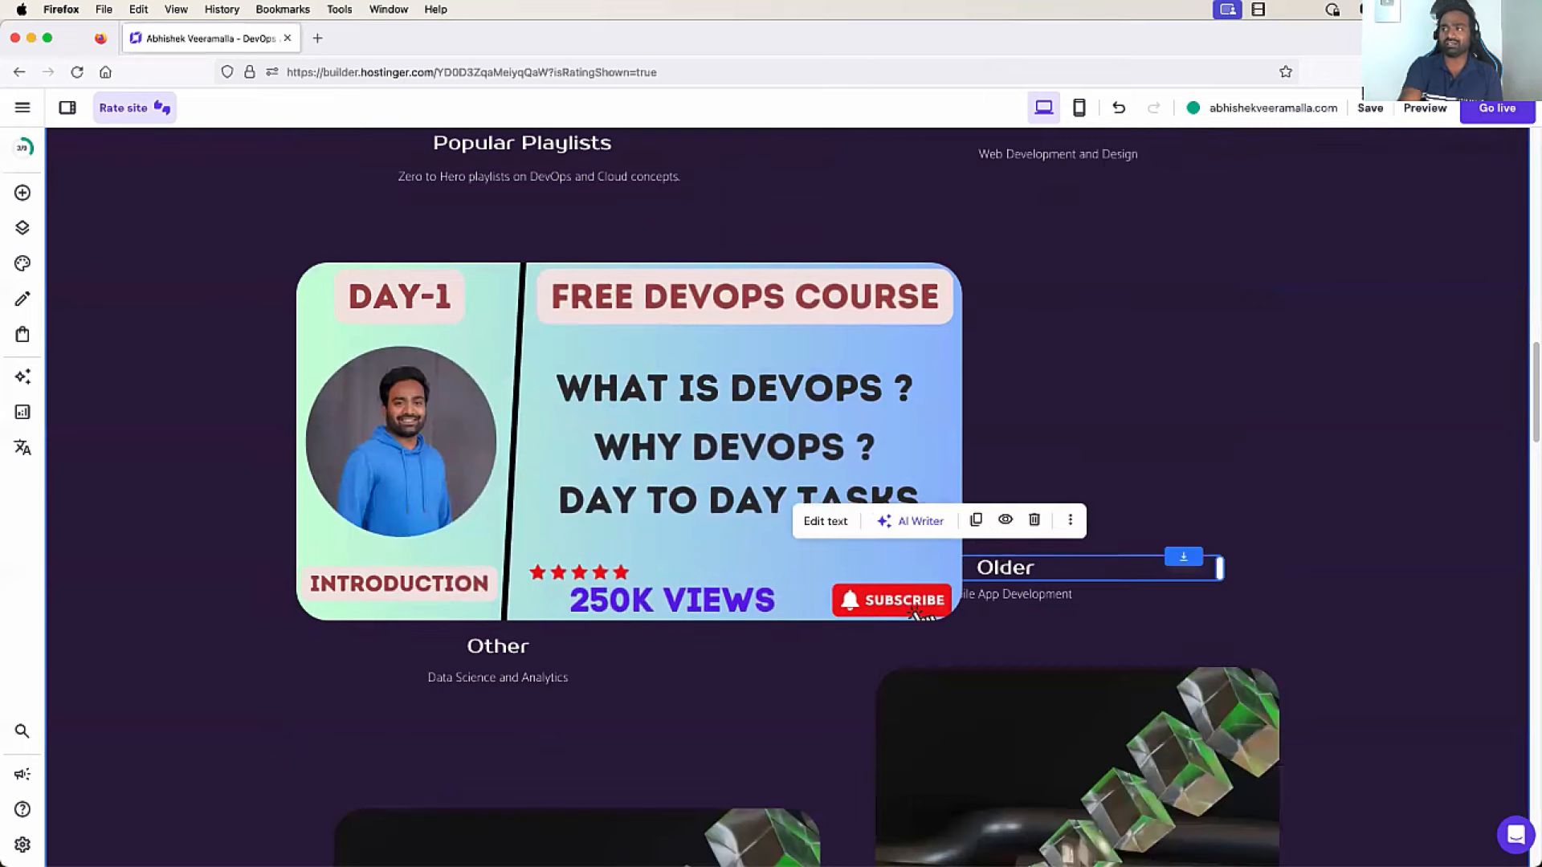
key(Delete)
click(999, 595)
key(Delete)
Move the DevOps course picture up to just below the playlists description, and delete the "Web Development and Design" text
scroll(1041, 415, up, 2)
scroll(1041, 415, up, 1)
drag(826, 516, 833, 461)
click(1153, 439)
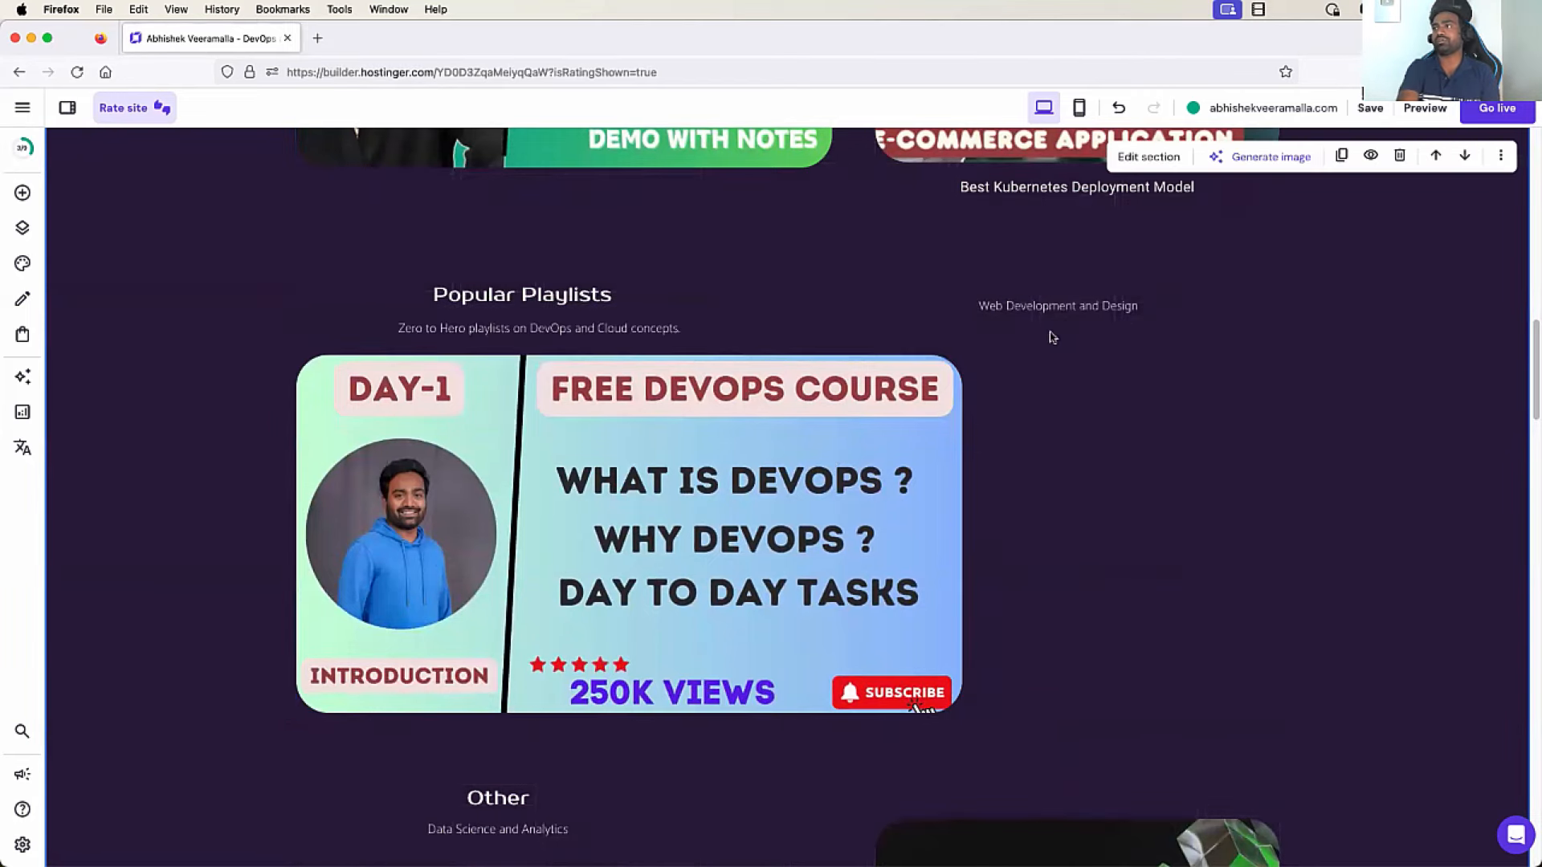
click(1057, 306)
key(Delete)
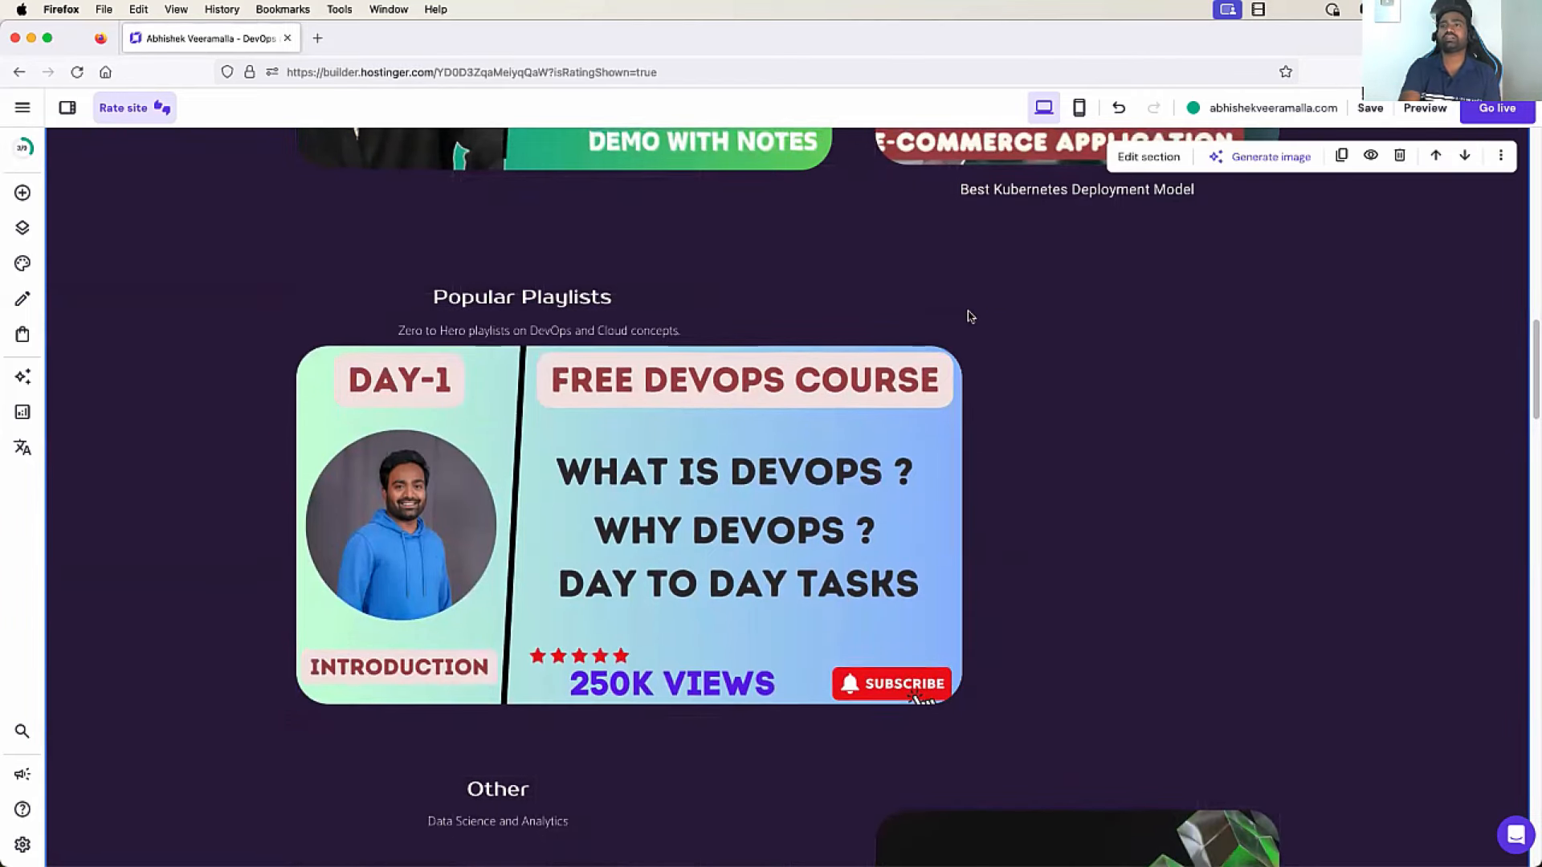
Move the Popular Playlists heading and its description up slightly to leave a gap above the DevOps course picture
scroll(971, 317, up, 3)
drag(372, 452, 347, 428)
drag(435, 451, 479, 448)
click(1108, 437)
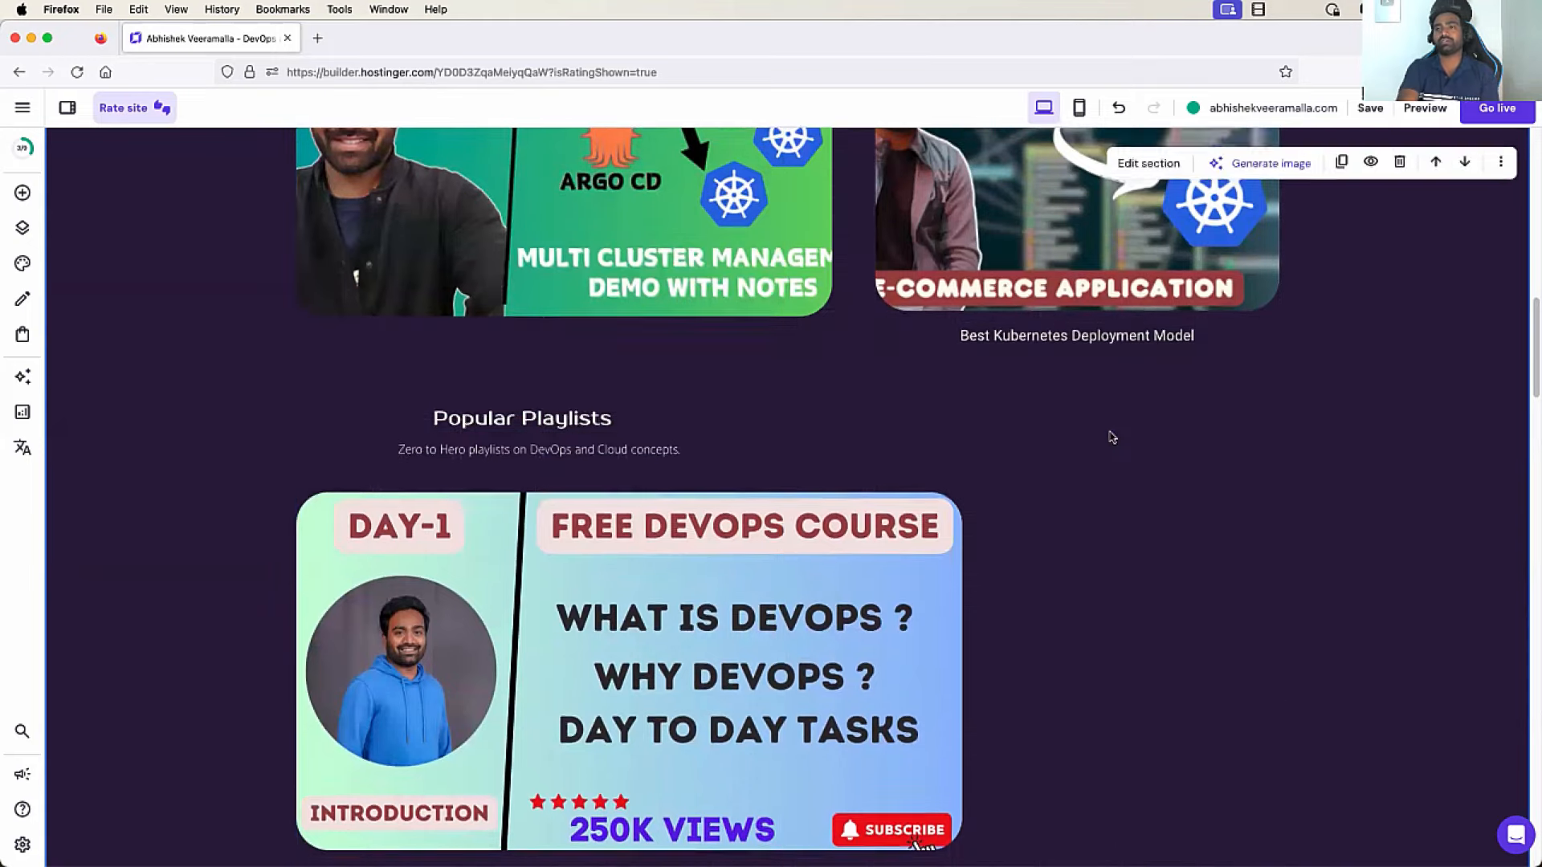
Replace the large green glass cubes picture above the Personal heading with azure-zero-to-hero from the media library
scroll(1110, 437, down, 5)
scroll(1110, 435, down, 3)
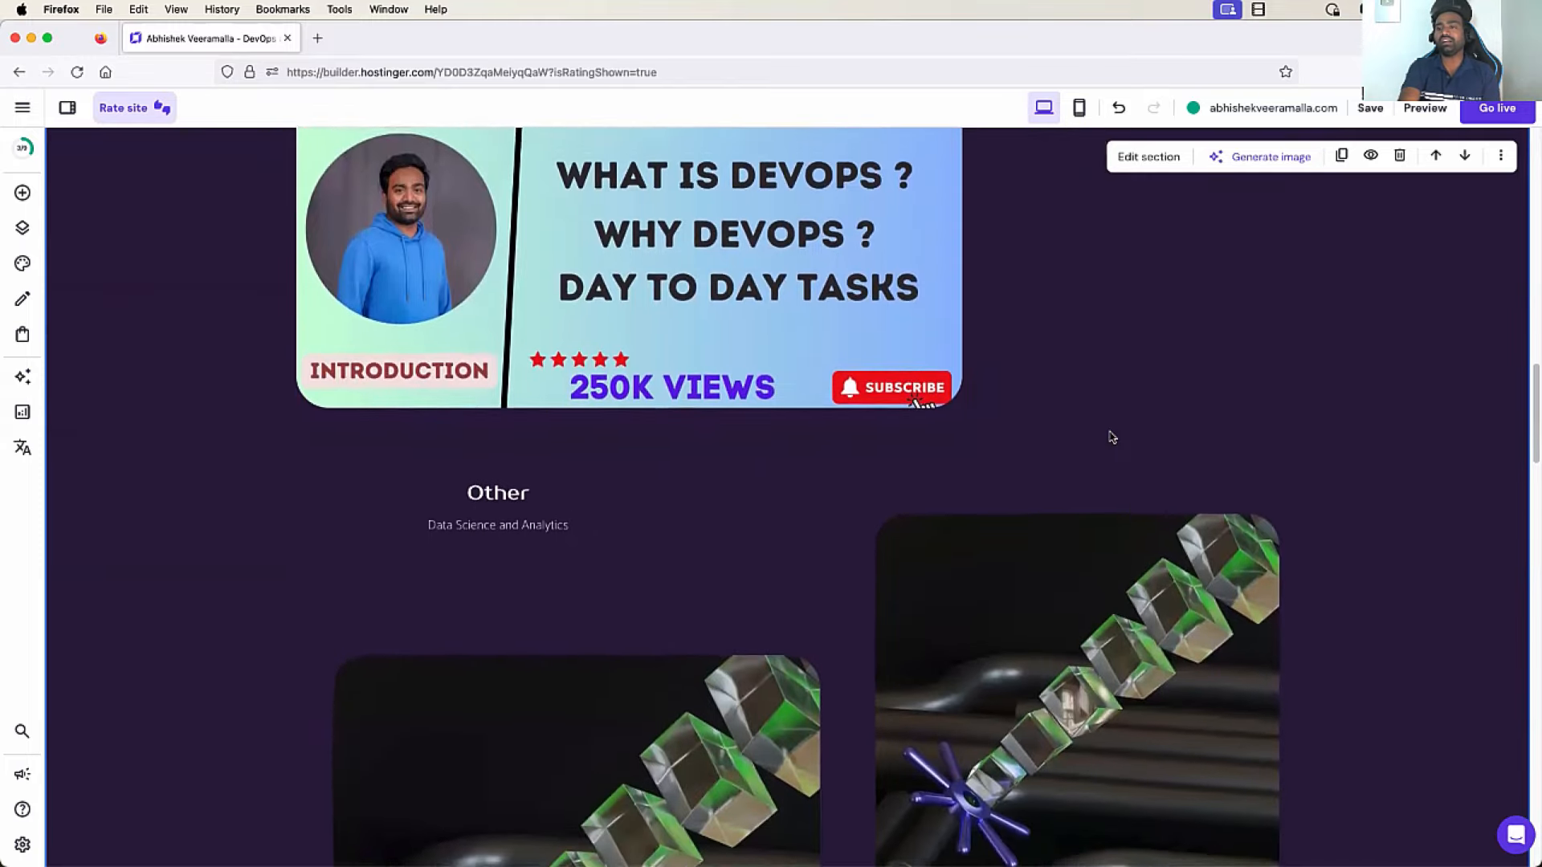
scroll(1109, 435, up, 3)
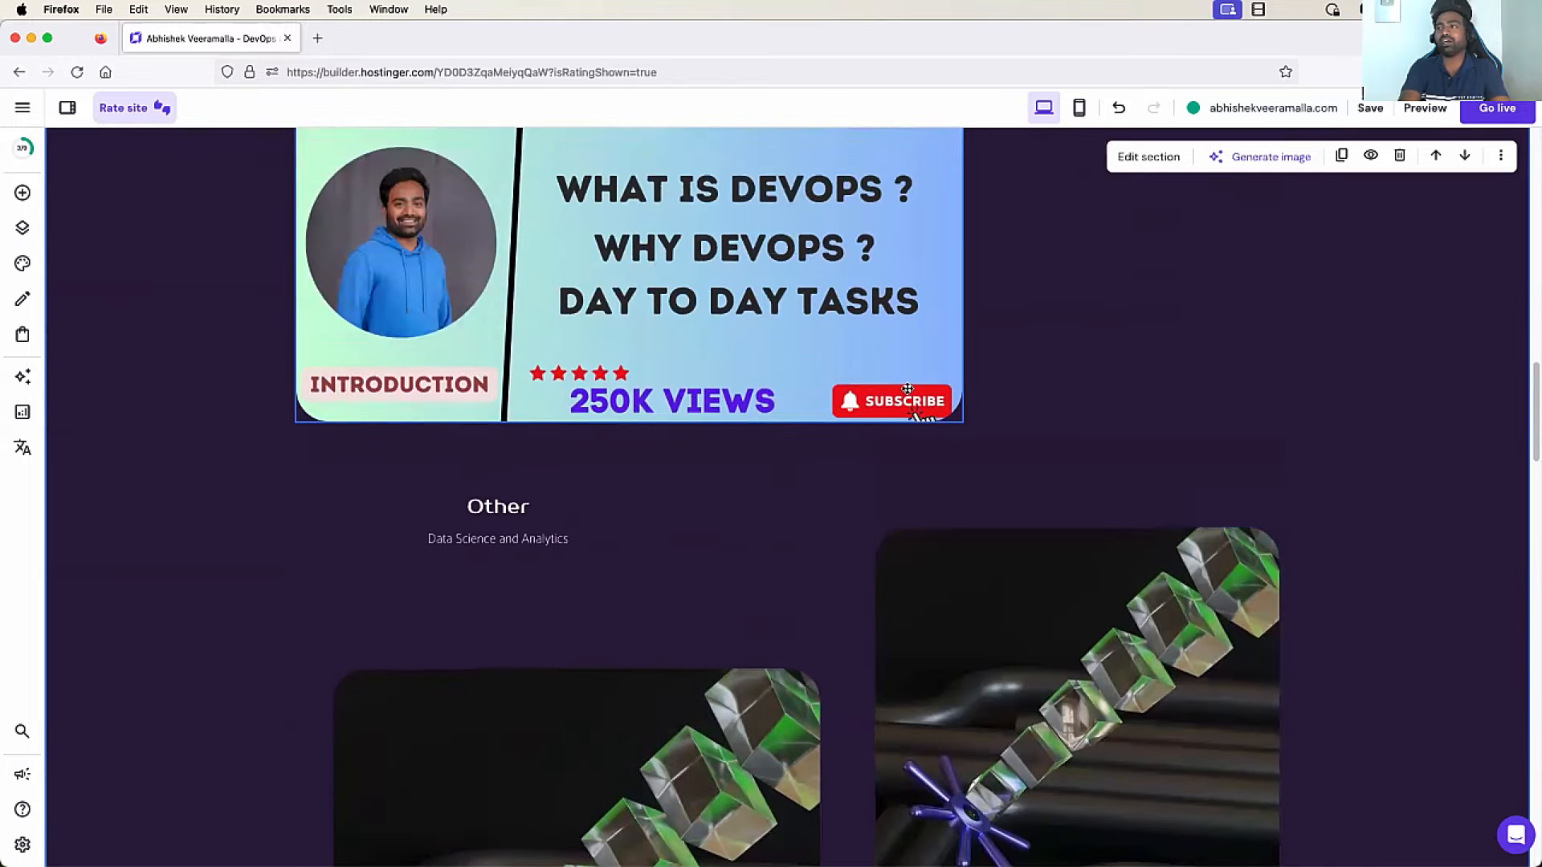
scroll(908, 394, down, 4)
click(679, 501)
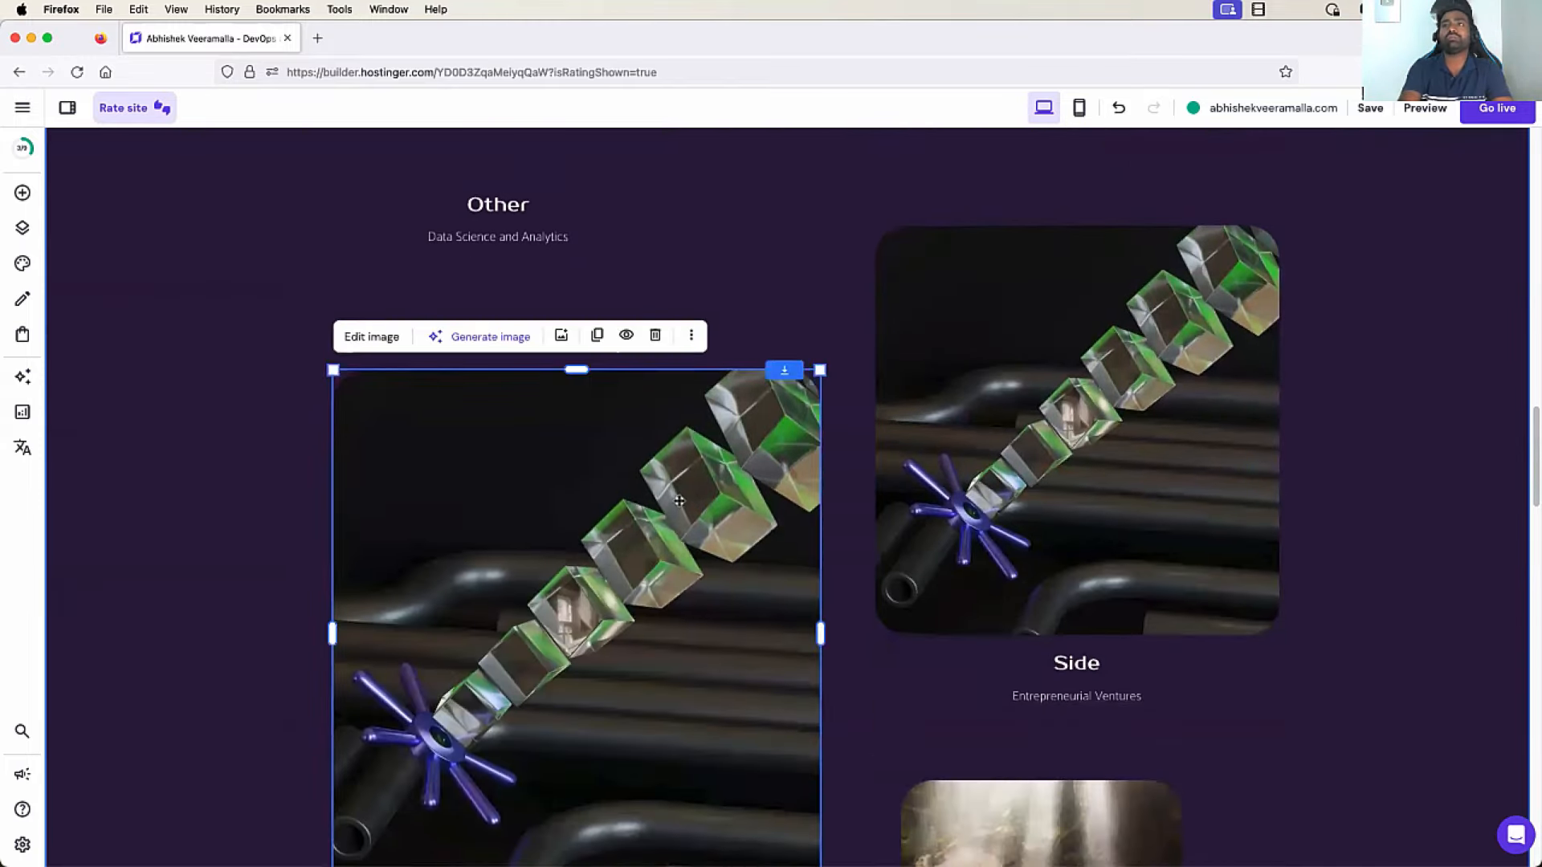
click(563, 337)
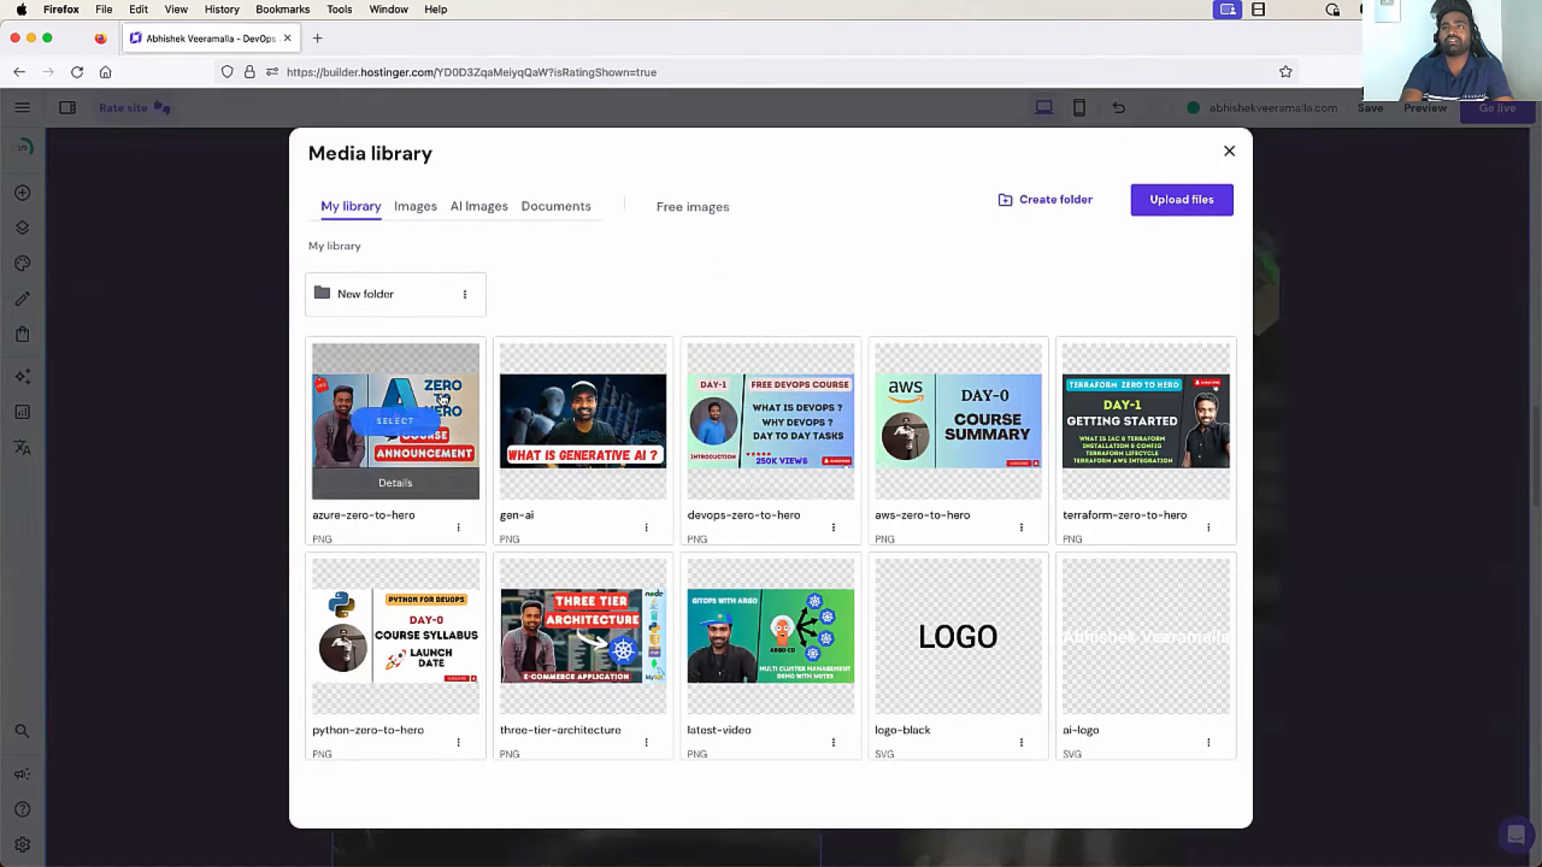
click(405, 421)
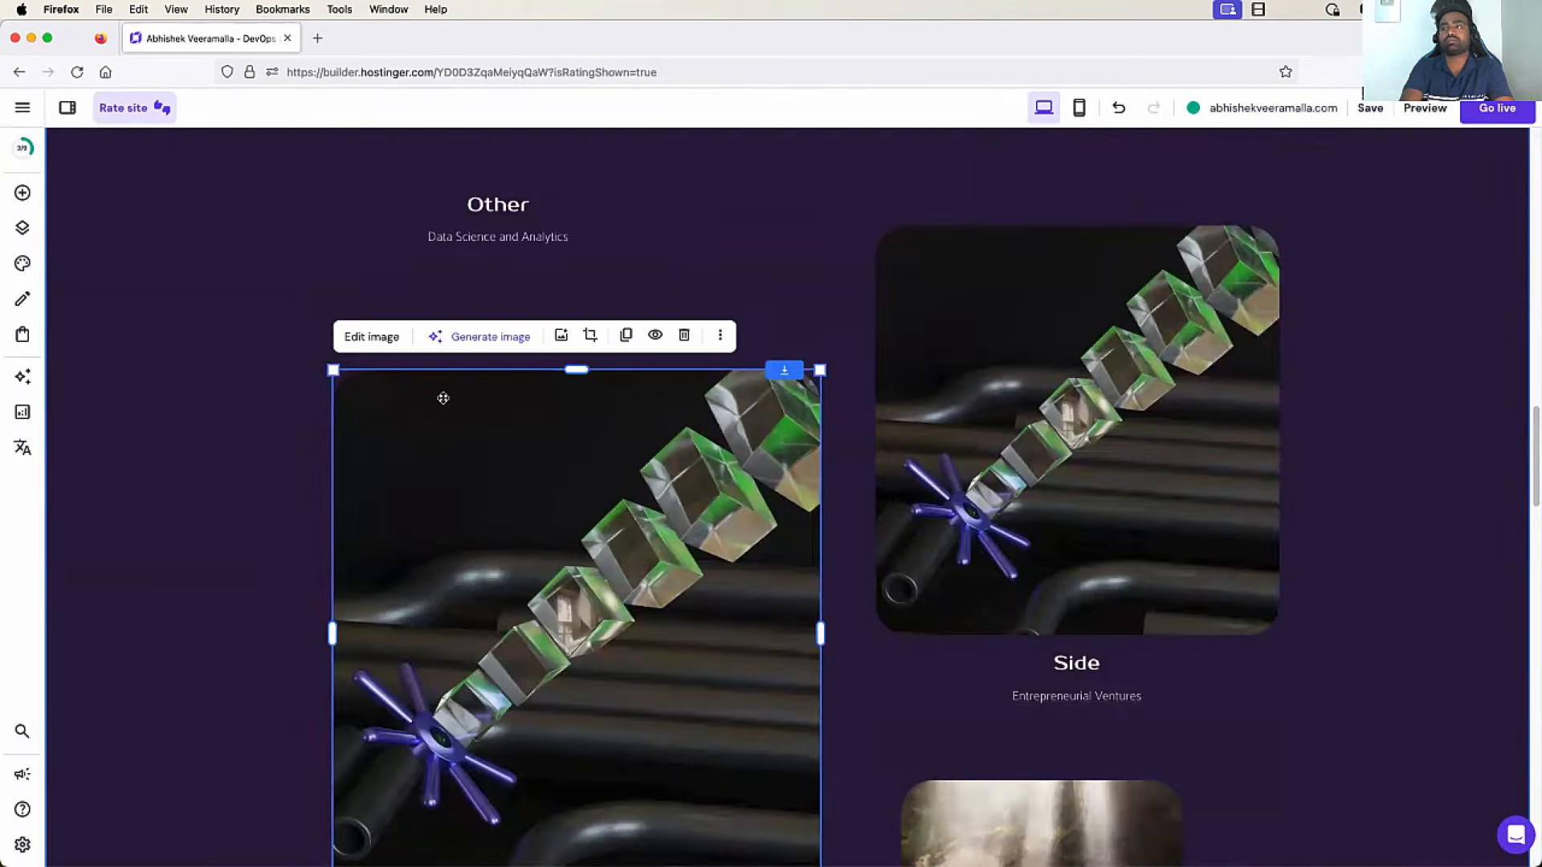
scroll(549, 479, down, 3)
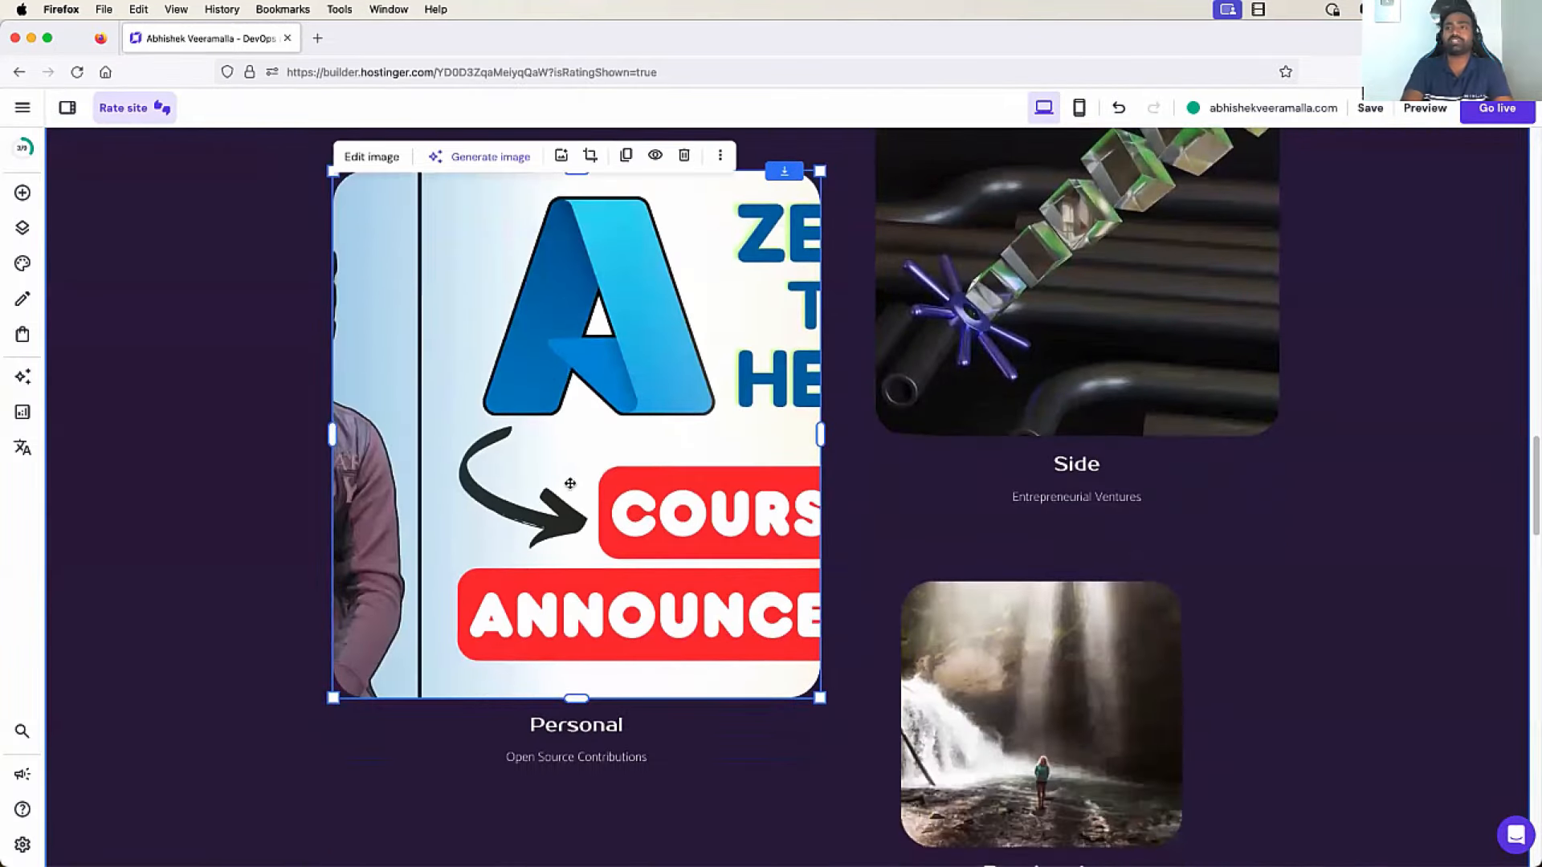
scroll(567, 483, up, 3)
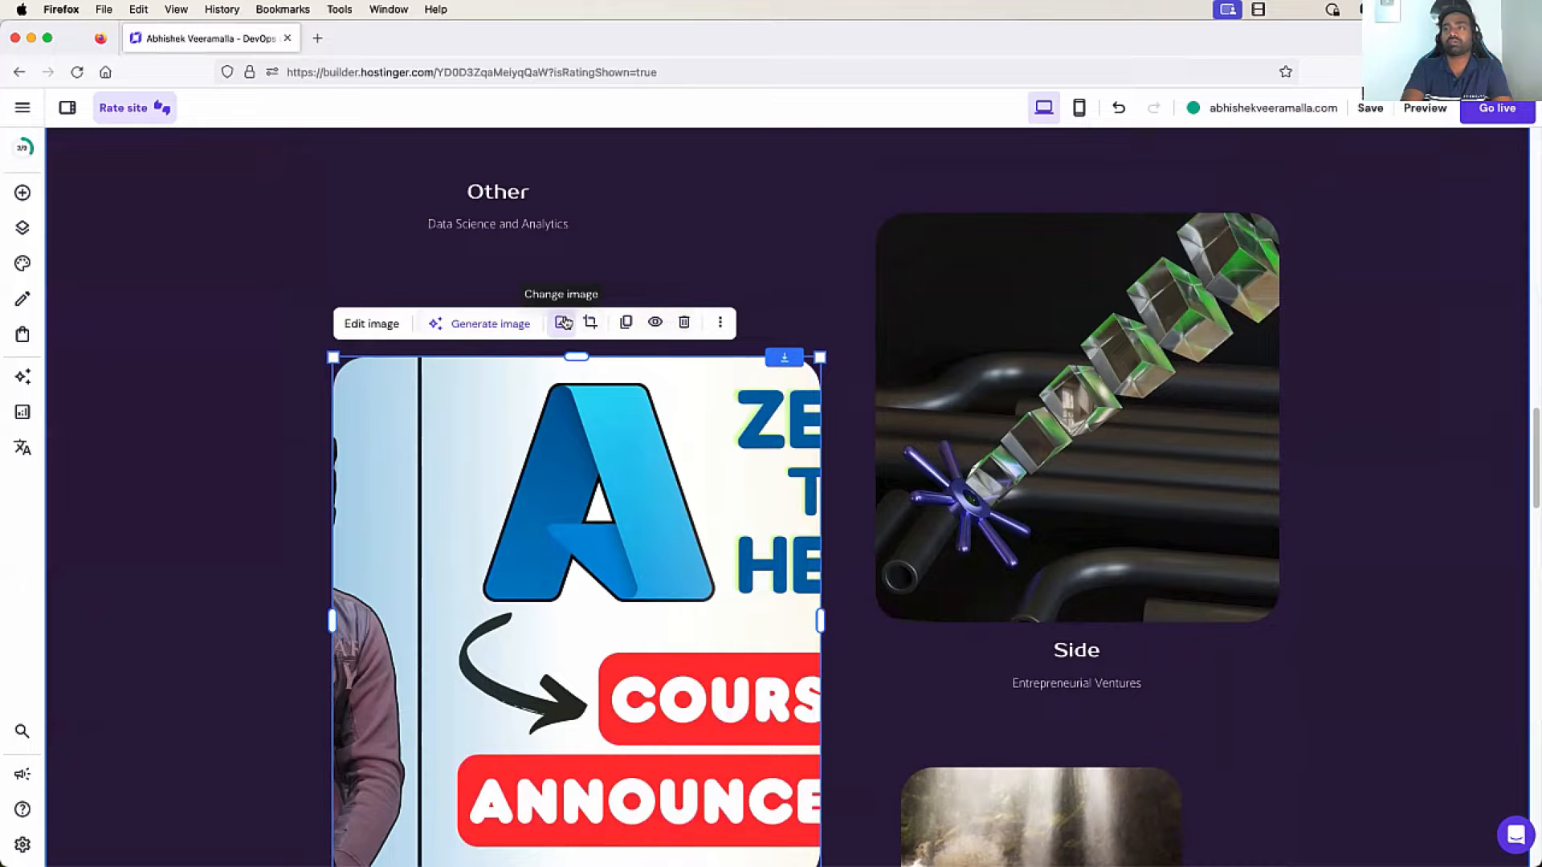
Replace the Azure course picture with aws-zero-to-hero from the media library, and delete the glass cubes picture above the Side heading
click(565, 323)
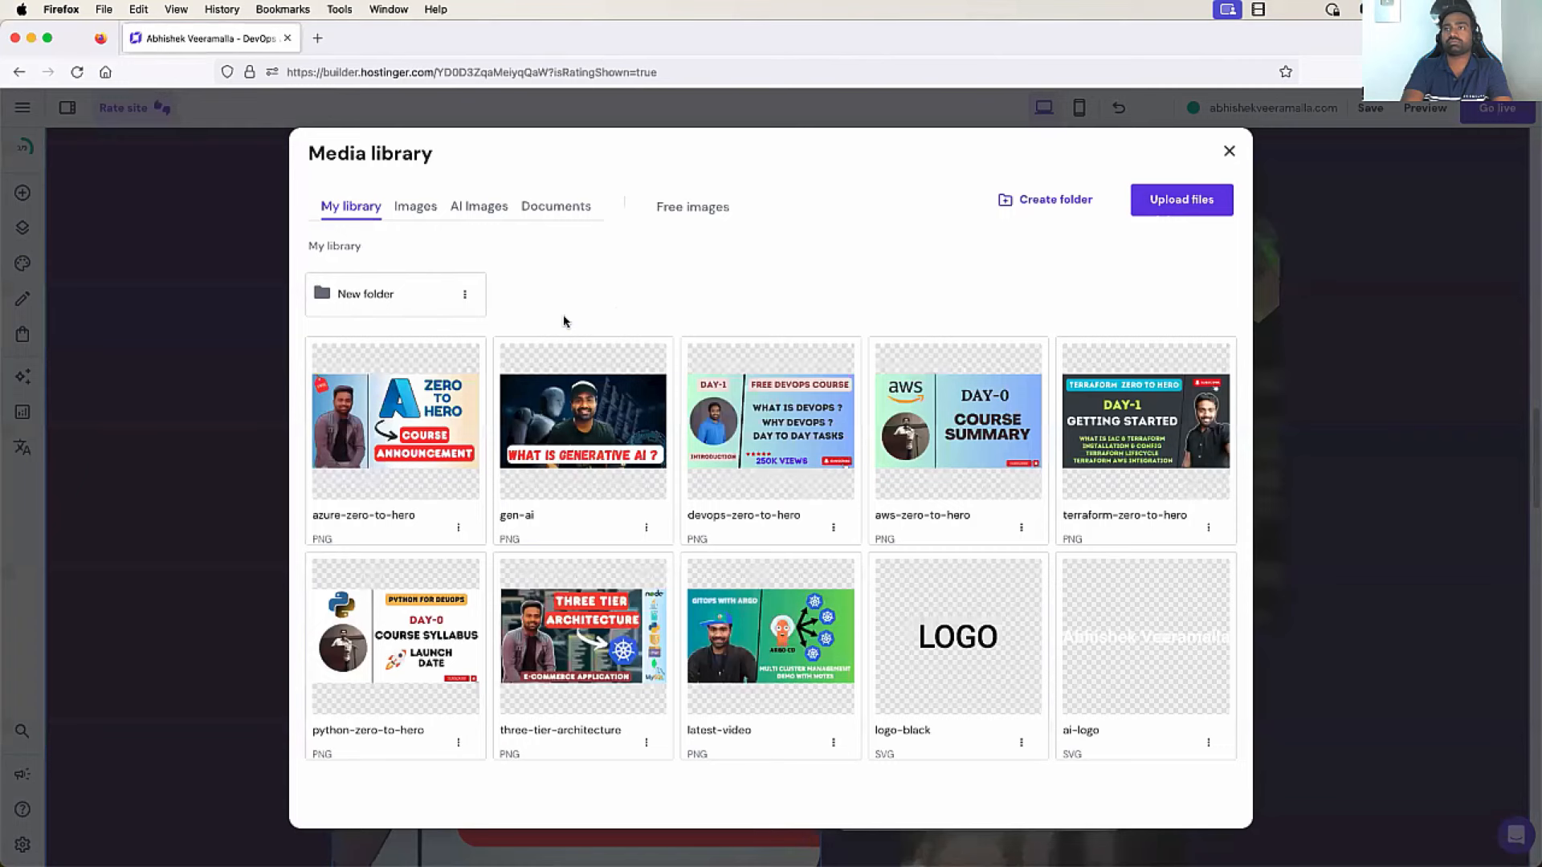
click(948, 420)
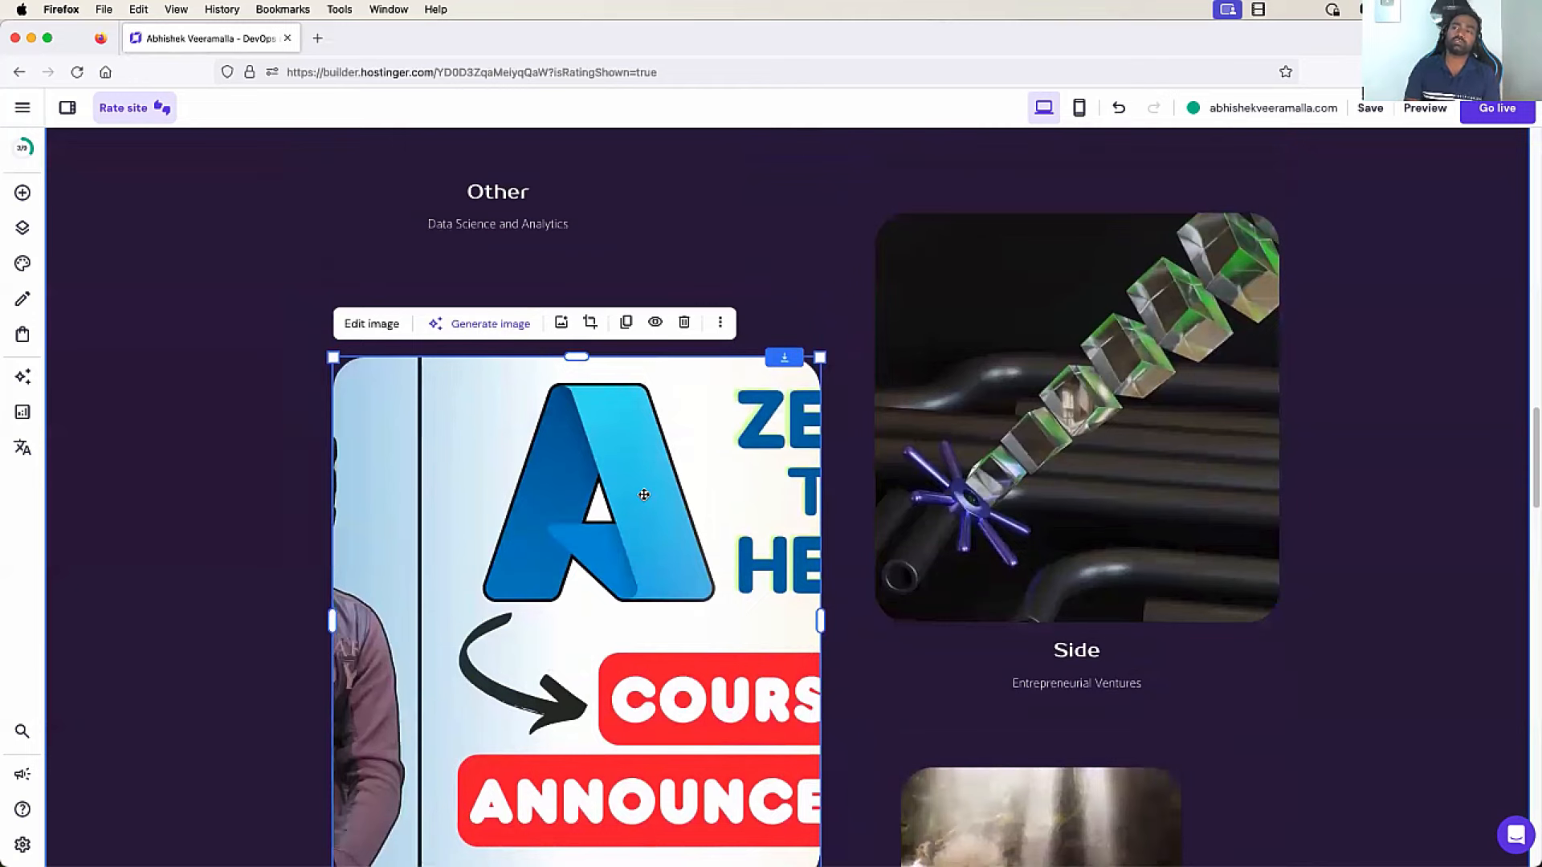
click(998, 461)
key(Delete)
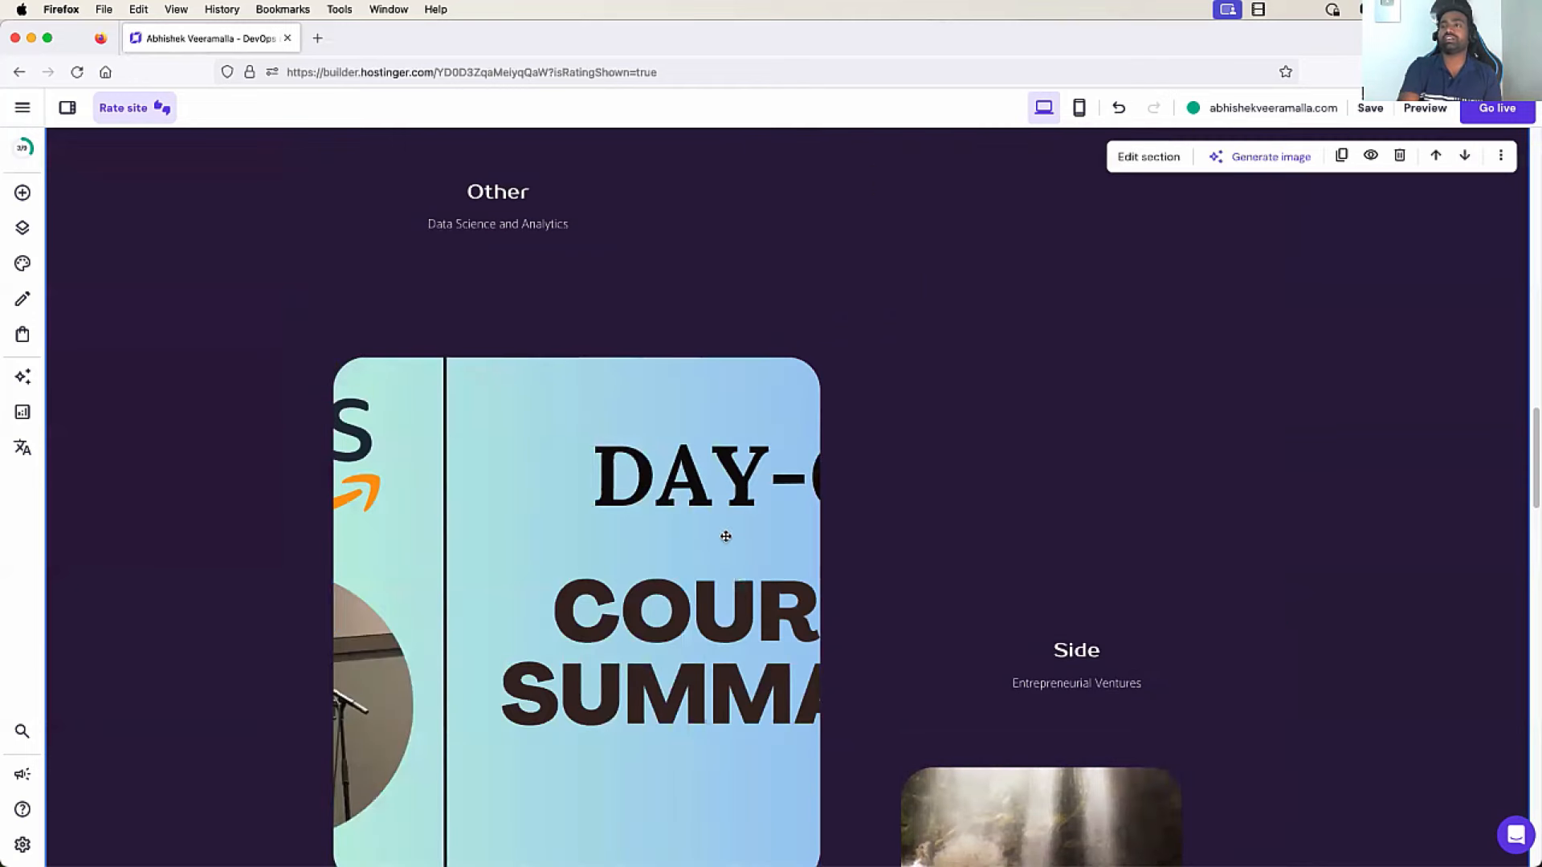
Move the AWS course picture up below the Other heading and resize it into a half-width landscape showing the whole thumbnail
drag(675, 528, 674, 443)
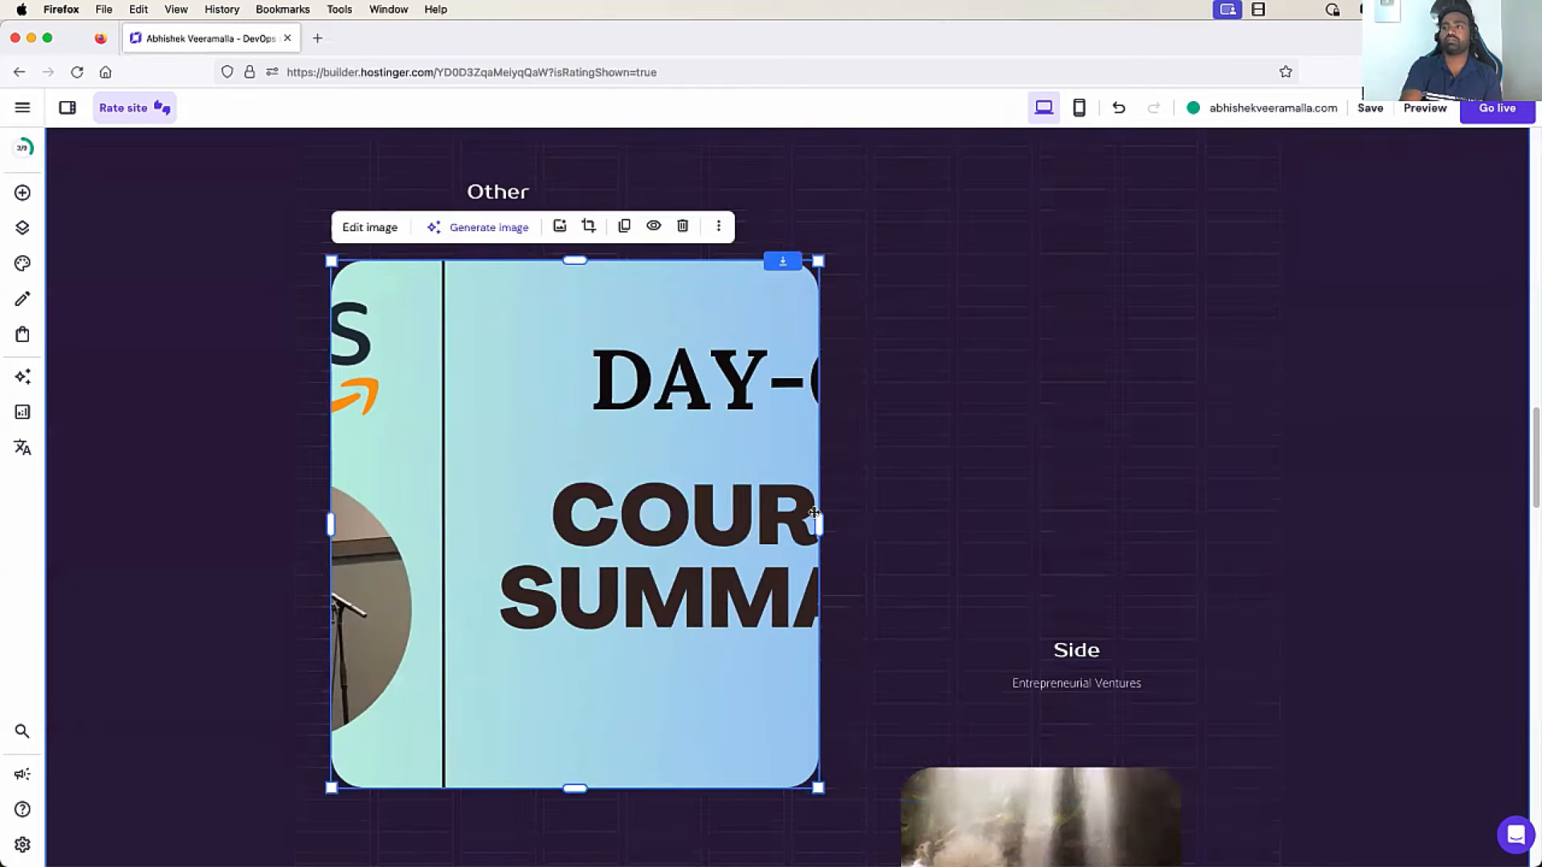
drag(821, 518, 1282, 522)
mouse_move(1088, 550)
mouse_down()
mouse_move(1075, 532)
mouse_move(1070, 545)
mouse_up()
drag(1262, 784, 783, 542)
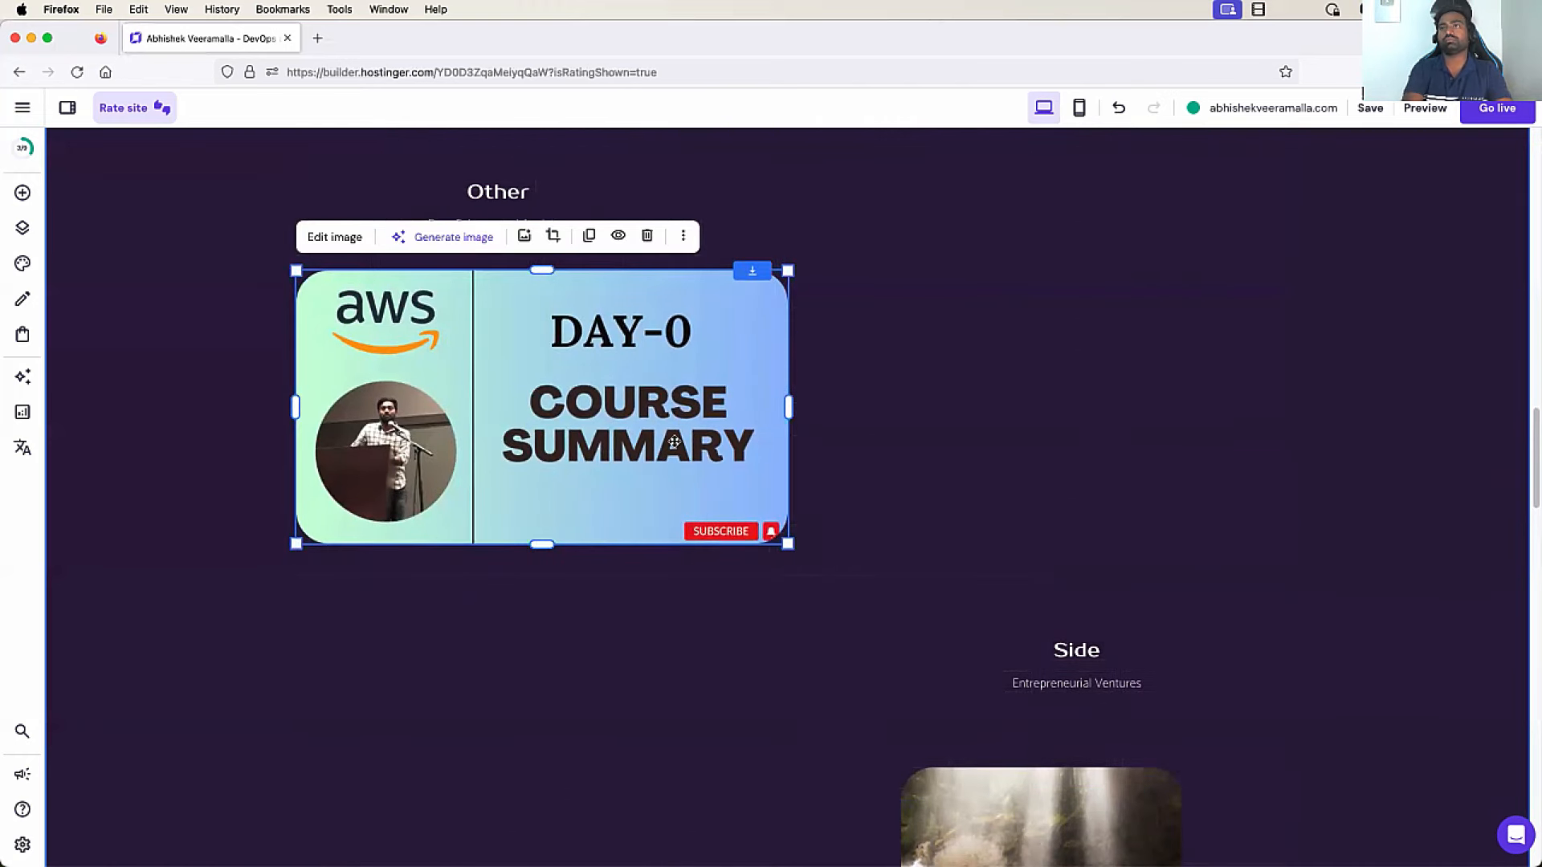
Copy and paste the AWS course picture, and place the duplicate beside the original in the same row
right_click(678, 444)
click(727, 495)
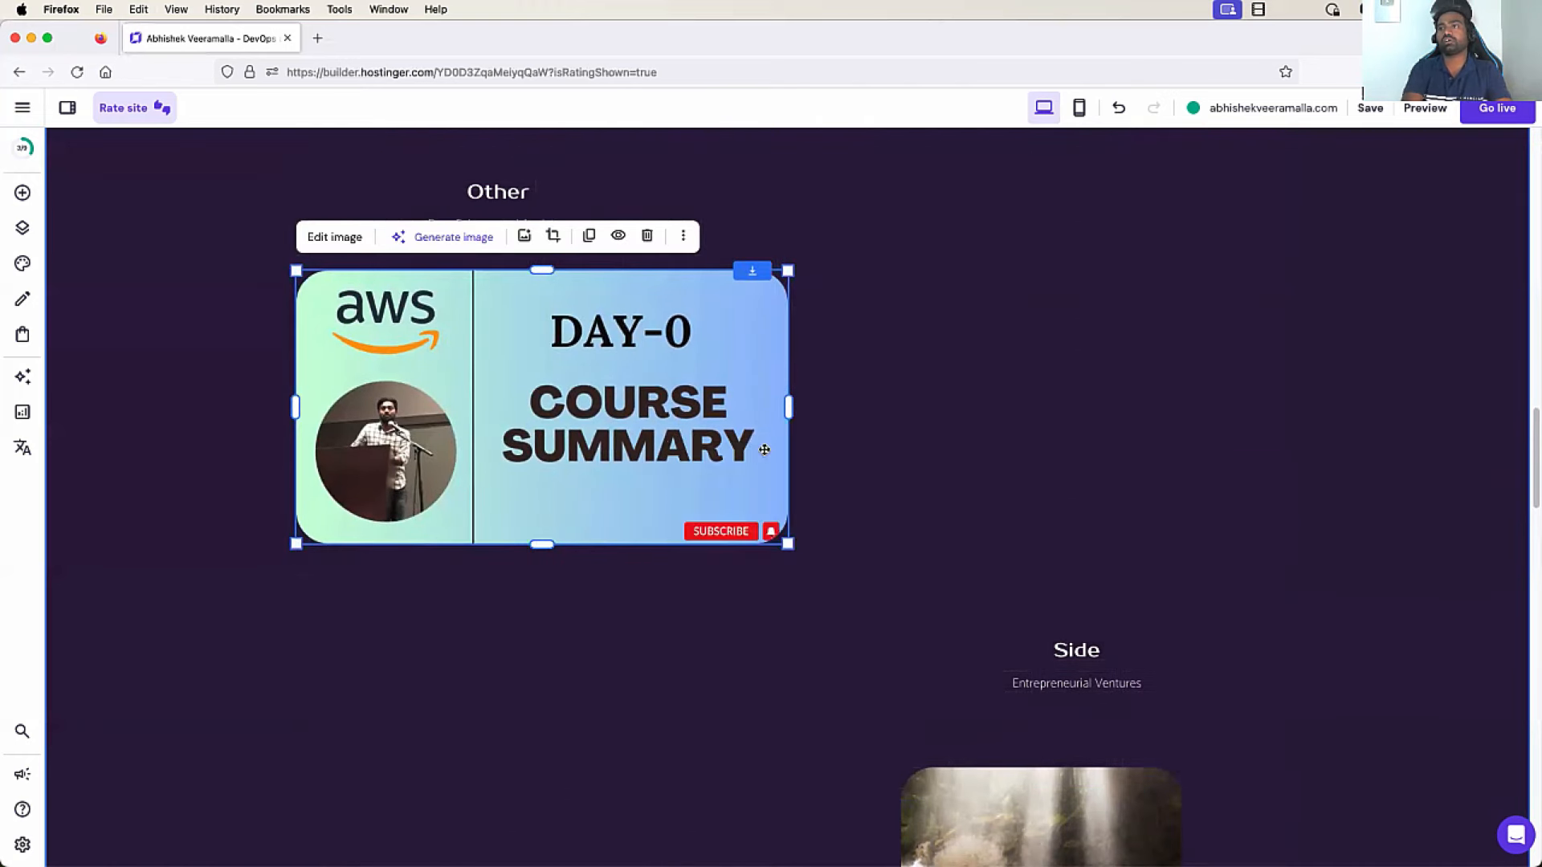
right_click(726, 411)
click(769, 500)
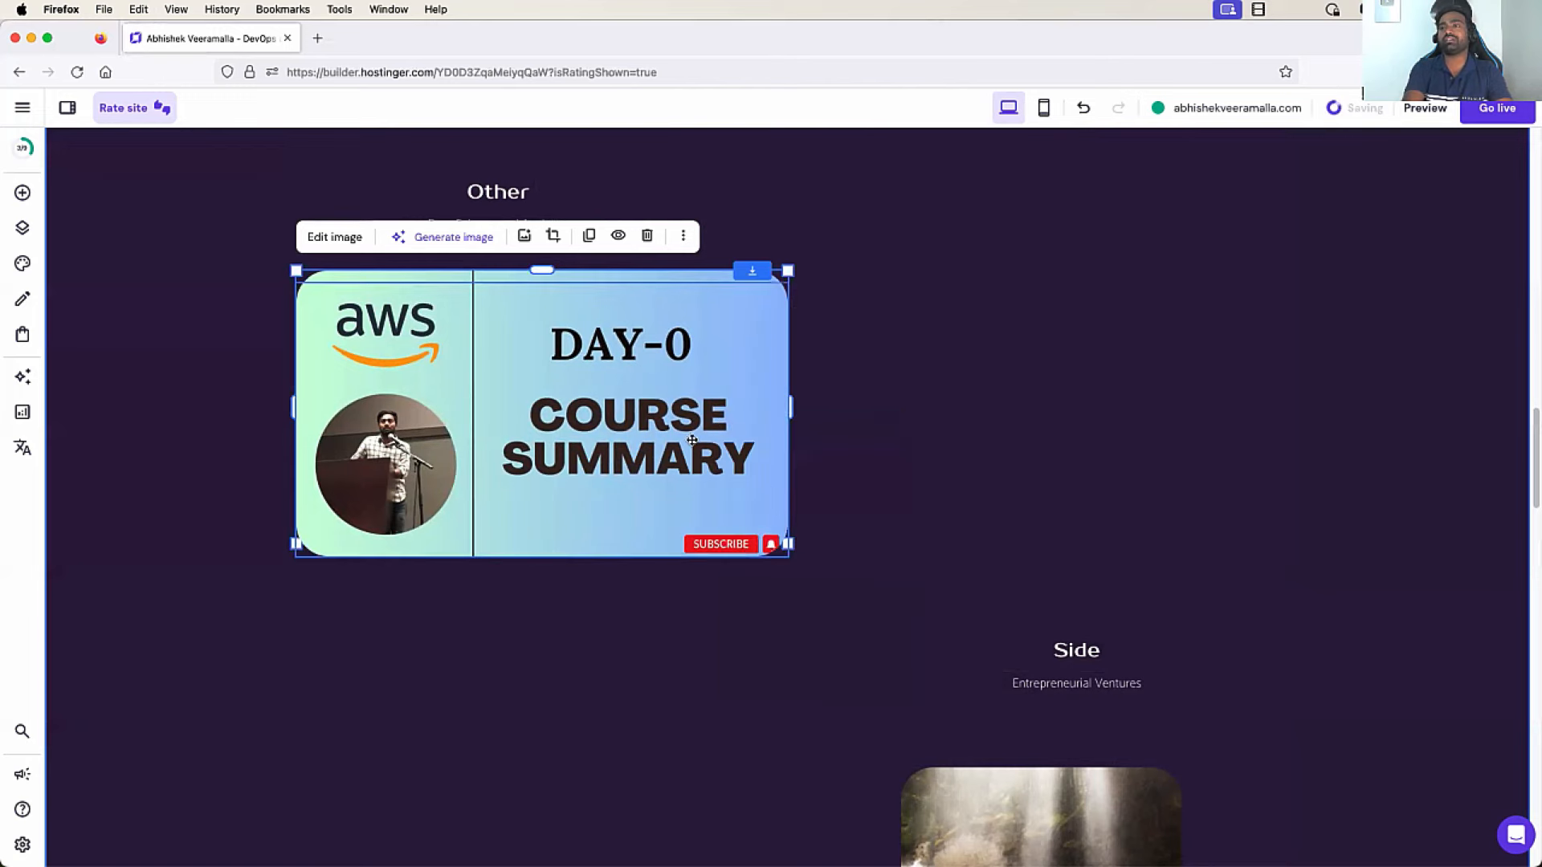
drag(708, 436, 1206, 434)
Shrink both AWS course pictures slightly to equal sizes and align them side by side with a gap between them
click(780, 538)
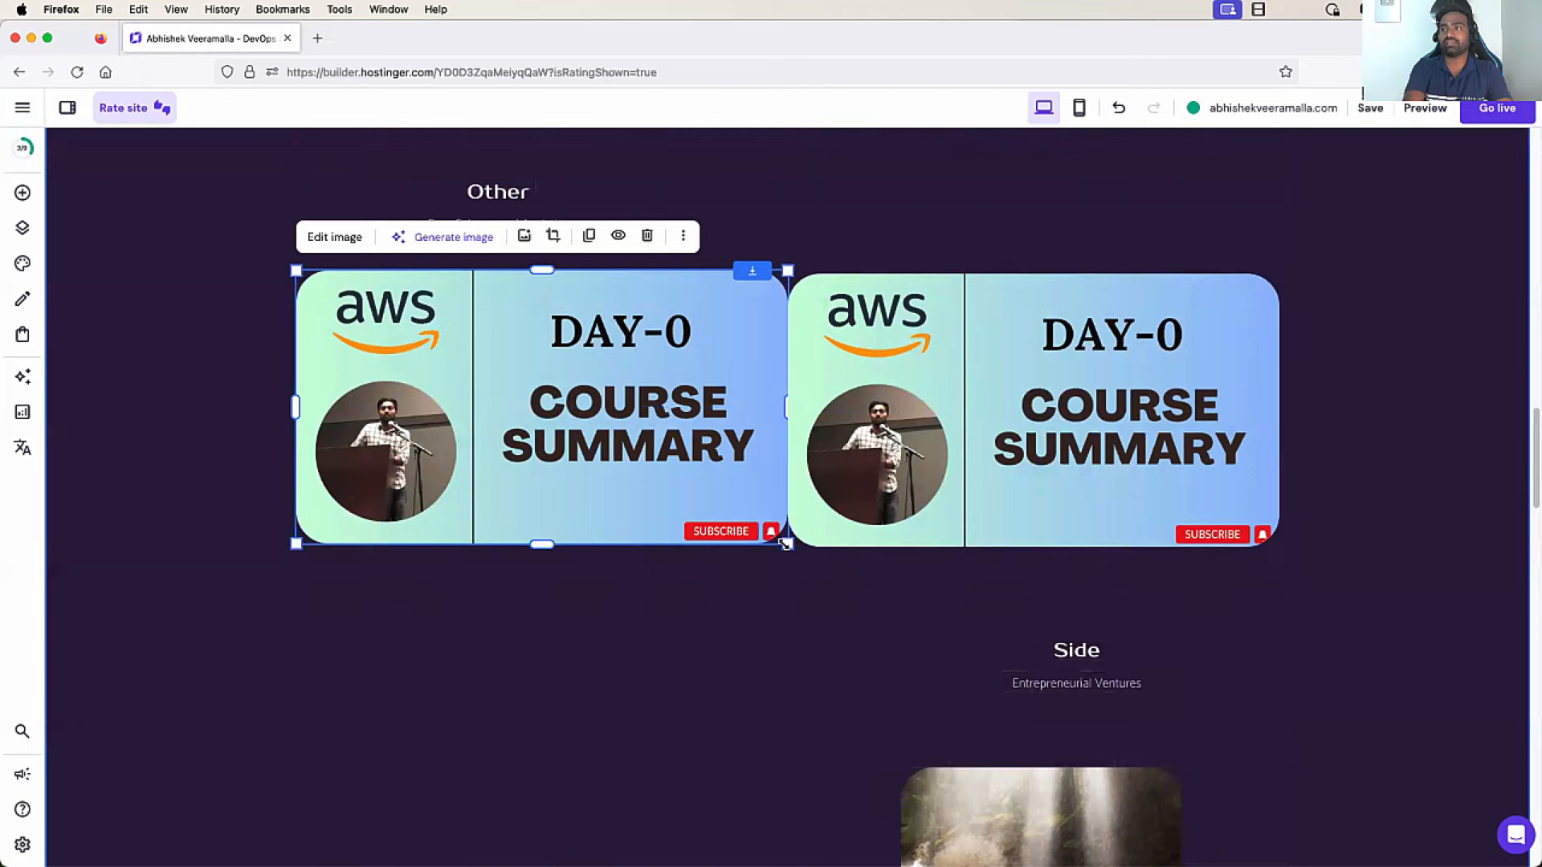
drag(781, 546, 755, 525)
click(1067, 475)
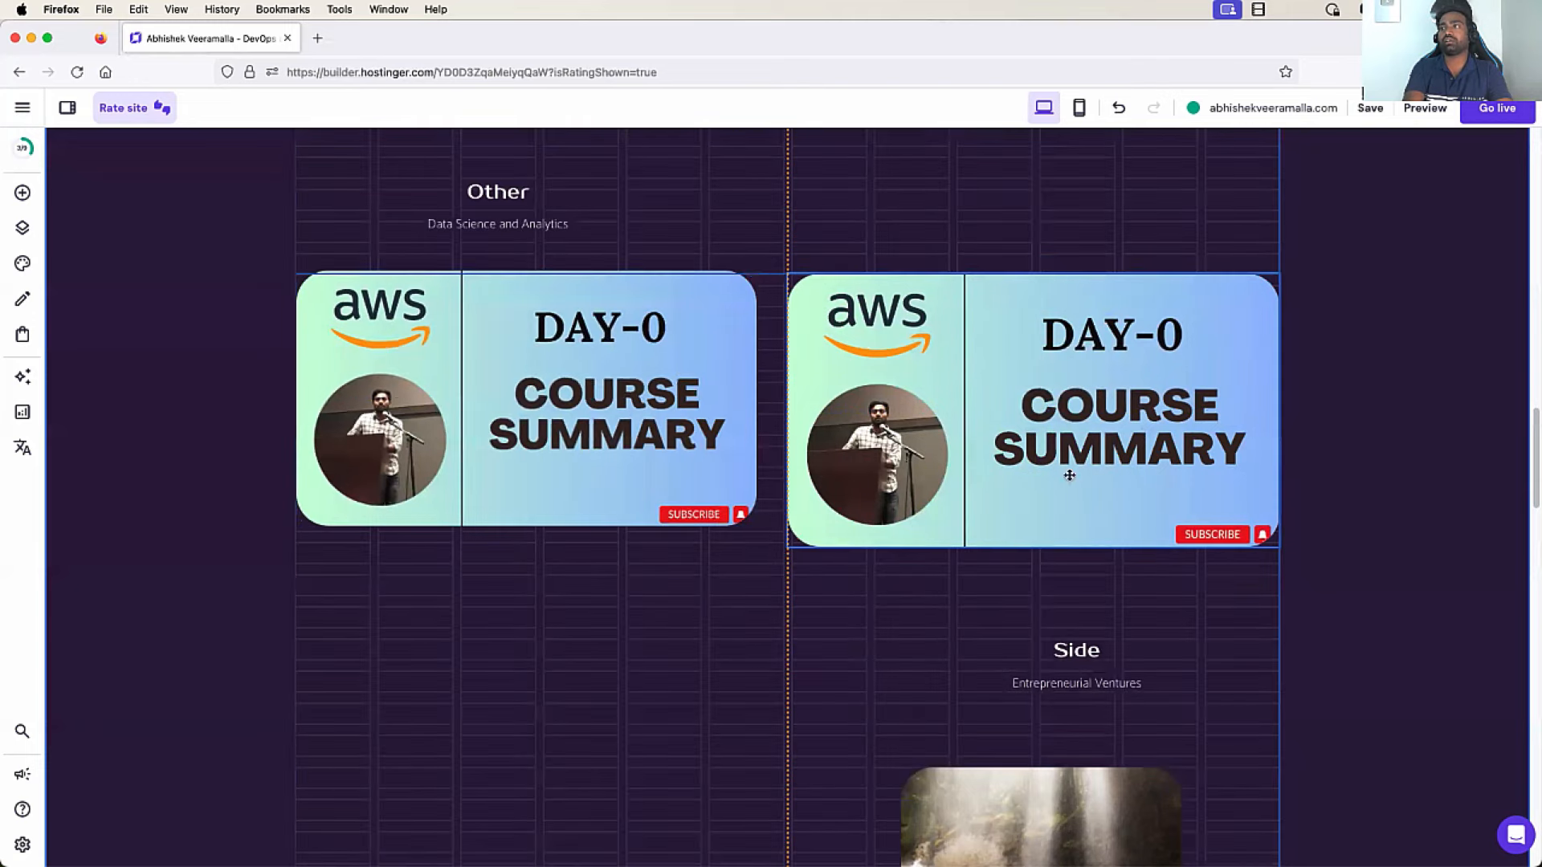
drag(1281, 546, 1242, 526)
drag(1141, 434, 1148, 439)
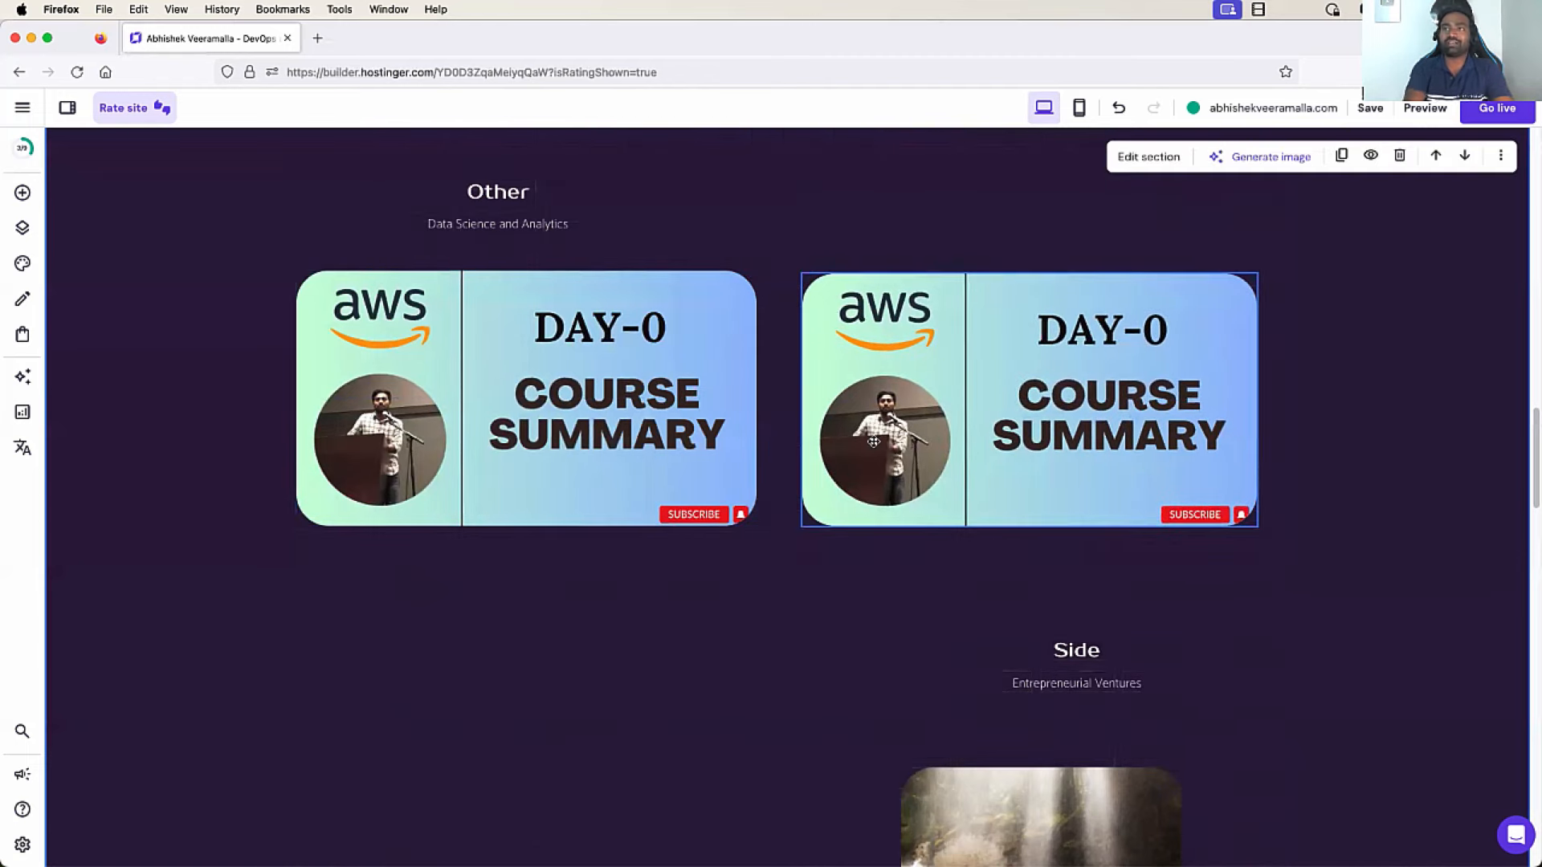
Move the large DevOps course picture towards the horizontal centre of the section
scroll(779, 381, up, 5)
scroll(779, 381, up, 6)
scroll(779, 377, down, 8)
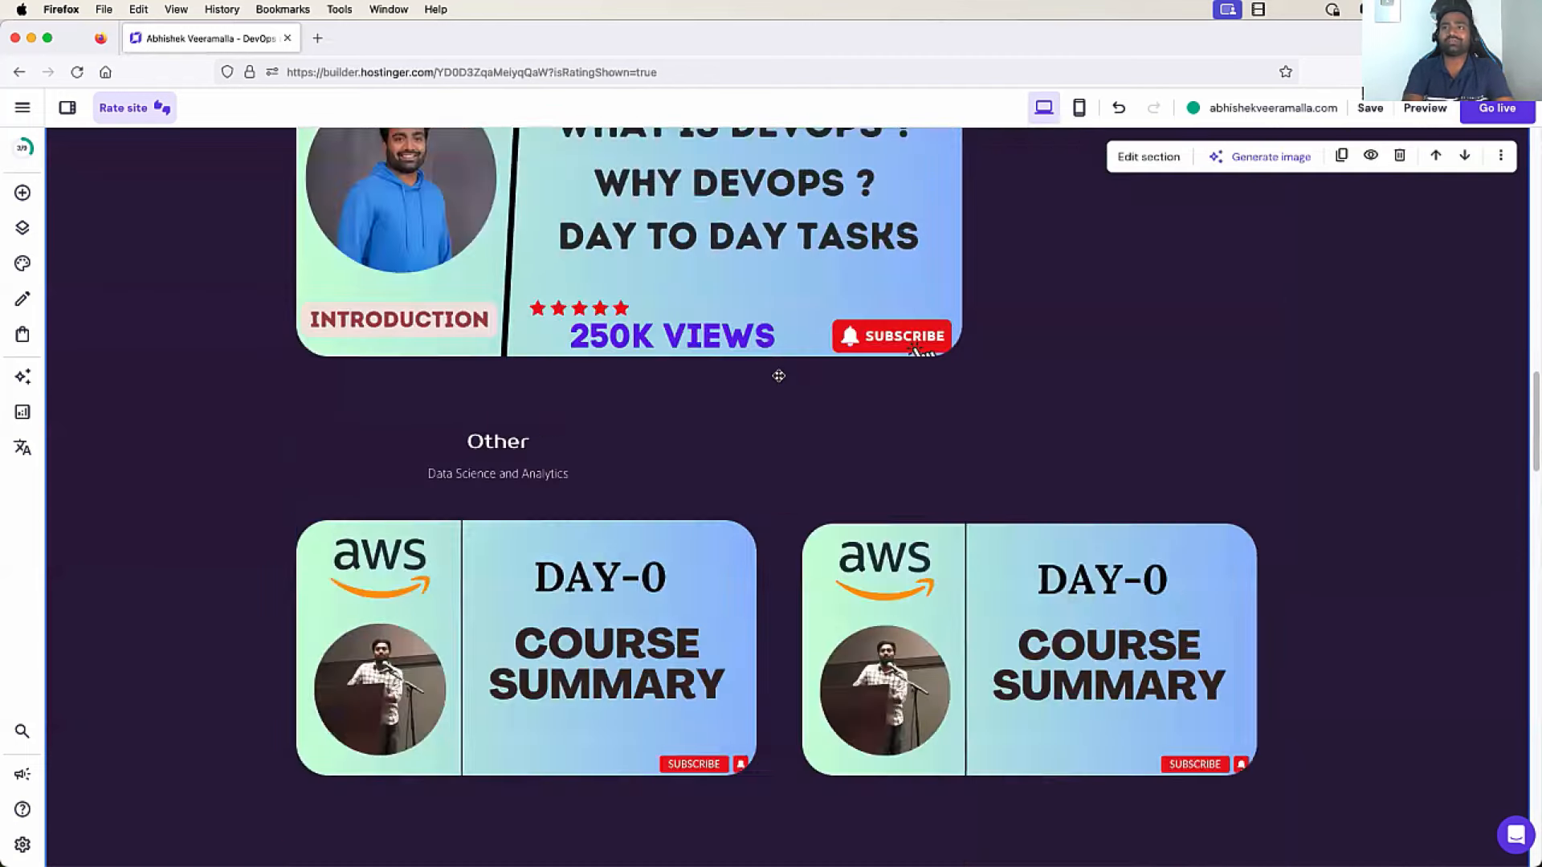
scroll(642, 394, up, 1)
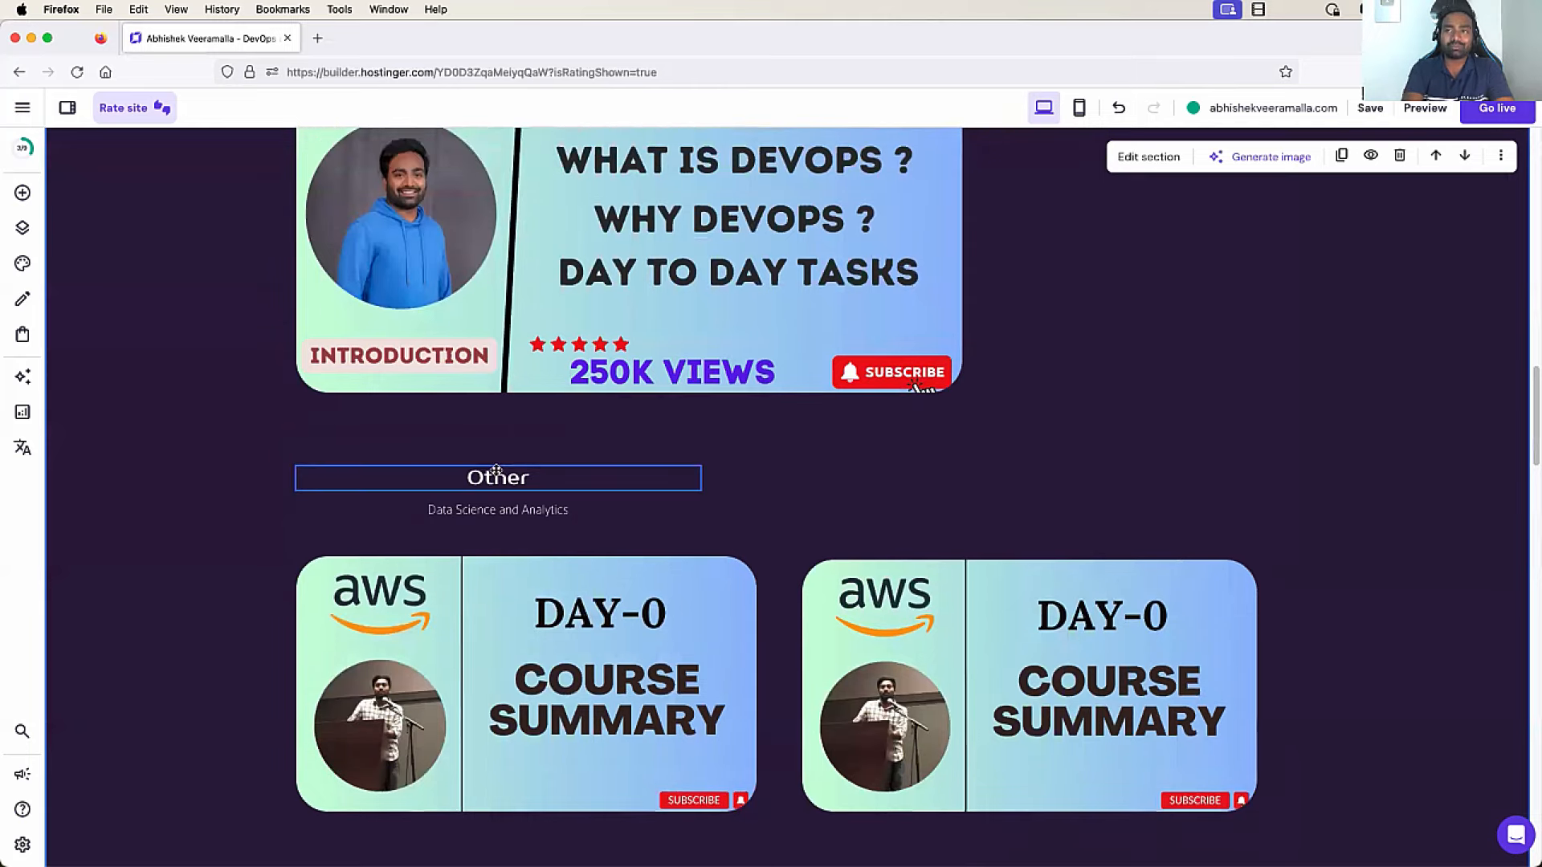
scroll(495, 473, up, 3)
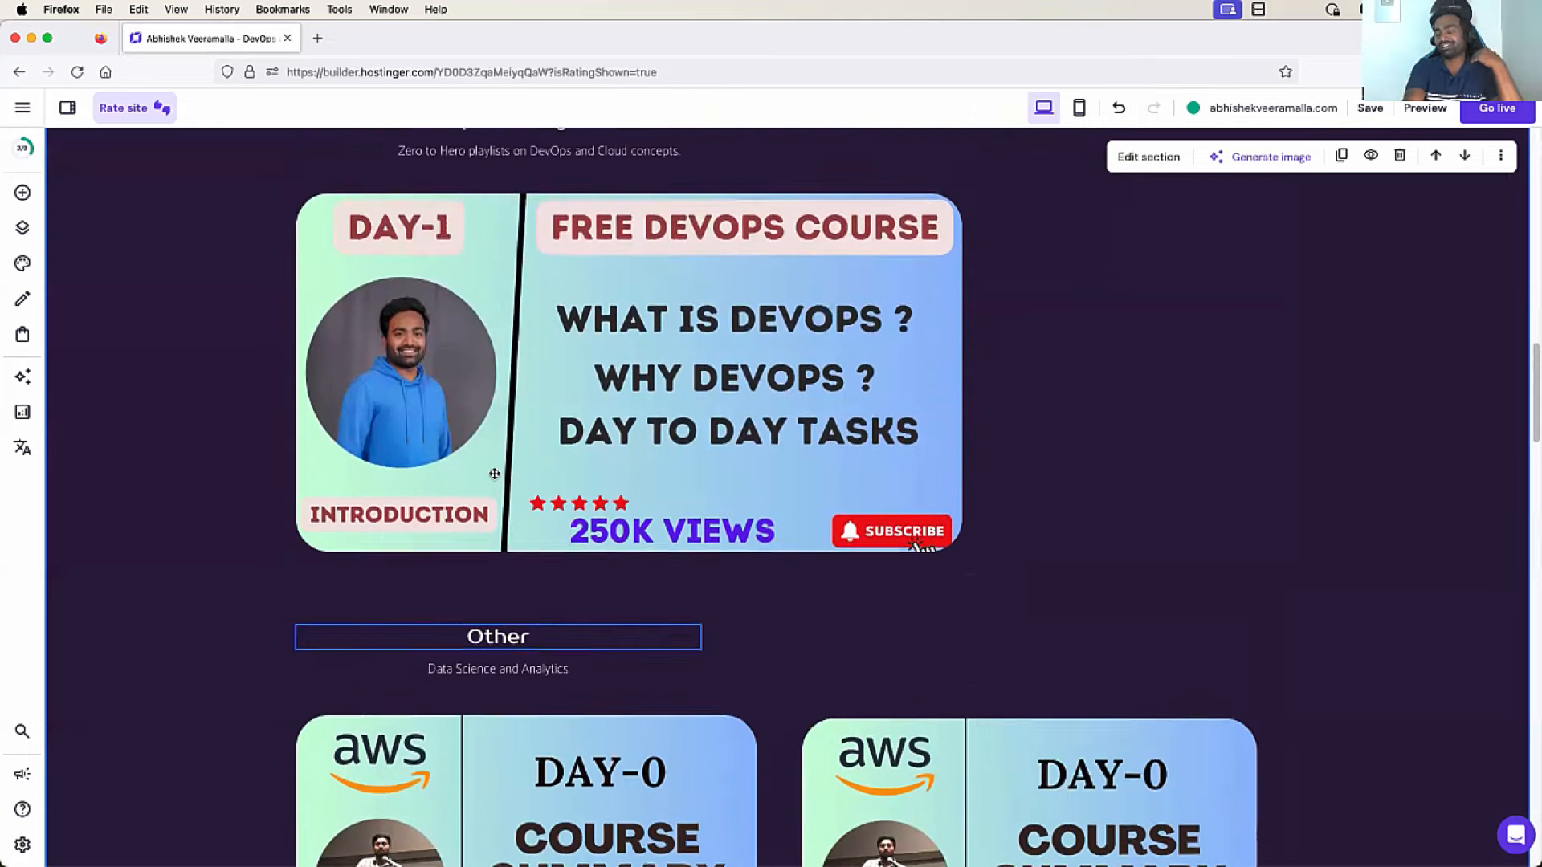
scroll(494, 474, down, 1)
scroll(495, 474, down, 1)
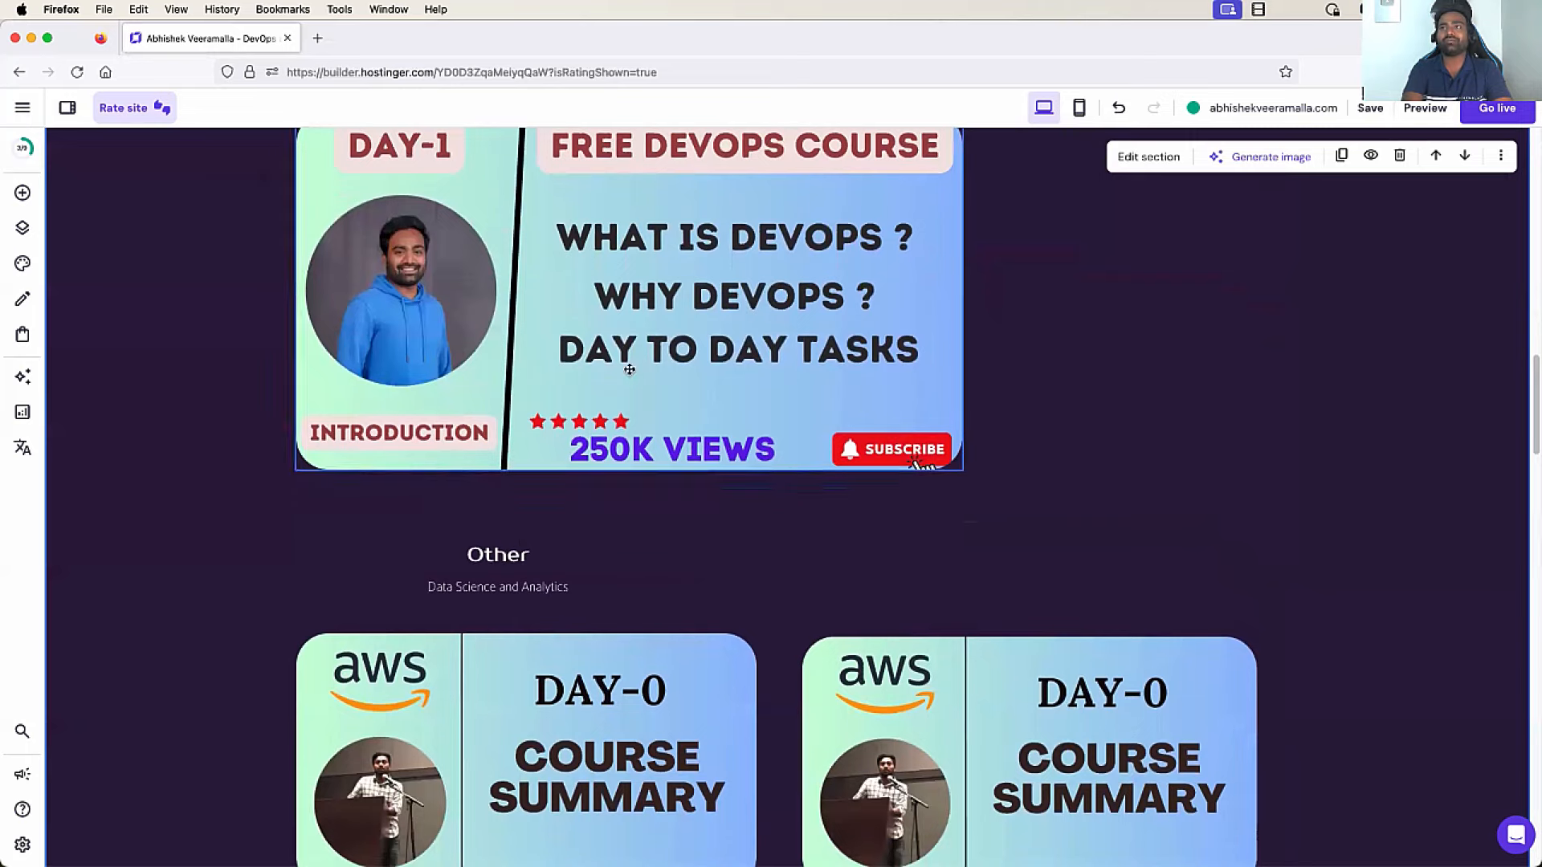
drag(629, 372, 764, 418)
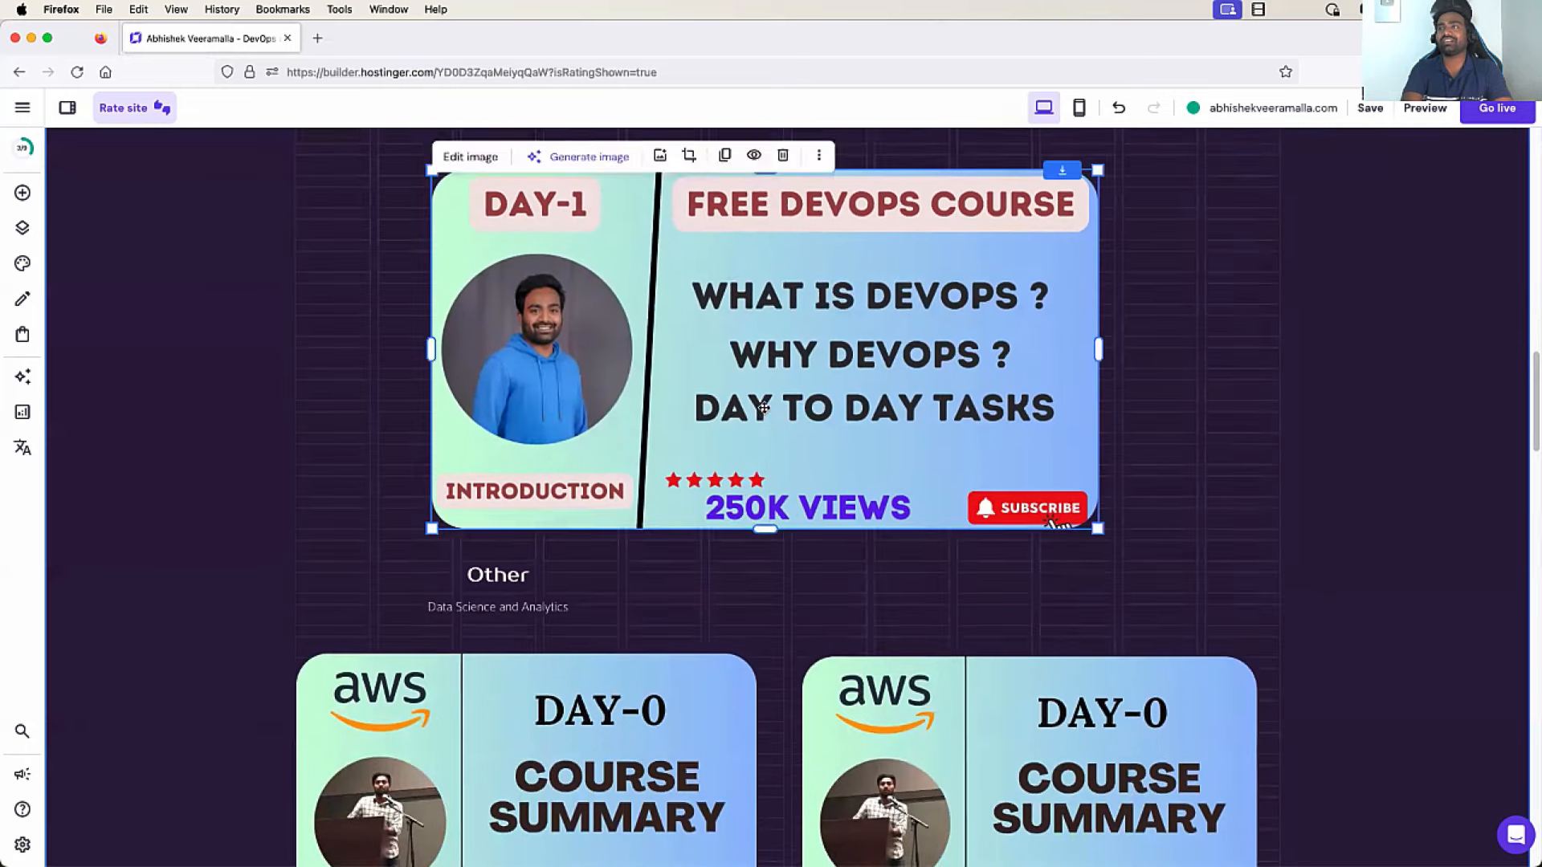
Centre the Popular Playlists heading and its description on the page, and adjust the DevOps course picture to sit centred beneath them
scroll(642, 265, up, 3)
drag(522, 261, 781, 269)
drag(566, 293, 812, 300)
drag(875, 585, 961, 545)
click(1295, 511)
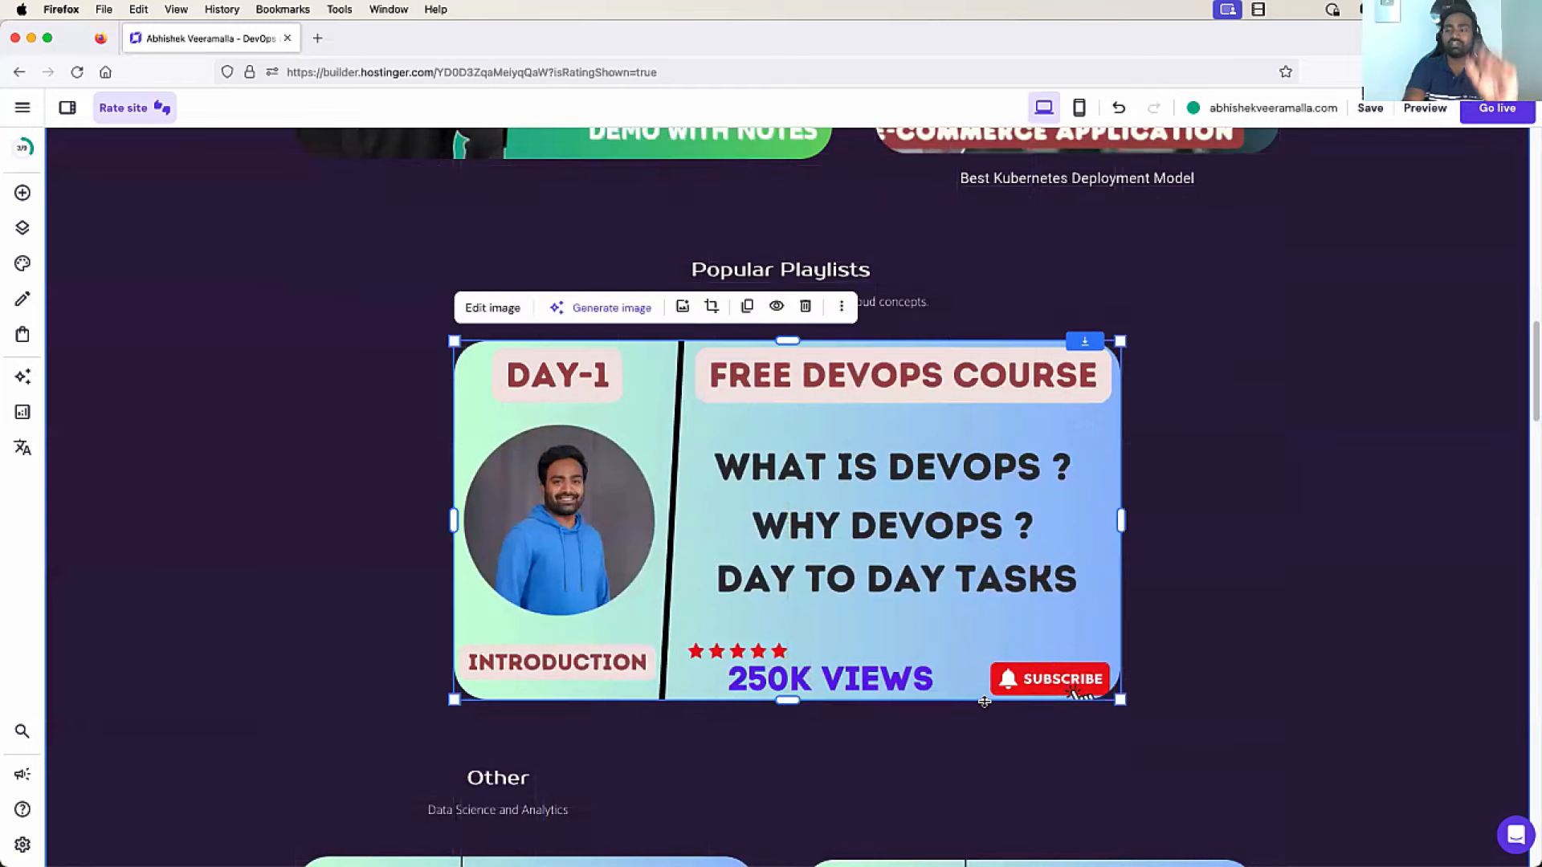
Delete the Other heading and its Data Science and Analytics caption below the DevOps course picture
scroll(518, 492, down, 5)
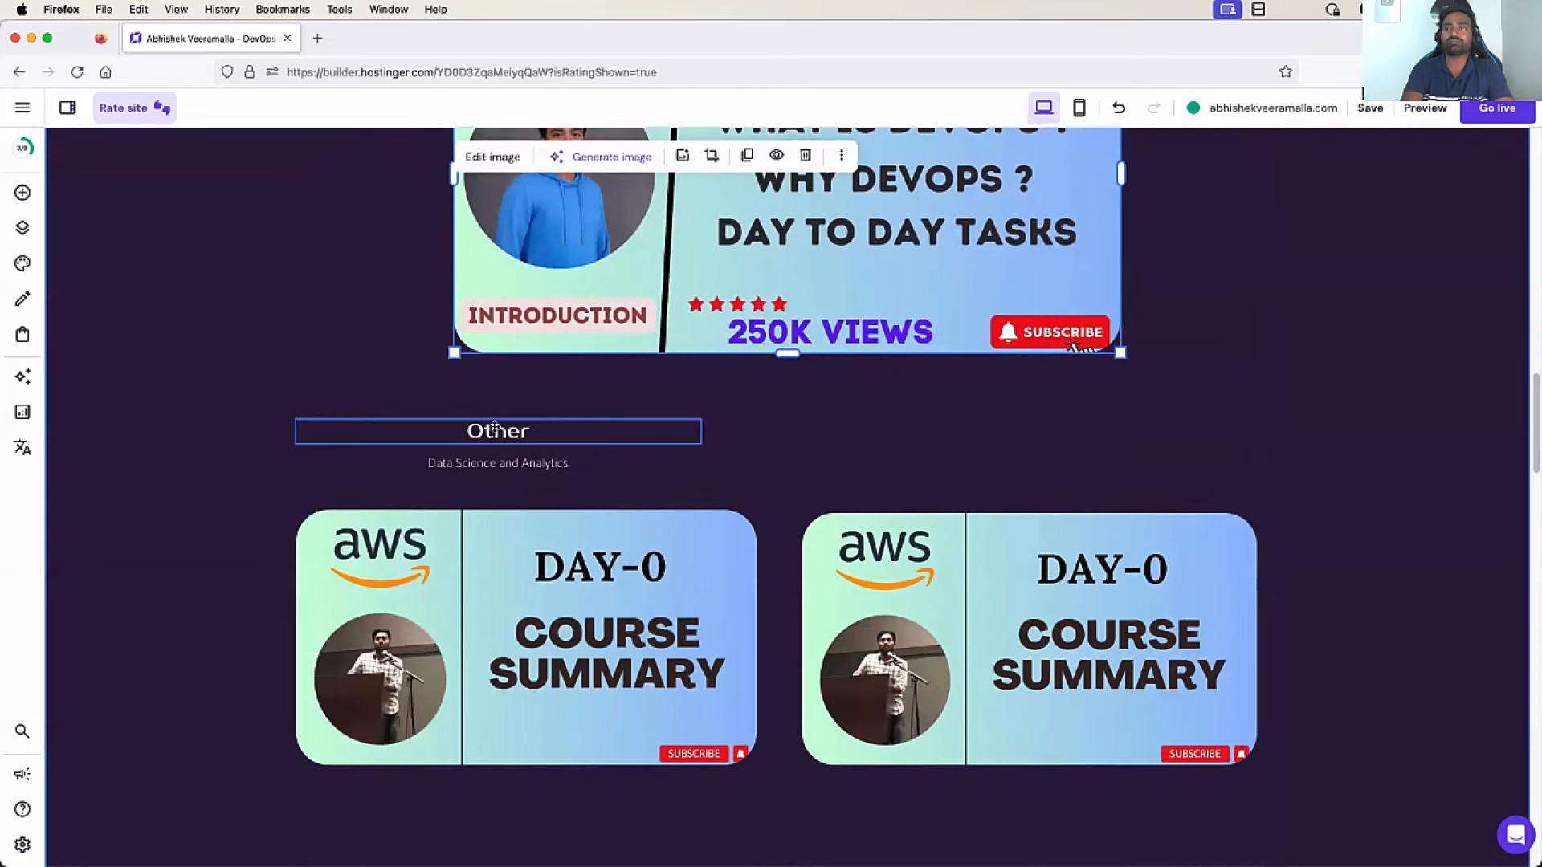
mouse_move(493, 433)
mouse_down()
mouse_move(481, 423)
mouse_move(507, 450)
mouse_up()
click(528, 460)
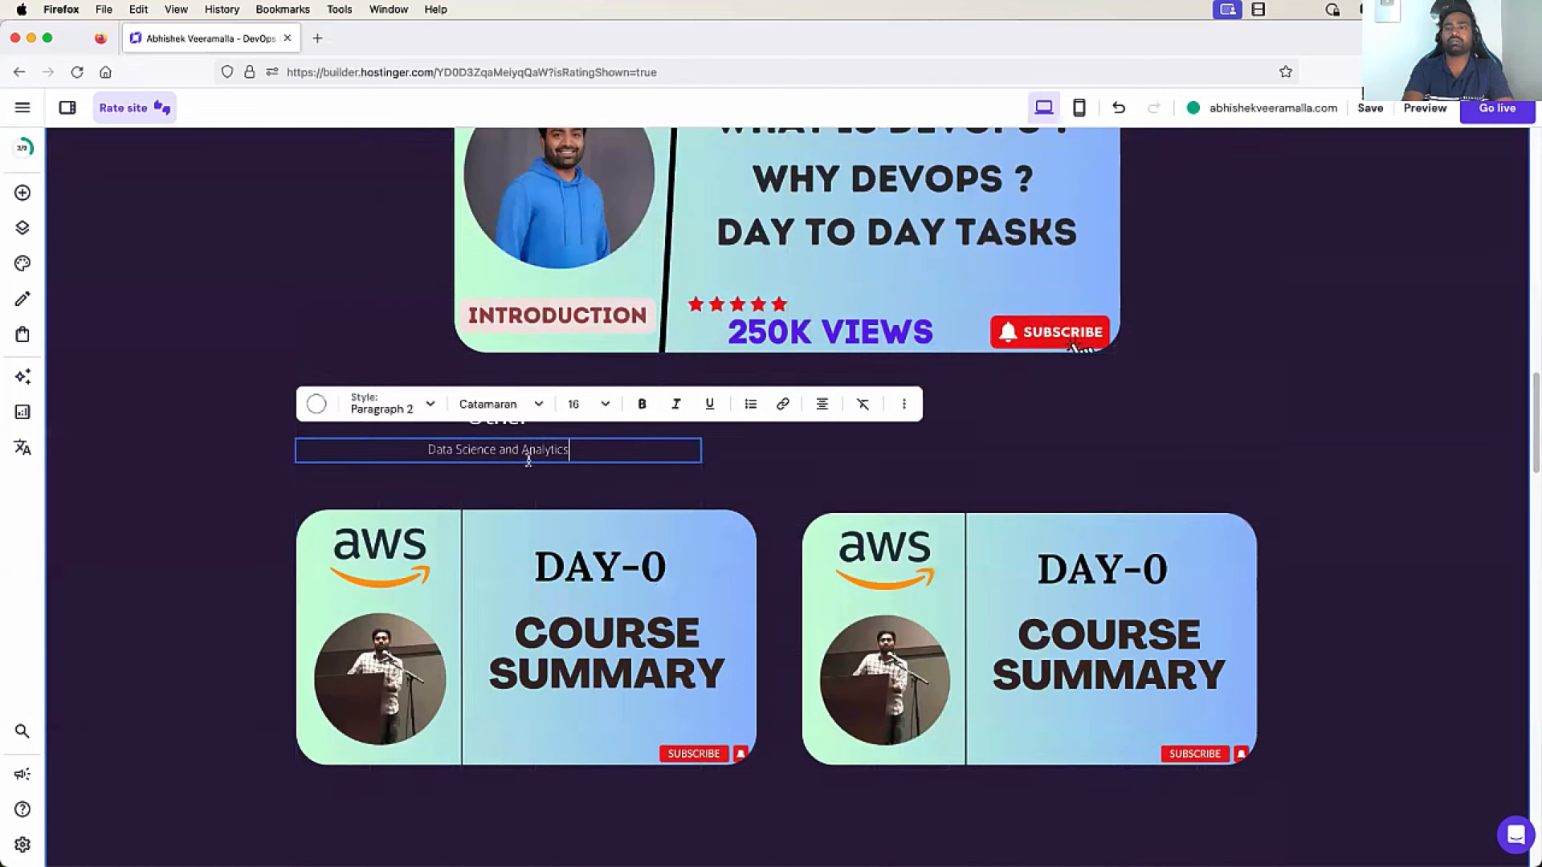
key(Escape)
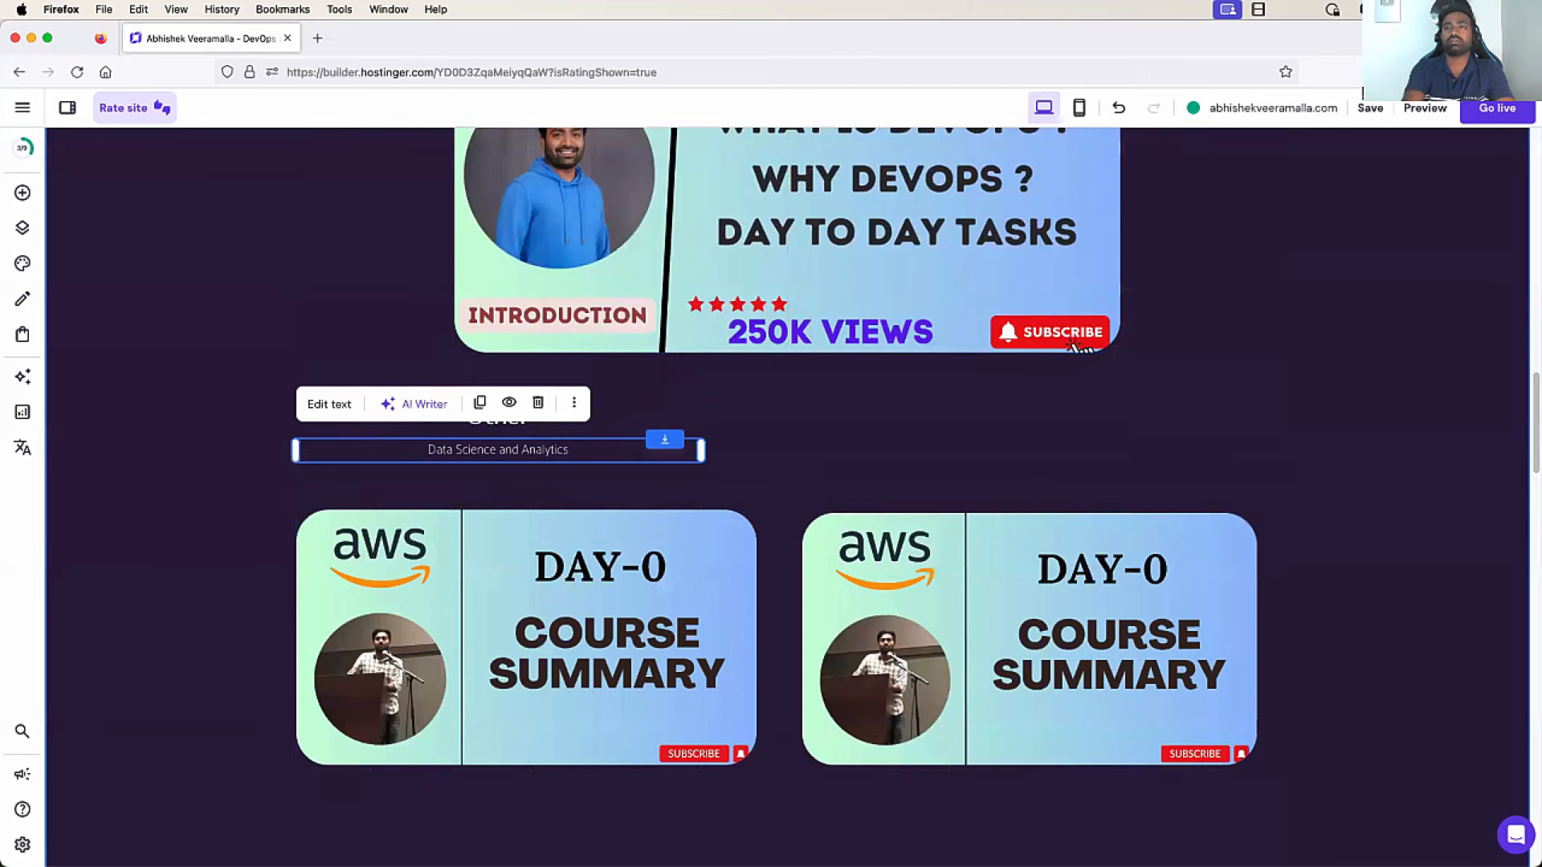
key(Delete)
drag(530, 417, 806, 414)
click(807, 414)
click(849, 429)
key(Delete)
Move both AWS course pictures up in one row just below the DevOps course picture
drag(578, 538, 581, 474)
drag(974, 562, 978, 506)
click(999, 511)
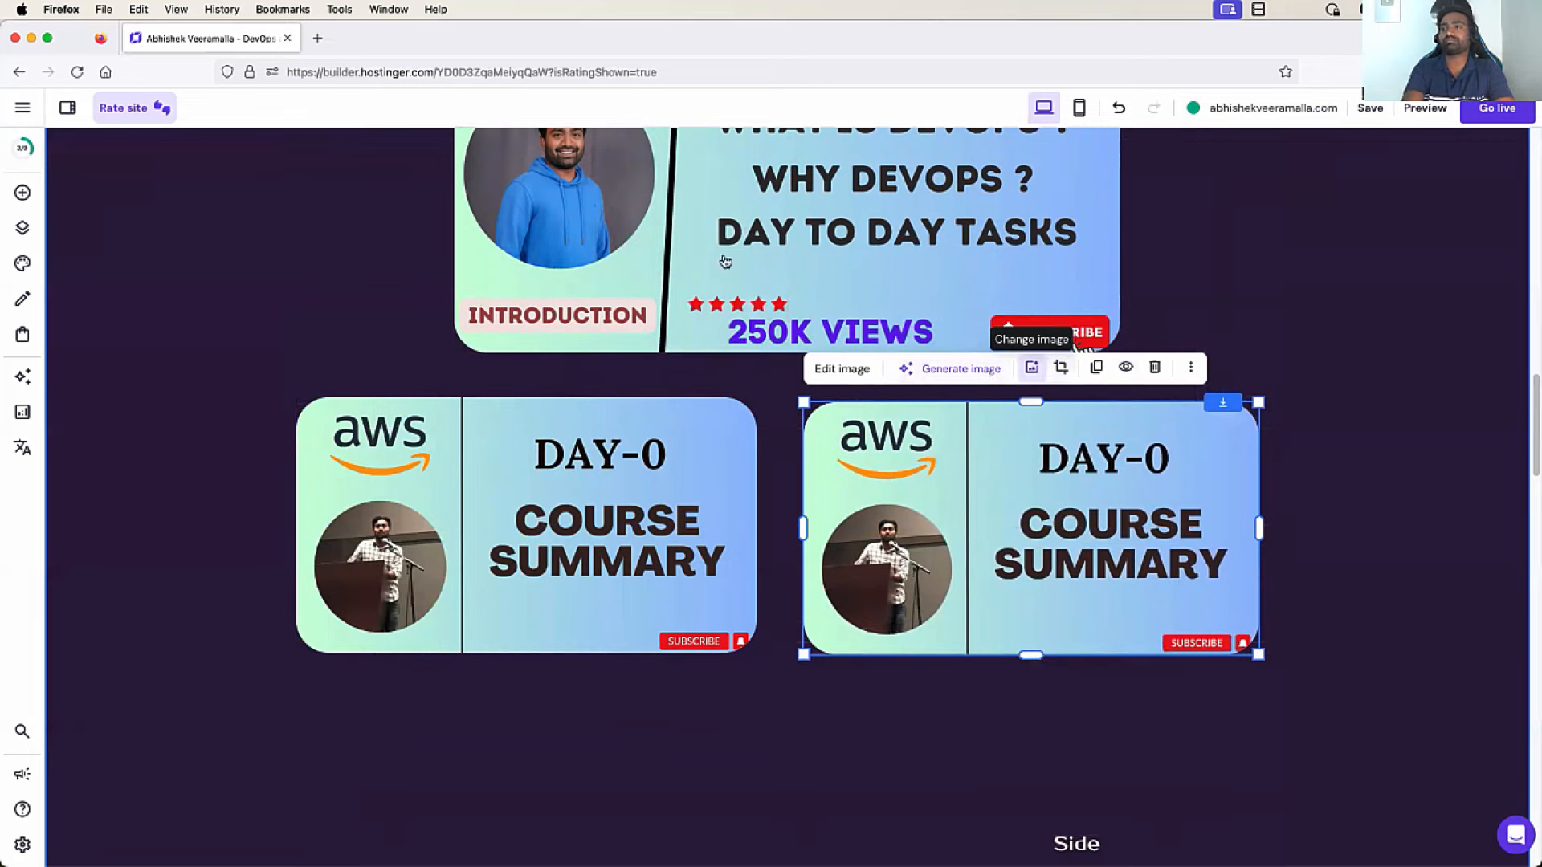
Replace the second AWS course picture in the row with terraform-zero-to-hero from the media library
click(1032, 368)
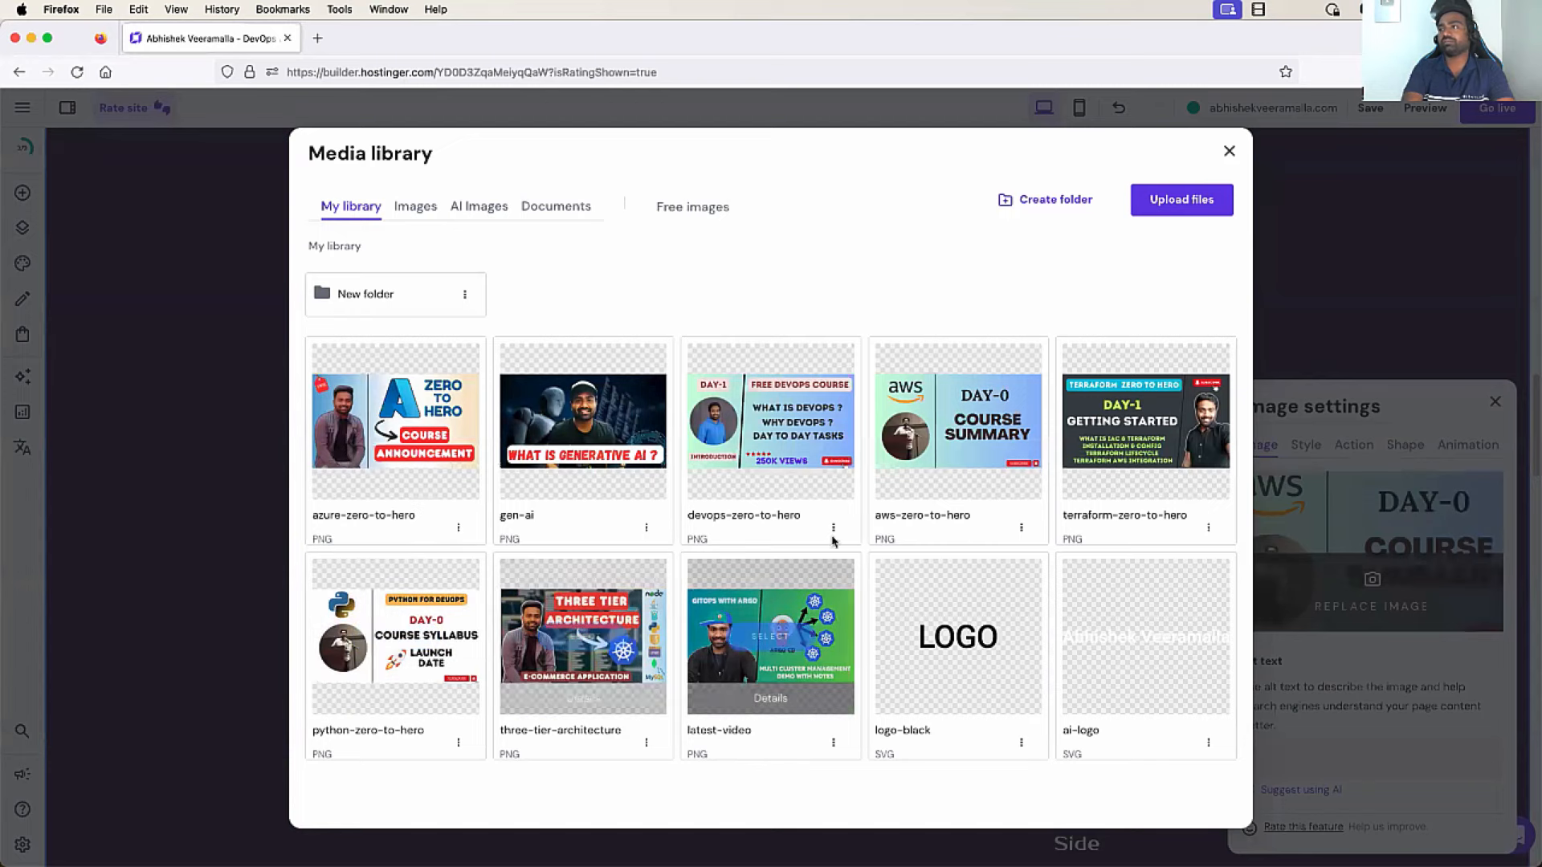
mouse_move(1155, 430)
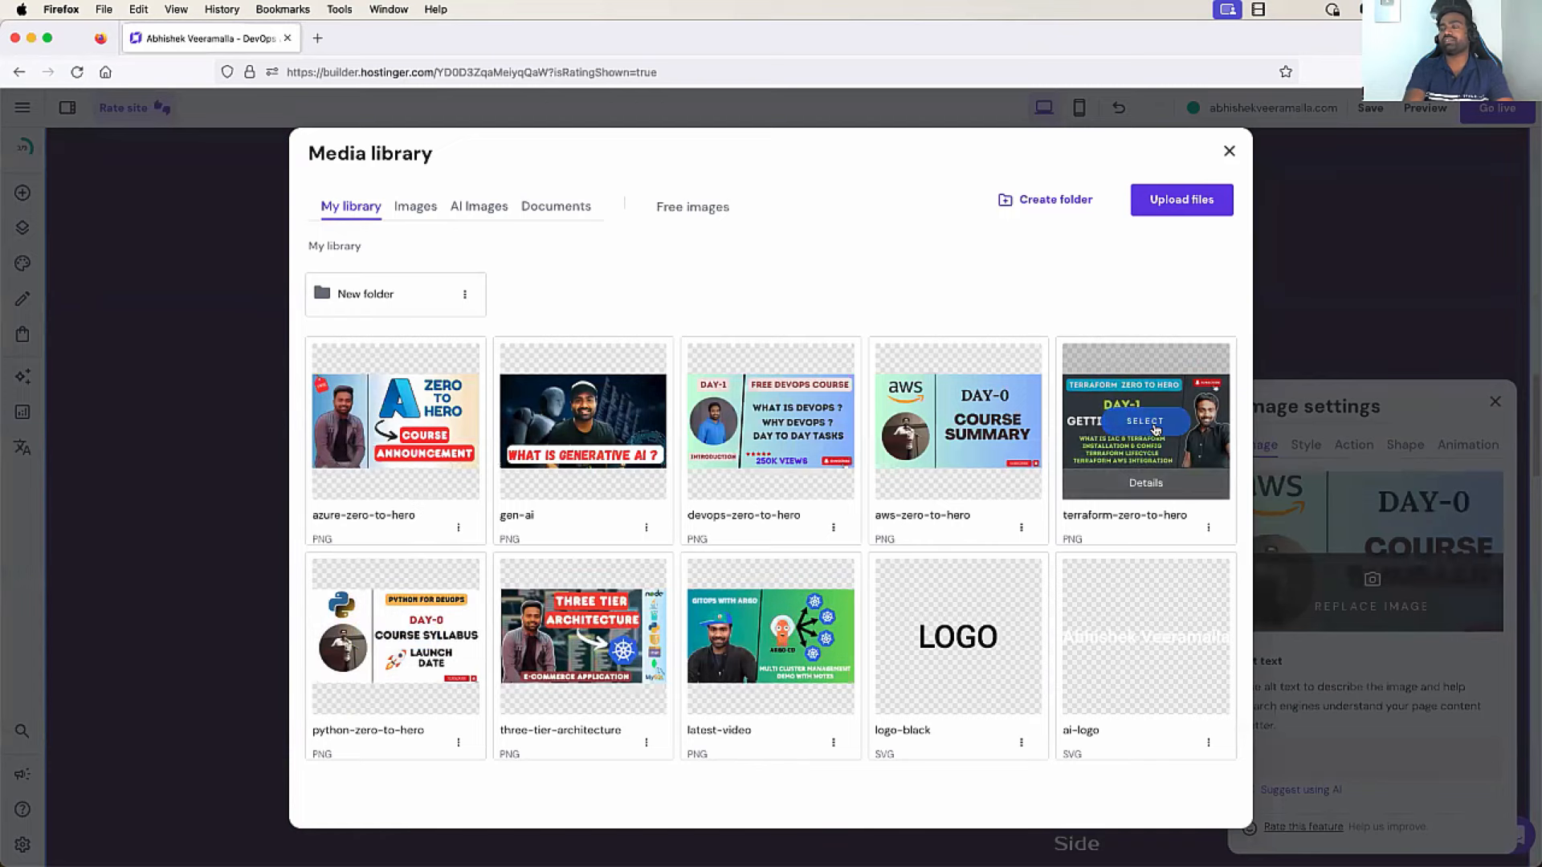
click(1153, 425)
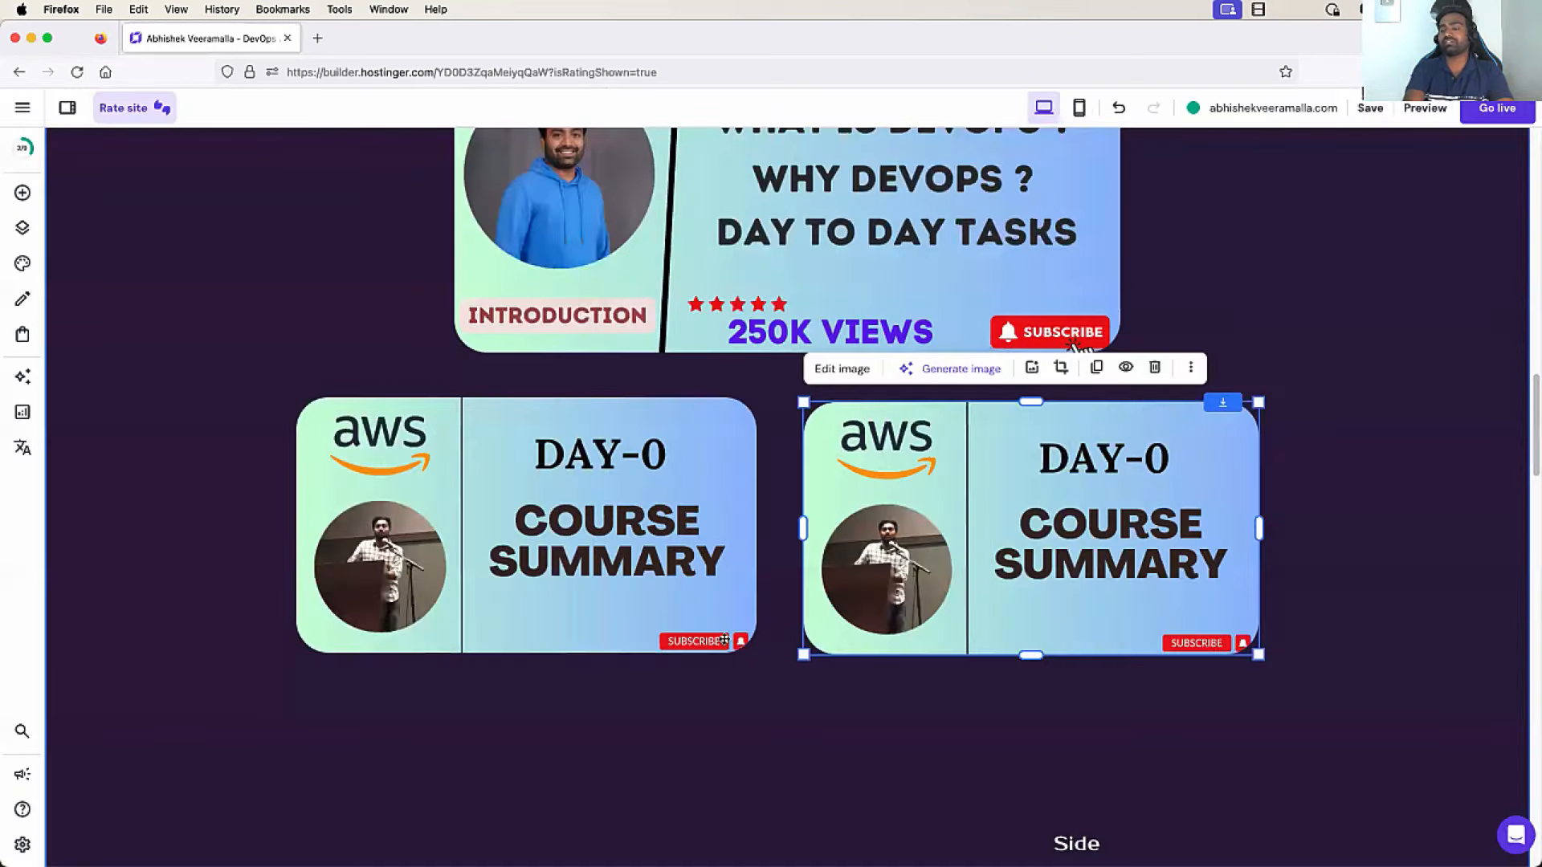
Move the Three Tier Architecture picture in the DevOps and Cloud section up slightly, away from its caption
scroll(985, 695, down, 10)
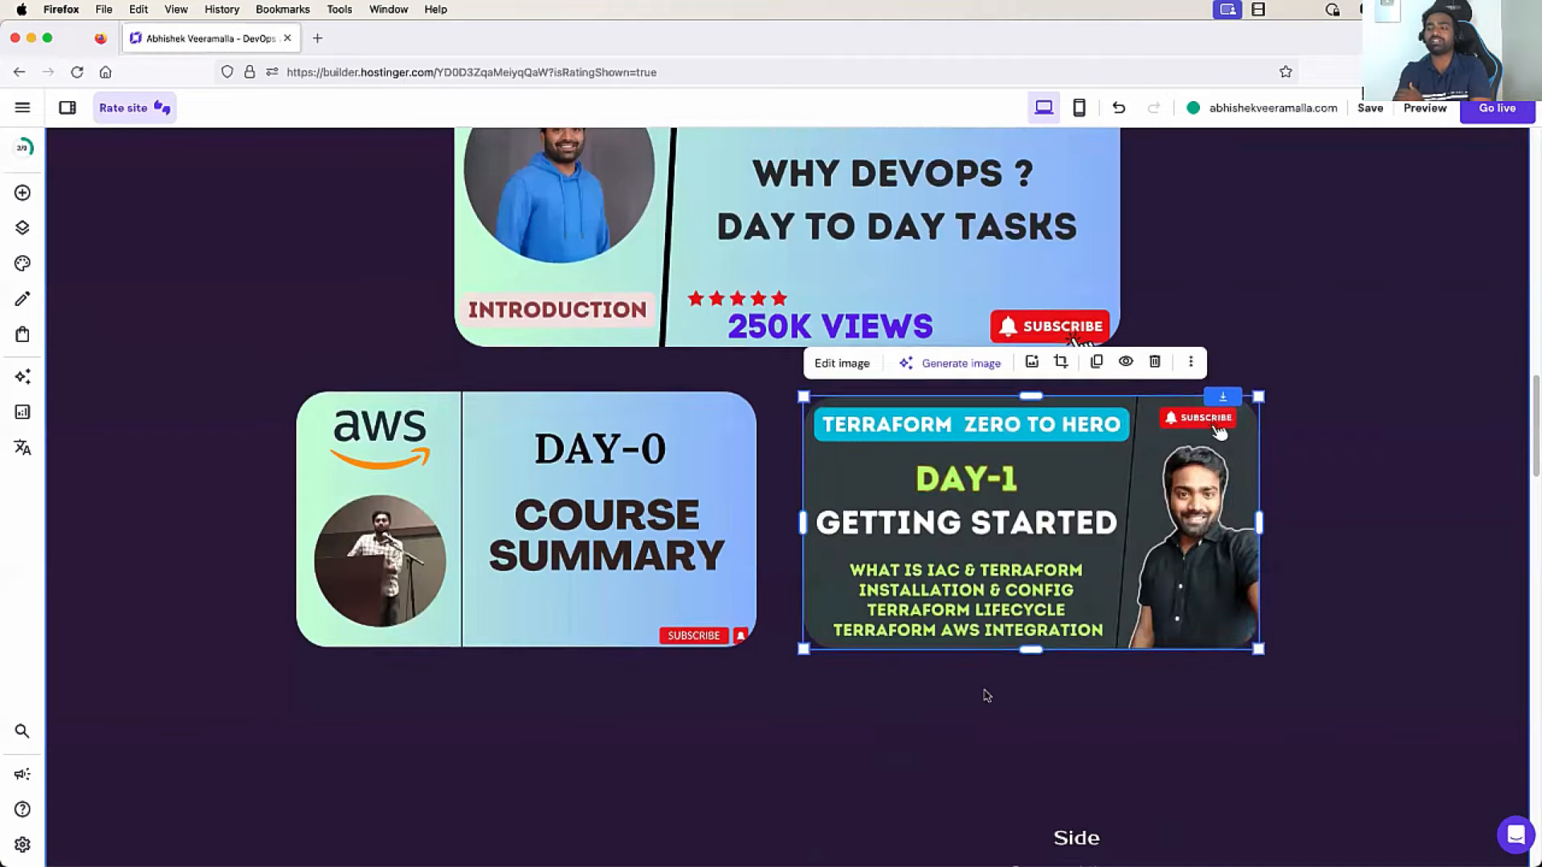
scroll(987, 695, up, 15)
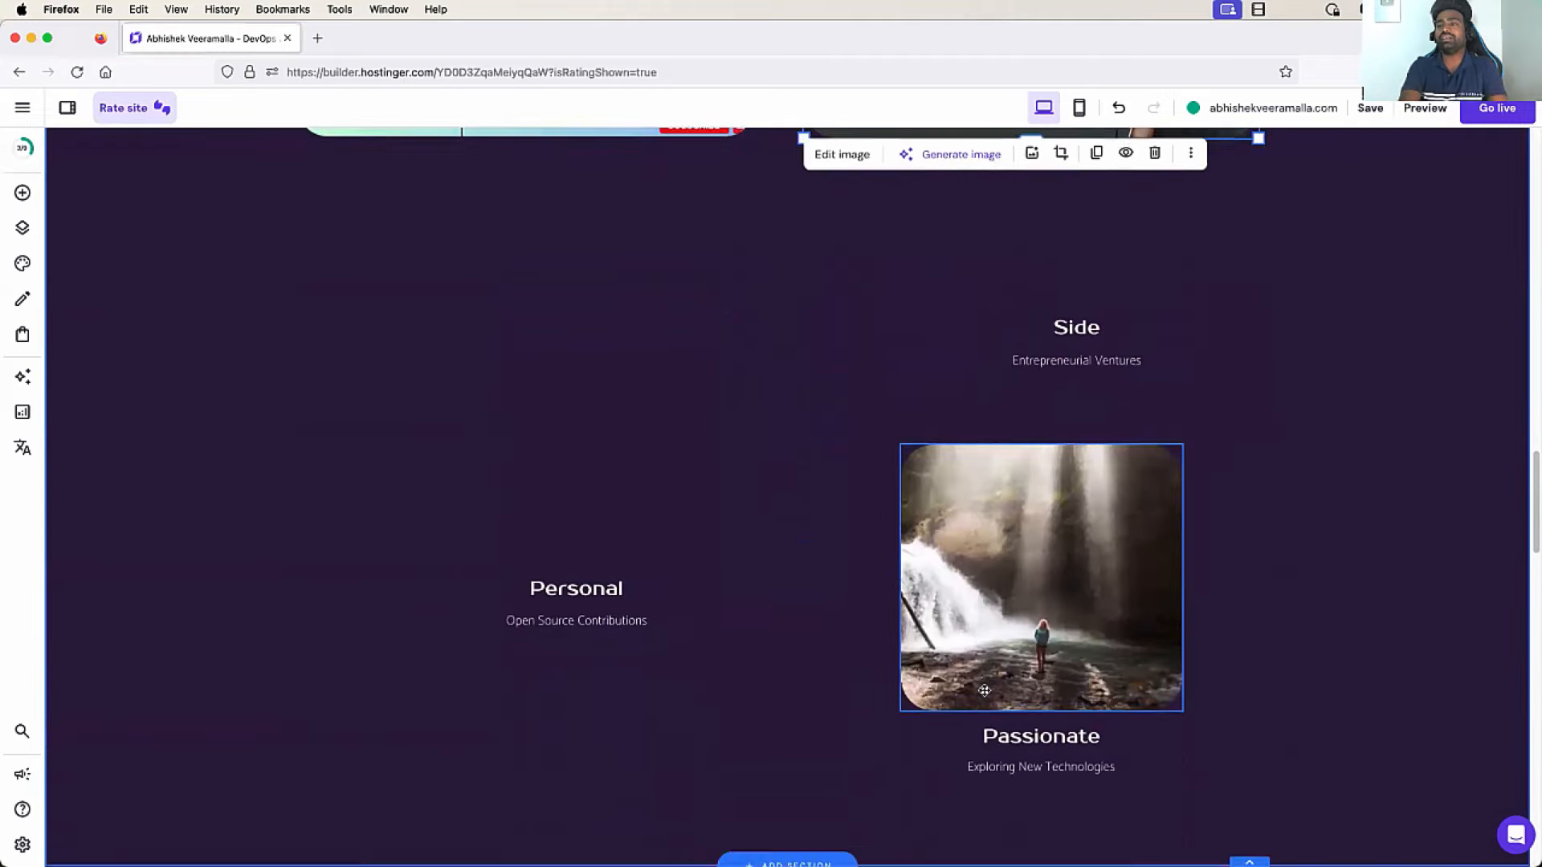
scroll(985, 690, up, 15)
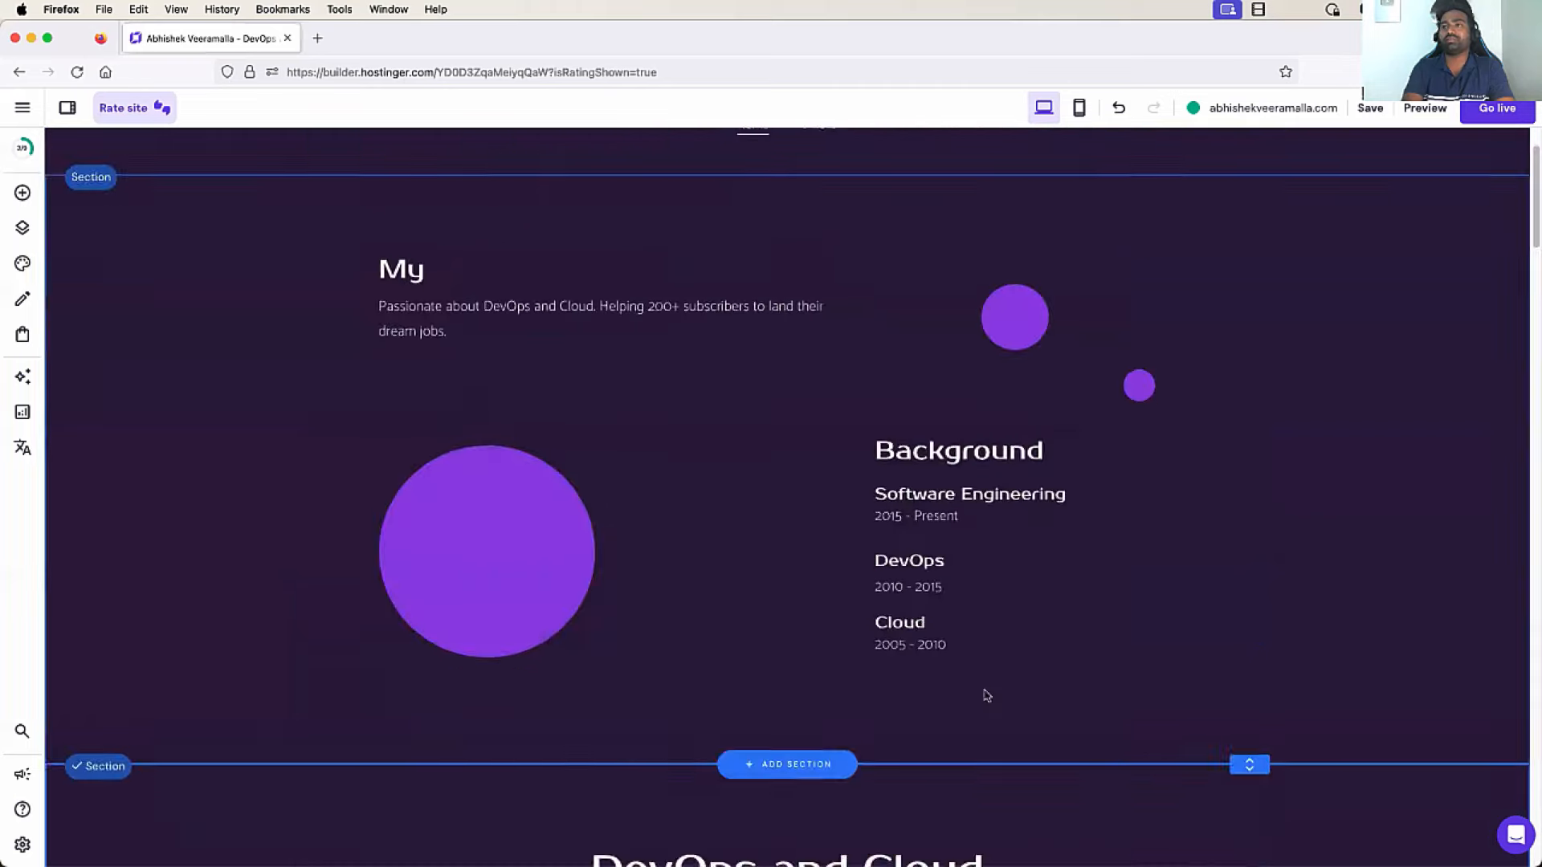
scroll(1011, 666, down, 7)
click(1024, 657)
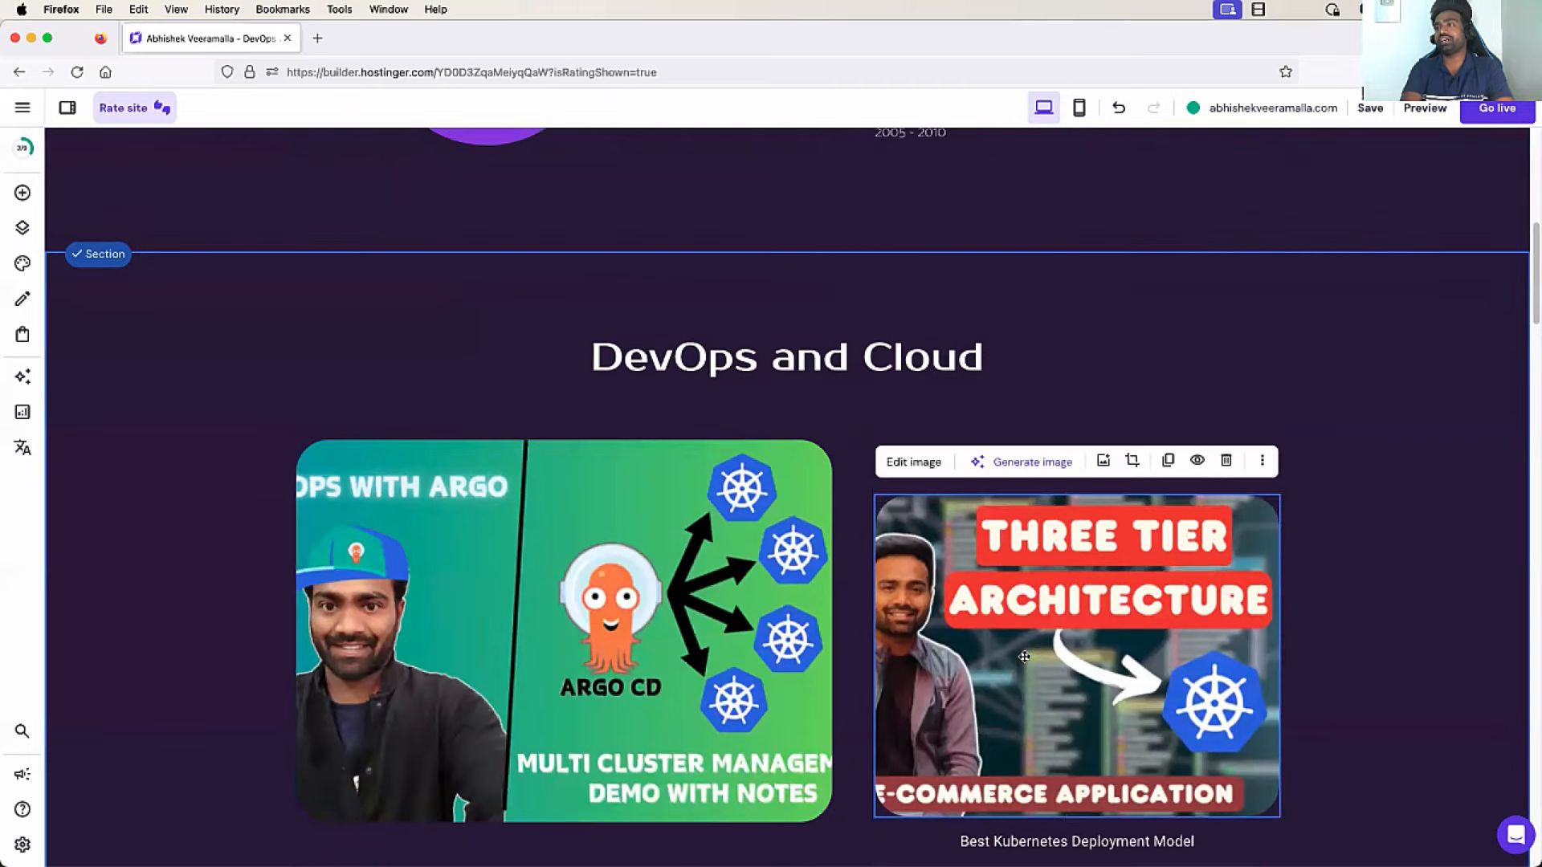
drag(1024, 657, 1026, 632)
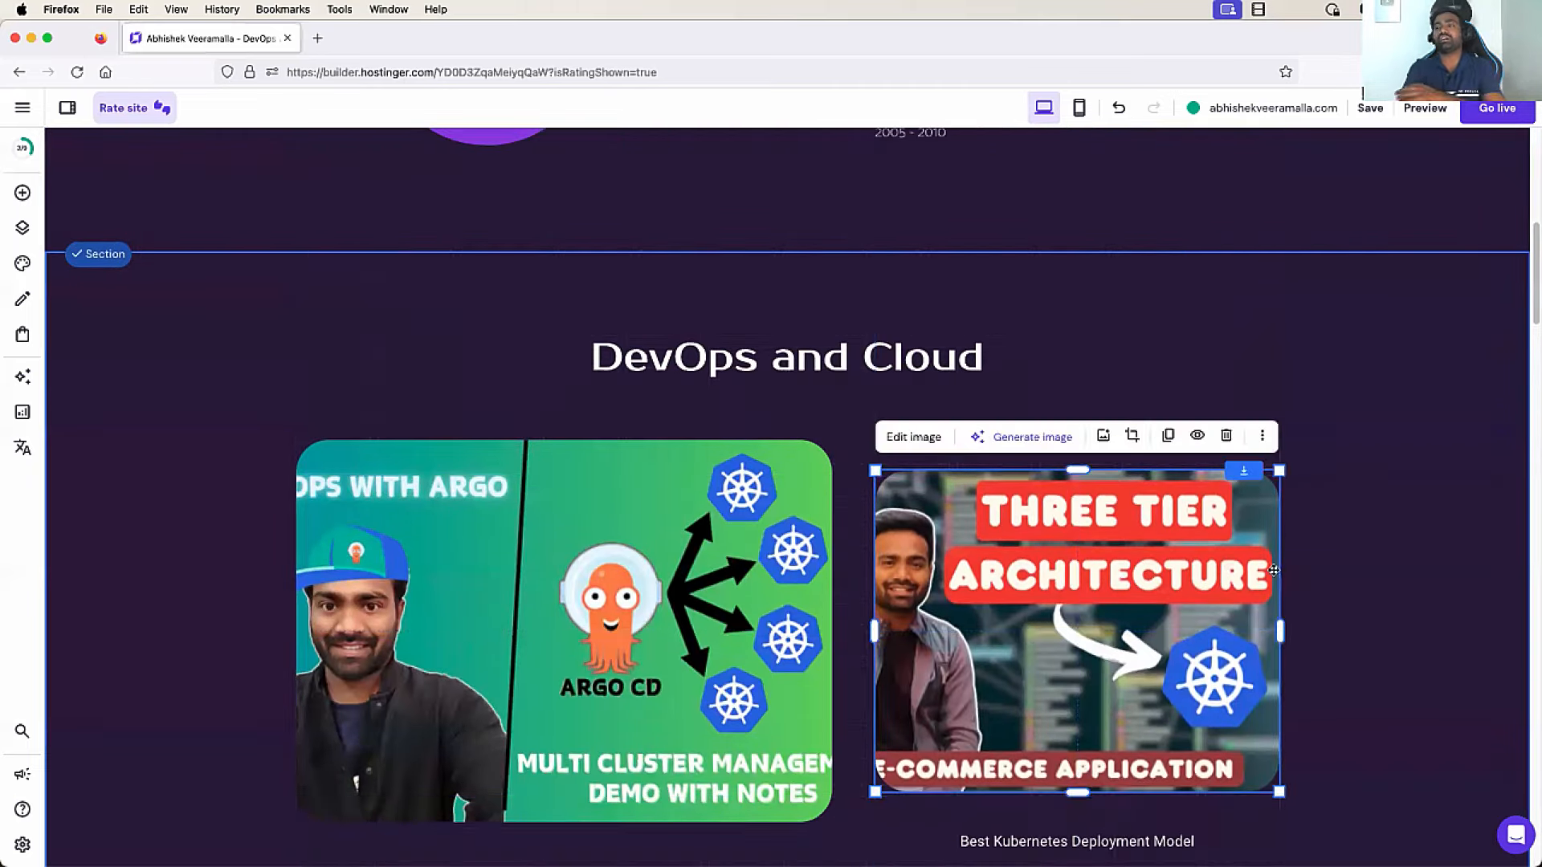
click(1370, 656)
Review the page layout from the introduction through the course pictures to the remaining Side, Personal and Passionate placeholders
scroll(1365, 653, up, 5)
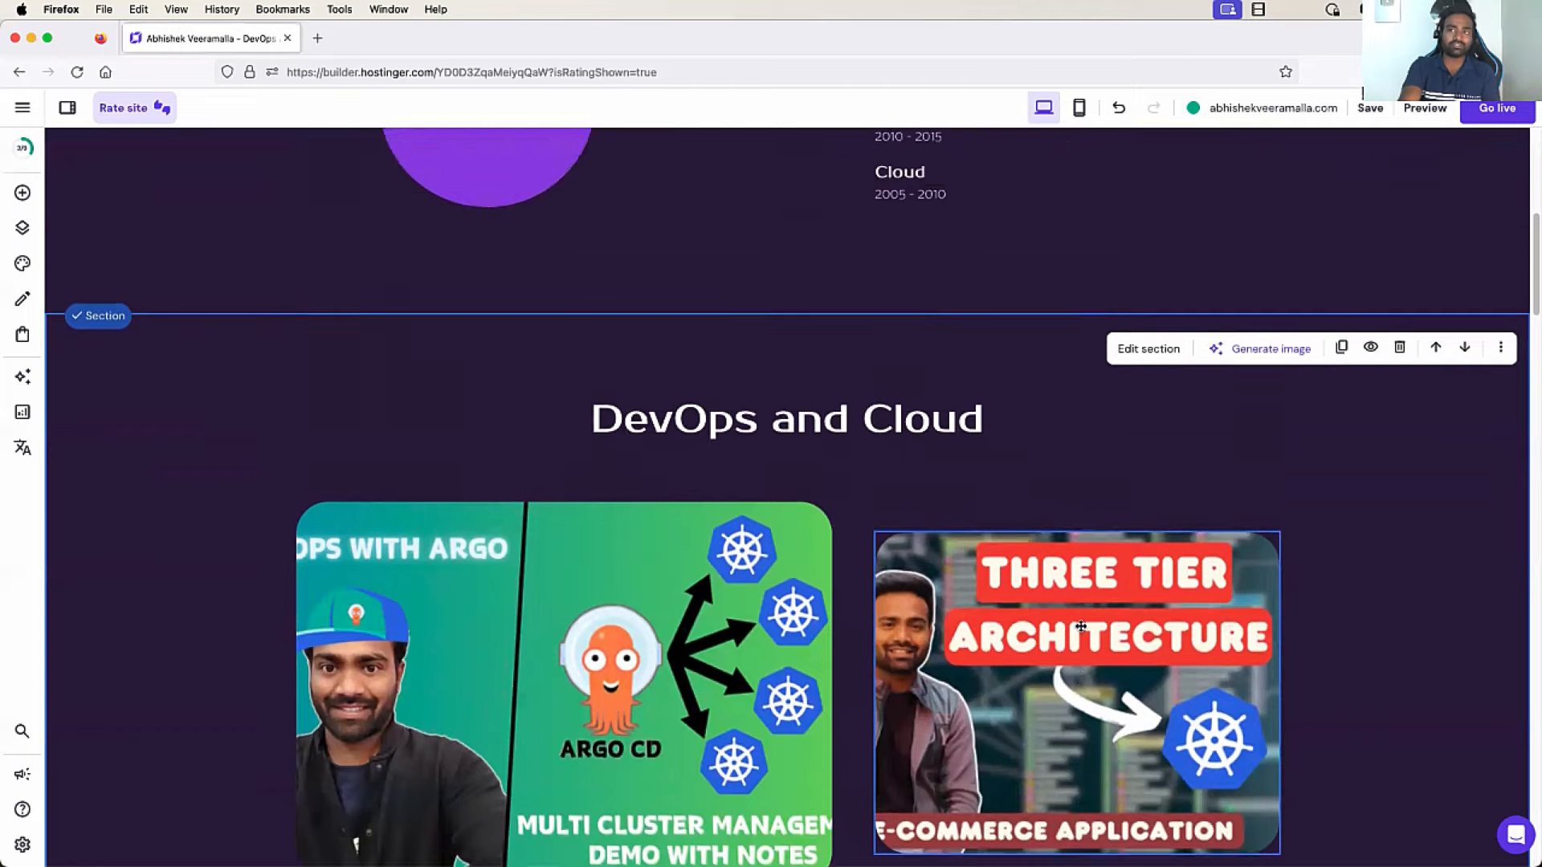
scroll(1082, 626, up, 3)
scroll(1081, 629, down, 15)
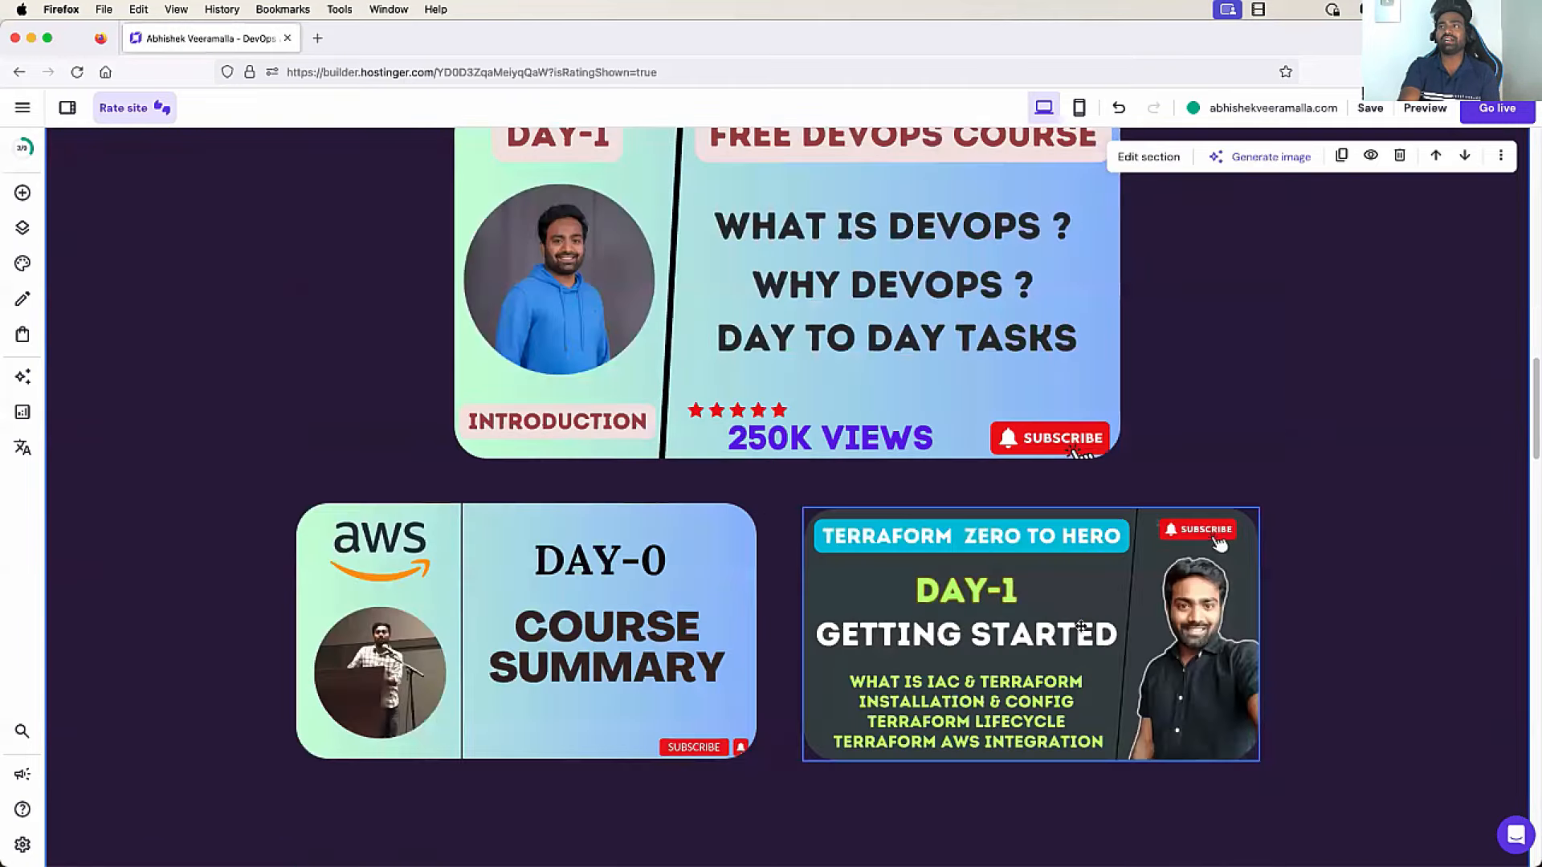
scroll(1080, 626, down, 5)
scroll(1081, 626, up, 3)
scroll(1081, 626, down, 5)
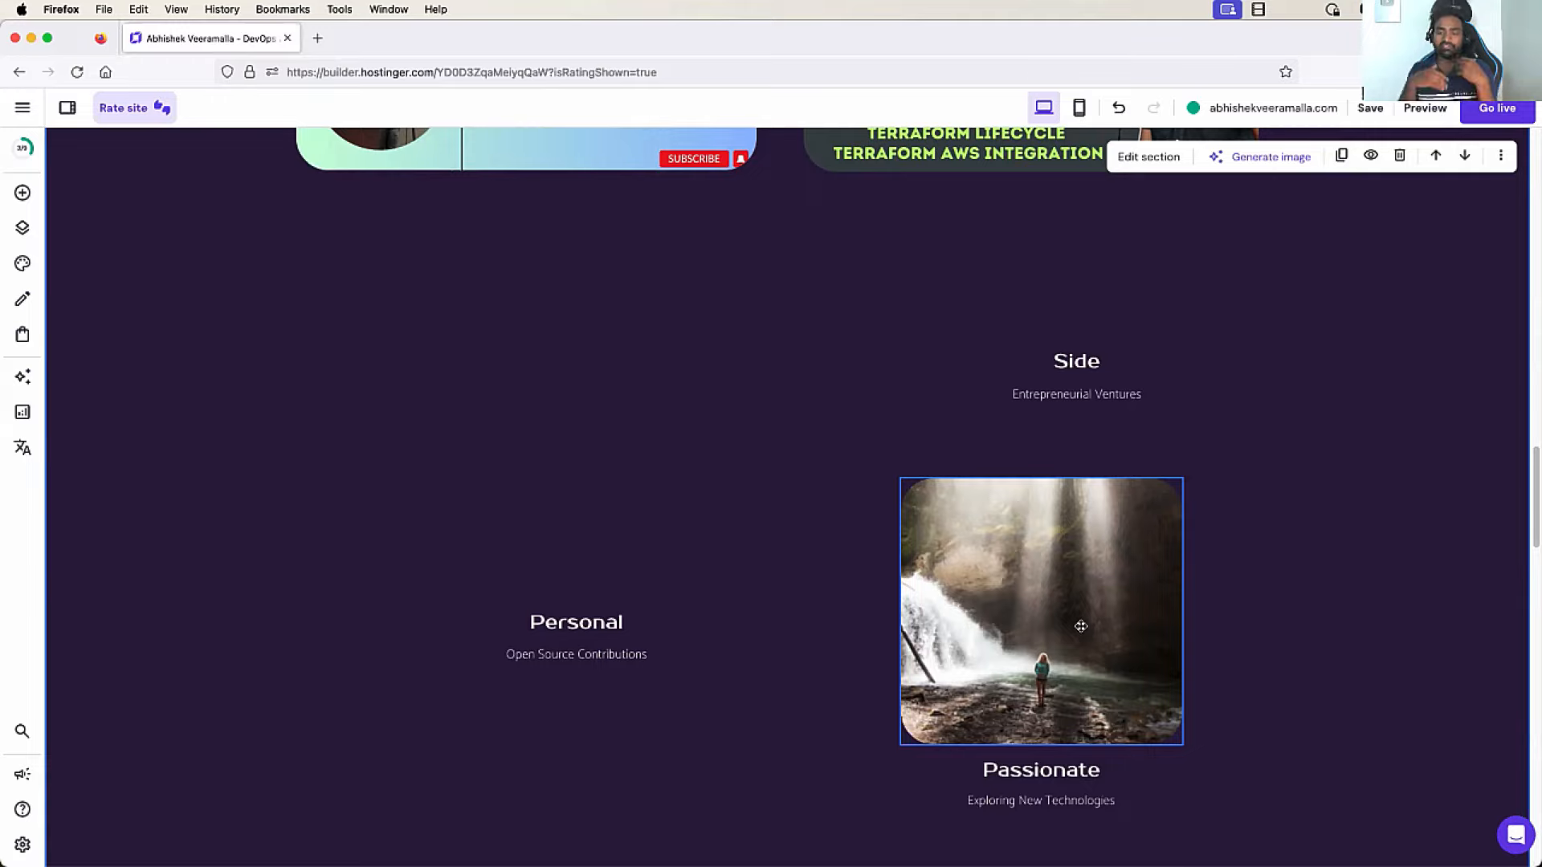
scroll(802, 519, up, 10)
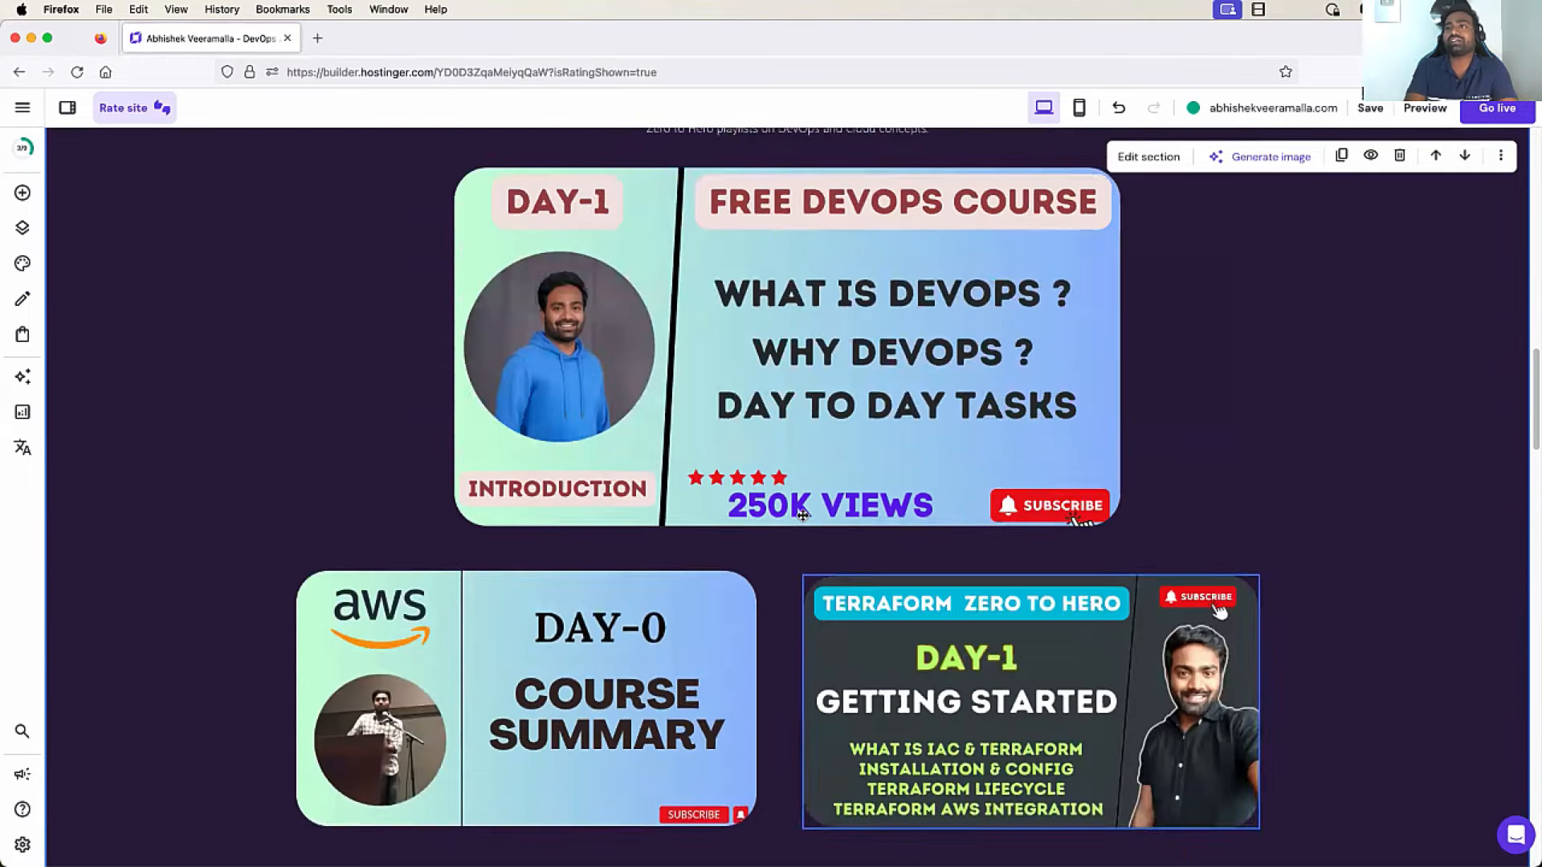
scroll(802, 515, up, 7)
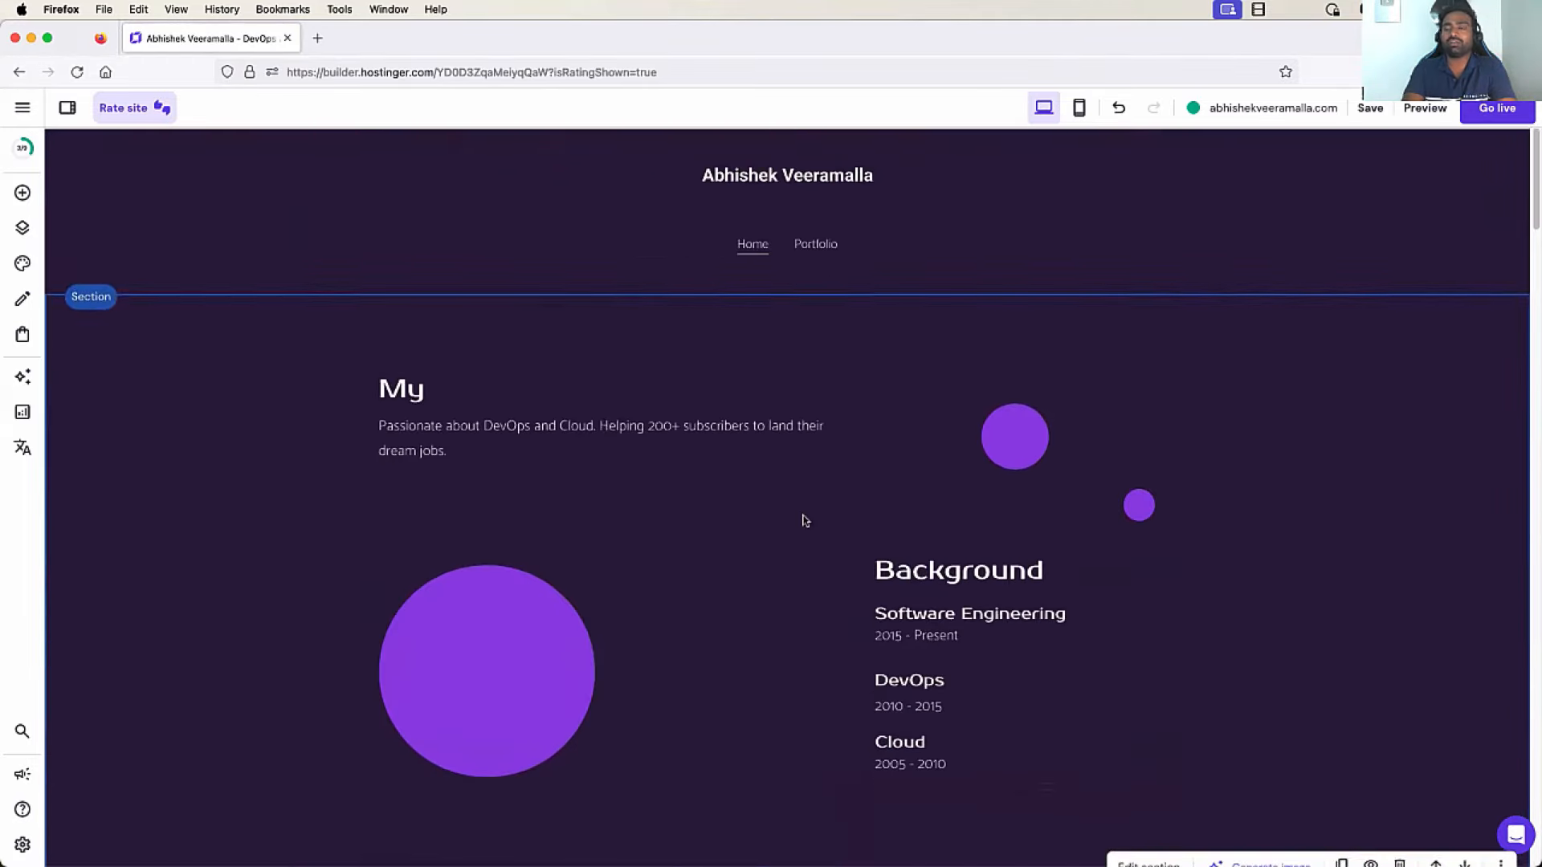
Delete the waterfall picture and the Side heading with its Entrepreneurial Ventures caption below the course pictures
scroll(802, 518, down, 14)
scroll(804, 518, down, 10)
scroll(891, 485, up, 3)
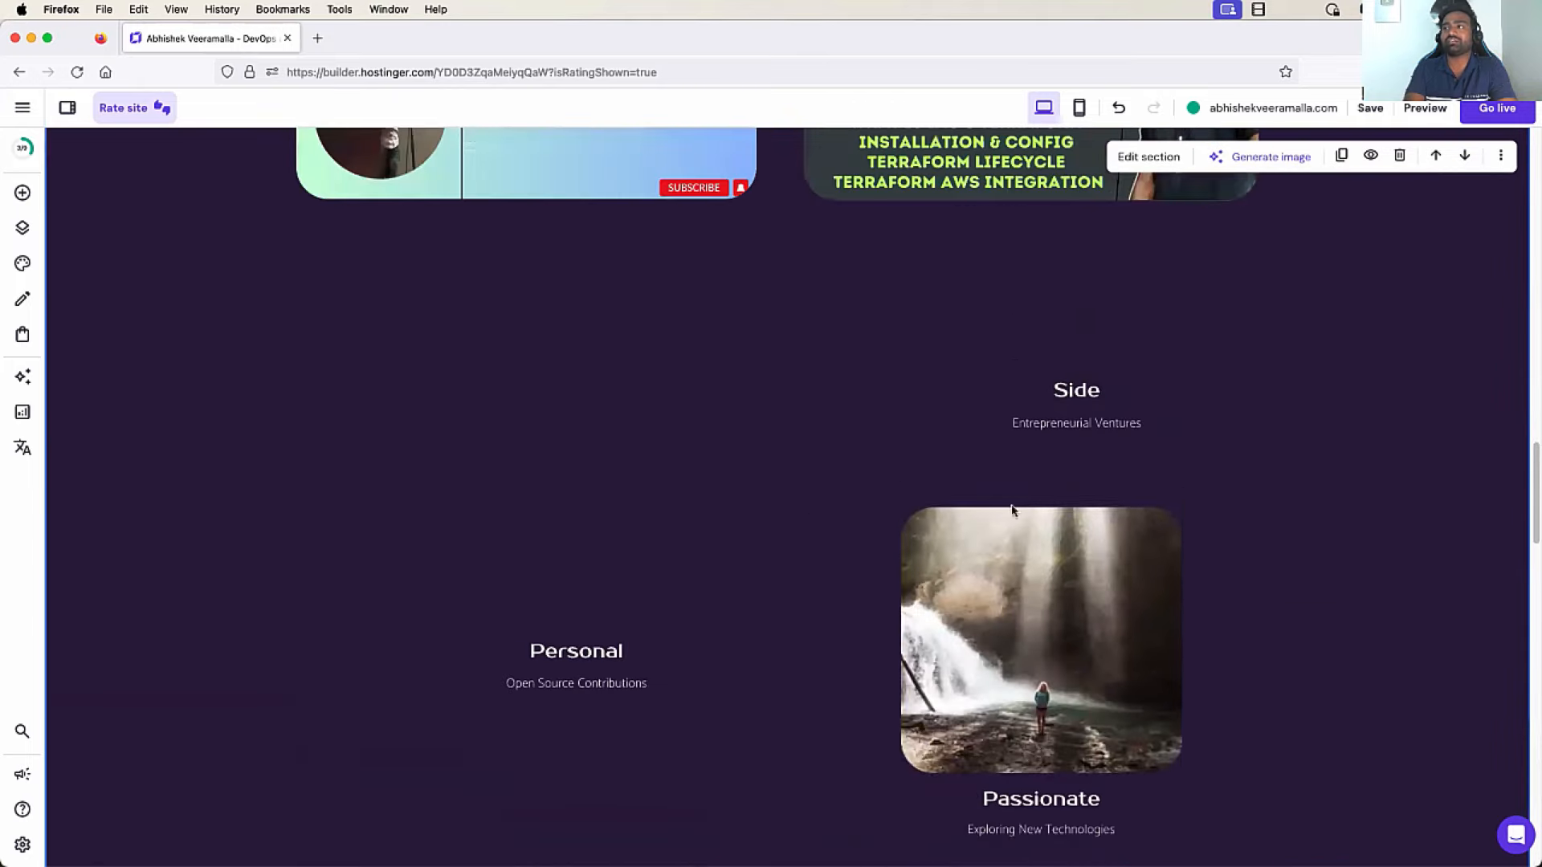
click(1077, 388)
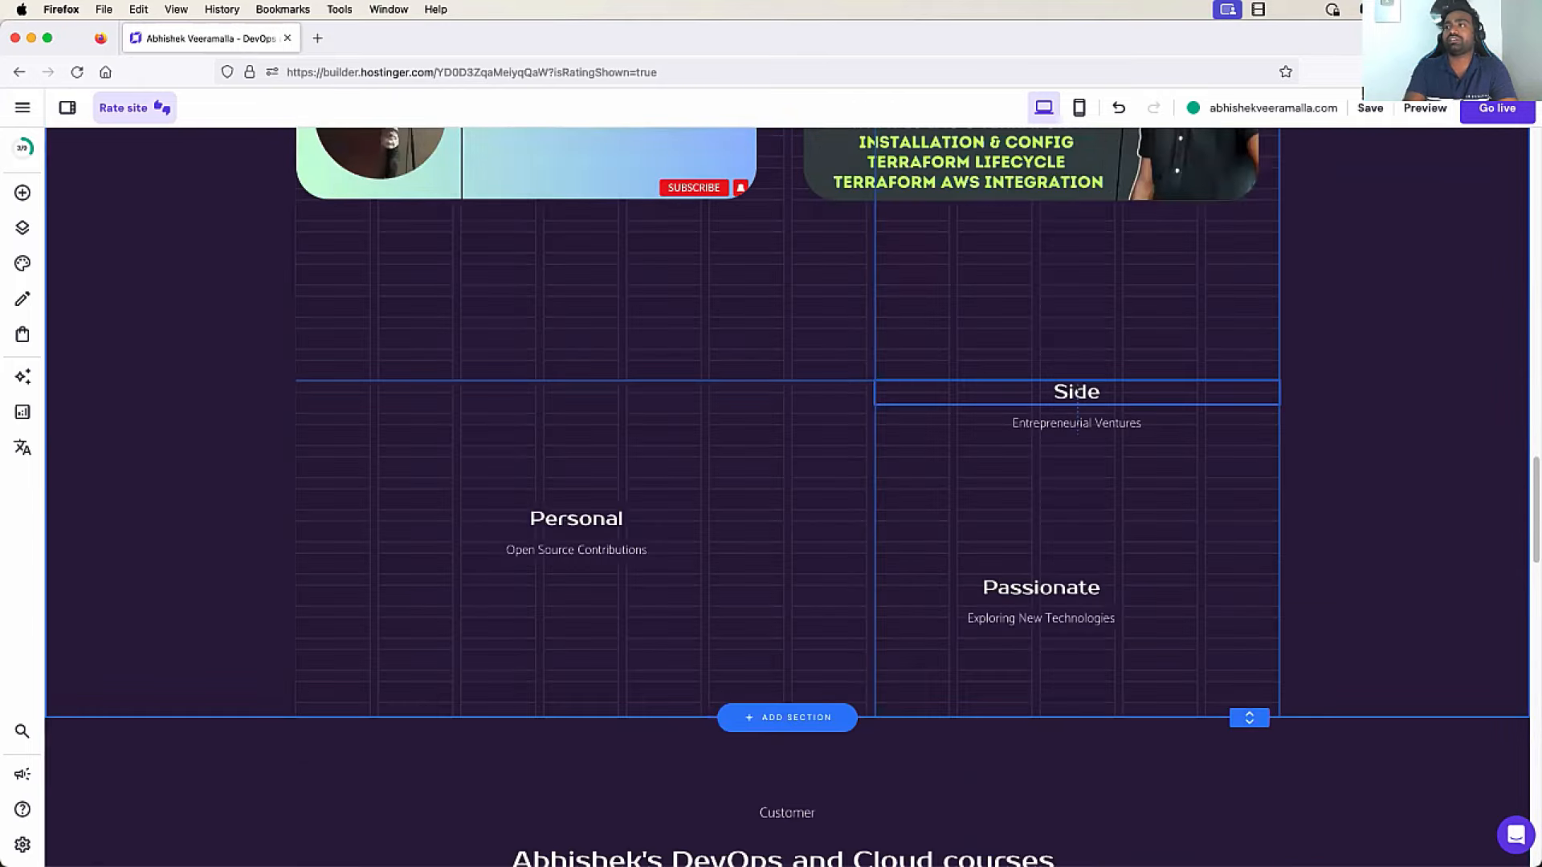
key(BackSpace)
click(1077, 403)
key(BackSpace)
Delete the Personal and Passionate headings together with their Open Source Contributions and Exploring New Technologies captions
click(602, 470)
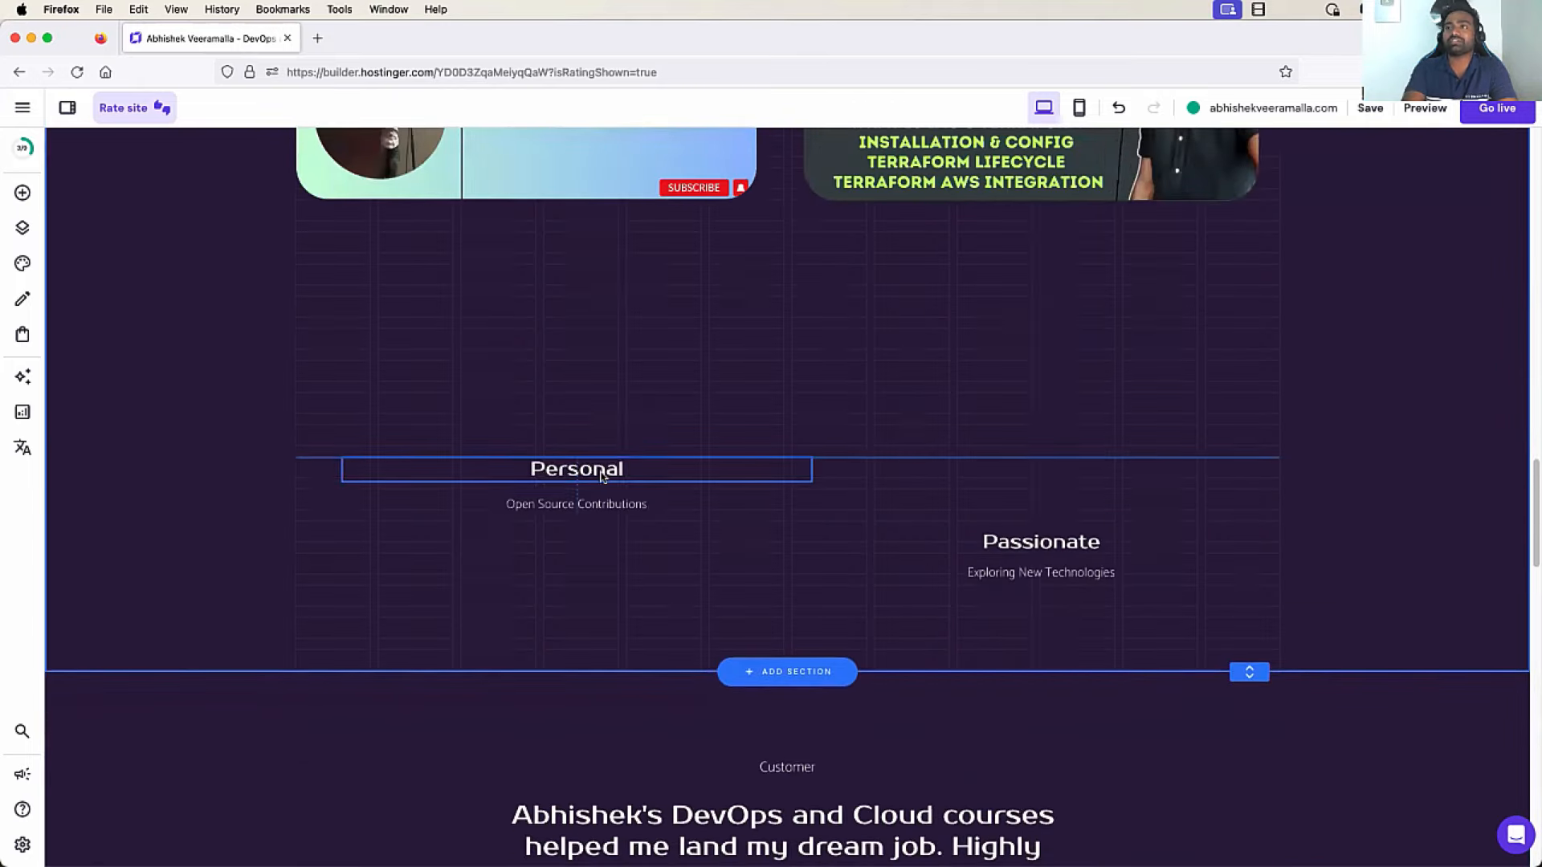
key(BackSpace)
click(585, 481)
key(BackSpace)
click(1067, 496)
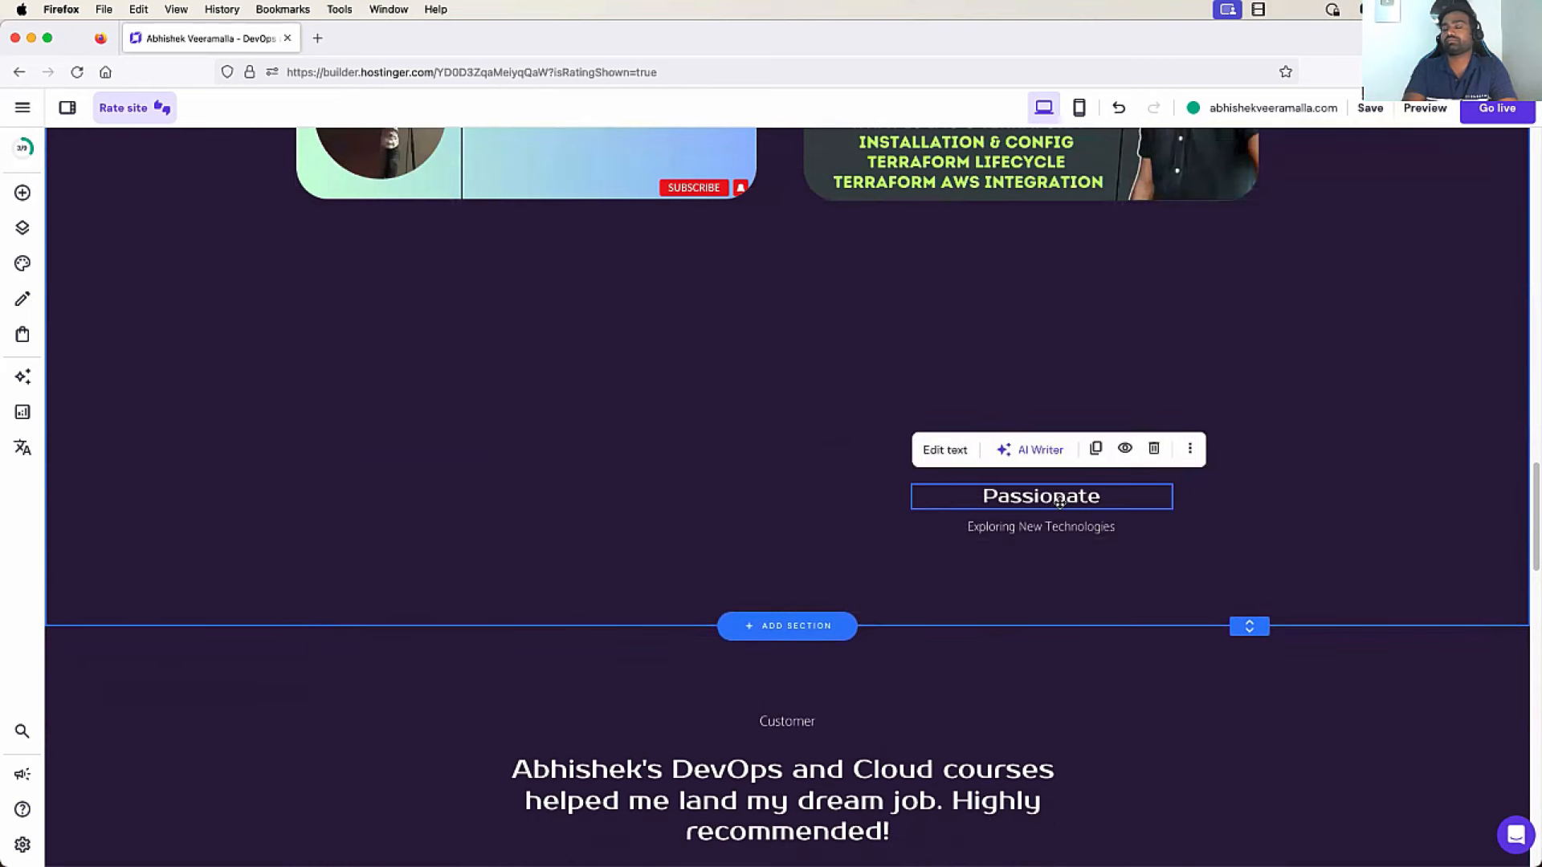
key(BackSpace)
click(1048, 504)
key(BackSpace)
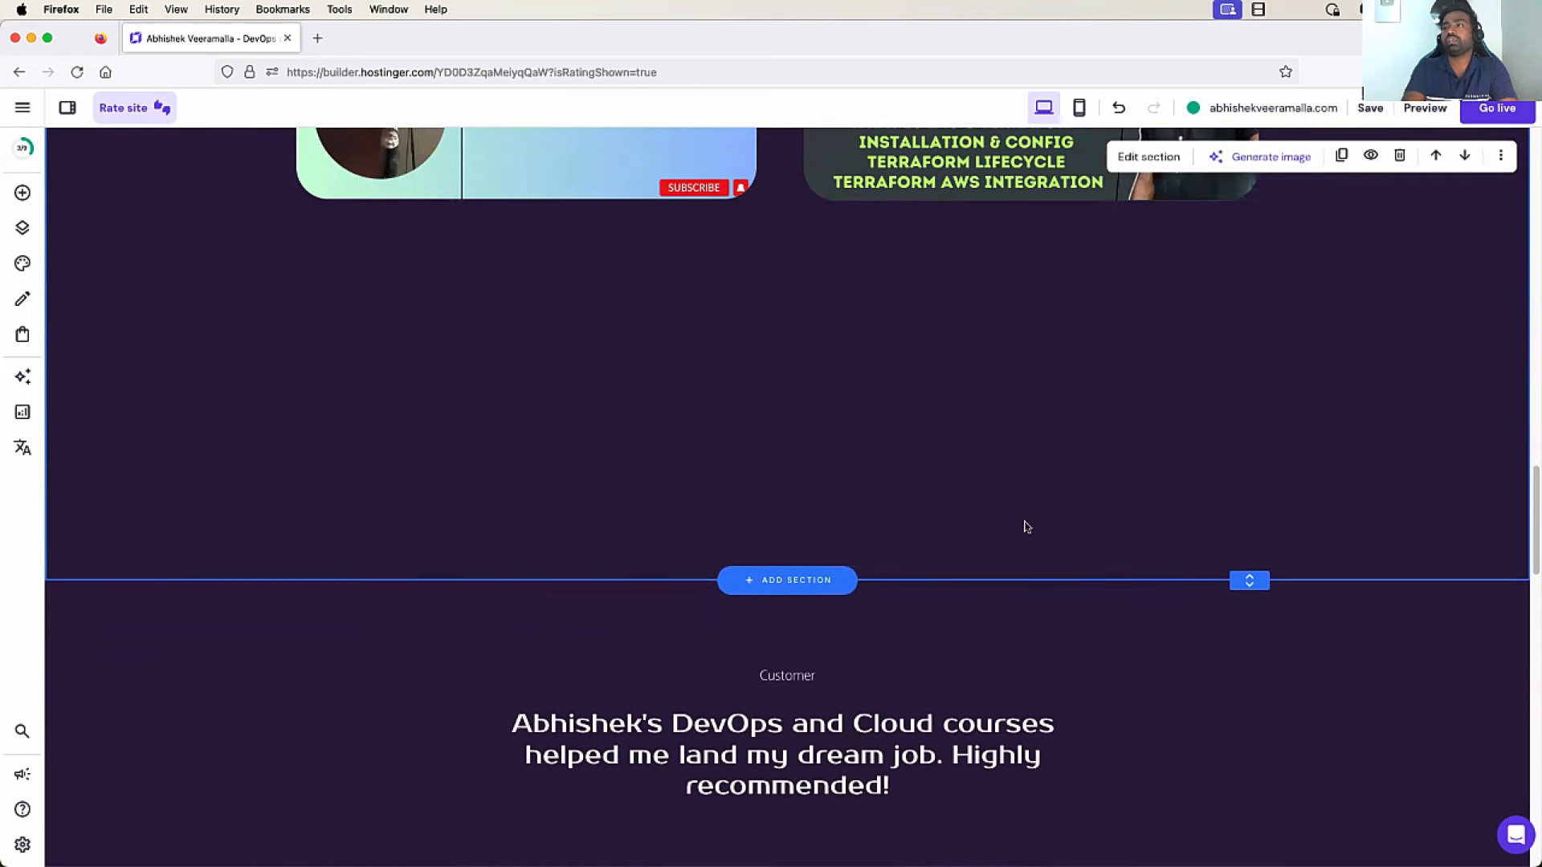
Shorten the course pictures section so it ends just below the AWS and Terraform pictures
click(913, 585)
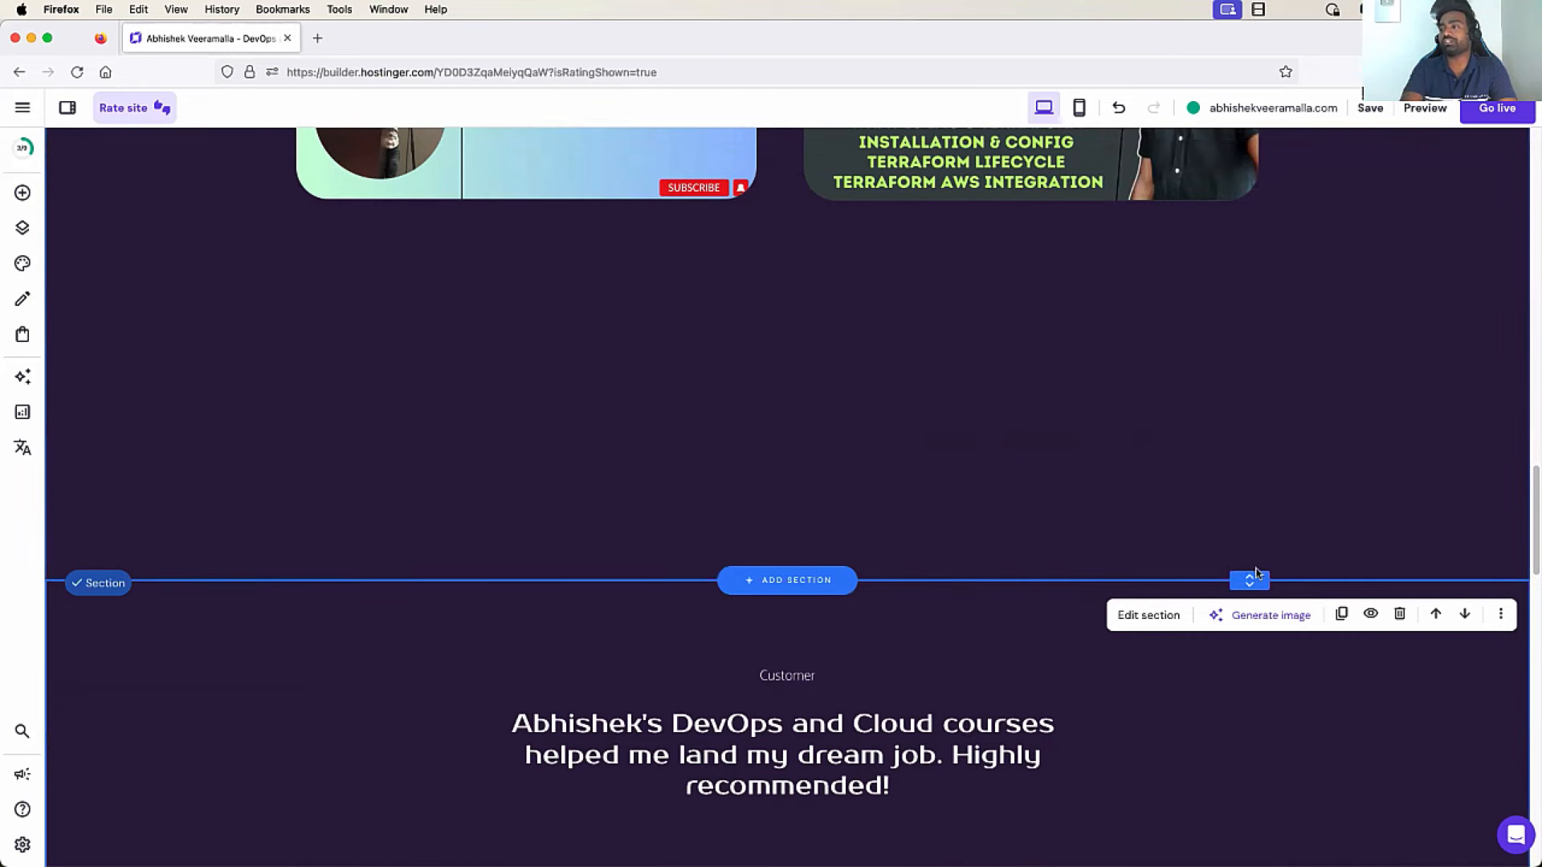
drag(1256, 573, 1249, 302)
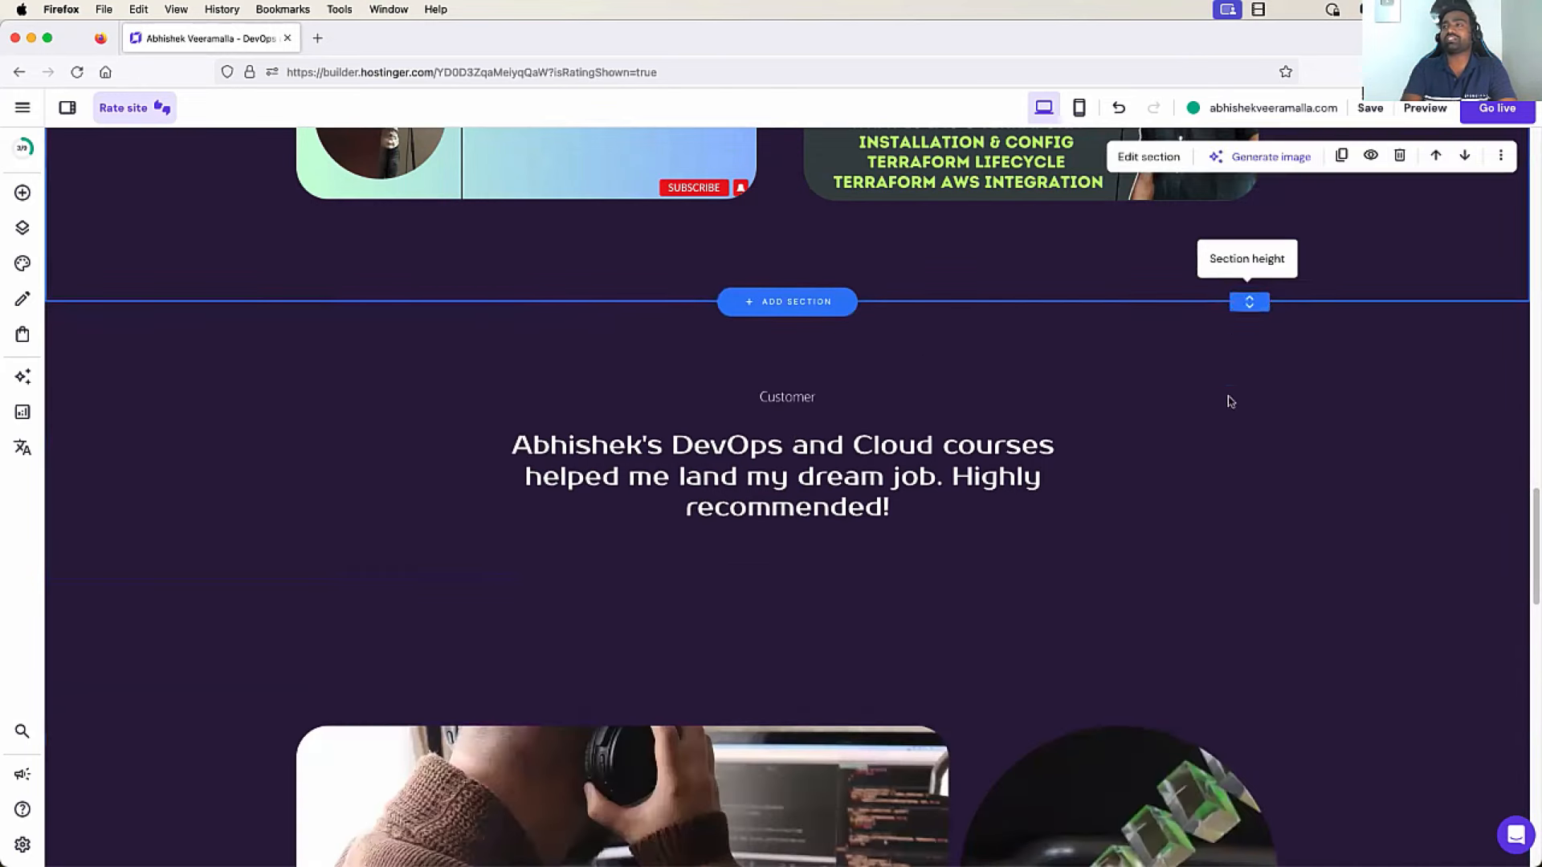
Review the page from the introduction through the playlists to the customer quote, and examine the website setup checklist
scroll(1230, 401, up, 7)
scroll(1234, 413, up, 12)
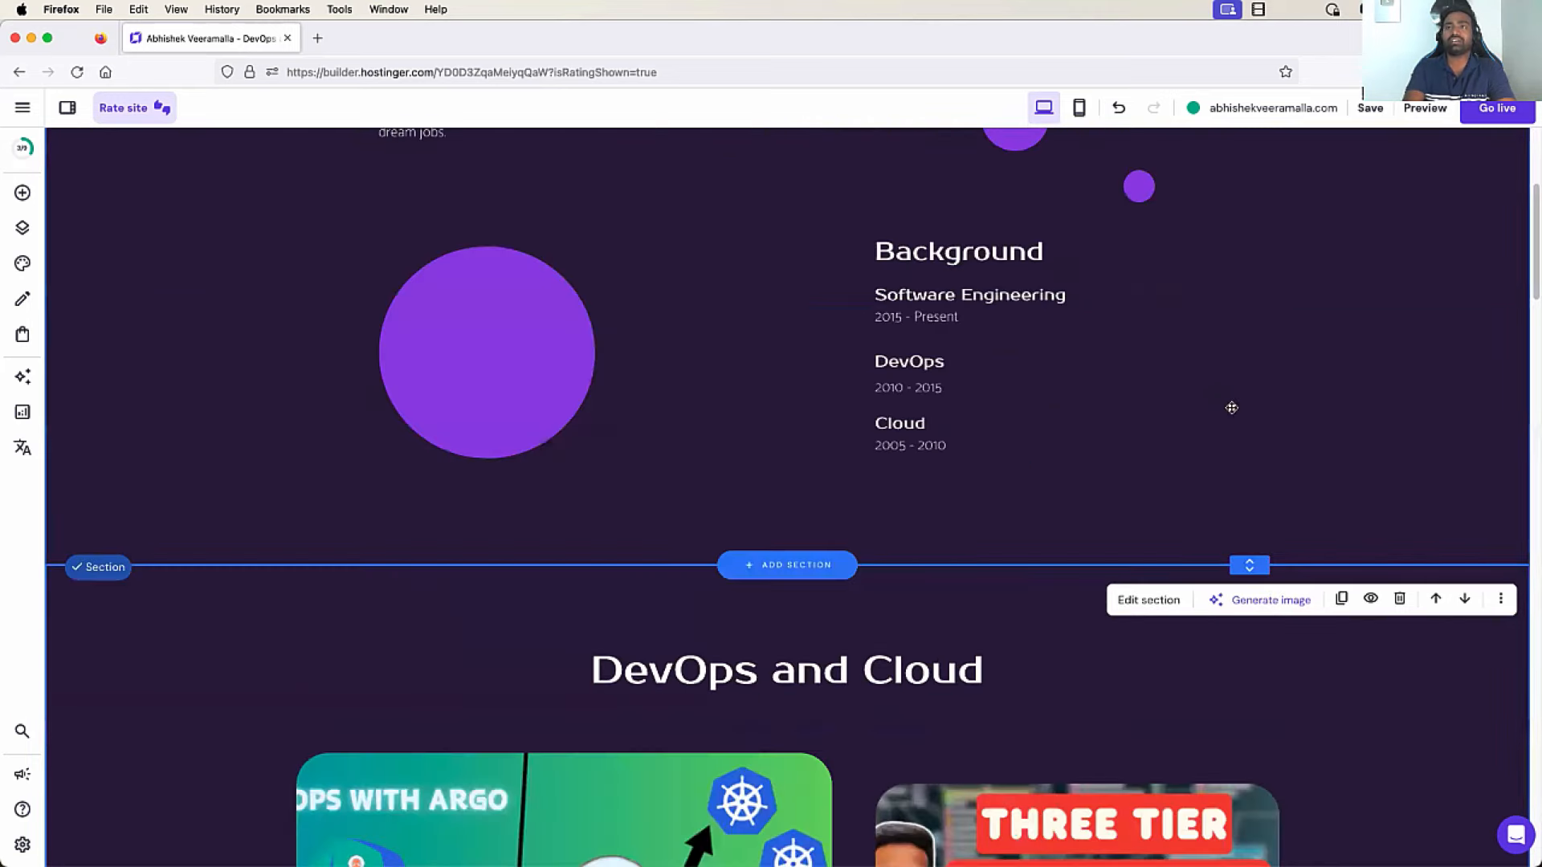
scroll(1234, 413, down, 7)
scroll(1234, 412, down, 9)
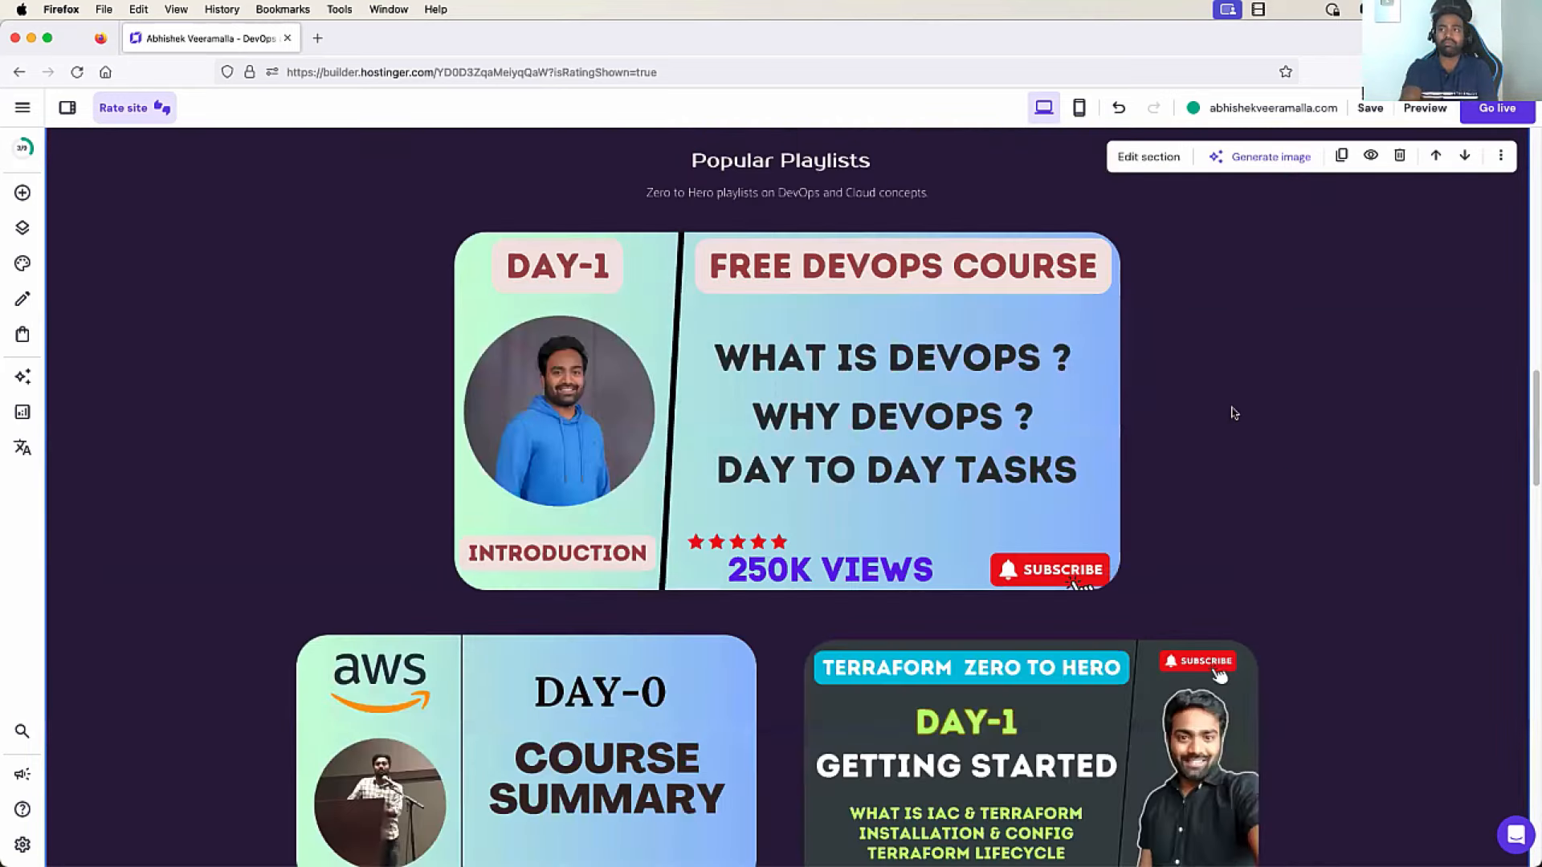
scroll(1234, 412, down, 5)
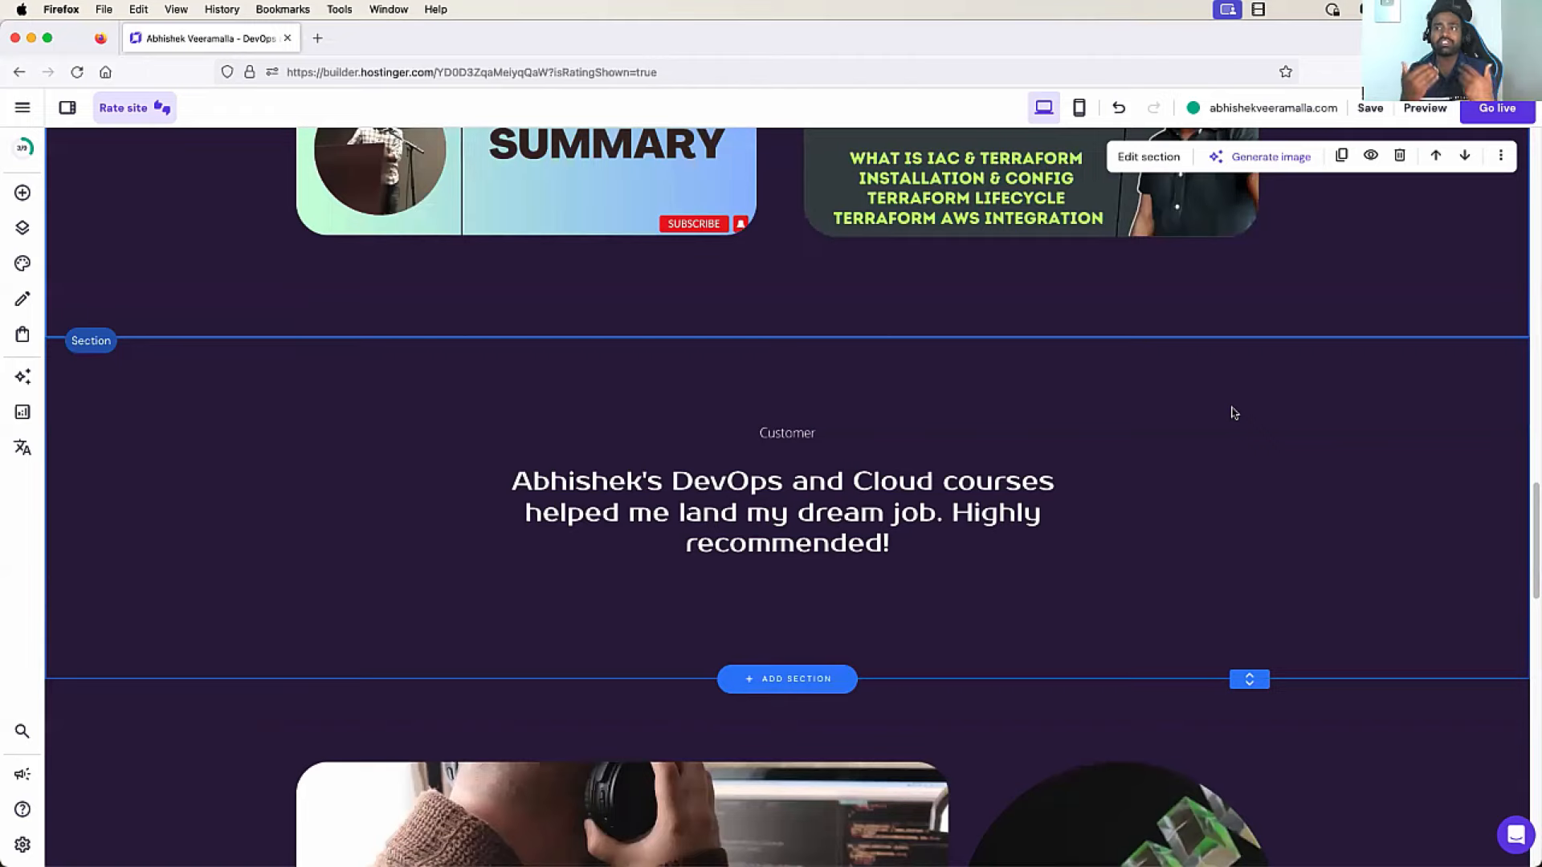
scroll(810, 605, up, 4)
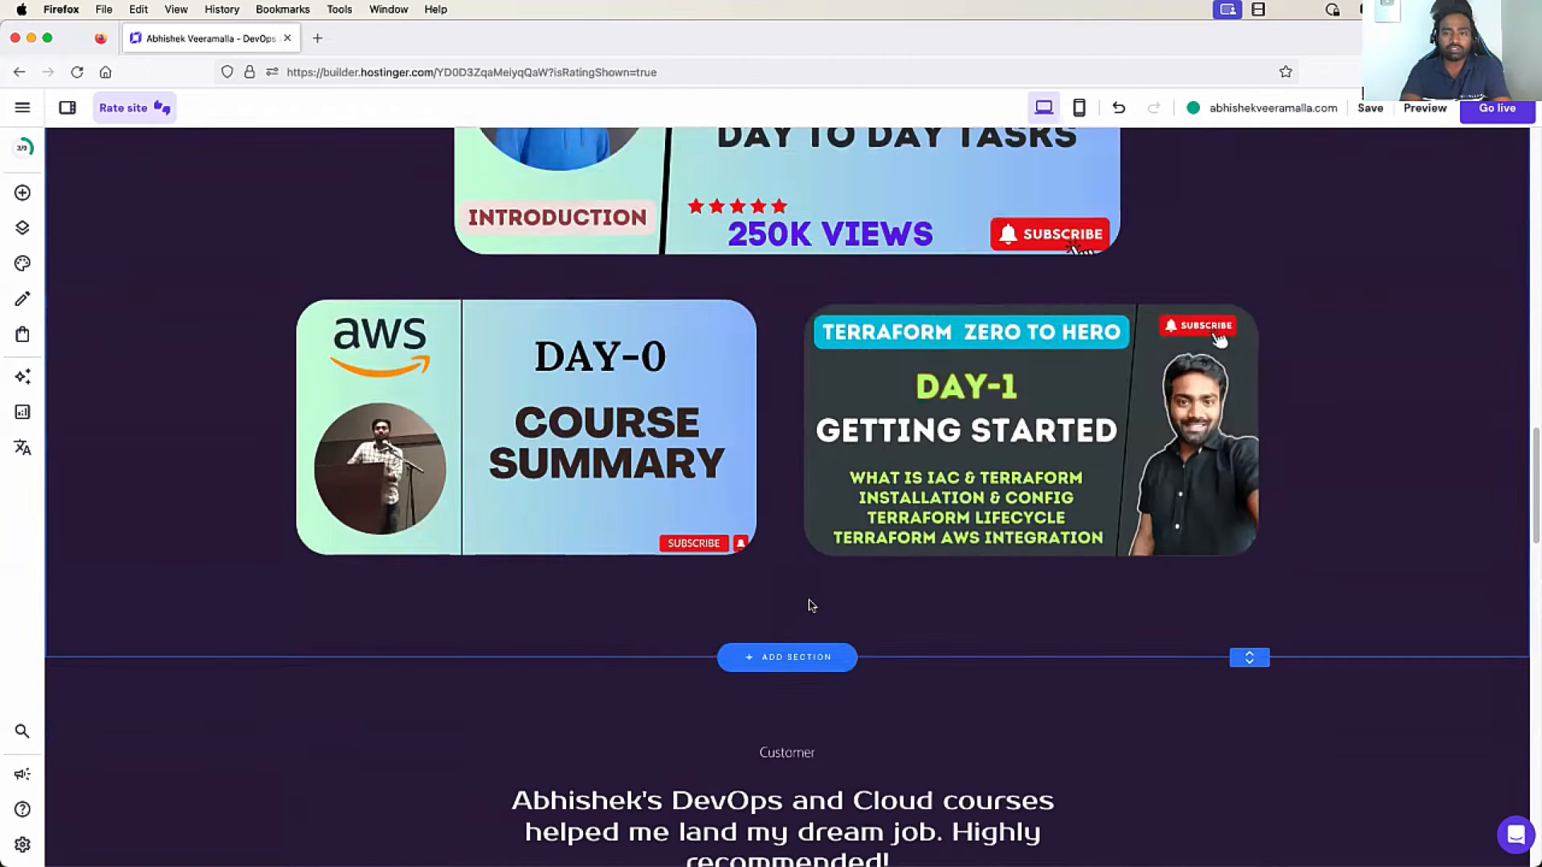
scroll(809, 605, up, 10)
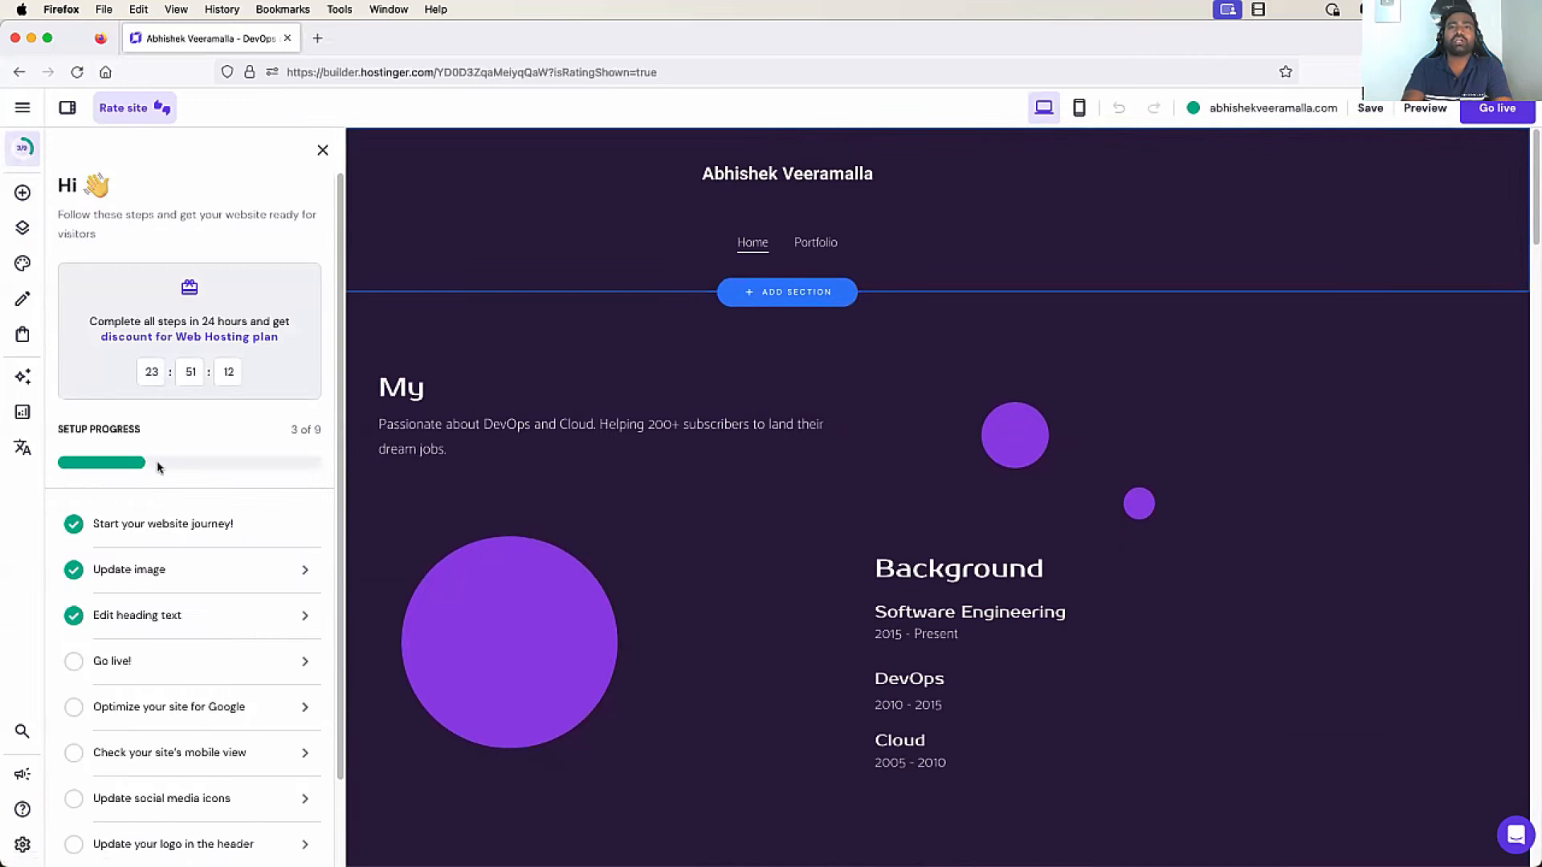
scroll(158, 467, down, 2)
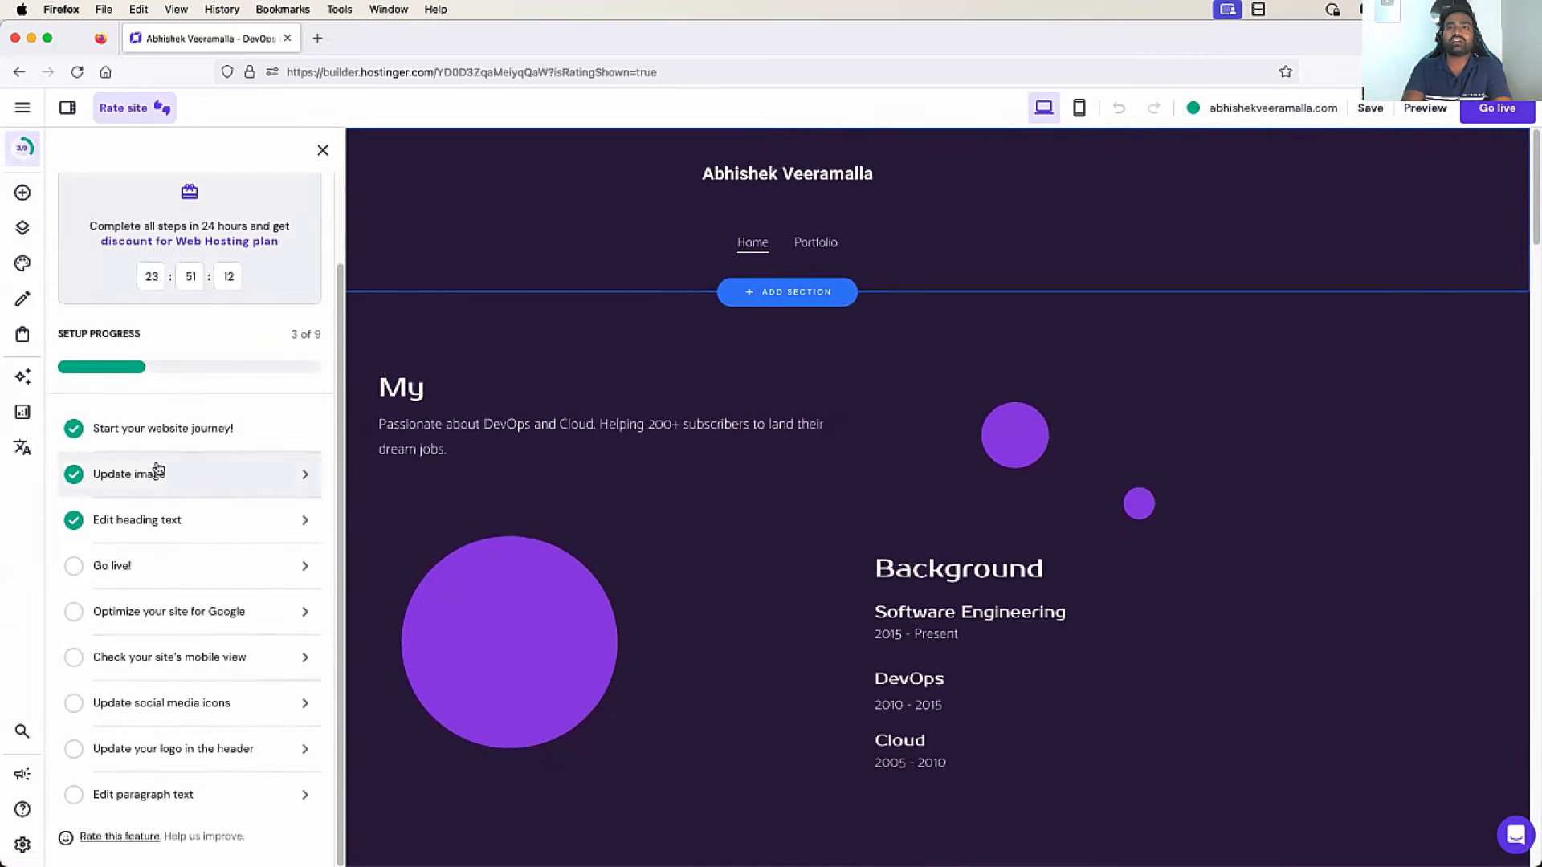
Clear the "My" heading text at the start of the introduction and set its text color to white
click(269, 532)
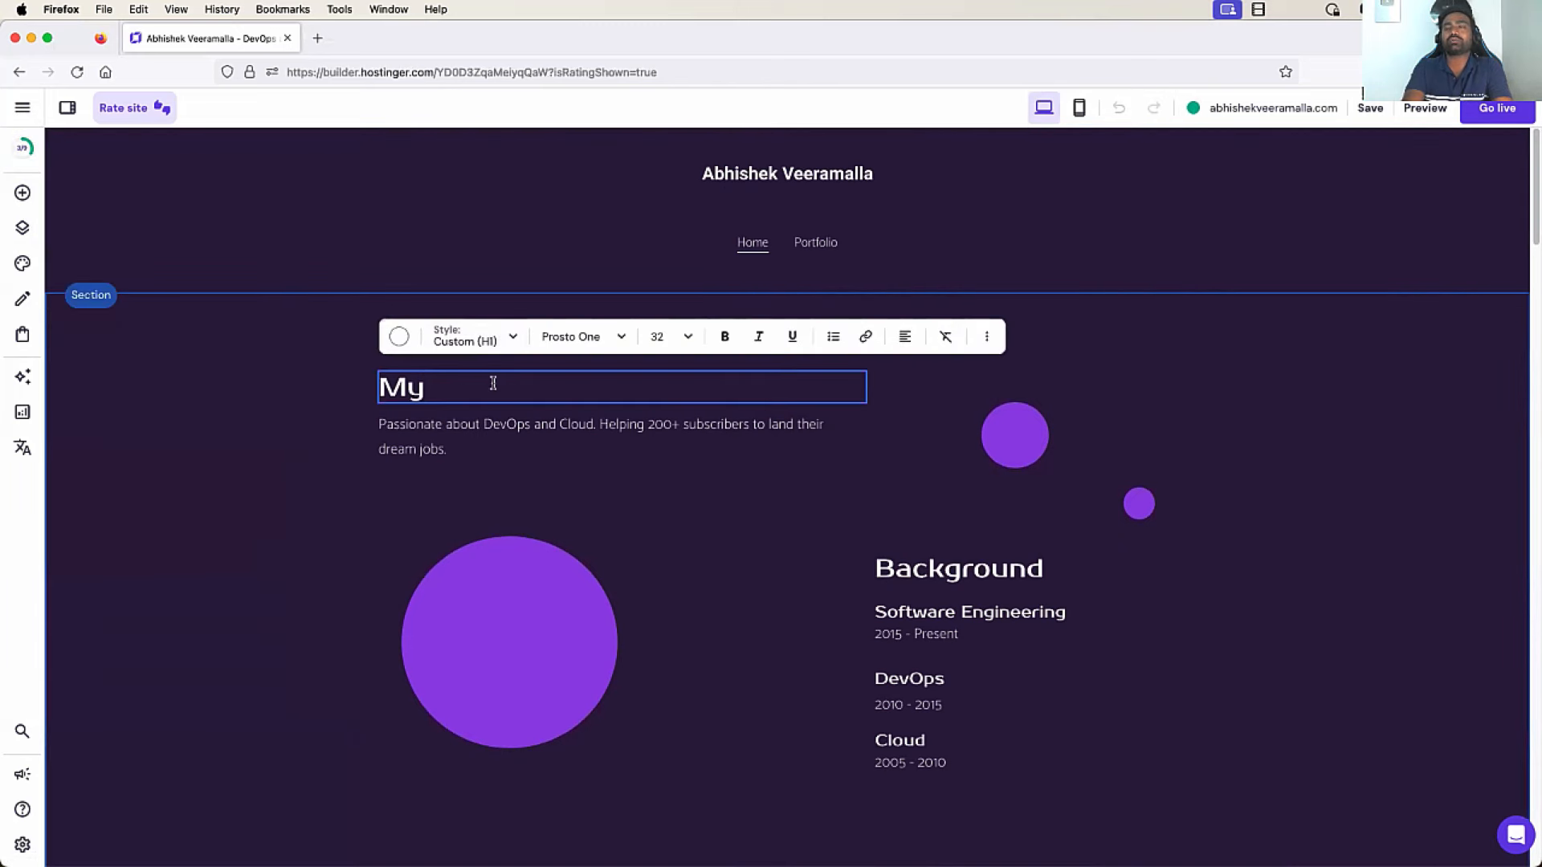
drag(468, 385, 371, 389)
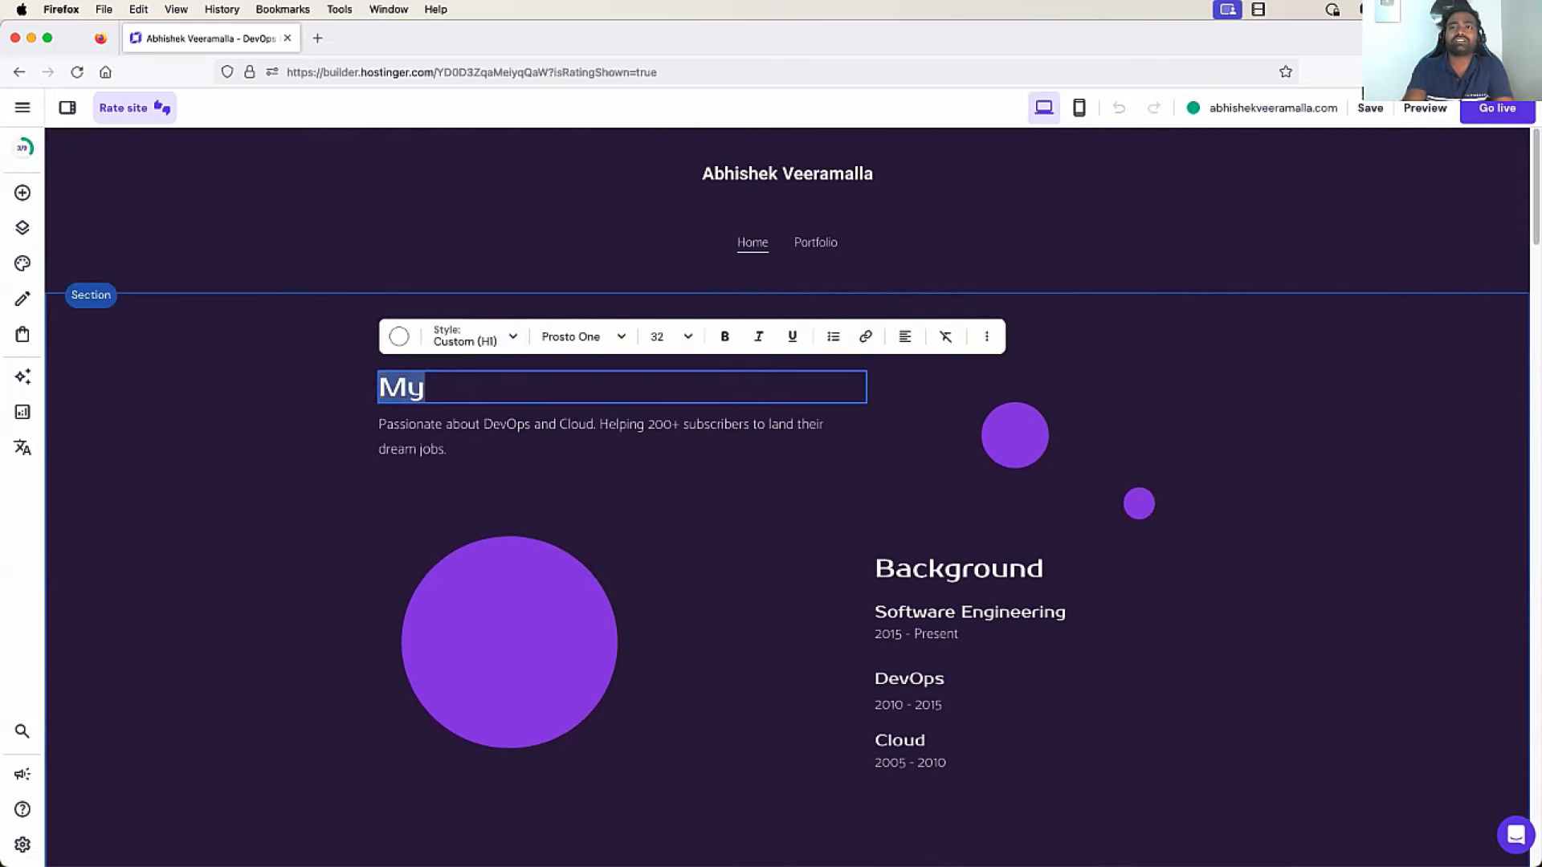
key(BackSpace)
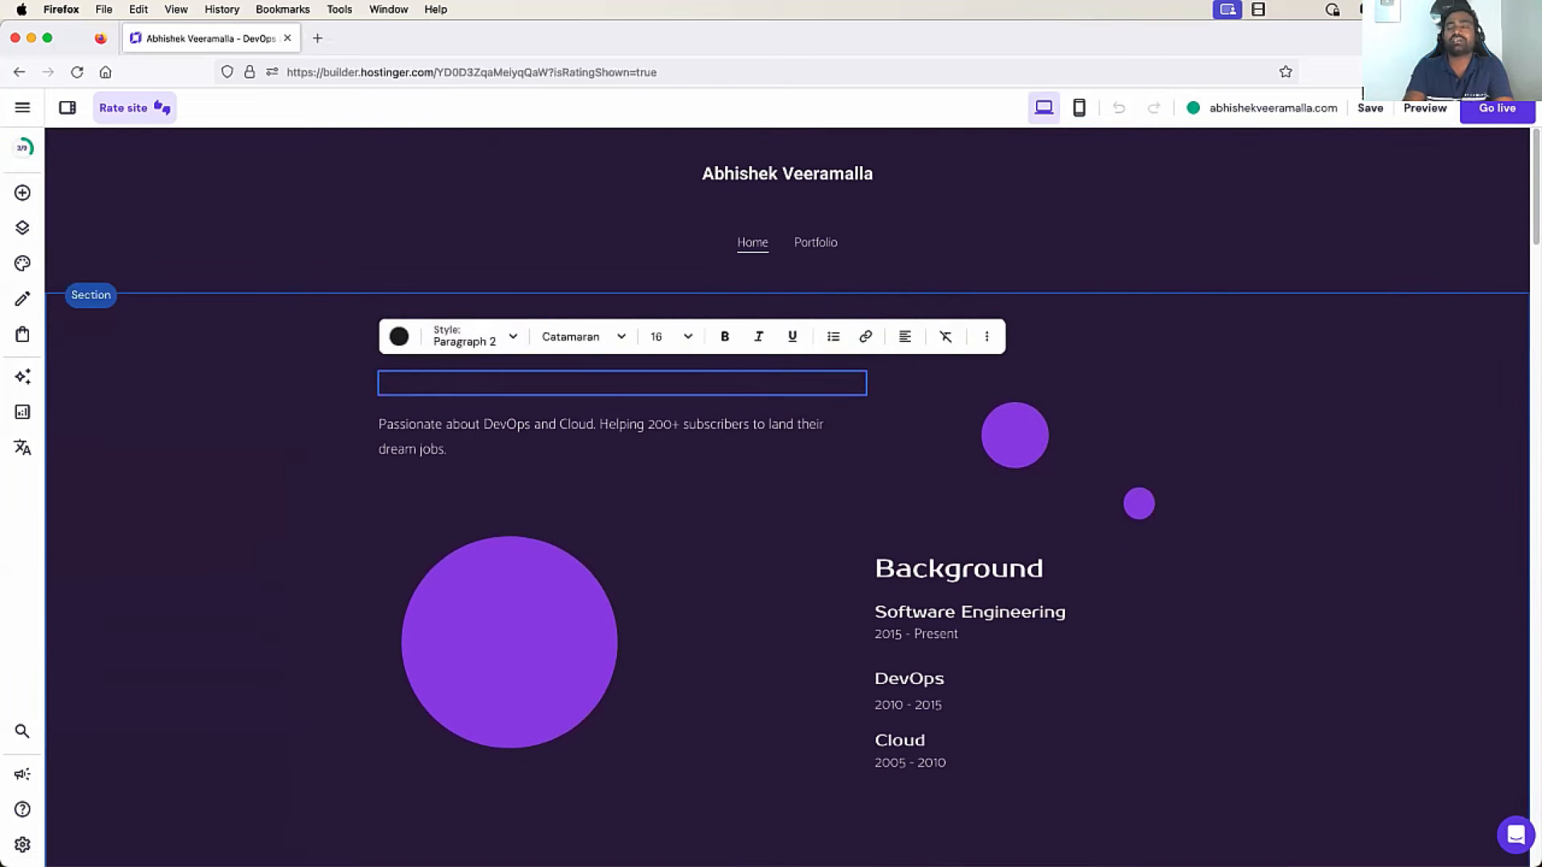
double_click(458, 383)
click(399, 336)
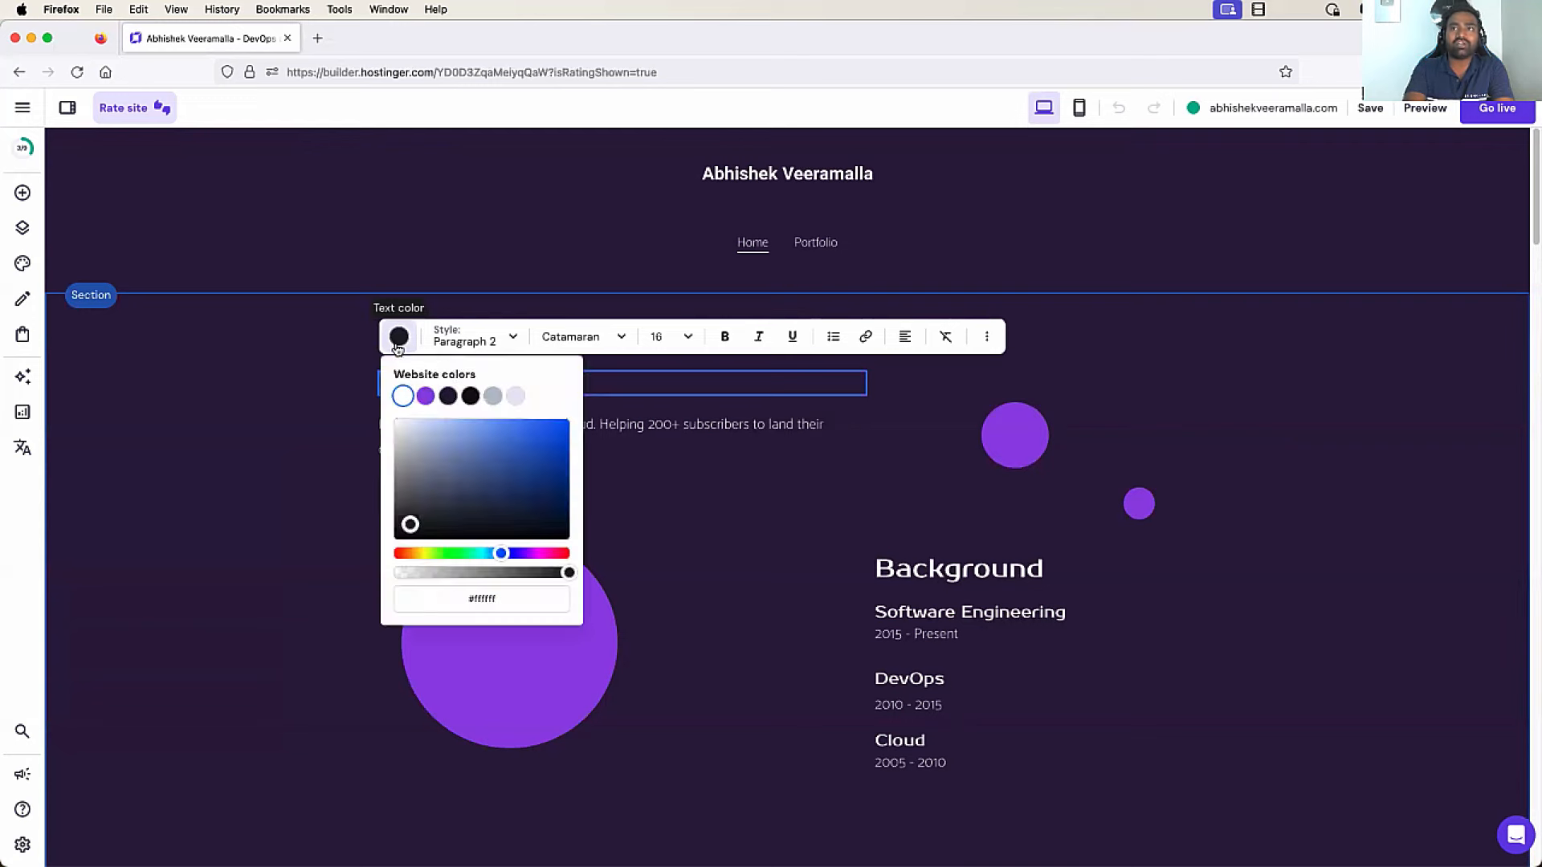
click(404, 396)
click(363, 388)
Enter "Passionate about sharing Knowledge through YouTube channel" in the cleared text line of the introduction
drag(404, 383, 405, 387)
double_click(397, 389)
key(super+a)
key(Right)
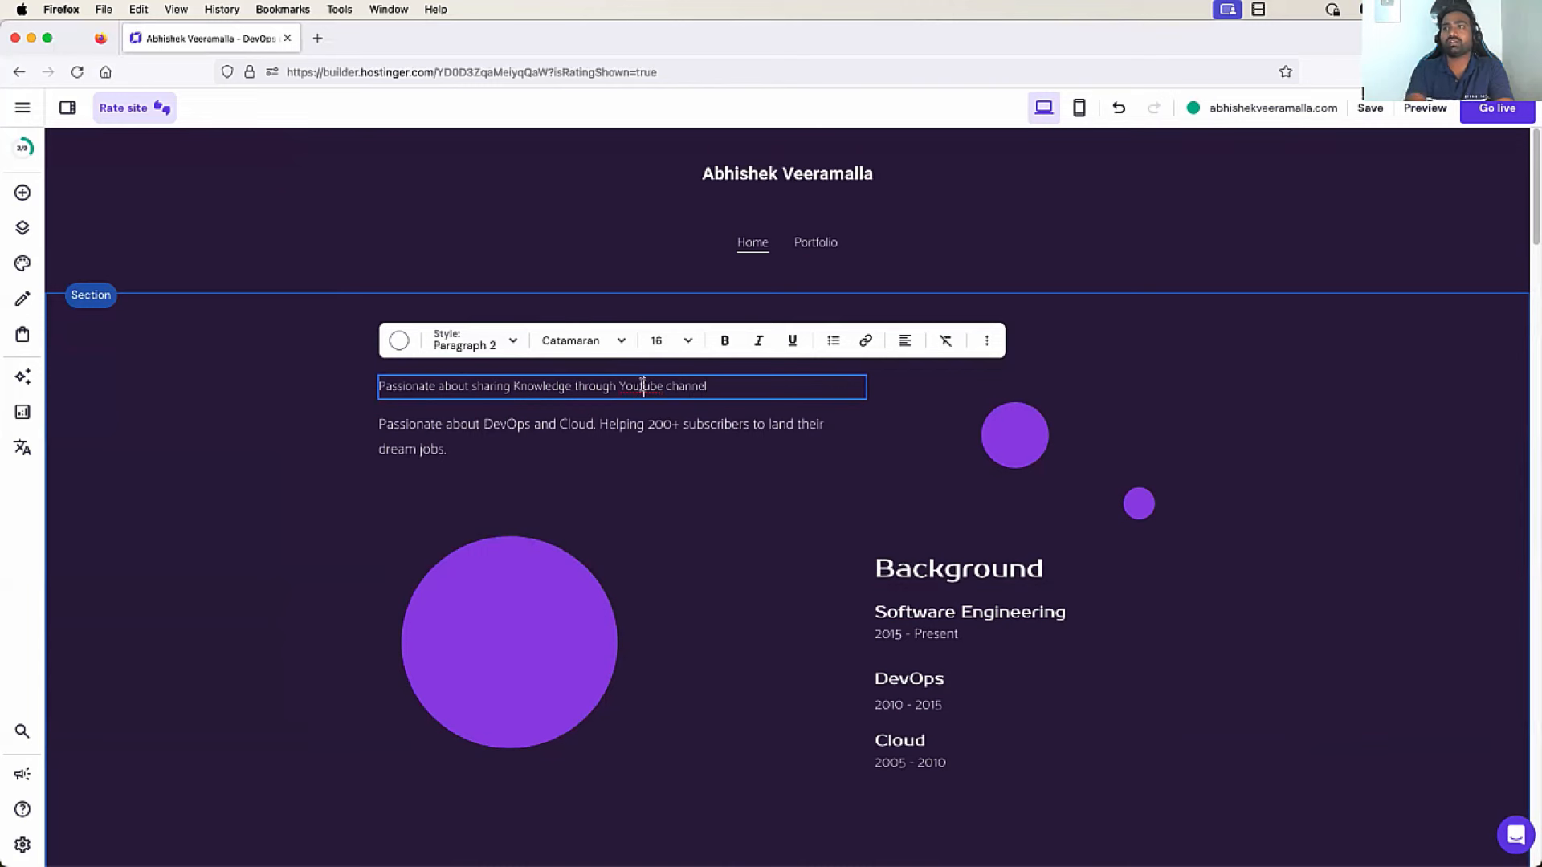
text(T)
click(734, 442)
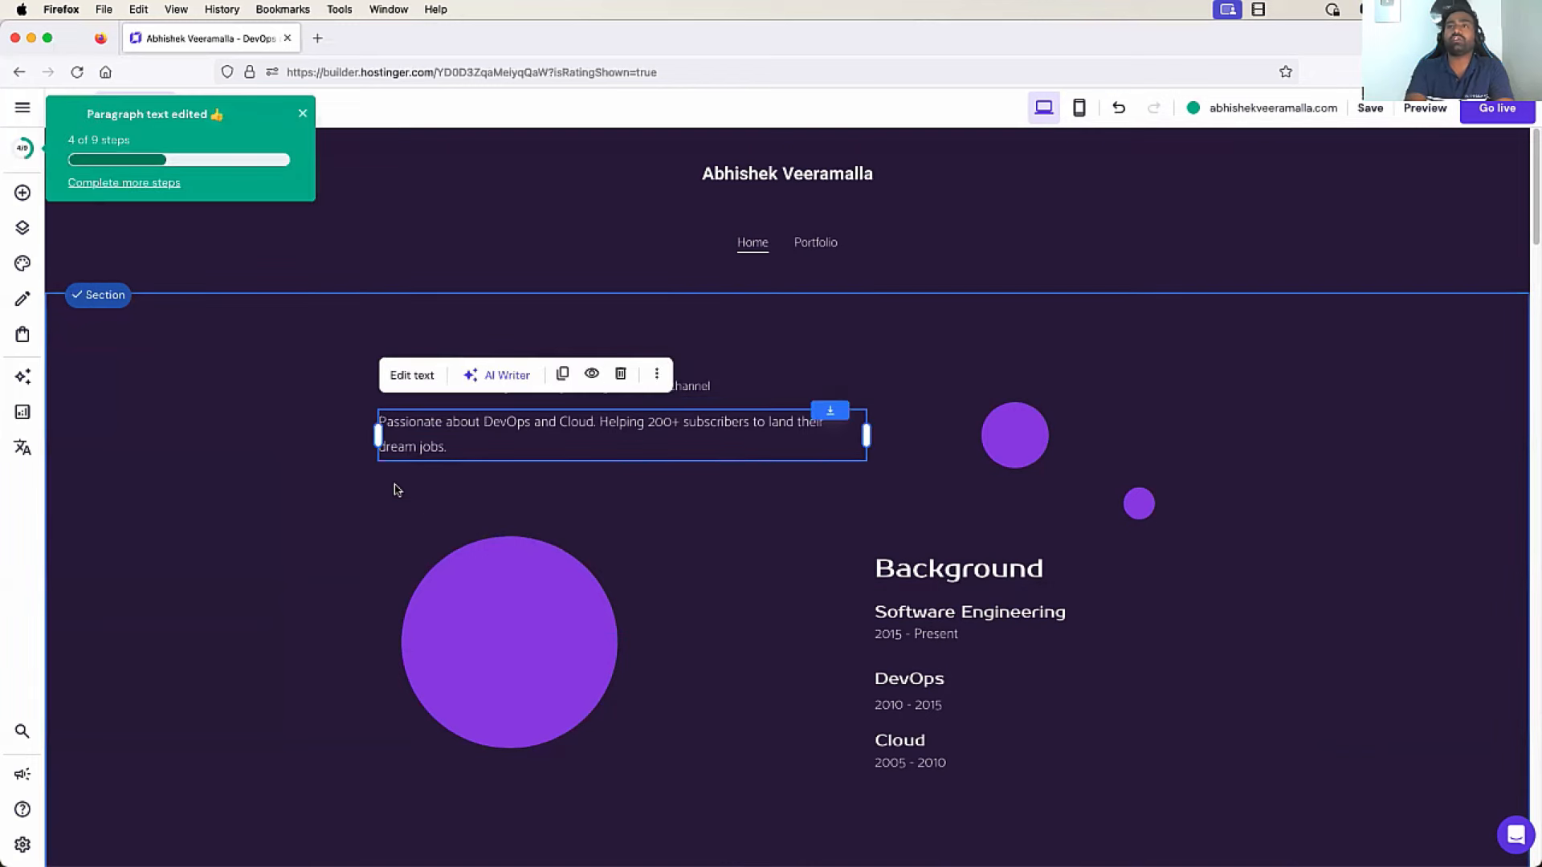
click(393, 489)
Try the Heading 1 and Heading 4 styles on the YouTube channel line, with white text on the Heading 4 version
click(441, 391)
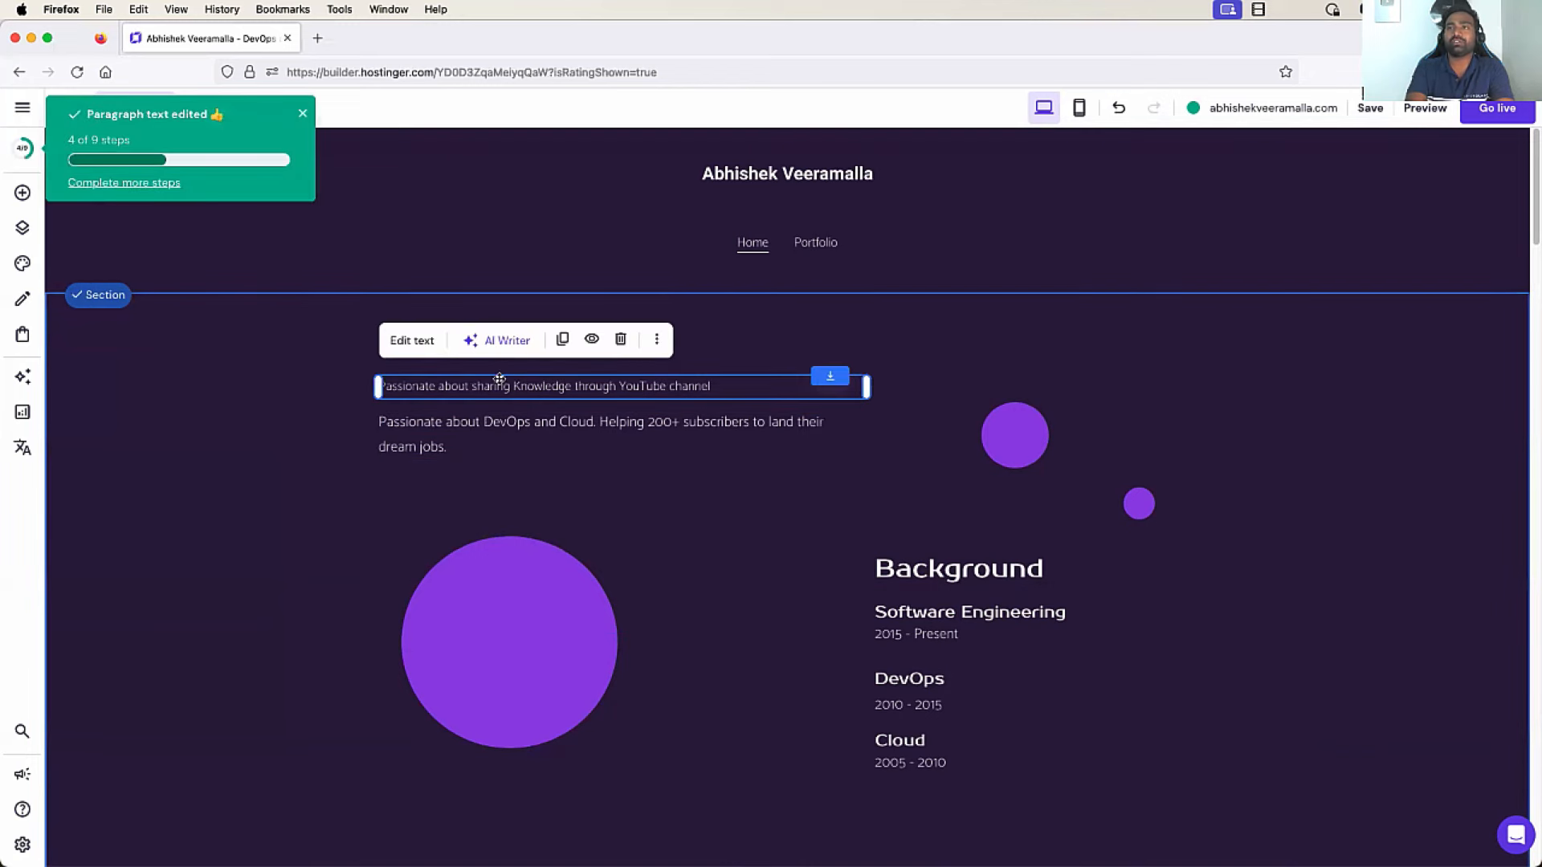
click(425, 343)
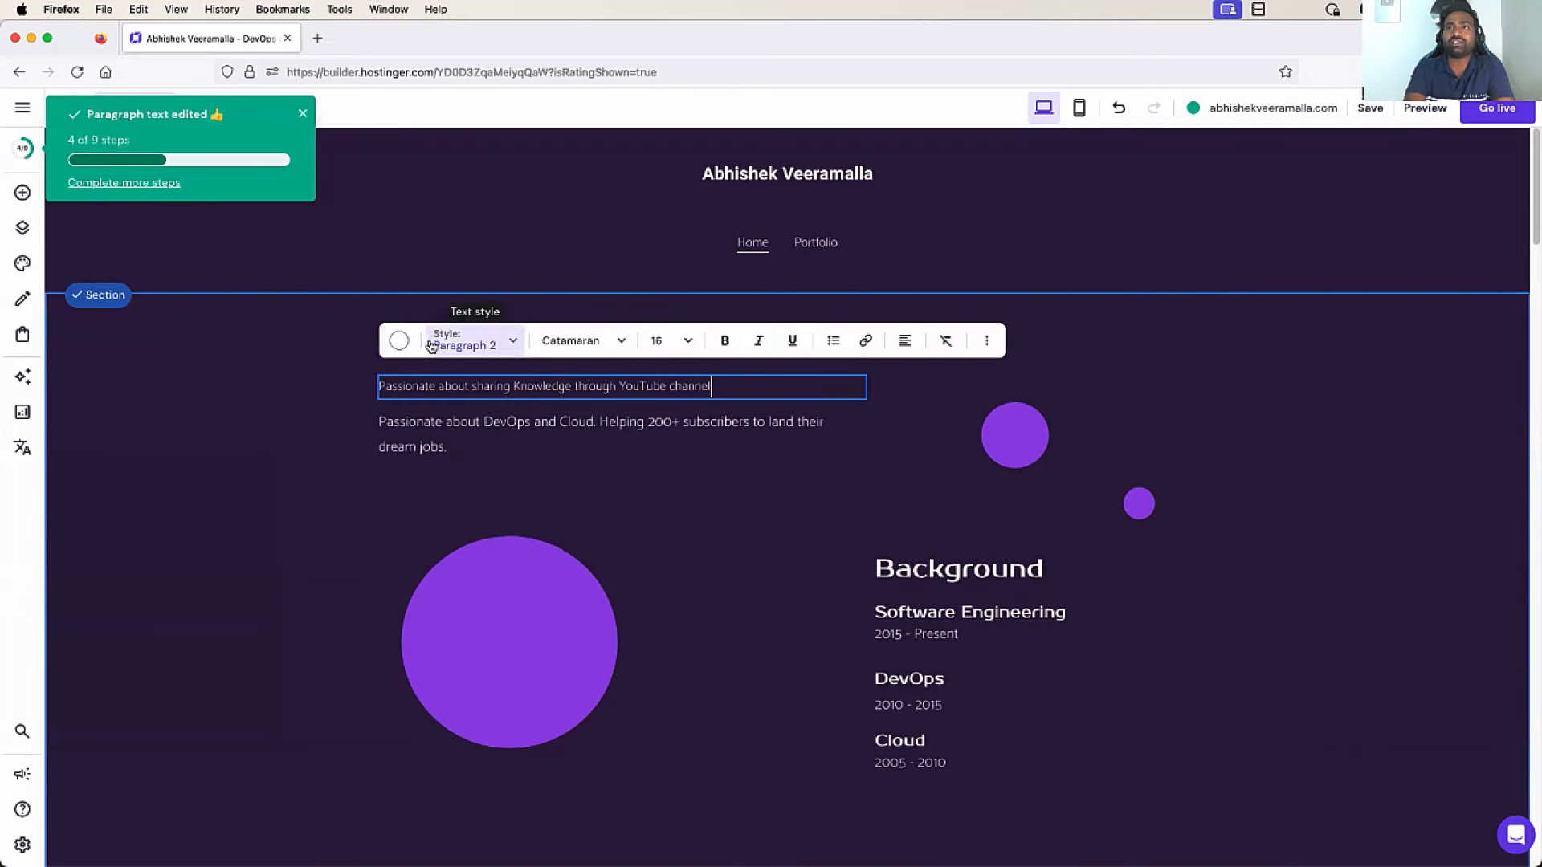
click(511, 343)
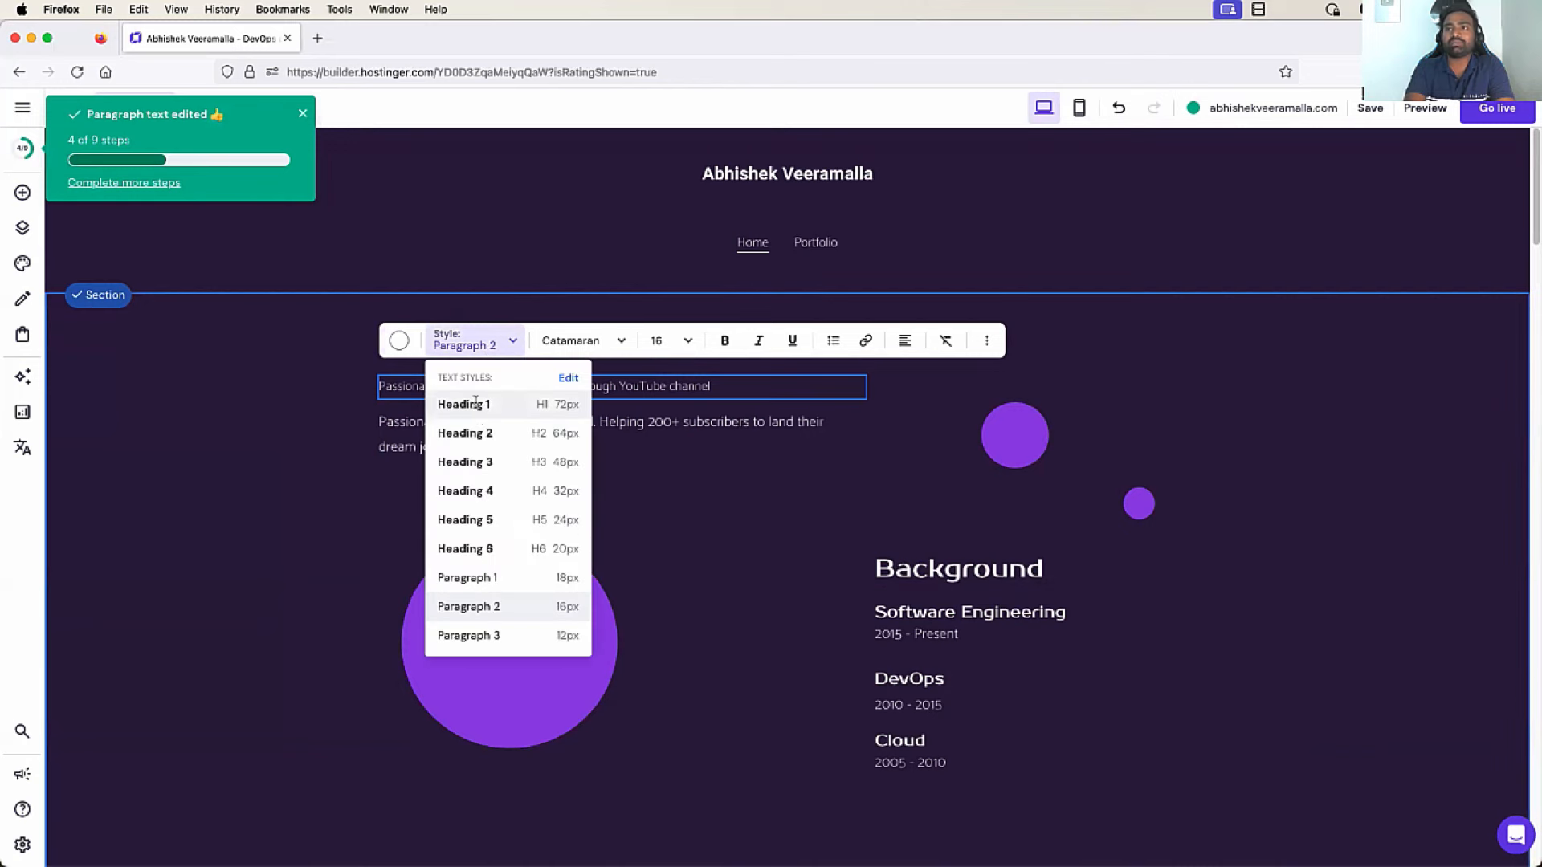
click(474, 403)
click(511, 352)
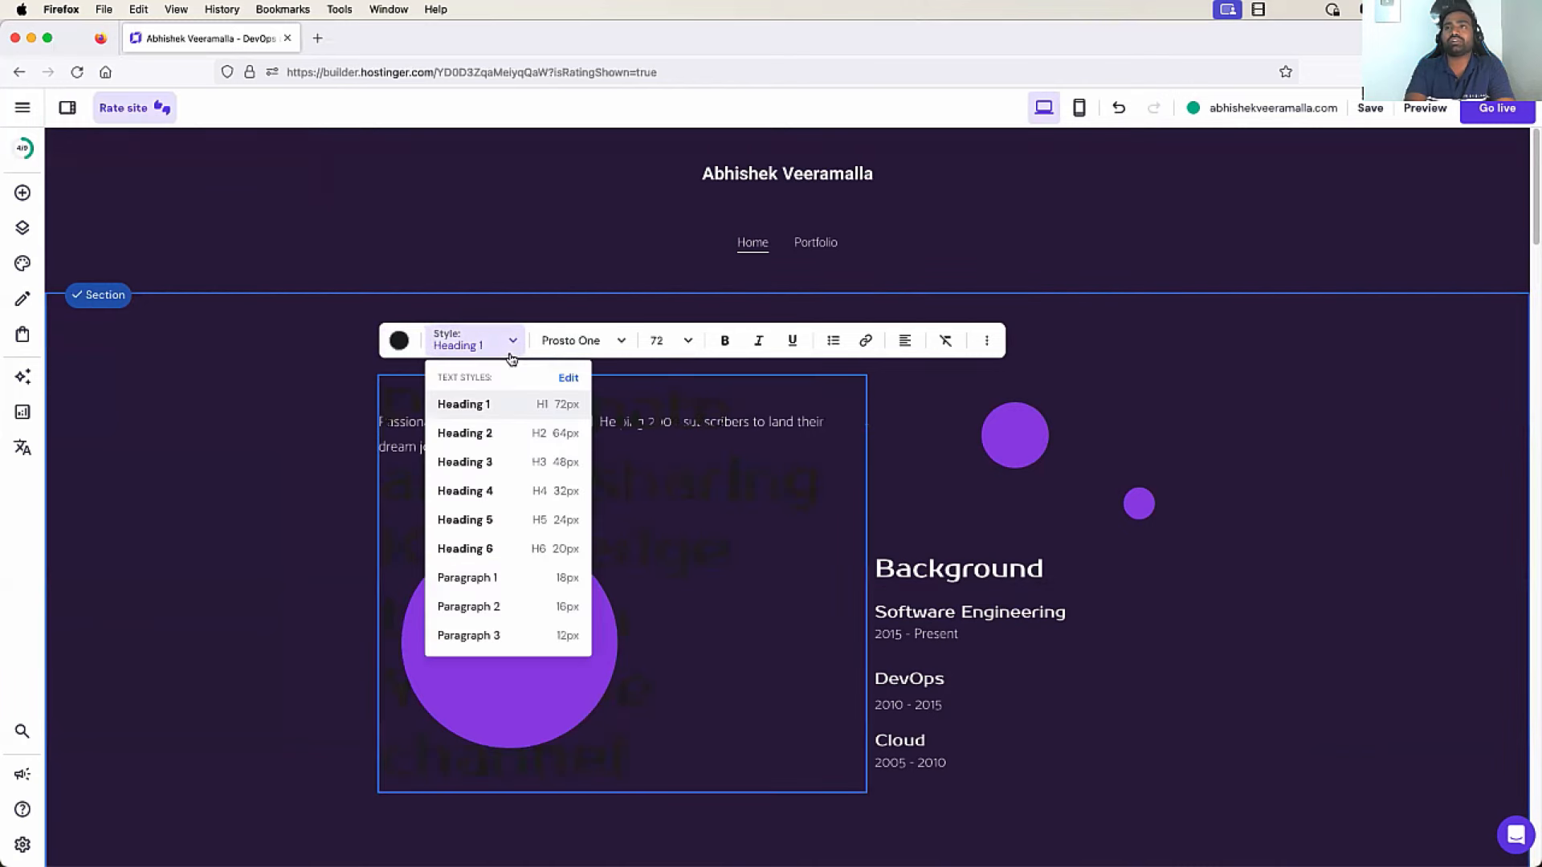
click(479, 492)
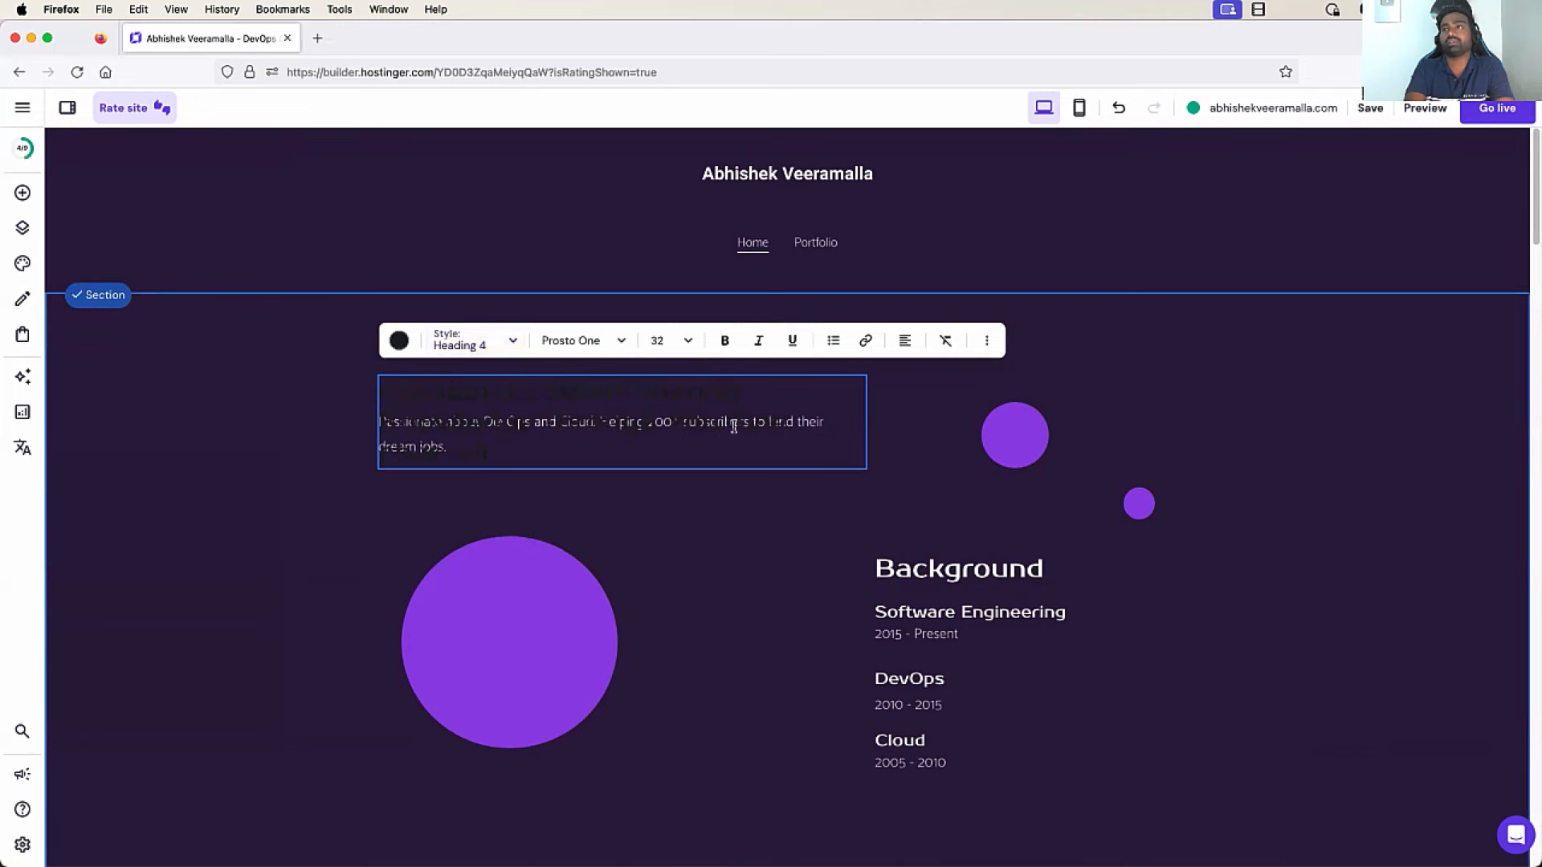
click(399, 340)
click(403, 399)
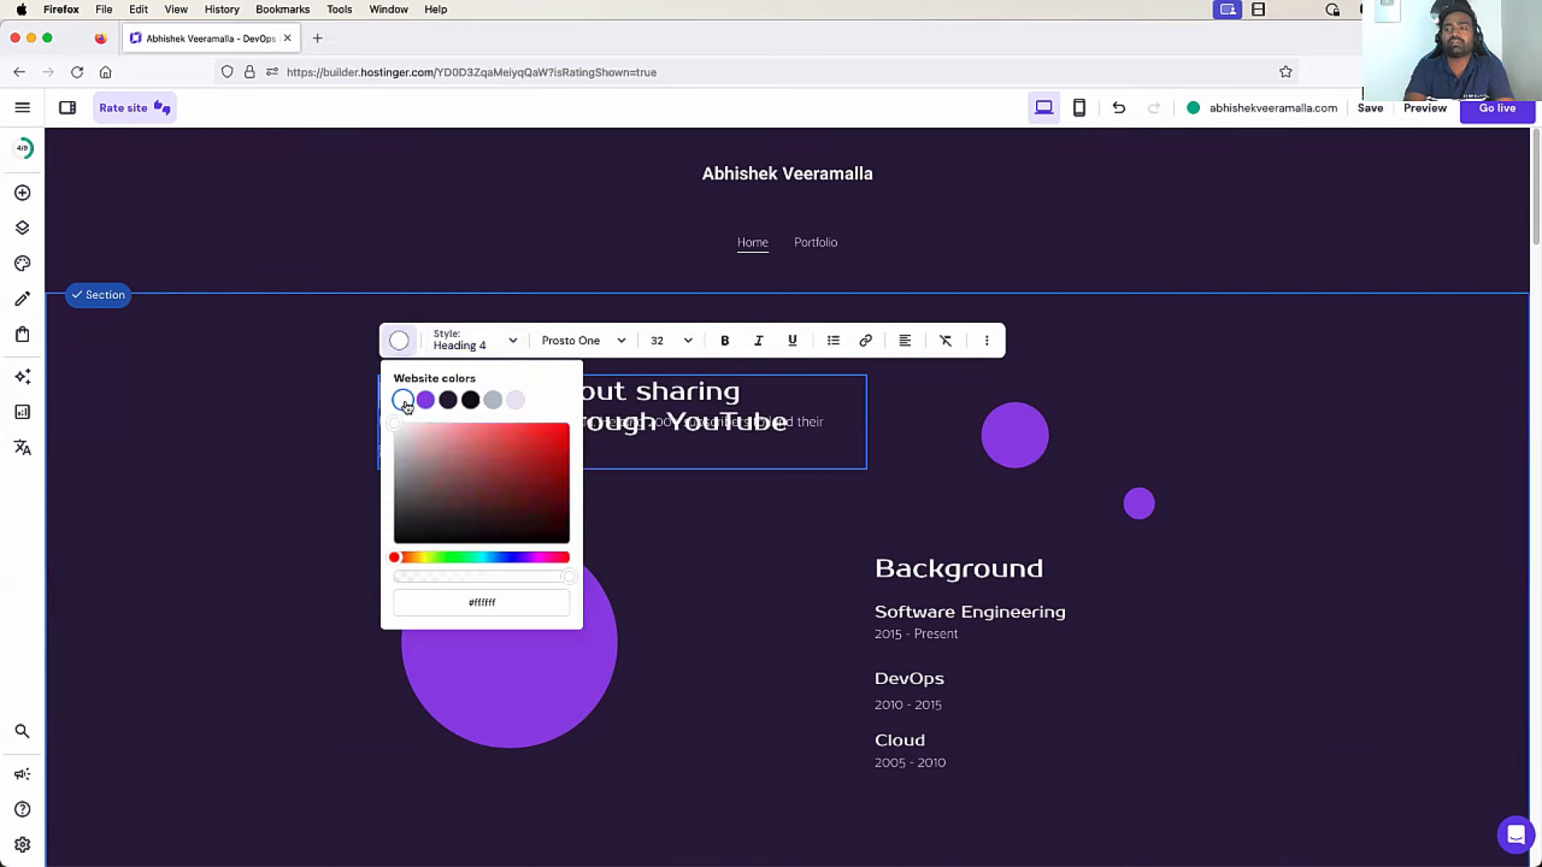
Apply the Heading 6 style to the YouTube channel line and set its text color to white
click(511, 340)
click(485, 540)
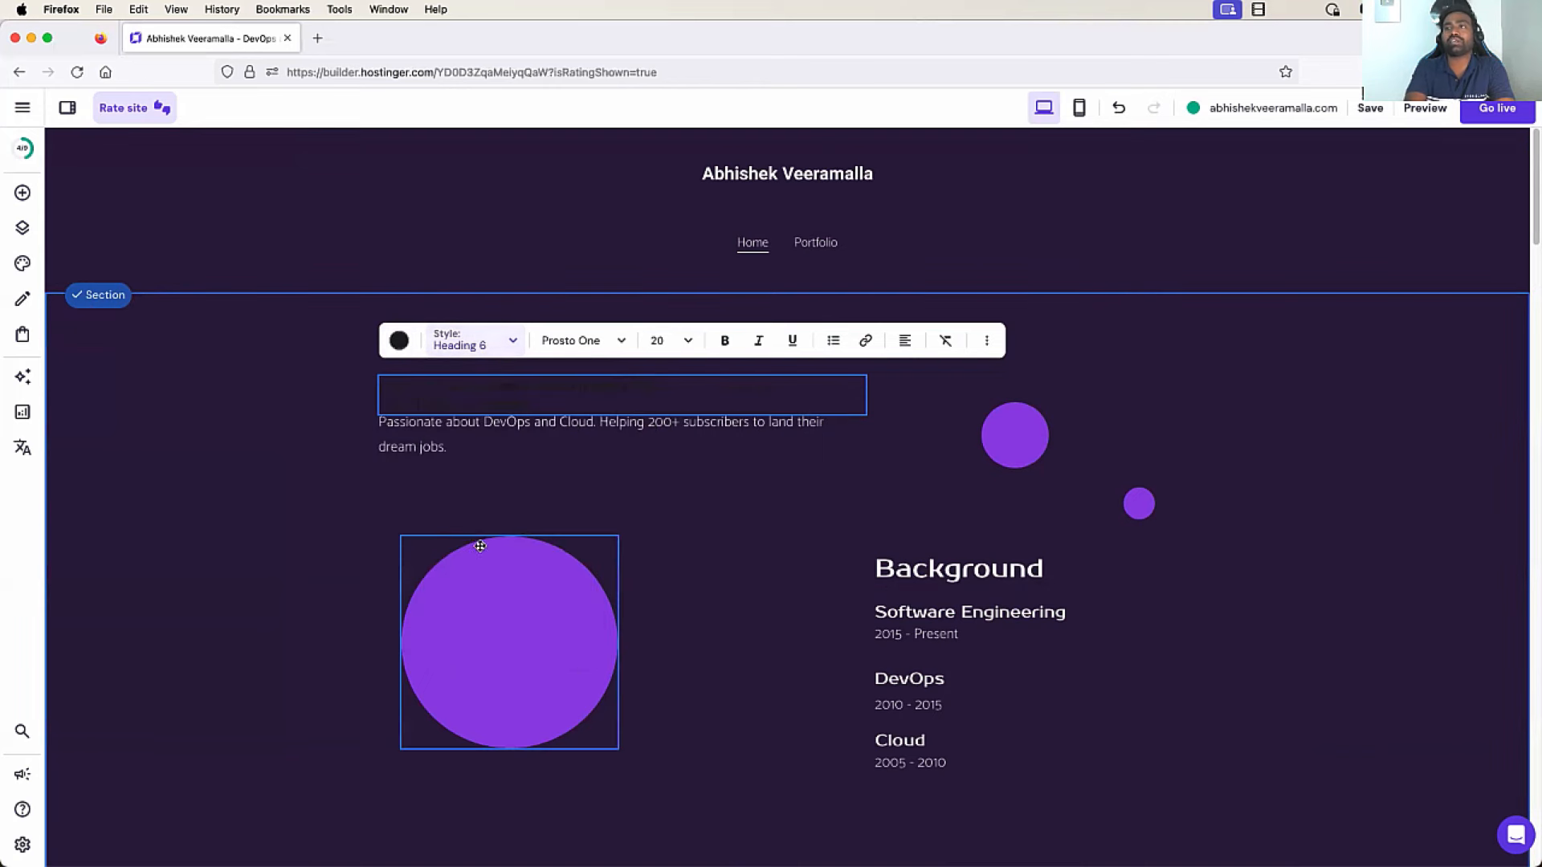
click(399, 341)
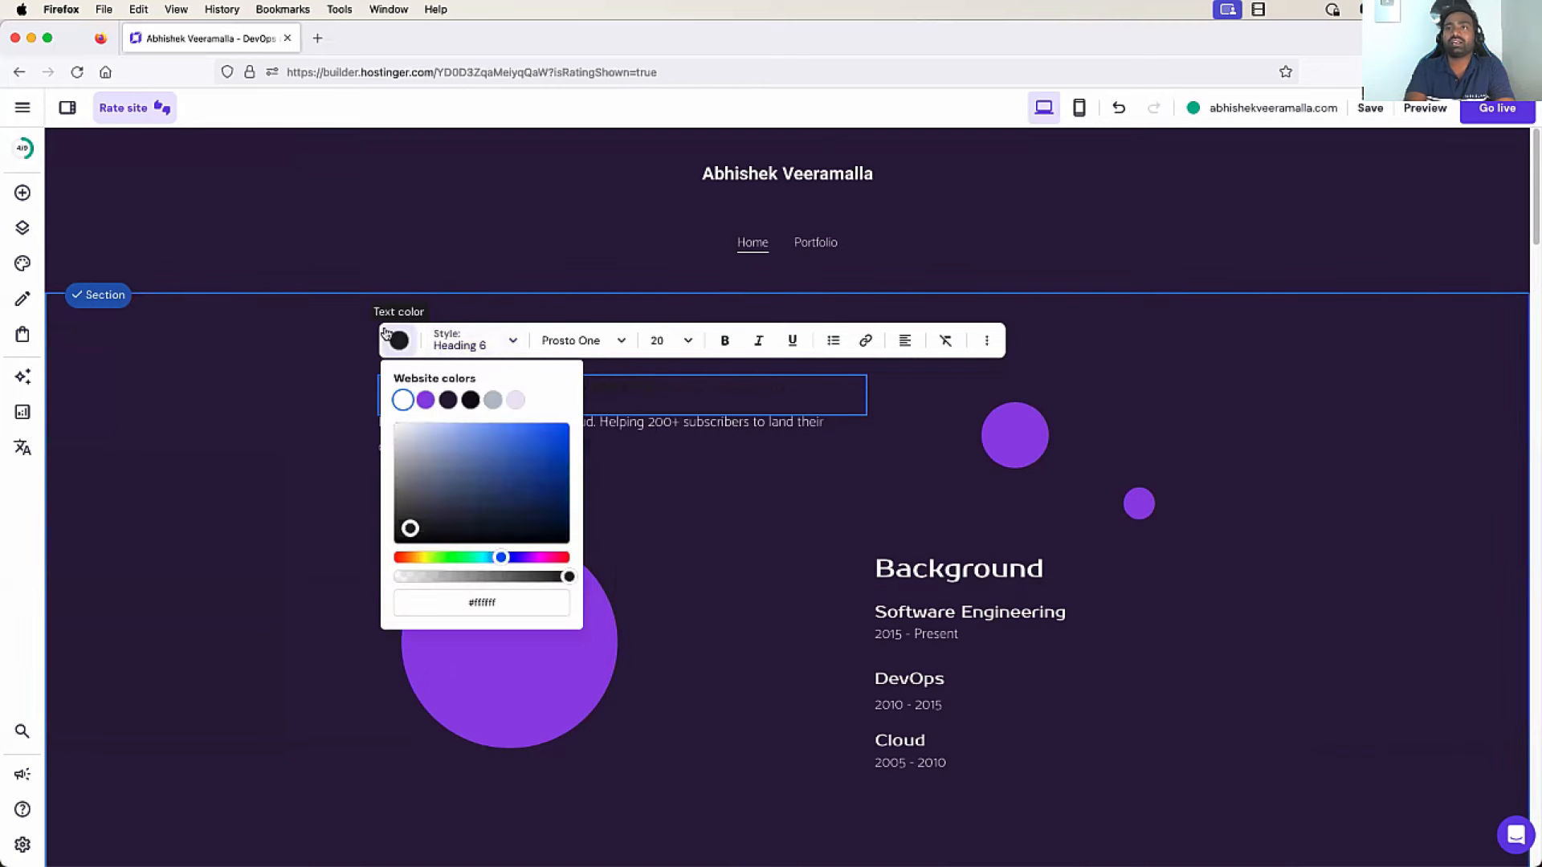
click(402, 399)
click(809, 396)
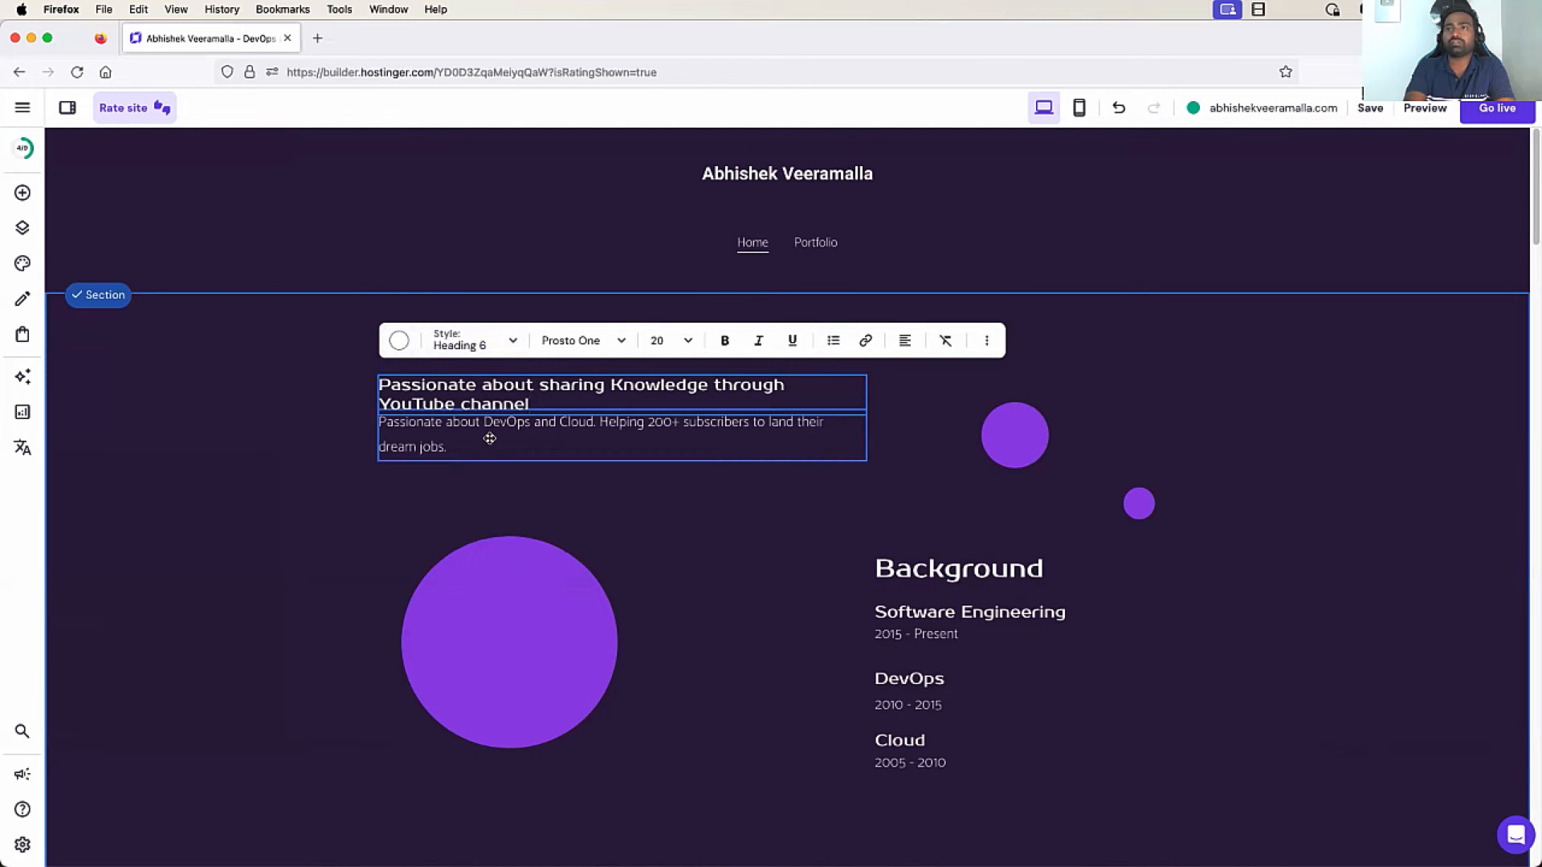
Move the paragraph below the introduction heading slightly down and delete its sentence "Passionate about DevOps and Cloud."
drag(486, 435, 490, 454)
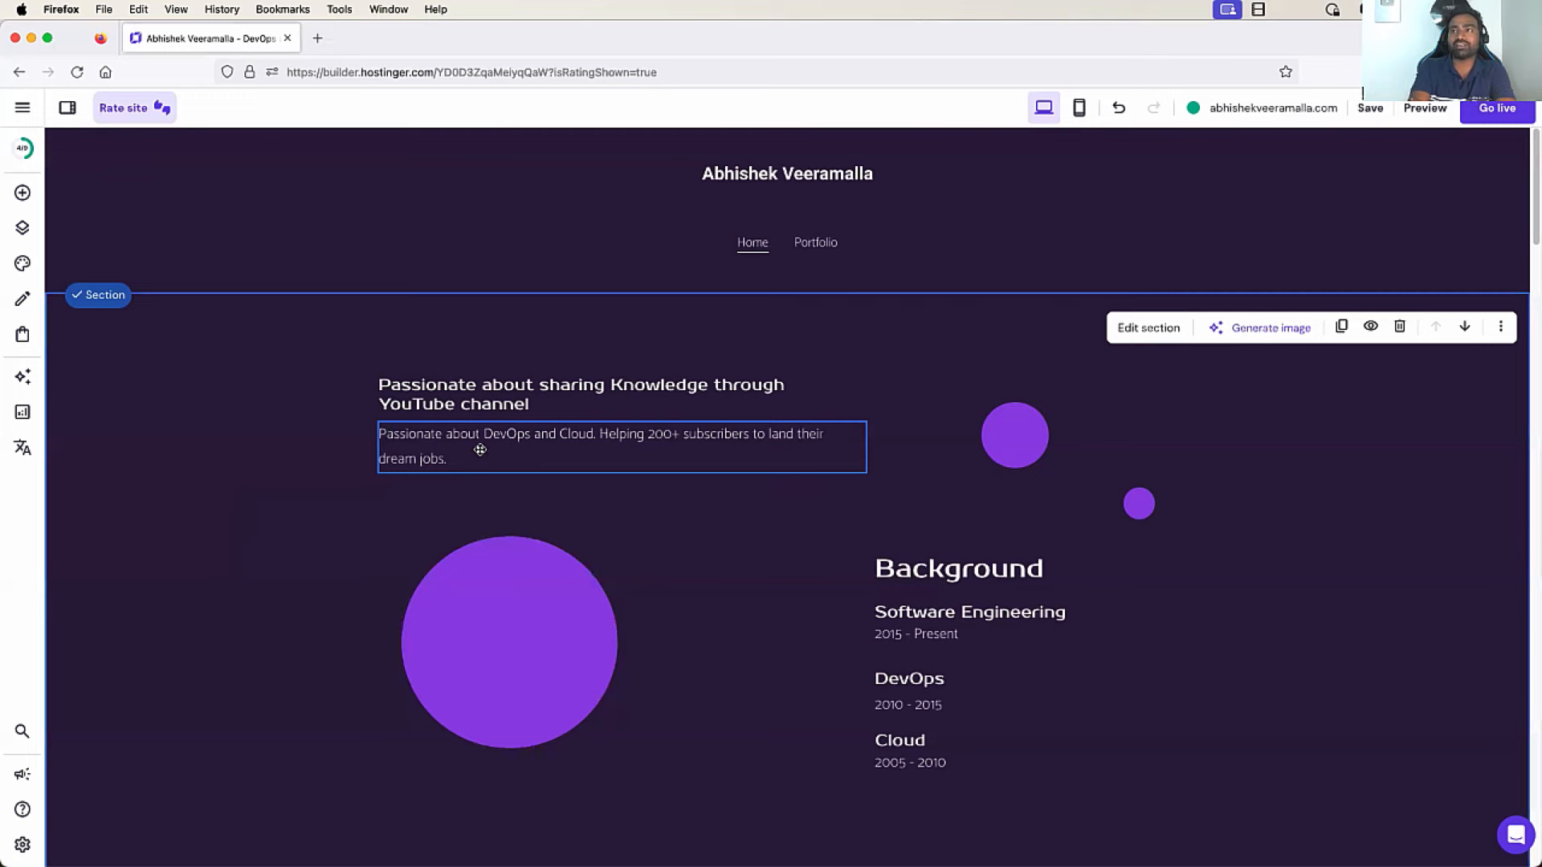
click(592, 436)
click(592, 436)
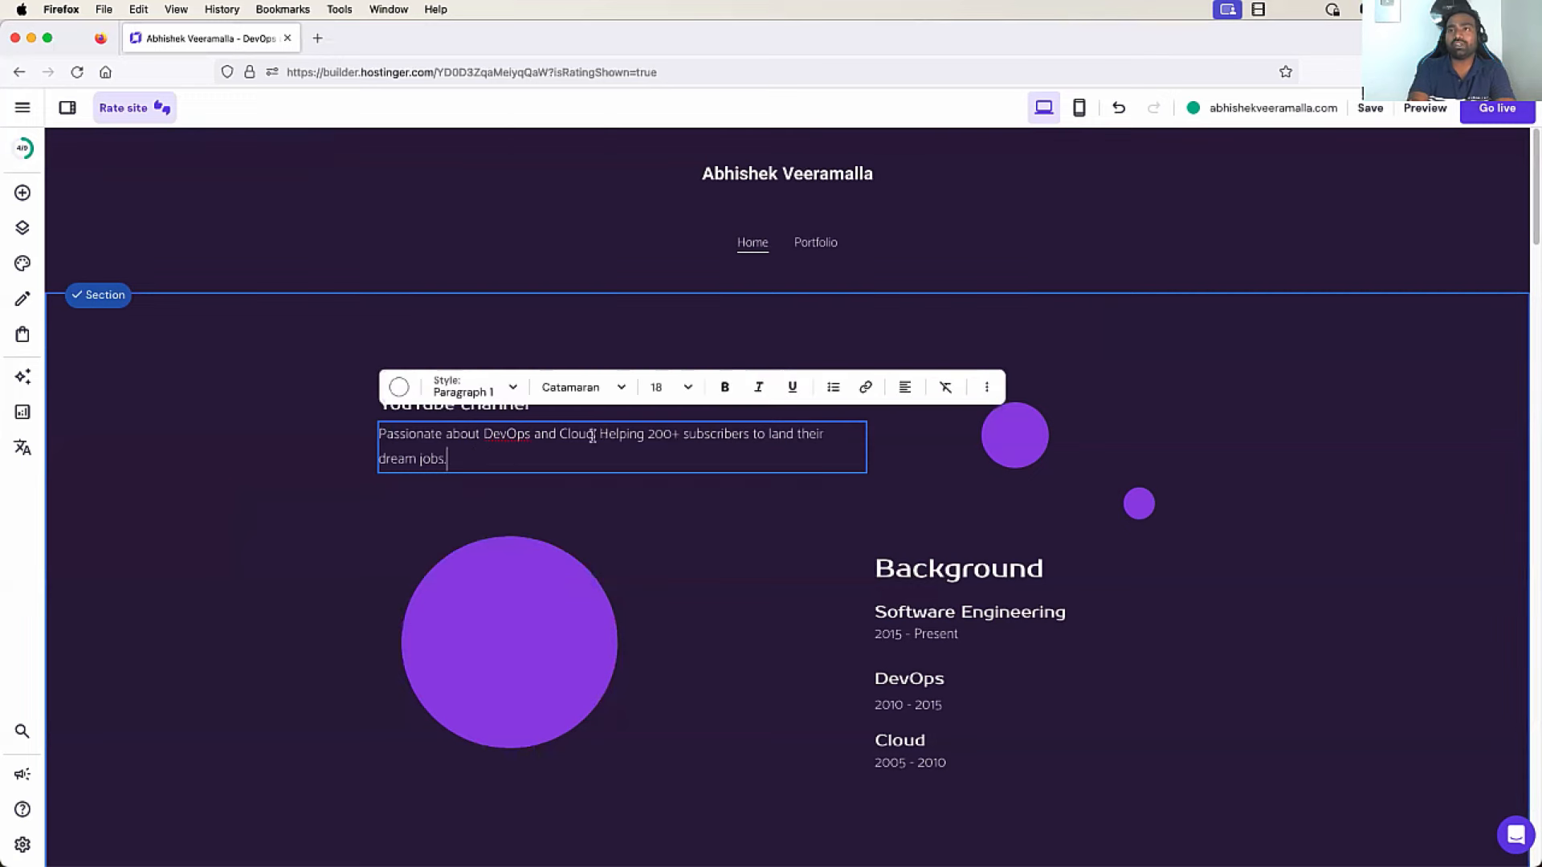
drag(599, 433, 378, 433)
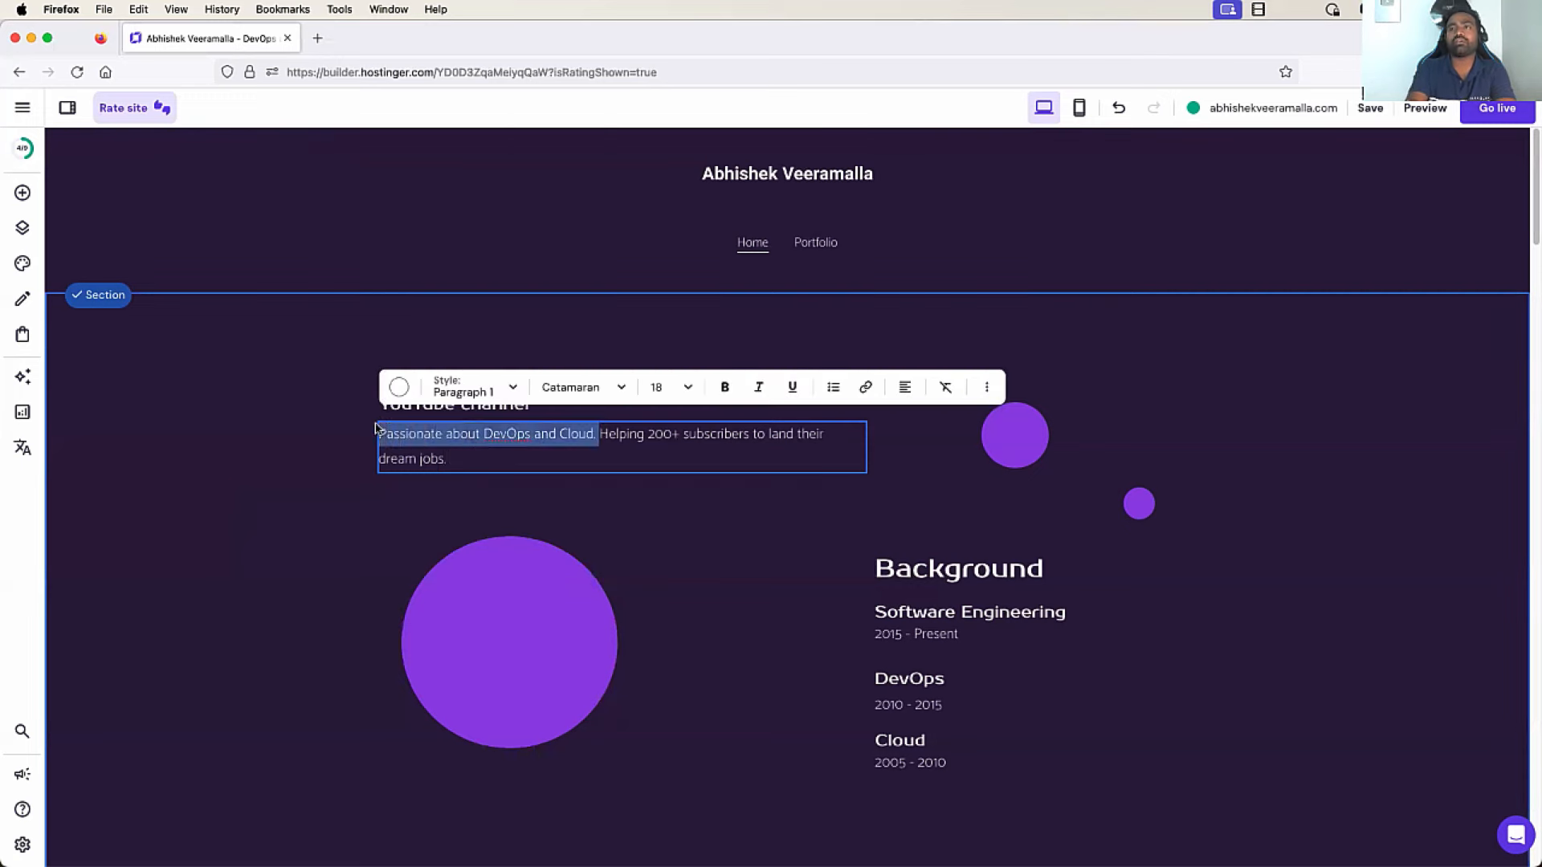
key(BackSpace)
click(329, 516)
click(327, 517)
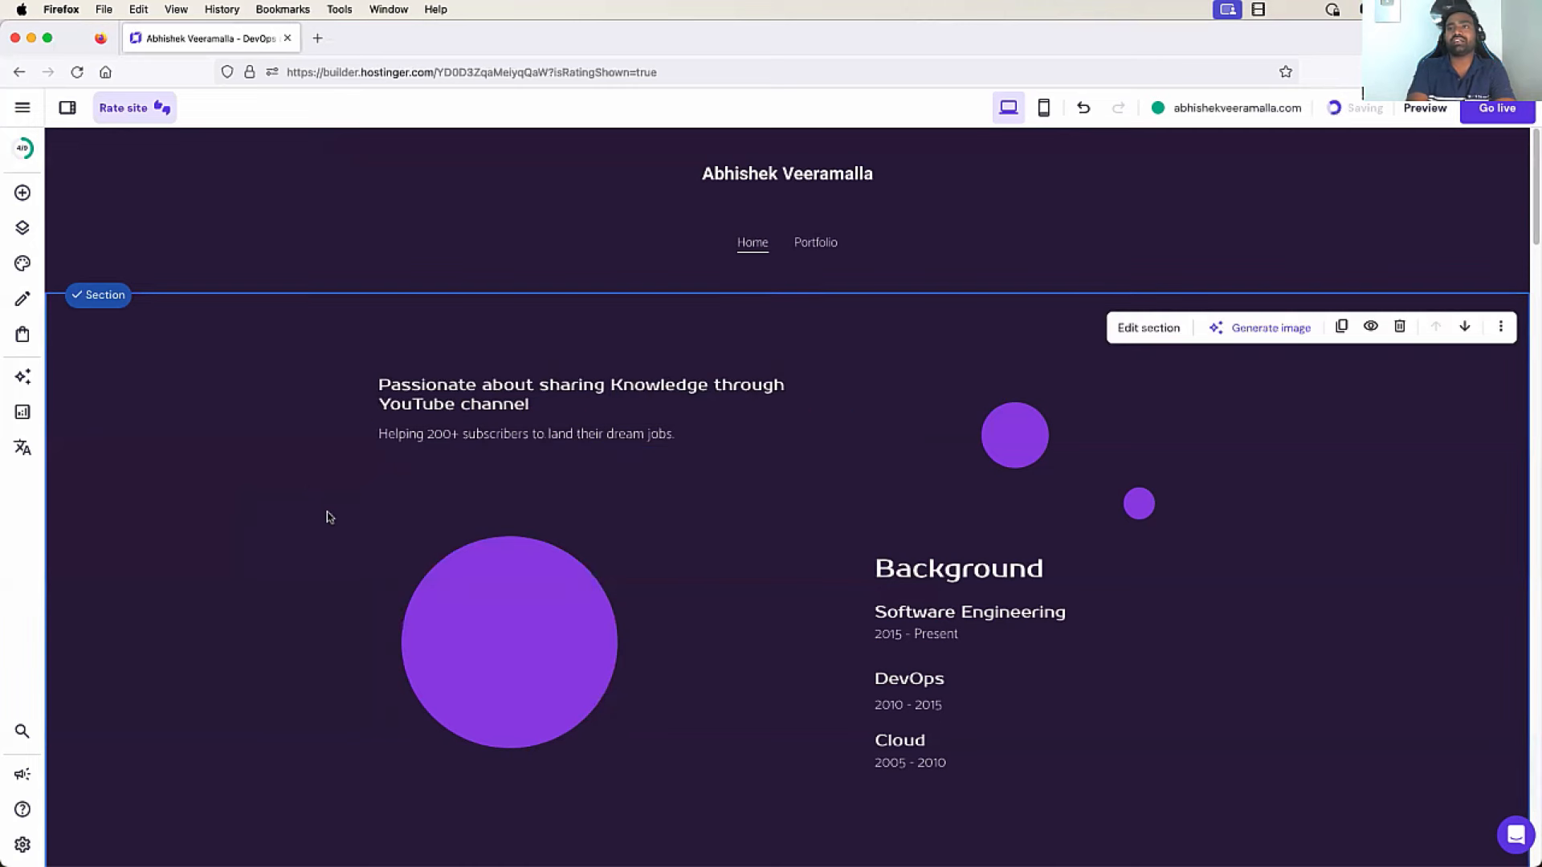
Change "Helping" to "Helped" in the introduction paragraph so it reads "Helped 200+ subscribers to land their dream jobs."
click(416, 436)
click(417, 436)
click(422, 436)
key(BackSpace)
key(BackSpace)
key(BackSpace)
text(ed)
click(446, 501)
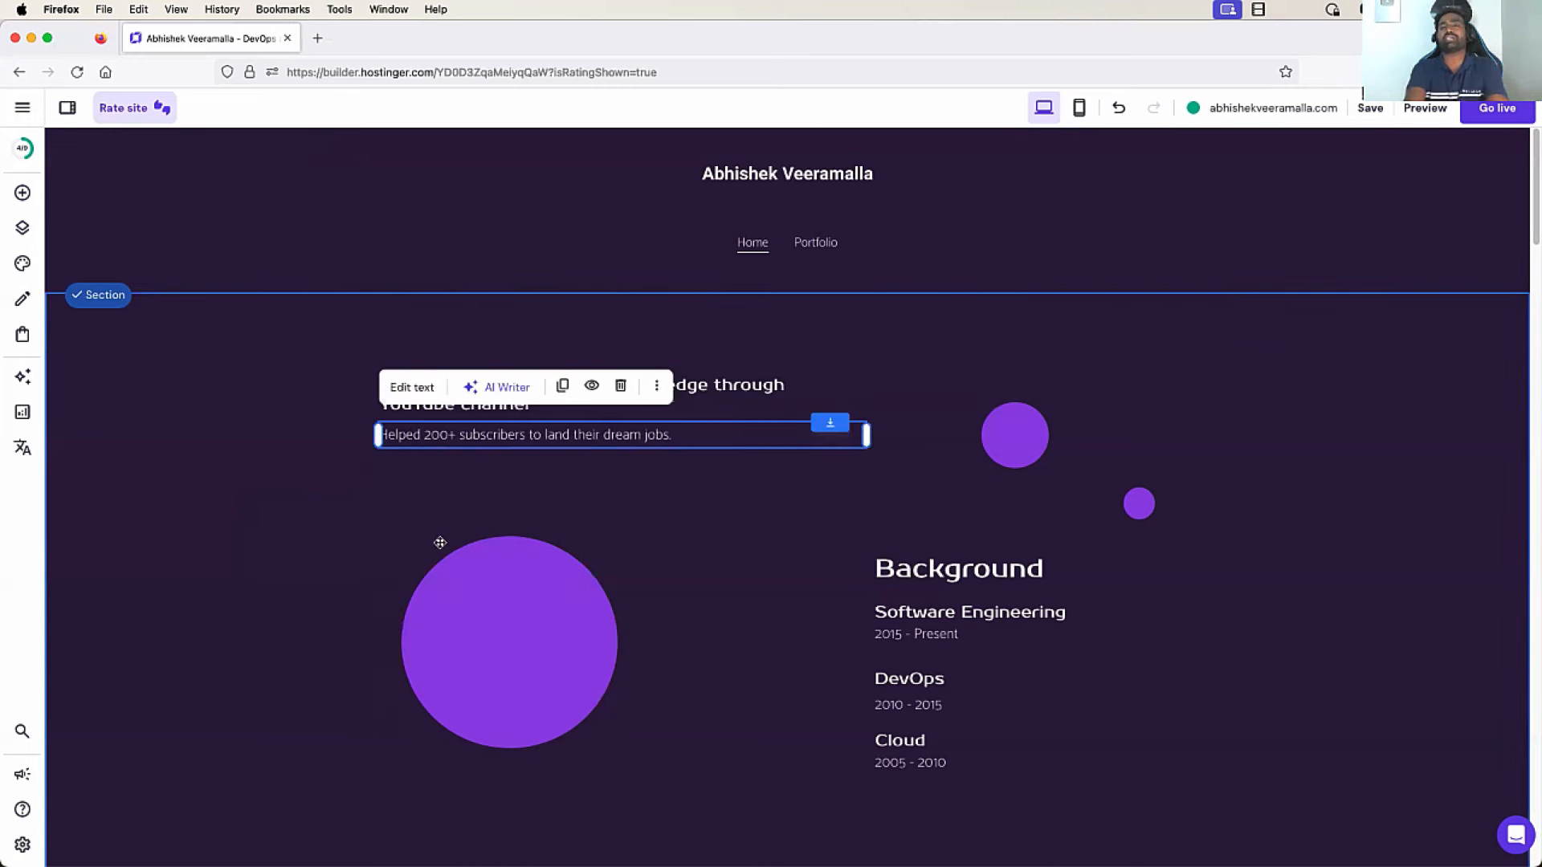
click(351, 556)
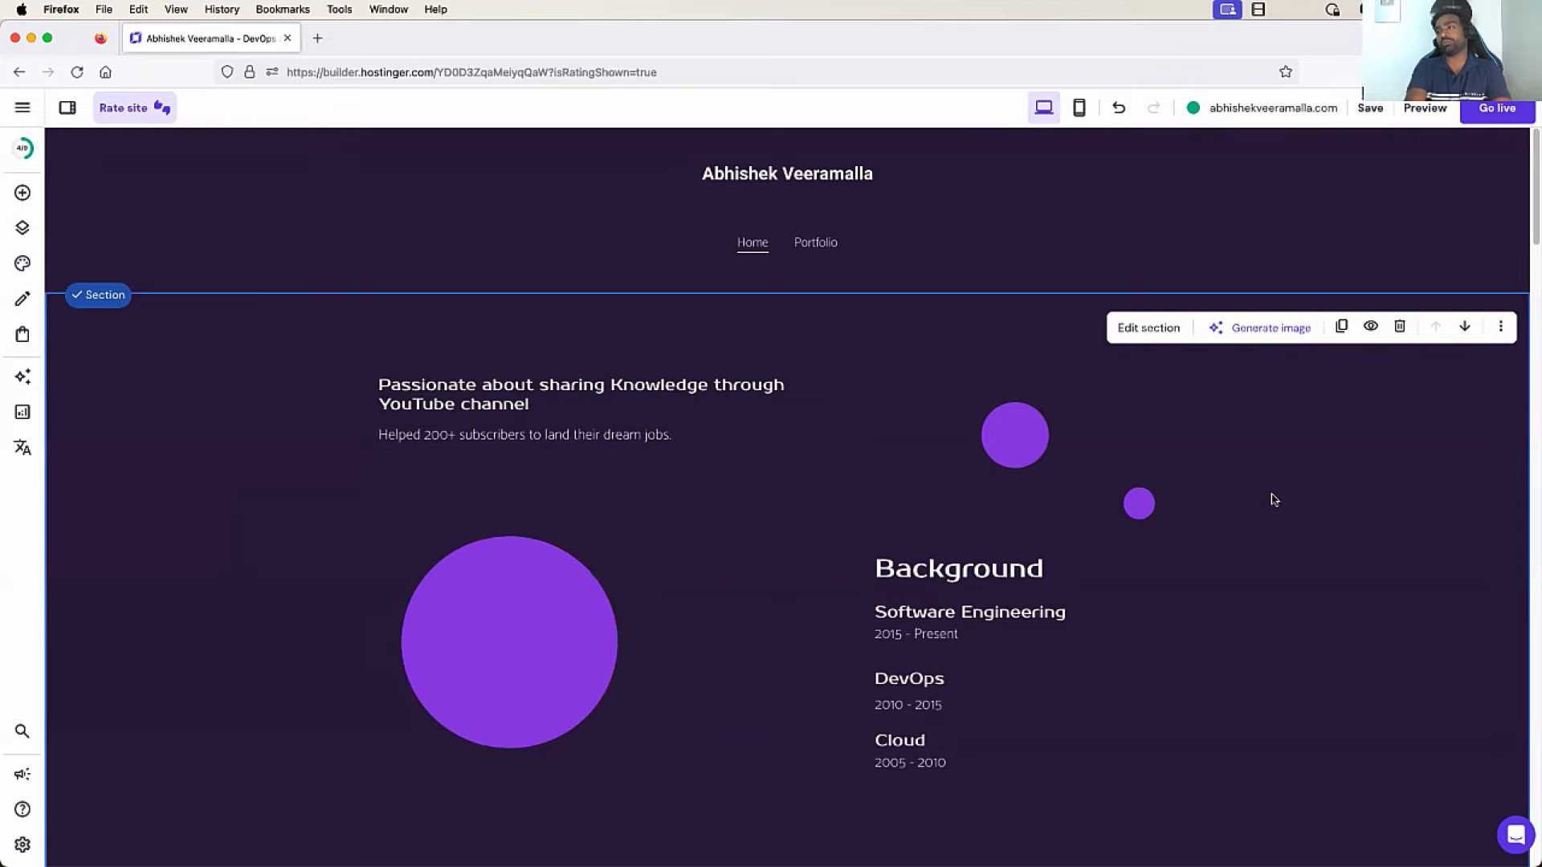
scroll(1285, 614, down, 10)
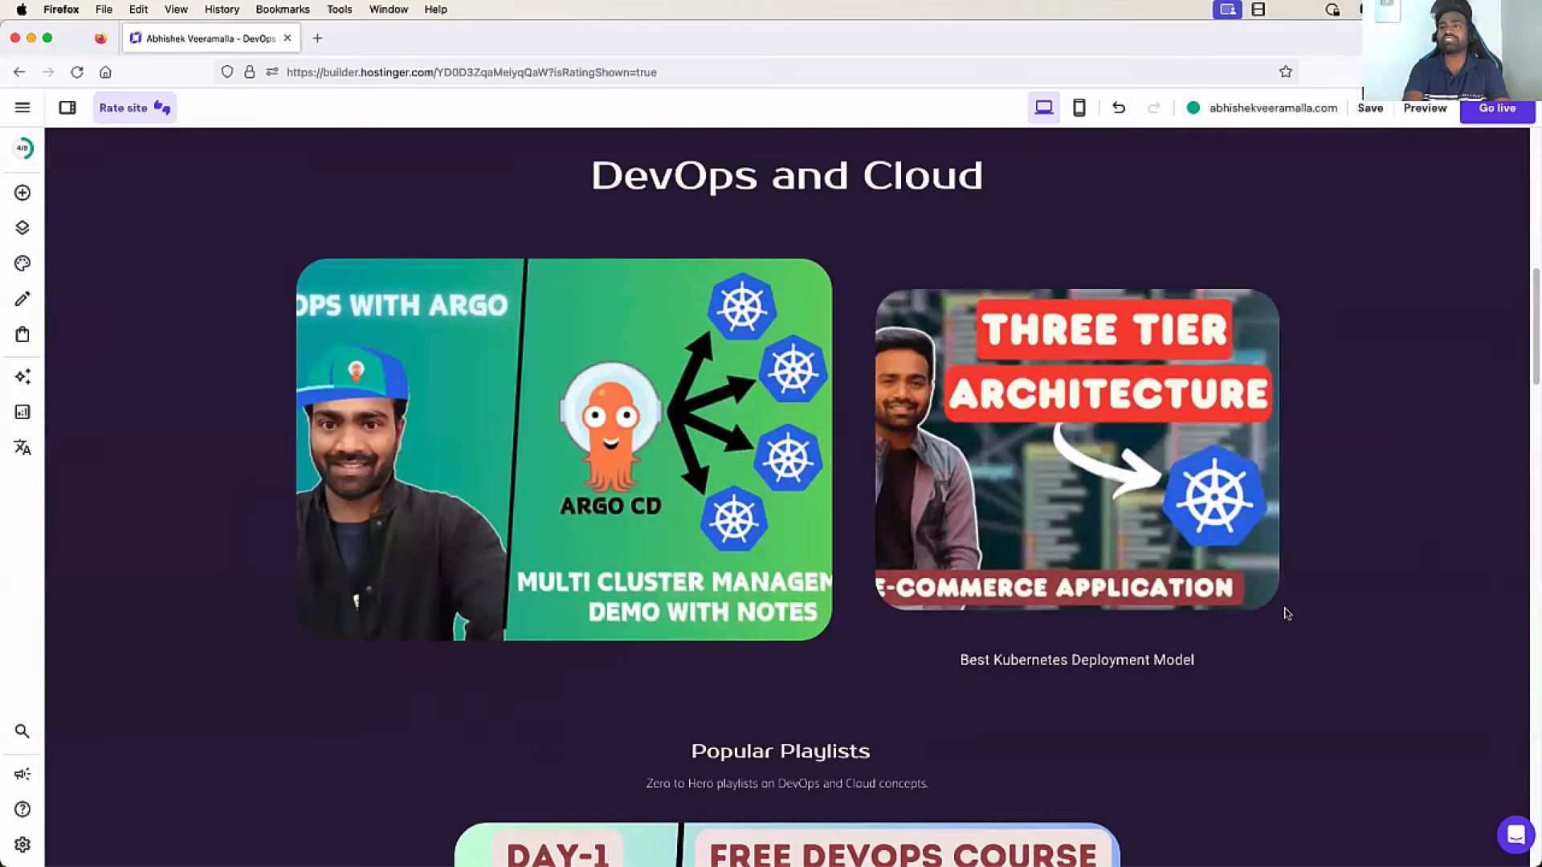
Look through the home page sections from the DevOps and Cloud projects to the footer, including the image gallery
scroll(1286, 614, down, 15)
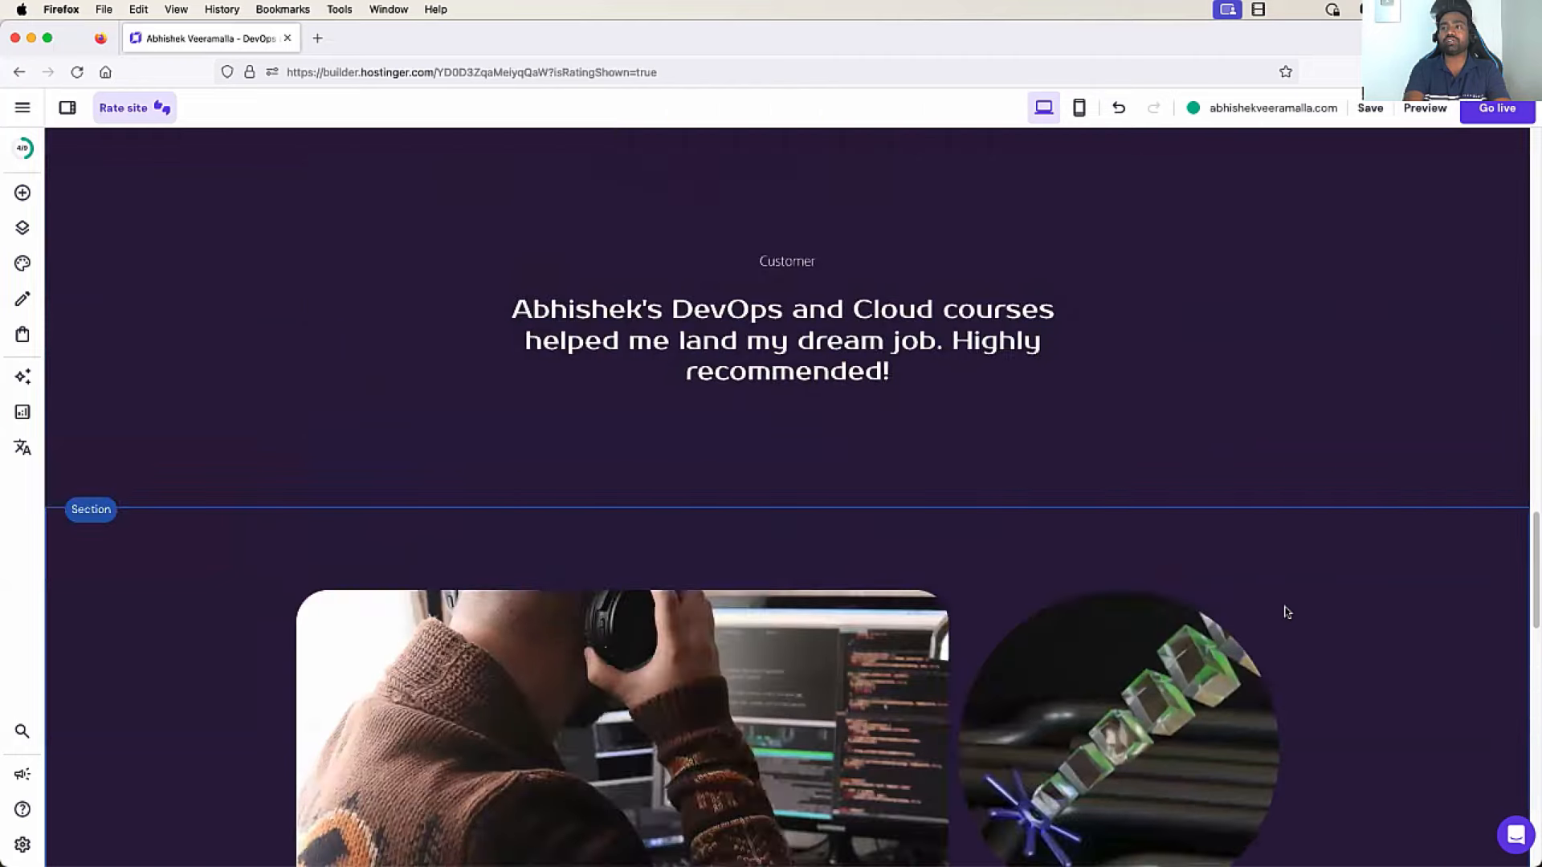
scroll(1286, 614, down, 8)
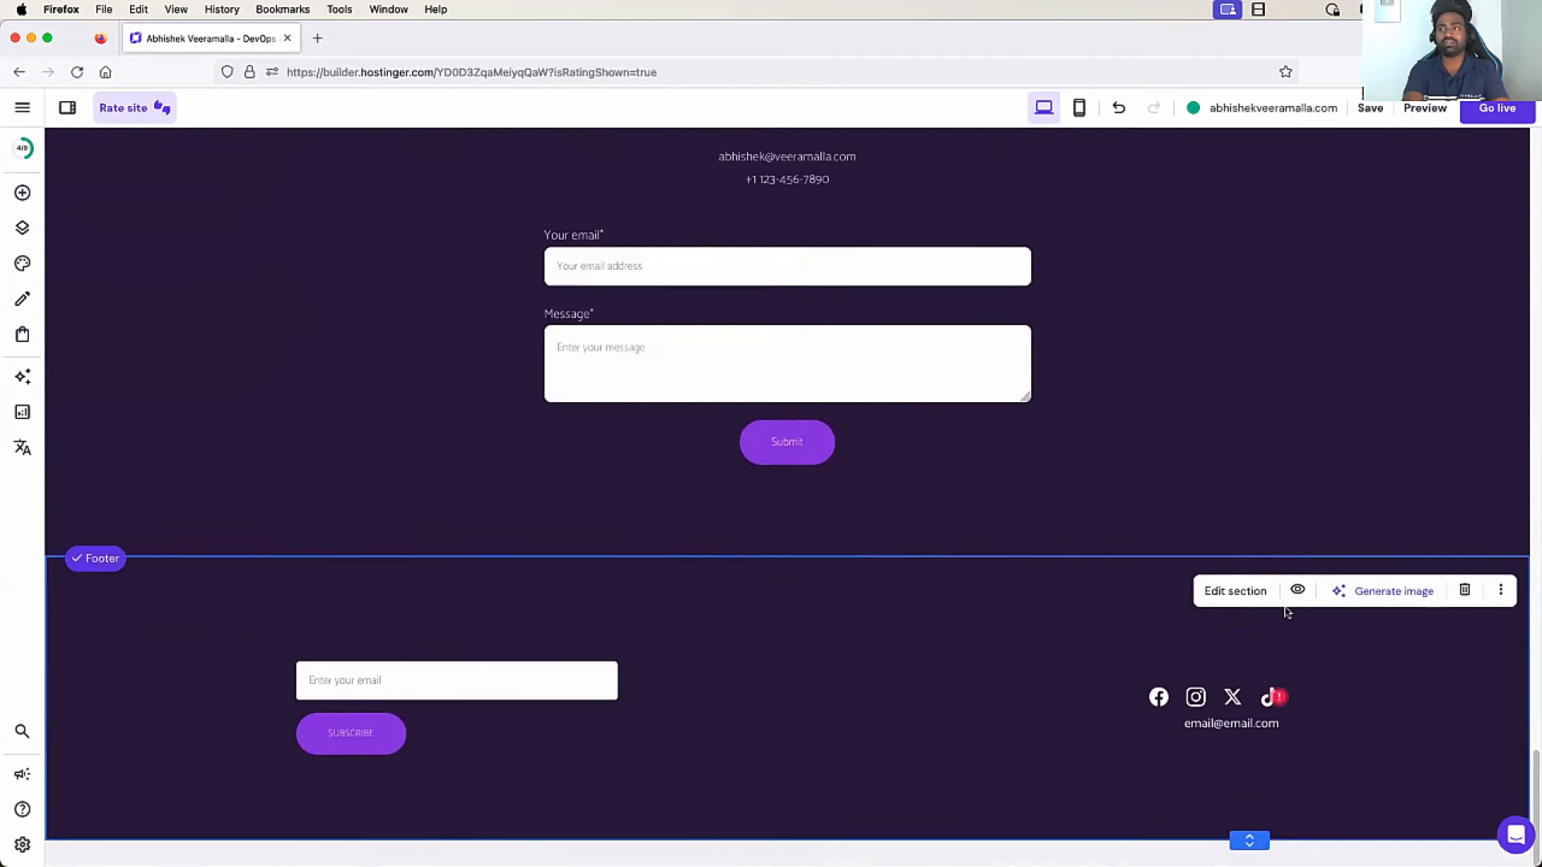
scroll(1286, 612, up, 7)
scroll(1285, 635, up, 7)
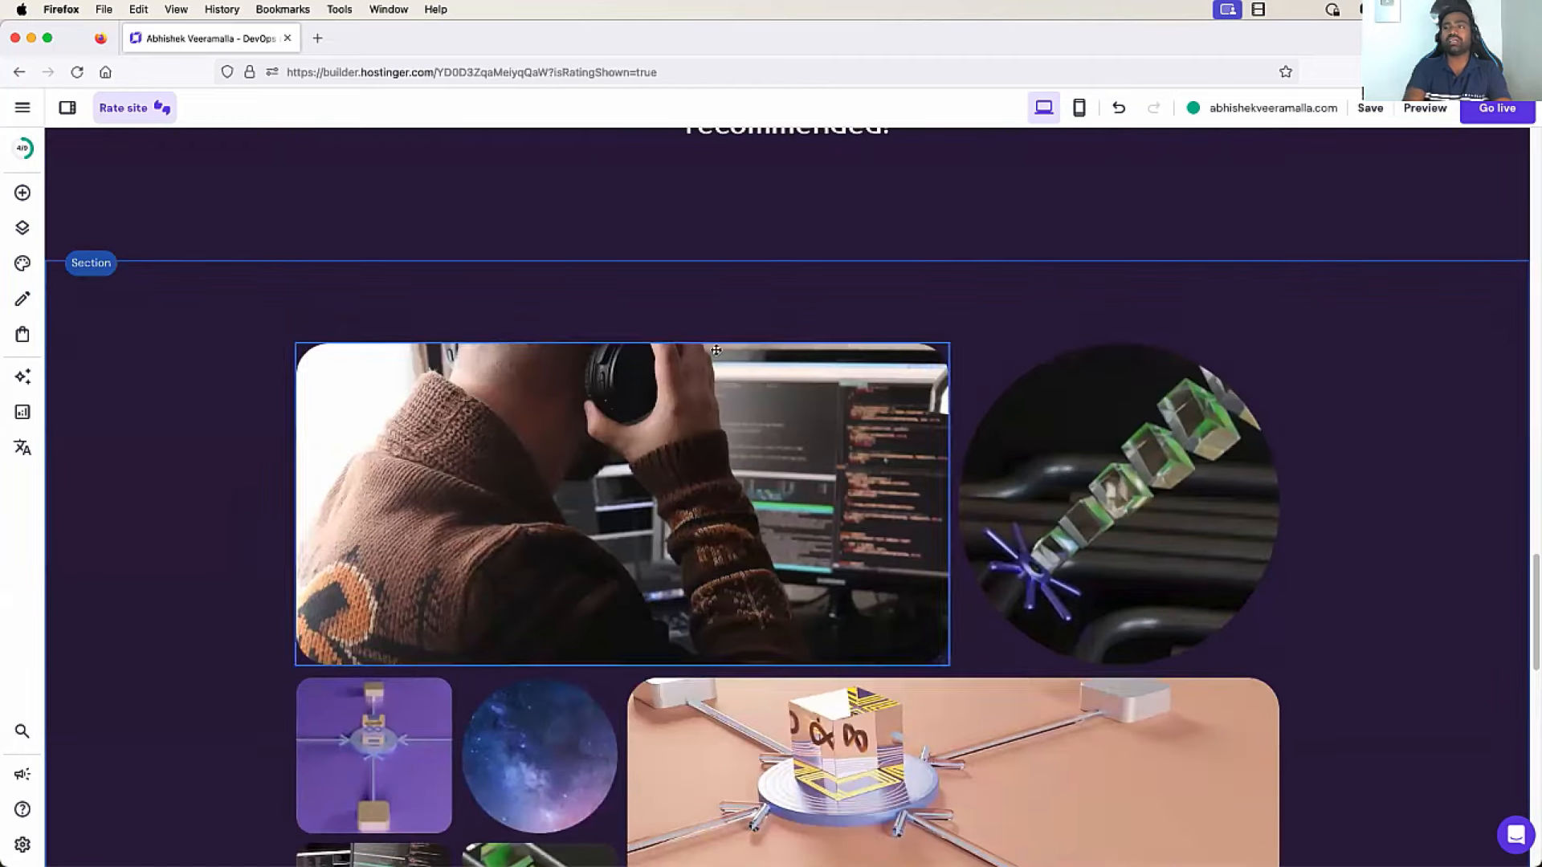
scroll(726, 609, down, 2)
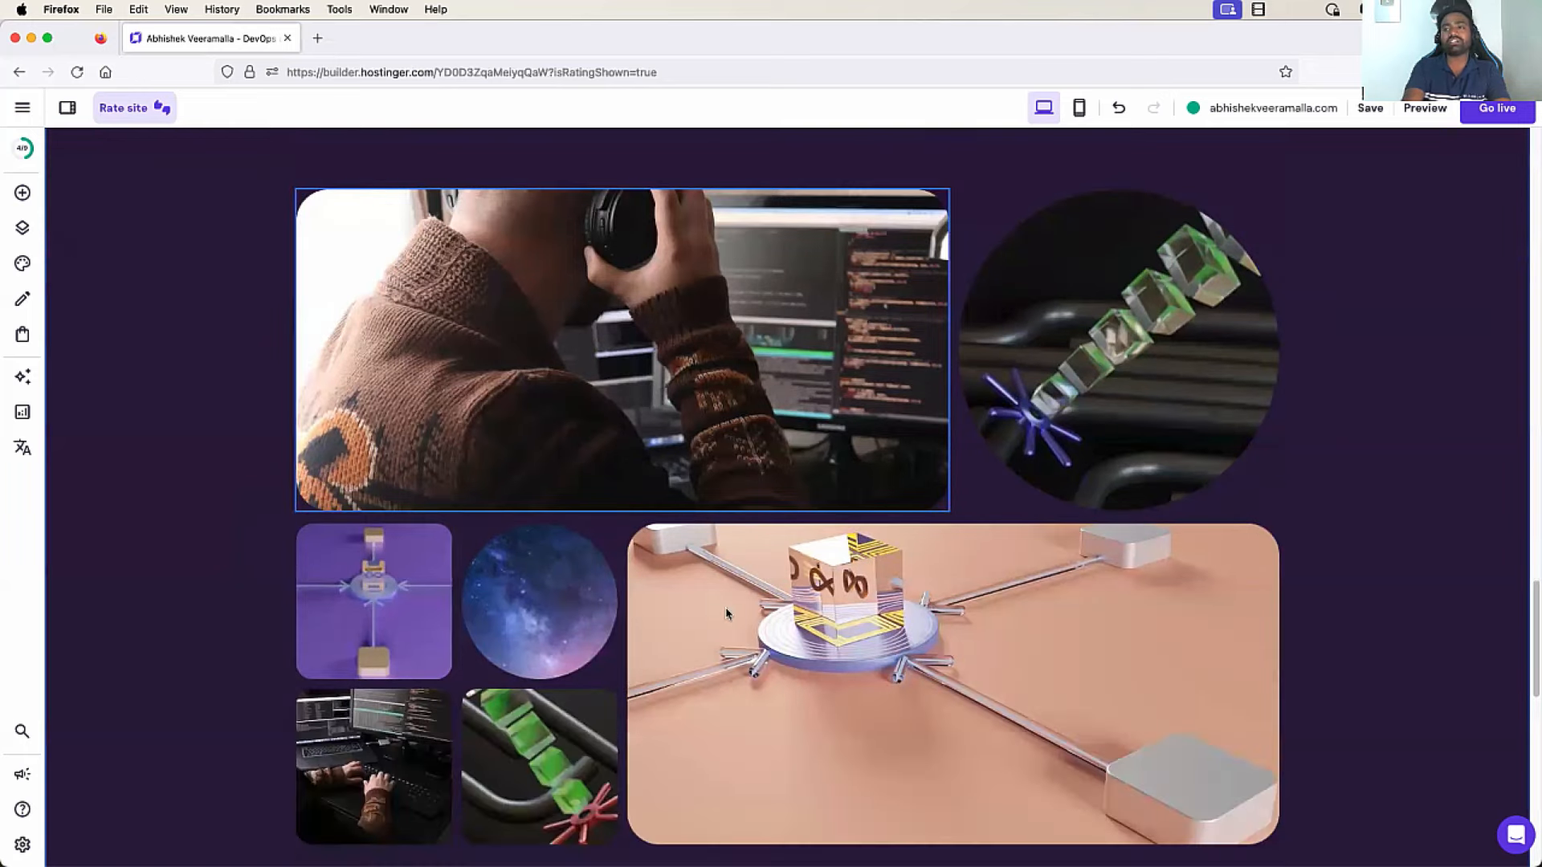
scroll(726, 614, down, 5)
scroll(725, 614, up, 20)
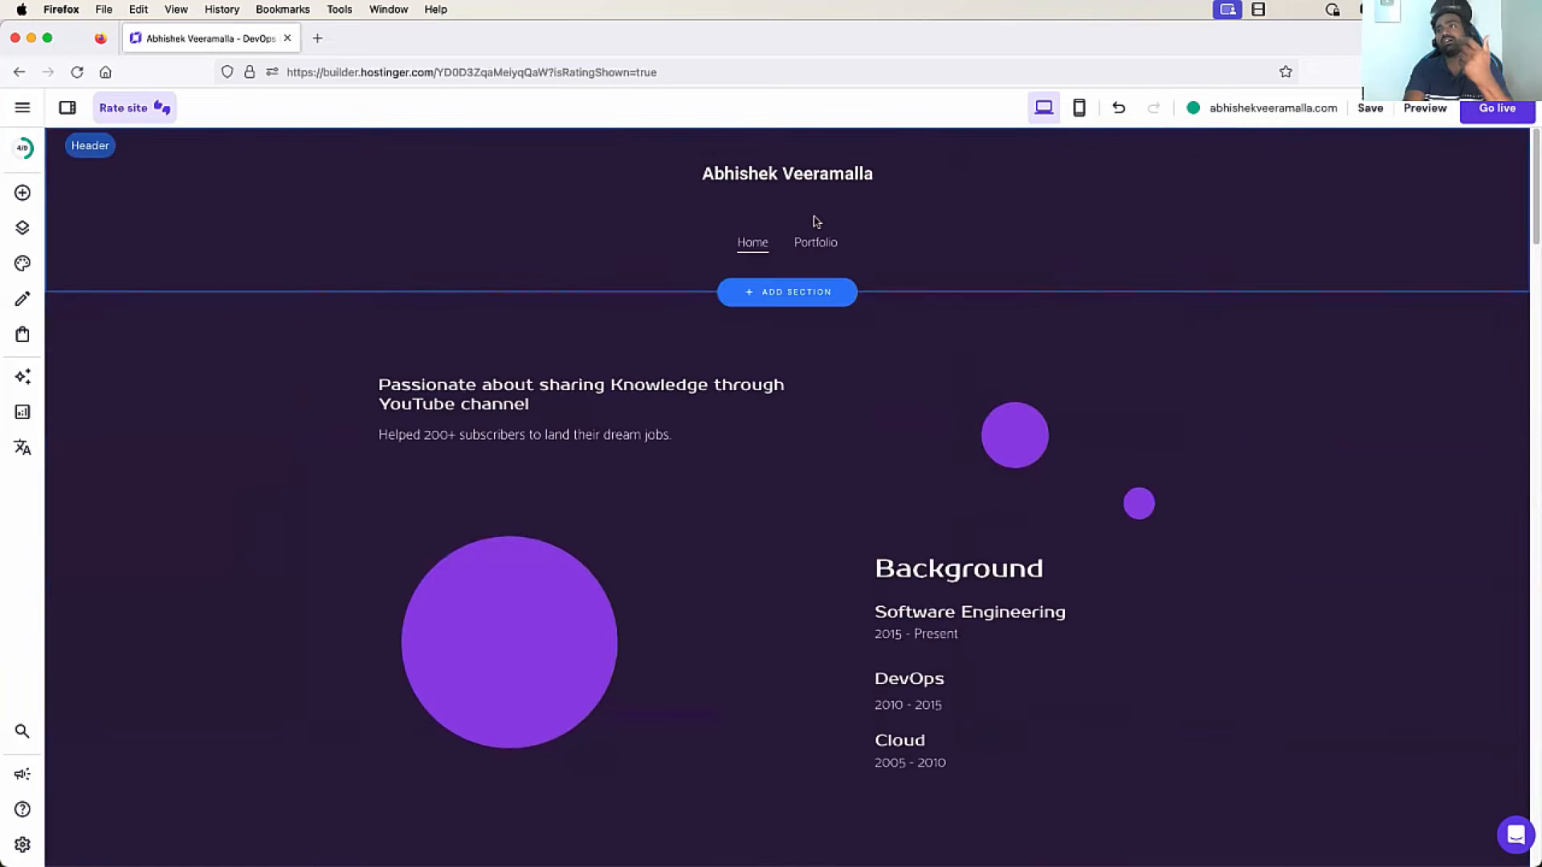
Open the site's Portfolio page and review its introduction, background timeline and project pictures
click(814, 244)
scroll(812, 247, down, 2)
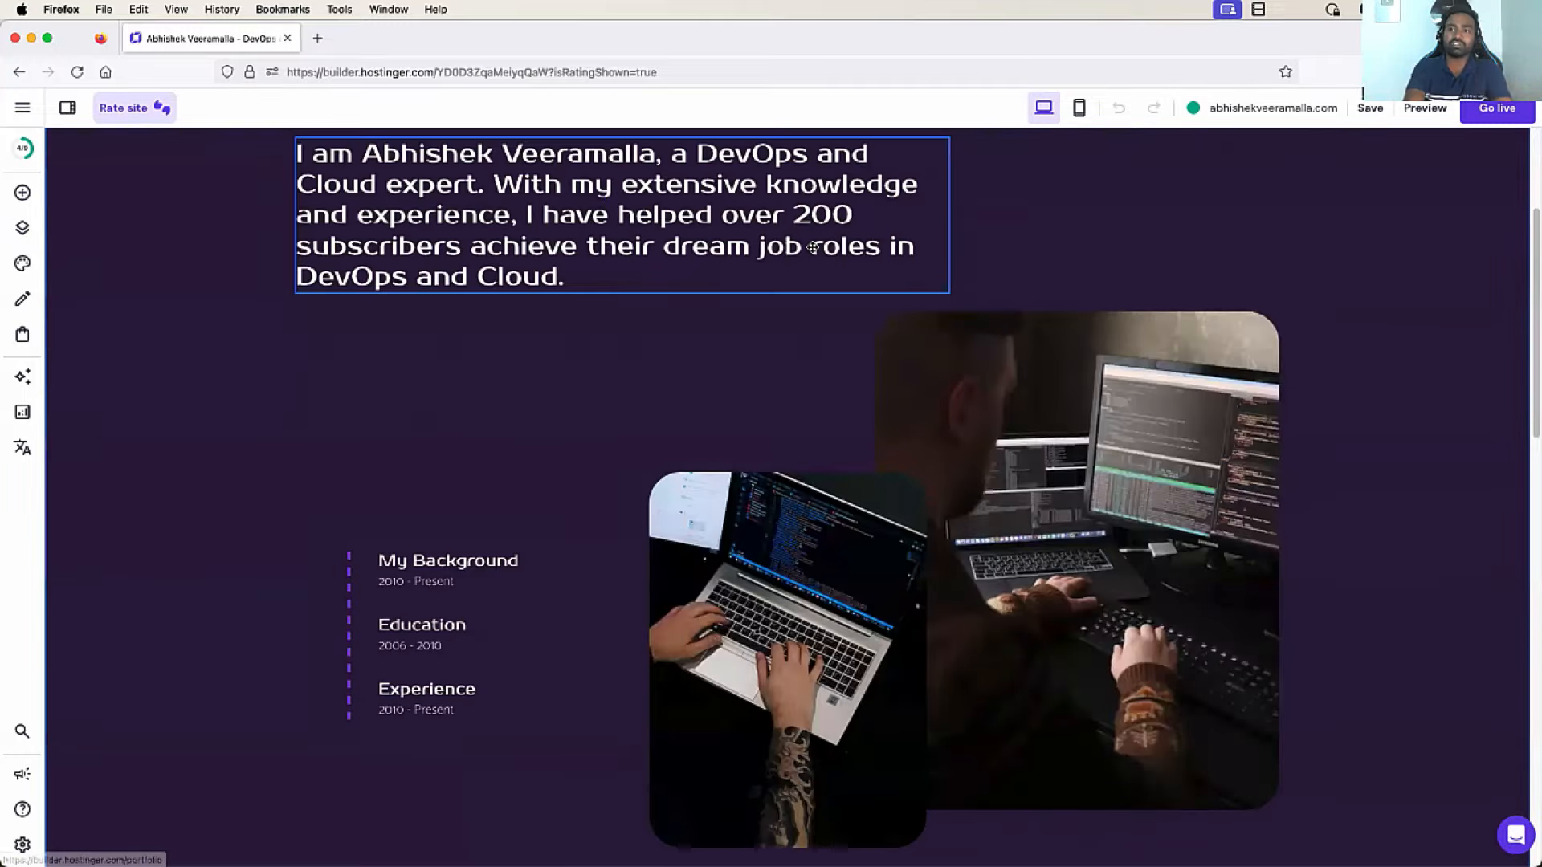
scroll(809, 482, up, 3)
scroll(808, 485, down, 6)
scroll(809, 484, down, 10)
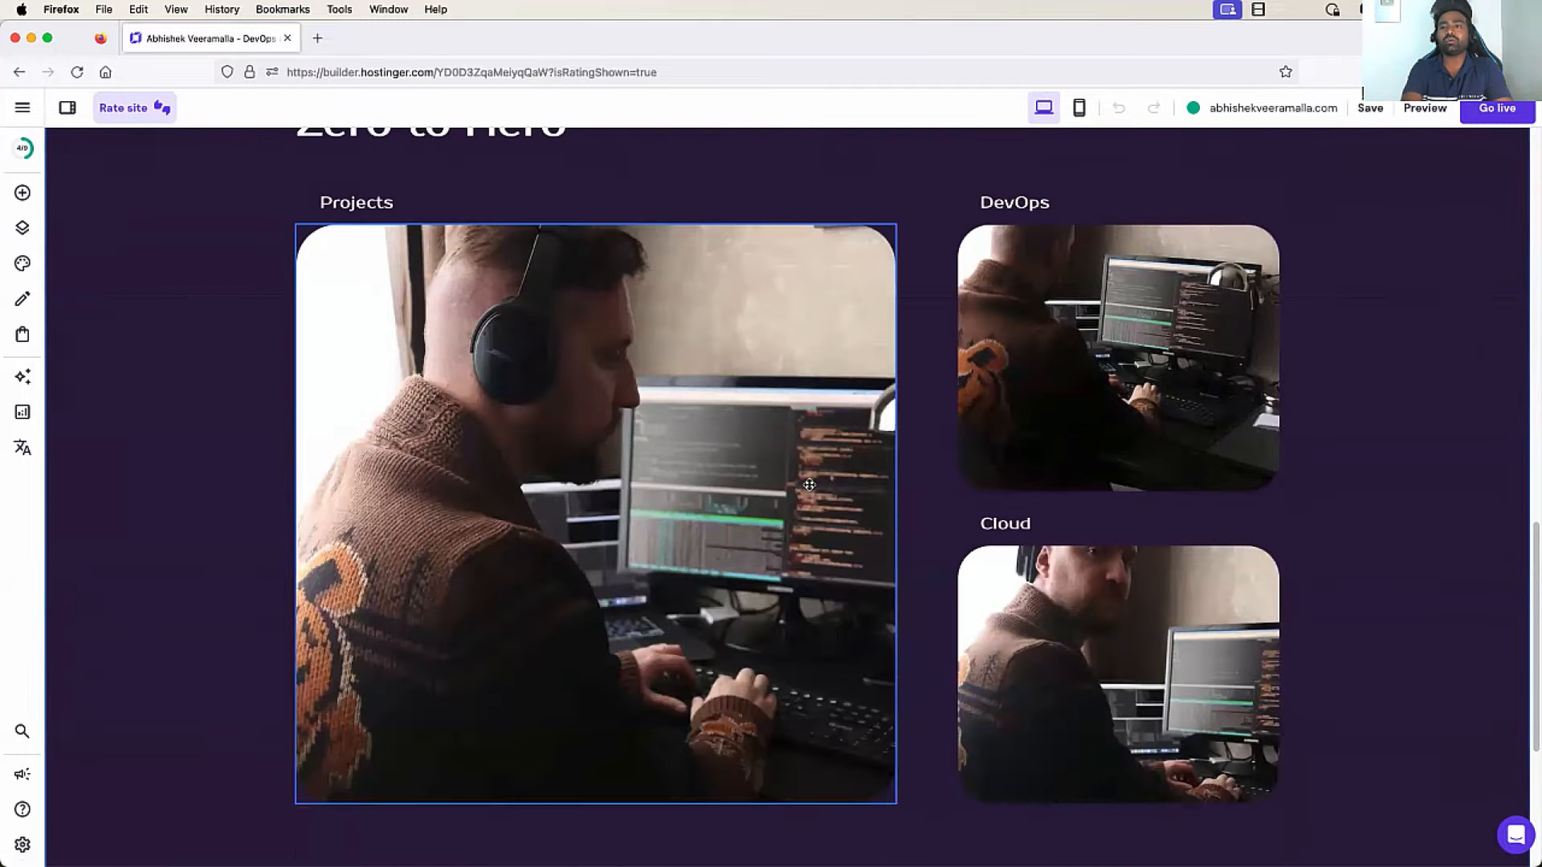
scroll(809, 485, up, 10)
scroll(809, 484, up, 5)
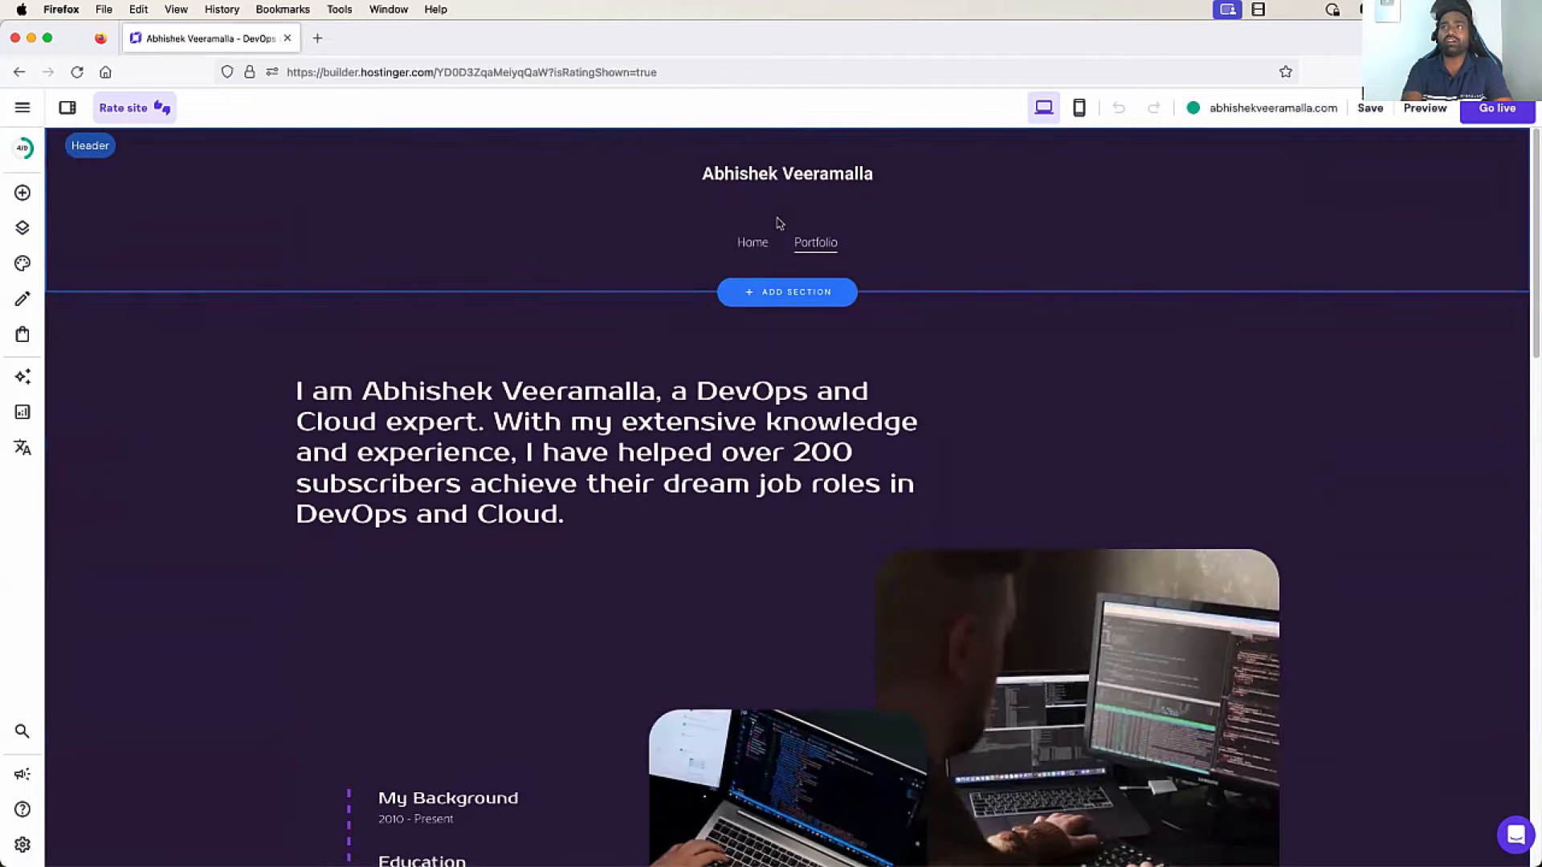
Return to the Home page and examine the image gallery section below the customer quote
click(752, 247)
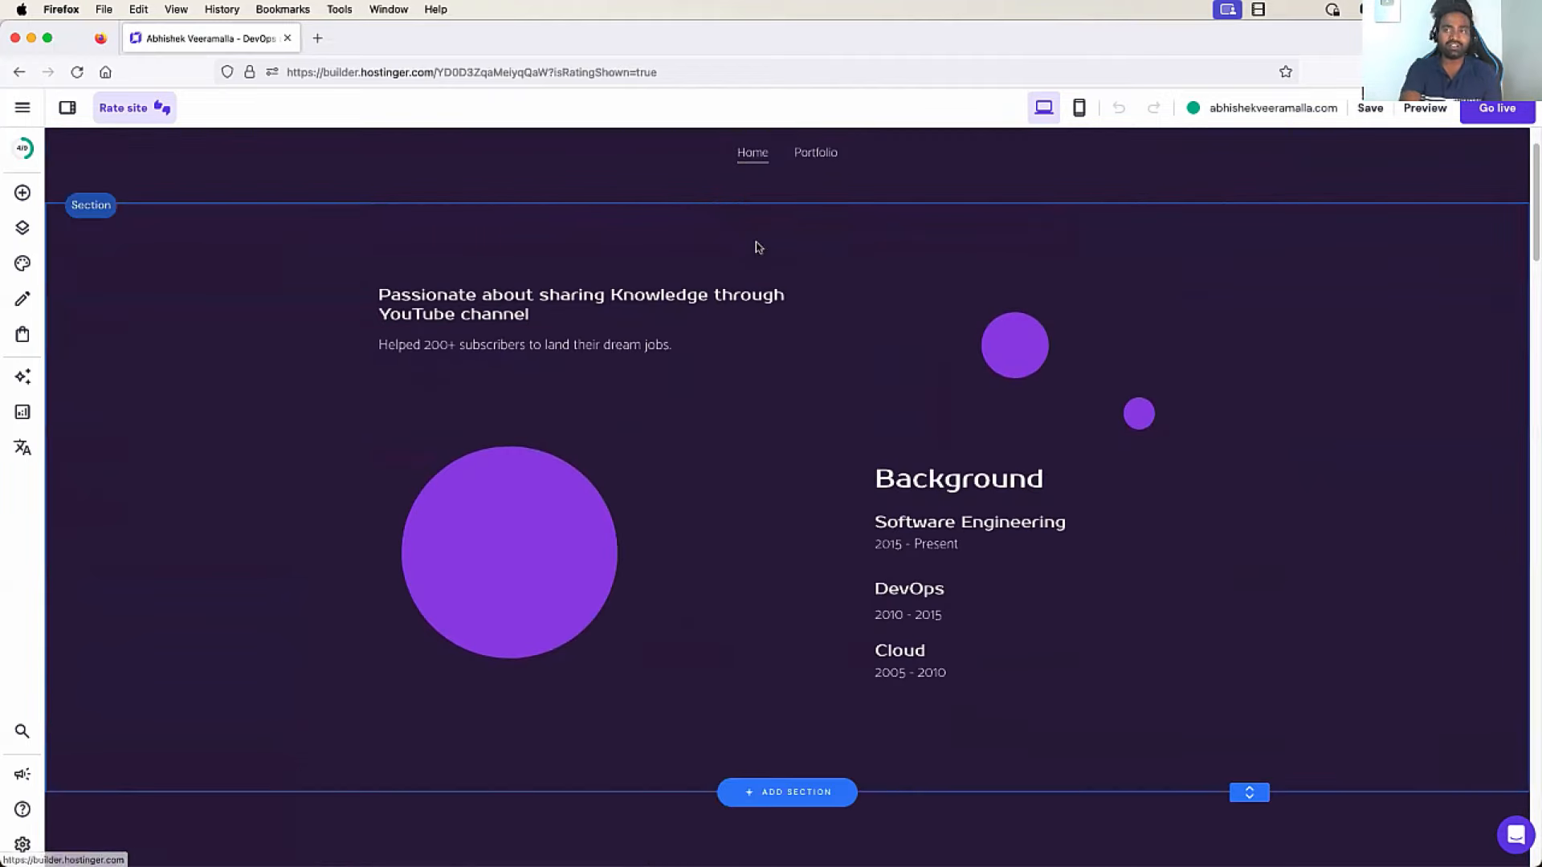
scroll(811, 566, down, 8)
scroll(815, 562, down, 10)
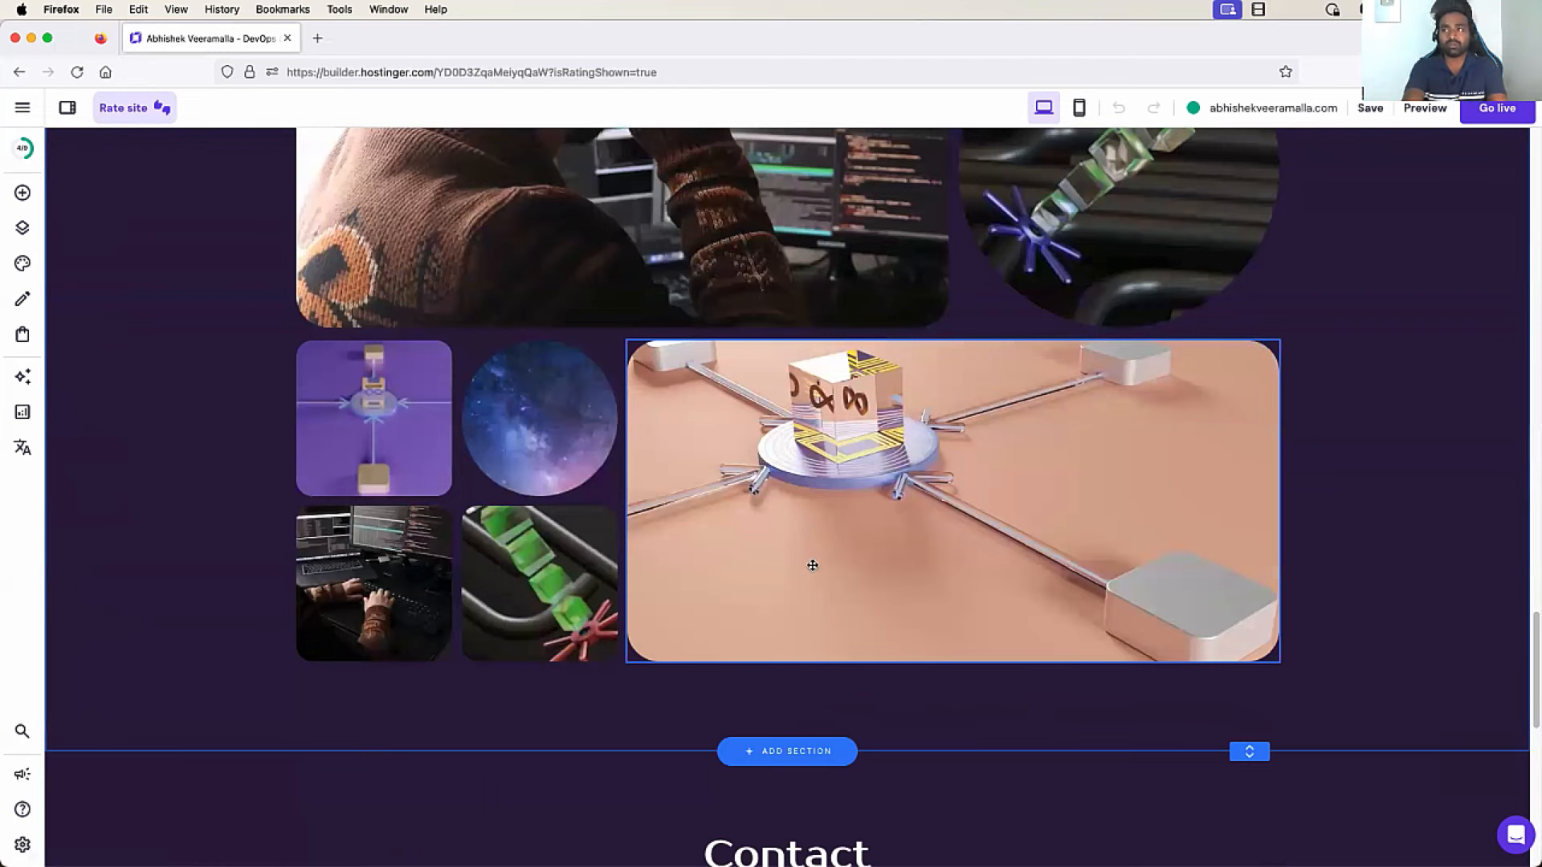
scroll(814, 562, up, 4)
scroll(835, 560, down, 1)
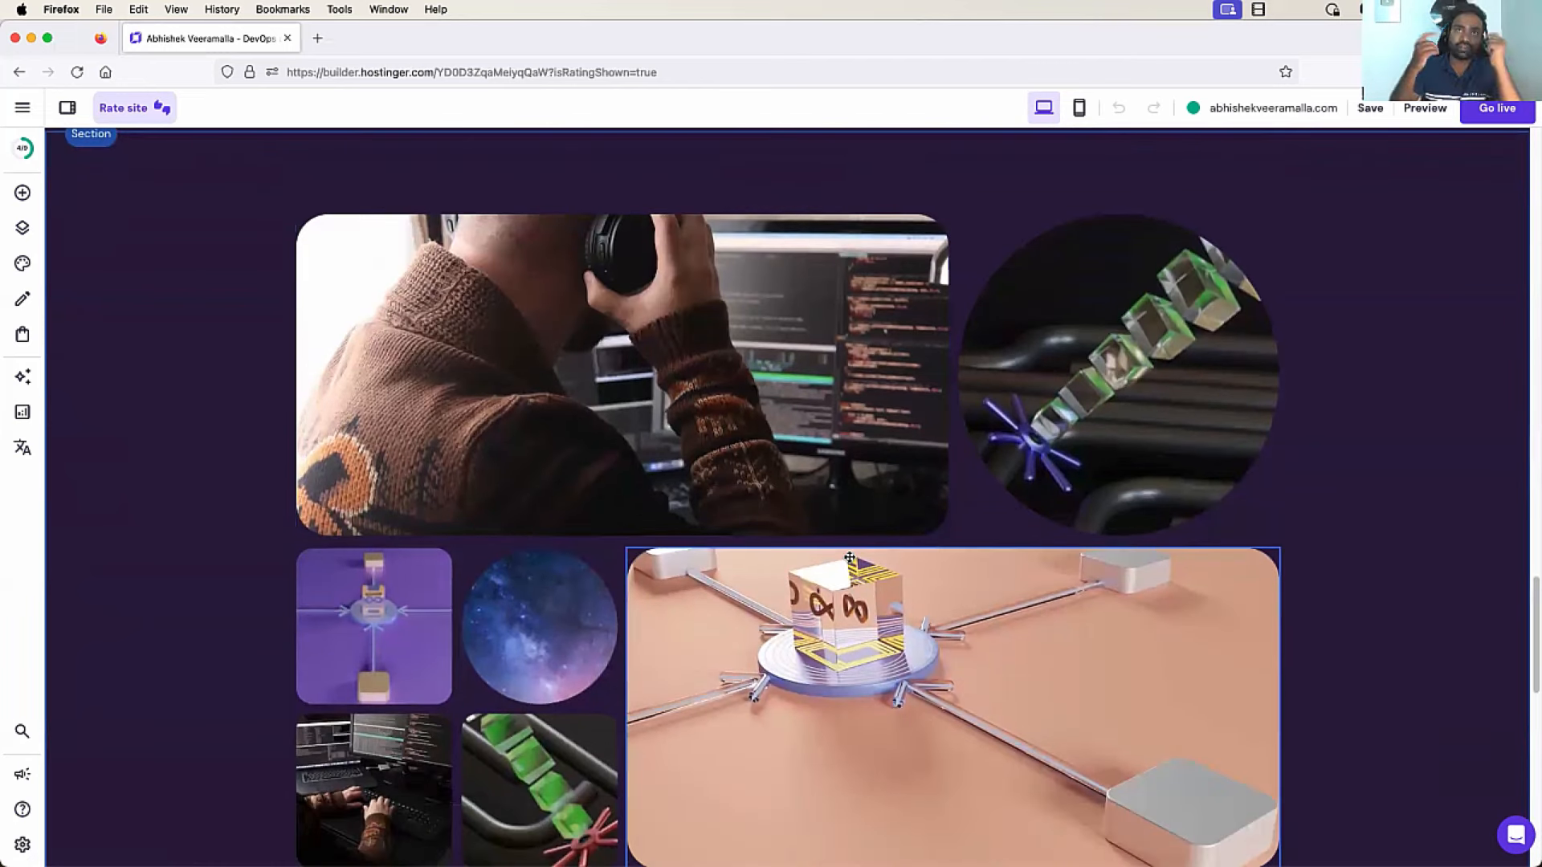
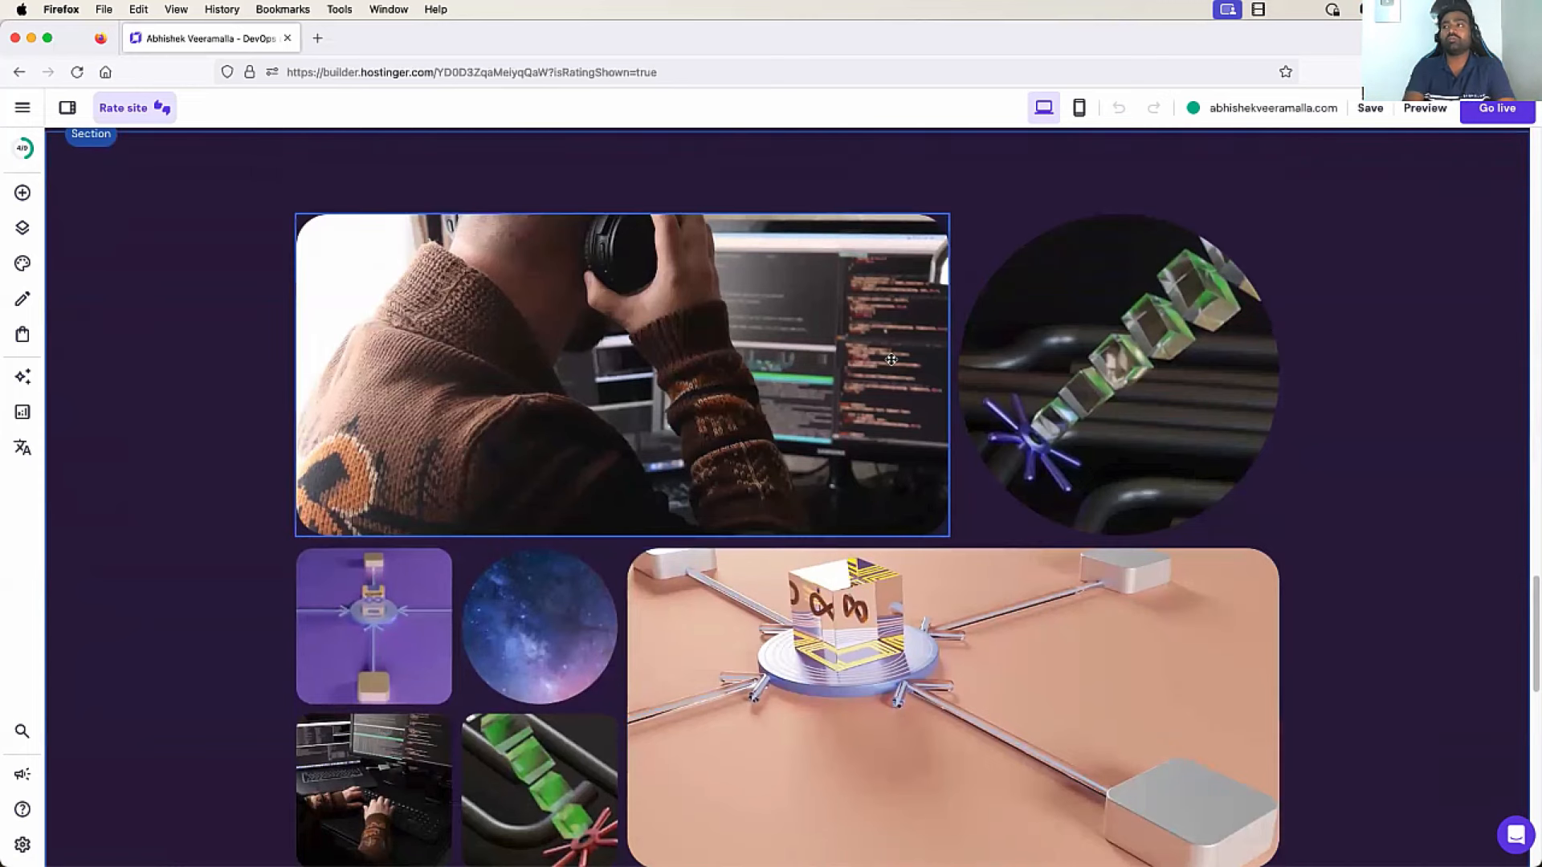
scroll(891, 360, down, 1)
scroll(891, 360, up, 3)
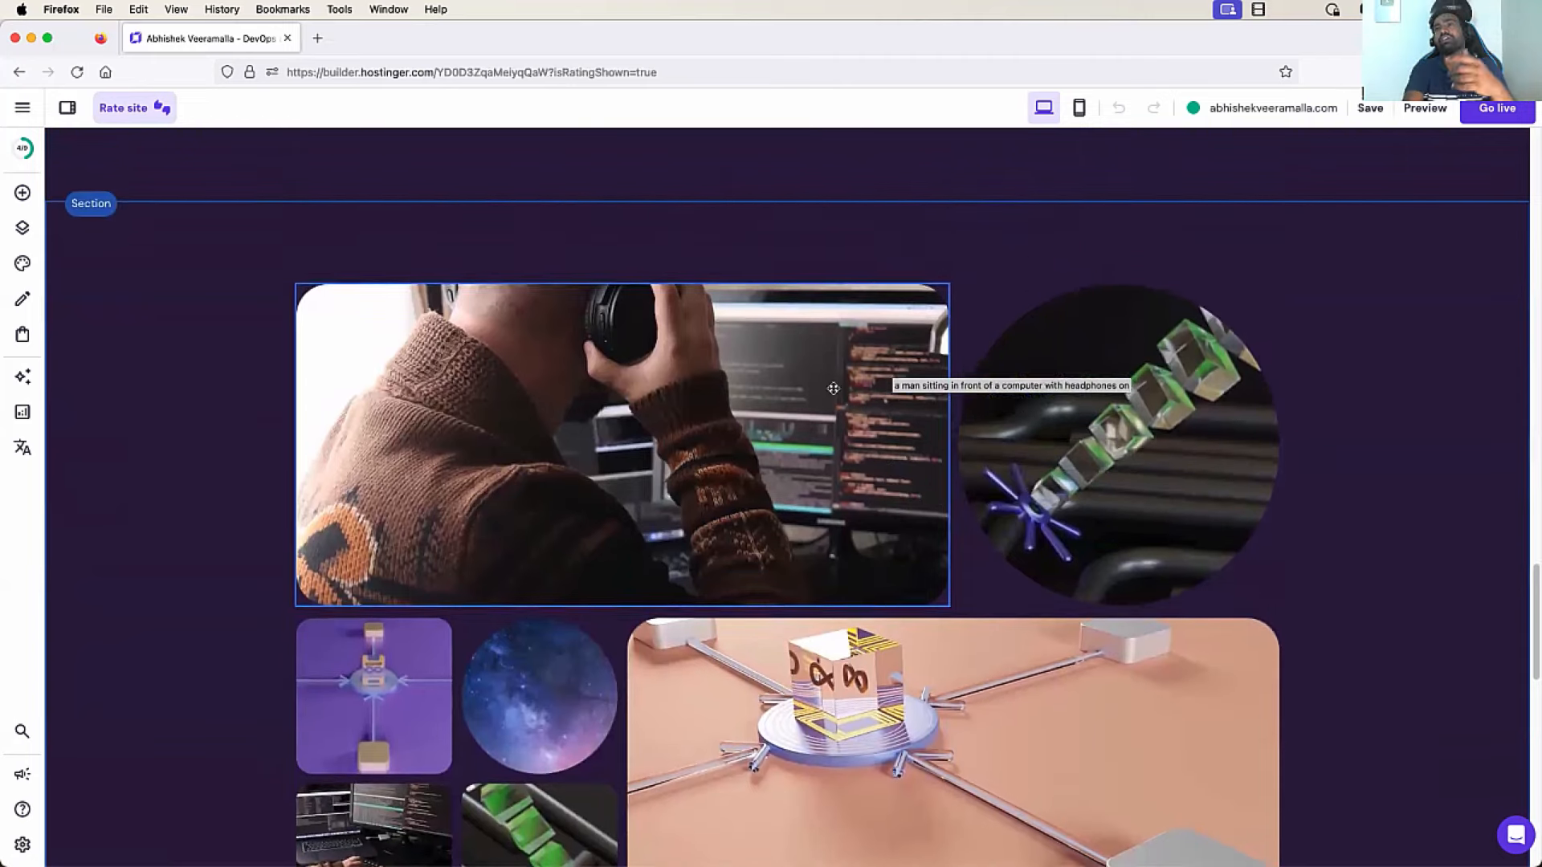
scroll(946, 415, down, 5)
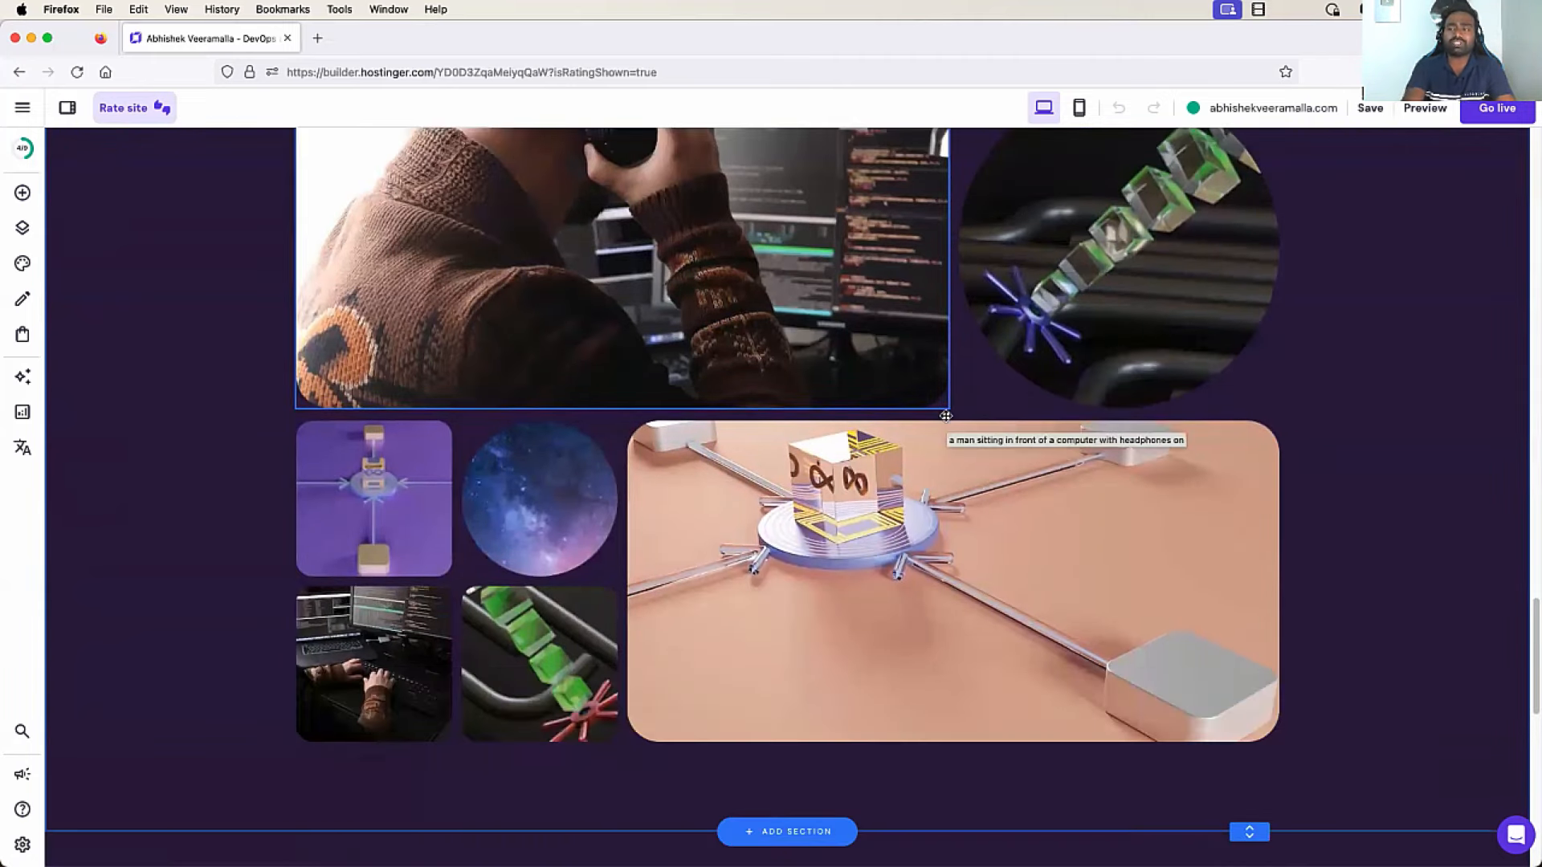
scroll(843, 417, up, 2)
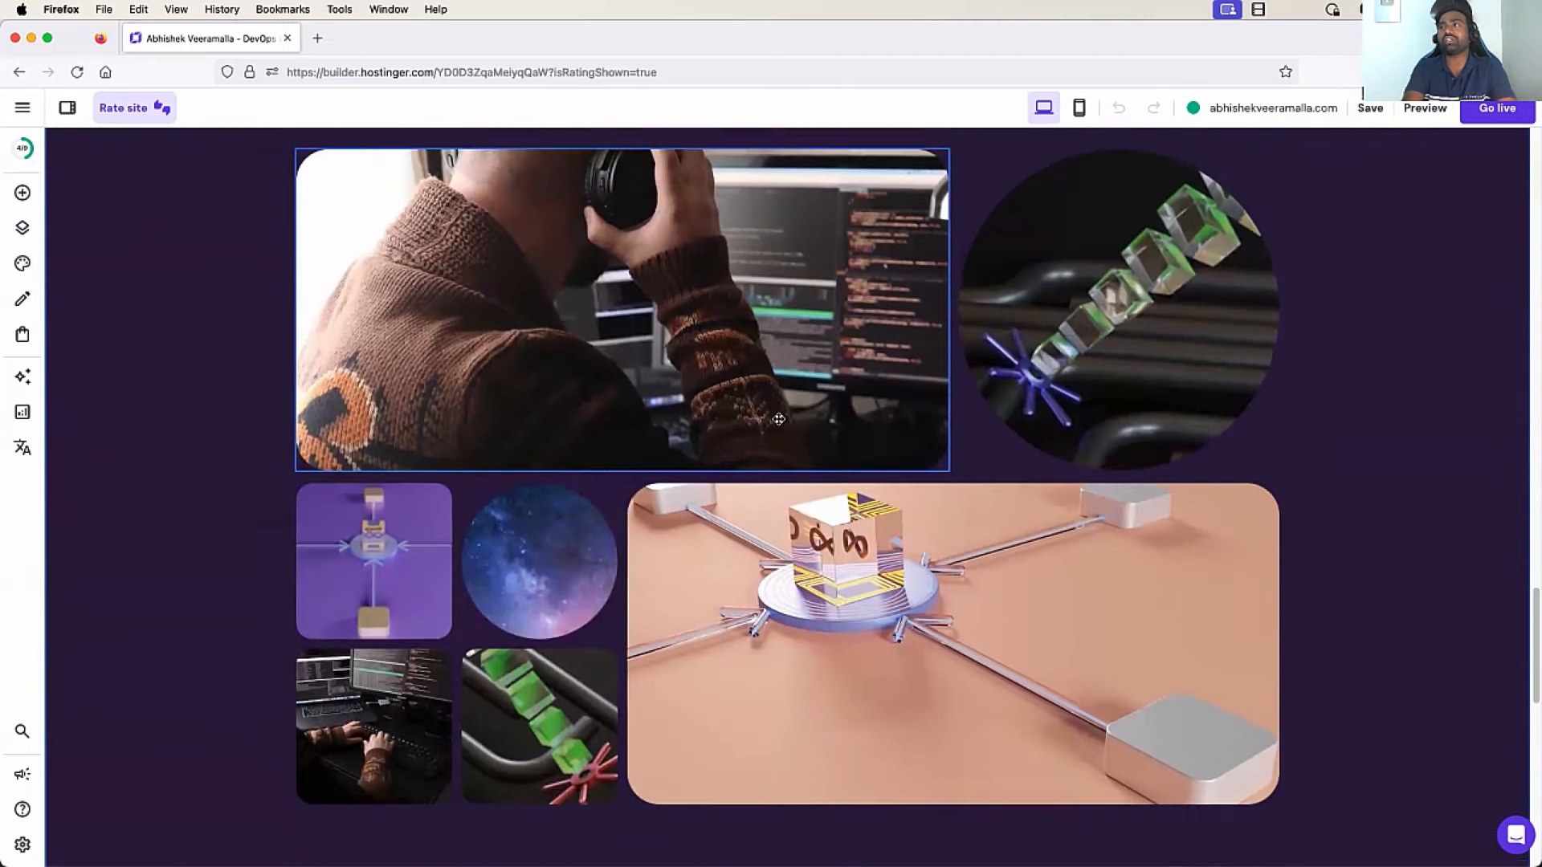
scroll(778, 418, up, 4)
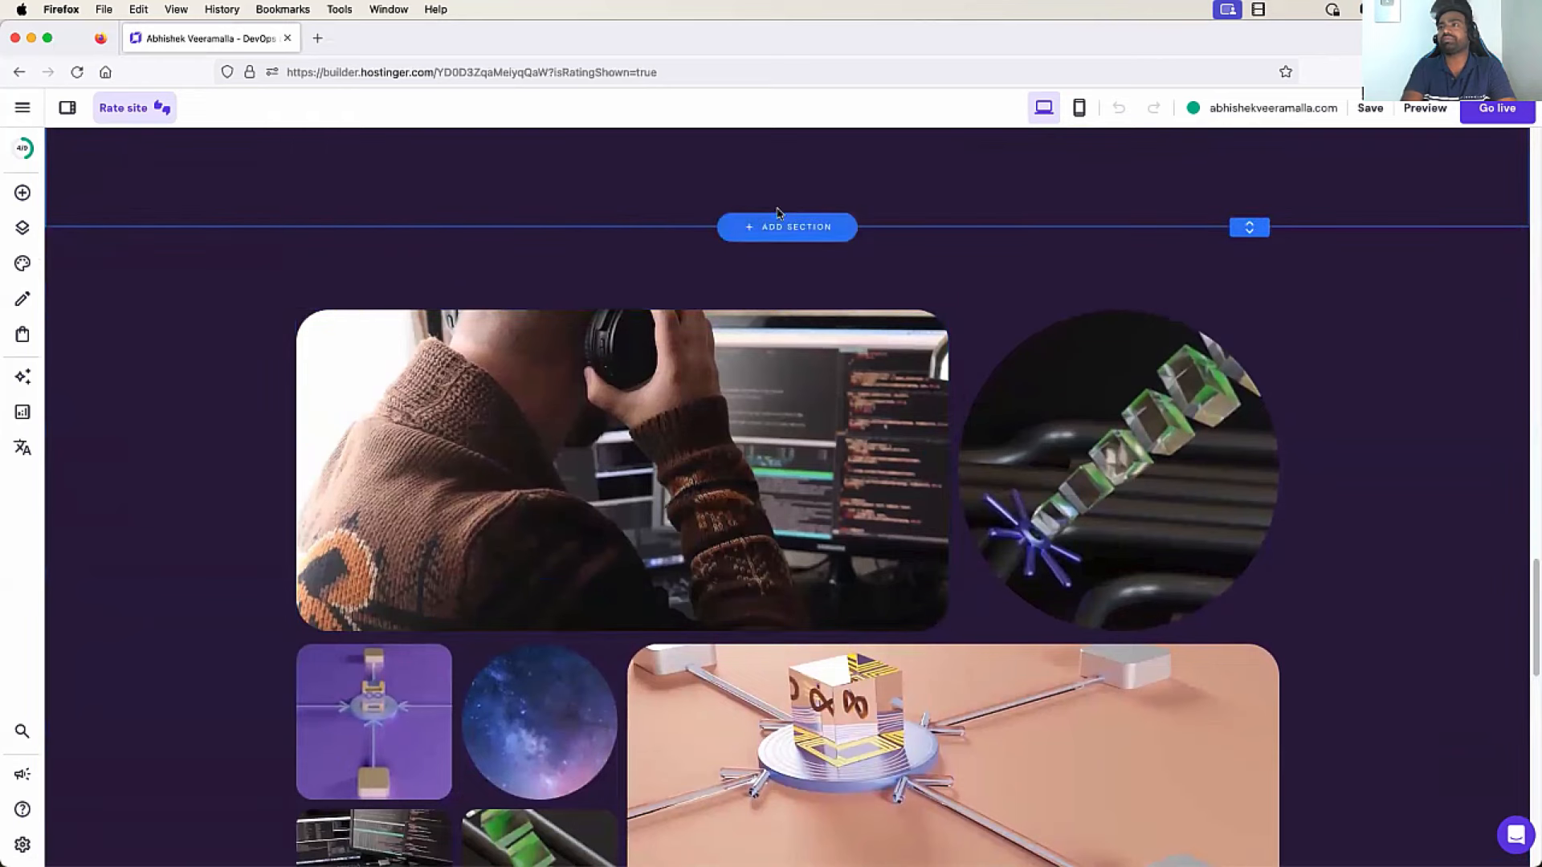
Insert a Testimonials section with four portraits and quotes between the single customer quote and the image gallery
click(769, 229)
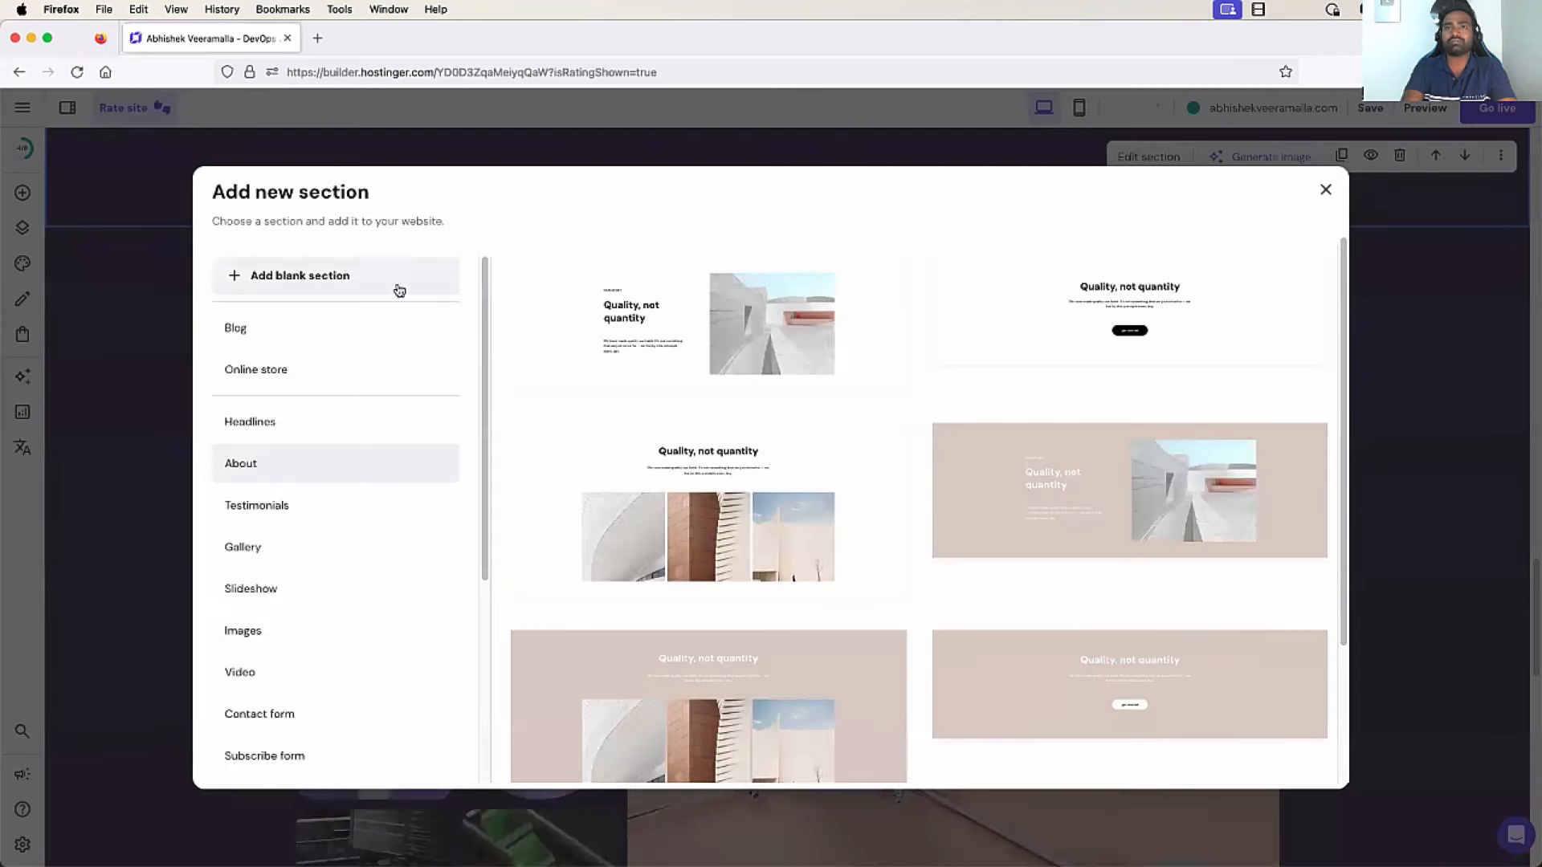
click(291, 508)
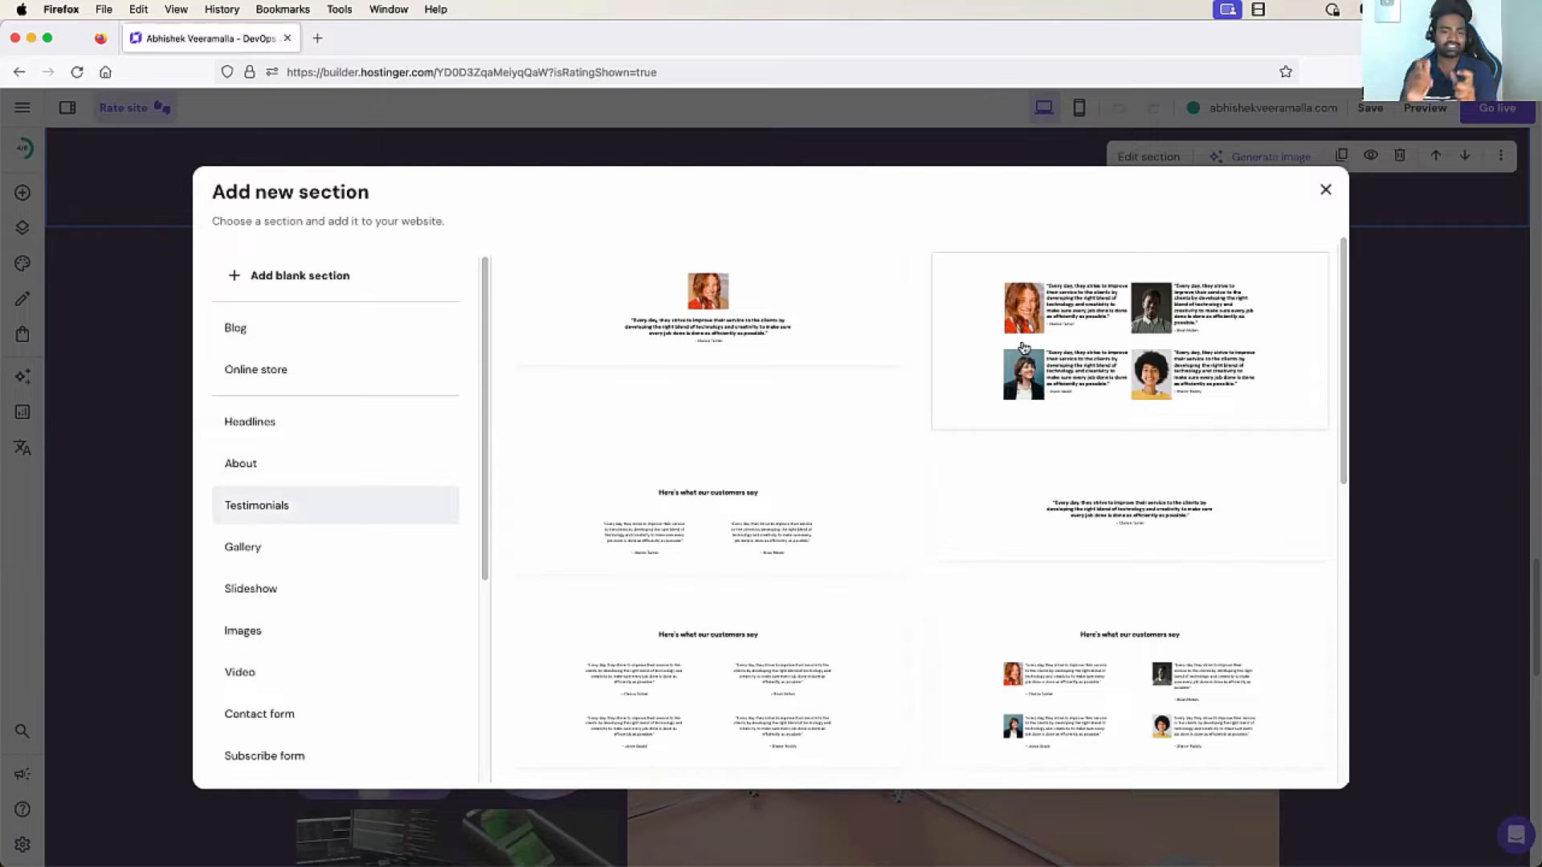
click(1209, 371)
scroll(960, 533, down, 3)
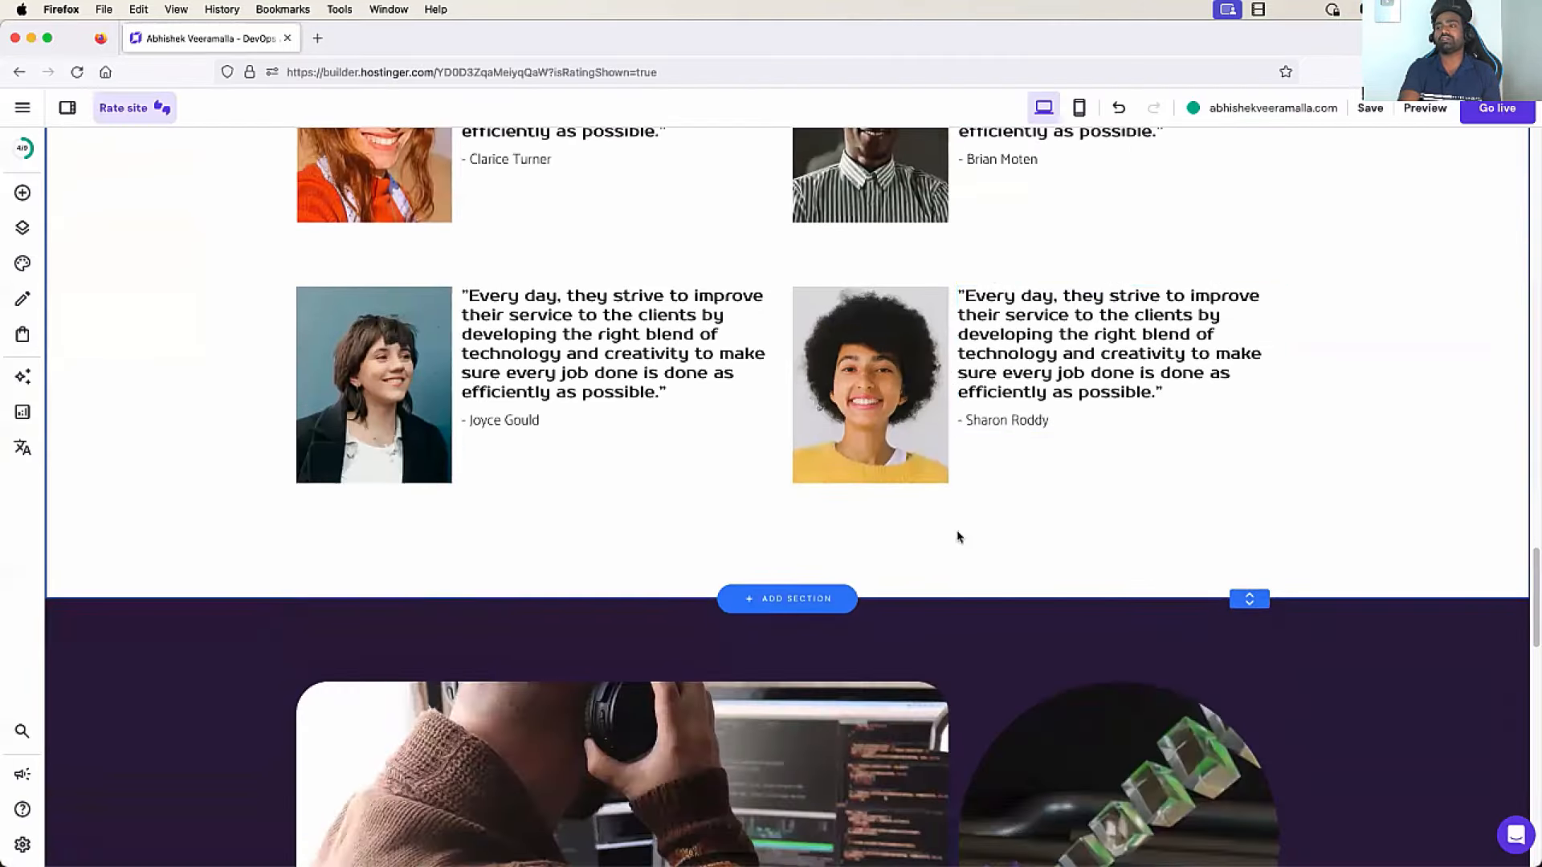
Delete the image gallery section below the new testimonials
scroll(958, 536, down, 7)
scroll(954, 433, up, 3)
right_click(1326, 321)
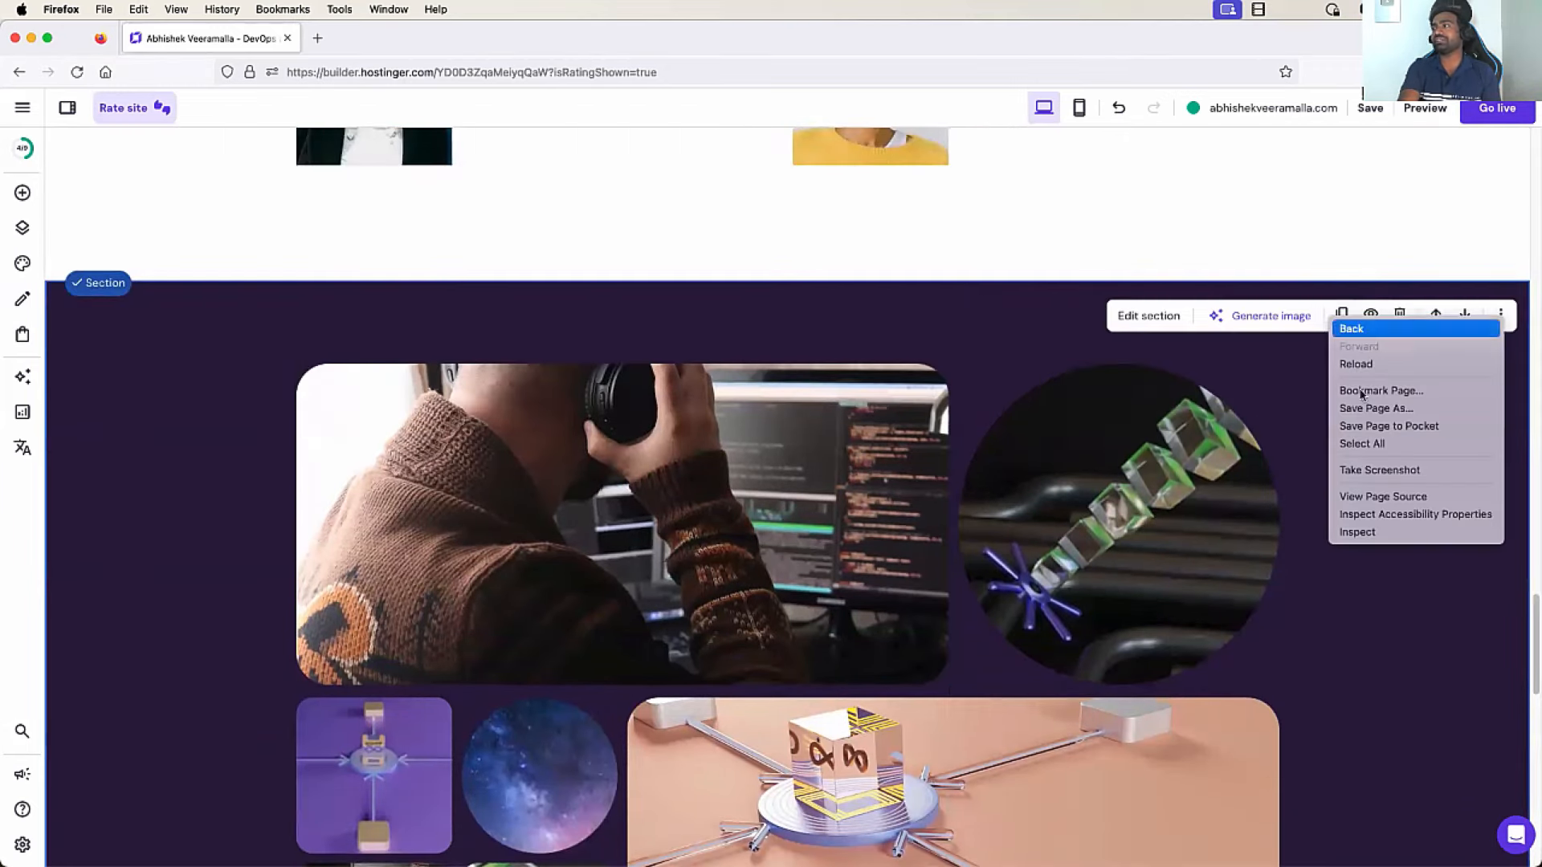
click(1399, 312)
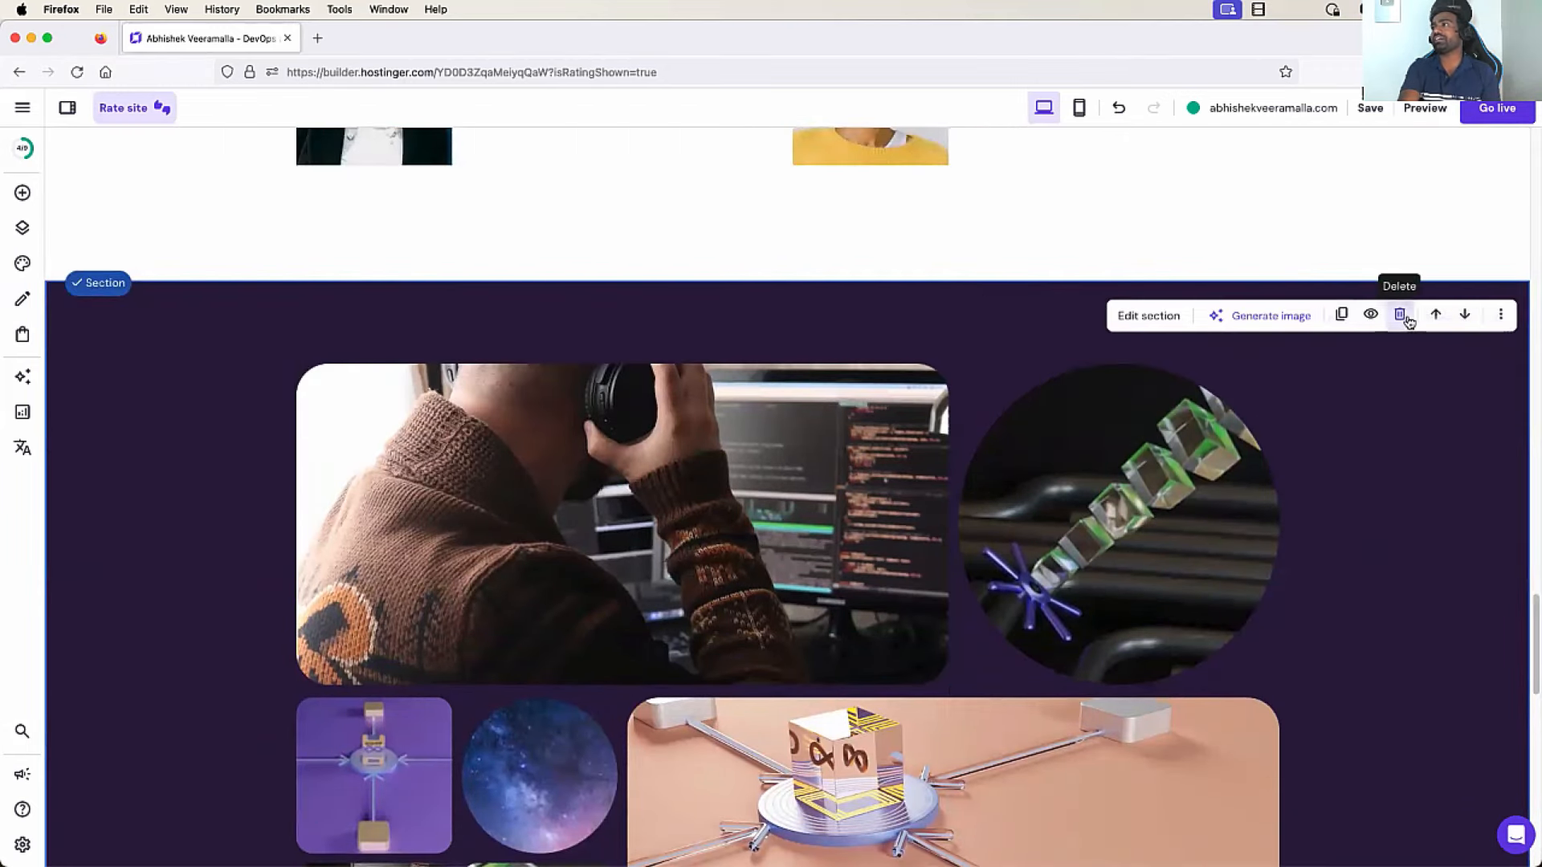
click(1402, 314)
Delete the single customer quote section above the four-portrait testimonials
scroll(1027, 440, up, 10)
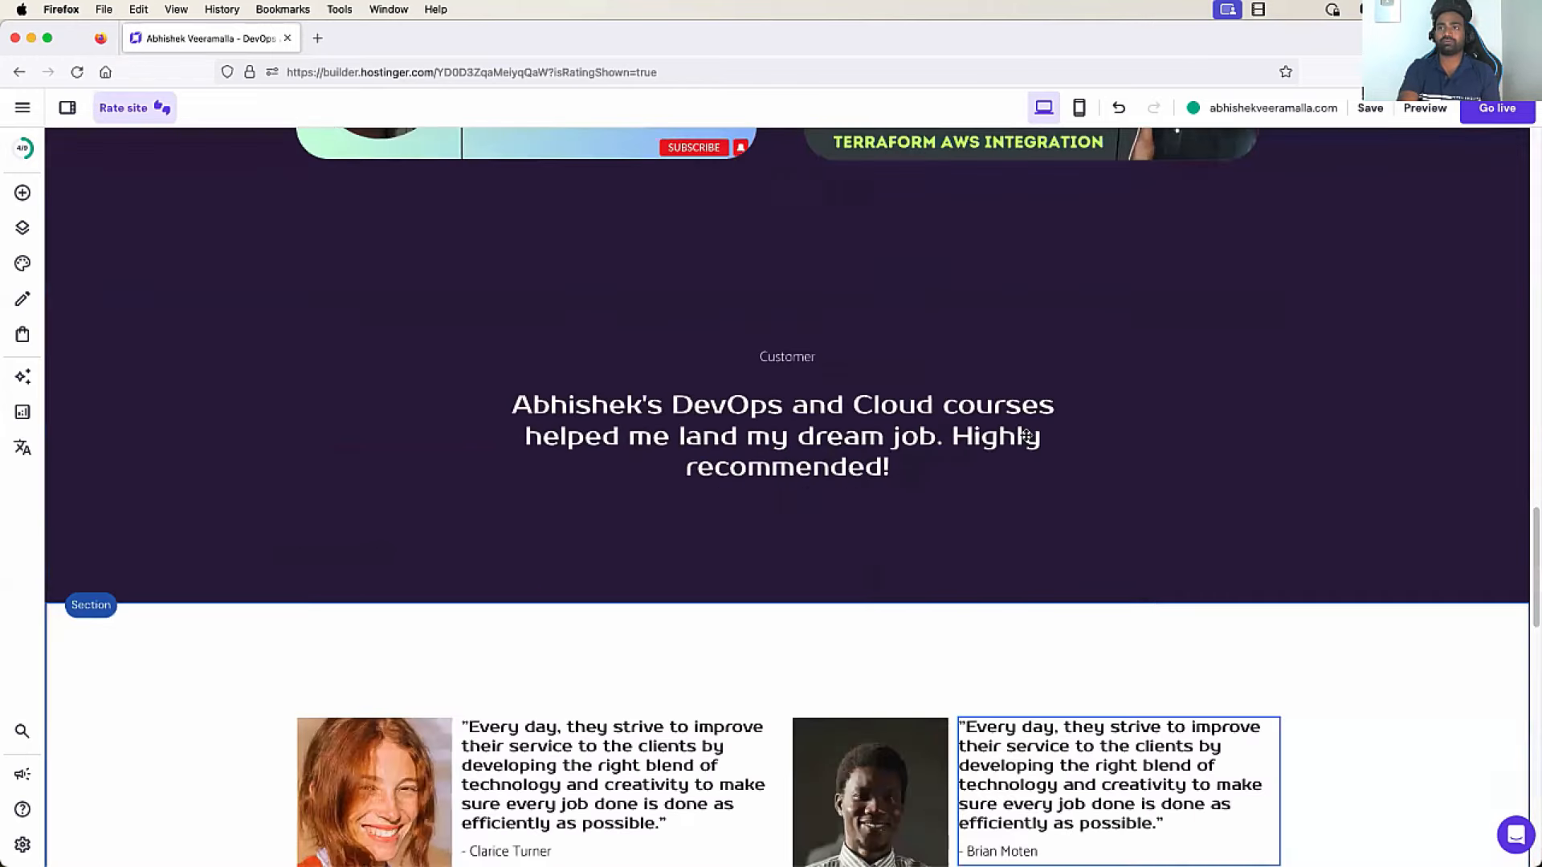
scroll(1026, 436, down, 10)
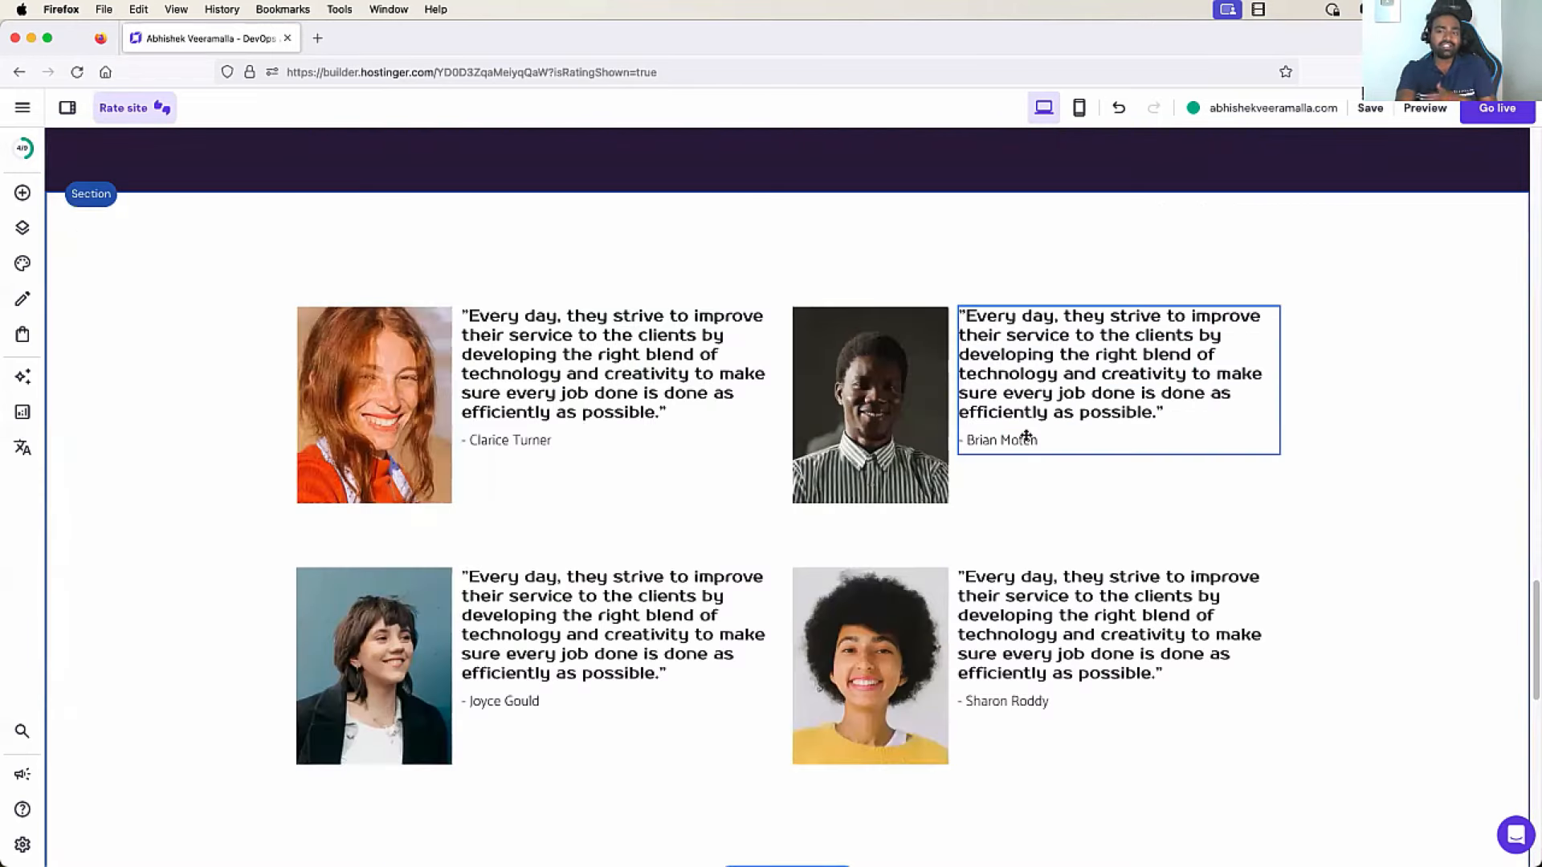
scroll(1026, 436, up, 15)
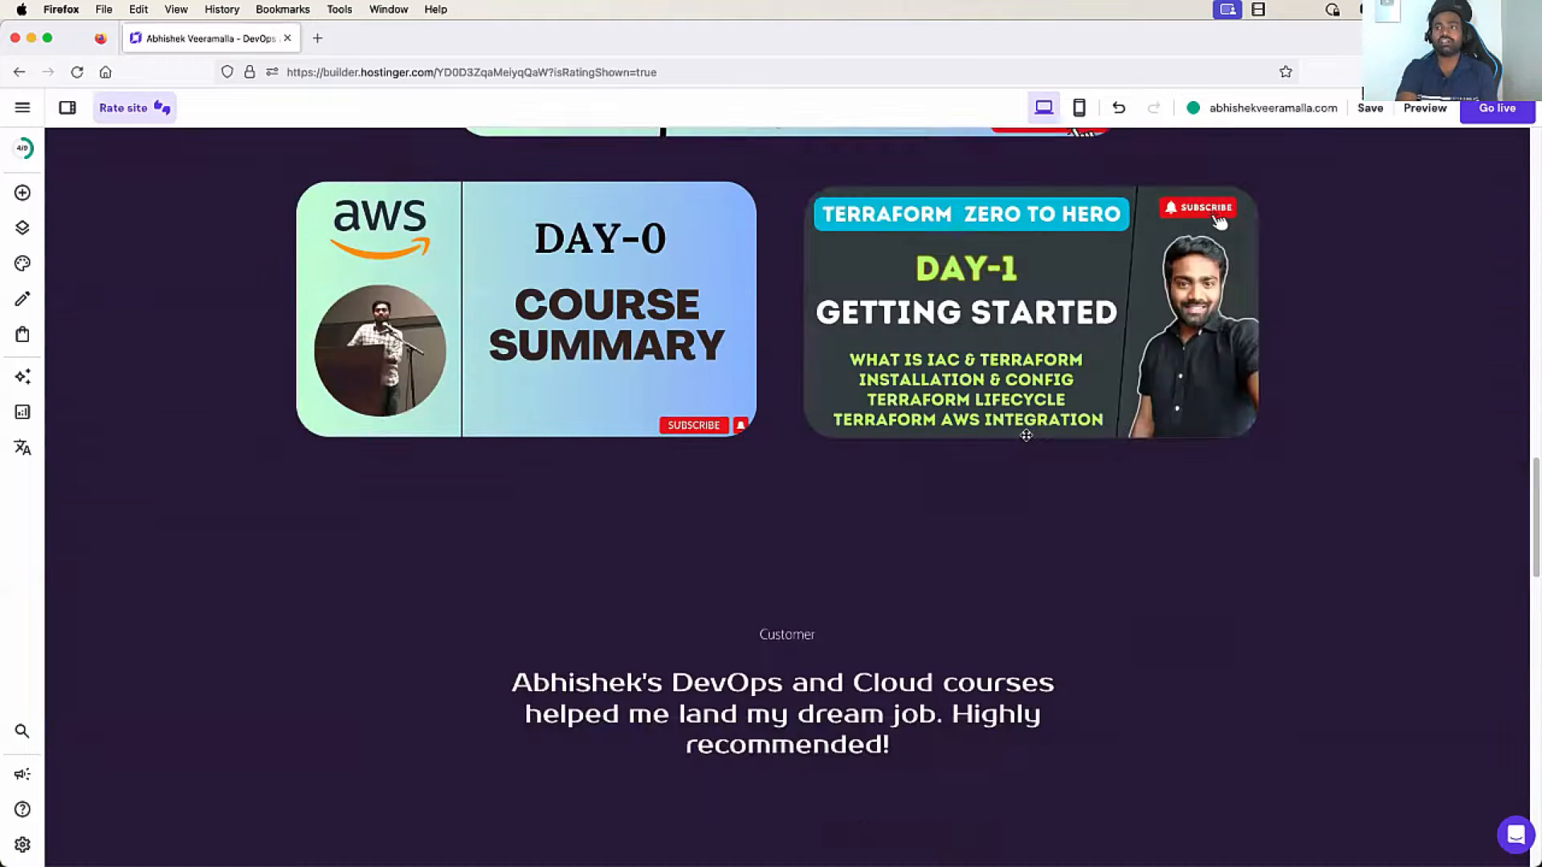
scroll(1029, 440, down, 5)
scroll(1028, 440, down, 5)
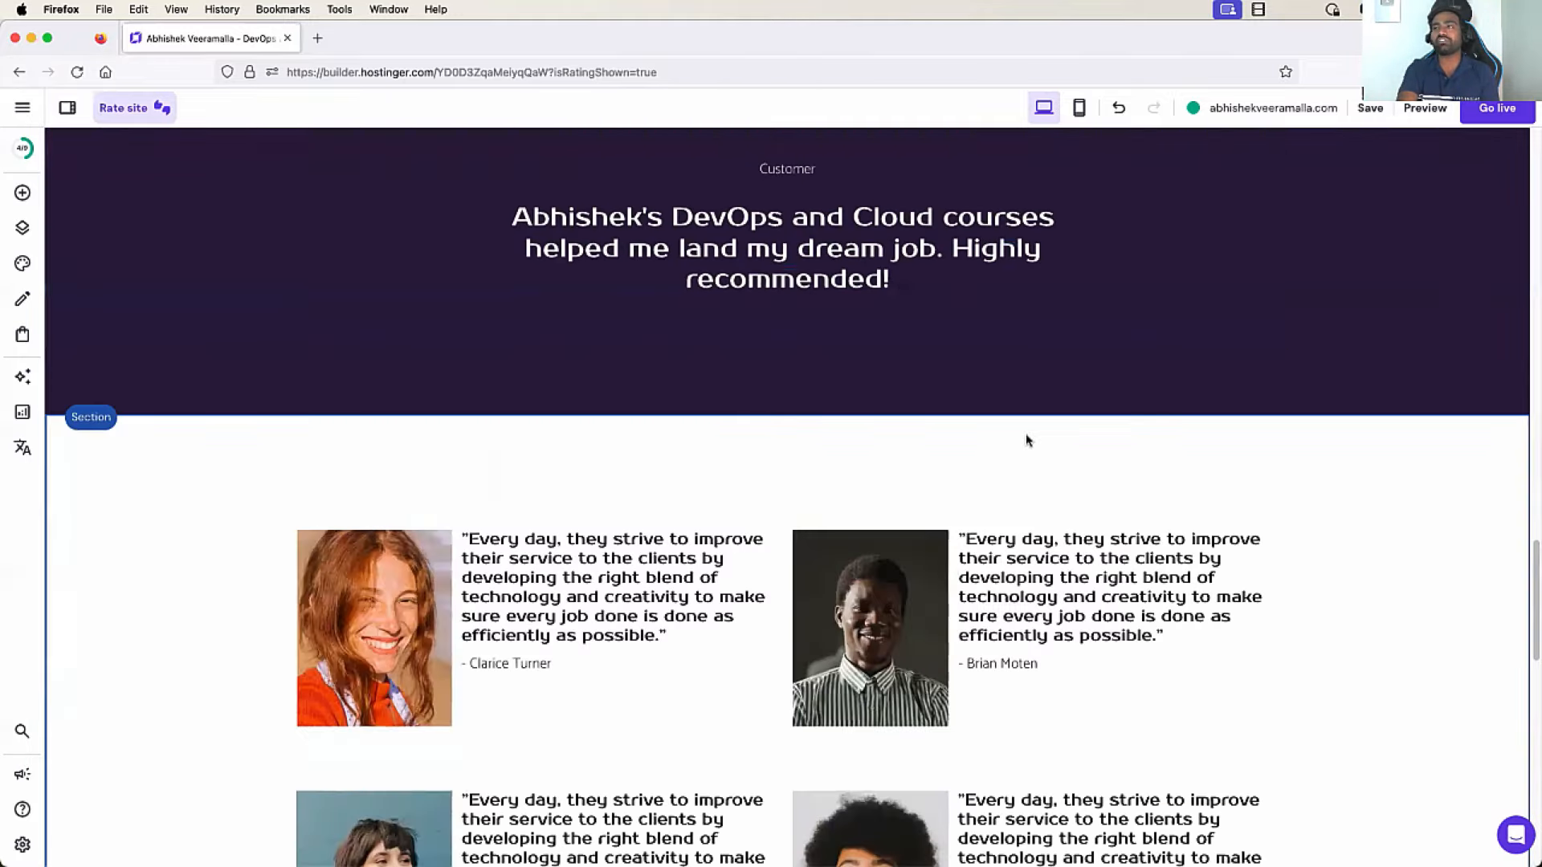
scroll(1026, 438, up, 3)
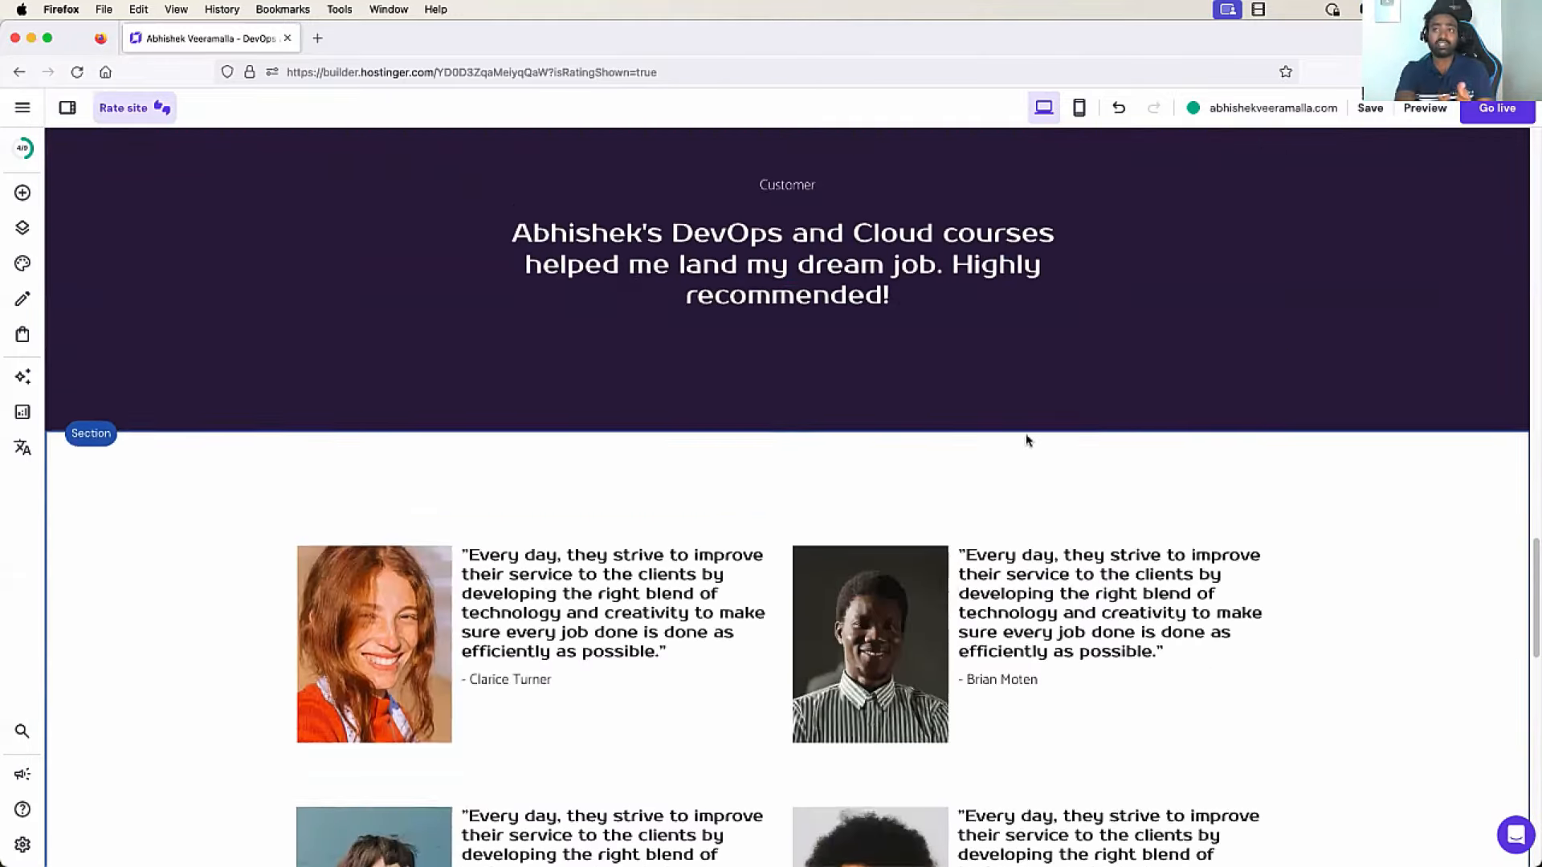
scroll(1003, 337, up, 2)
click(1070, 368)
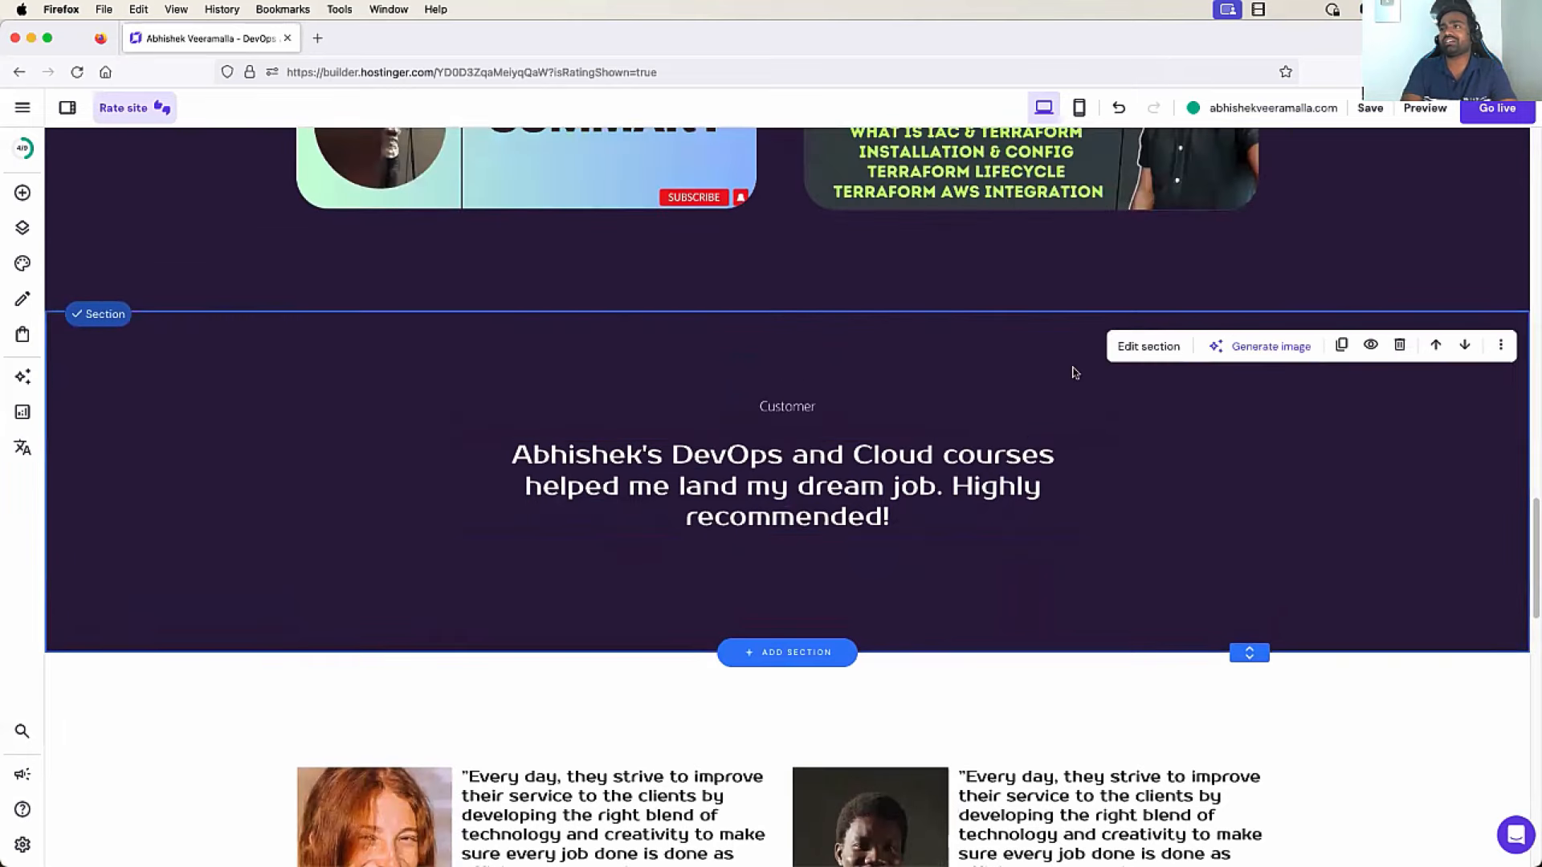
click(1392, 351)
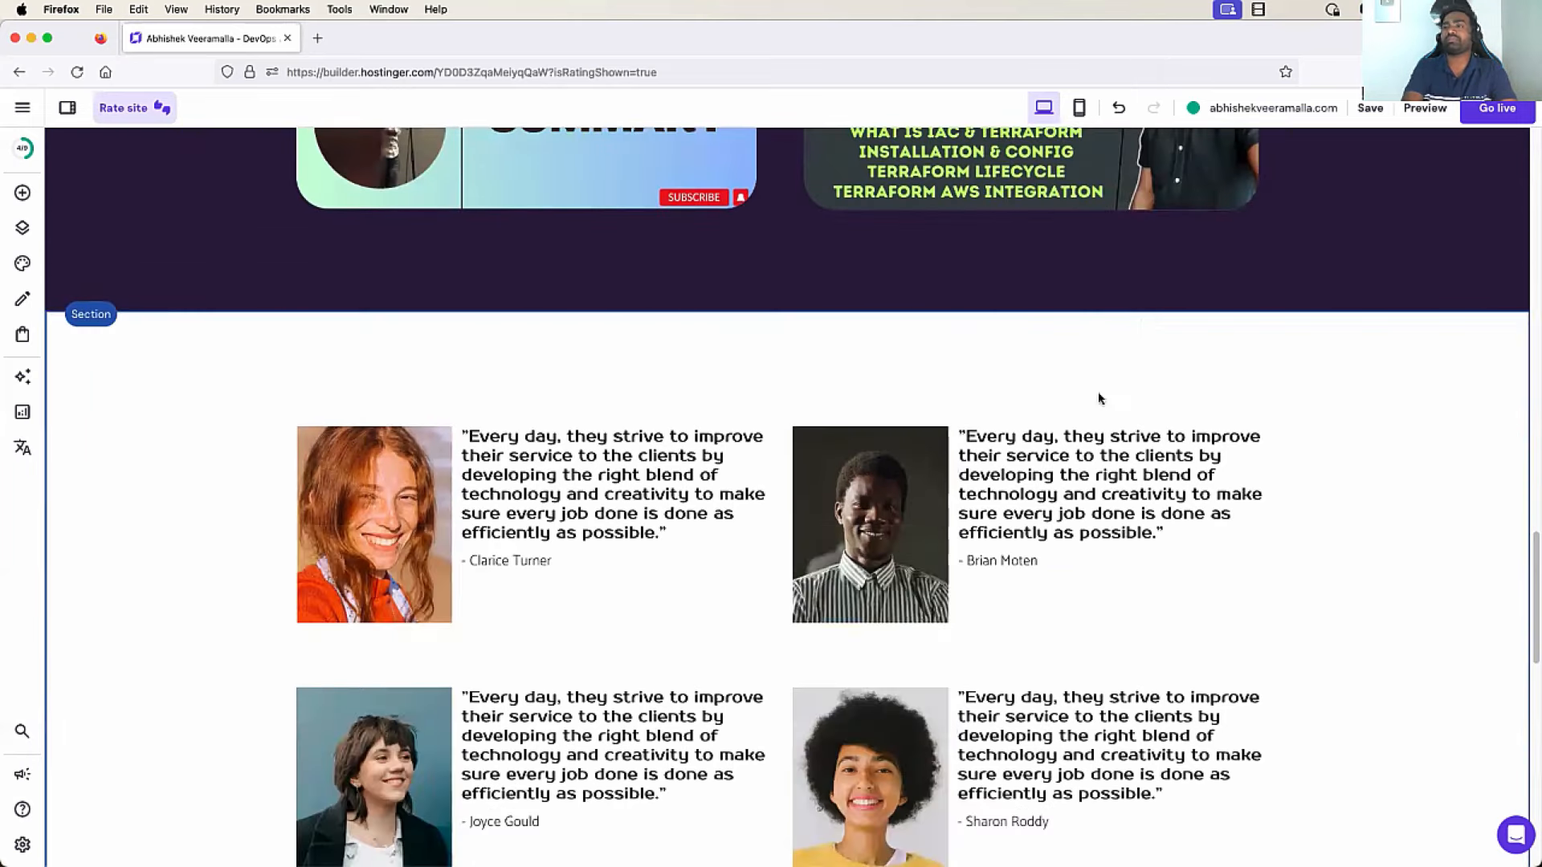
Review the edited home page from the introduction through the project and playlist pictures down to the testimonials
scroll(1101, 397, up, 6)
scroll(1099, 398, up, 5)
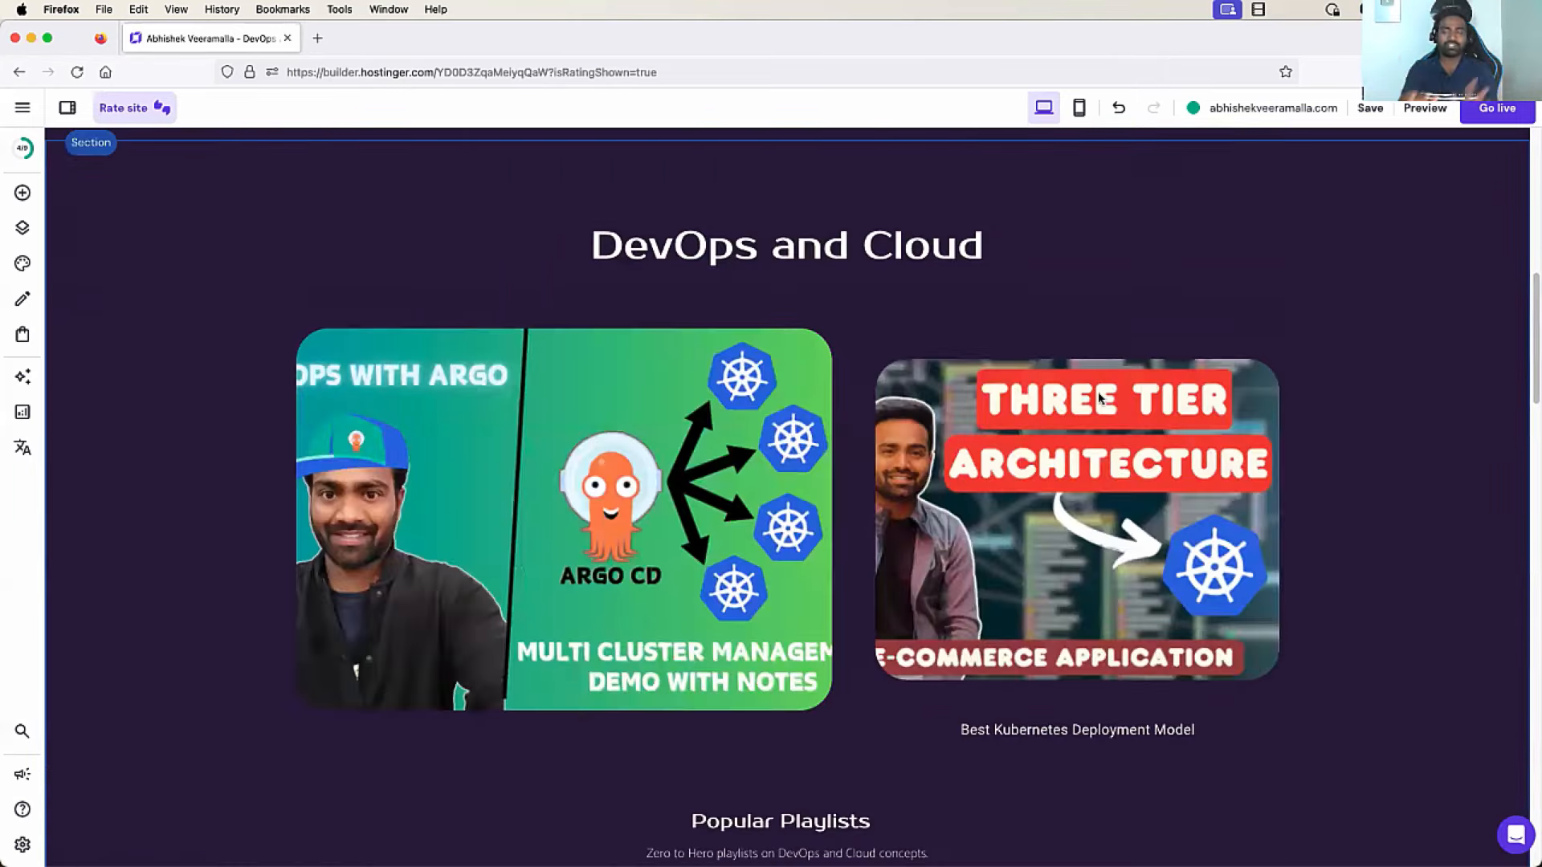
scroll(1096, 413, up, 10)
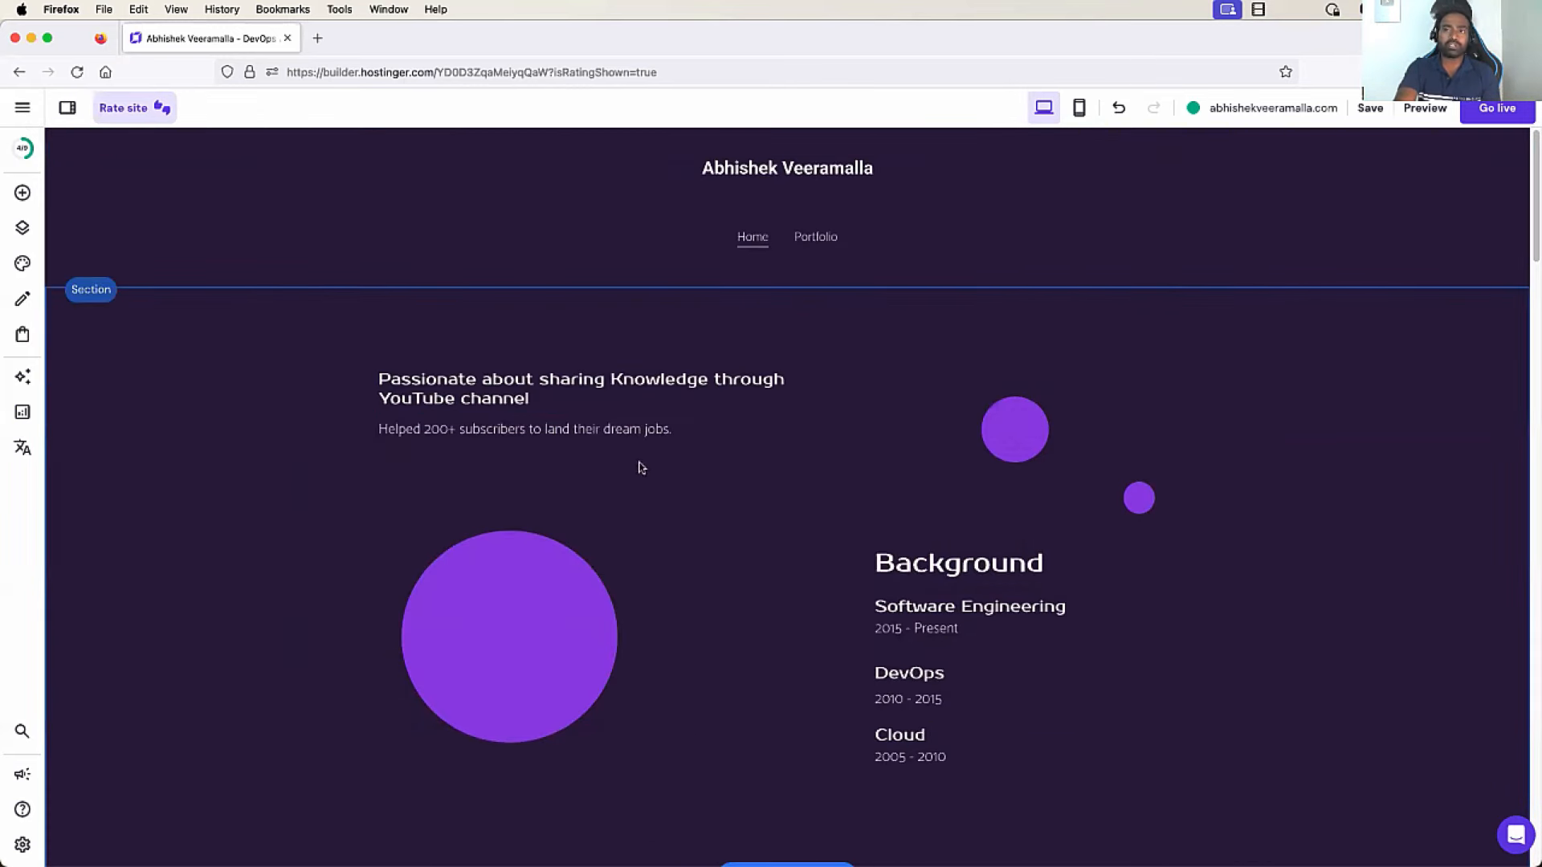
scroll(651, 556, down, 3)
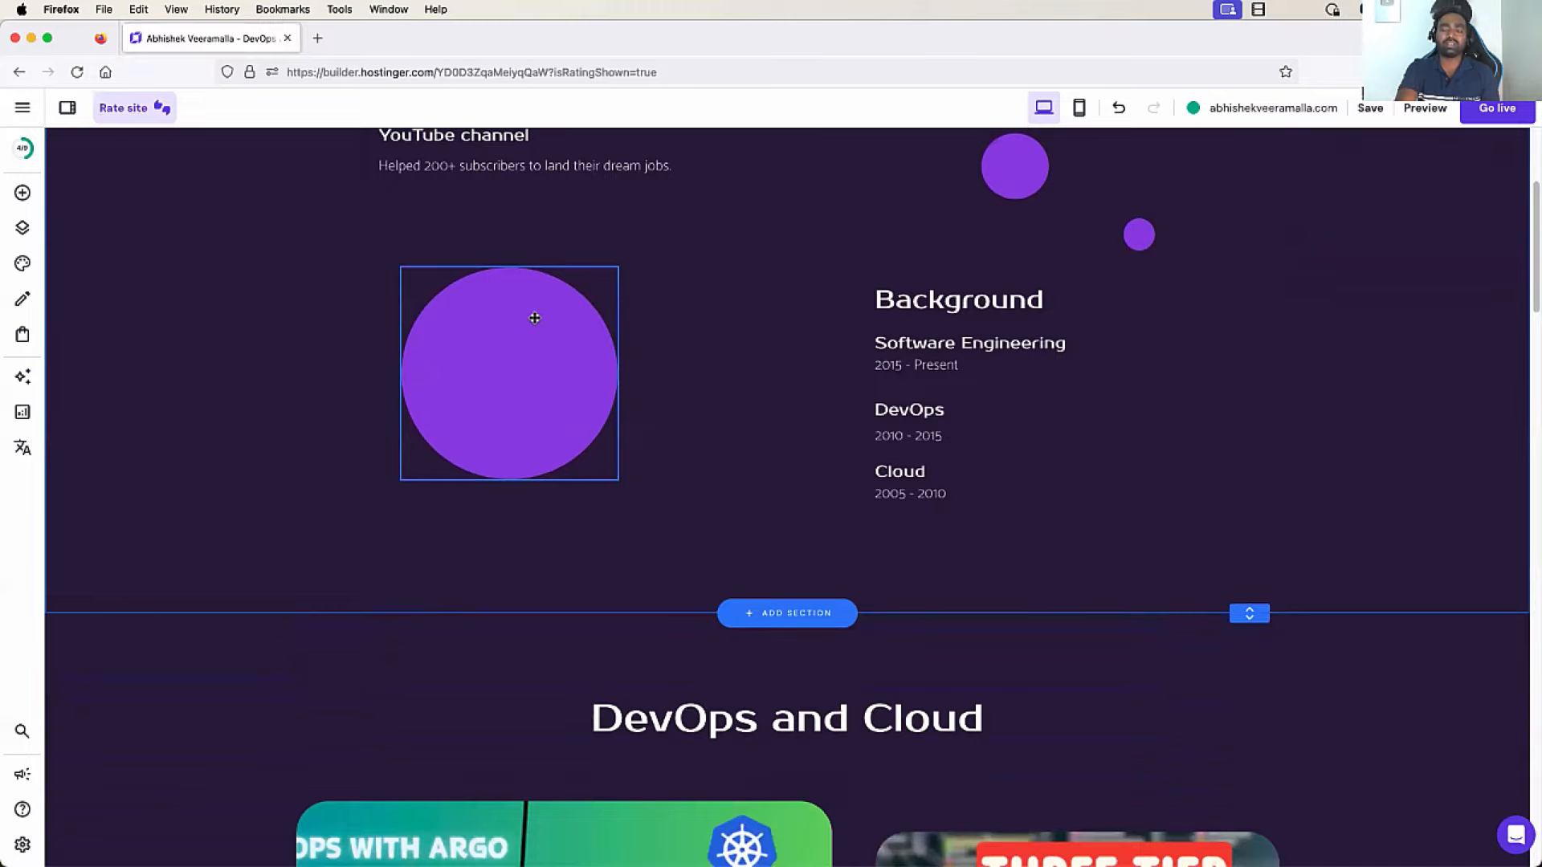
scroll(534, 318, up, 3)
scroll(534, 321, down, 6)
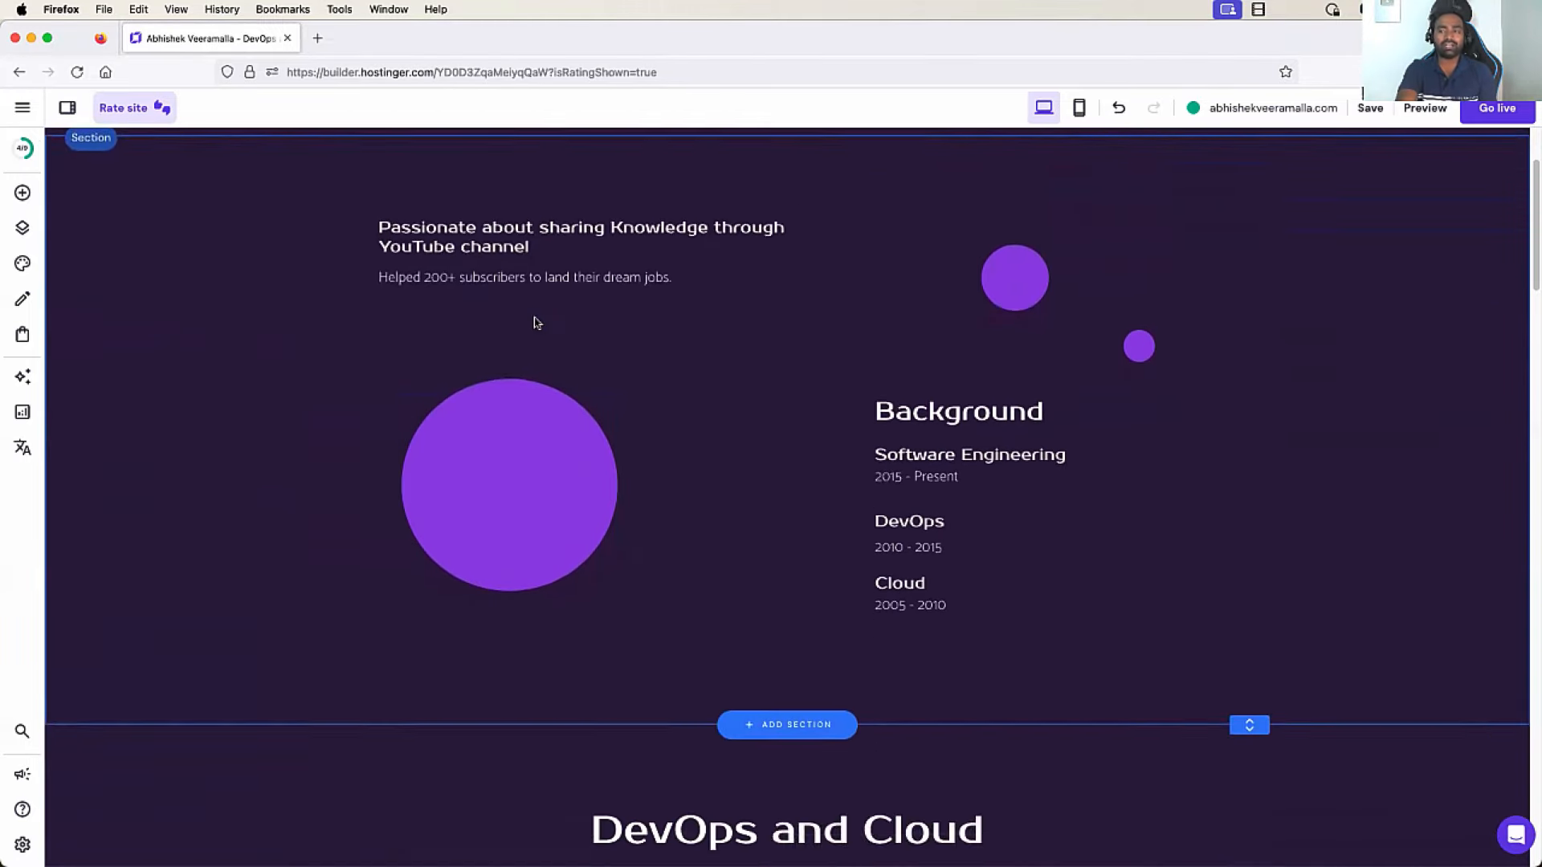
scroll(718, 231, down, 5)
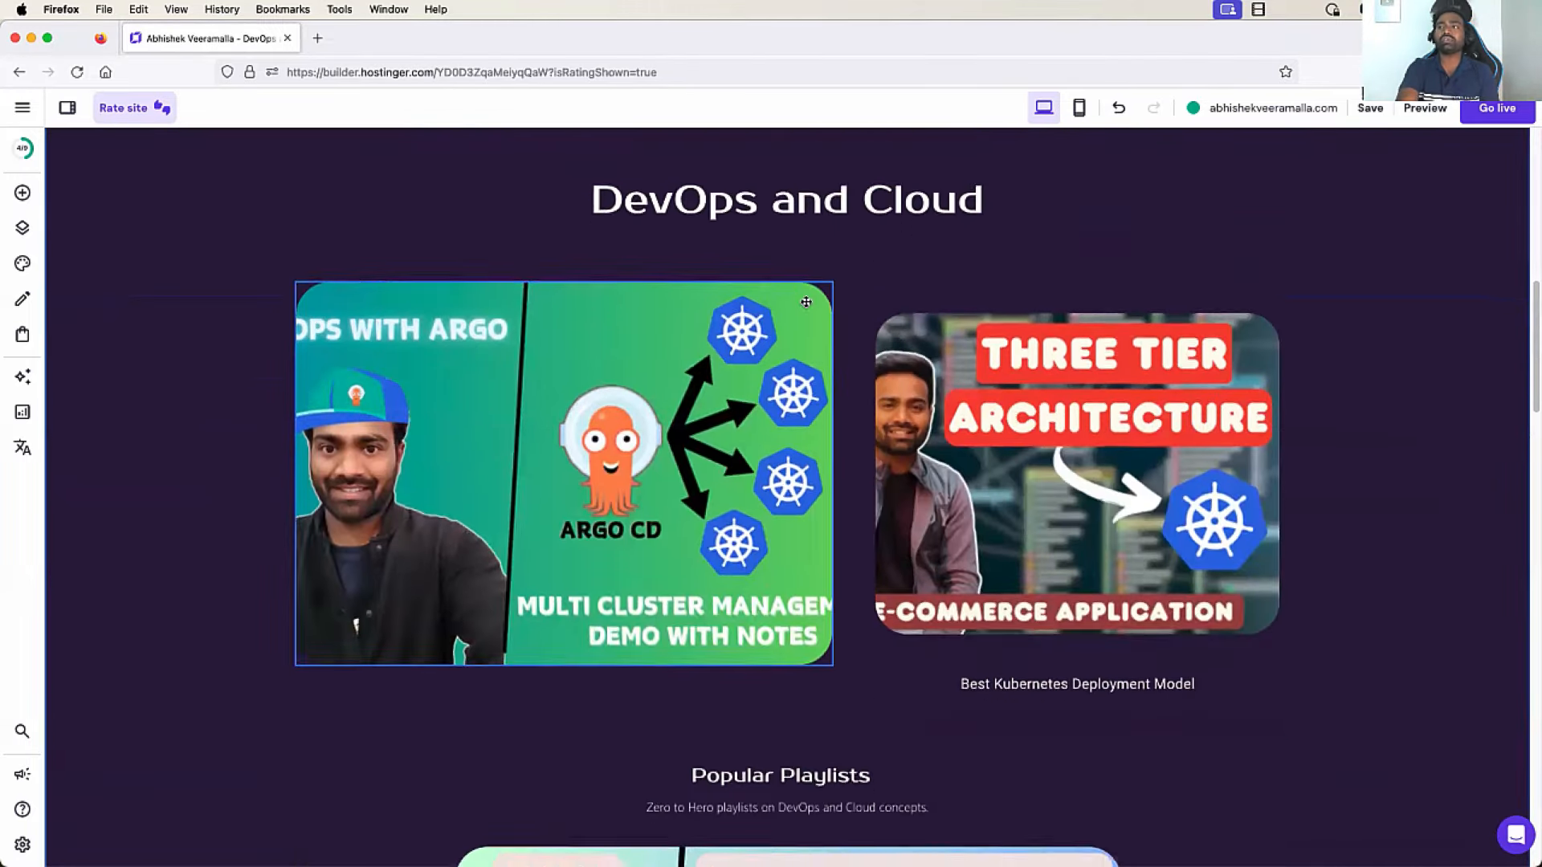
scroll(806, 302, down, 1)
scroll(806, 302, down, 8)
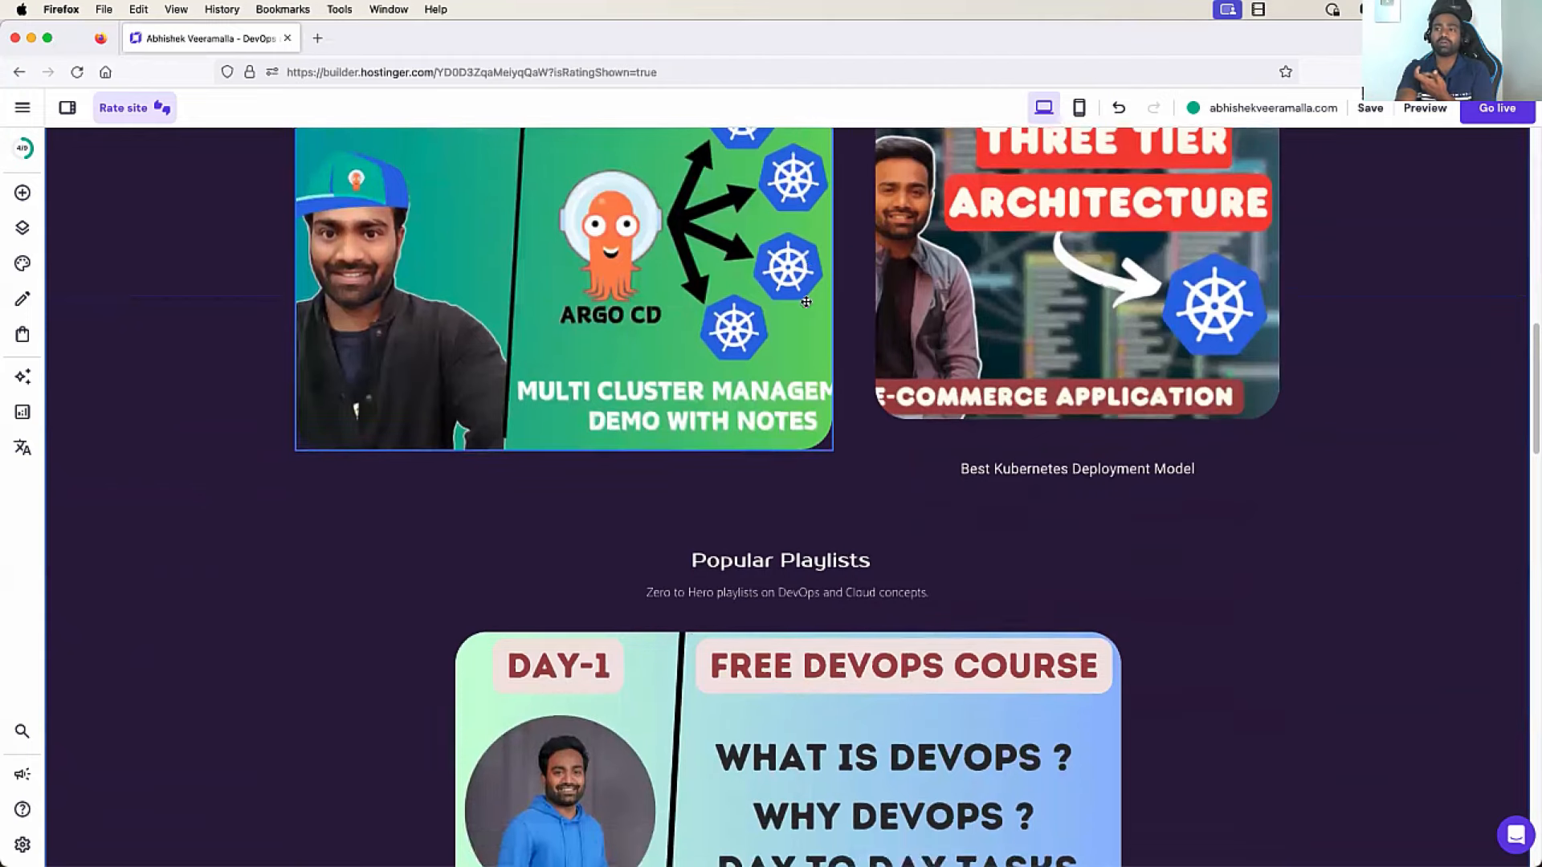
scroll(806, 302, down, 1)
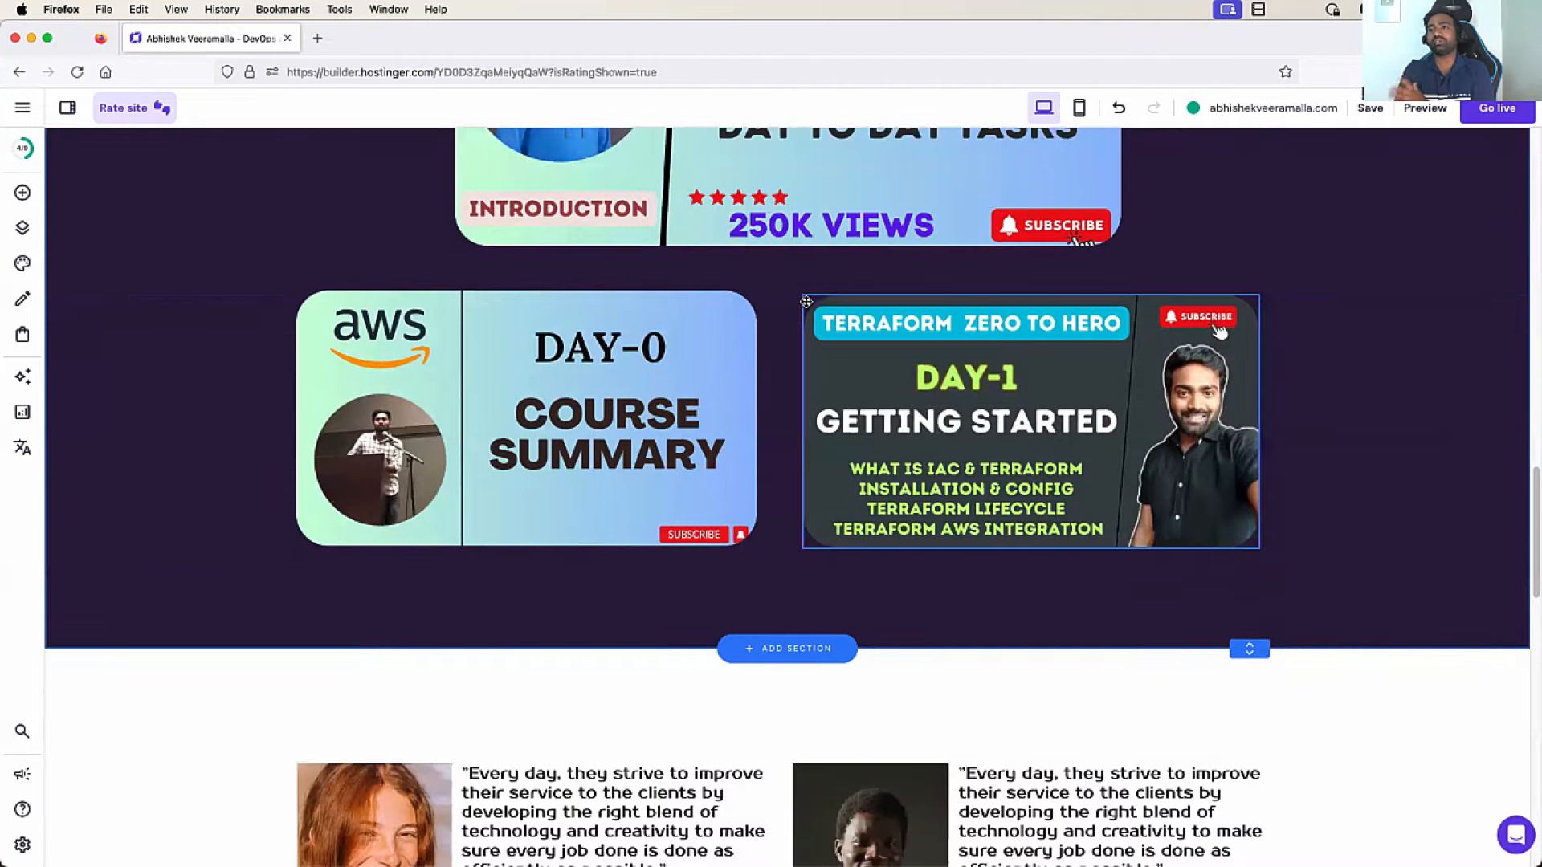
Examine the playlist pictures, the four testimonials and the Contact section with its form on the home page
scroll(1328, 222, up, 6)
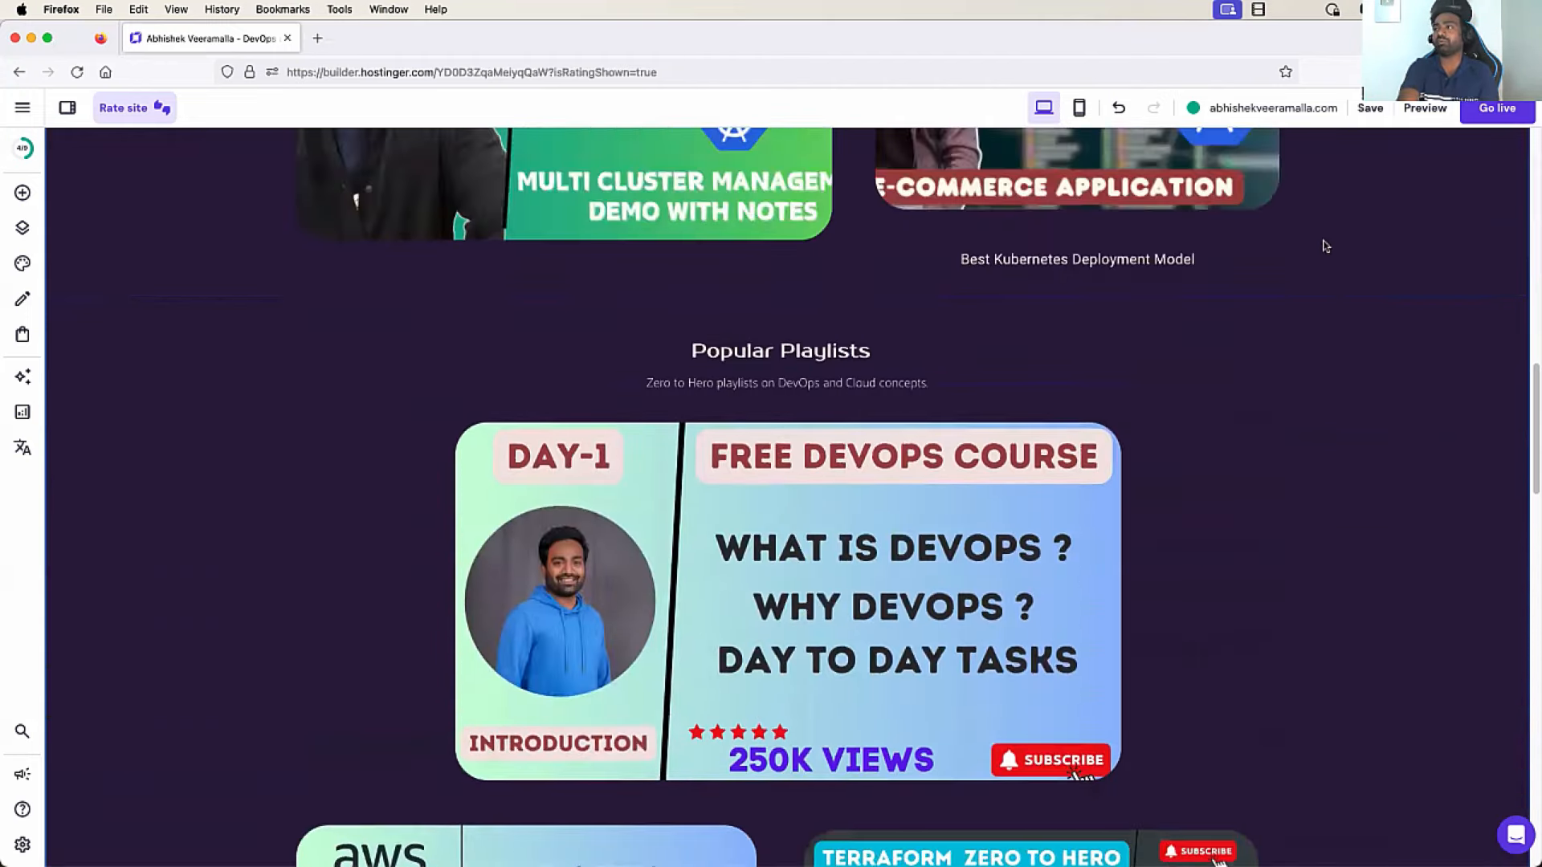
scroll(1315, 495, down, 5)
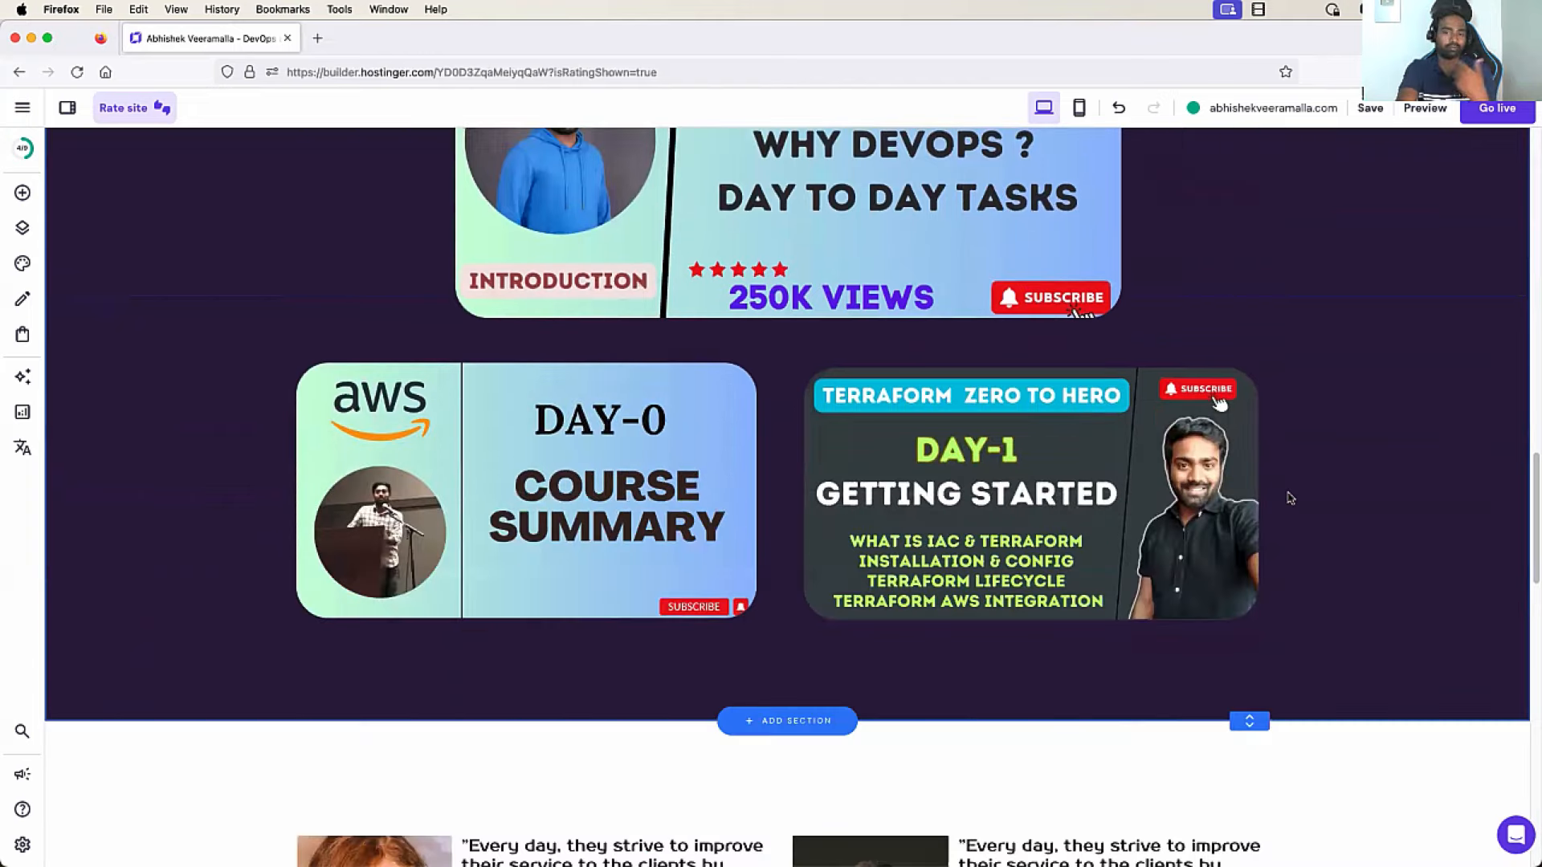
scroll(1289, 498, down, 6)
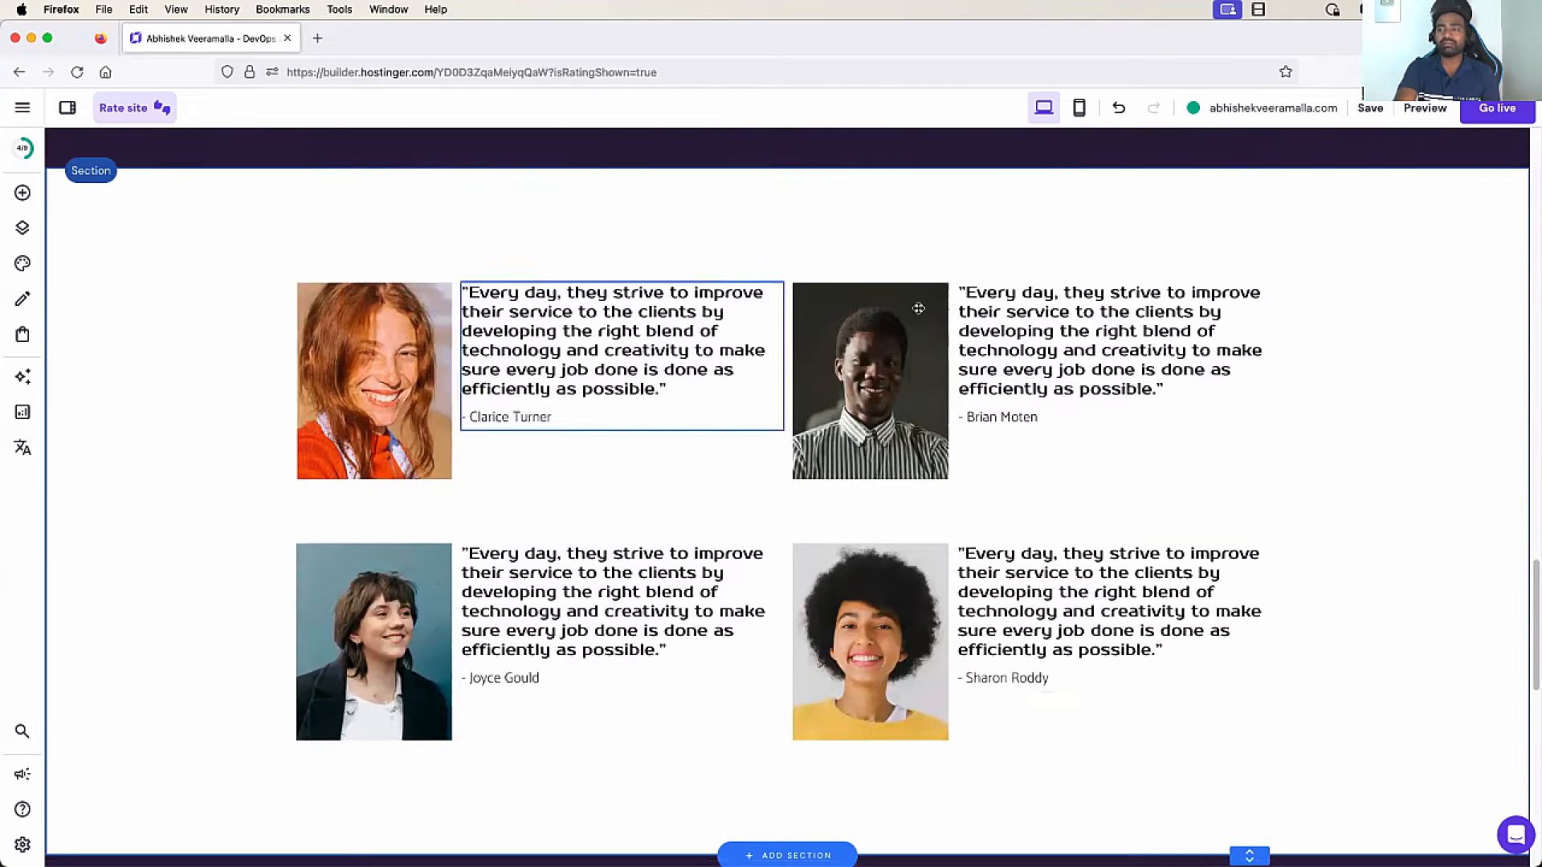
scroll(1020, 687, down, 1)
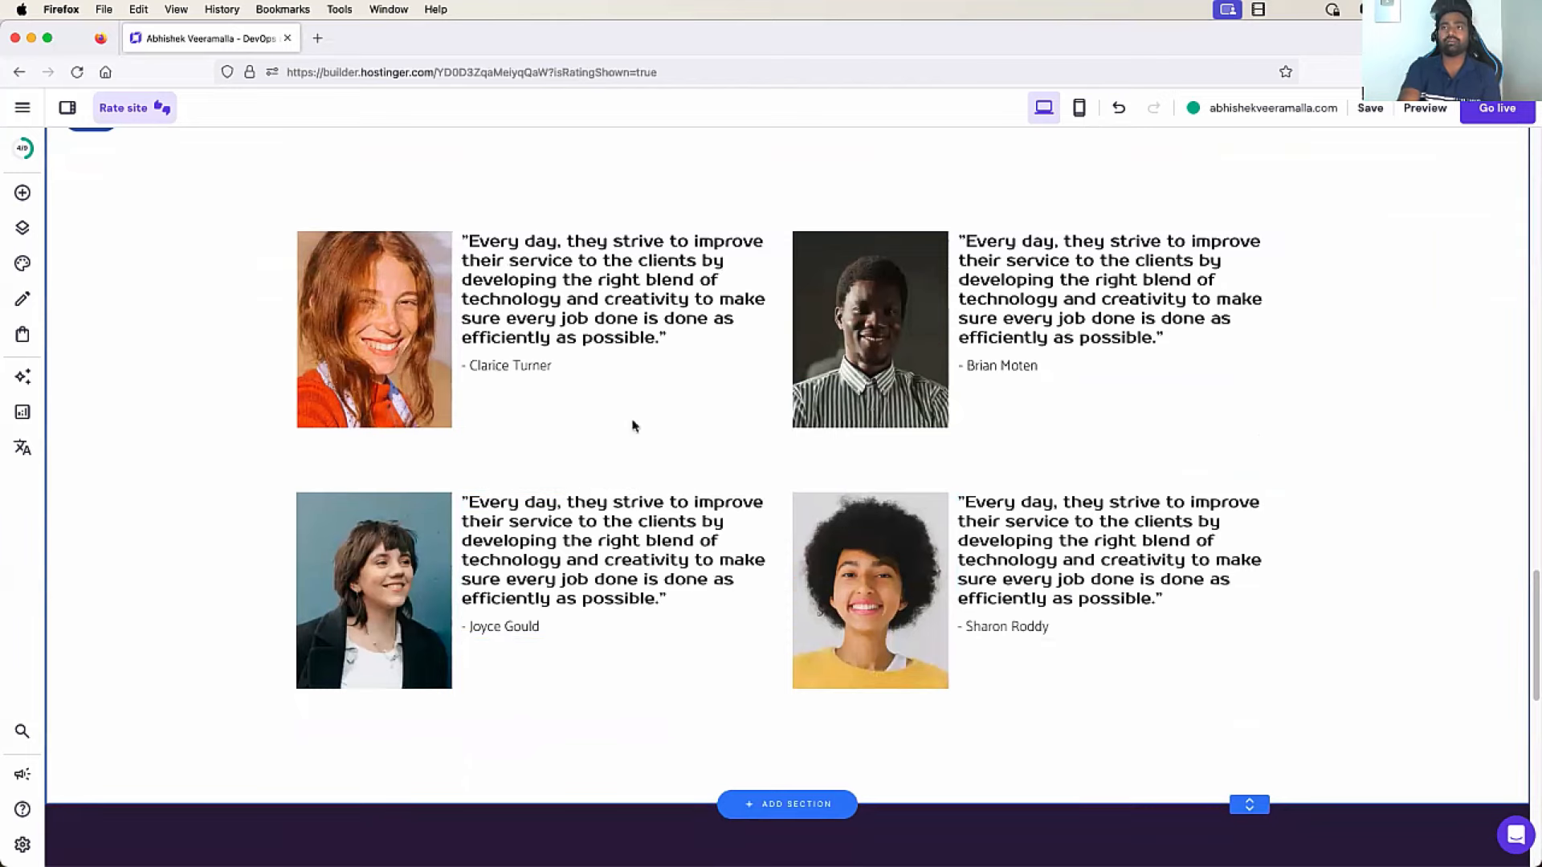
click(618, 321)
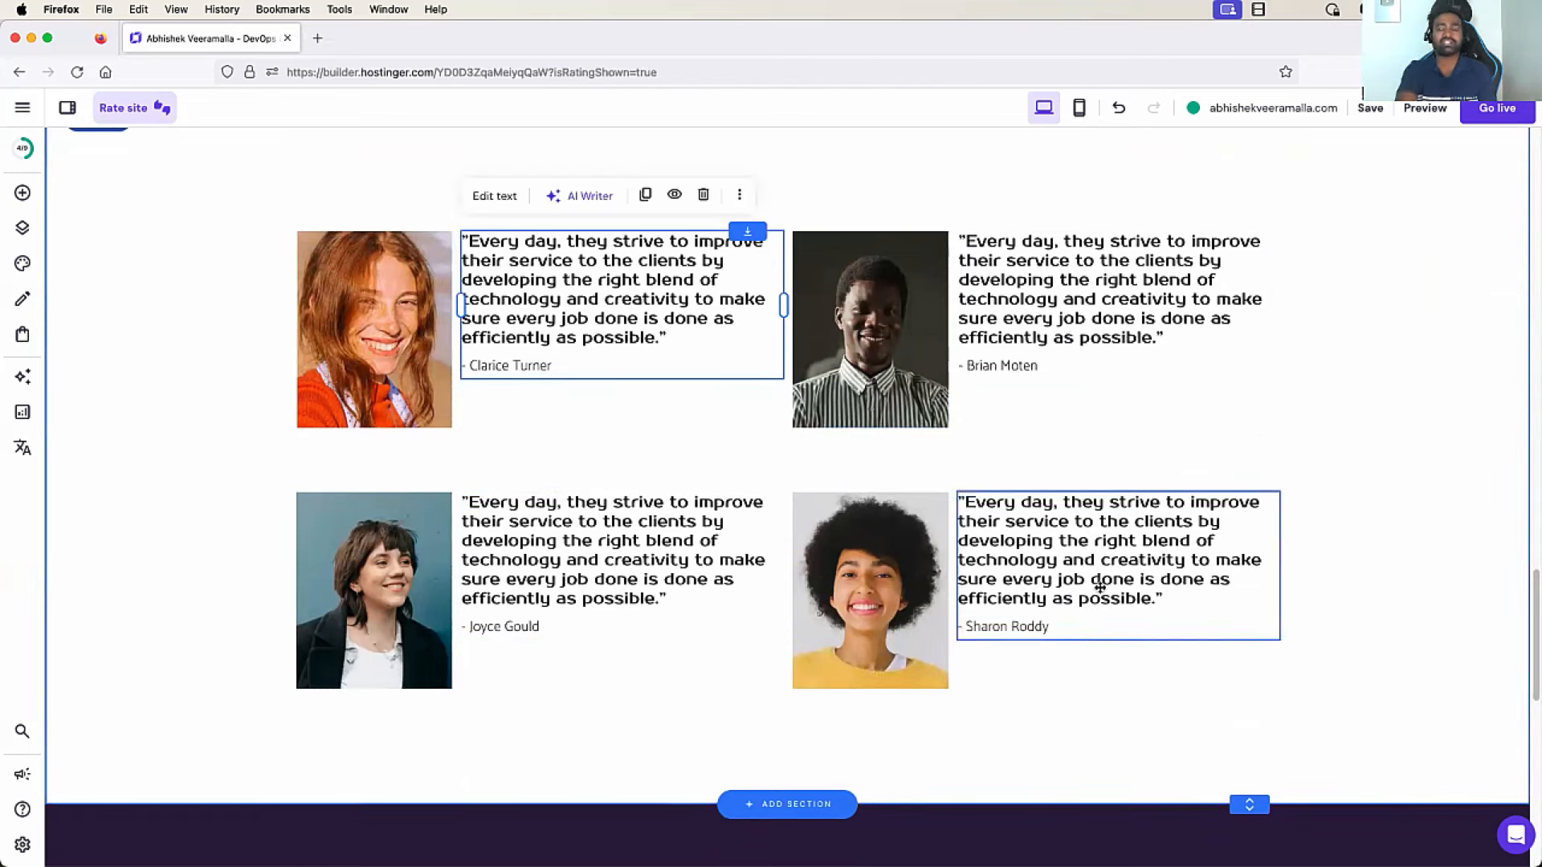
scroll(1100, 587, down, 9)
scroll(848, 353, up, 2)
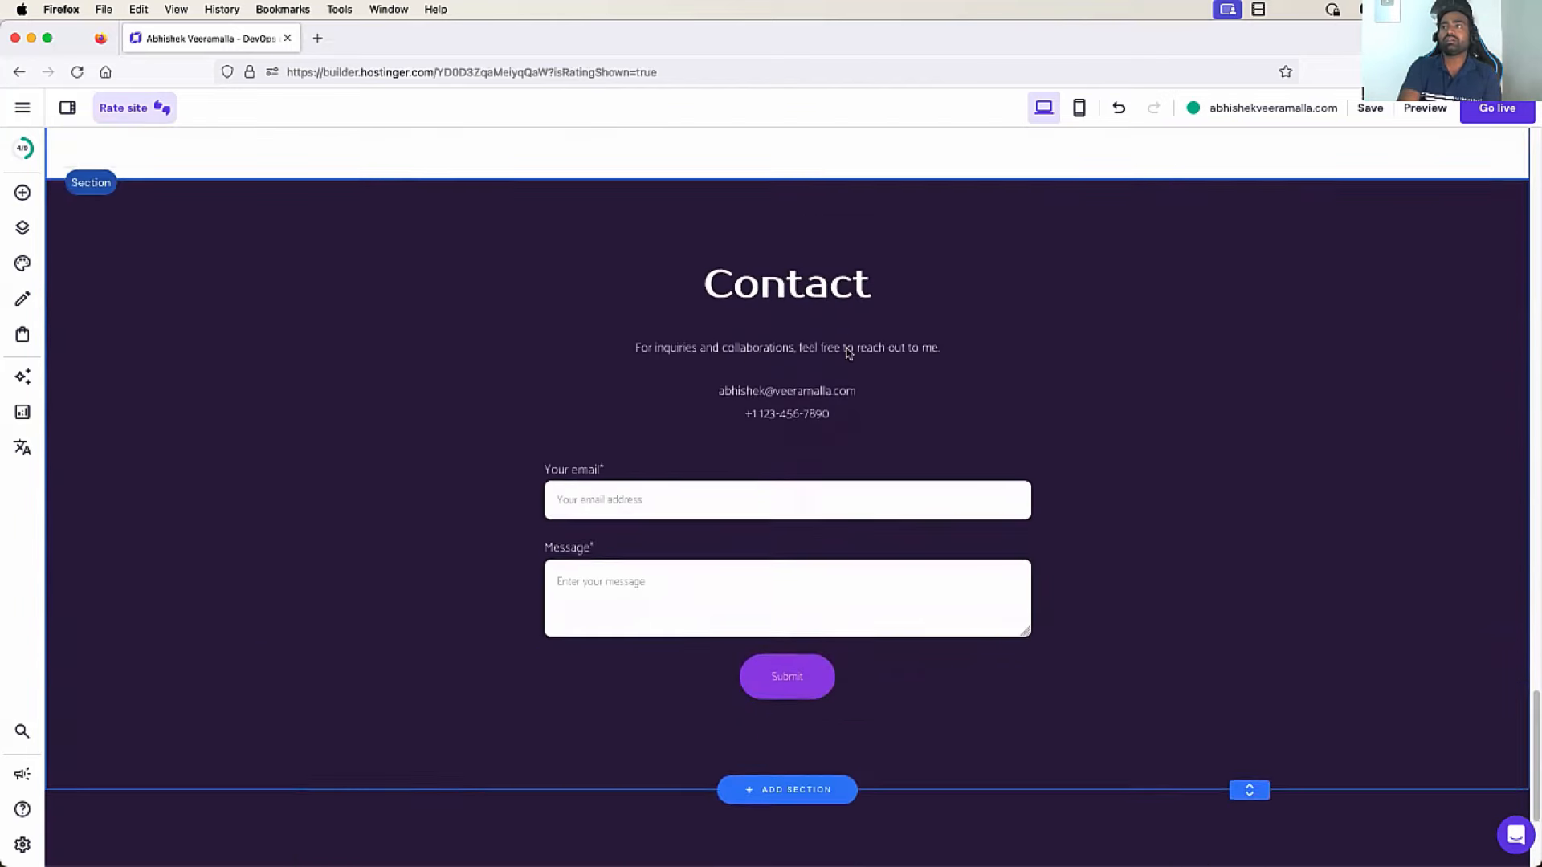
scroll(847, 353, up, 1)
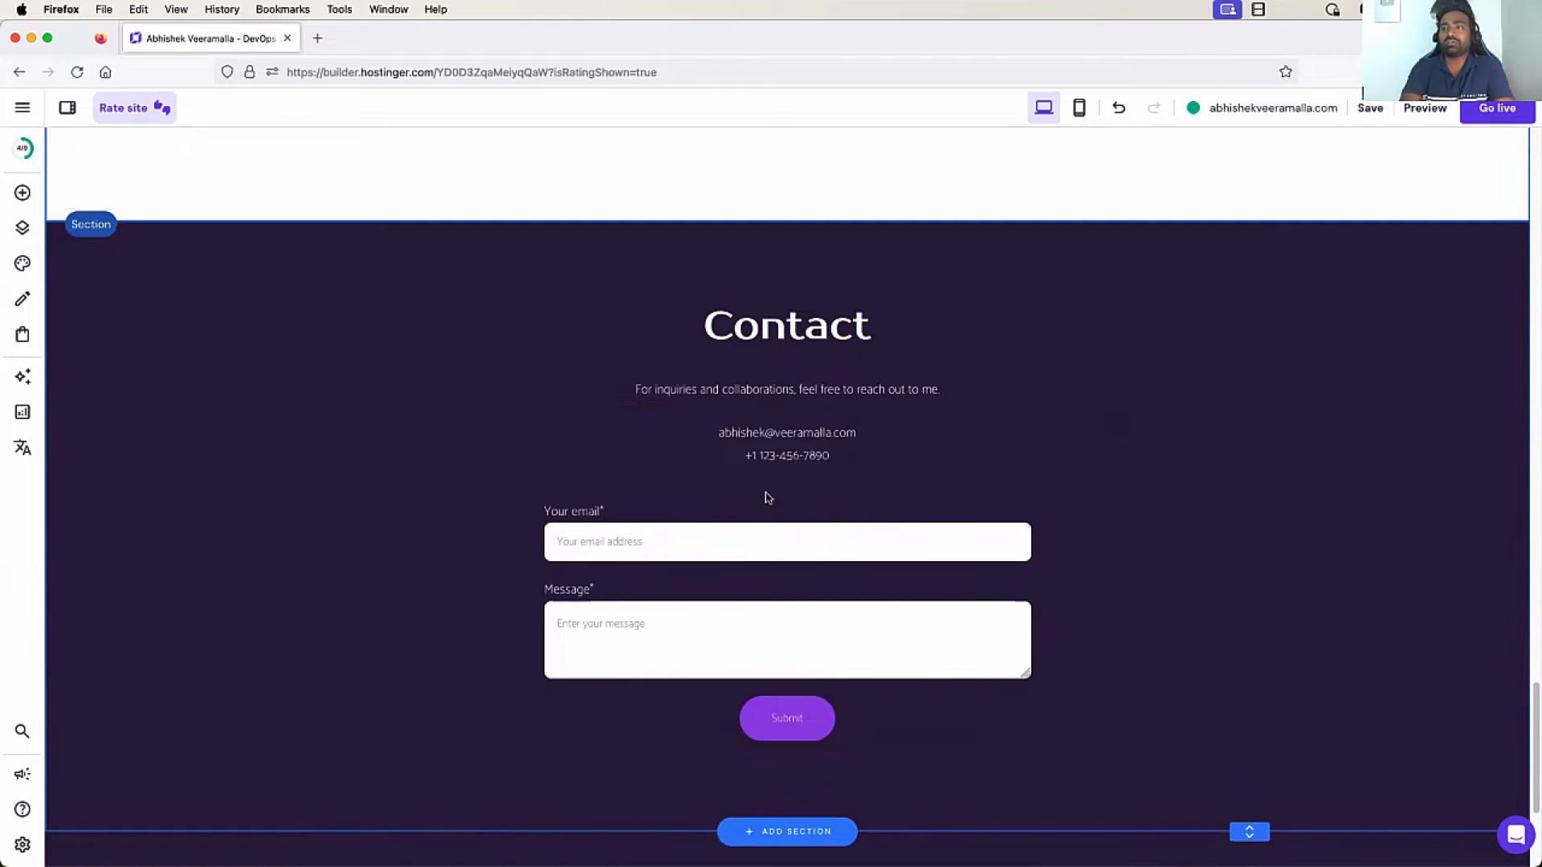
scroll(765, 493, down, 5)
scroll(765, 495, up, 5)
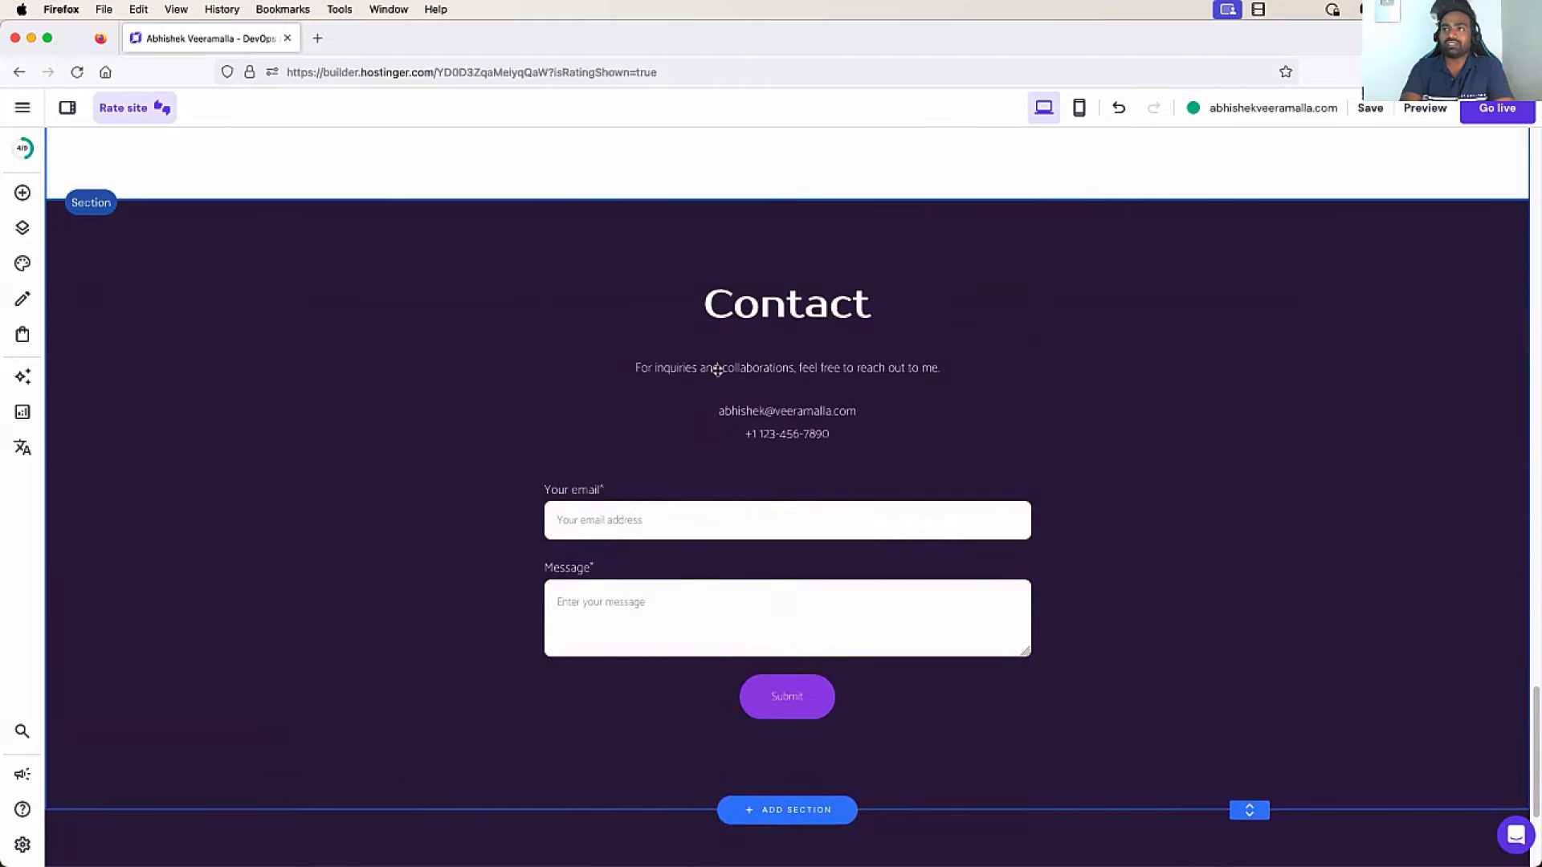
scroll(744, 413, down, 2)
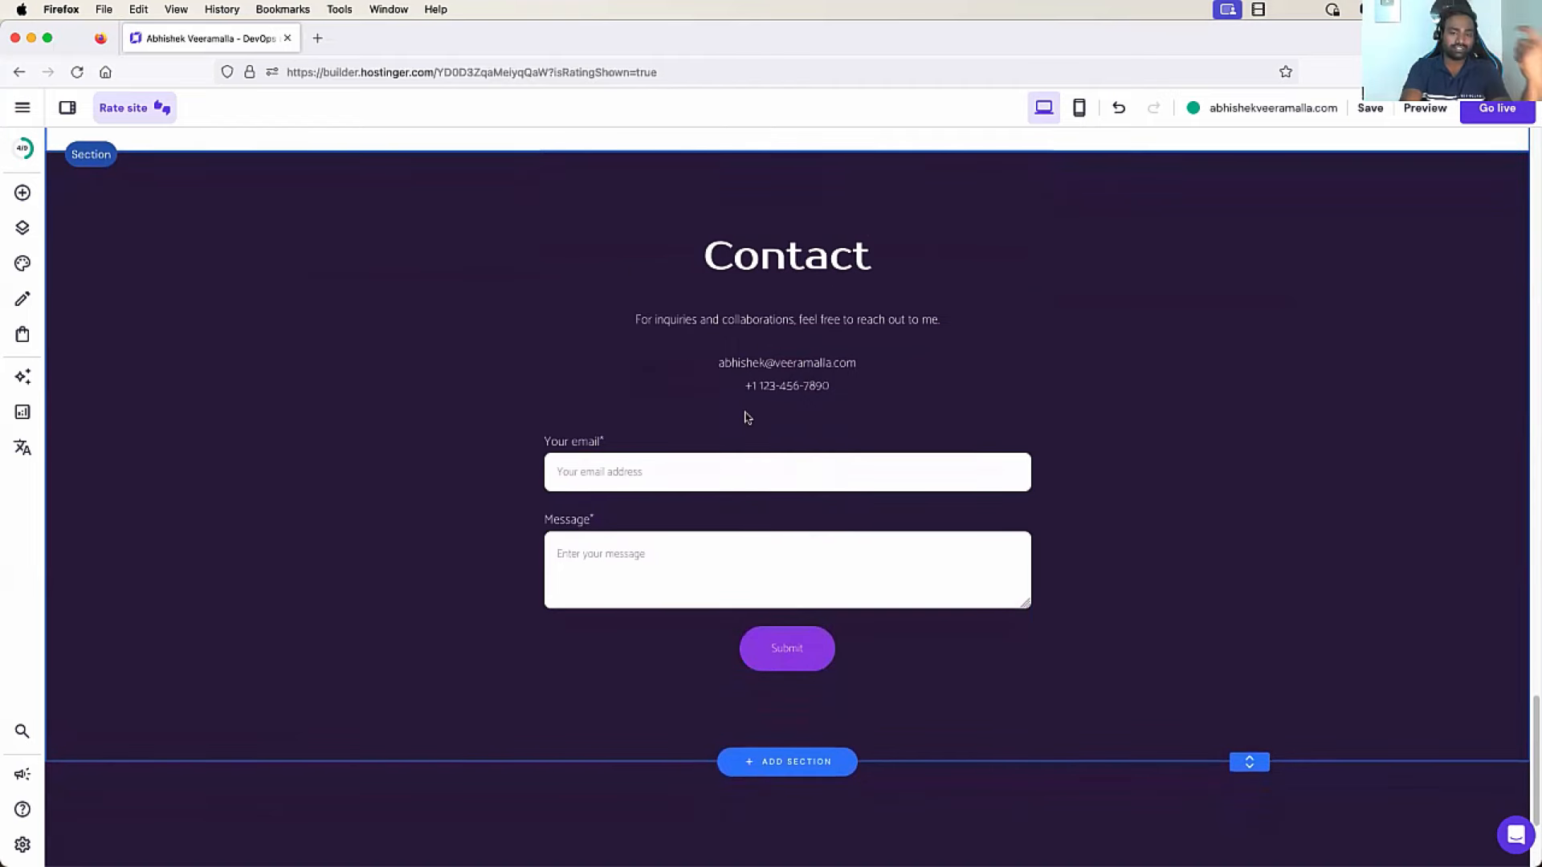
Delete the email and message form from the Contact section
click(686, 479)
click(486, 514)
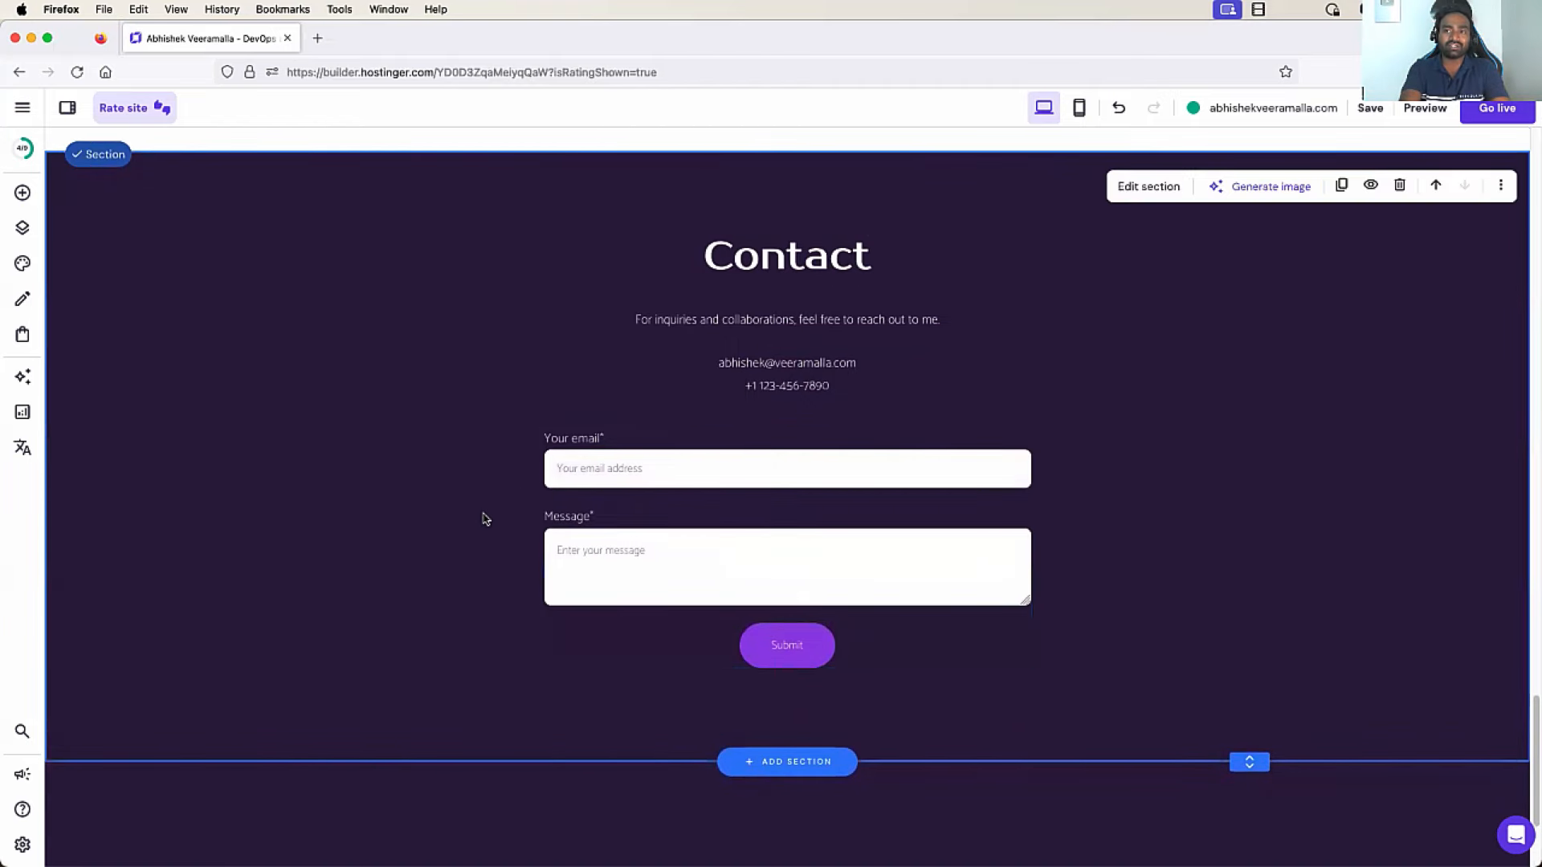
click(859, 517)
key(Delete)
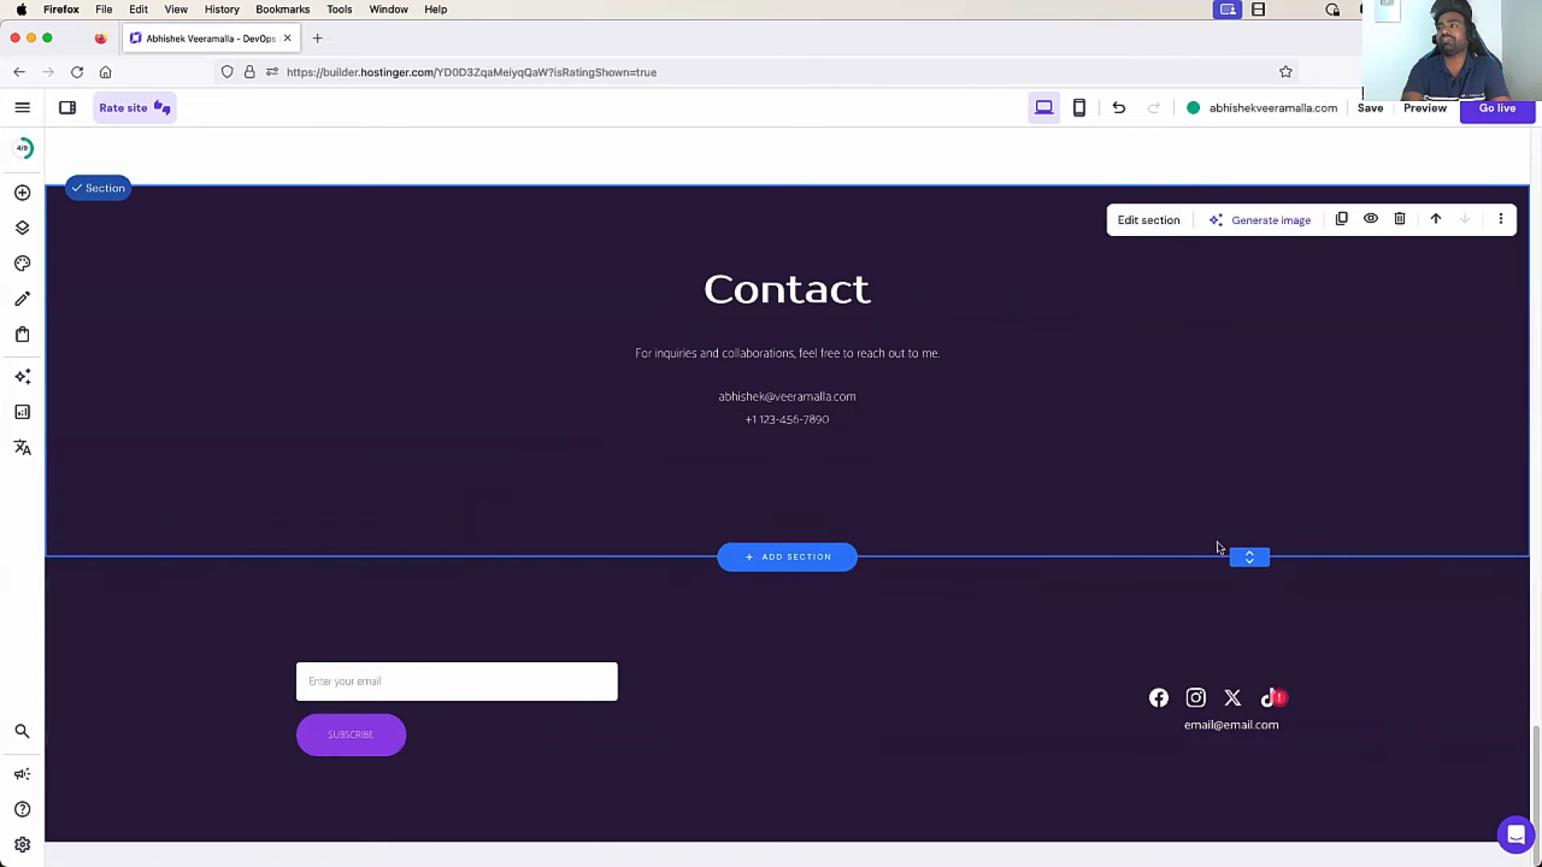
Shorten the Contact section so that it ends just below the phone number line
drag(1247, 552, 1243, 463)
drag(1247, 546, 1245, 606)
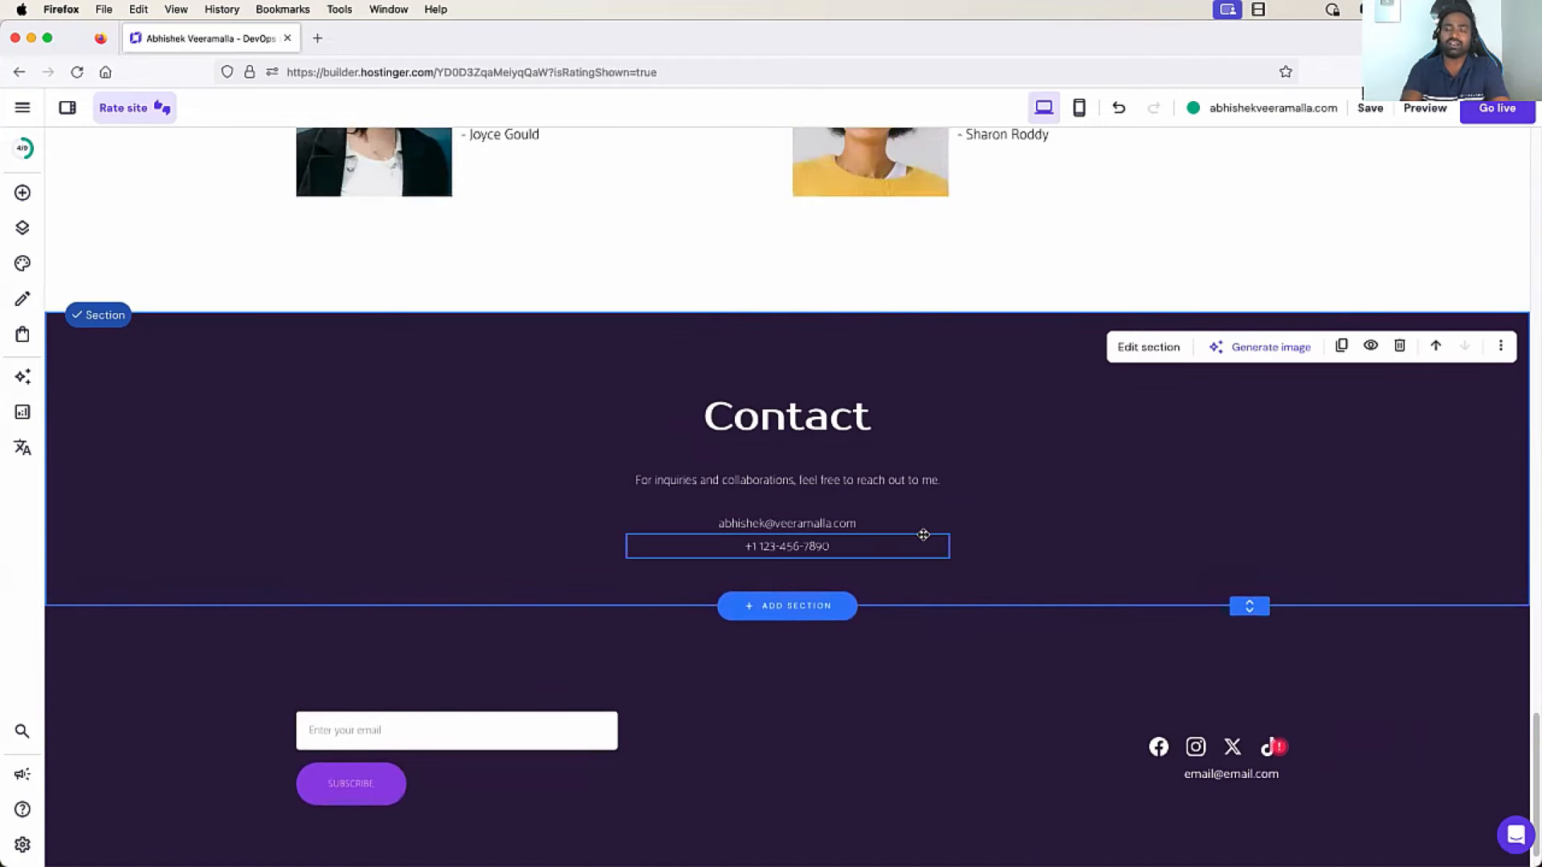
scroll(922, 533, down, 1)
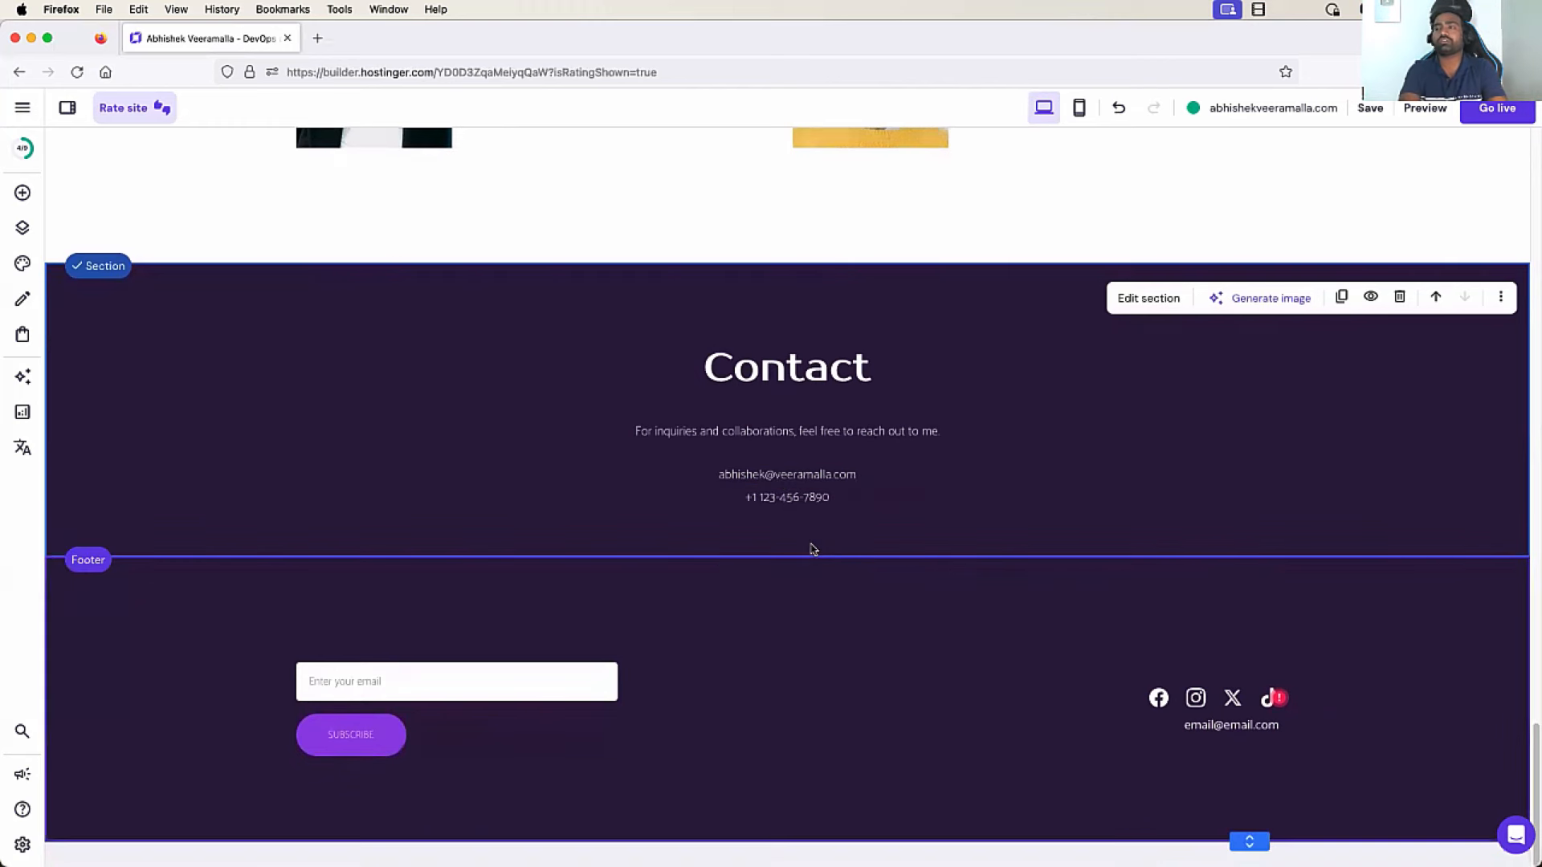
Delete the phone number from the Contact section and nudge the email address line slightly upwards
click(794, 498)
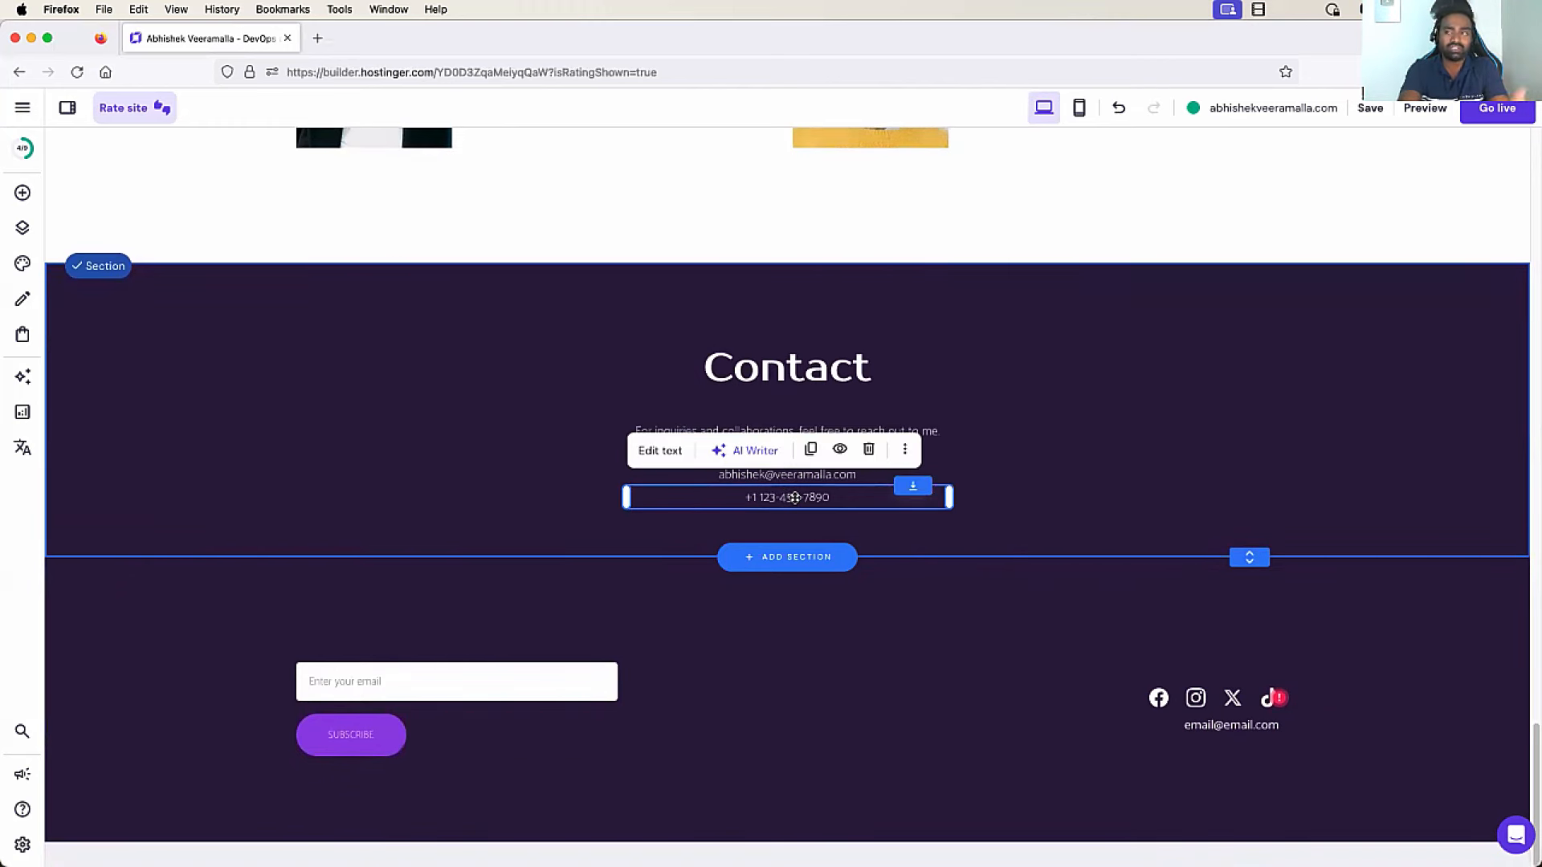
key(Delete)
click(939, 634)
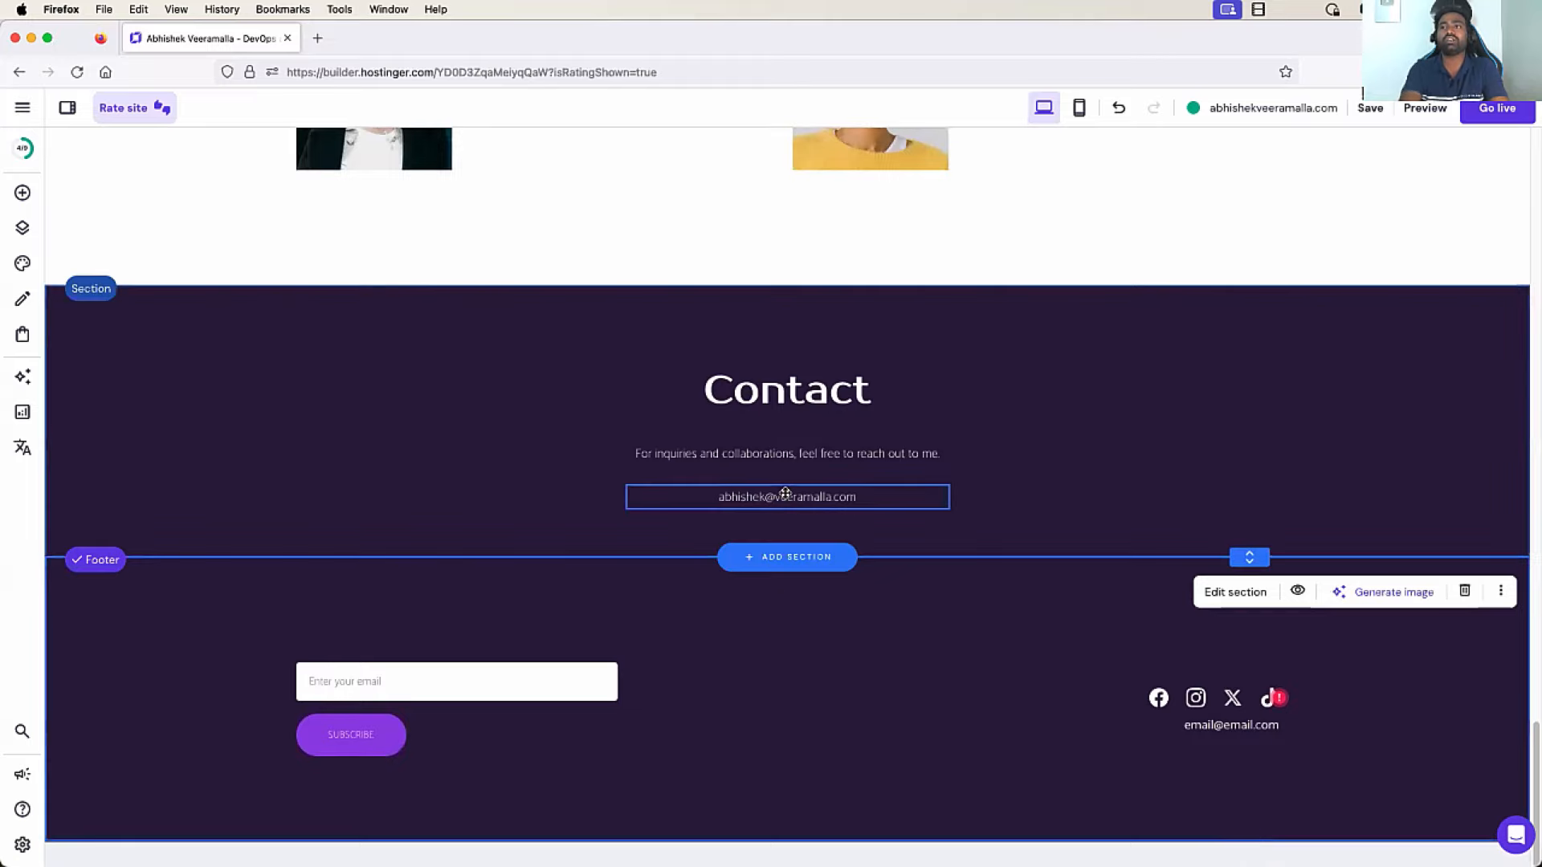
drag(785, 493, 783, 485)
click(988, 633)
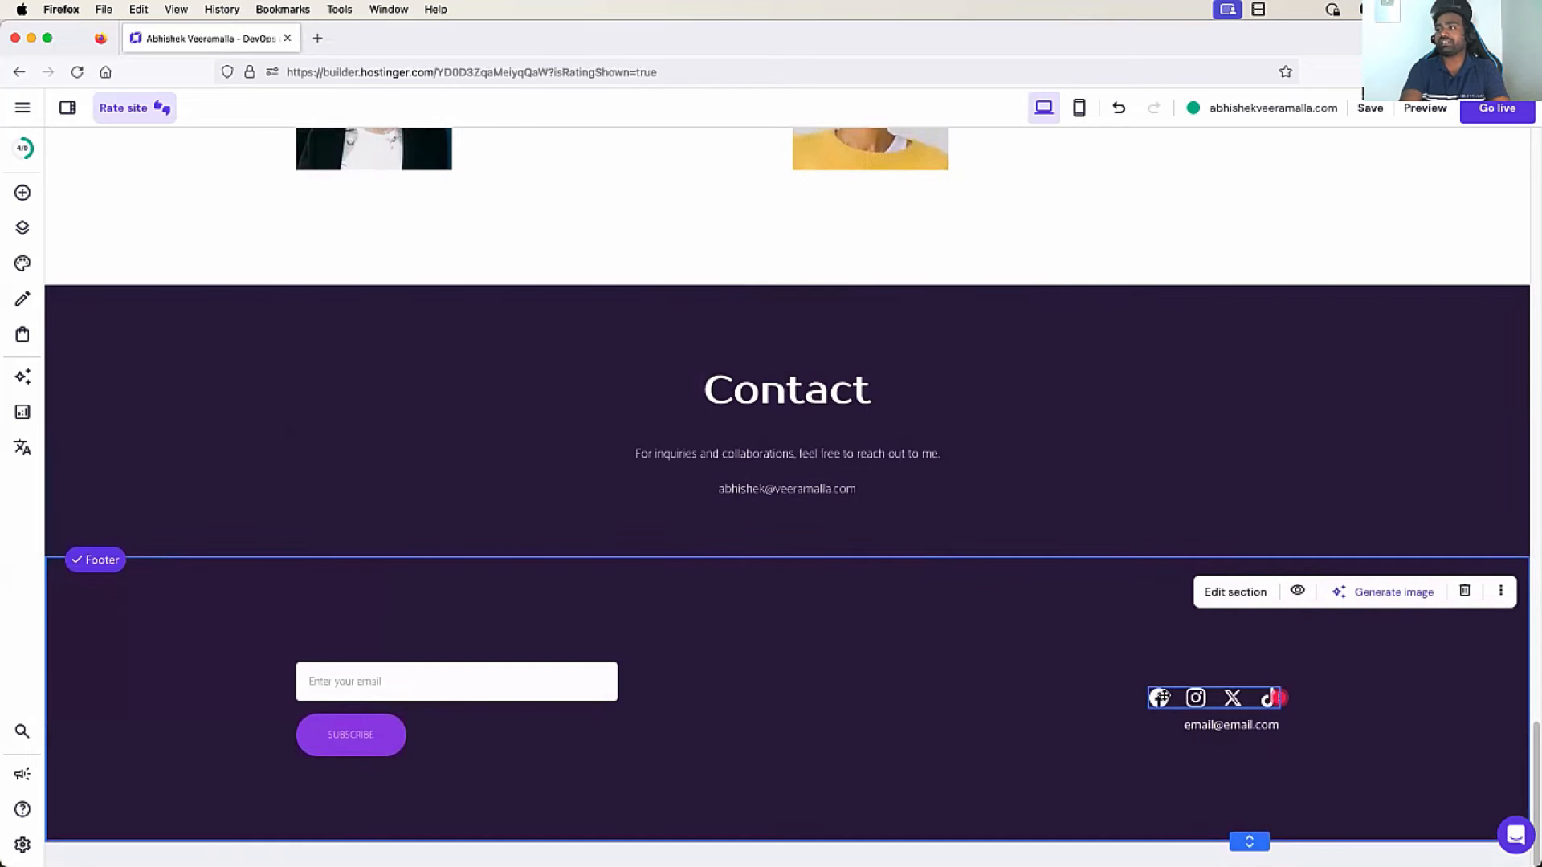
Widen the footer's social icon row towards the subscription form and delete the email text below the icons
click(1202, 698)
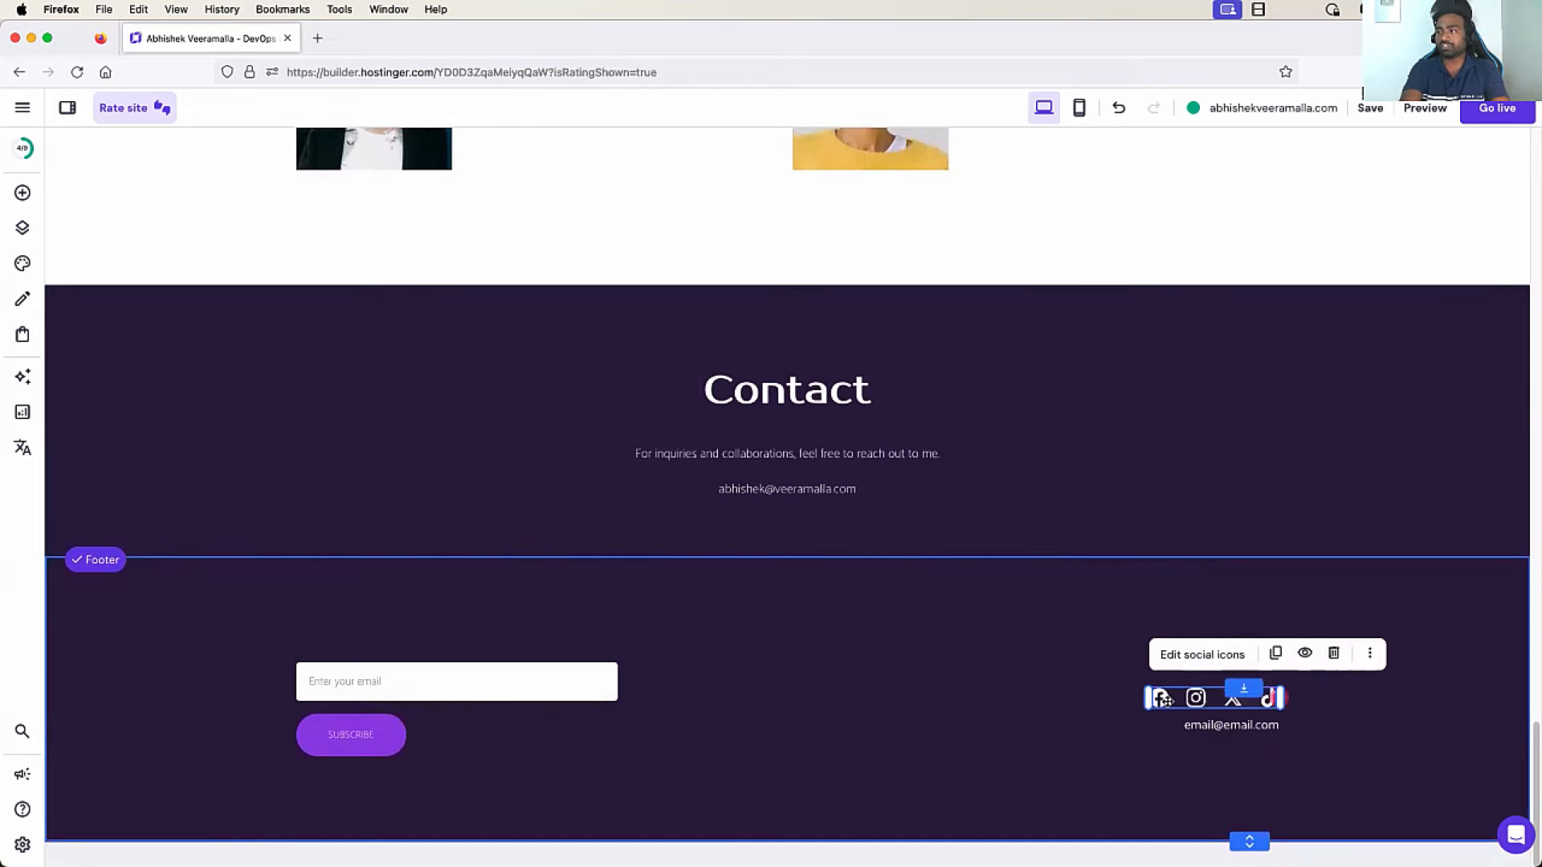
drag(1144, 697, 975, 672)
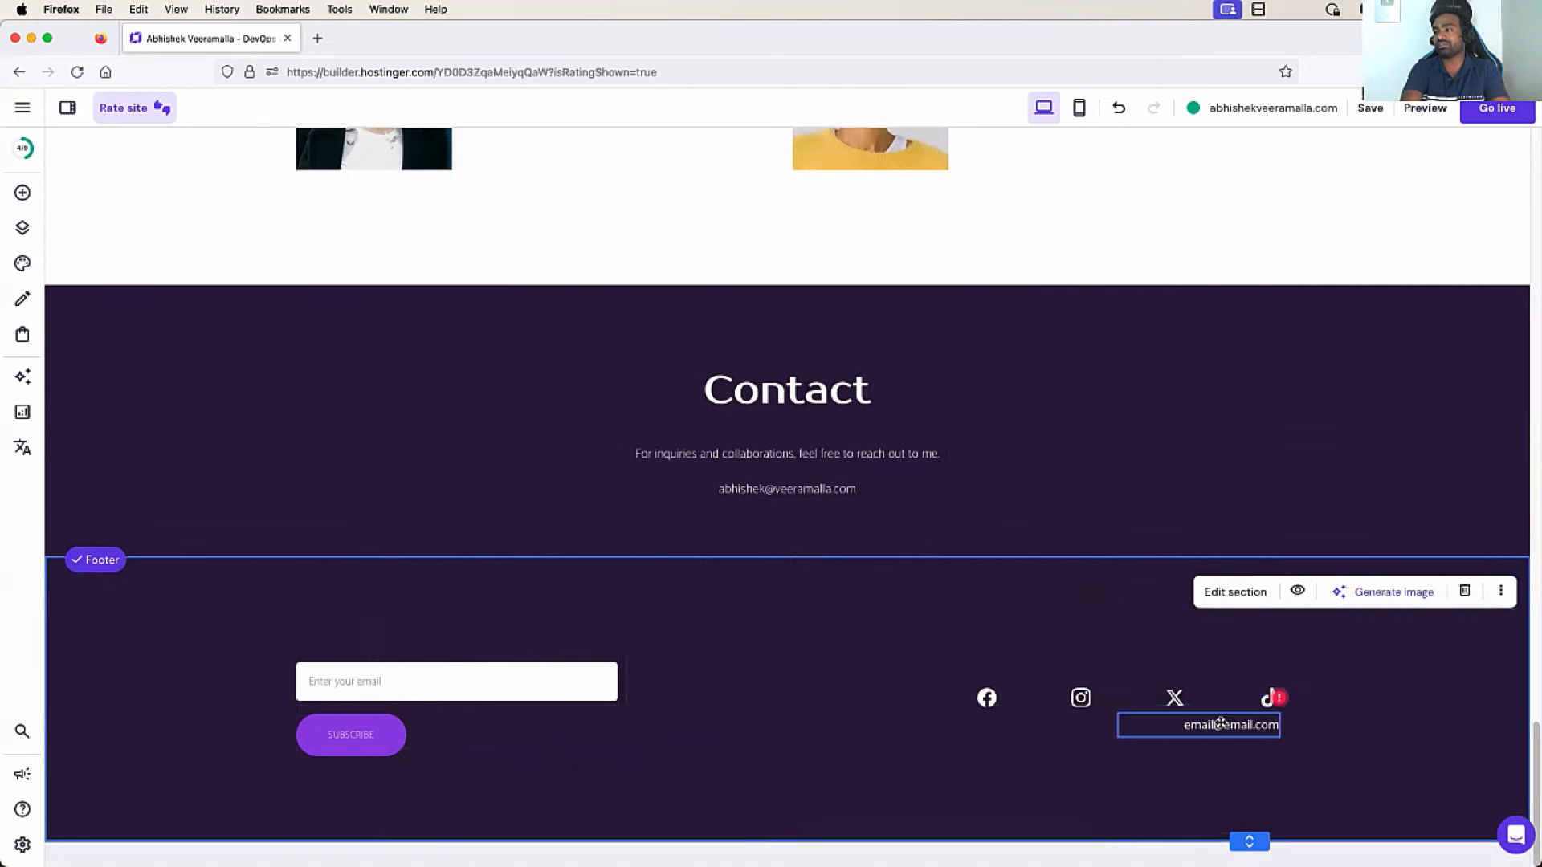
click(1214, 725)
key(Delete)
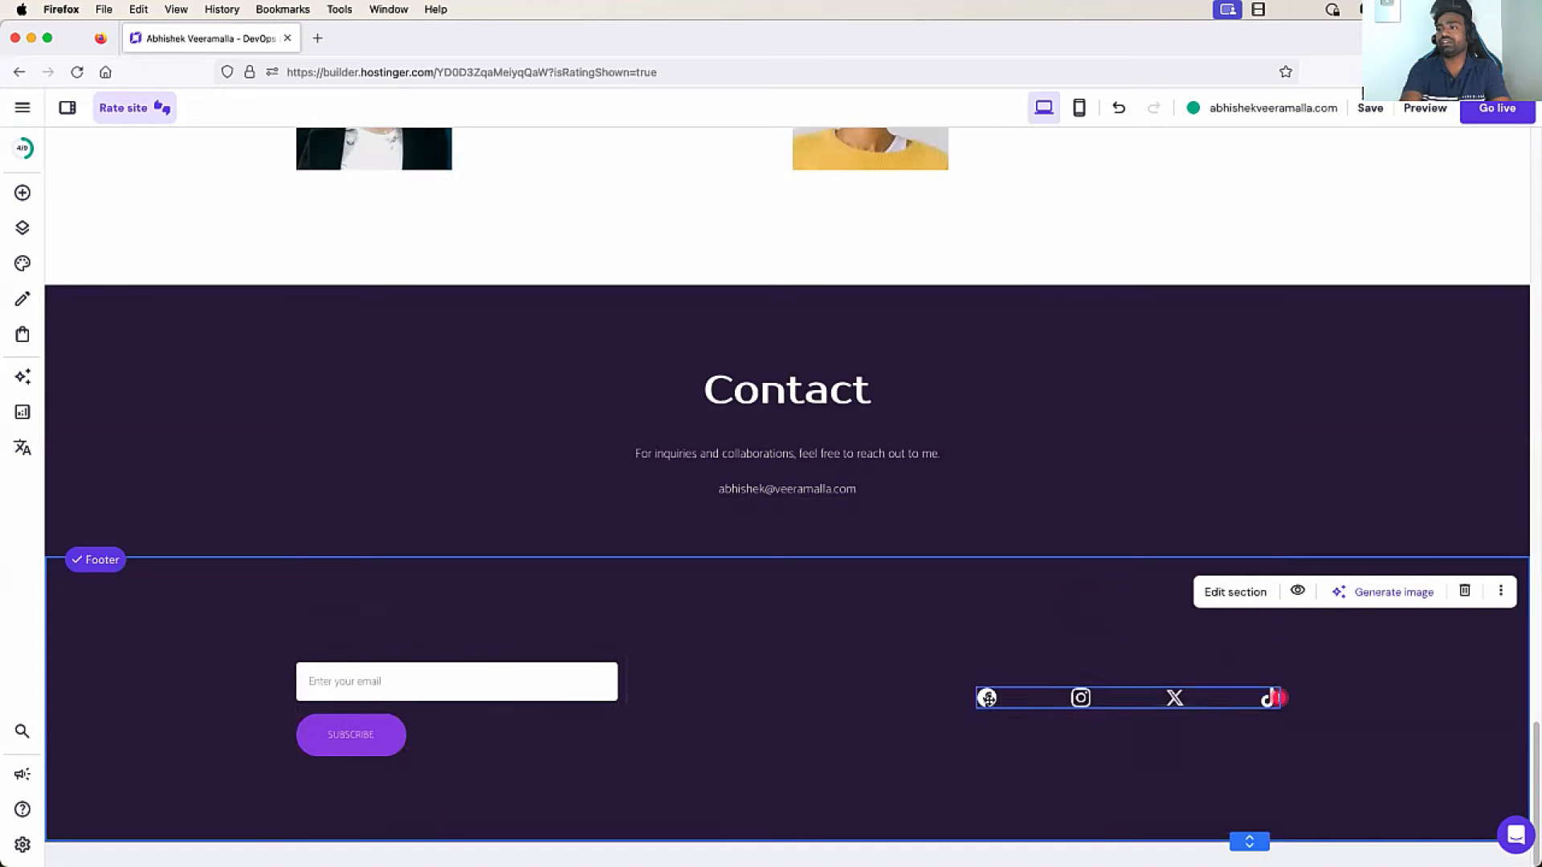
Examine the links assigned to the footer's social icons and inspect the email subscription form
click(996, 707)
click(1031, 655)
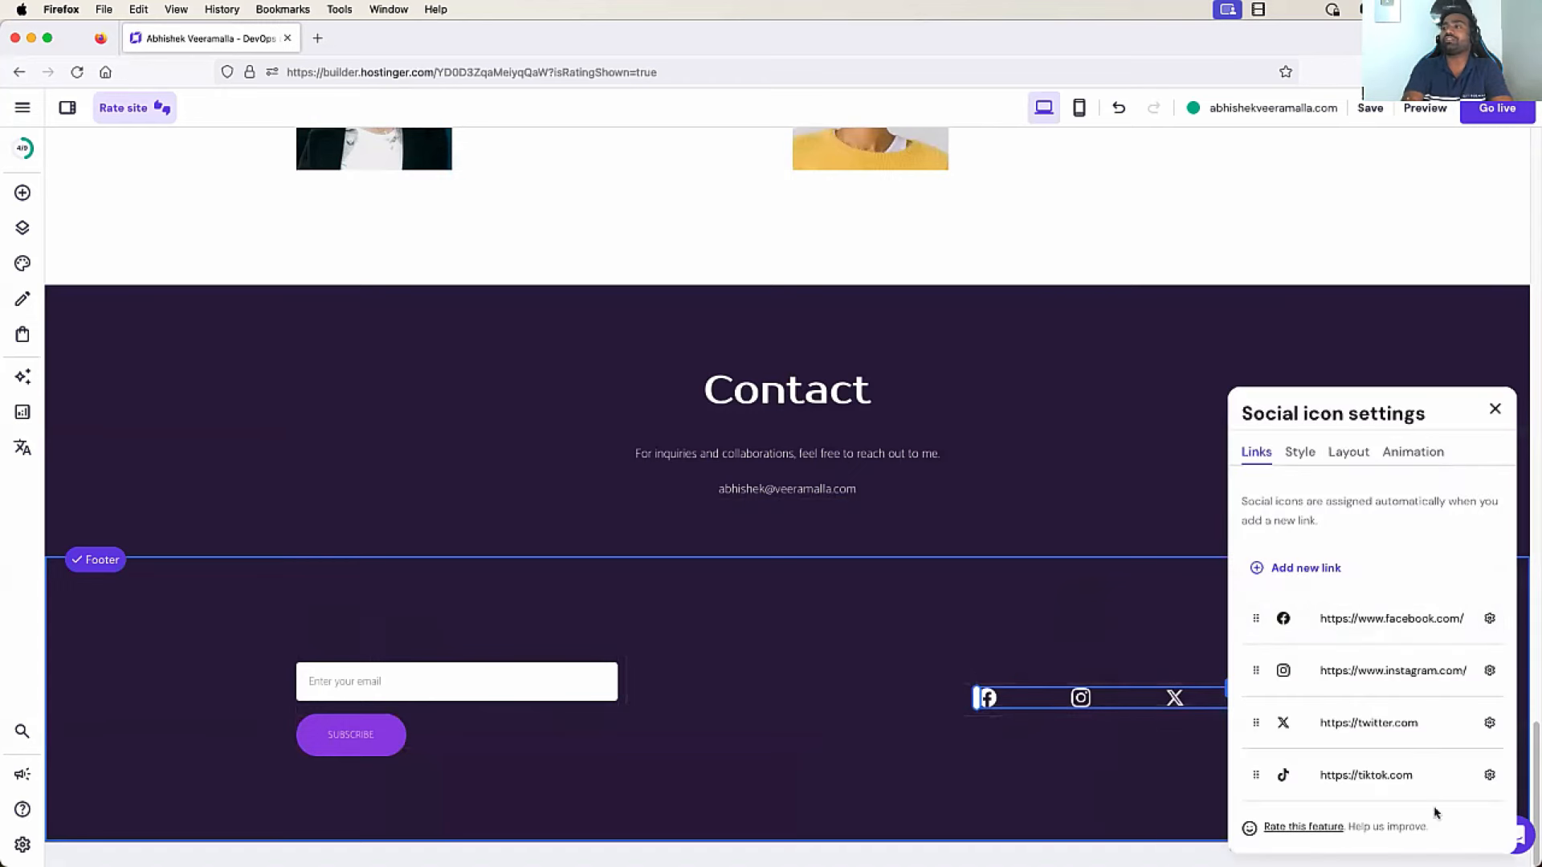
click(1031, 791)
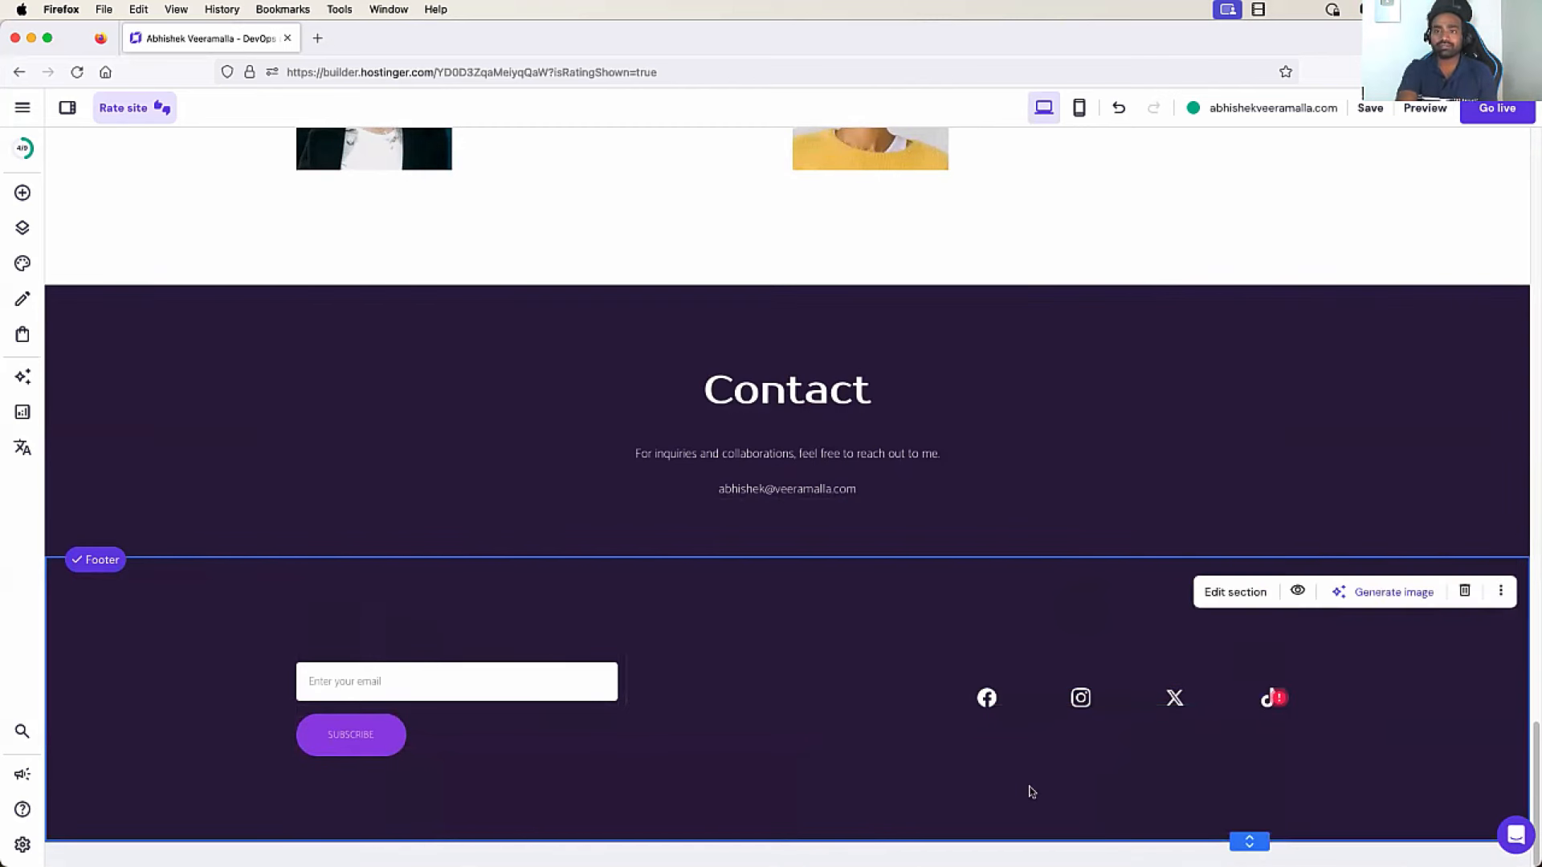
click(555, 678)
click(881, 631)
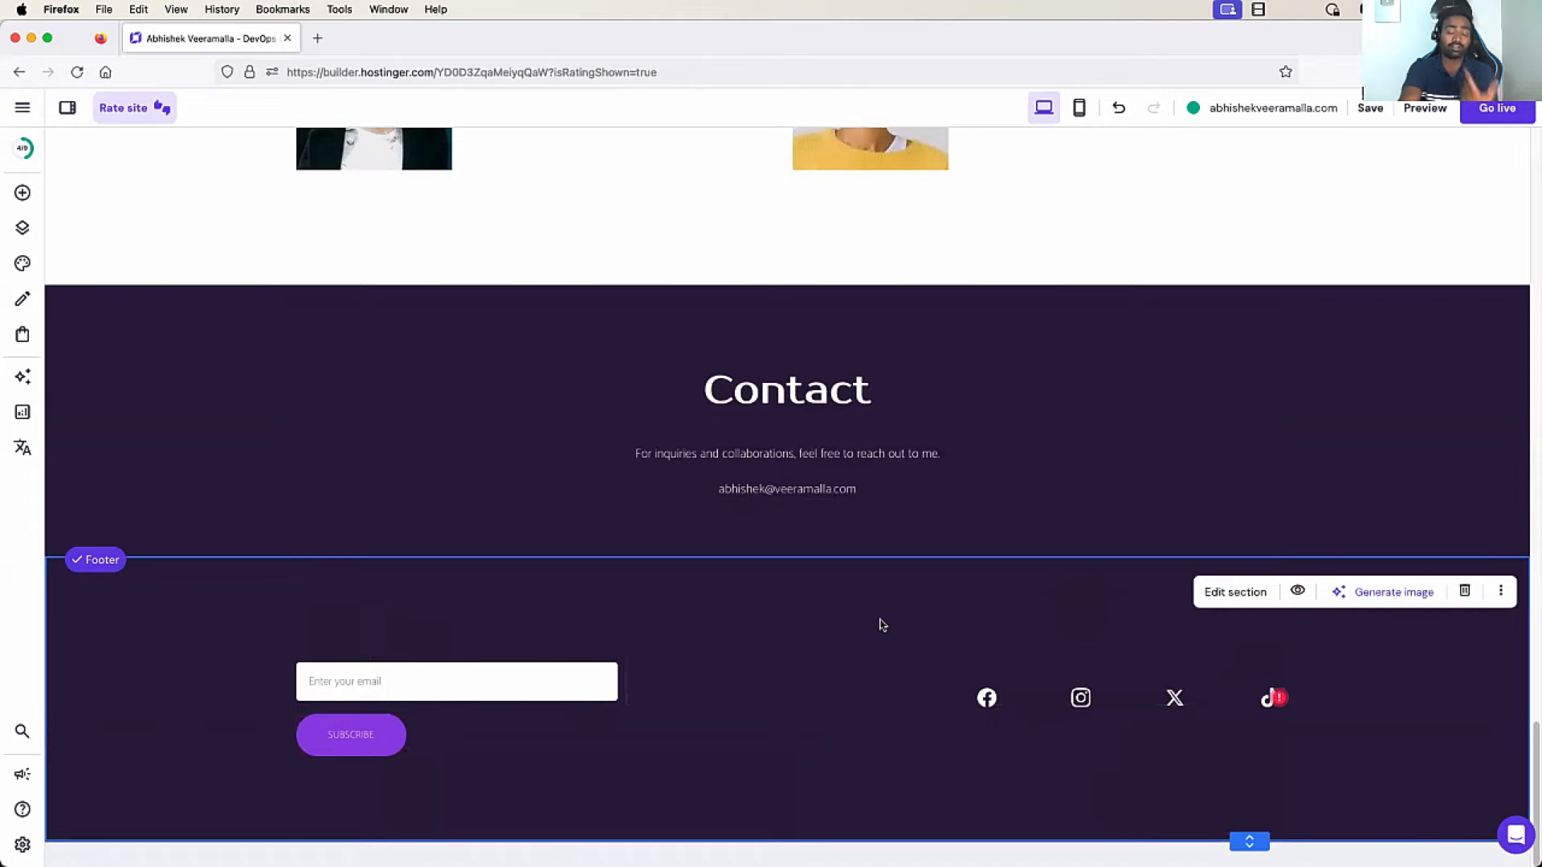
click(454, 689)
click(698, 678)
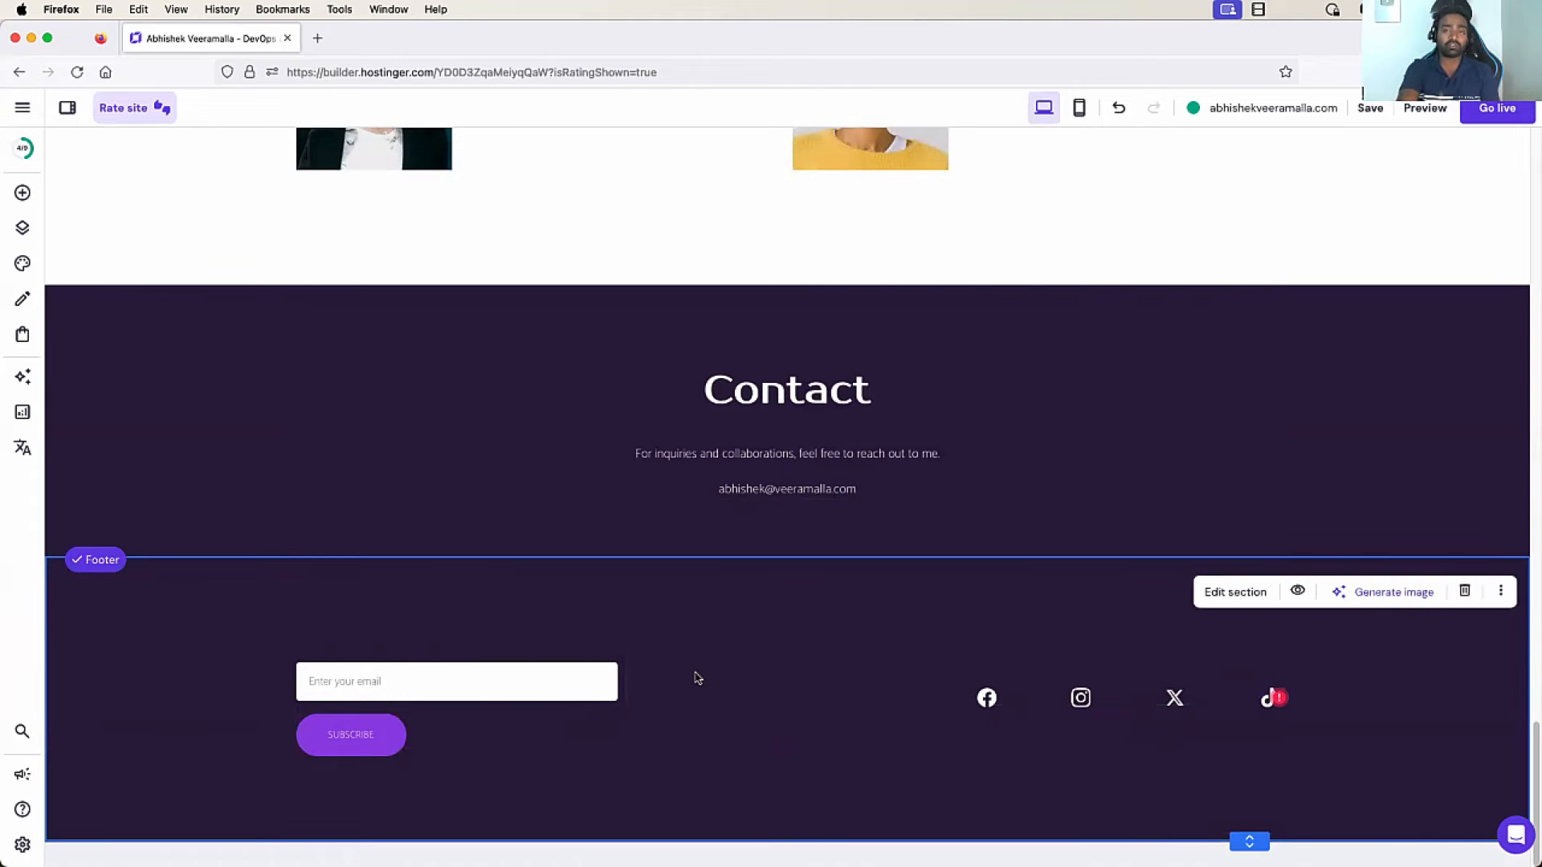
Review the home page from the footer up to the header, look through the Portfolio page and return to Home
scroll(518, 372, up, 2)
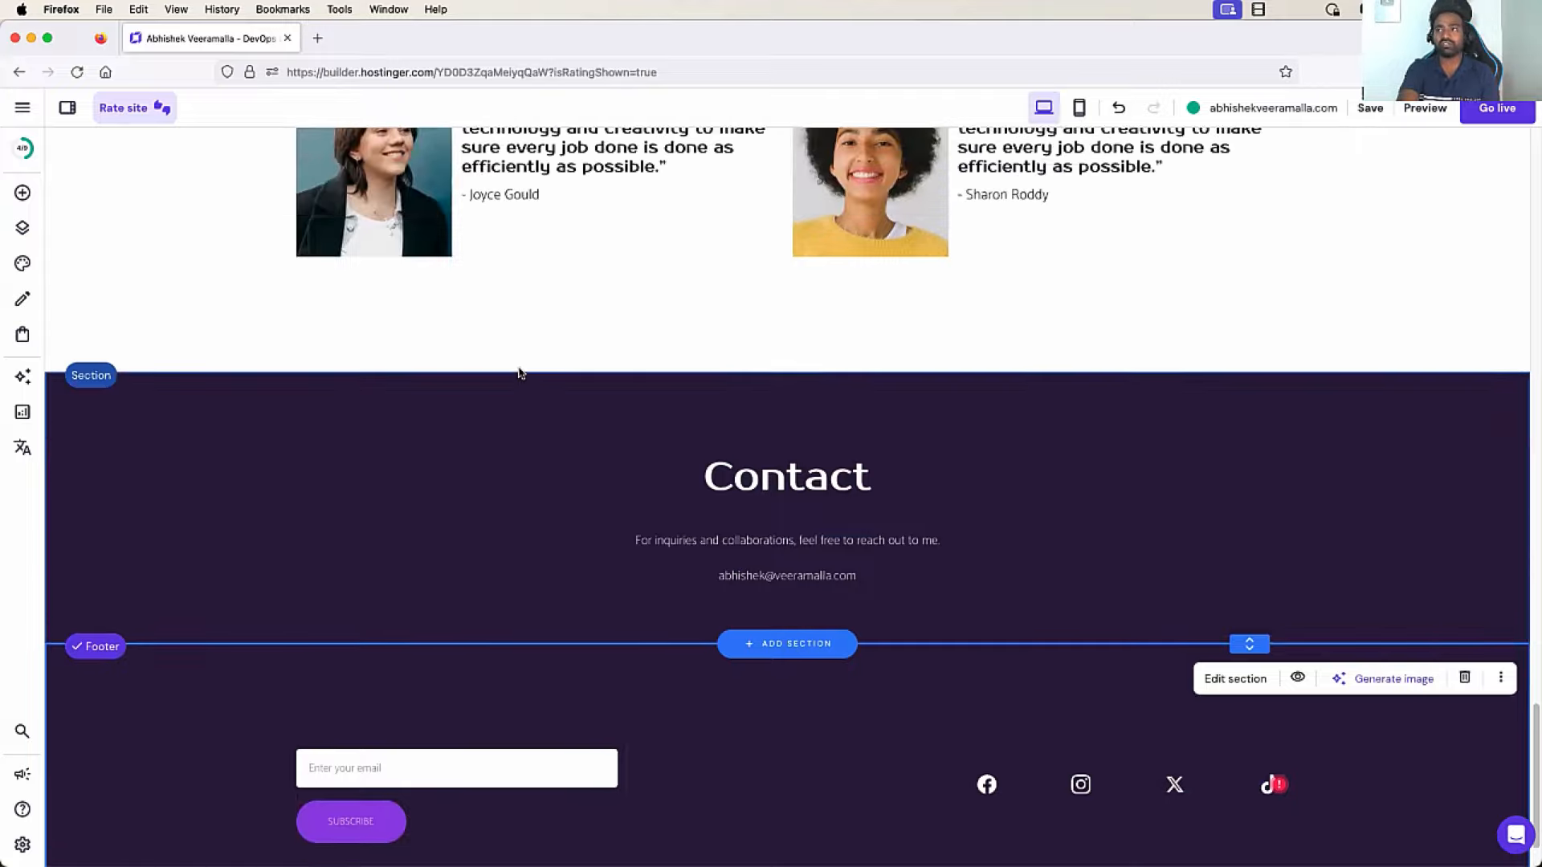
scroll(517, 370, down, 1)
scroll(702, 638, up, 5)
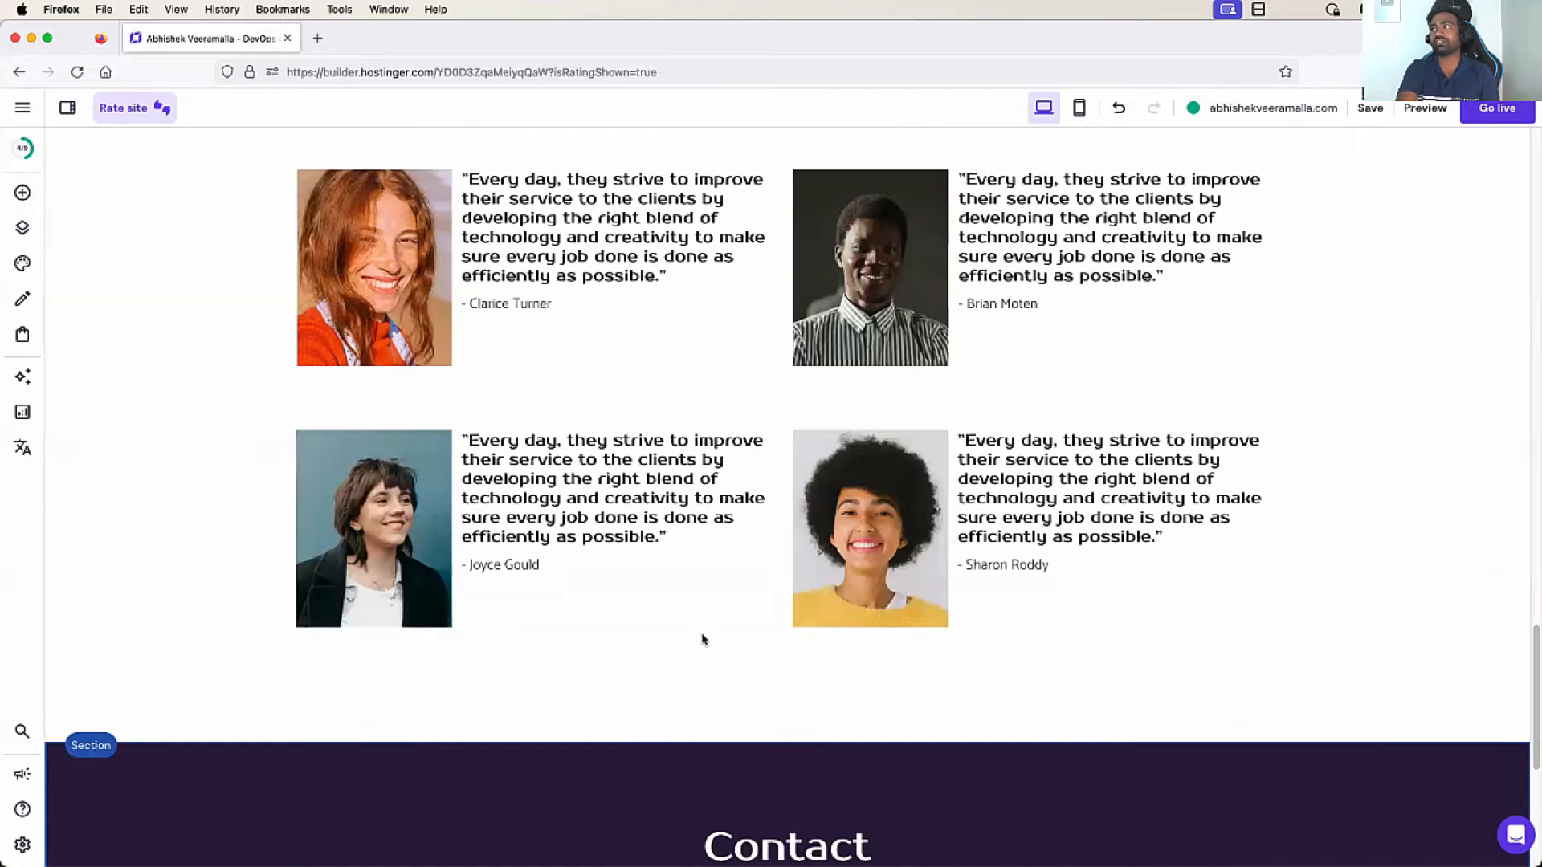
scroll(701, 638, up, 15)
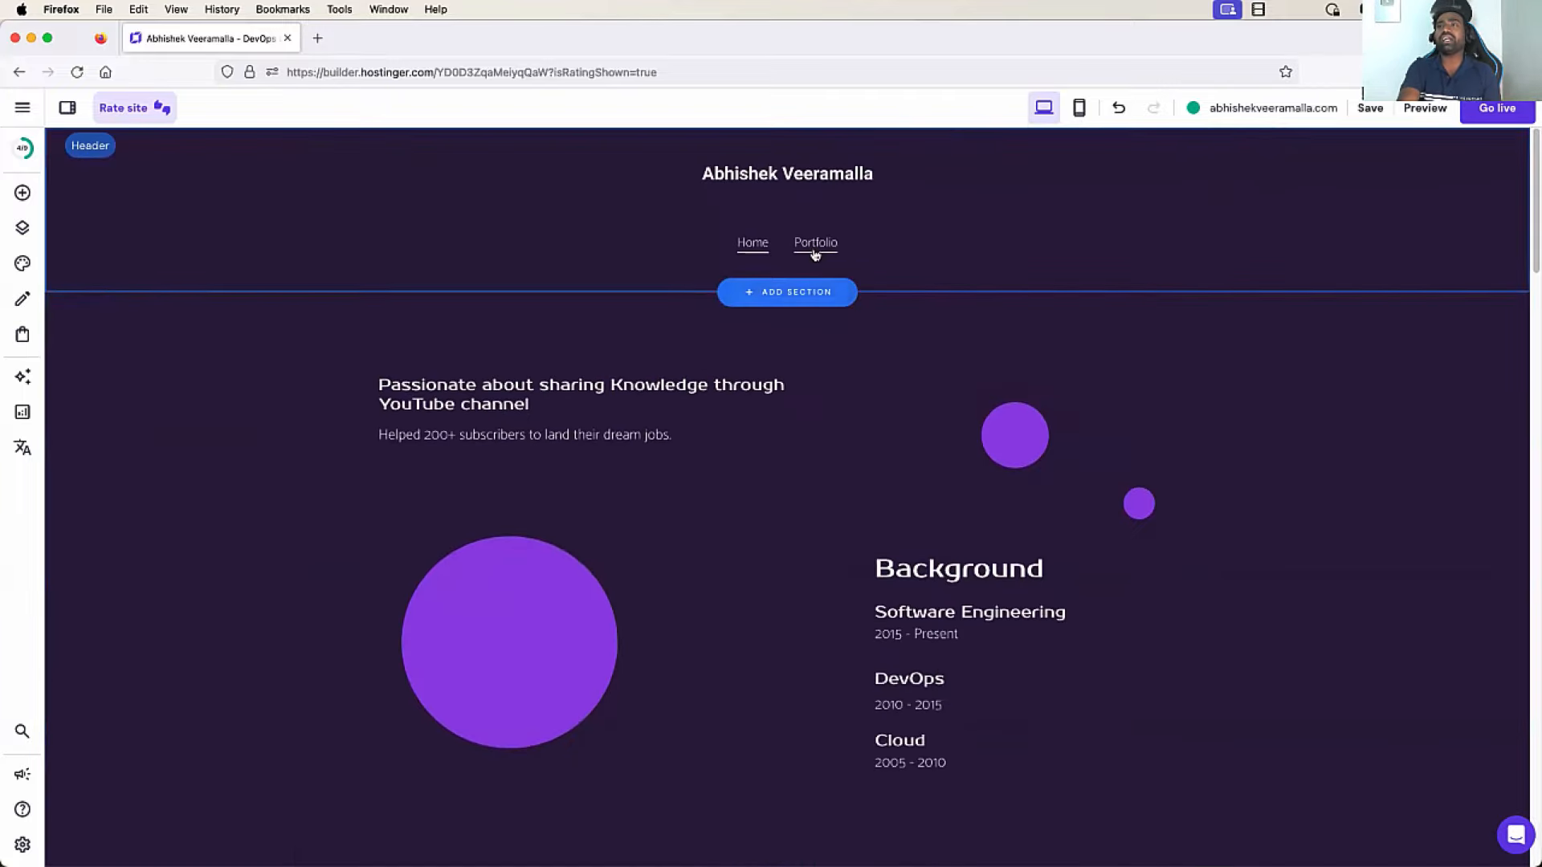
click(814, 245)
scroll(814, 254, down, 3)
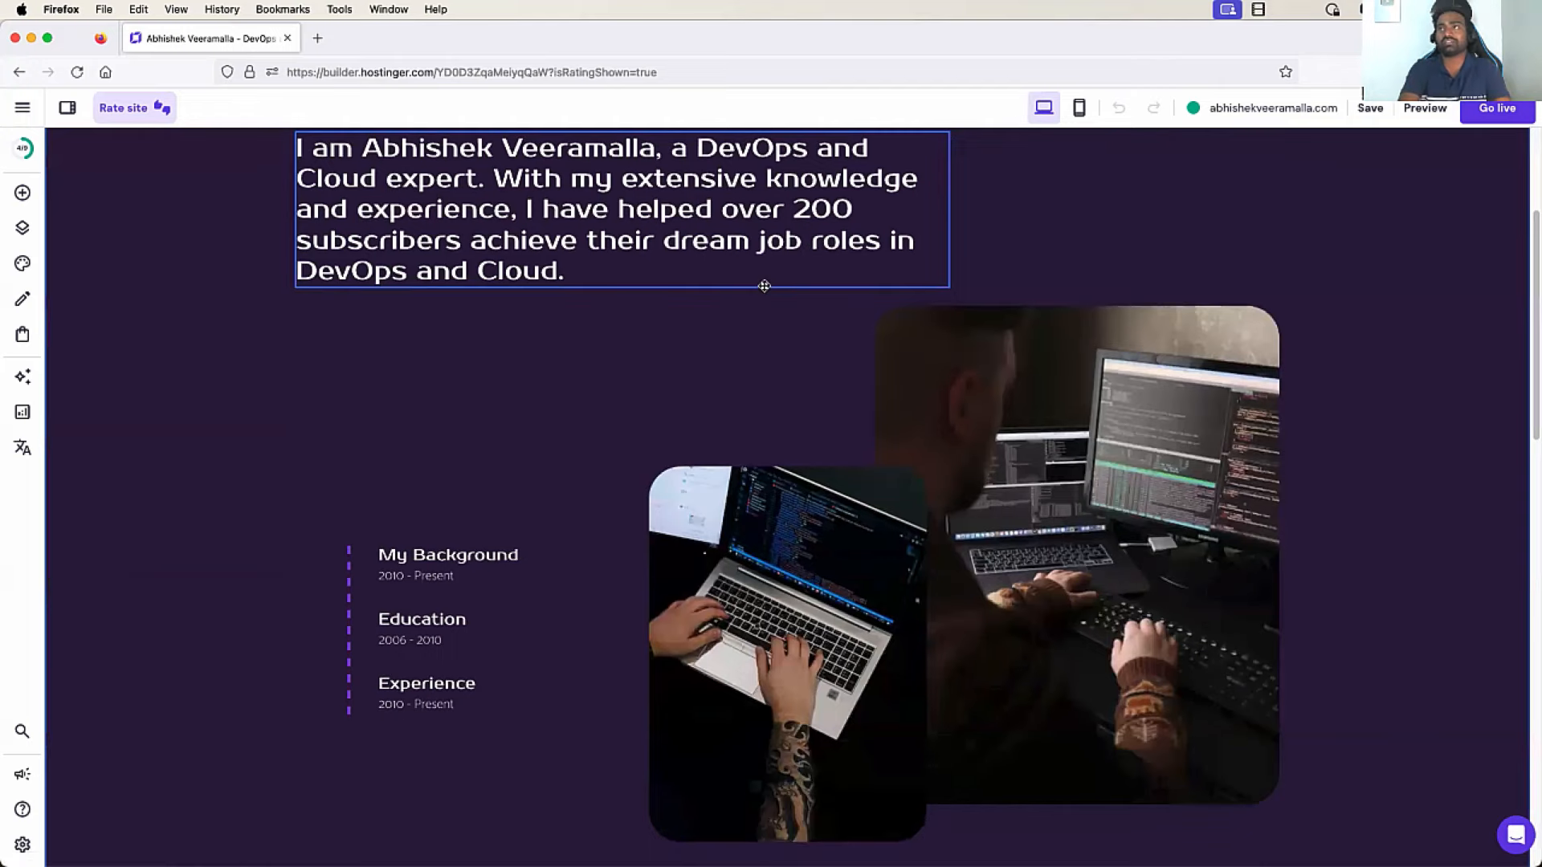
scroll(760, 286, up, 3)
click(757, 254)
scroll(699, 420, down, 1)
scroll(703, 420, up, 2)
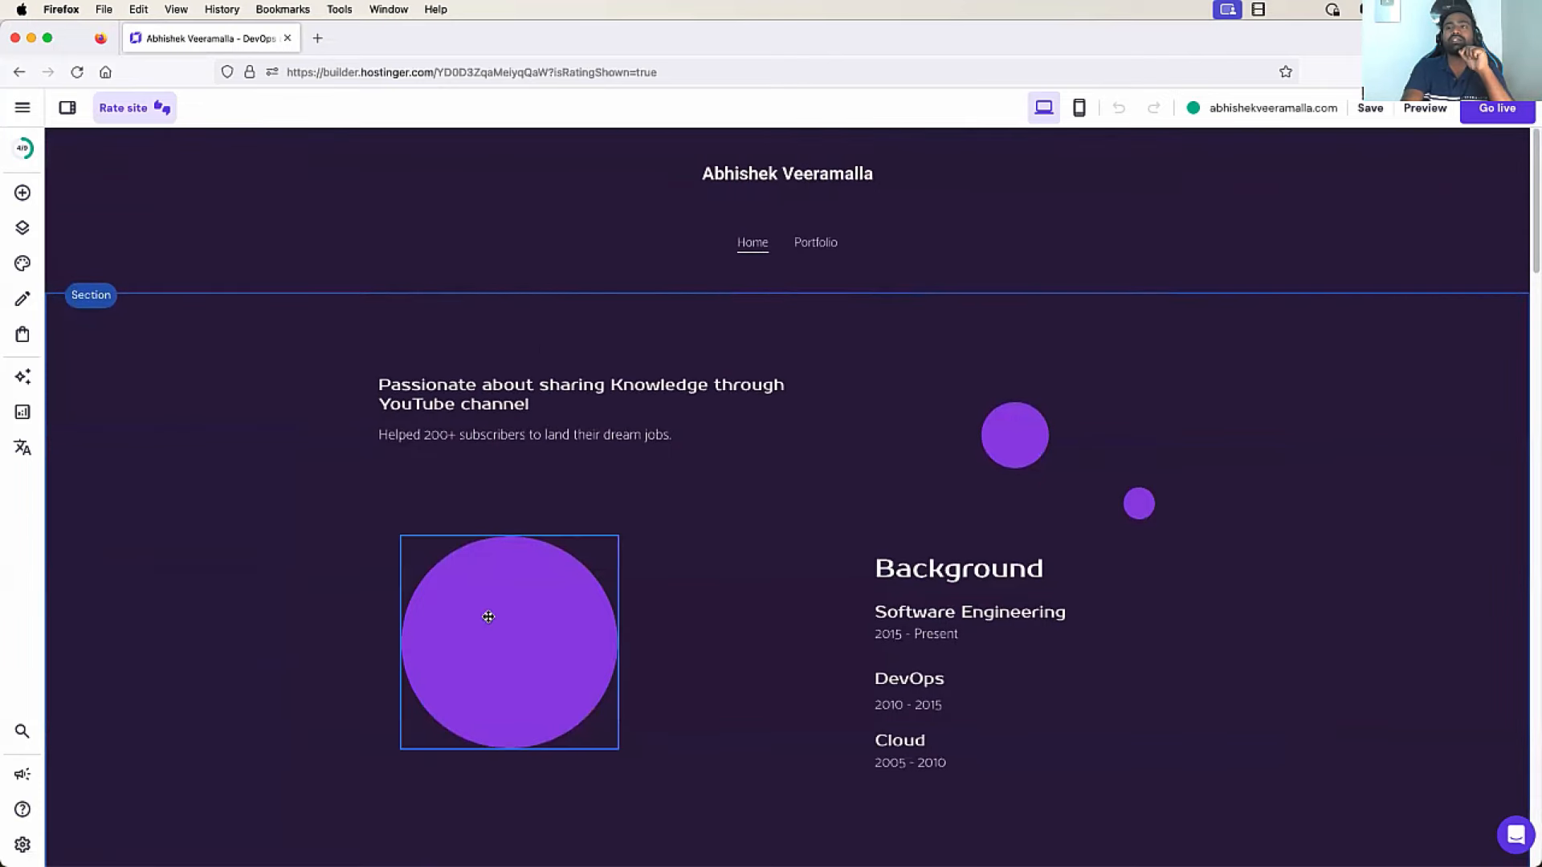
scroll(511, 607, down, 2)
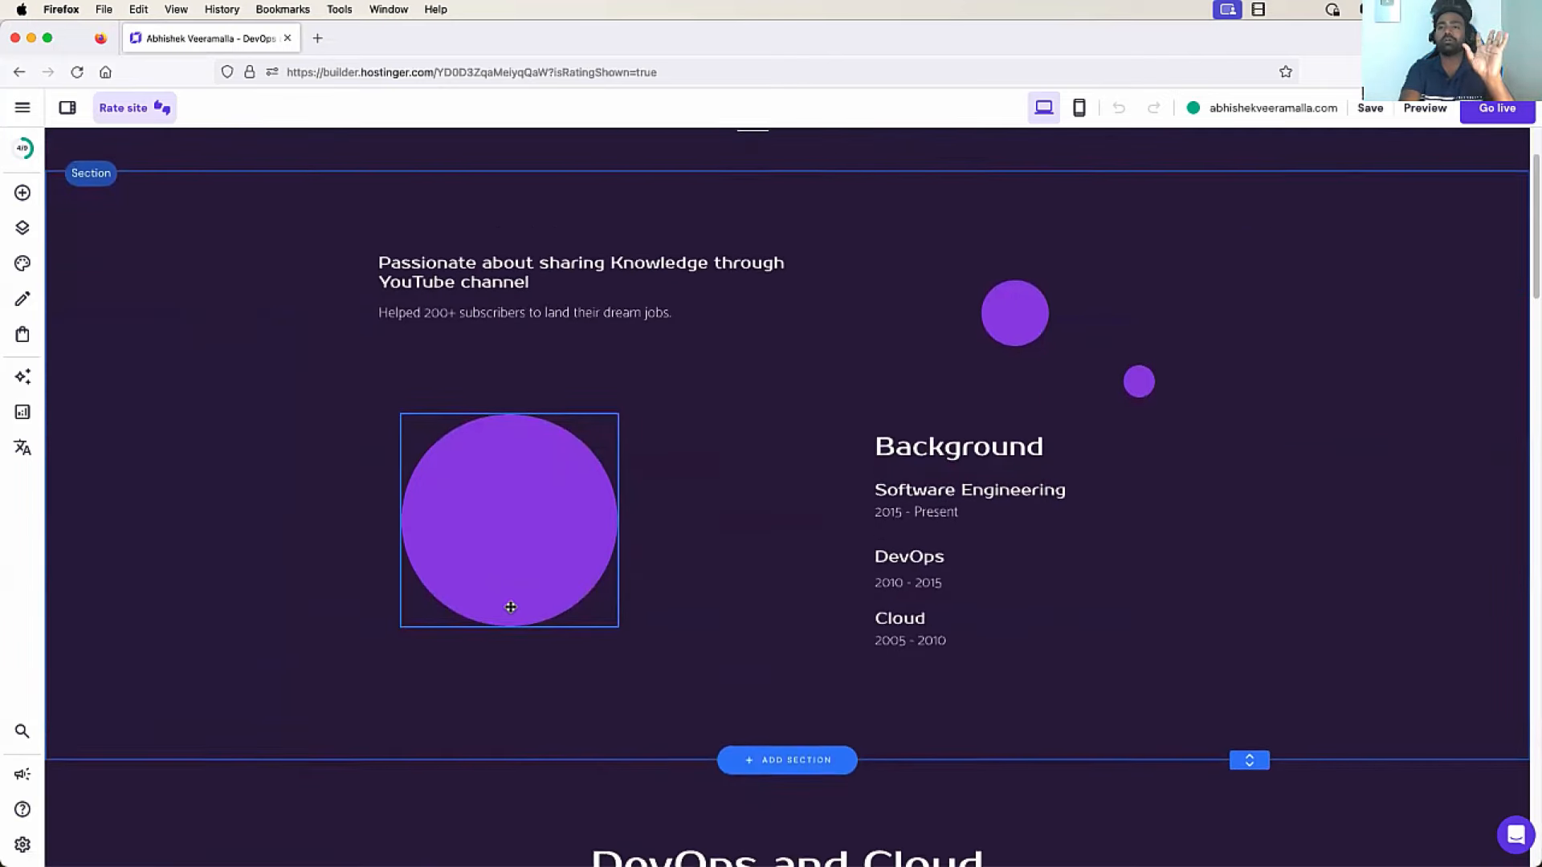
scroll(510, 611, up, 2)
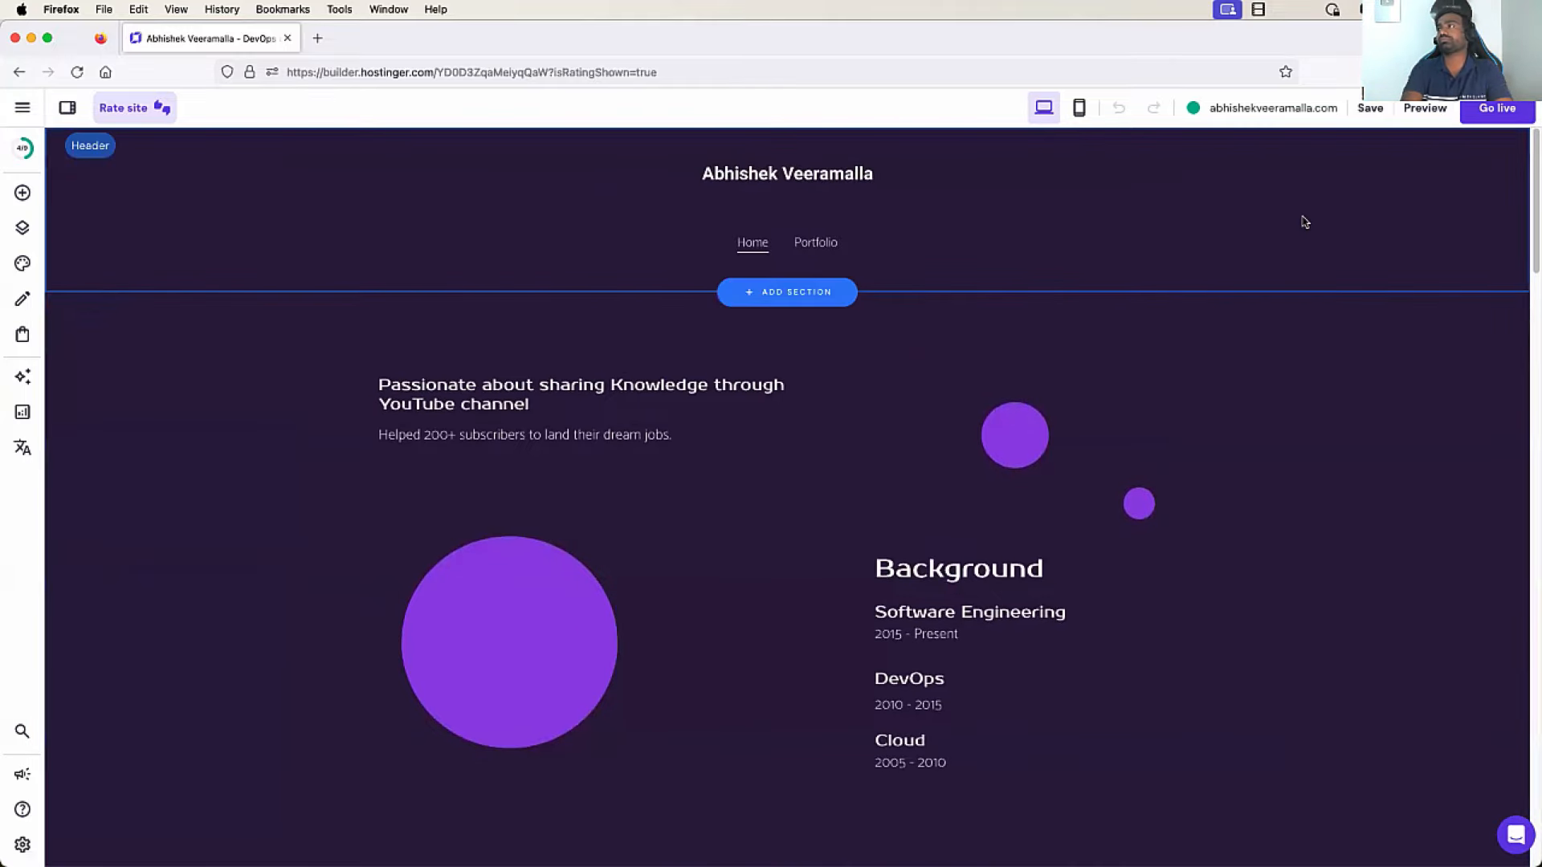
Examine the Portfolio page's introduction, background timeline and pictures, and revisit the project and playlist pictures on the Home page
click(813, 242)
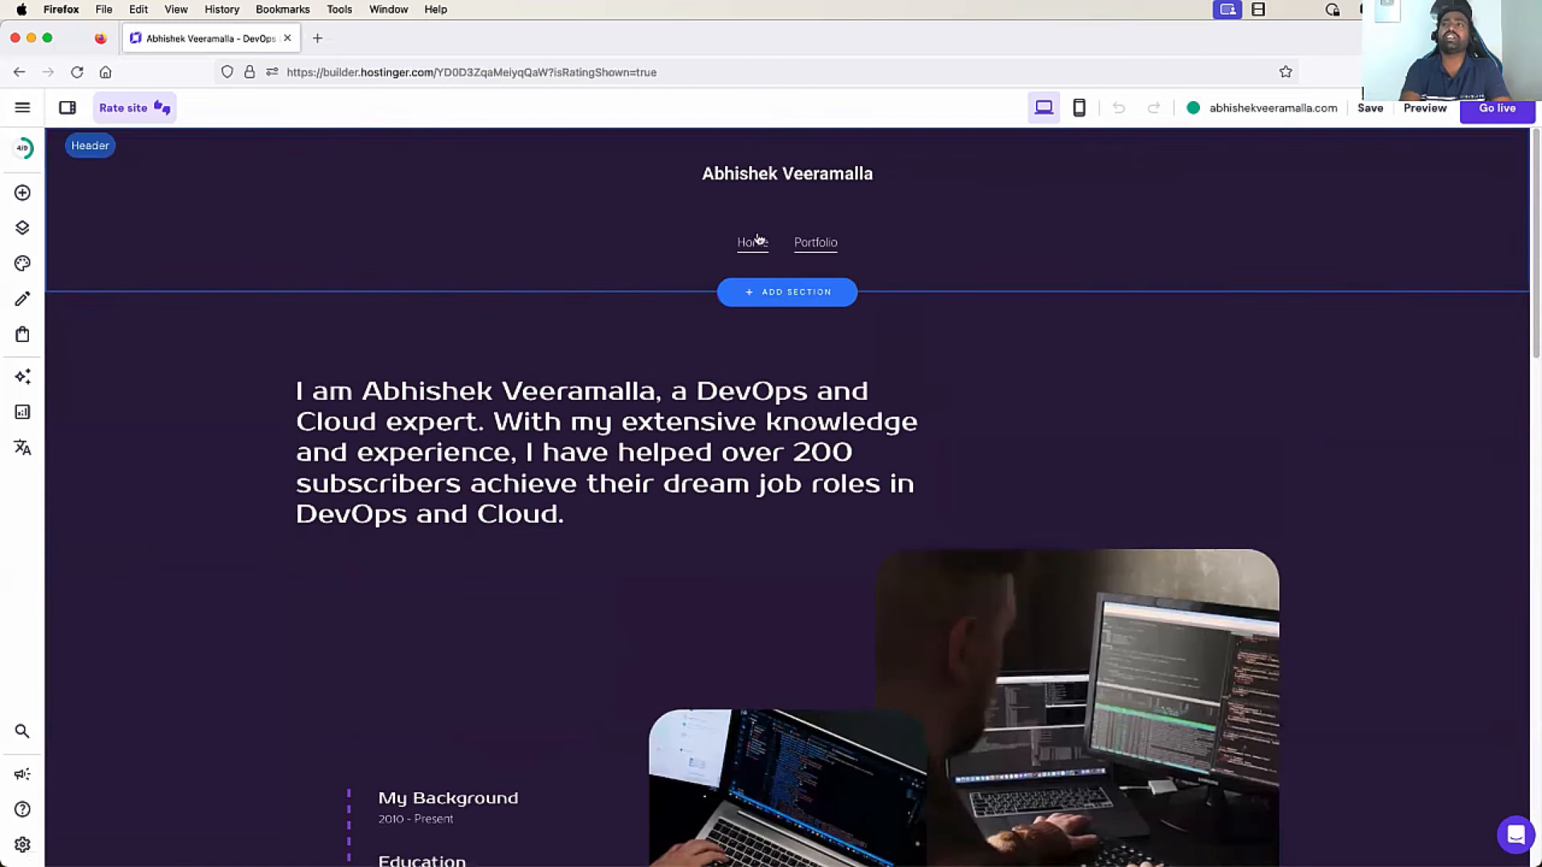
scroll(794, 391, down, 1)
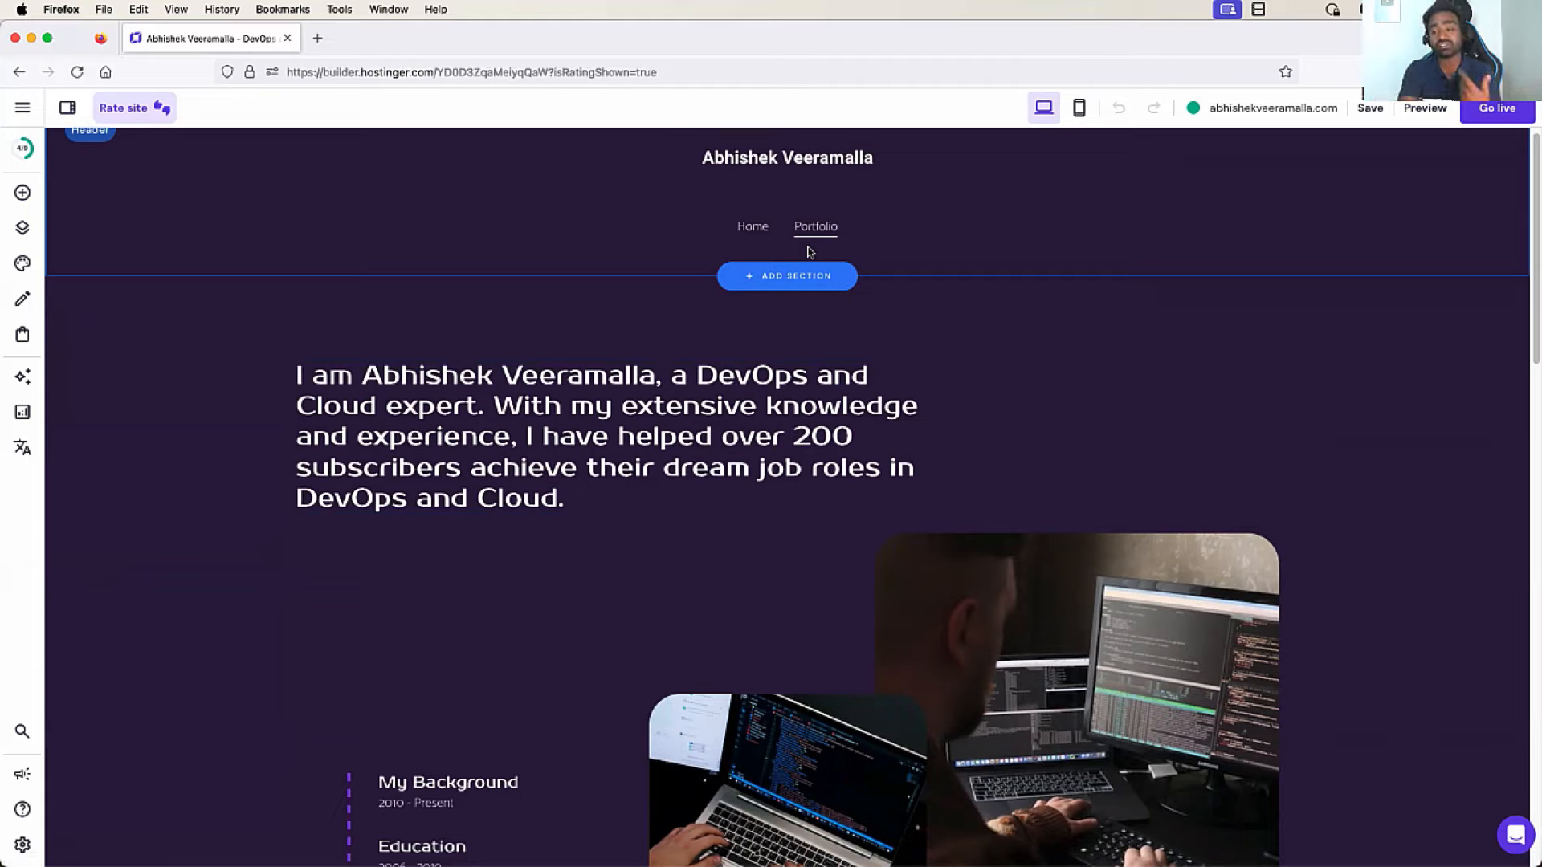
scroll(994, 379, down, 5)
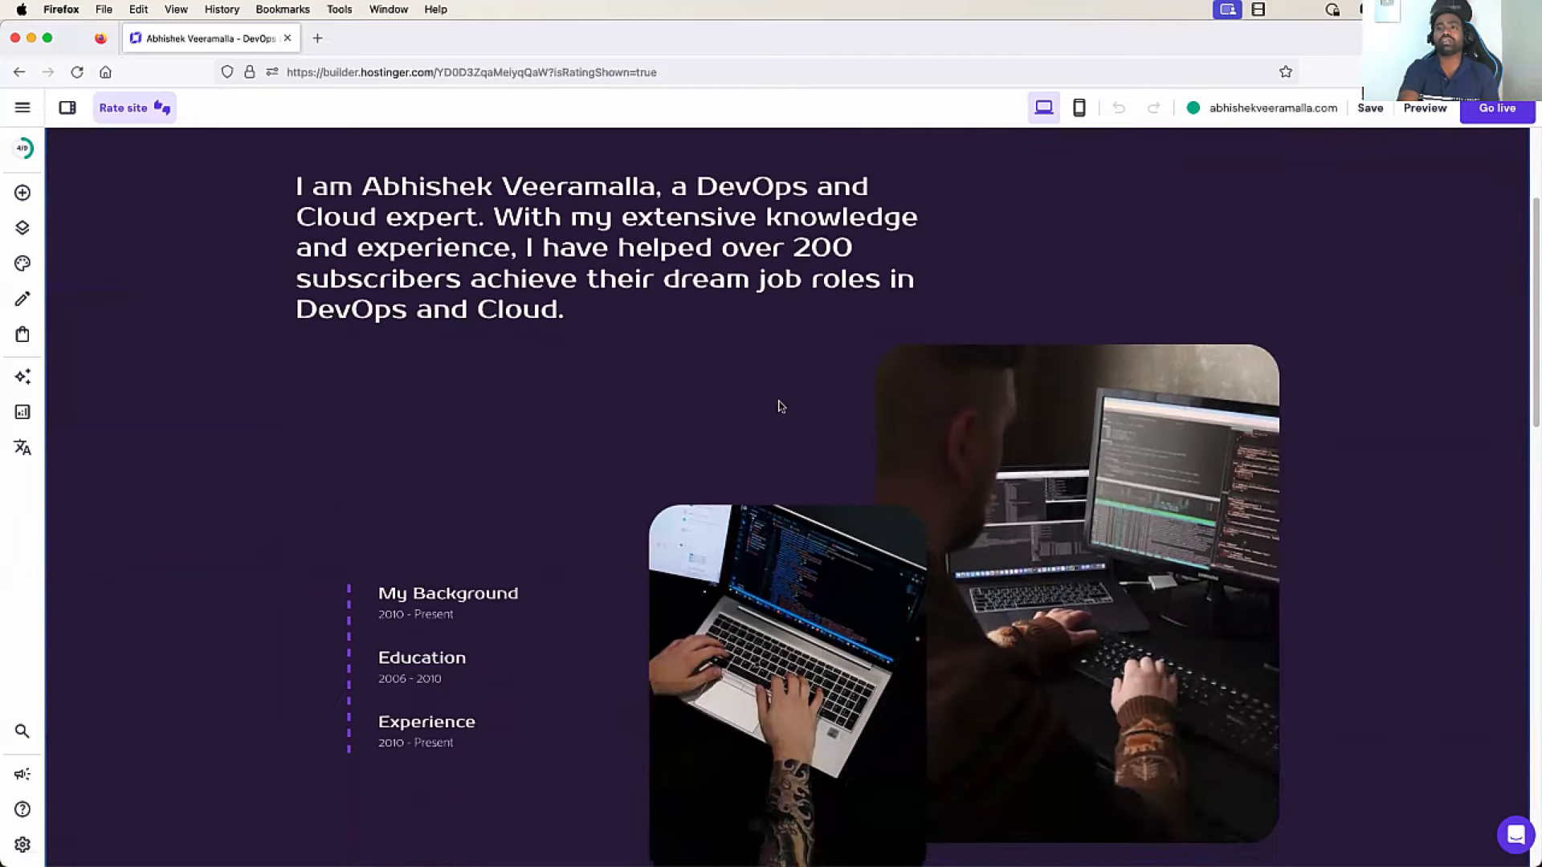
scroll(779, 406, down, 4)
scroll(778, 405, up, 10)
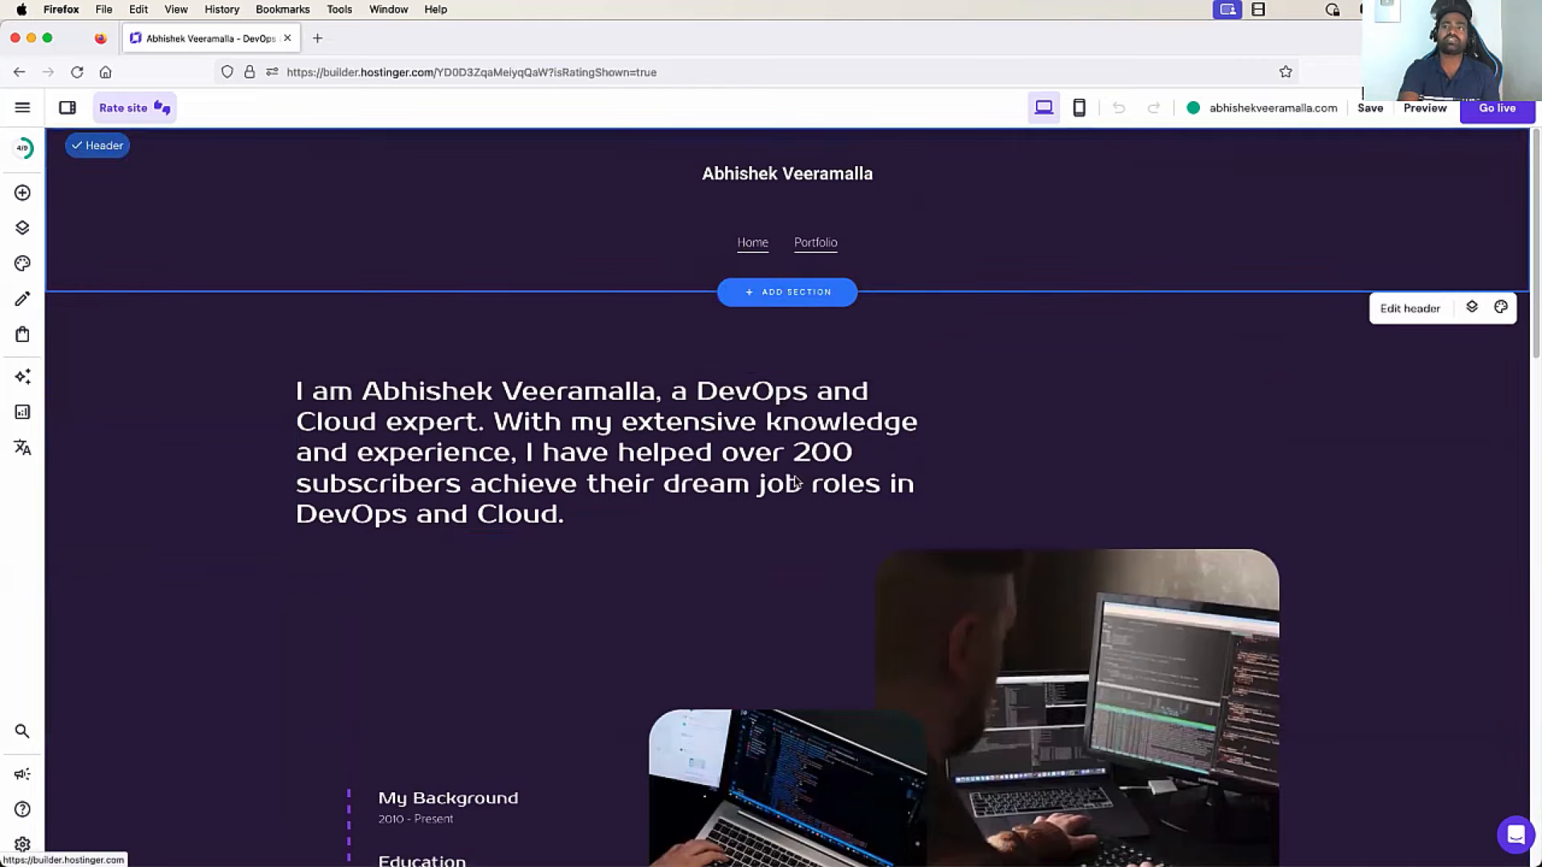
click(752, 241)
scroll(797, 482, down, 10)
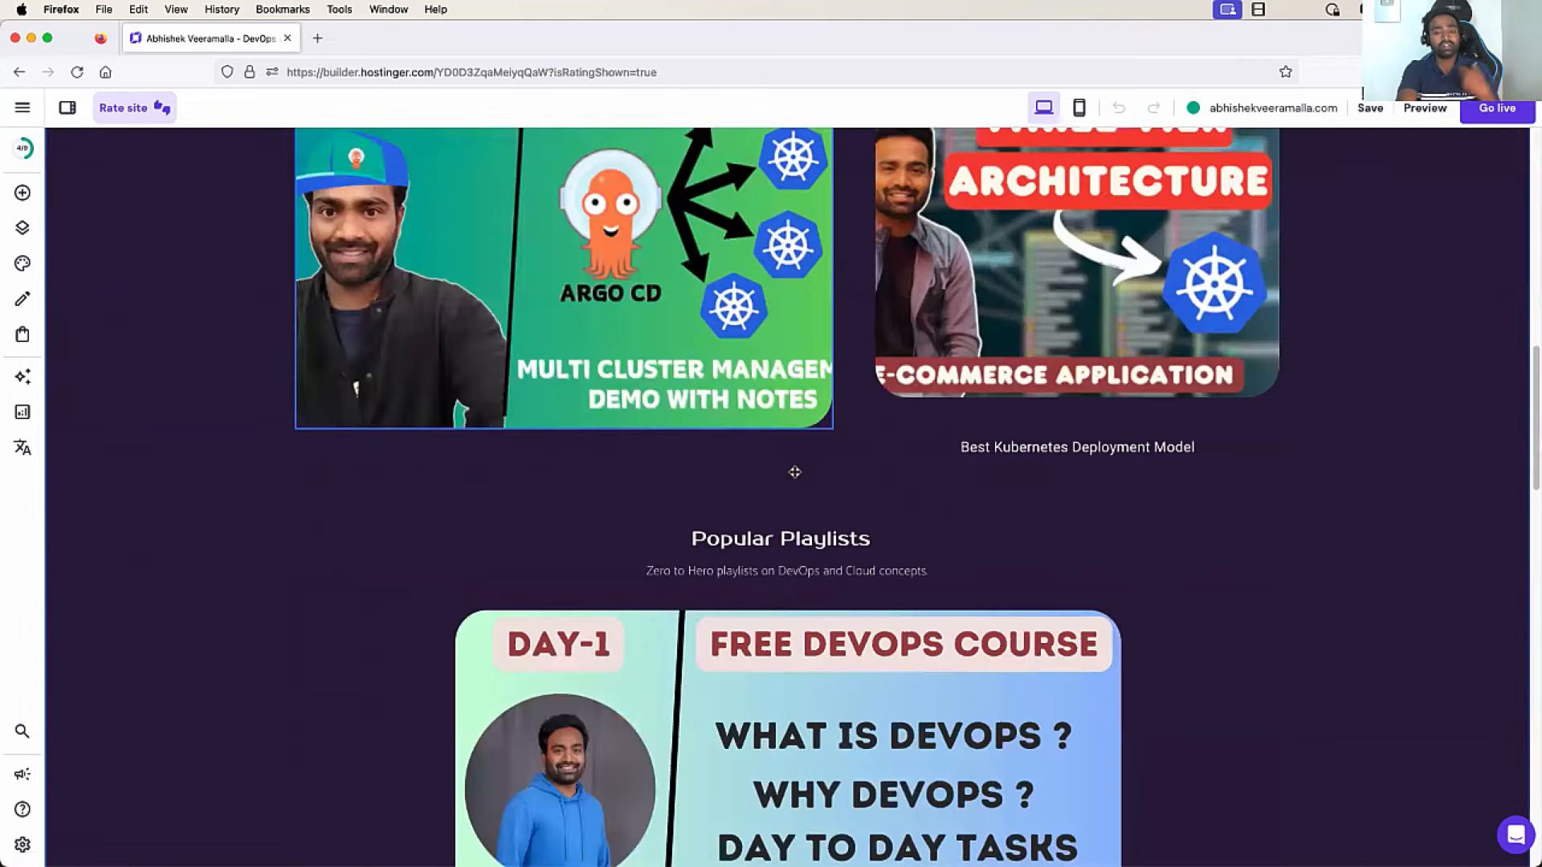
Review the remaining Home page sections down to the contact area, and look through the whole Portfolio page in the editor
scroll(794, 472, down, 1)
scroll(796, 473, down, 20)
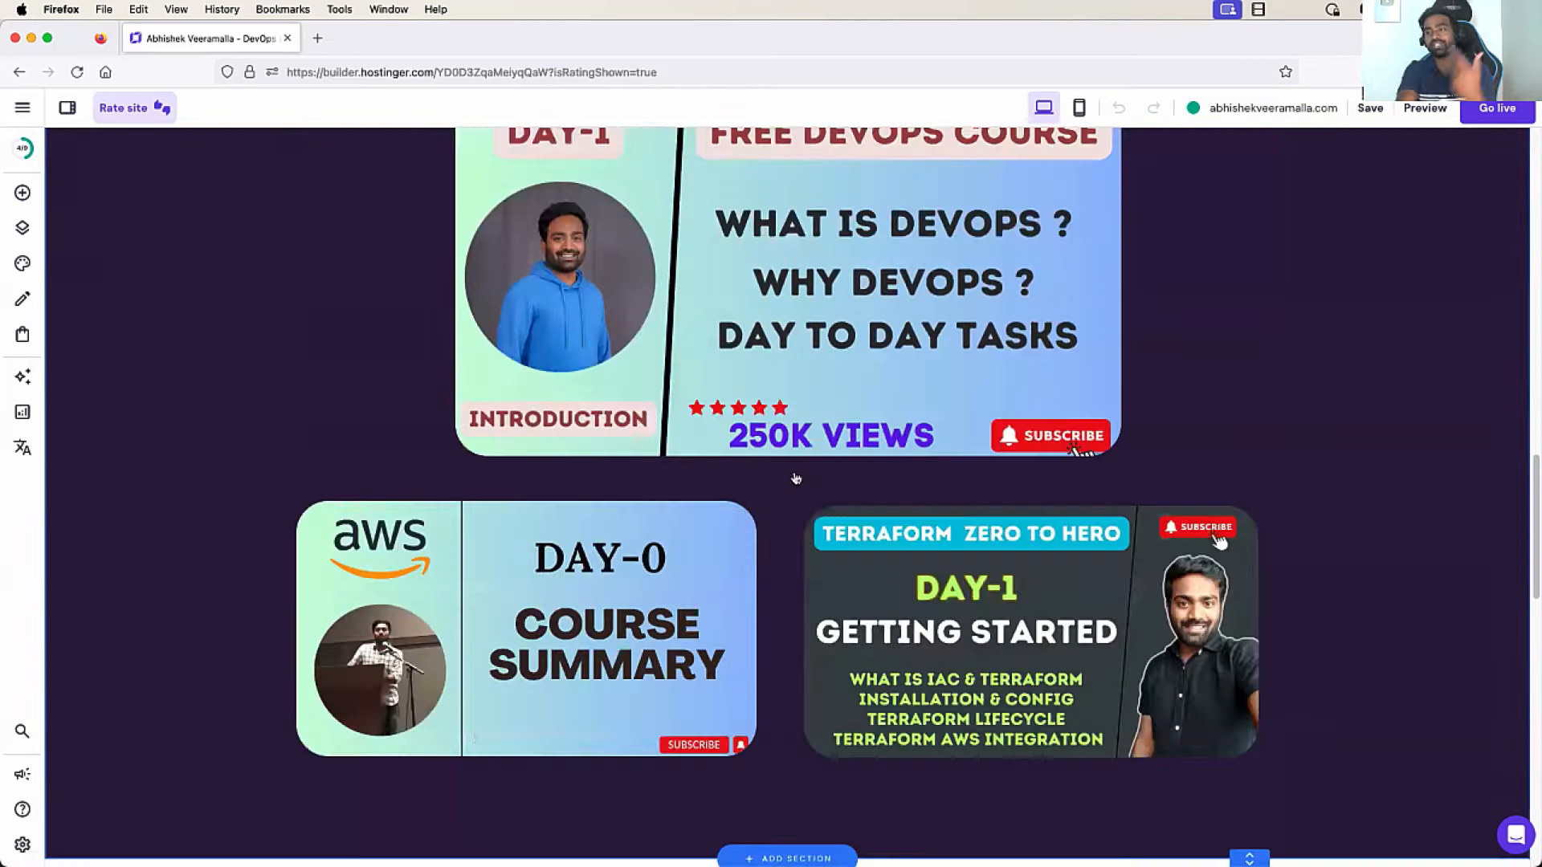
scroll(794, 472, down, 3)
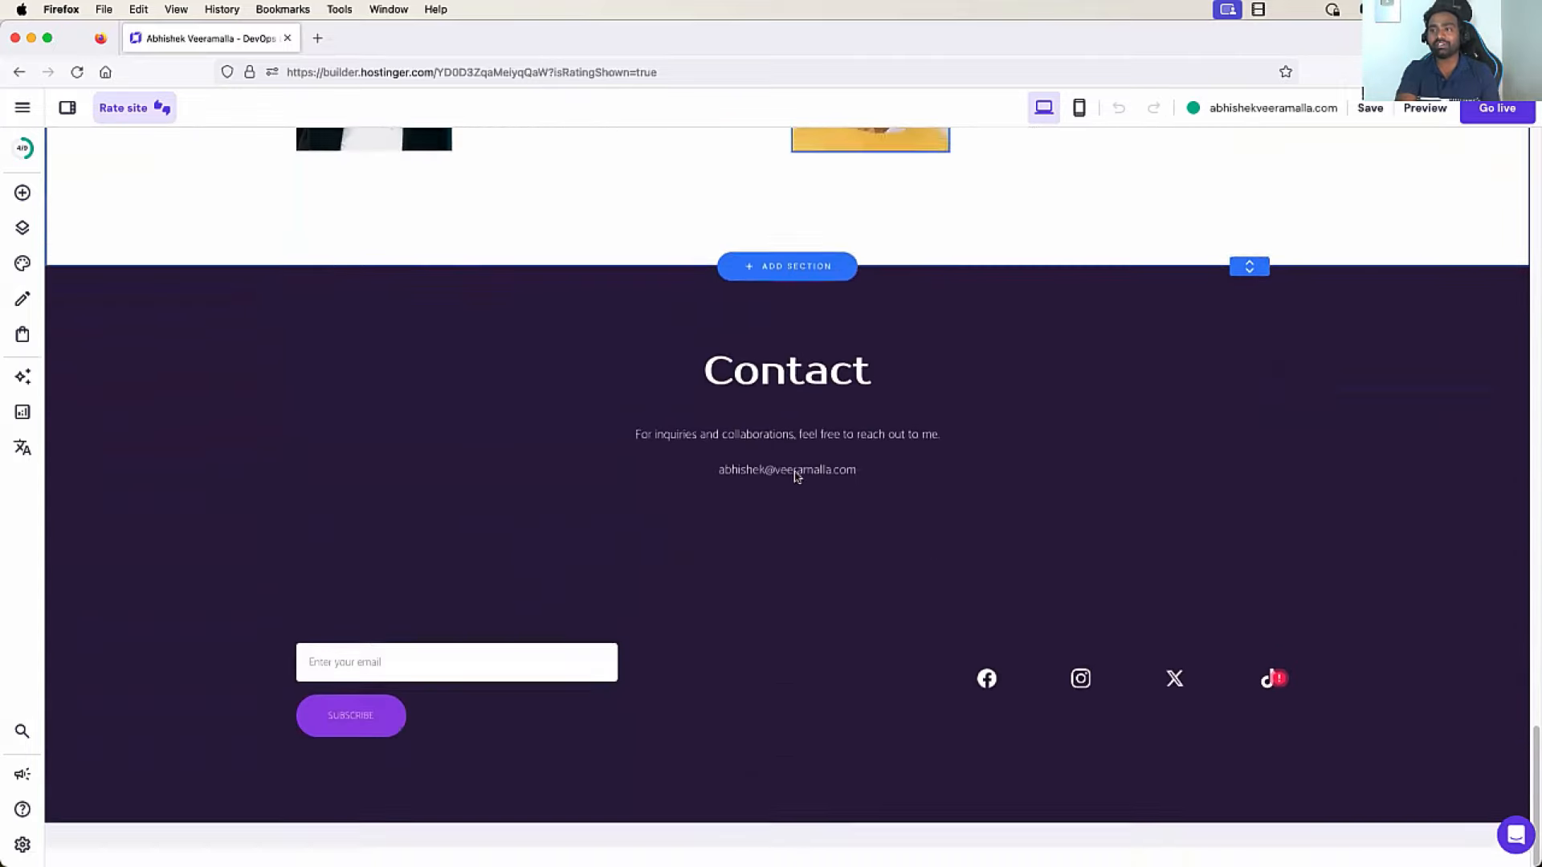
scroll(795, 474, up, 20)
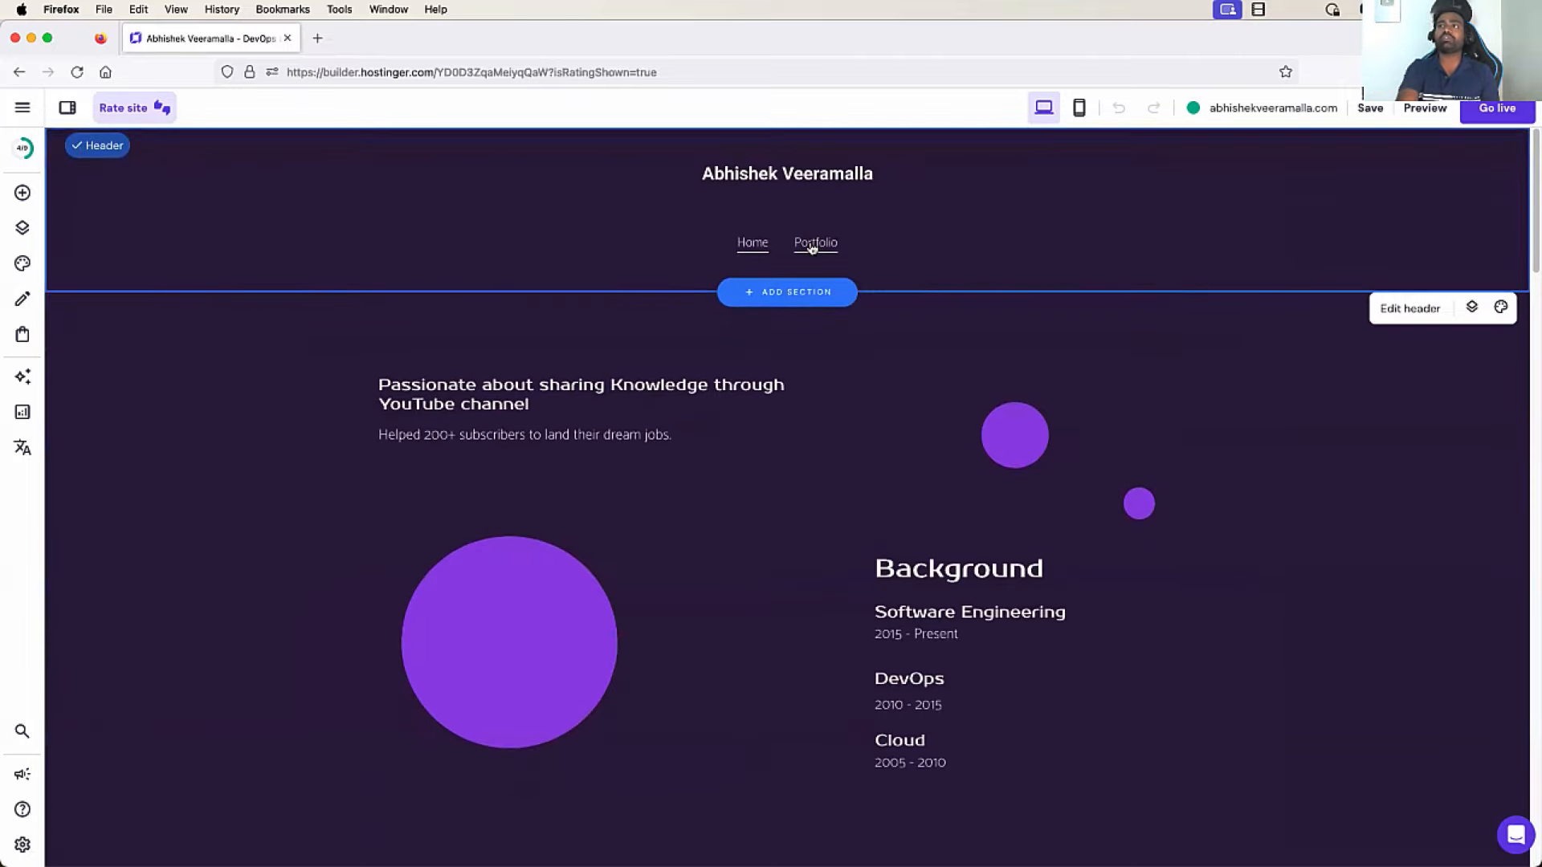
click(815, 247)
scroll(760, 505, down, 5)
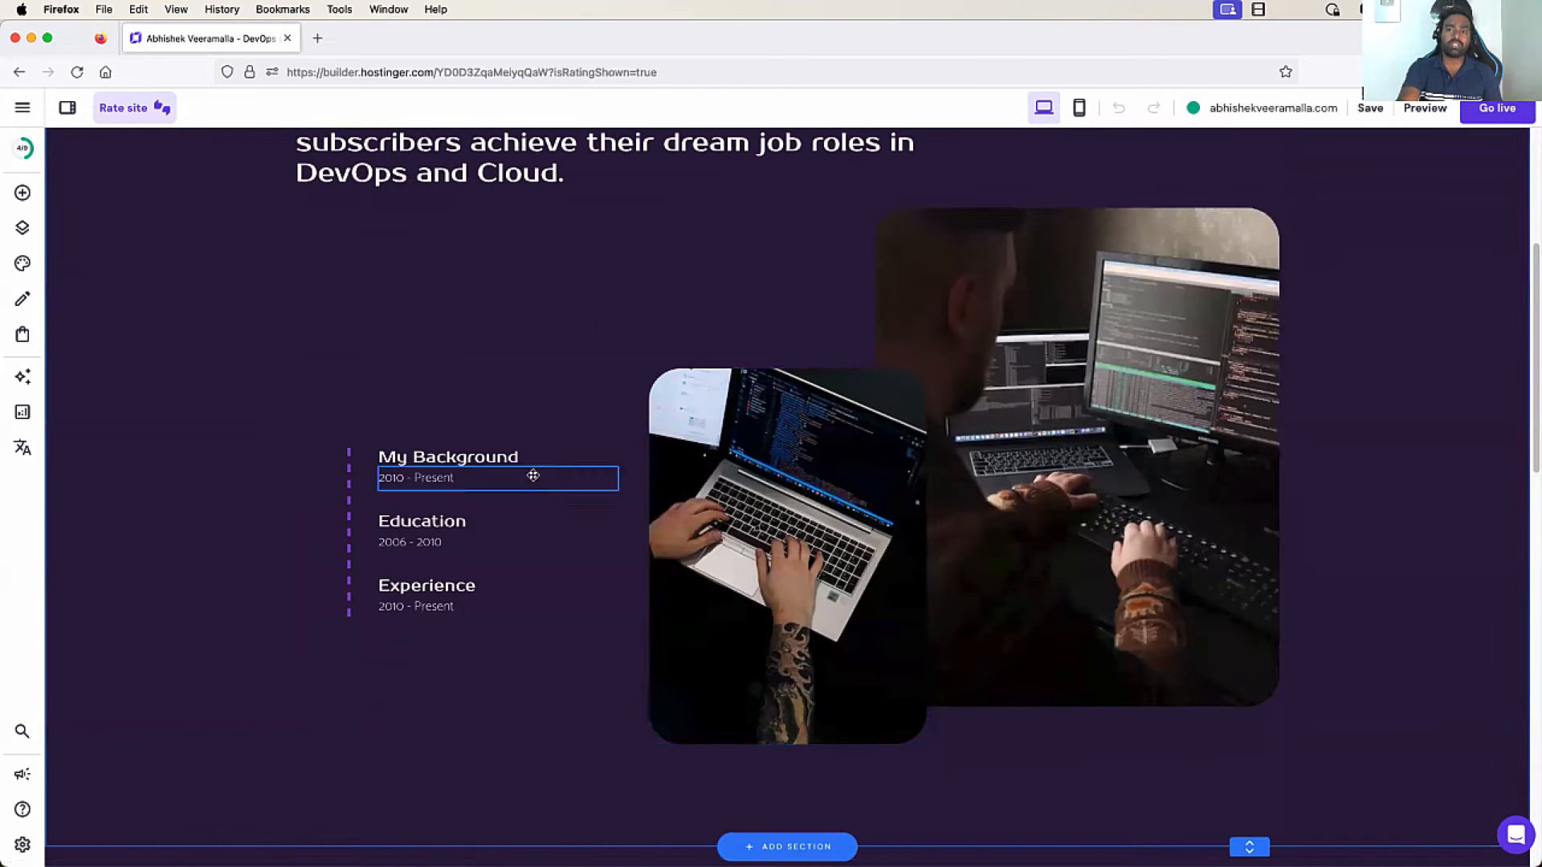
scroll(528, 458, down, 10)
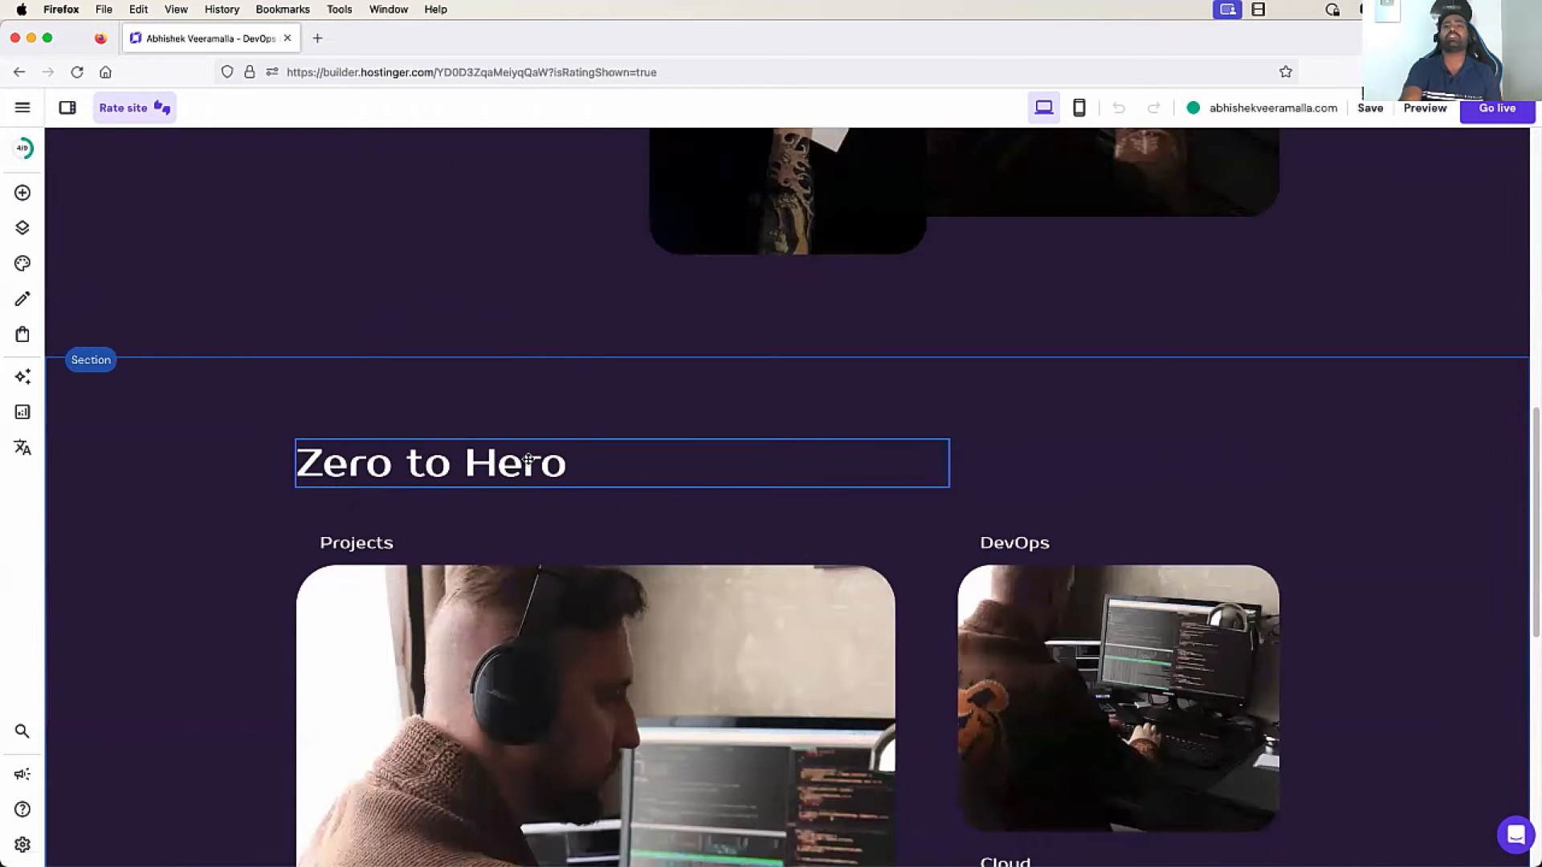
scroll(529, 458, down, 3)
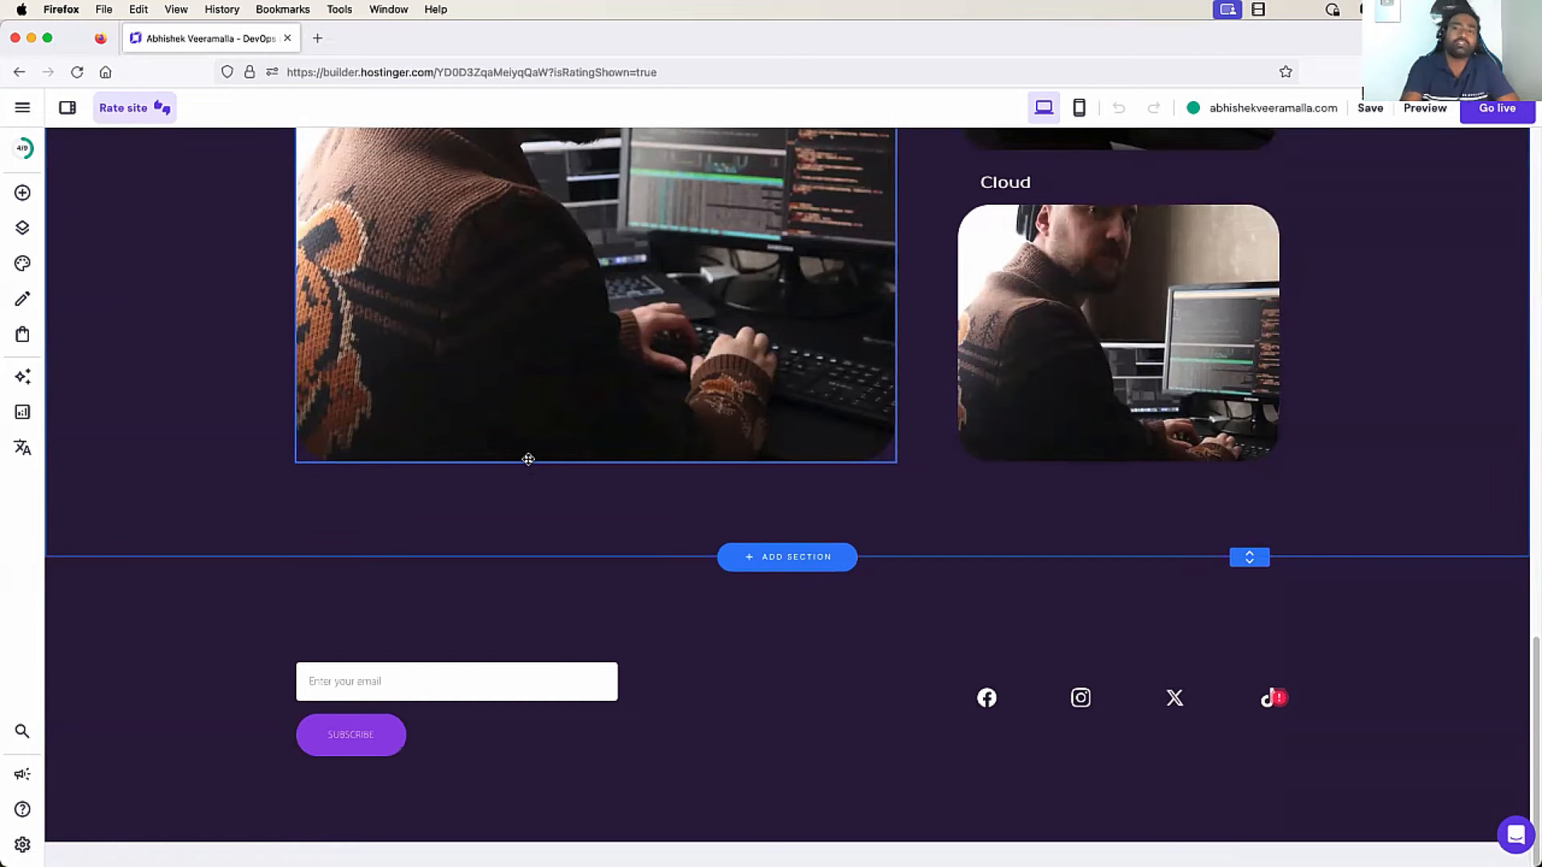
scroll(751, 376, up, 15)
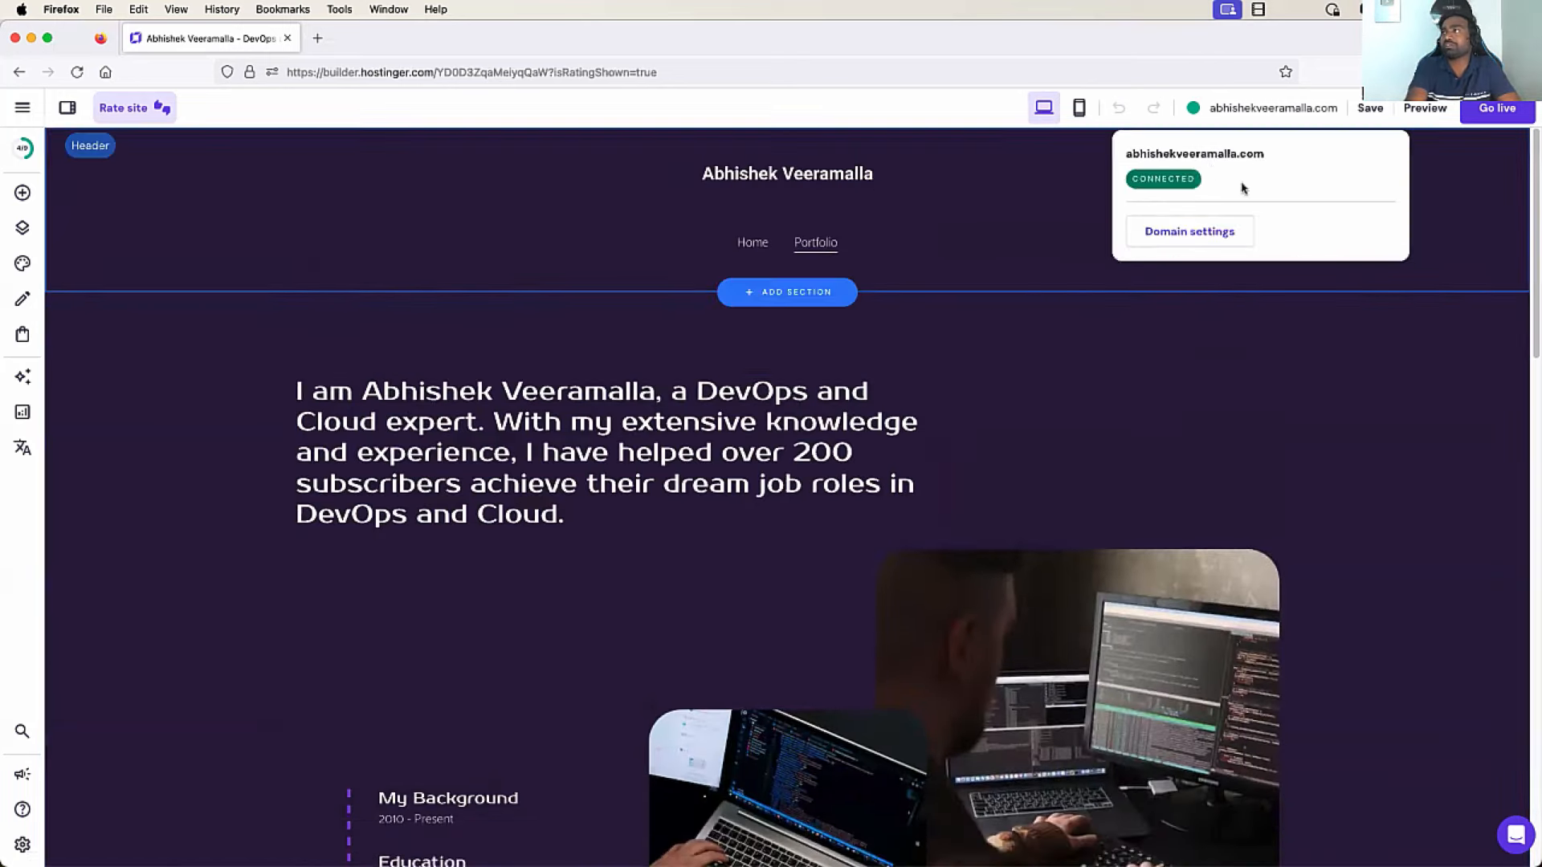
Check the website setup progress list and preview the Portfolio page in desktop view, including the Zero to Hero section
click(22, 148)
scroll(177, 567, down, 2)
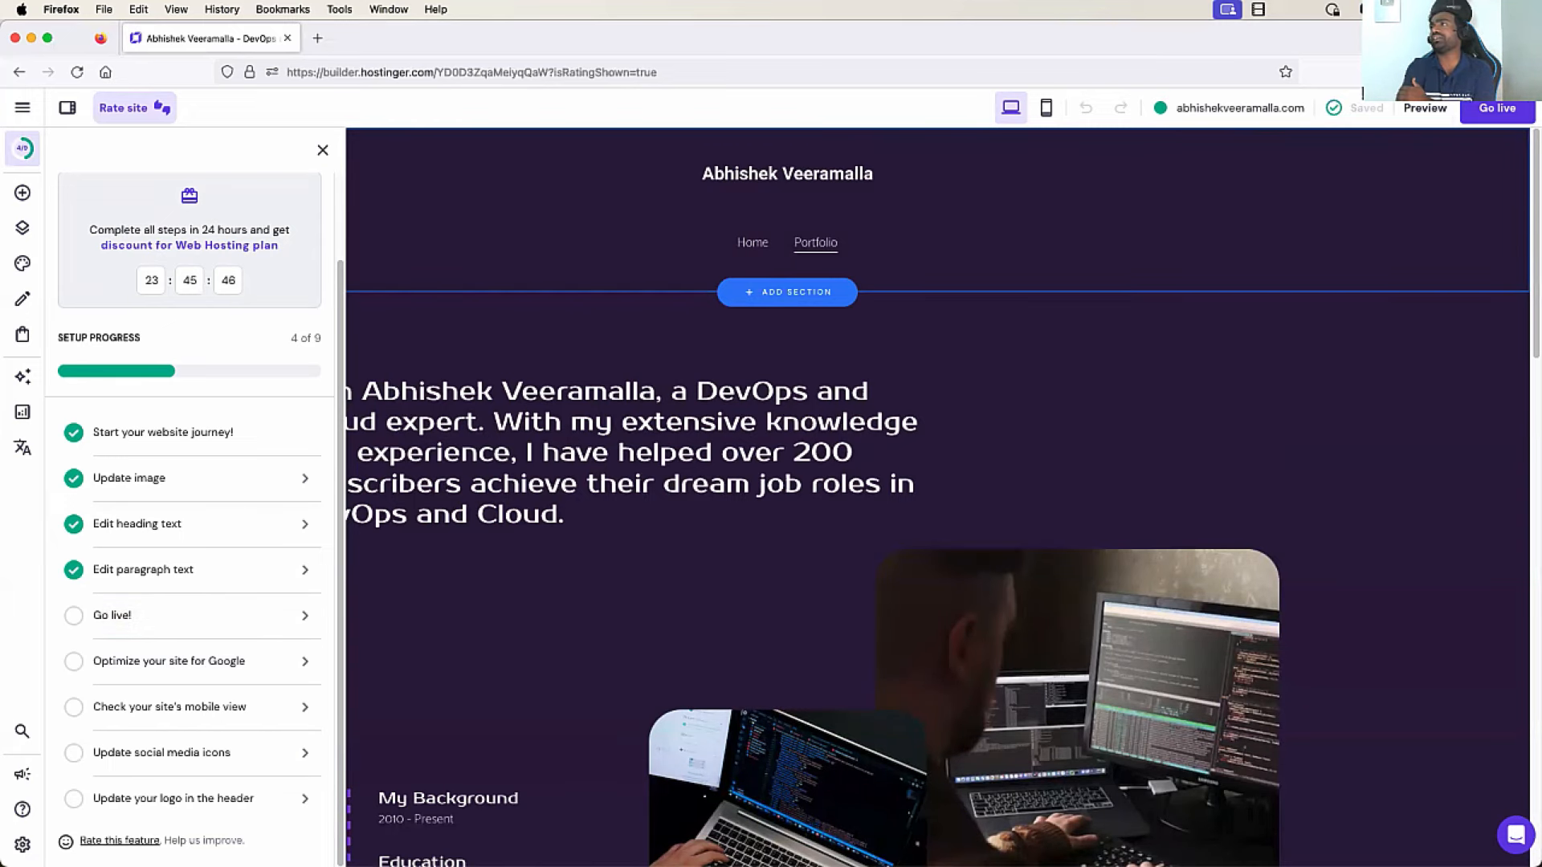
click(1417, 110)
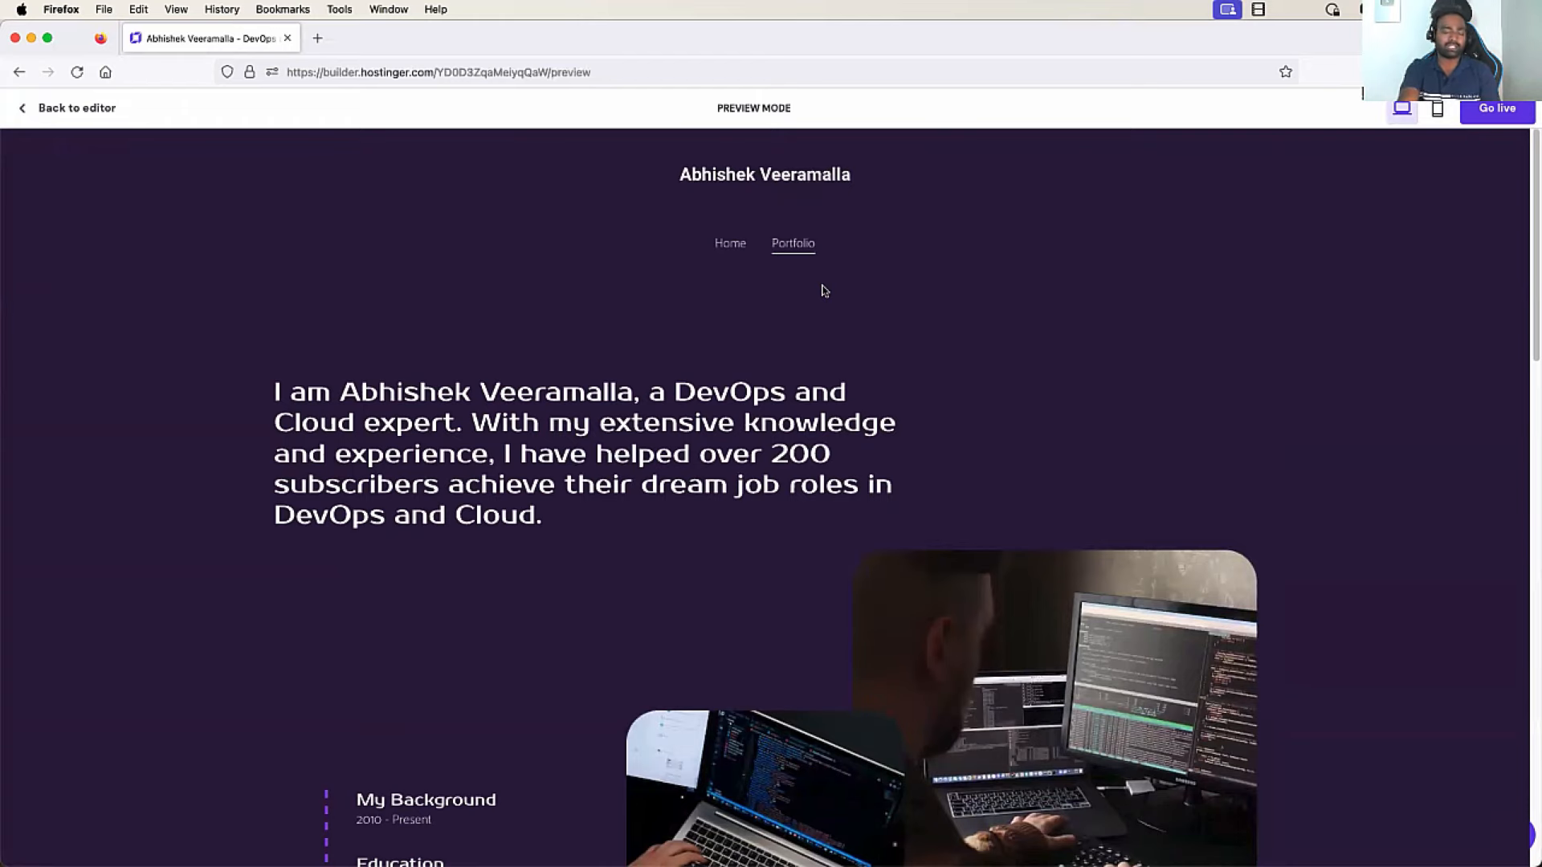
scroll(824, 290, down, 15)
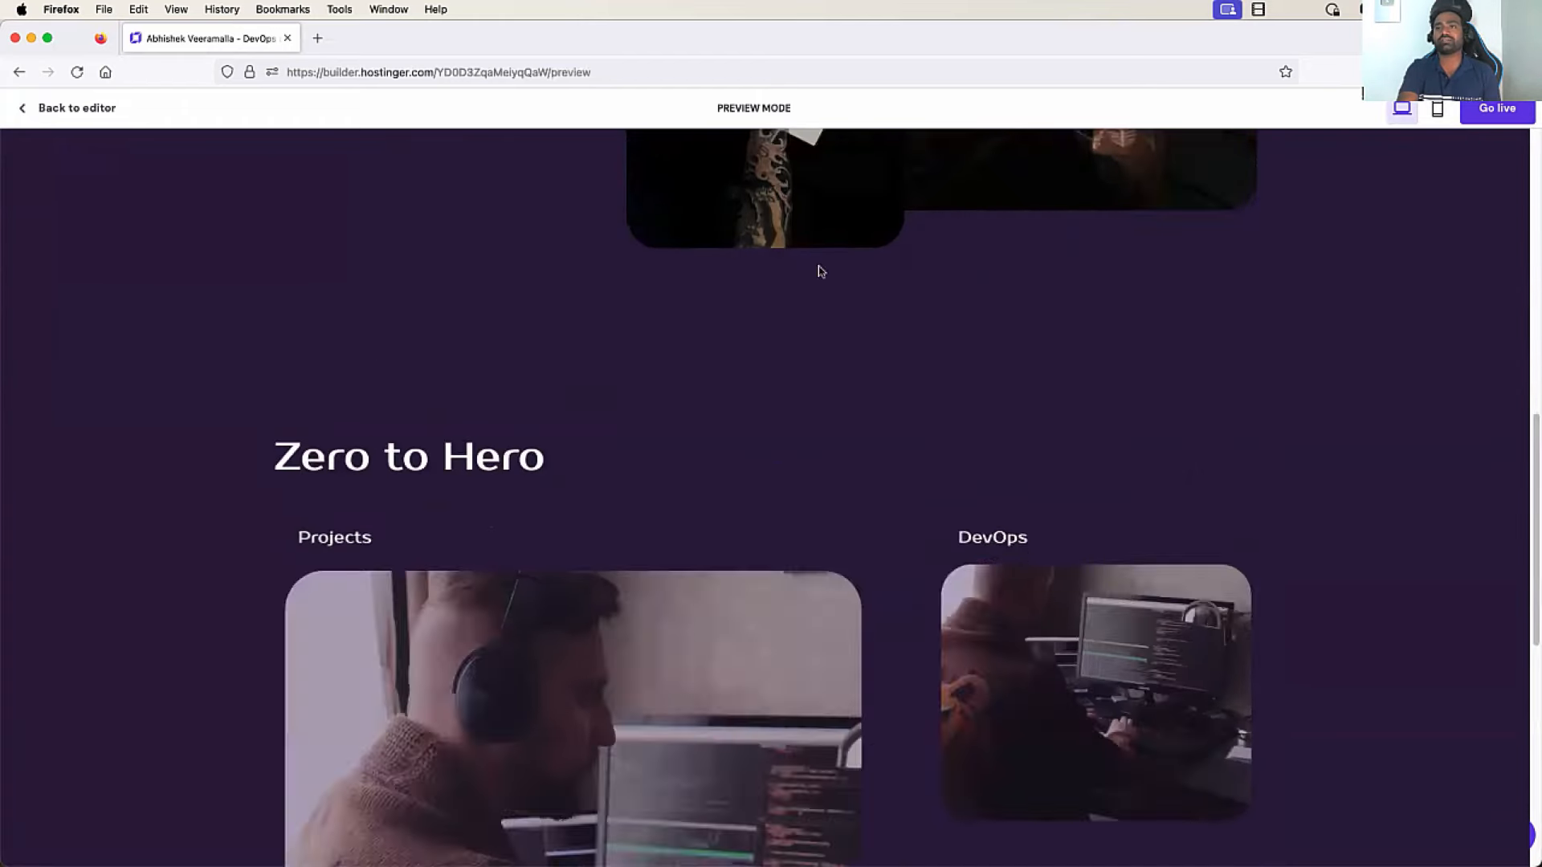
scroll(817, 263, down, 3)
scroll(816, 259, up, 20)
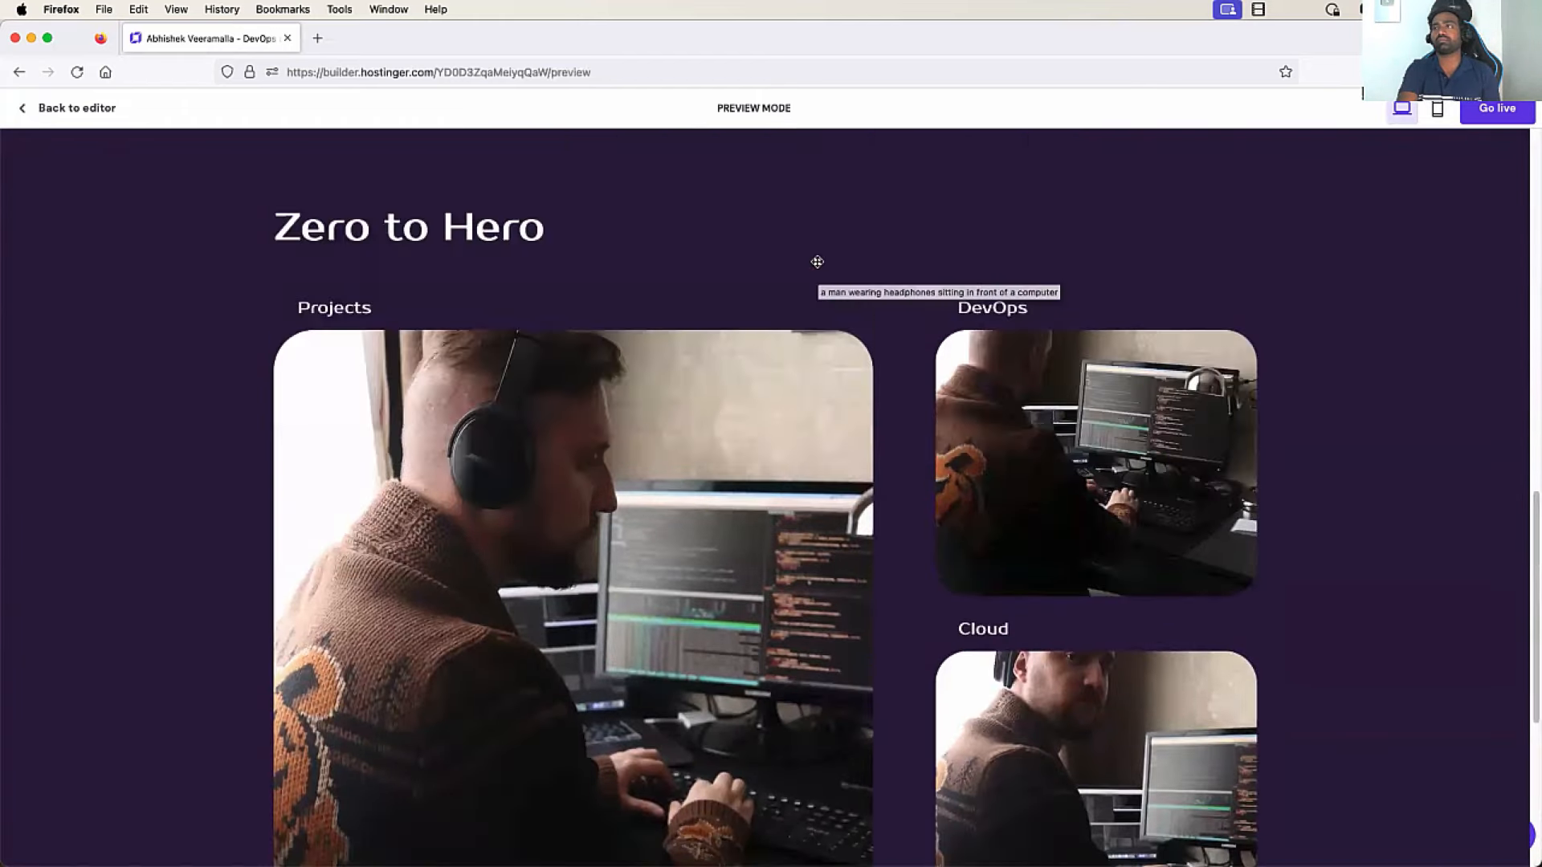
Preview the Home page in desktop view from the introduction through the projects, playlists and testimonials to the contact section
click(728, 247)
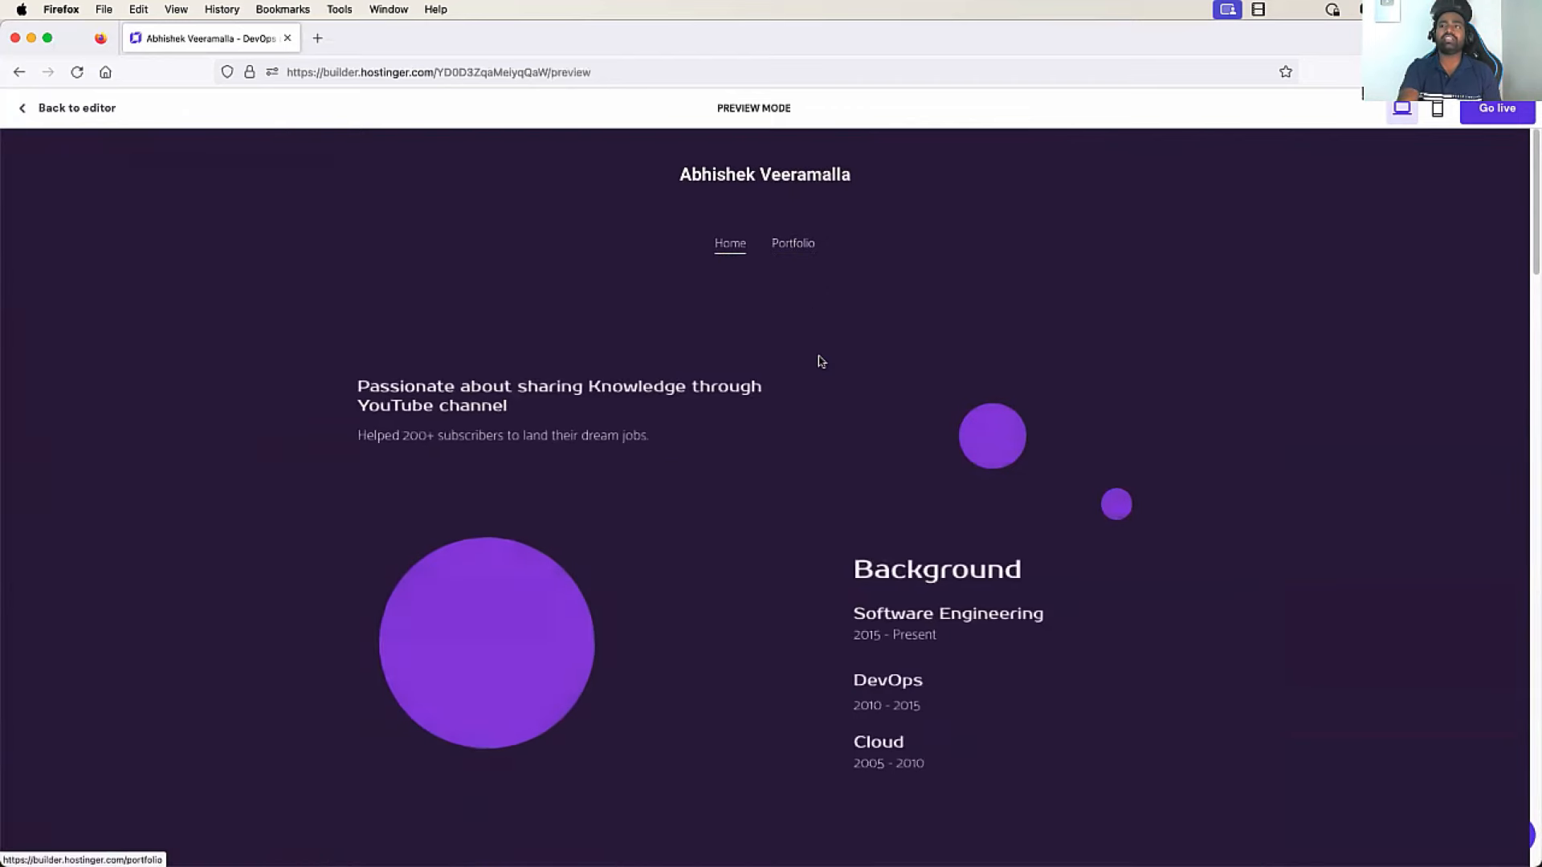
scroll(821, 361, down, 12)
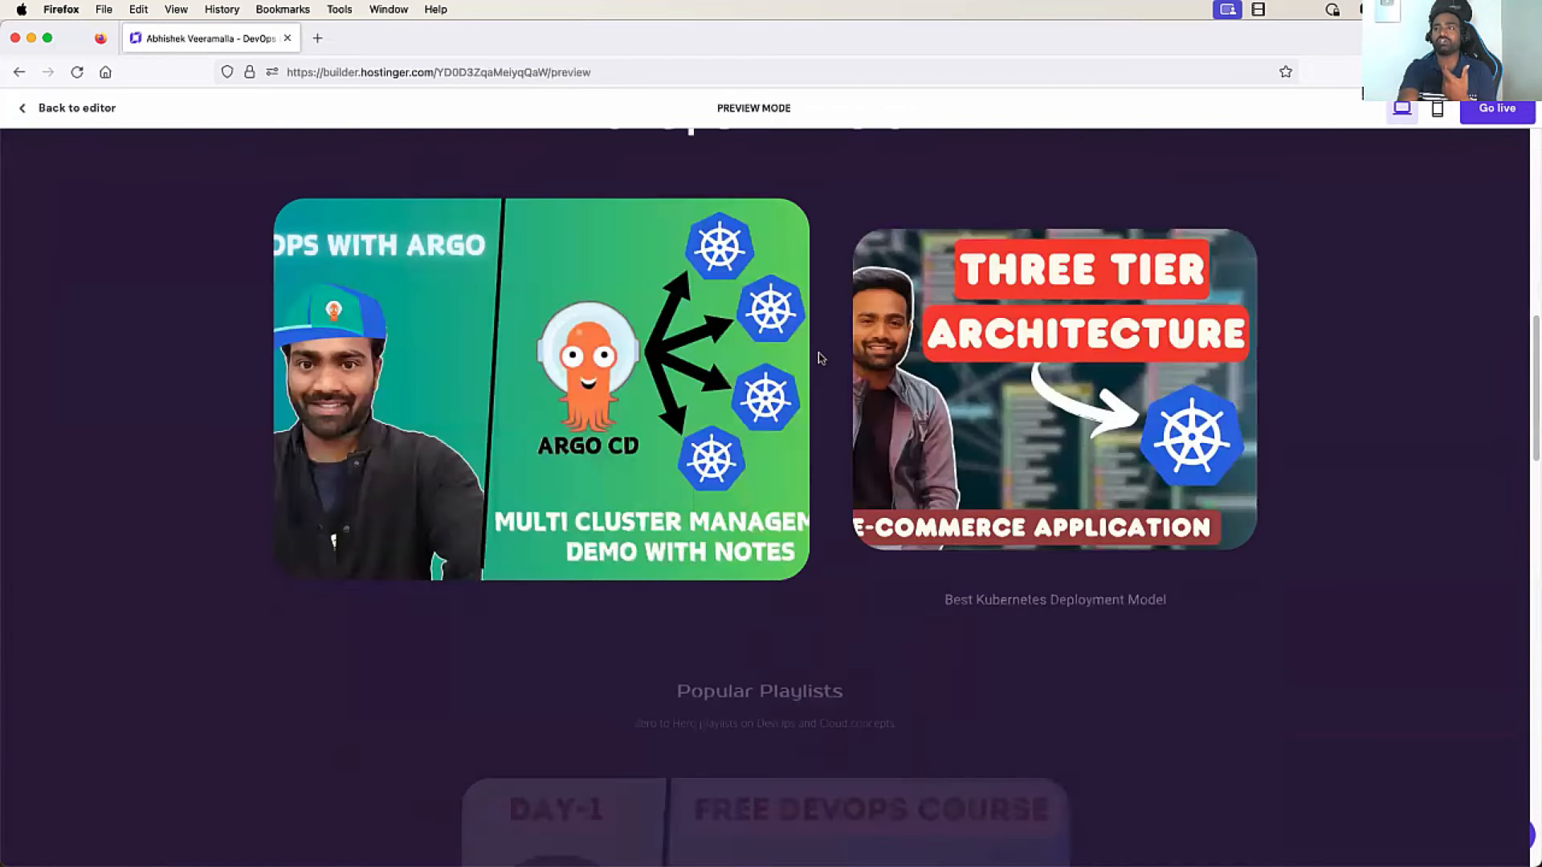
scroll(818, 353, down, 5)
scroll(818, 353, down, 10)
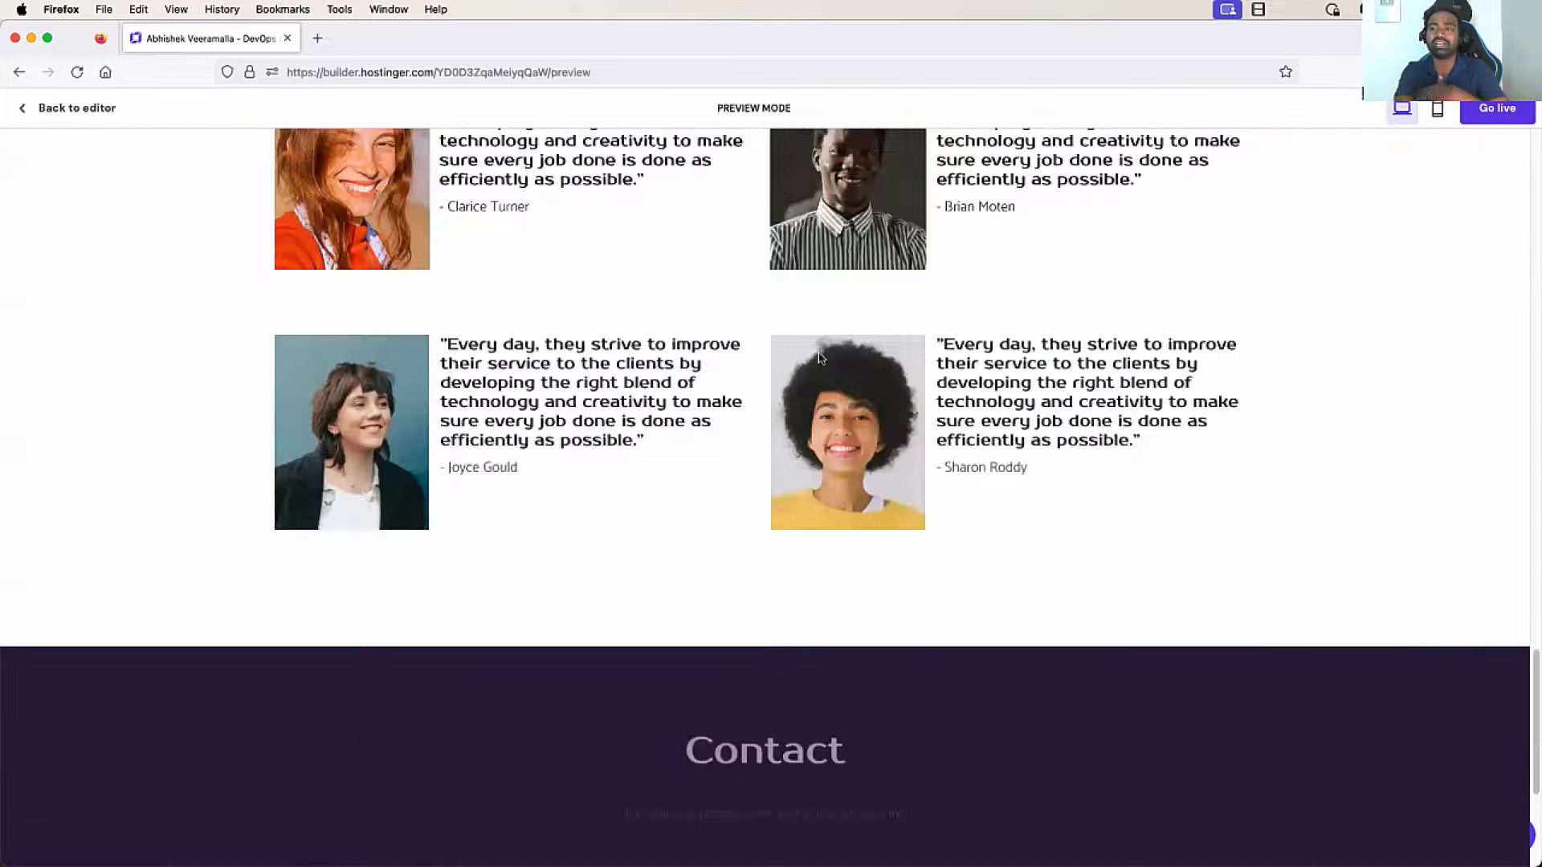
scroll(818, 355, up, 5)
scroll(819, 356, up, 20)
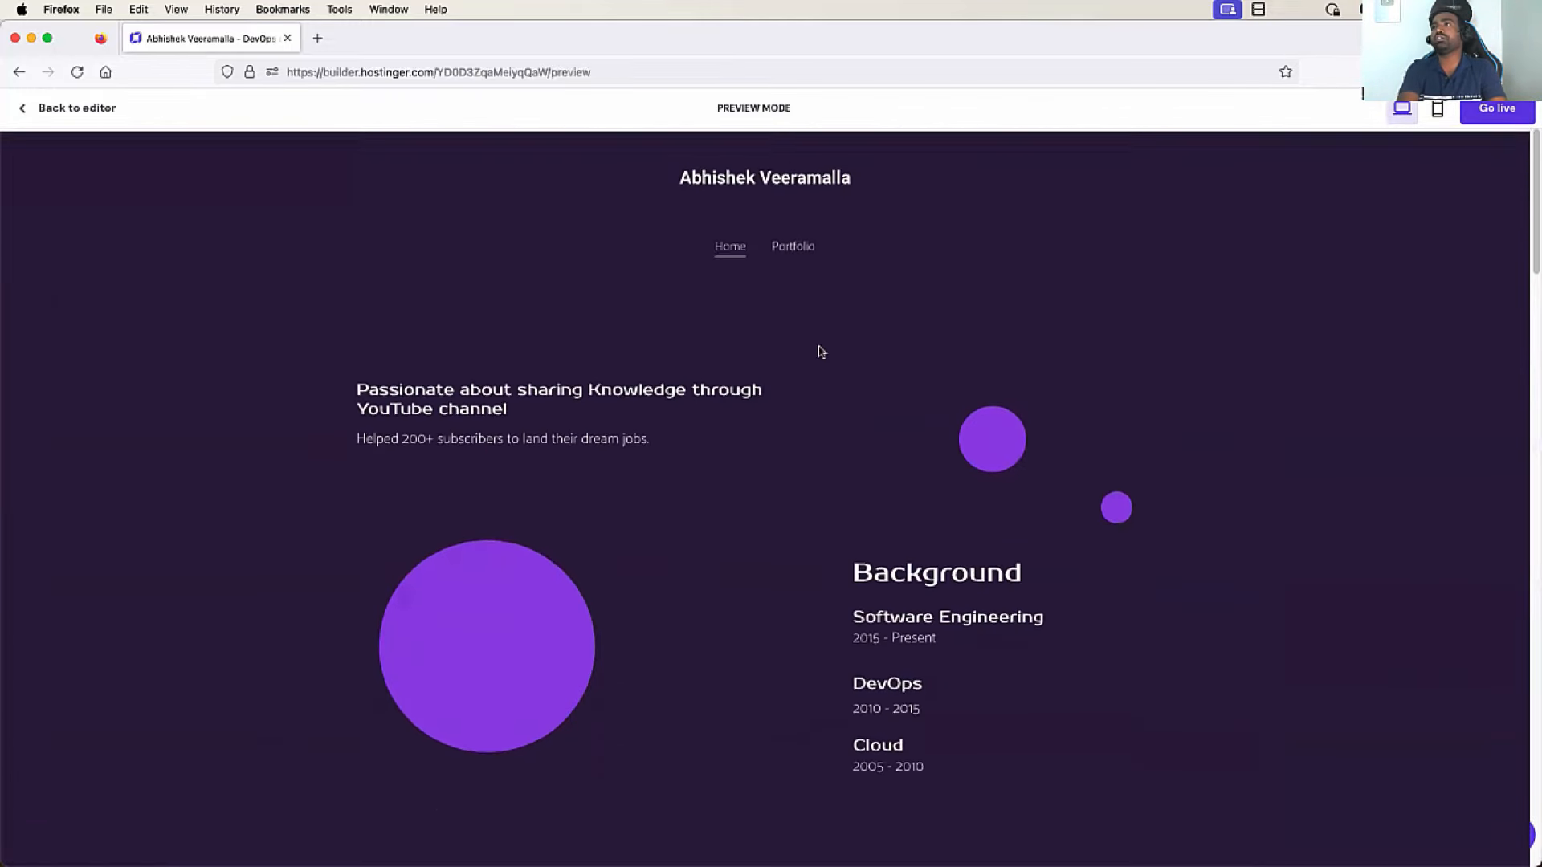
Preview the Home page in mobile view and open the Portfolio page through the mobile navigation
click(1437, 110)
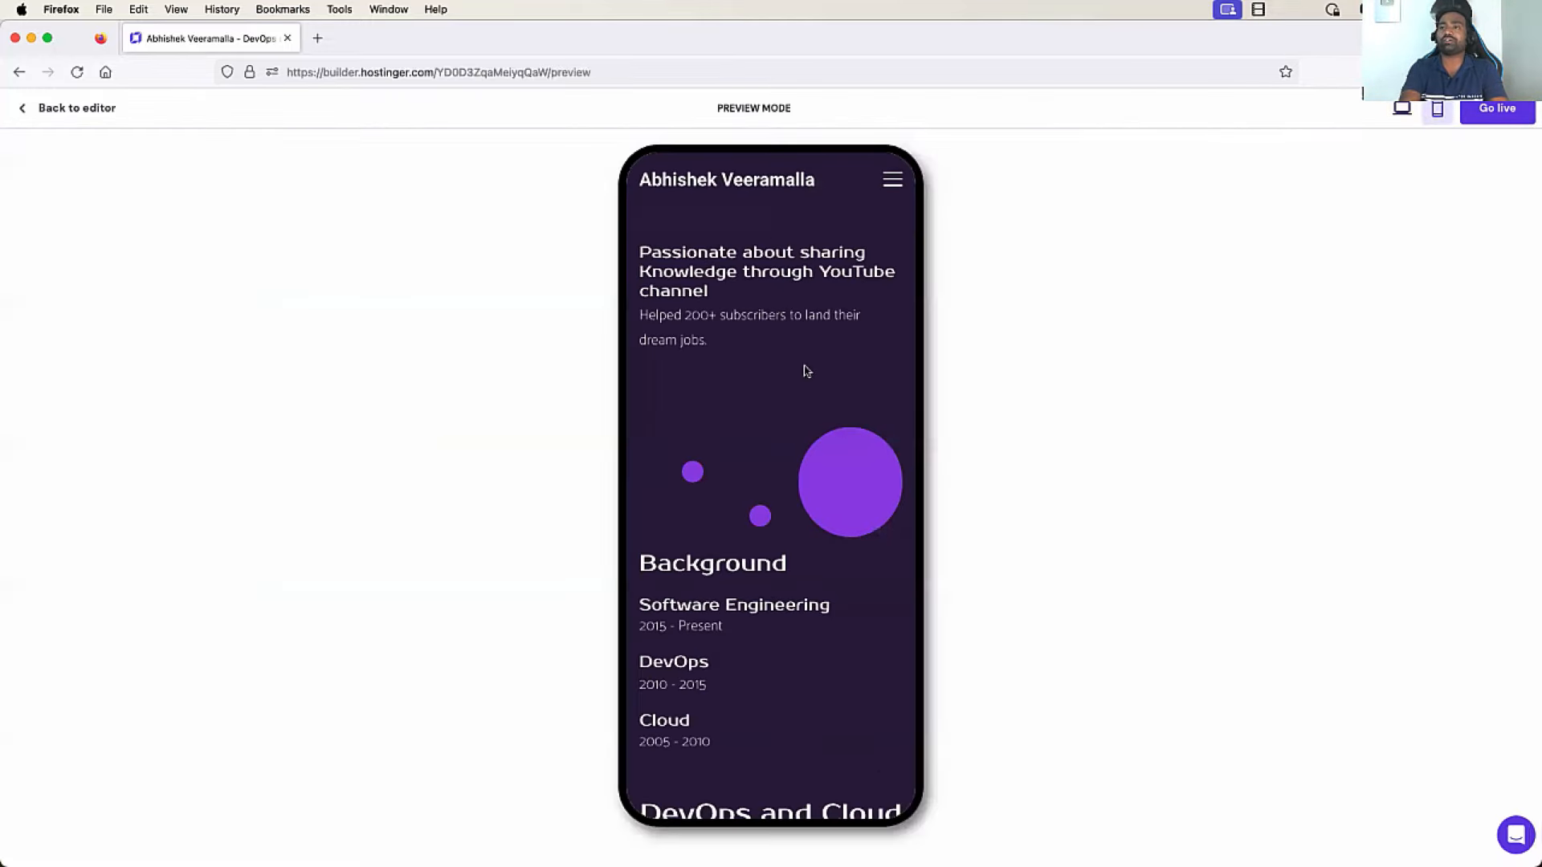
scroll(807, 371, down, 15)
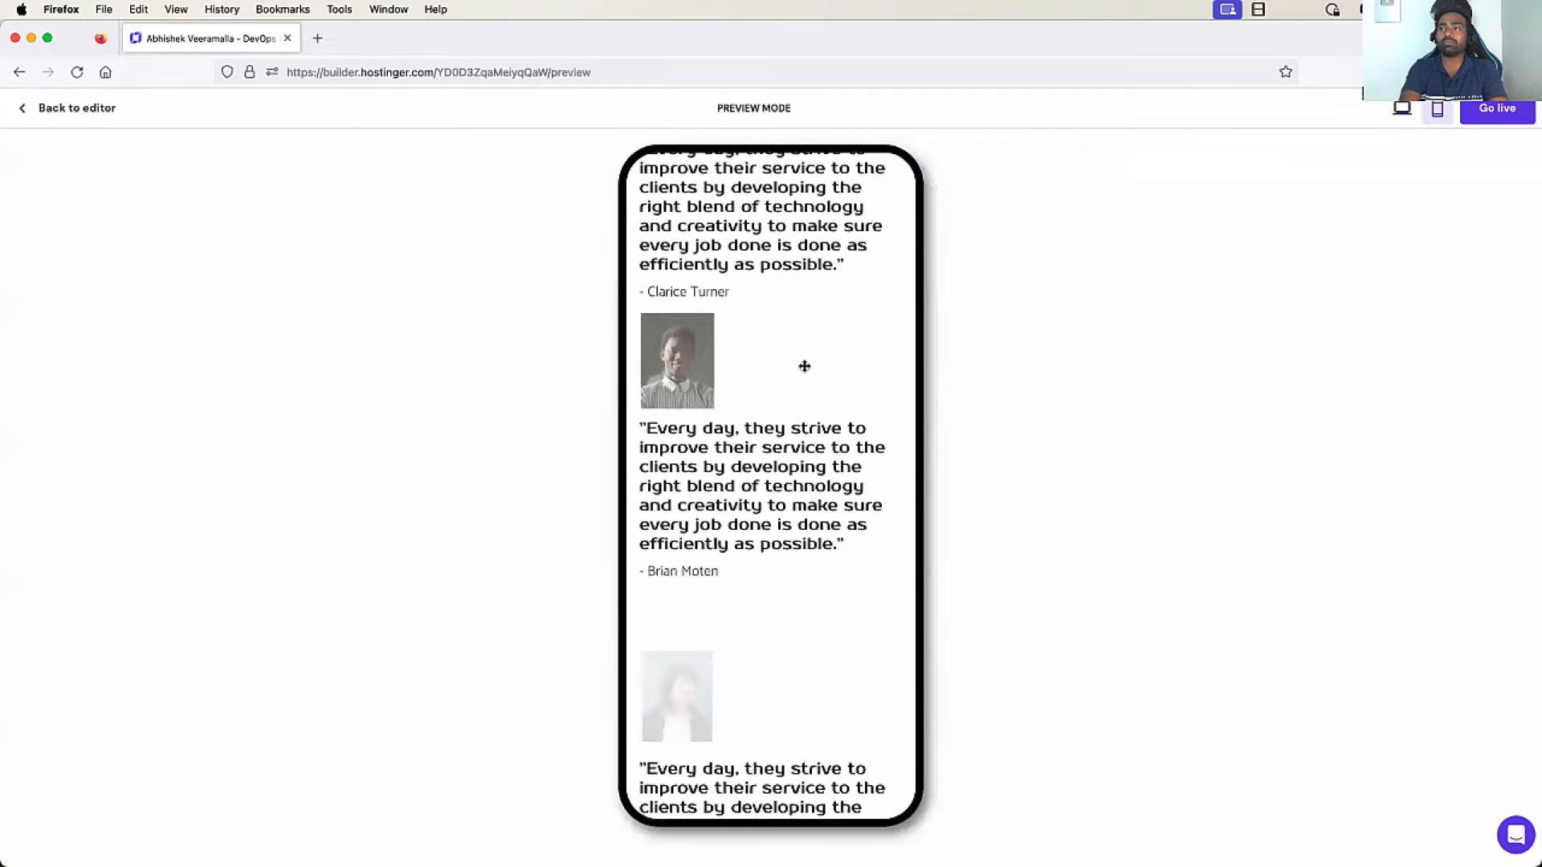
scroll(804, 366, down, 10)
scroll(807, 370, up, 20)
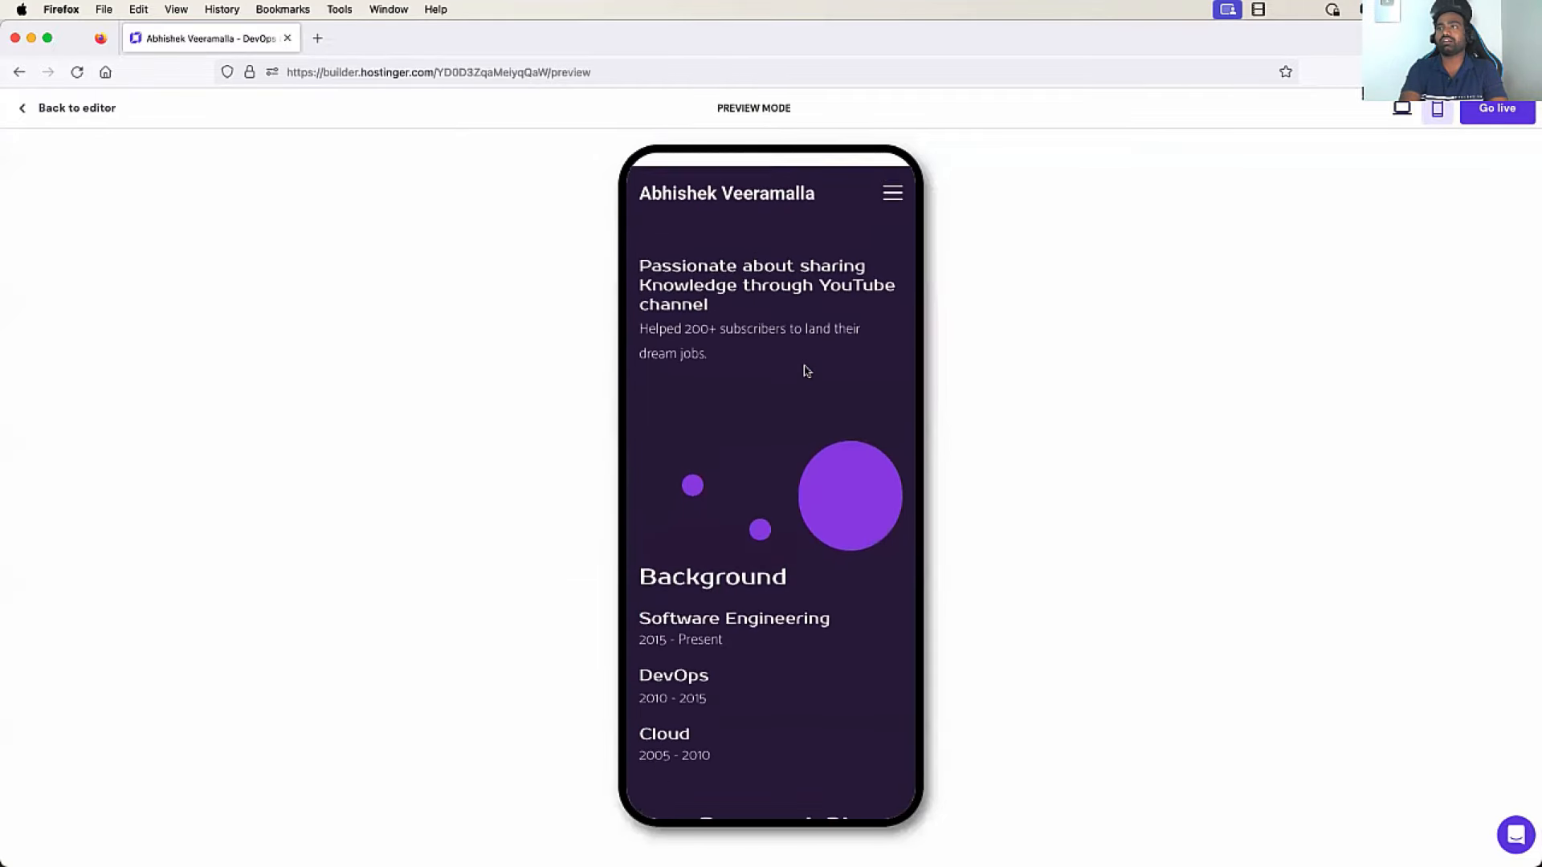
click(892, 182)
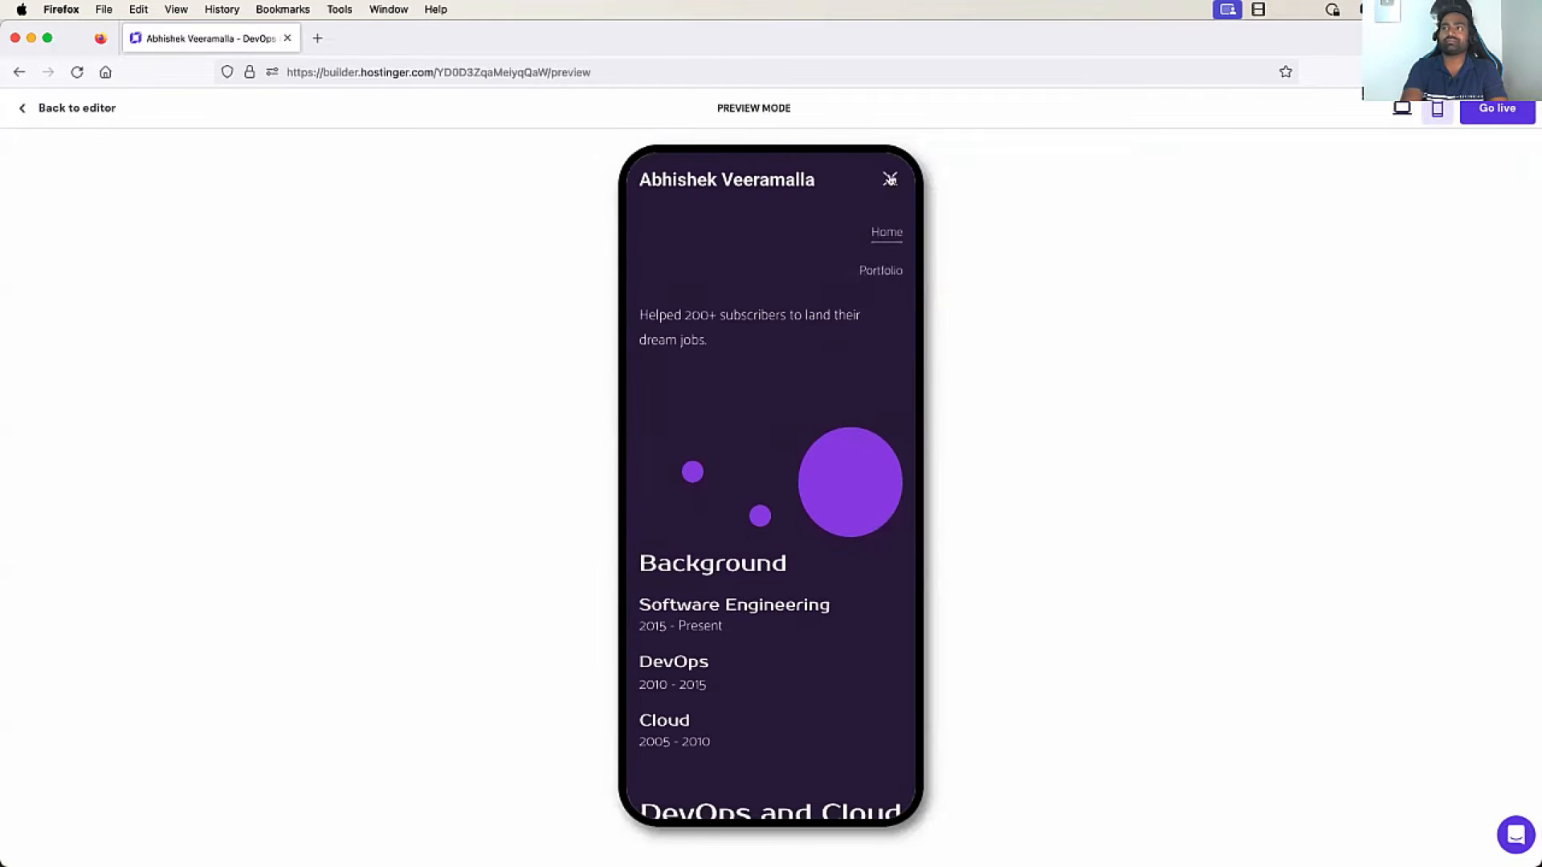
click(880, 270)
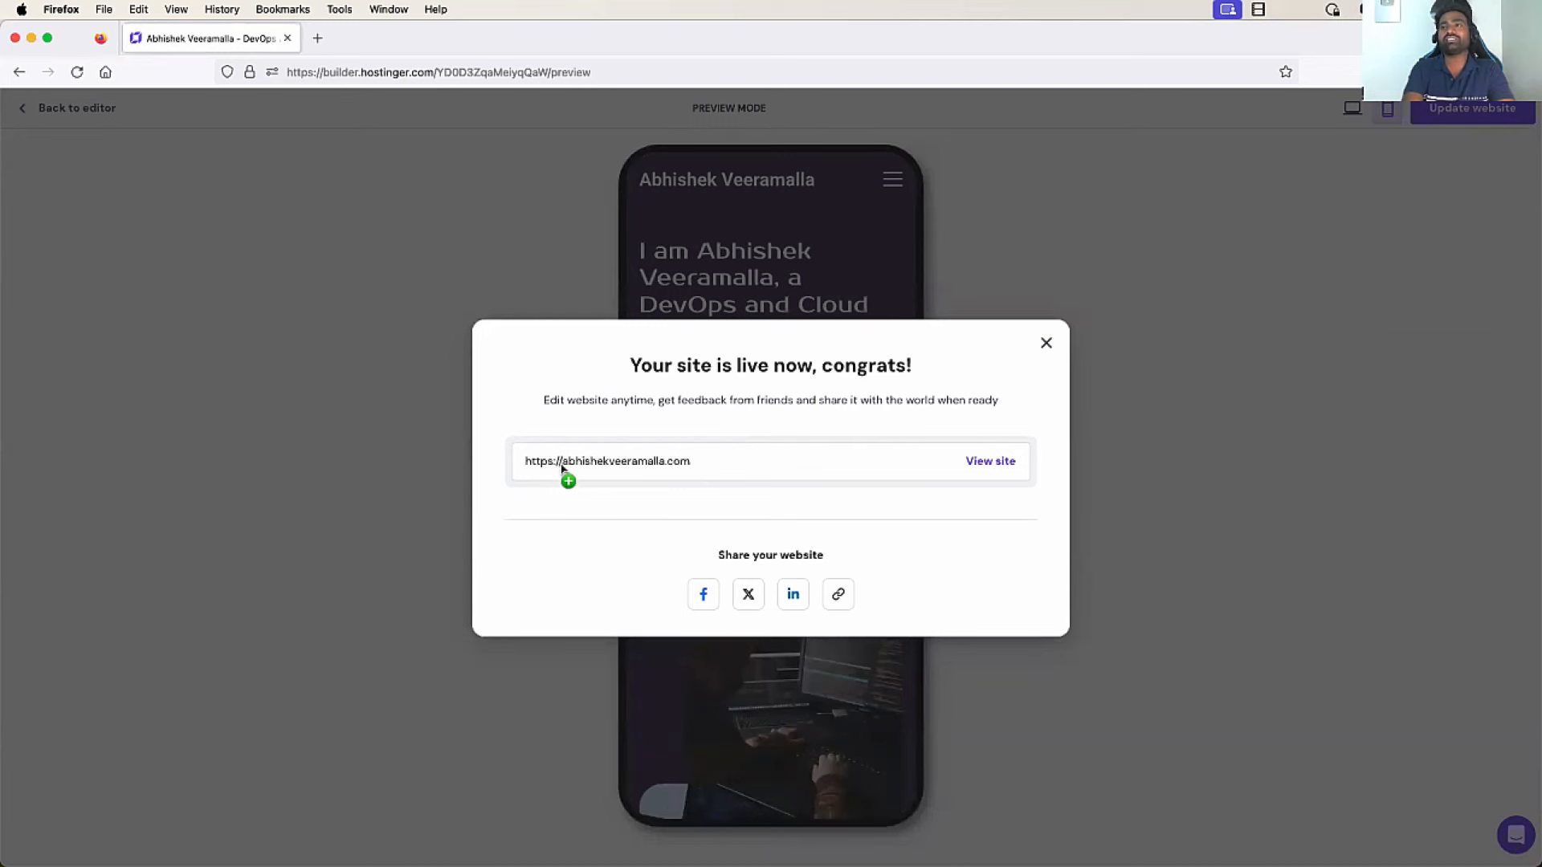
Publish the website and open the live site at its own domain, retrying the connection until the page loads
click(988, 464)
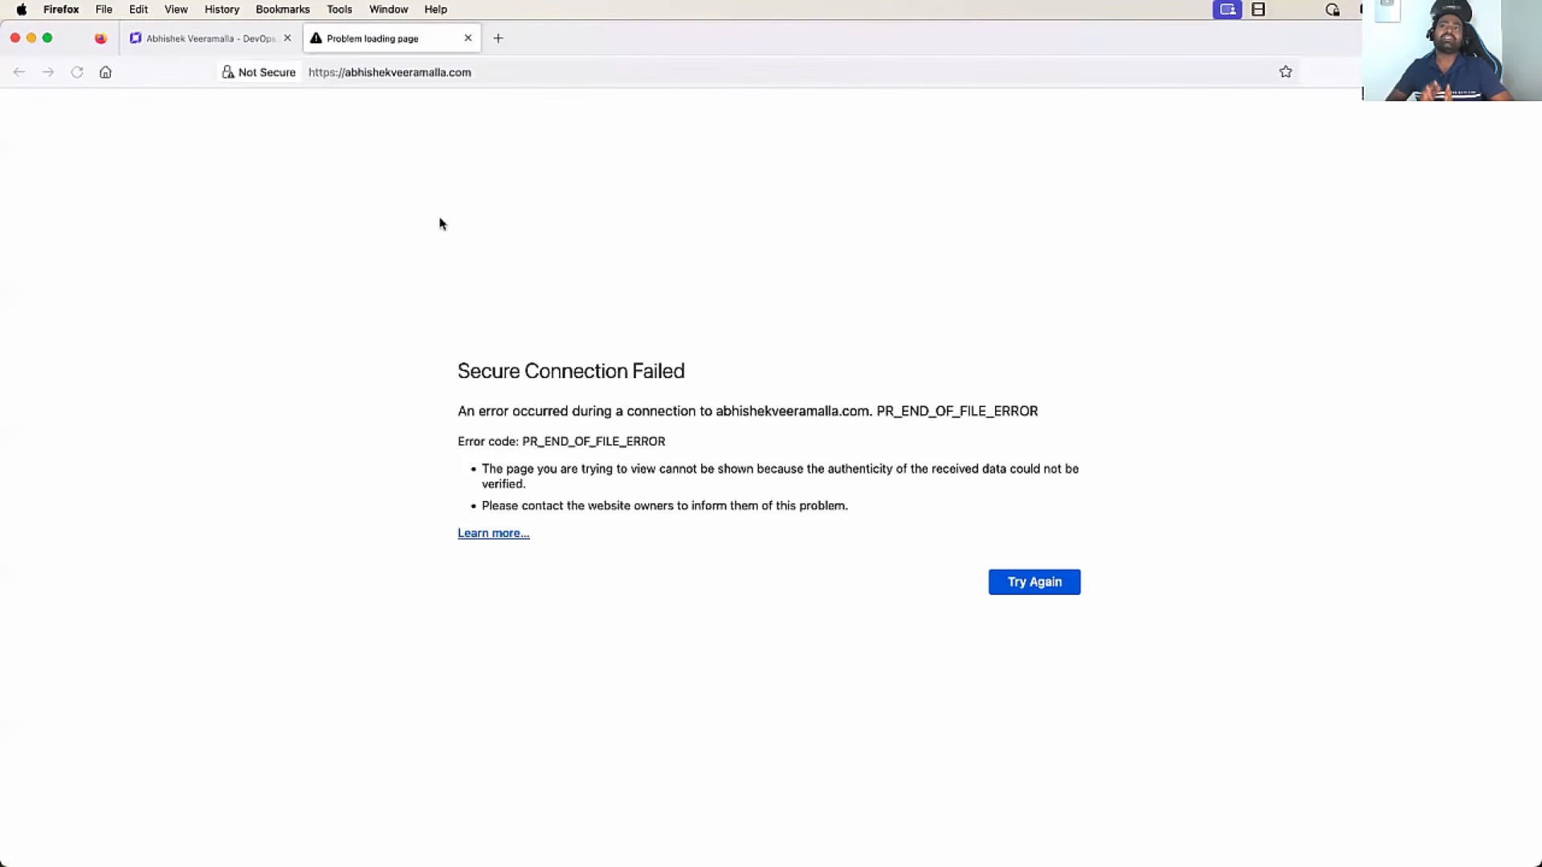
click(1037, 584)
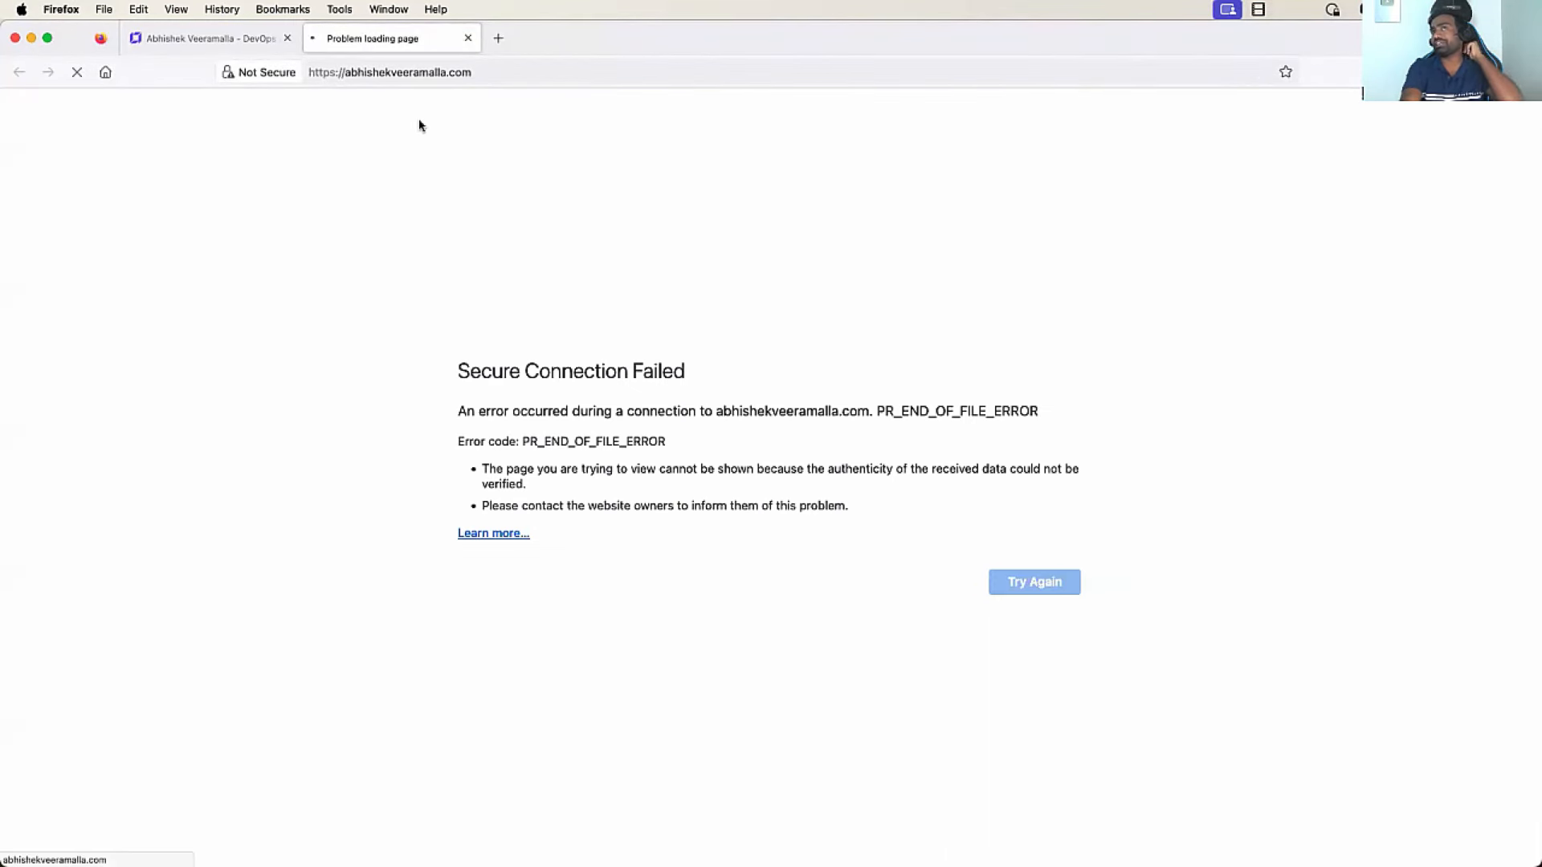
click(1015, 586)
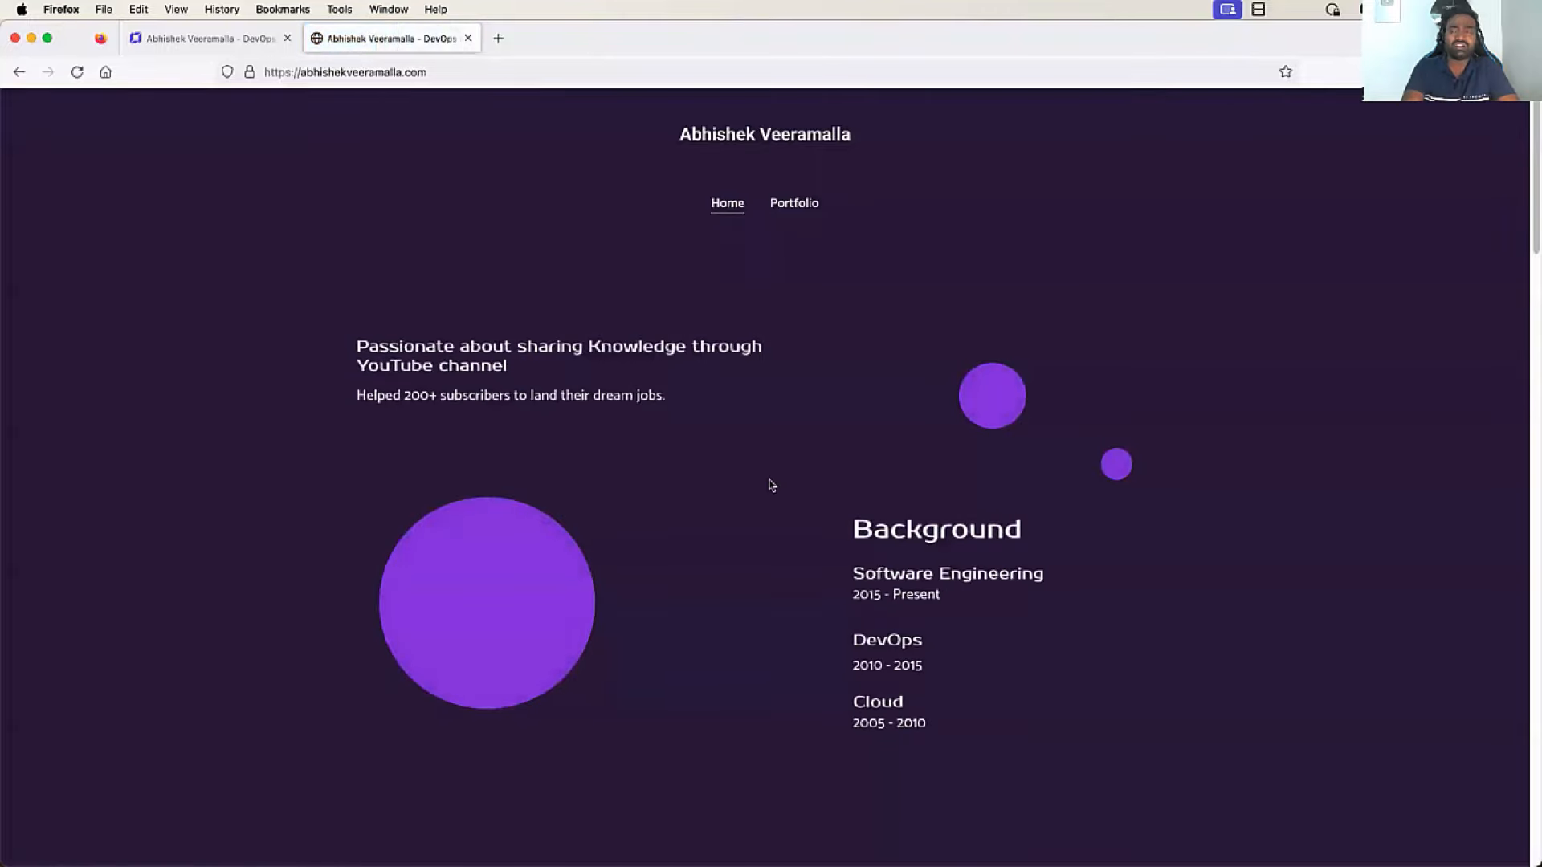
Look through the live Home page's projects, playlists and testimonials, and try to open the live Portfolio page
scroll(770, 484, down, 15)
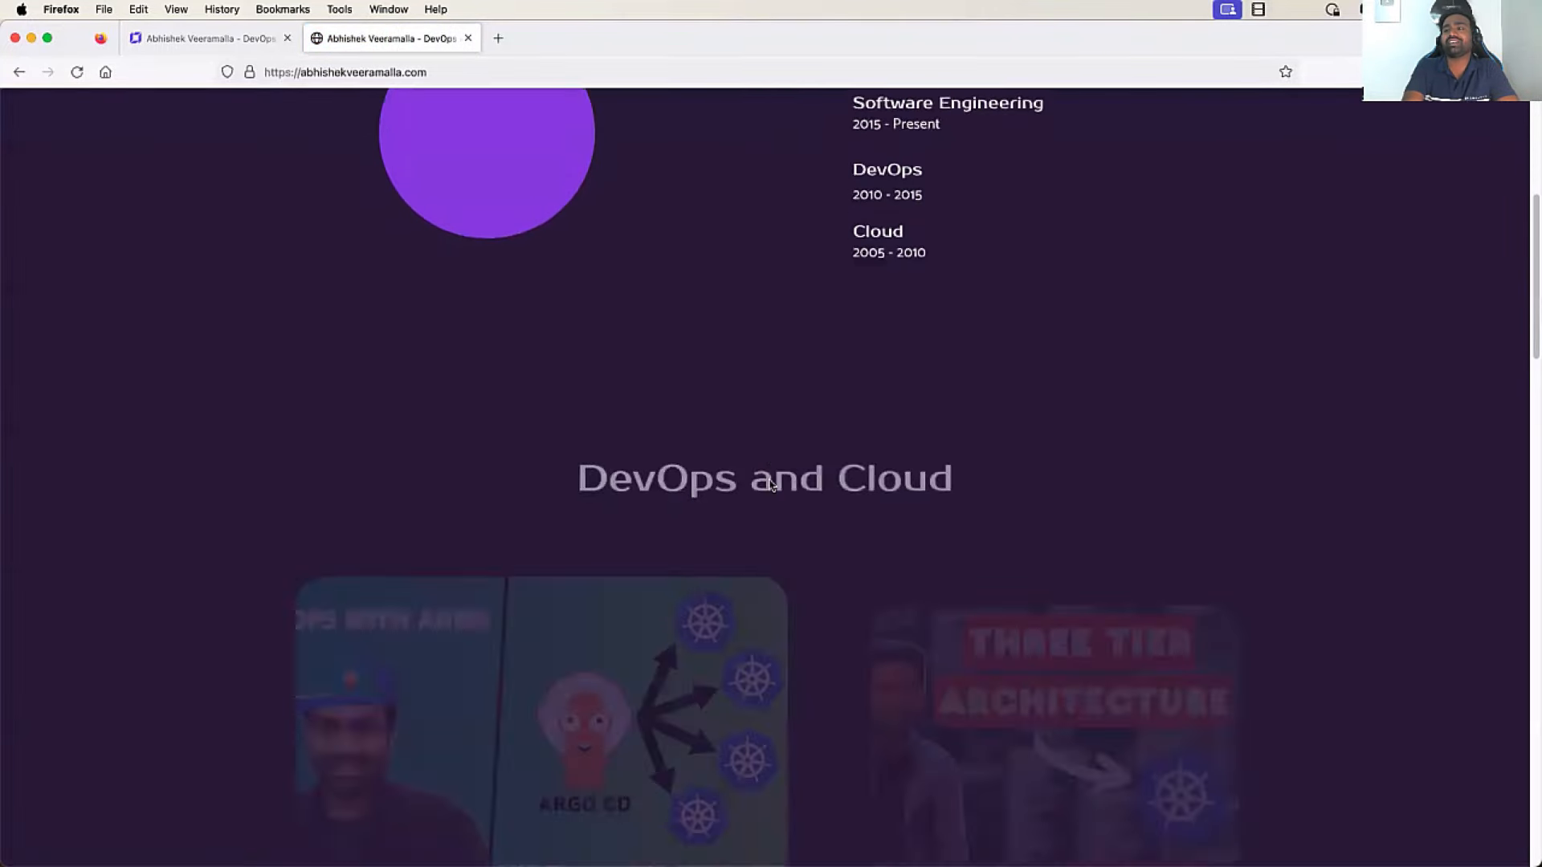
scroll(768, 477, down, 15)
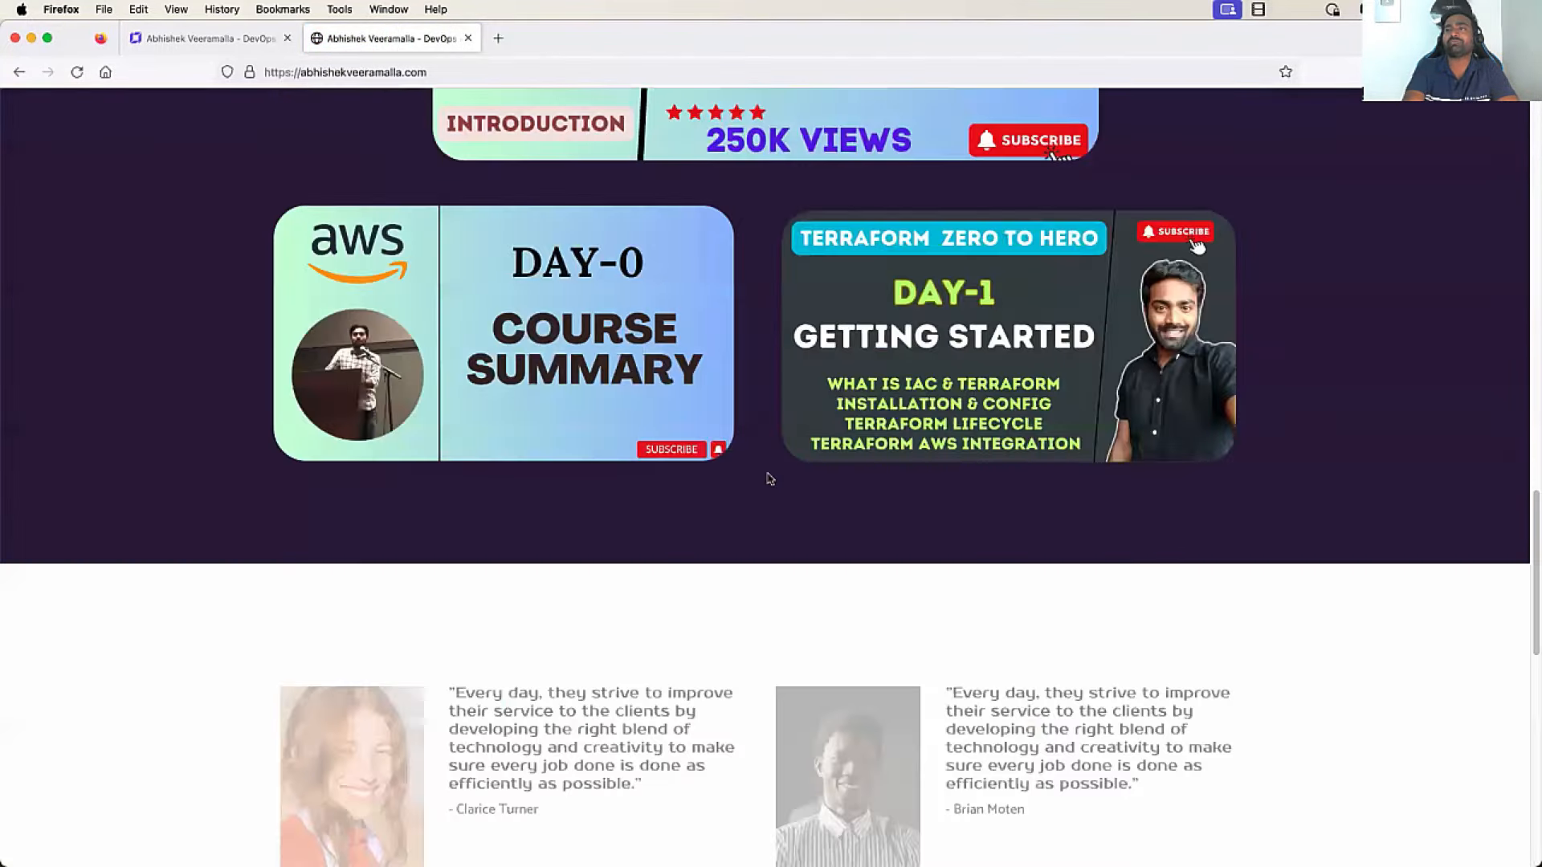
scroll(766, 473, up, 5)
scroll(767, 473, up, 20)
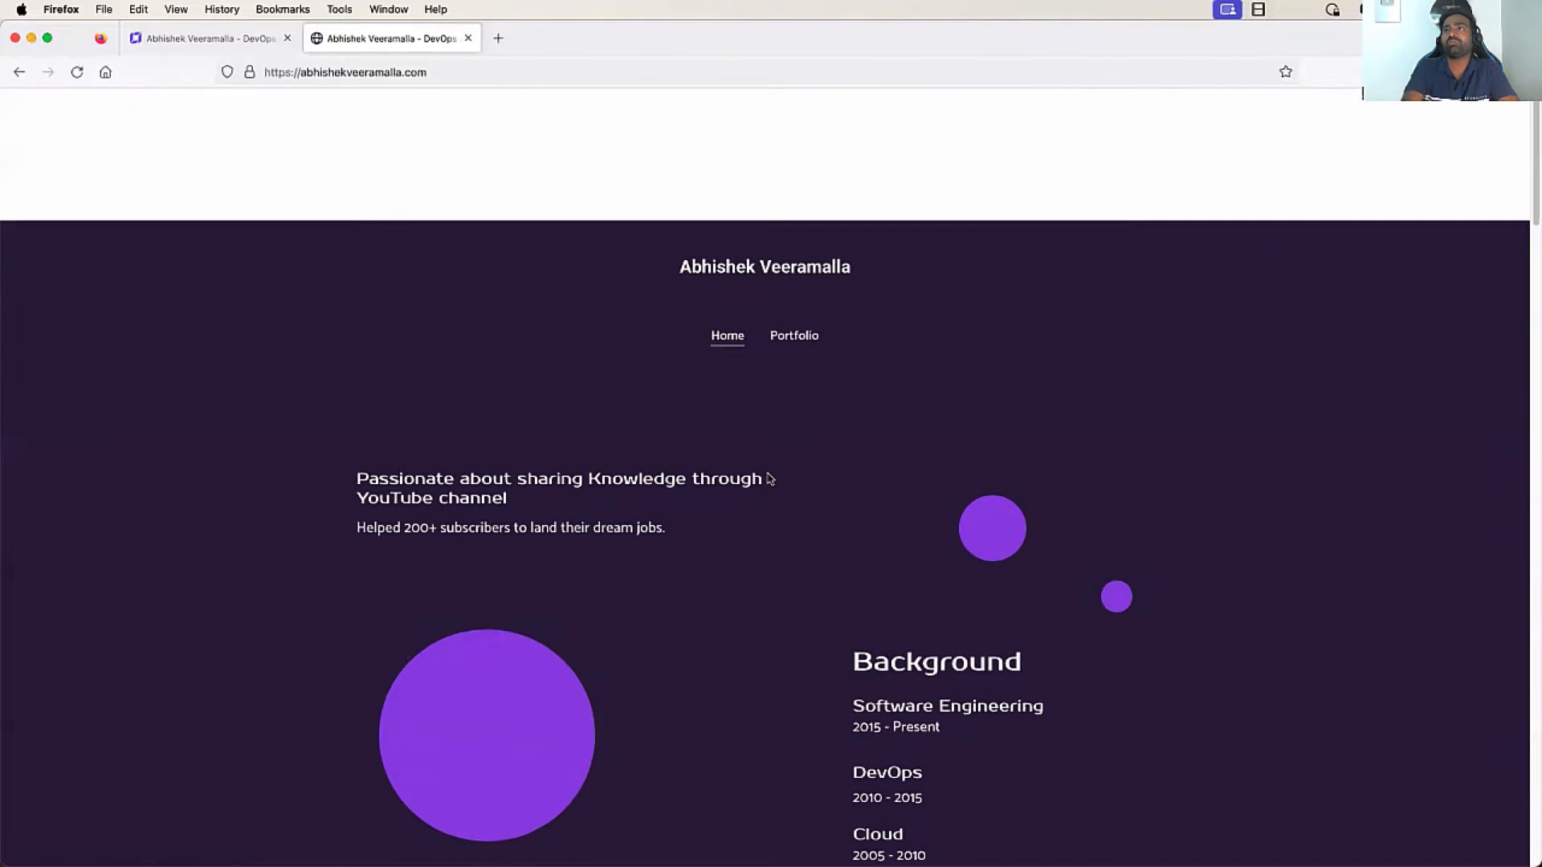
click(794, 203)
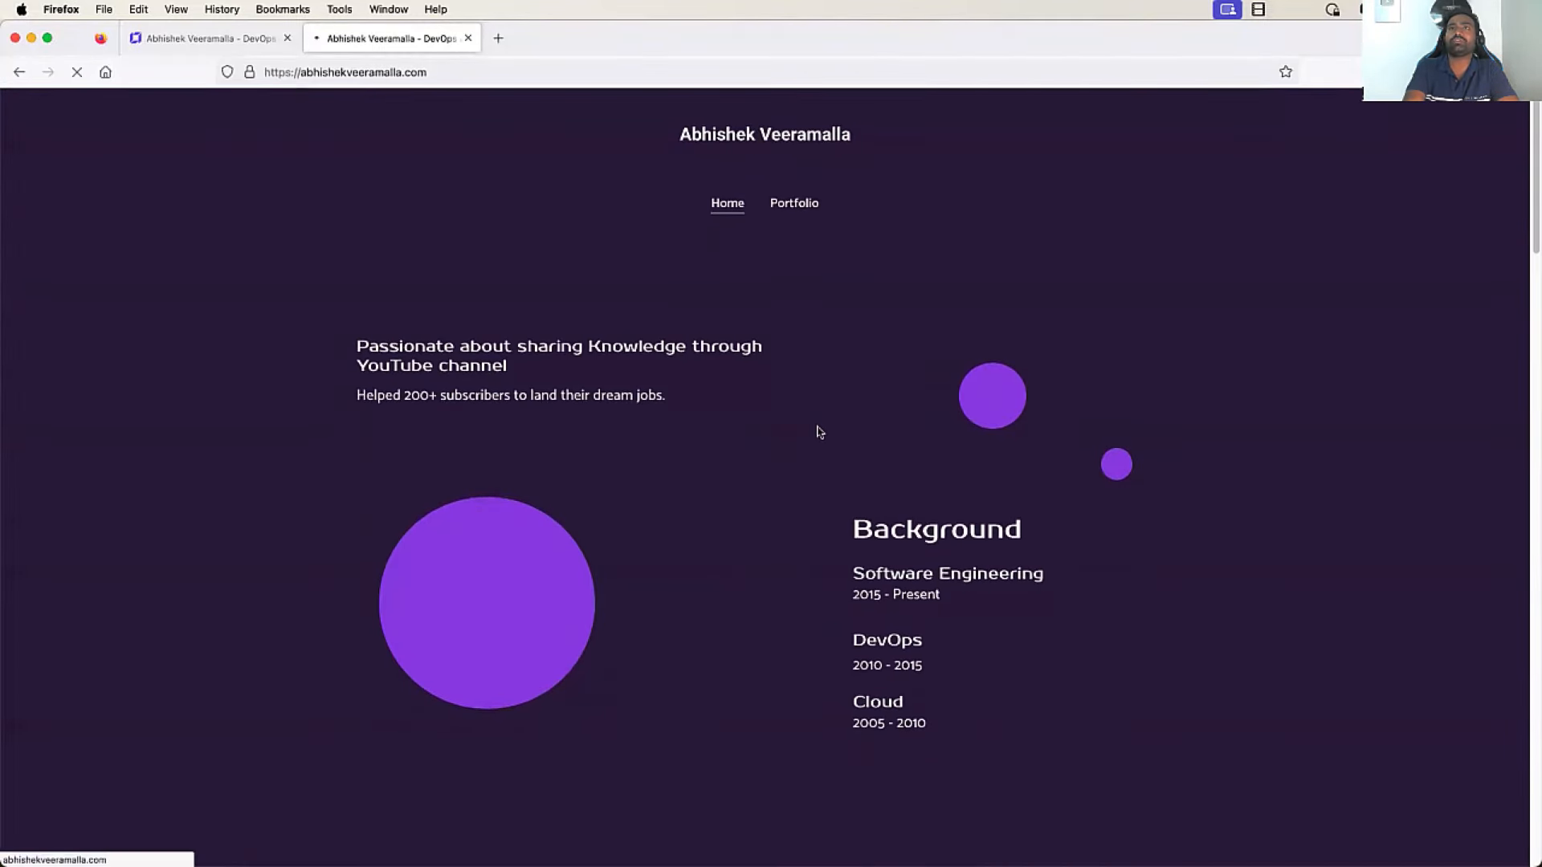
scroll(820, 433, down, 1)
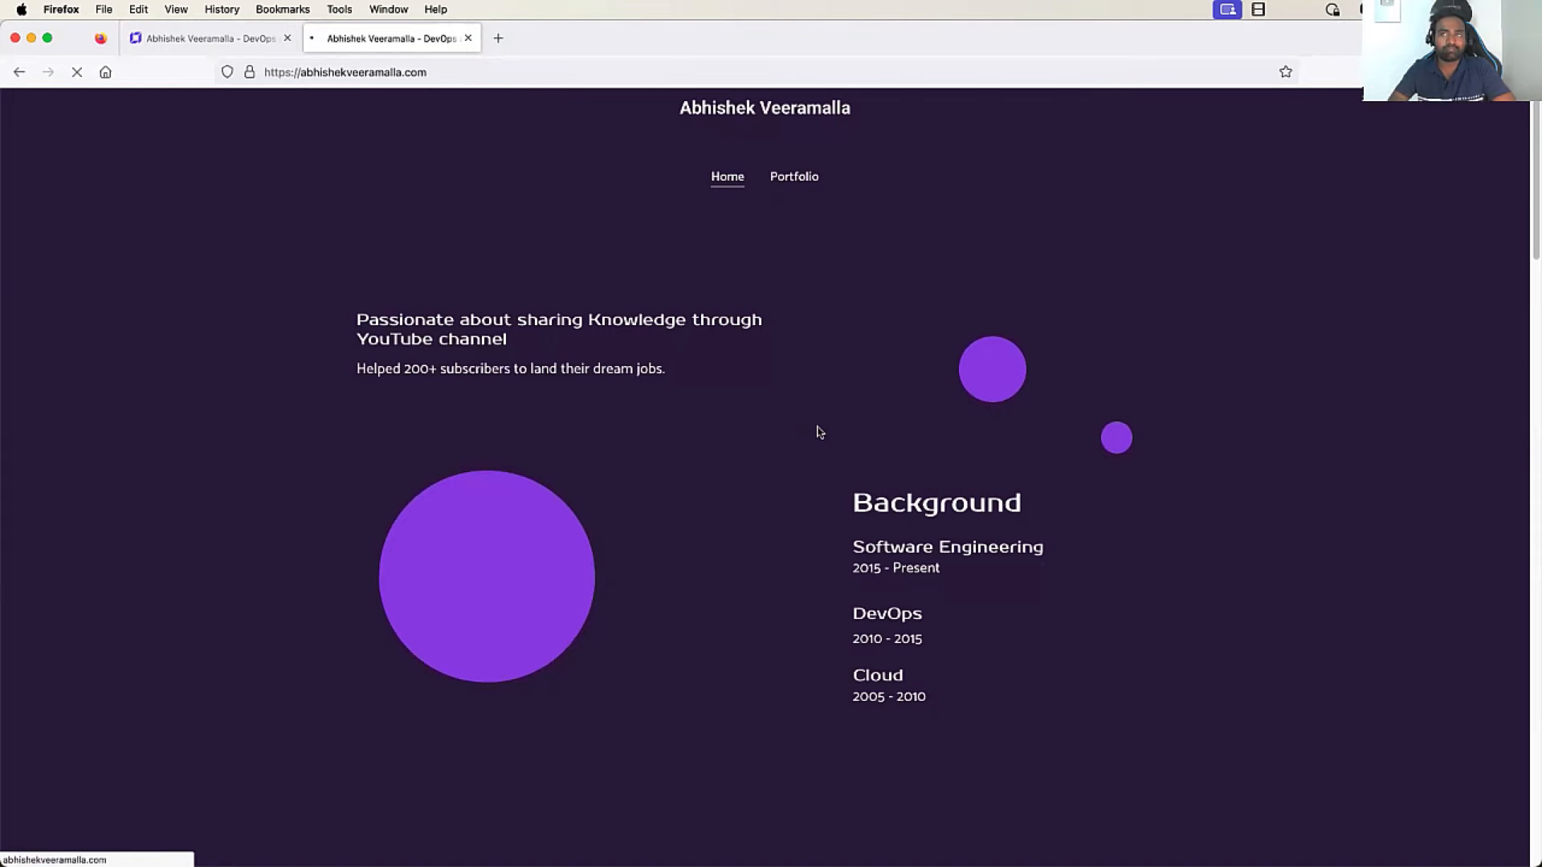
Return to the site editor, open the setup task for optimizing the site for Google and examine the SEO opportunities and general settings
click(233, 39)
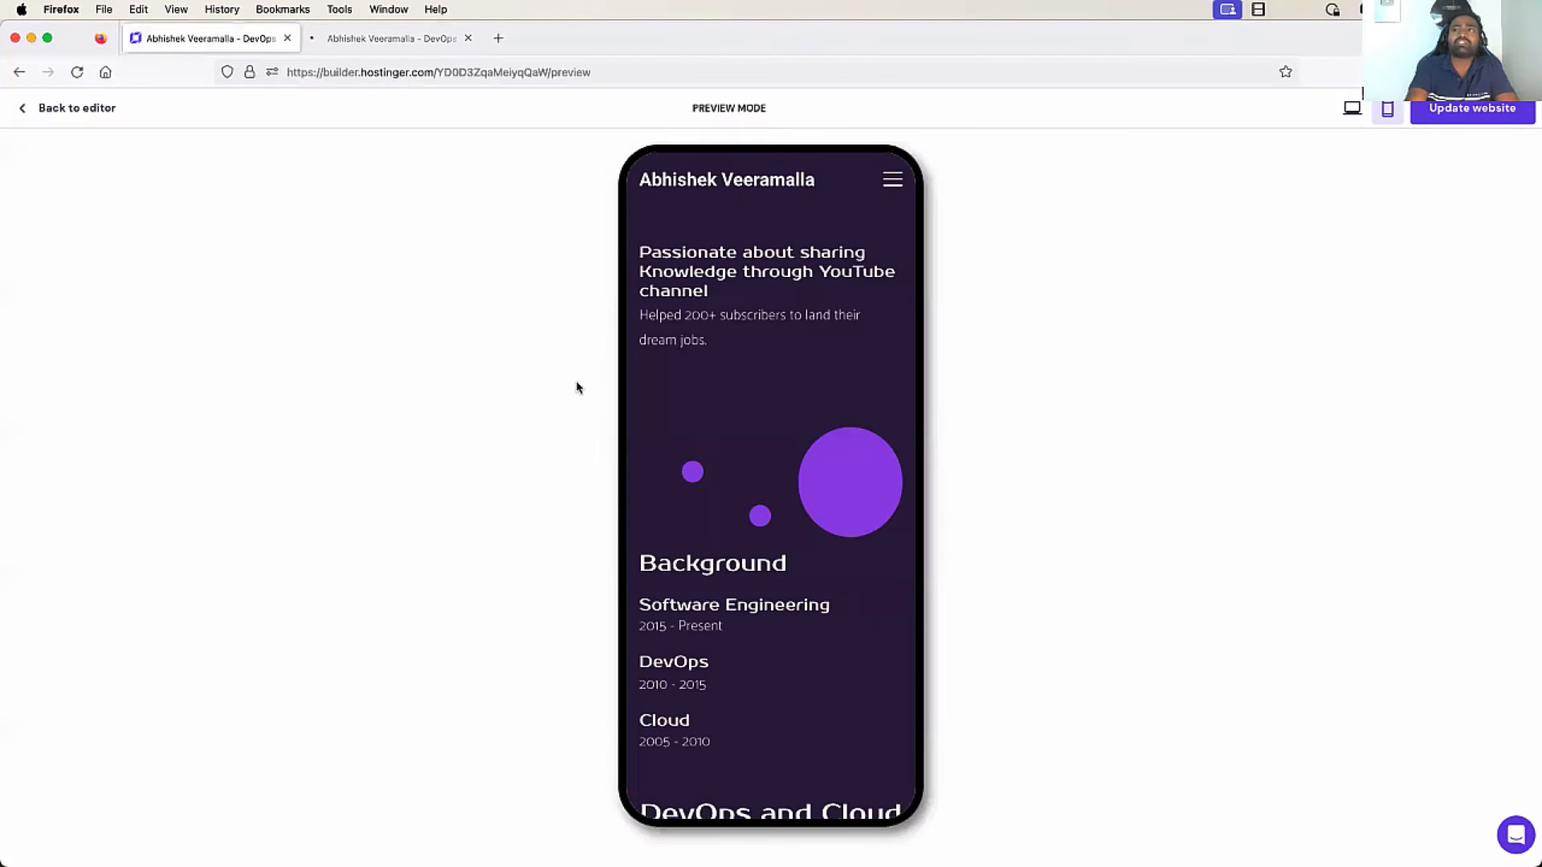
click(34, 108)
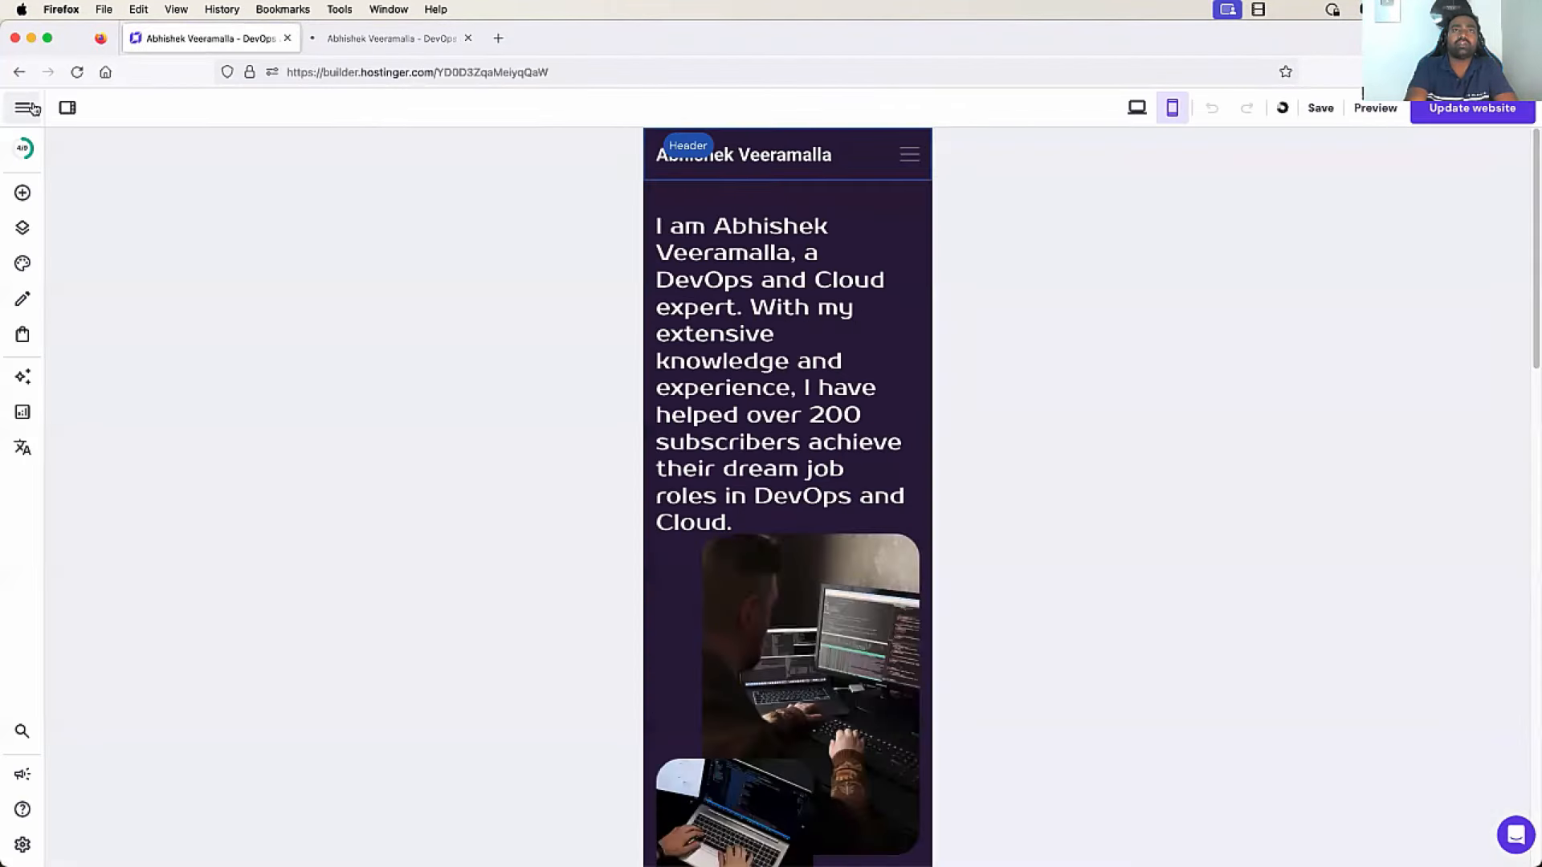
click(24, 147)
scroll(158, 562, down, 2)
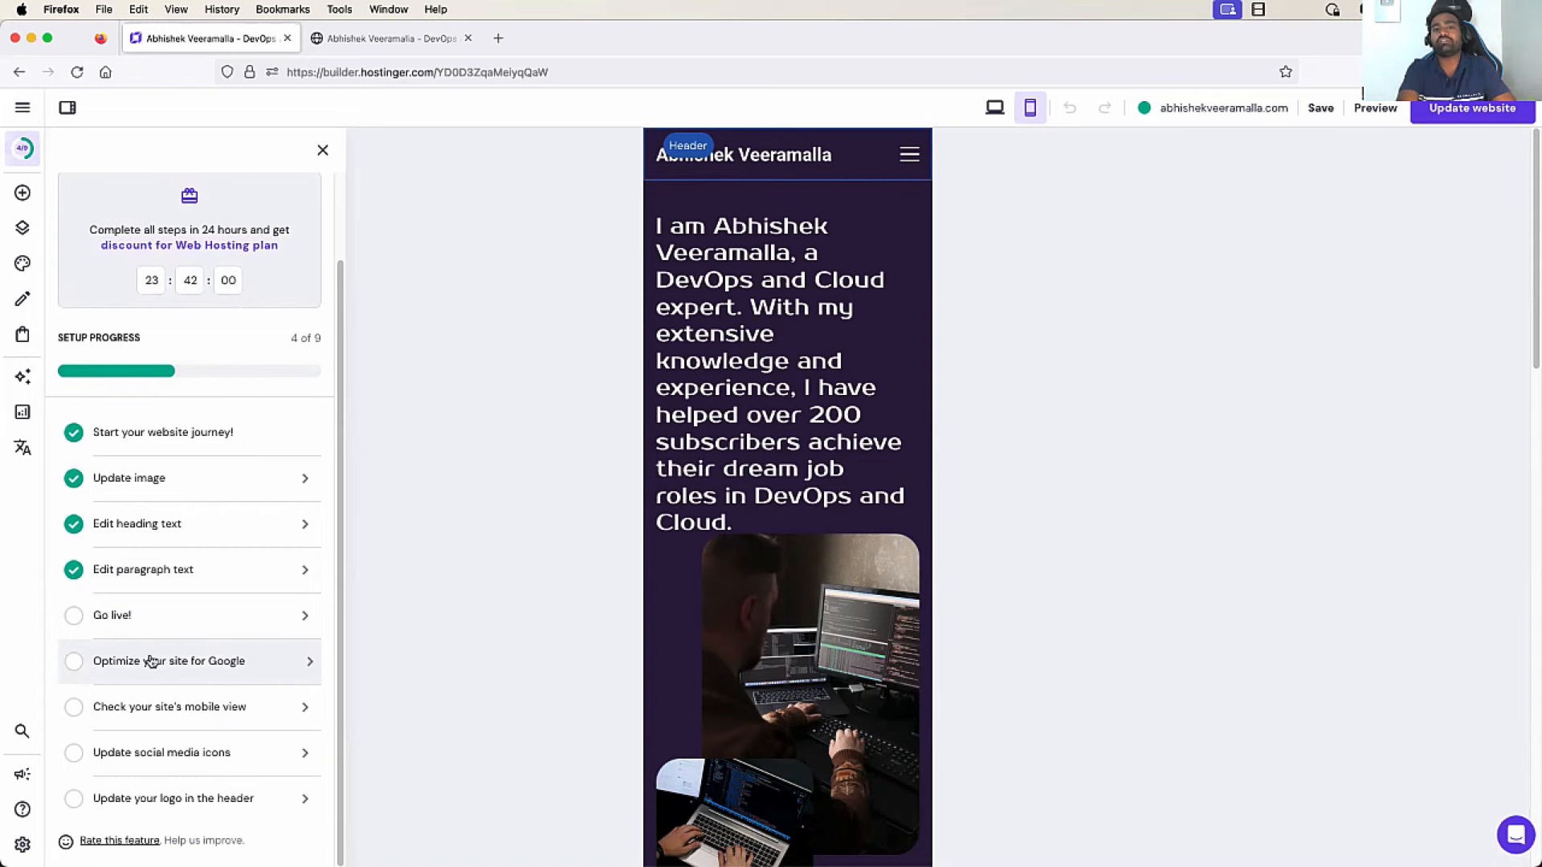
click(271, 665)
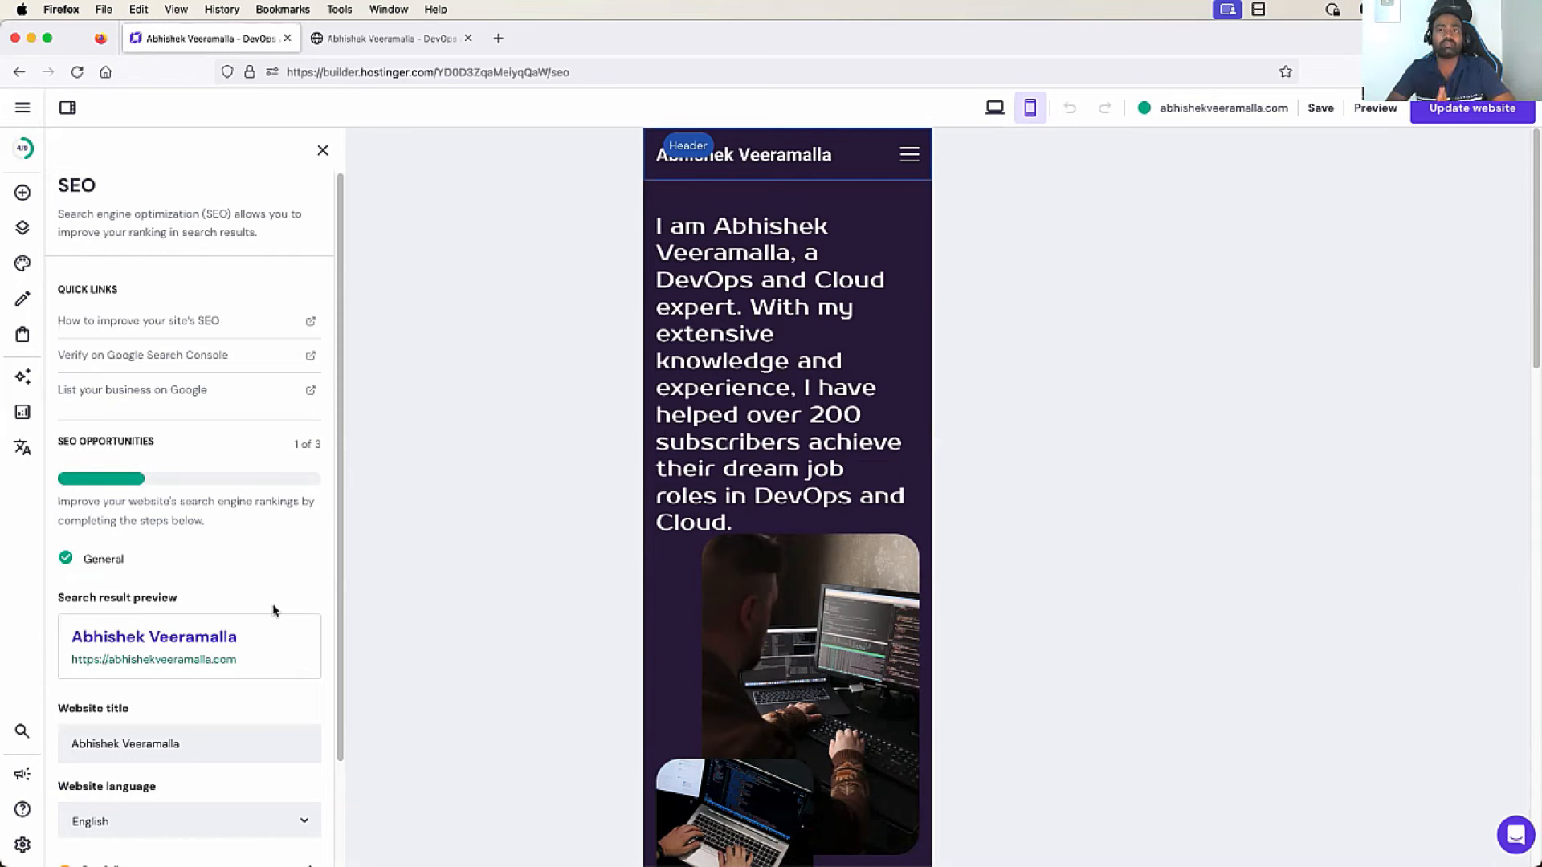
drag(58, 442, 113, 443)
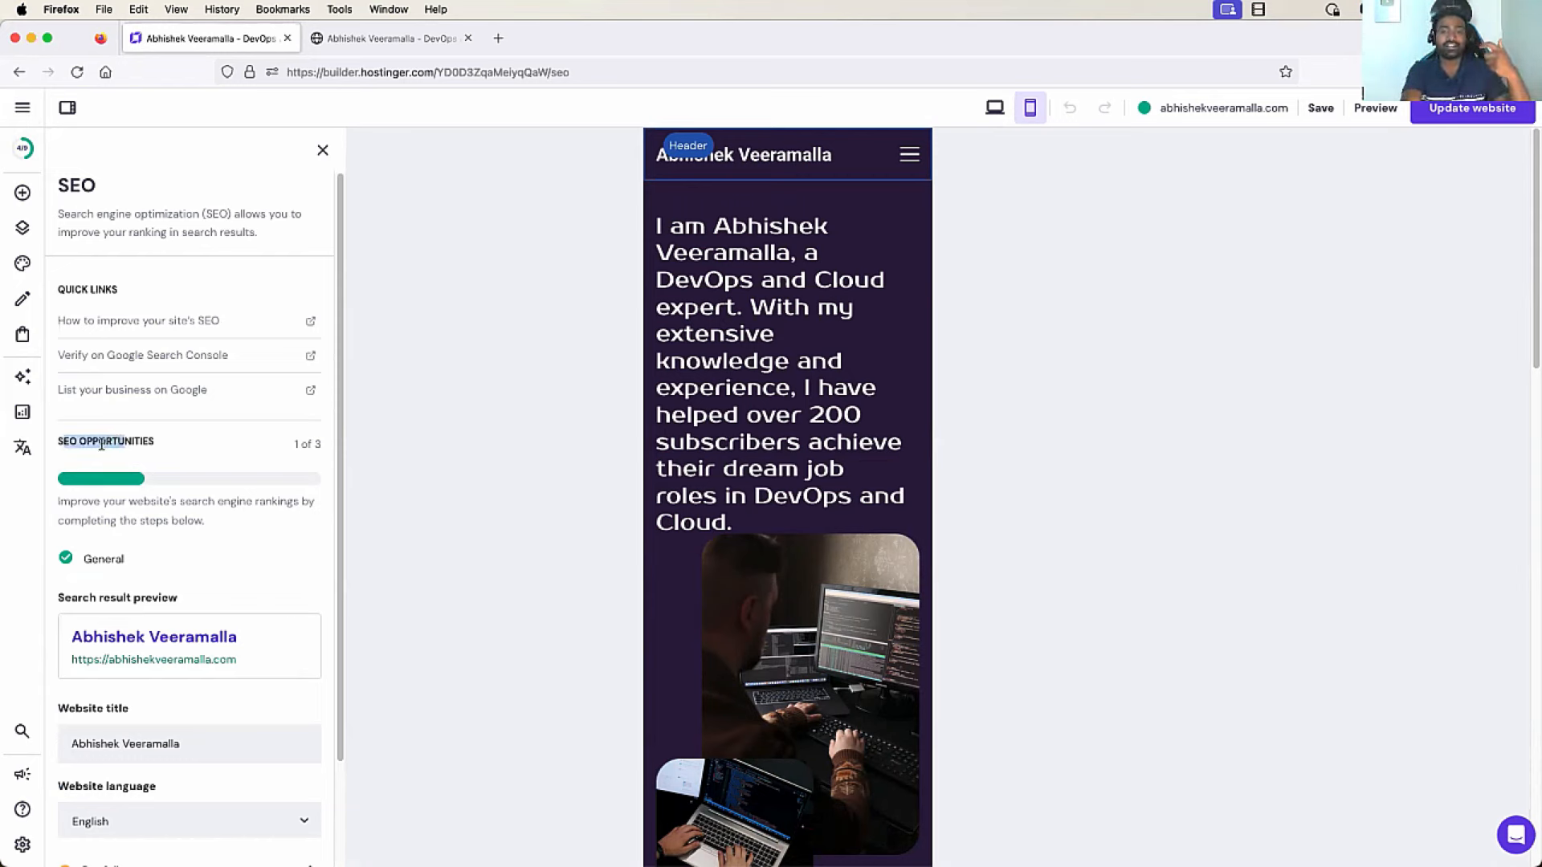
scroll(193, 518, down, 3)
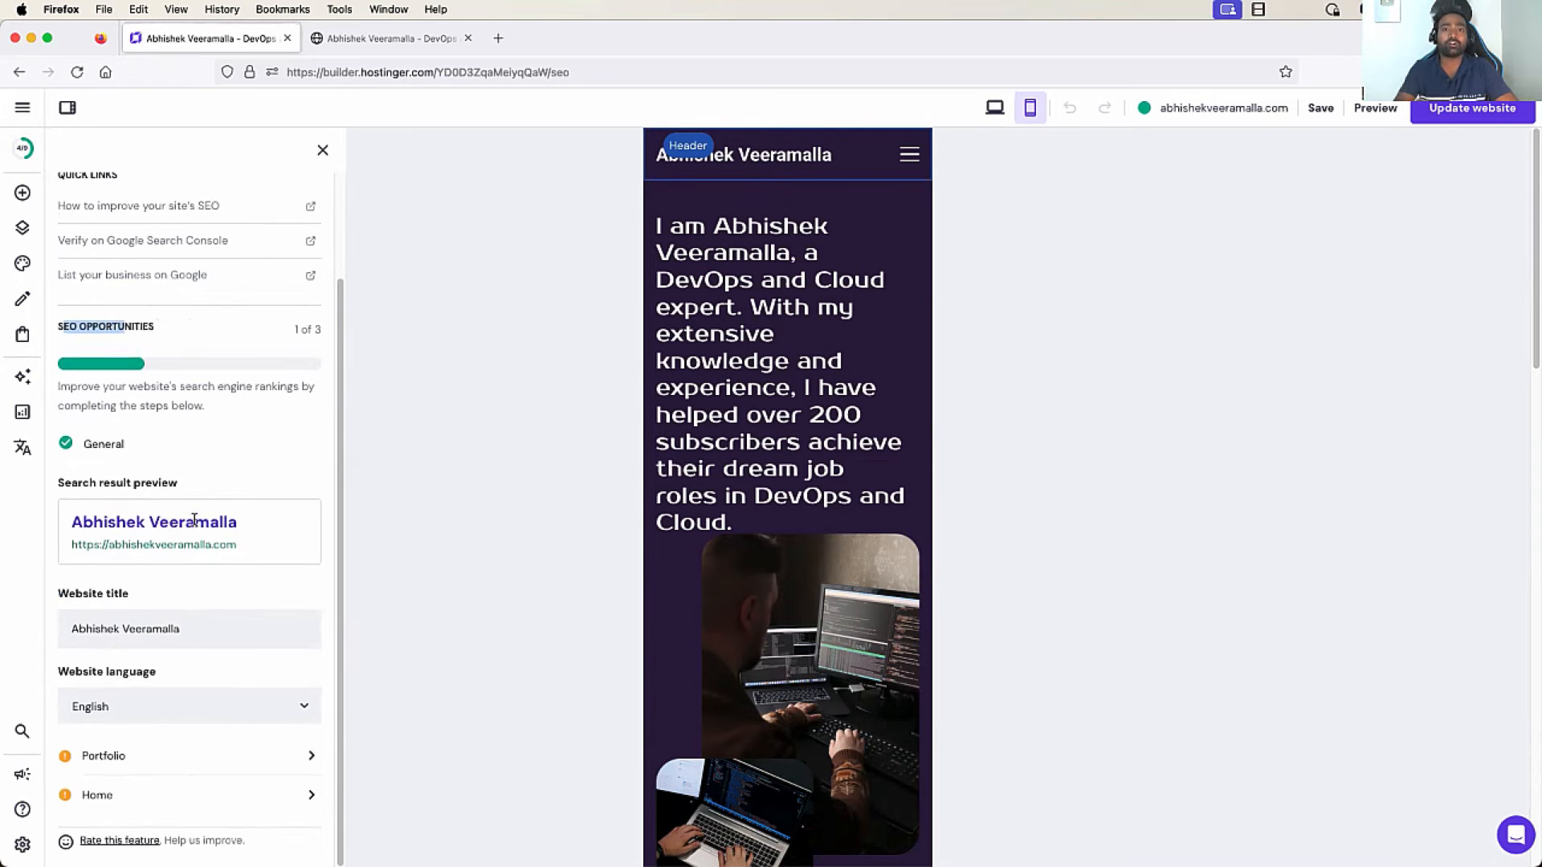